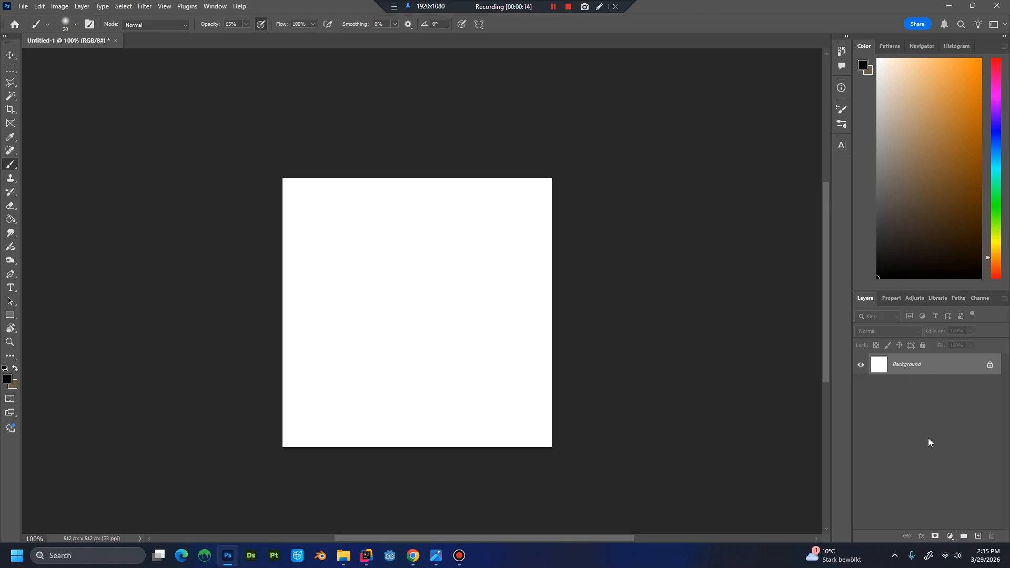
Create a layer group above the background and name it CHEESE_BURGER.
left_click(963, 536)
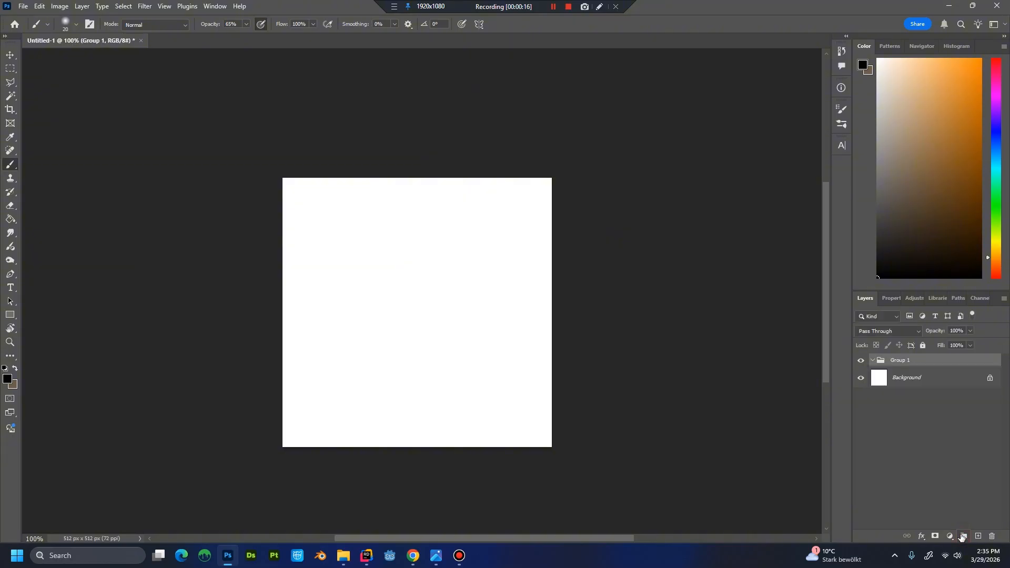
double_click(907, 361)
type("c")
type("HEESE_BURGER")
key("Return")
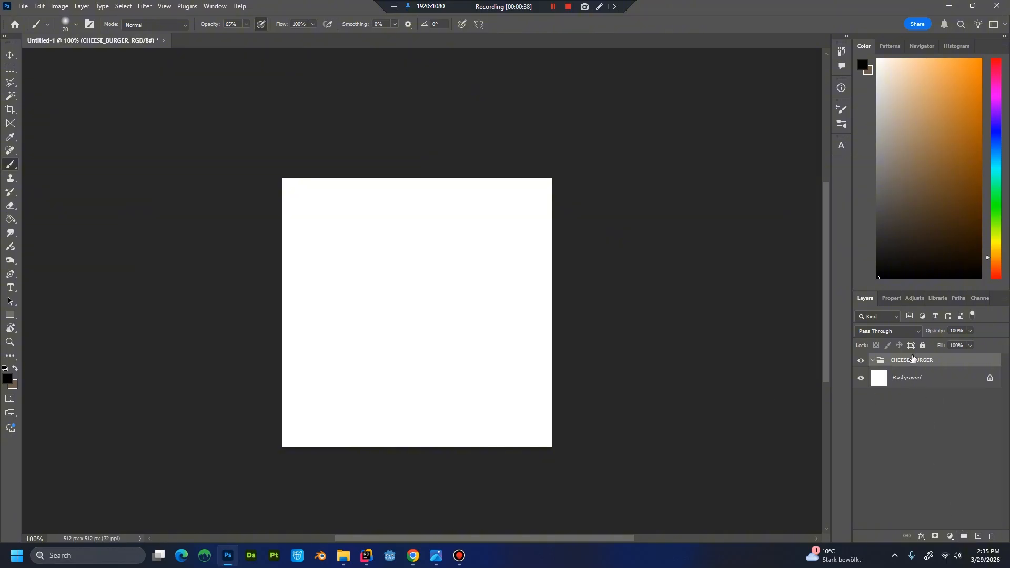
Create a second group nested inside CHEESE_BURGER and name it Sketch.
left_click(960, 536)
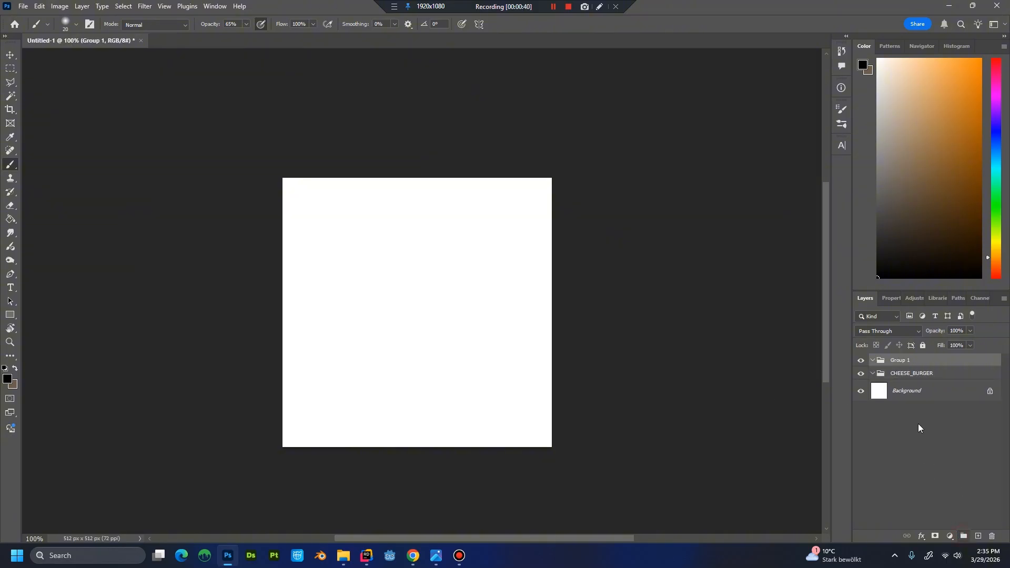
left_click_drag(907, 363, 905, 375)
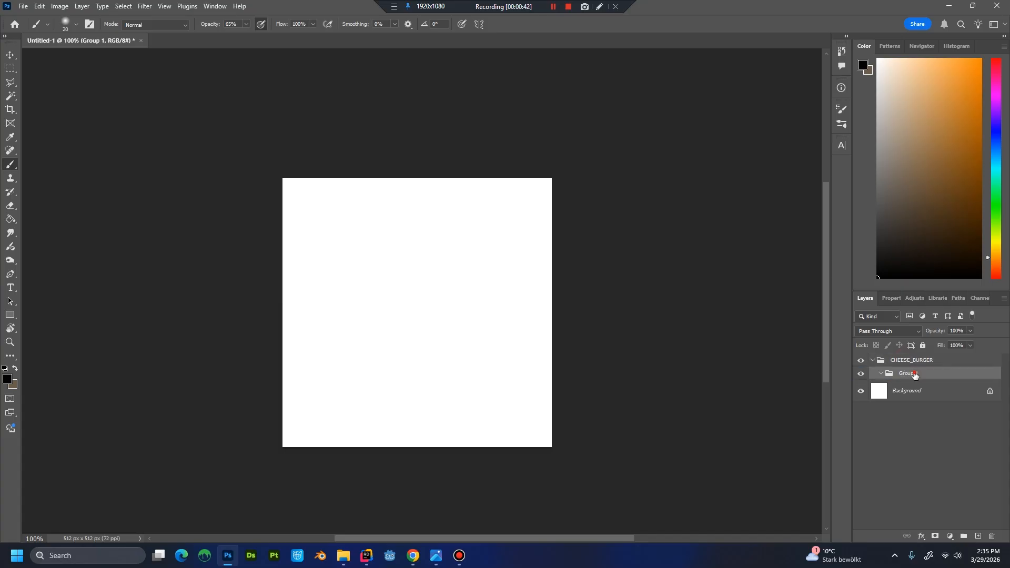
double_click(916, 374)
type("Sketch")
key("Return")
Add a new layer inside the Sketch group and name it Sketch.
key("ctrl+shift+n")
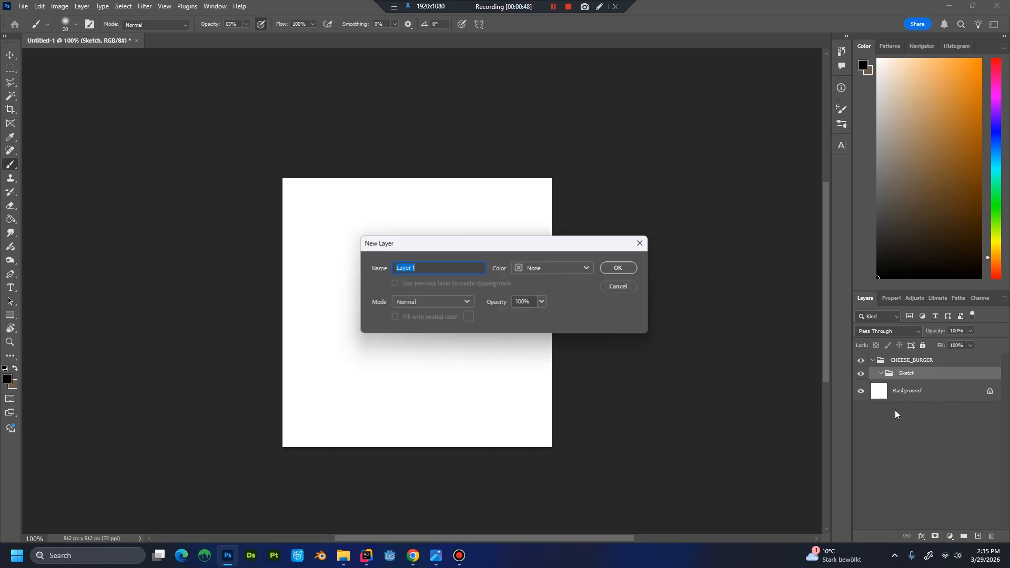
key("Return")
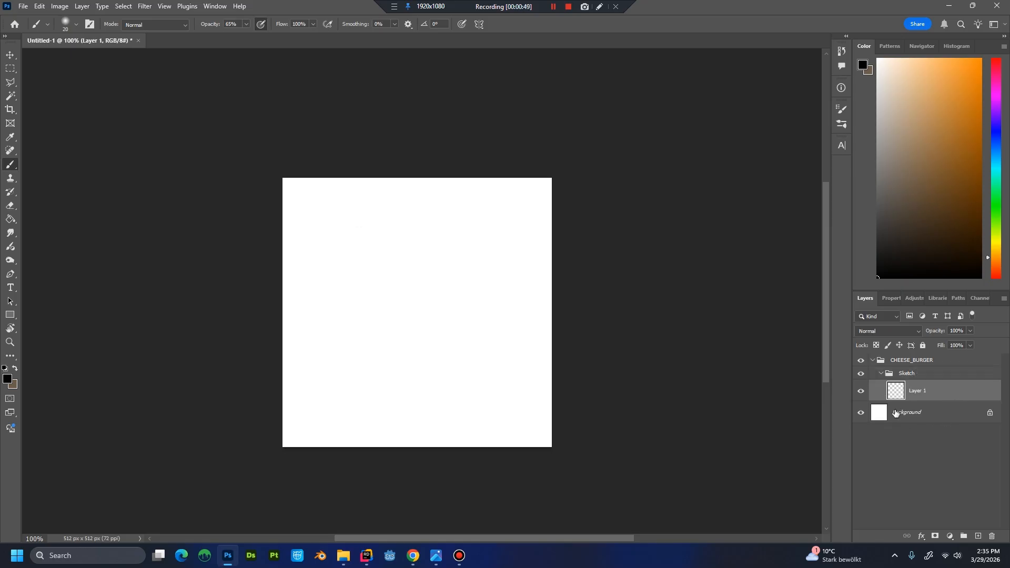
double_click(923, 392)
type("Sketch")
key("Return")
Brush the rough outlines of a flat rounded bottom bun and a wider patty on top of it.
mouse_move(327, 367)
left_mouse_down()
mouse_move(327, 370)
mouse_move(333, 392)
mouse_move(354, 392)
mouse_move(338, 392)
mouse_move(517, 390)
mouse_move(517, 364)
mouse_move(519, 385)
left_mouse_up()
left_click(514, 367)
mouse_move(329, 366)
left_mouse_down()
mouse_move(513, 364)
mouse_move(521, 372)
mouse_move(519, 365)
mouse_move(518, 388)
left_mouse_up()
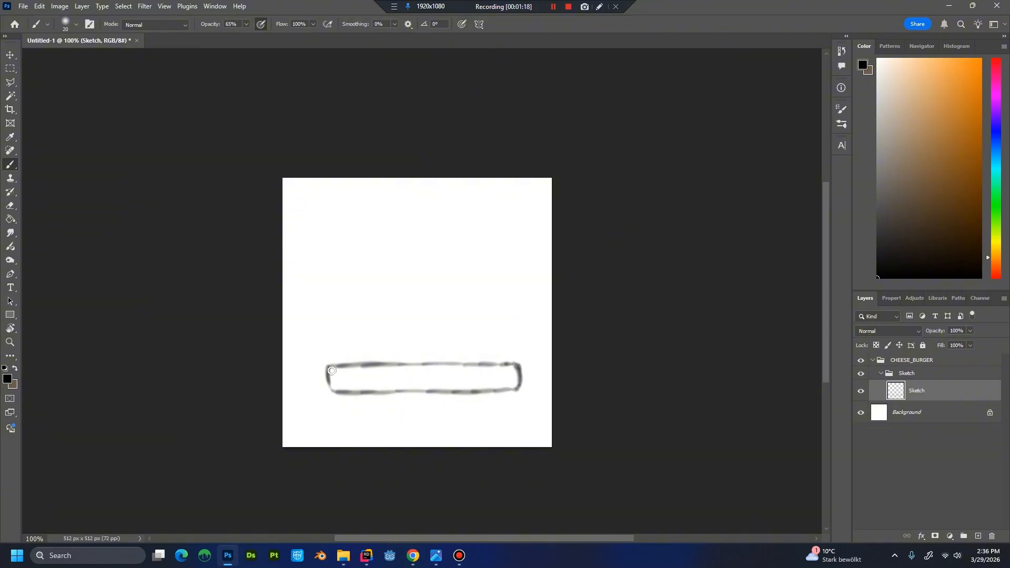
mouse_move(331, 374)
left_mouse_down()
mouse_move(372, 363)
mouse_move(507, 369)
left_mouse_up()
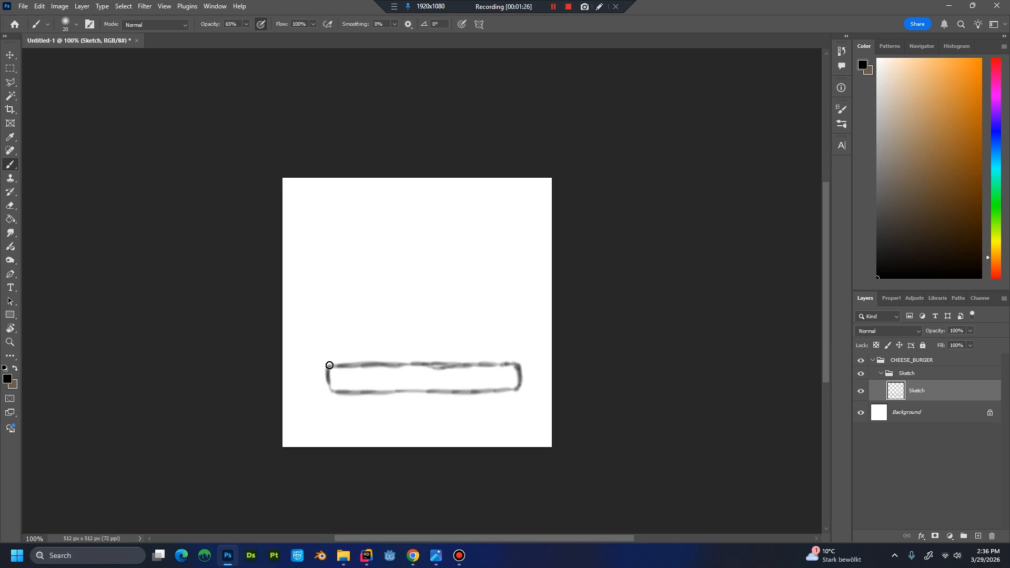
mouse_move(326, 365)
left_mouse_down()
mouse_move(311, 361)
mouse_move(311, 343)
mouse_move(329, 333)
mouse_move(522, 331)
mouse_move(534, 348)
mouse_move(525, 362)
mouse_move(498, 360)
mouse_move(530, 362)
mouse_move(534, 338)
left_mouse_up()
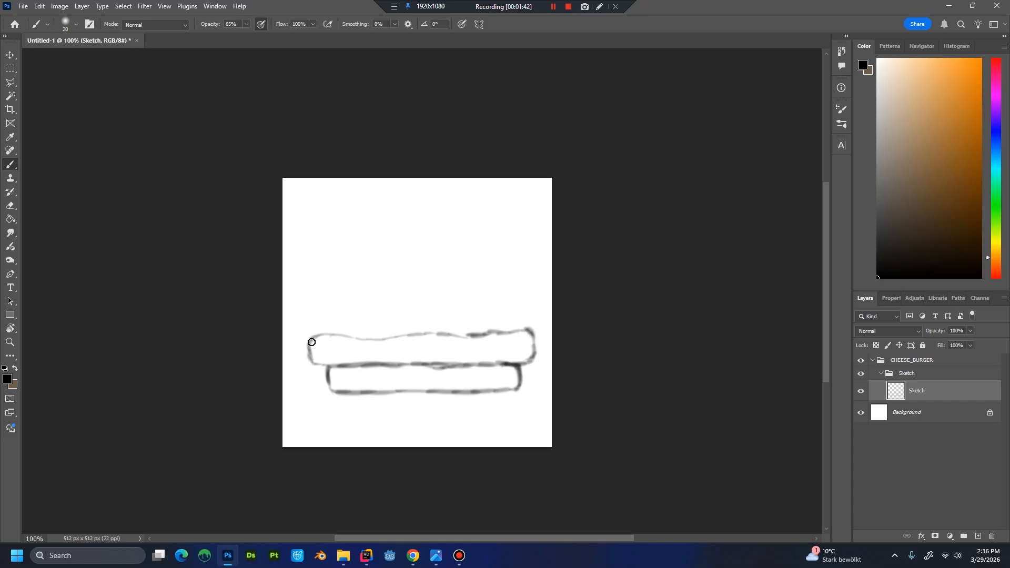
mouse_move(312, 354)
left_mouse_down()
mouse_move(330, 365)
mouse_move(322, 363)
left_mouse_up()
Sketch a thin slice over the patty with pointed drooping corners and edges rising to a central peak.
left_click_drag(308, 338, 296, 350)
mouse_move(311, 335)
left_mouse_down()
mouse_move(425, 350)
mouse_move(517, 335)
left_mouse_up()
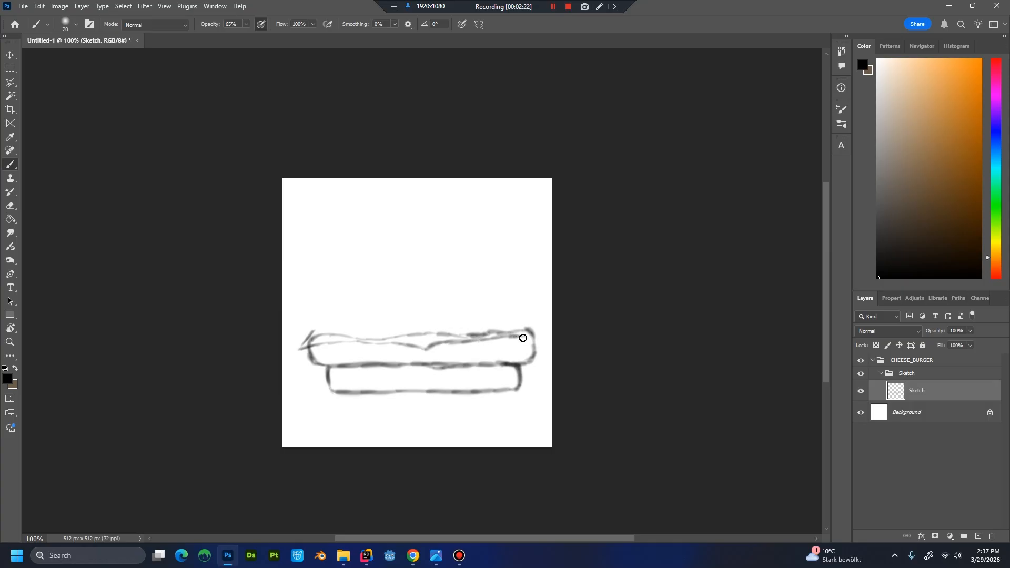
mouse_move(523, 338)
left_mouse_down()
mouse_move(547, 350)
mouse_move(530, 326)
mouse_move(425, 288)
mouse_move(452, 301)
left_mouse_up()
mouse_move(311, 333)
left_mouse_down()
mouse_move(412, 295)
mouse_move(394, 299)
left_mouse_up()
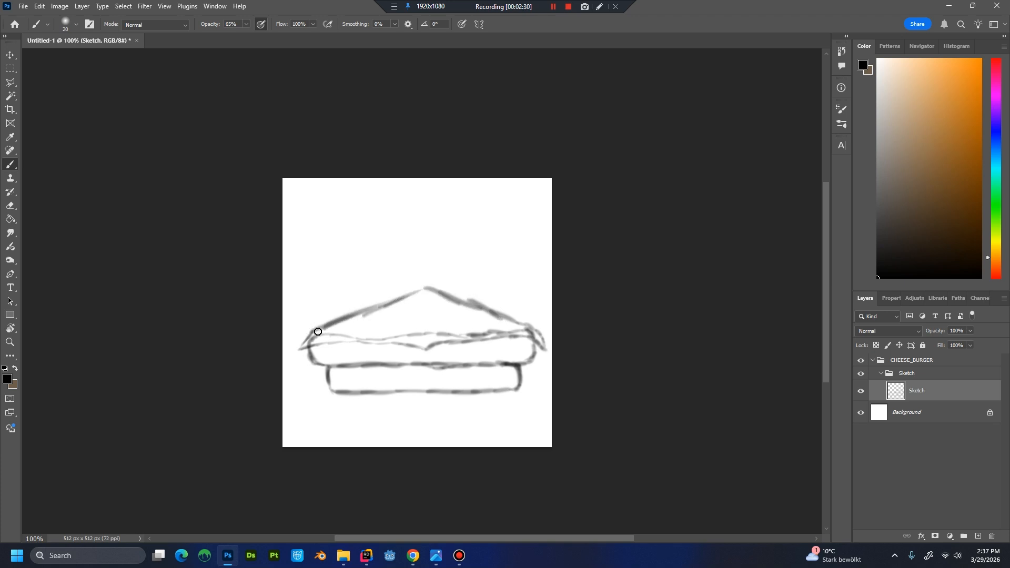
left_click_drag(317, 332, 355, 318)
Sketch a flat slab above the slice and a low rounded dome over it.
mouse_move(319, 330)
left_mouse_down()
mouse_move(318, 317)
mouse_move(334, 311)
mouse_move(531, 310)
mouse_move(522, 330)
left_mouse_up()
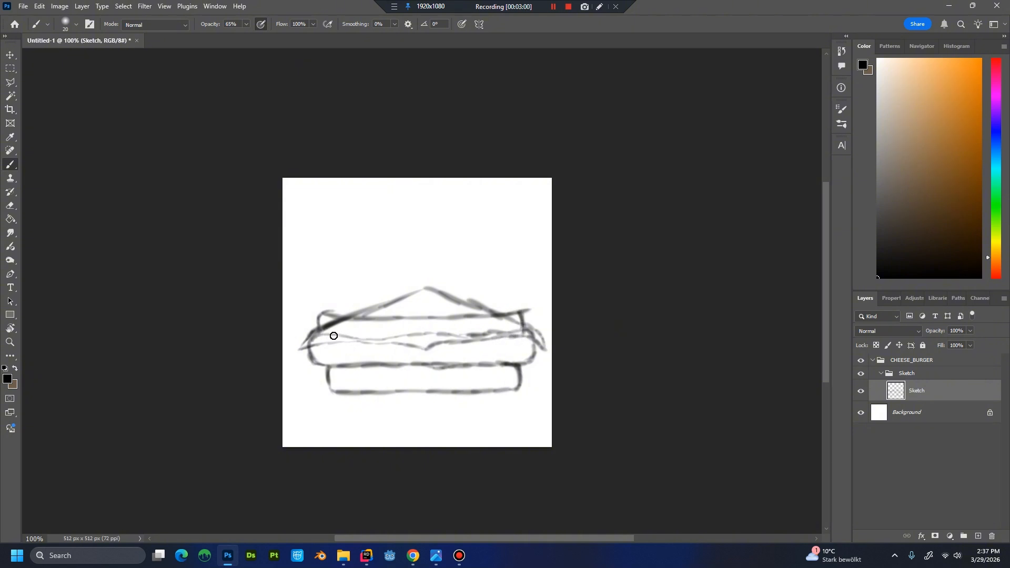
mouse_move(353, 337)
left_mouse_down()
mouse_move(519, 332)
mouse_move(487, 333)
left_mouse_up()
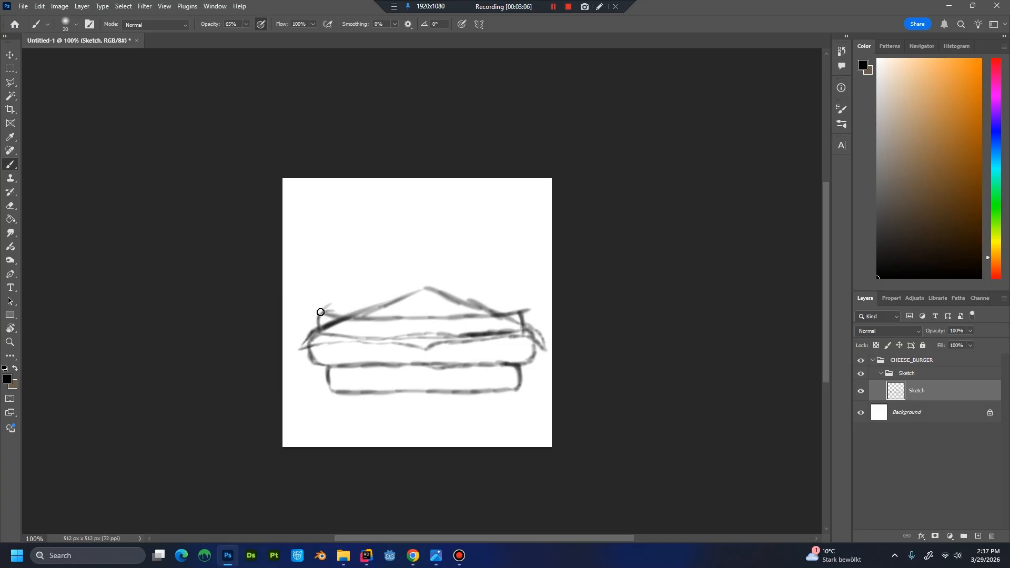
mouse_move(322, 312)
left_mouse_down()
mouse_move(401, 294)
mouse_move(375, 294)
mouse_move(442, 291)
mouse_move(406, 295)
mouse_move(508, 303)
mouse_move(489, 295)
mouse_move(517, 308)
left_mouse_up()
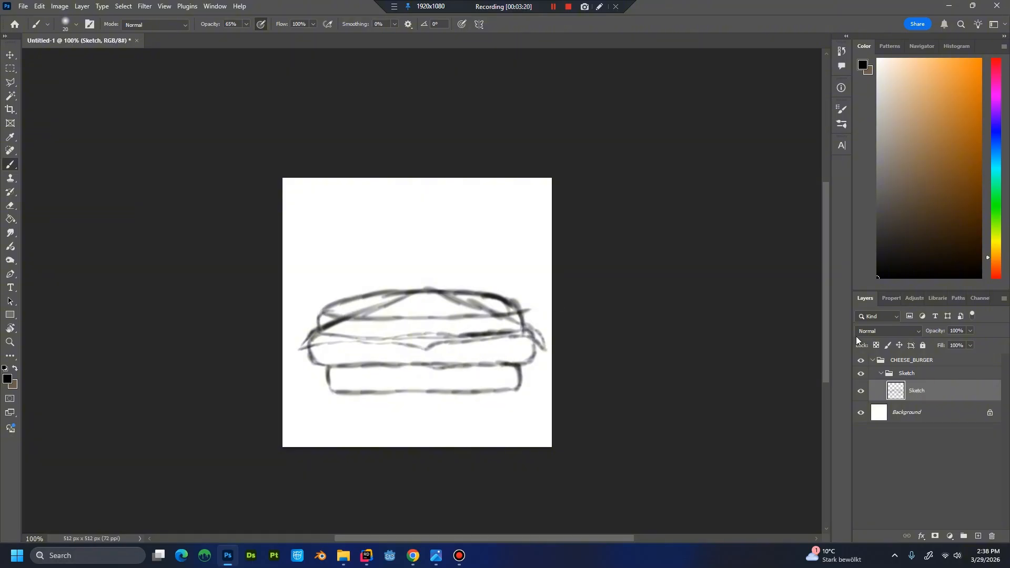
Add a new layer and sketch wavy lettuce outlines across the upper filling with a brush size of 10.
key("ctrl+shift+n")
key("Return")
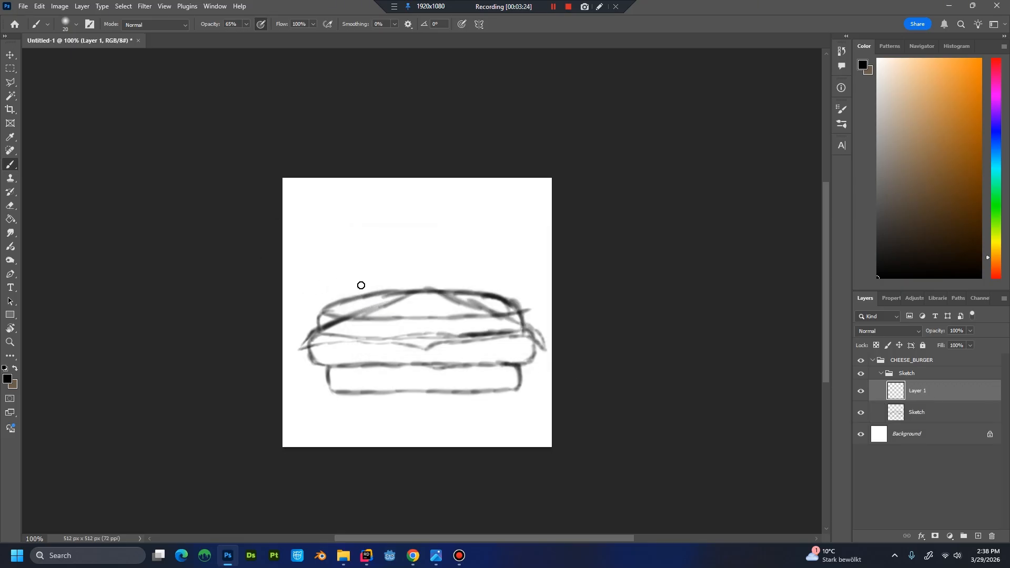
key("bracketleft")
mouse_move(337, 323)
left_mouse_down()
mouse_move(382, 327)
mouse_move(389, 307)
mouse_move(404, 310)
mouse_move(429, 287)
mouse_move(412, 278)
mouse_move(389, 294)
mouse_move(338, 301)
left_mouse_up()
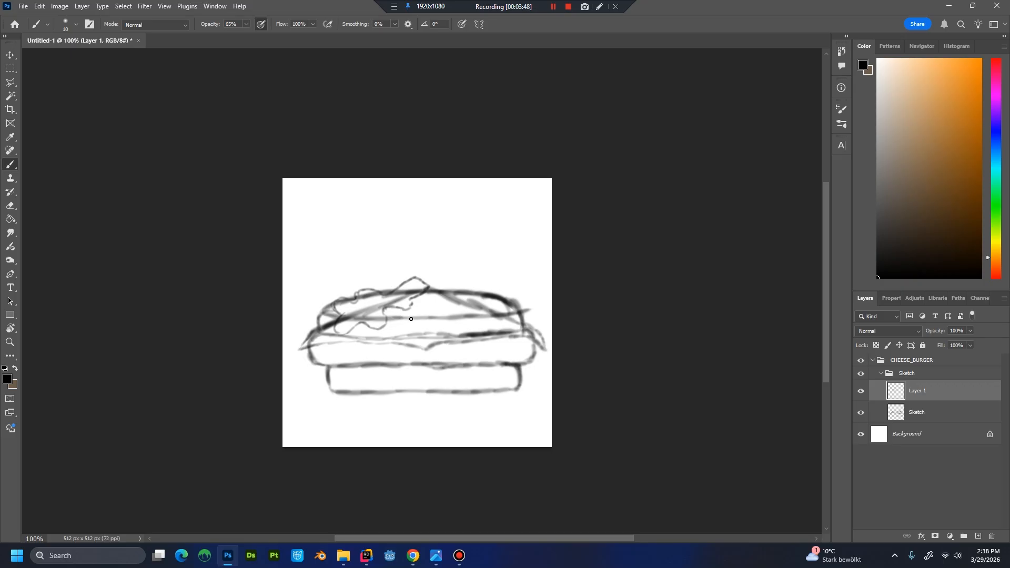
mouse_move(410, 312)
left_mouse_down()
mouse_move(398, 319)
mouse_move(414, 342)
mouse_move(457, 334)
mouse_move(460, 322)
left_mouse_up()
left_click_drag(460, 318, 458, 306)
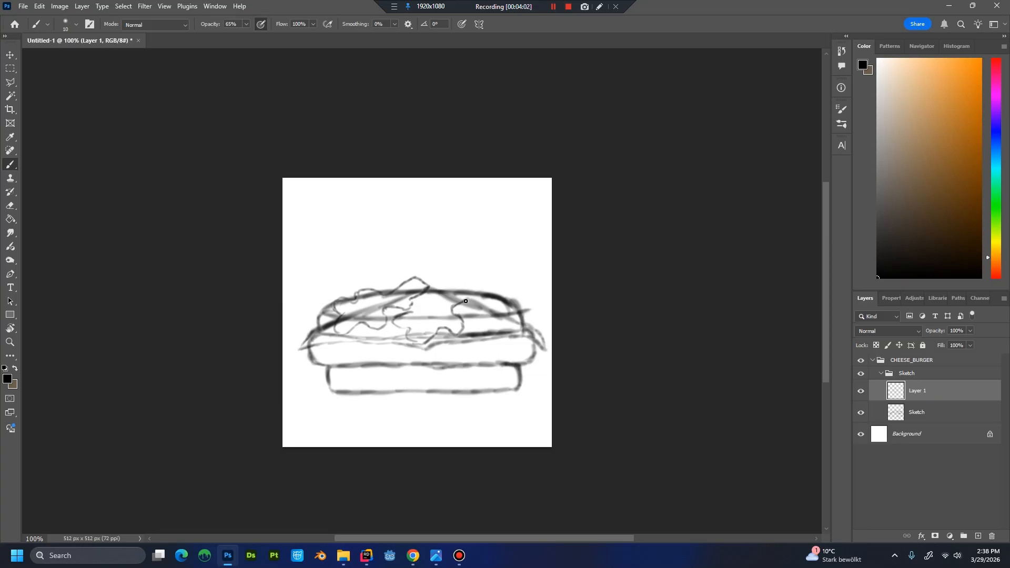
mouse_move(466, 303)
left_mouse_down()
mouse_move(475, 295)
mouse_move(454, 283)
mouse_move(416, 310)
mouse_move(438, 297)
left_mouse_up()
mouse_move(473, 311)
left_mouse_down()
mouse_move(473, 329)
mouse_move(490, 325)
mouse_move(506, 347)
mouse_move(534, 351)
mouse_move(531, 335)
mouse_move(546, 321)
mouse_move(483, 279)
mouse_move(471, 298)
mouse_move(477, 318)
left_mouse_up()
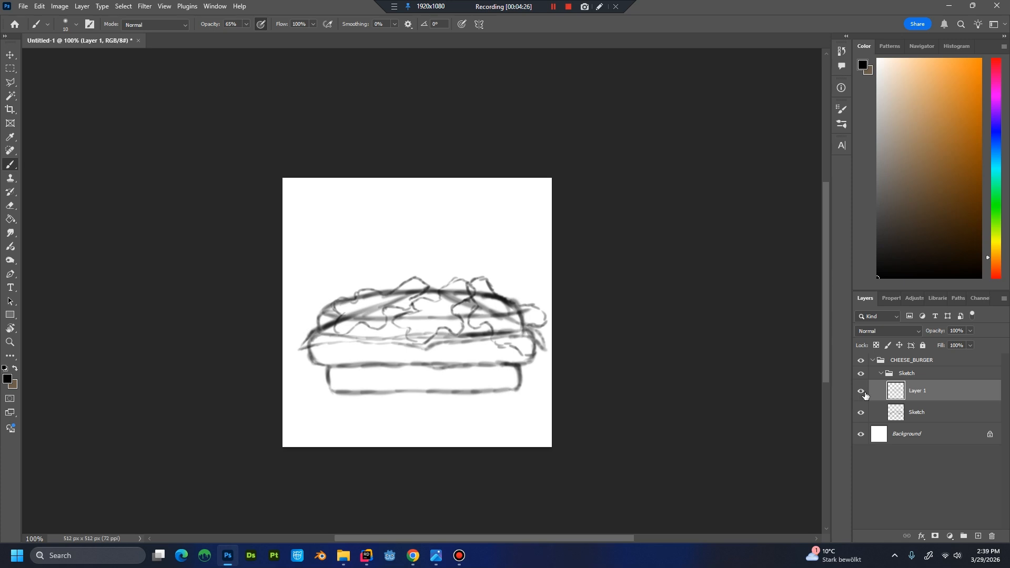
Rename the wavy outline layer as Lettuce.
double_click(917, 391)
type("Lettuce")
key("Return")
left_click(863, 395)
left_click(863, 396)
Add a new layer above Lettuce and sketch the large domed top bun outline.
key("ctrl+shift+n")
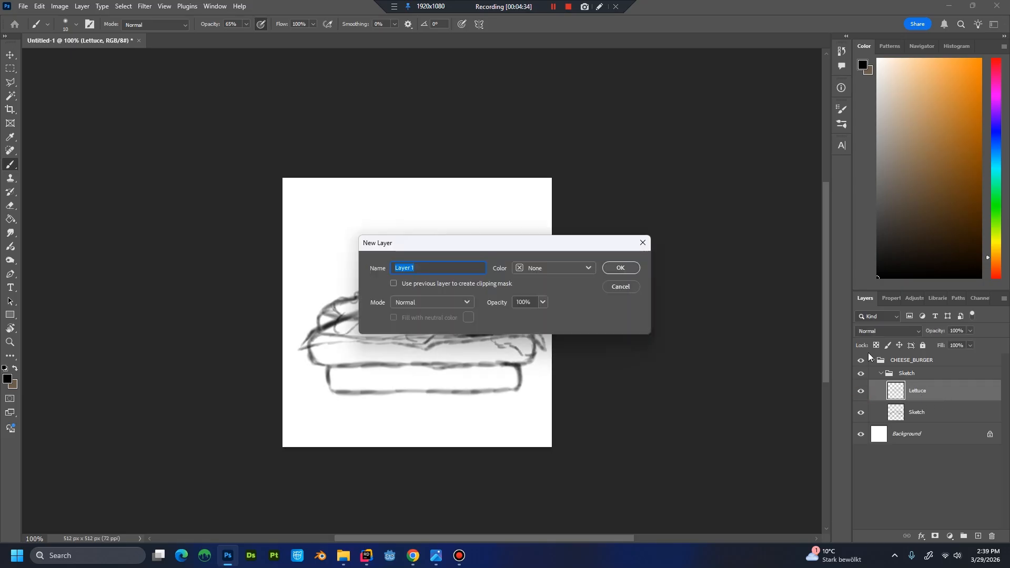
key("Return")
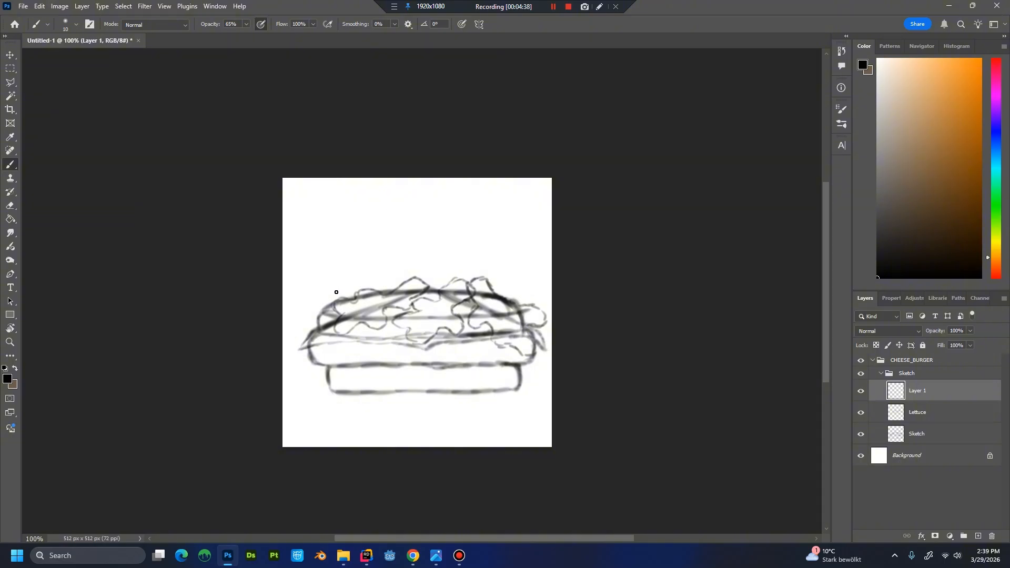
mouse_move(328, 292)
left_mouse_down()
mouse_move(337, 252)
mouse_move(330, 261)
mouse_move(375, 235)
mouse_move(354, 240)
mouse_move(350, 250)
mouse_move(423, 228)
mouse_move(368, 235)
mouse_move(504, 244)
mouse_move(517, 267)
mouse_move(509, 245)
mouse_move(528, 267)
left_mouse_up()
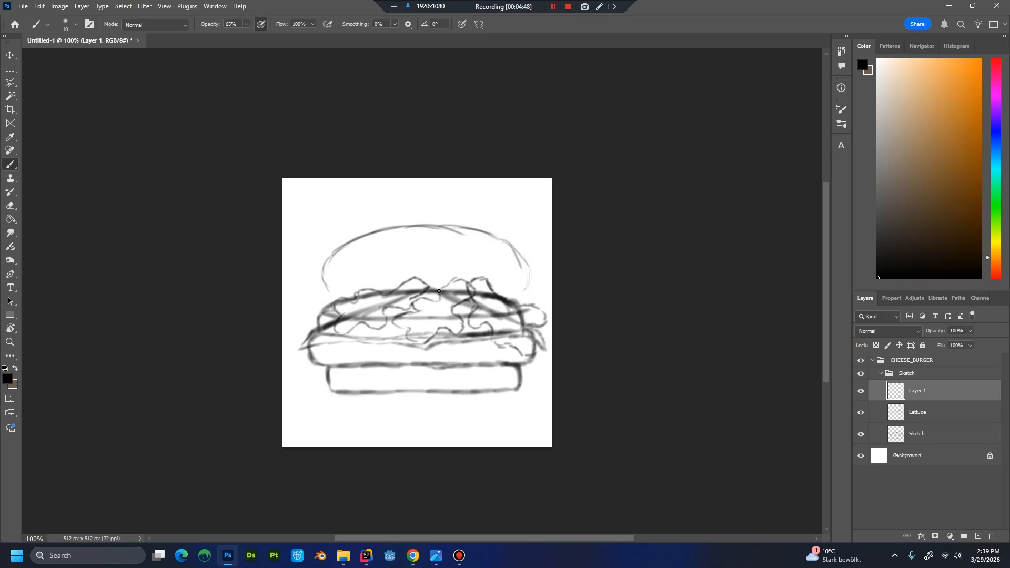
mouse_move(327, 288)
left_mouse_down()
mouse_move(460, 301)
mouse_move(445, 302)
mouse_move(506, 295)
left_mouse_up()
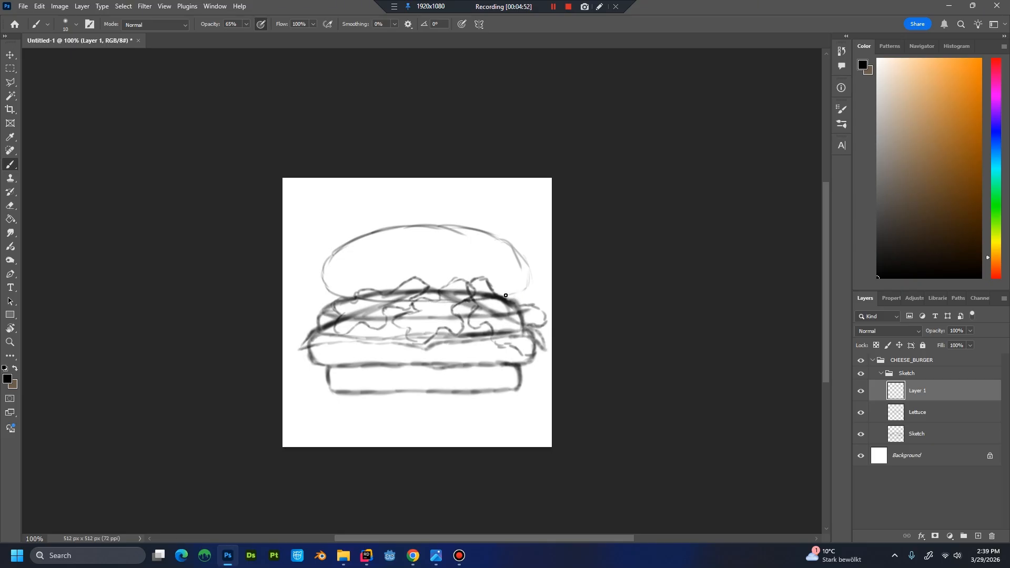
left_click_drag(517, 253, 529, 291)
Move the top bun outline down and slightly left so it sits closer over the fillings.
key("ctrl+t")
left_click_drag(456, 261, 453, 267)
key("Return")
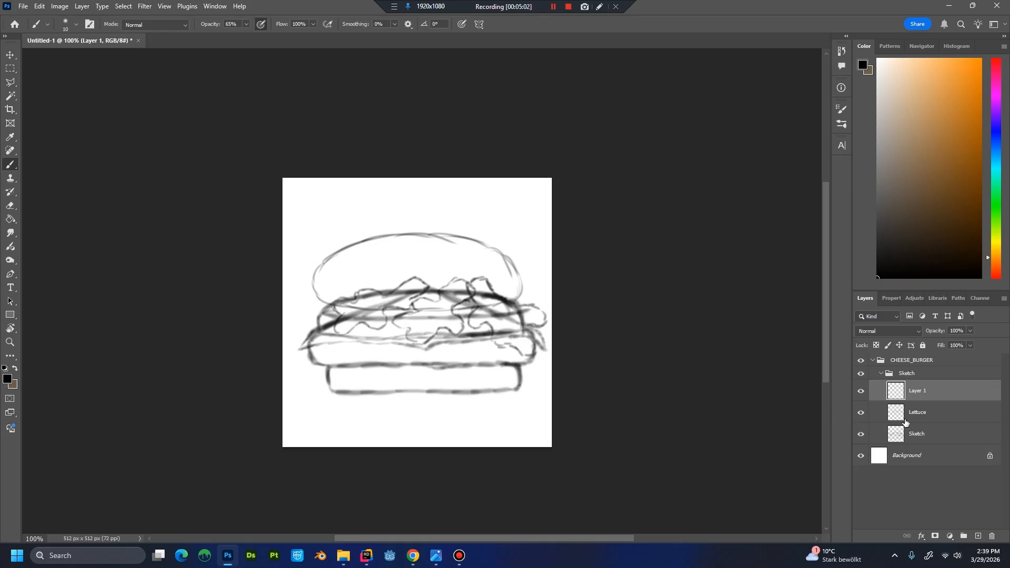
Rename the top bun's layer as Bun_Top.
double_click(923, 393)
type("B")
type("on")
type("_Top")
key("Return")
Rename the lowest layer in the Sketch group as Bun_Bot_etc.
left_click(922, 434)
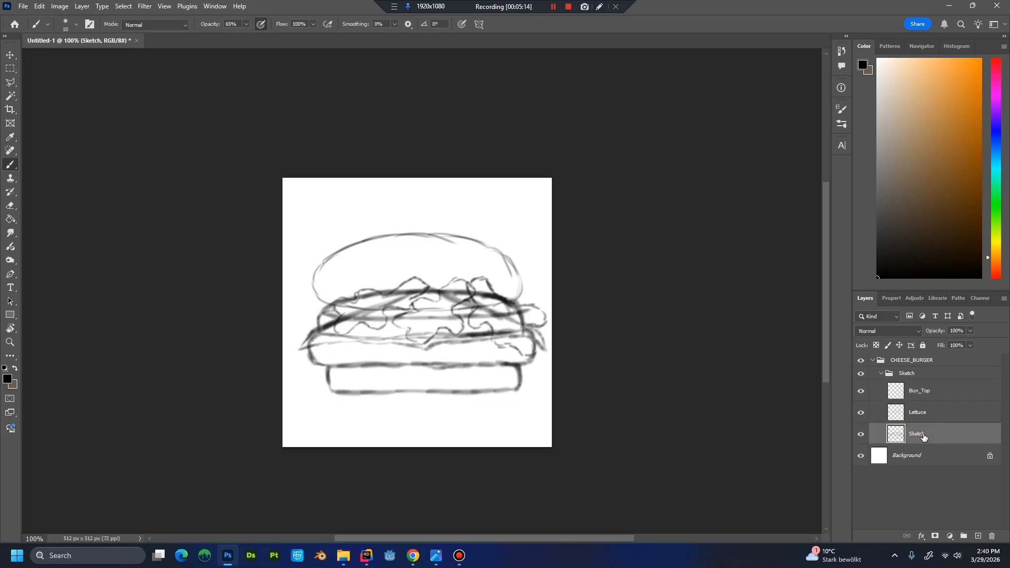
type("Bun_Bot_")
key("Return")
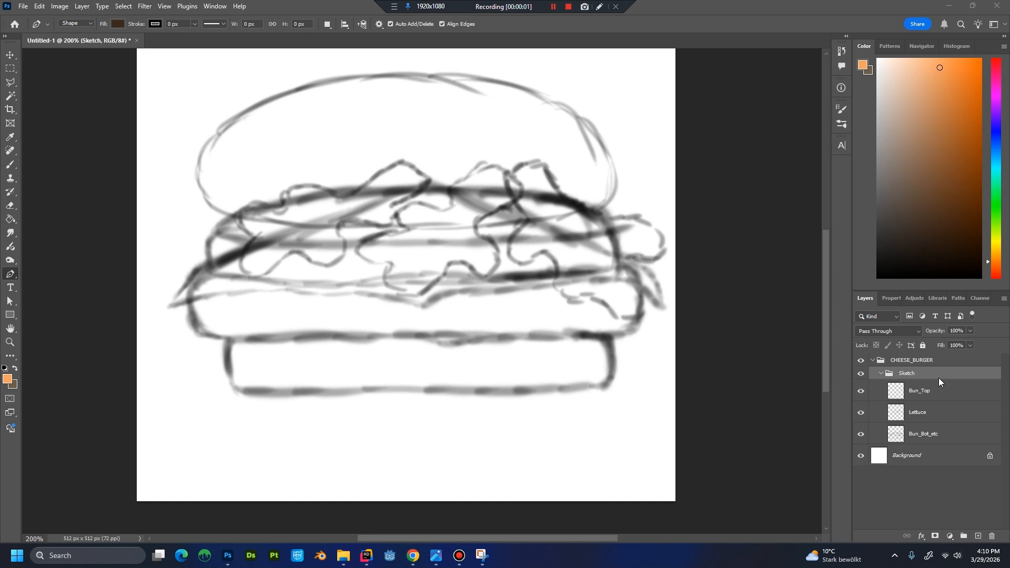
Create a group inside CHEESE_BURGER, above the Sketch group, and name it Bun_Bot.
left_click(918, 361)
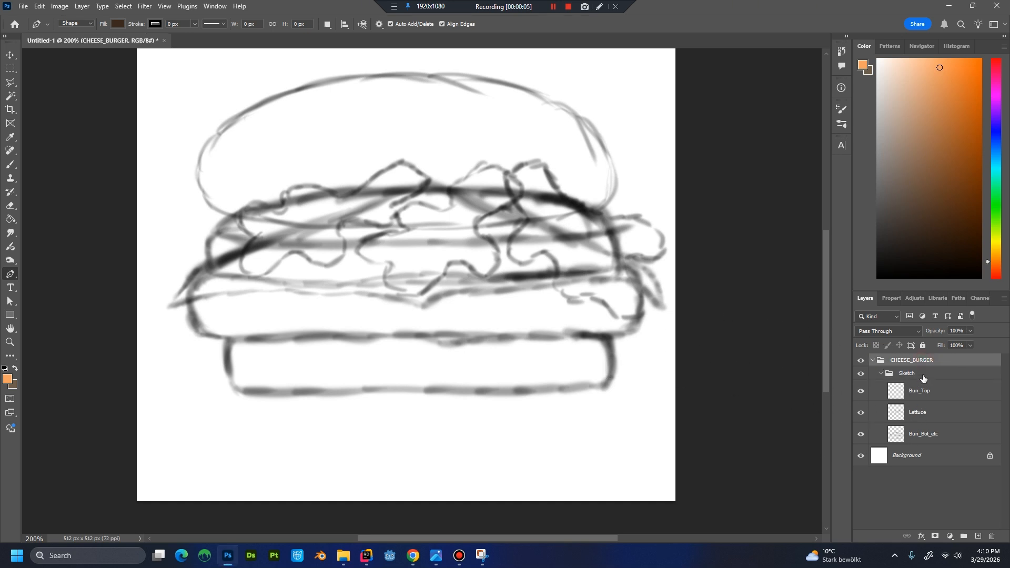
left_click(964, 535)
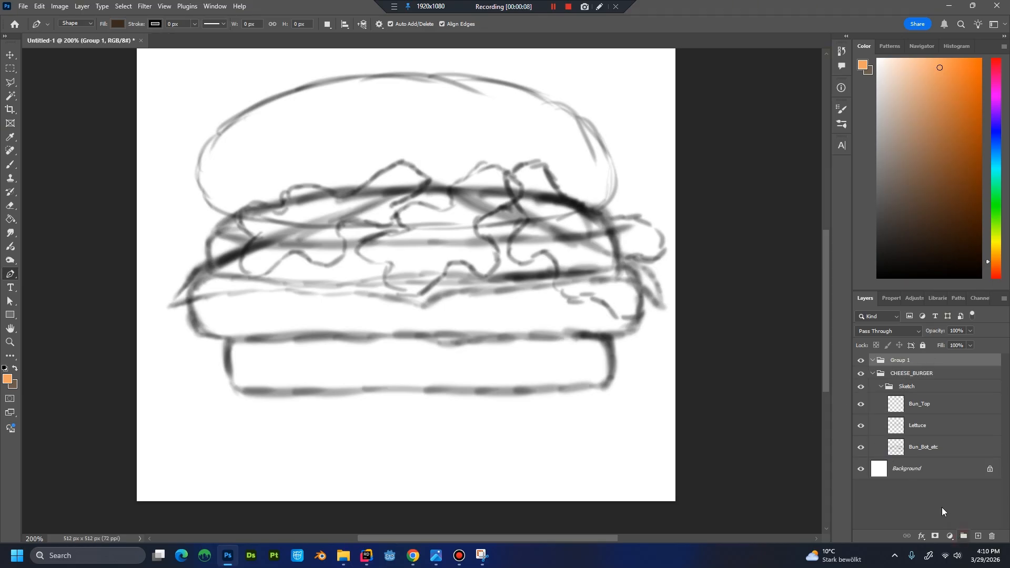
left_click_drag(904, 364, 906, 374)
double_click(908, 375)
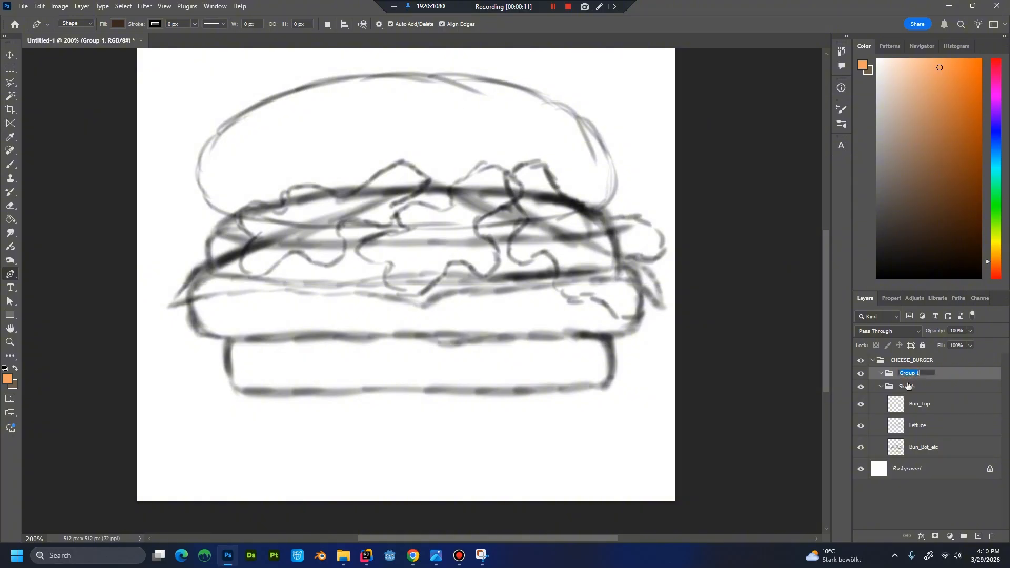
type("Bun_Bot")
key("Return")
Trace the bottom bun with a filled Pen tool shape around its left end, upper edge and right end.
left_click(254, 392)
left_click(250, 393)
left_click(247, 390)
left_click(244, 390)
left_click(240, 386)
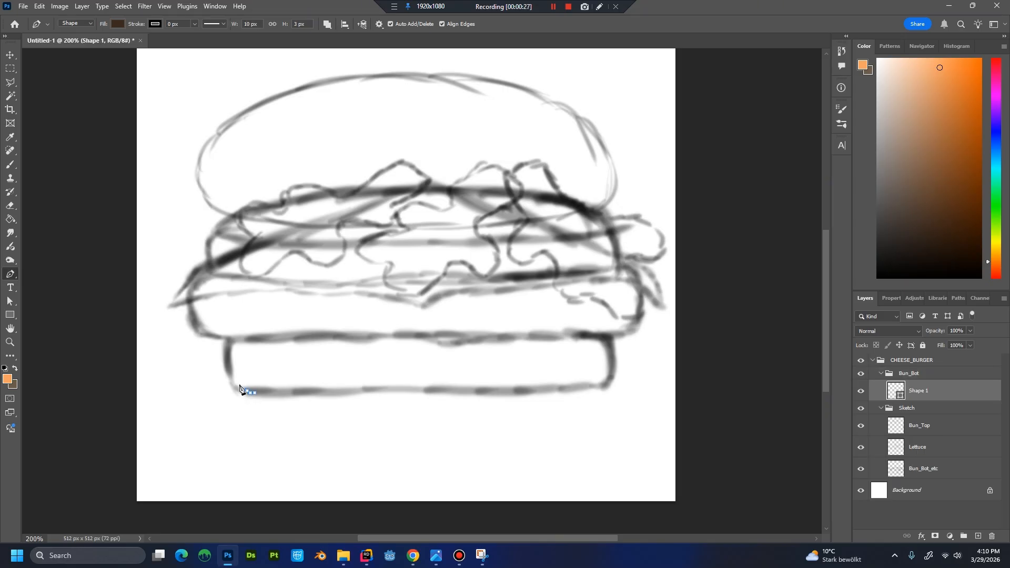
left_click(235, 375)
left_click_drag(234, 375, 230, 363)
mouse_move(230, 359)
left_mouse_down()
mouse_move(230, 345)
mouse_move(284, 339)
mouse_move(613, 347)
mouse_move(611, 371)
mouse_move(591, 386)
mouse_move(498, 395)
left_mouse_up()
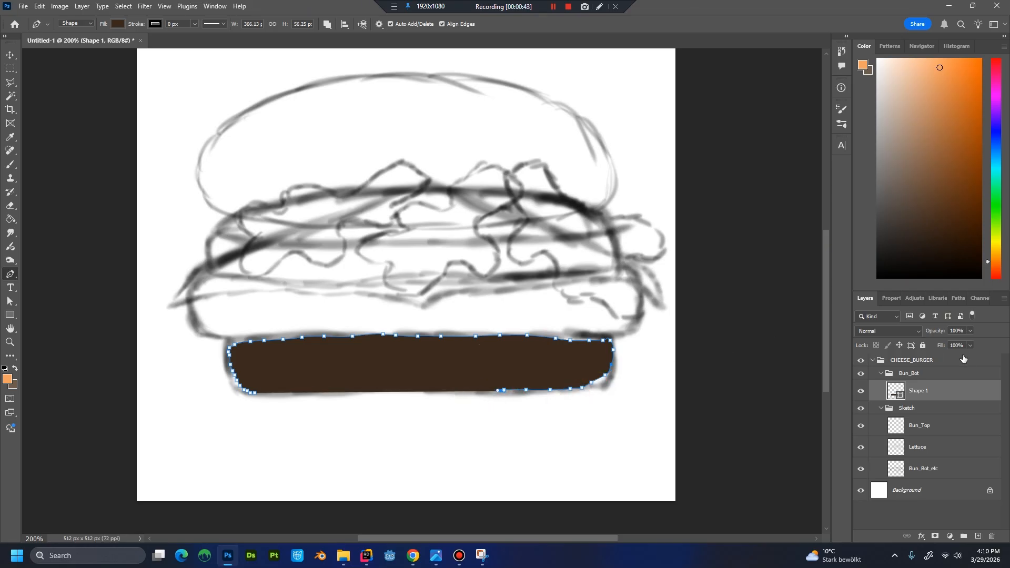
Close the bun shape along its bottom edge at 49% opacity and return its opacity to 100%.
left_click(969, 331)
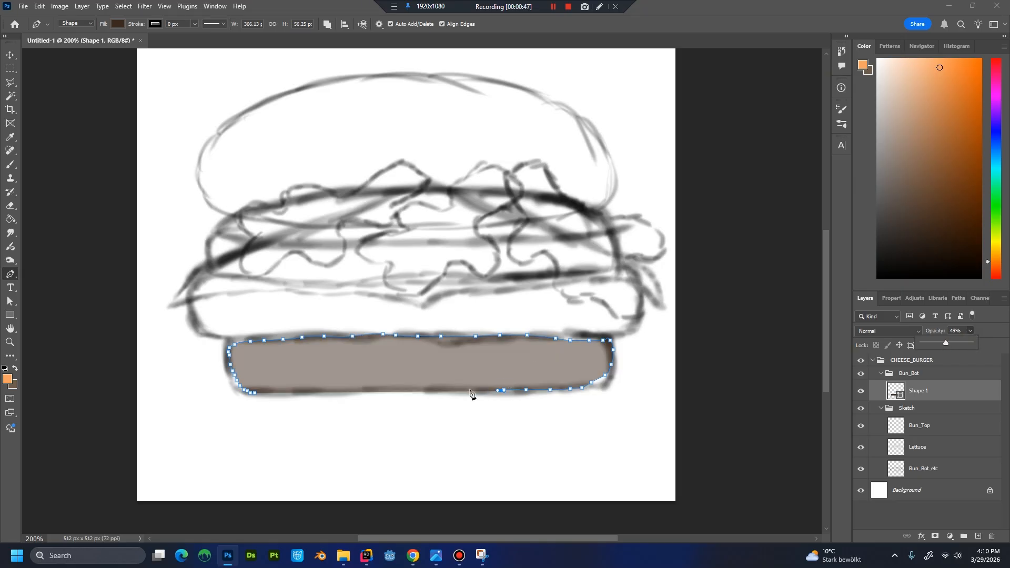
left_click_drag(443, 395, 255, 395)
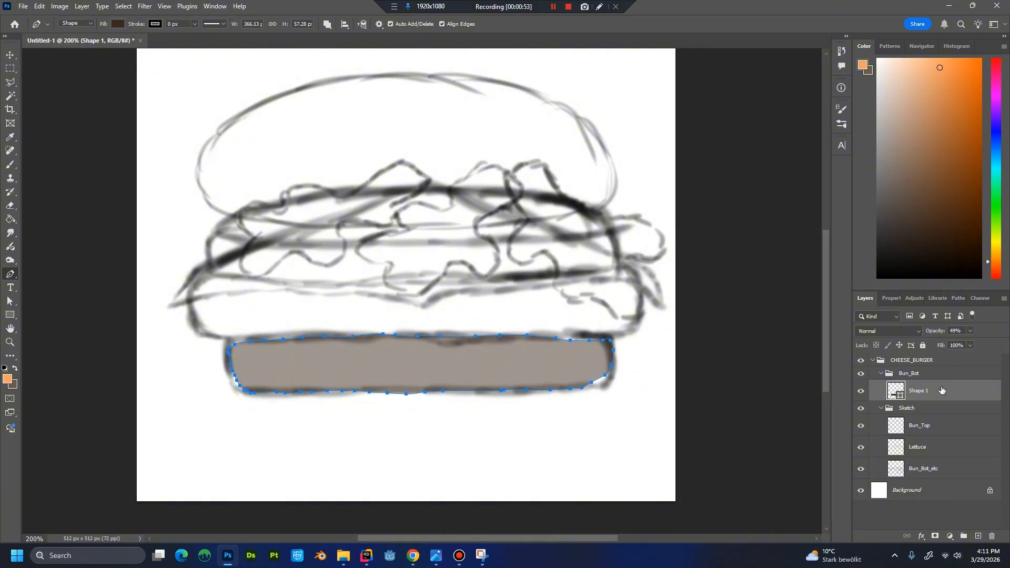
left_click(972, 335)
left_click_drag(969, 343, 1003, 348)
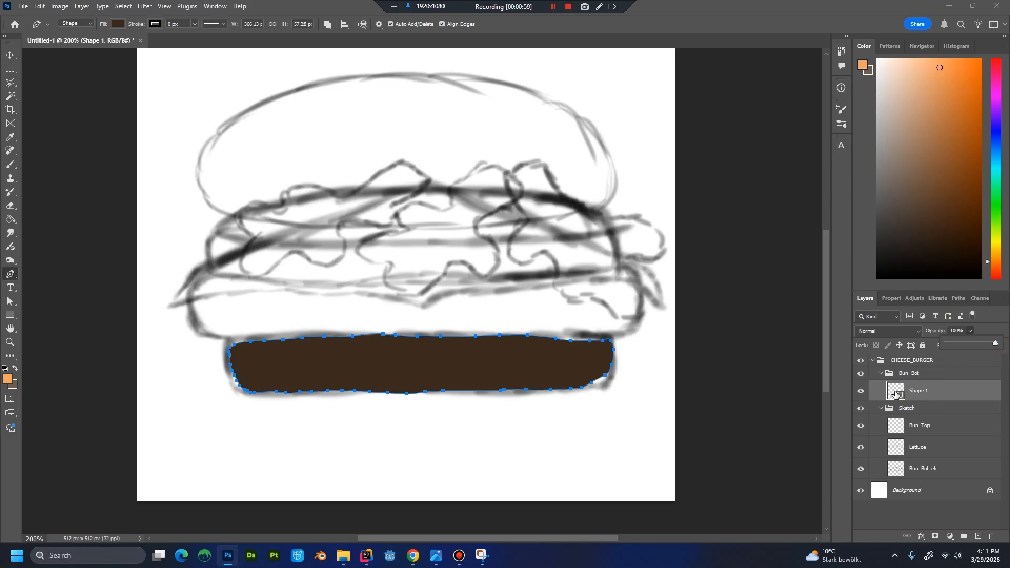
Set the fill colour of the bottom bun shape to f4a261.
double_click(896, 393)
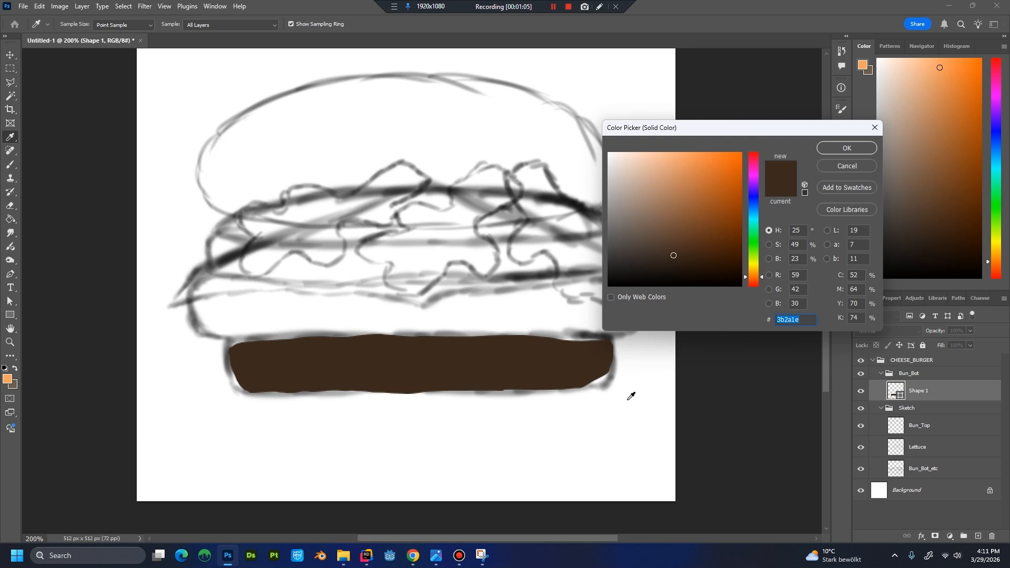
type("f4")
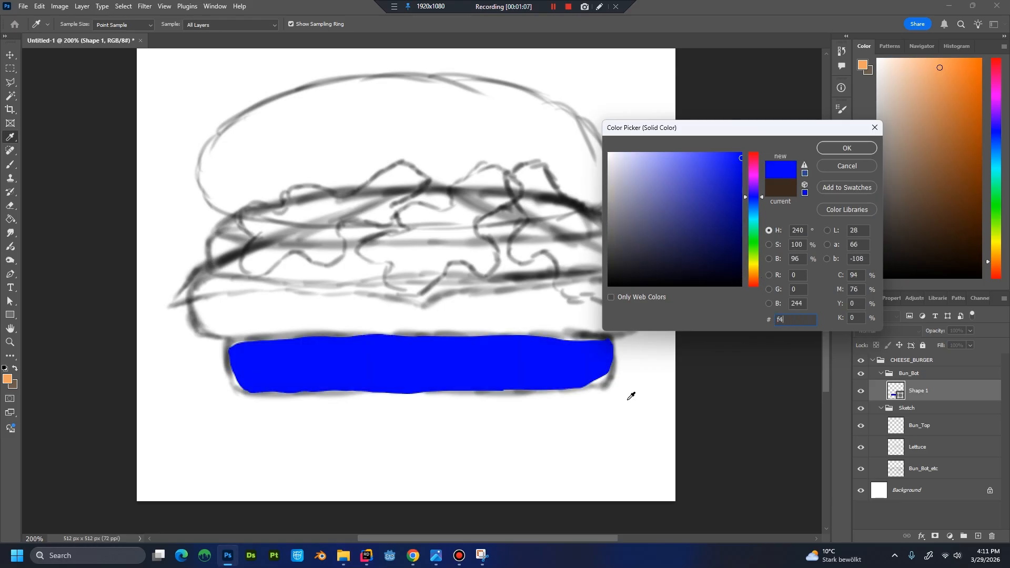
type("a262")
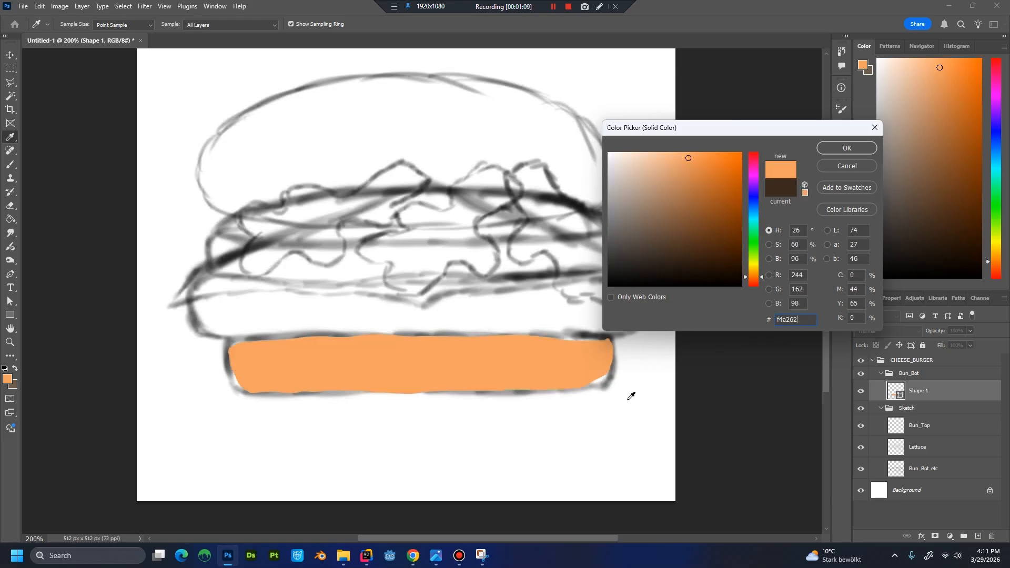
key("BackSpace")
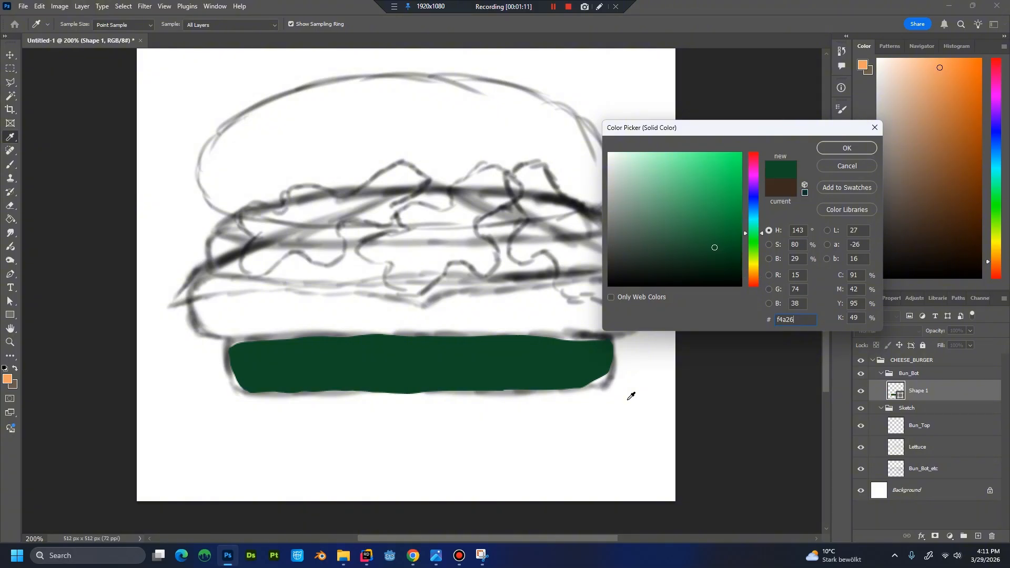
type("1")
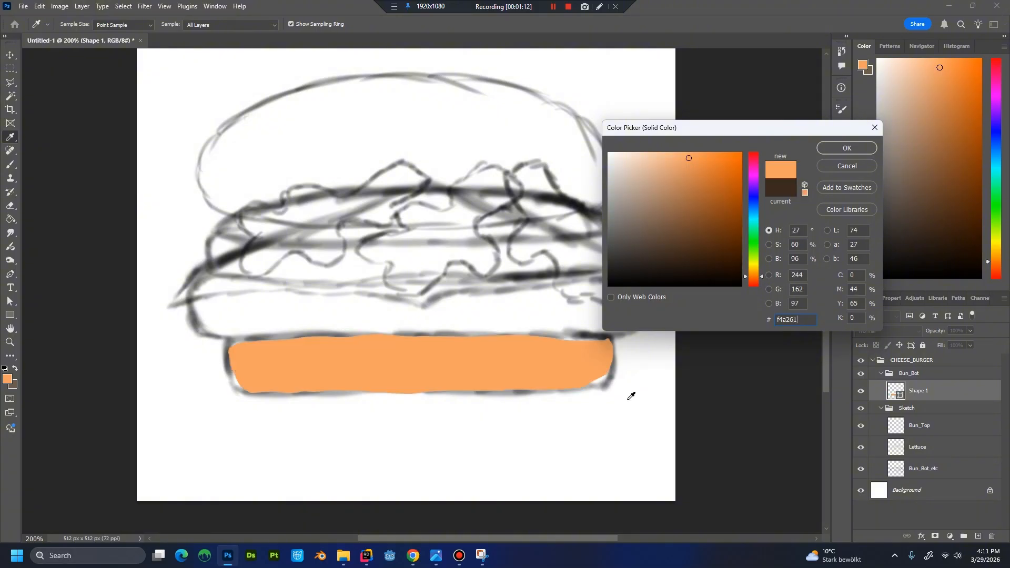
left_click(849, 149)
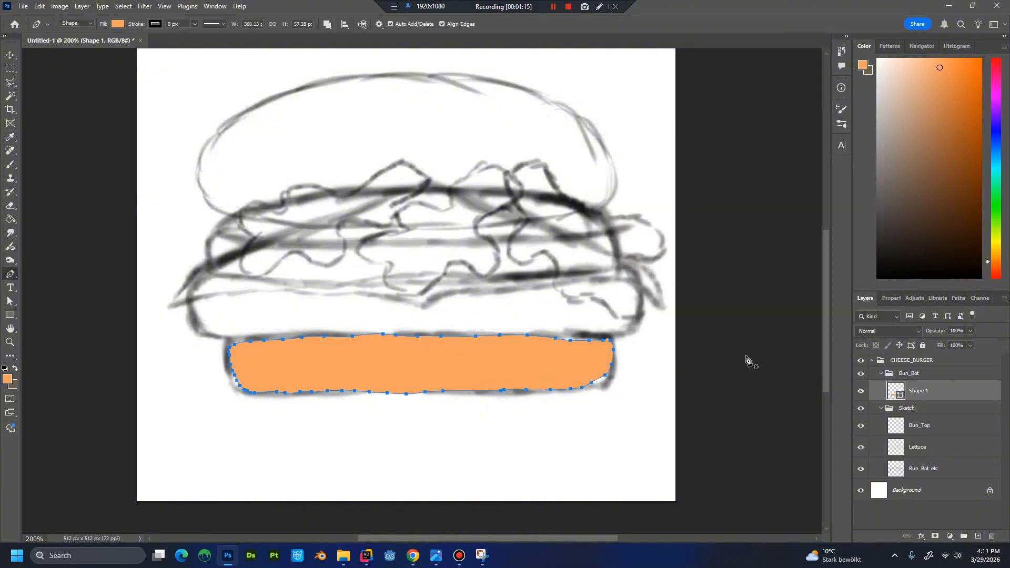
Rename the bottom bun's shape layer as BBot_Base.
double_click(921, 391)
type("Bun_Bot")
key("Return")
right_click(933, 392)
left_click(923, 404)
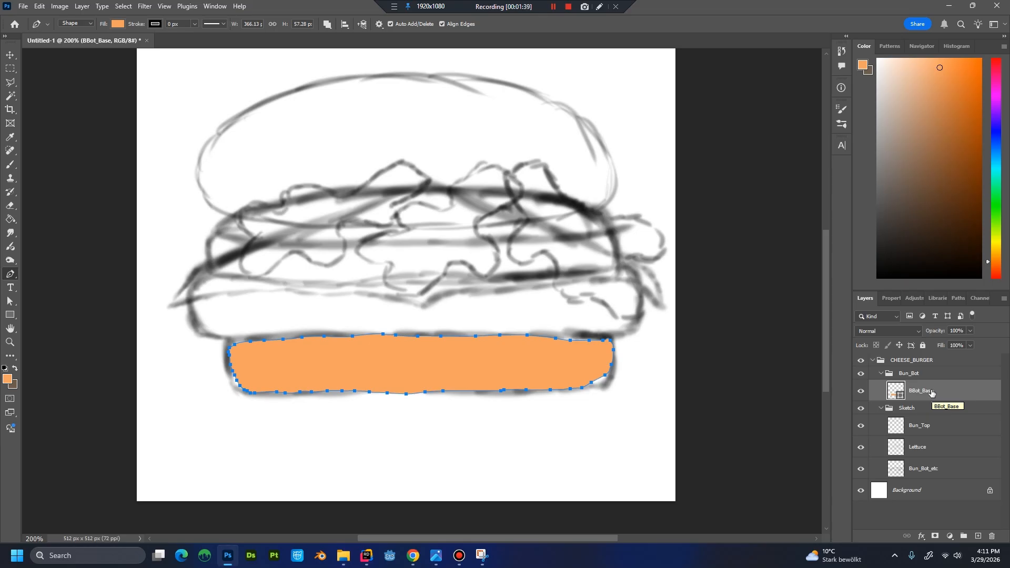
Duplicate the BBot_Base layer and name the copy BBot_Outline.
right_click(931, 393)
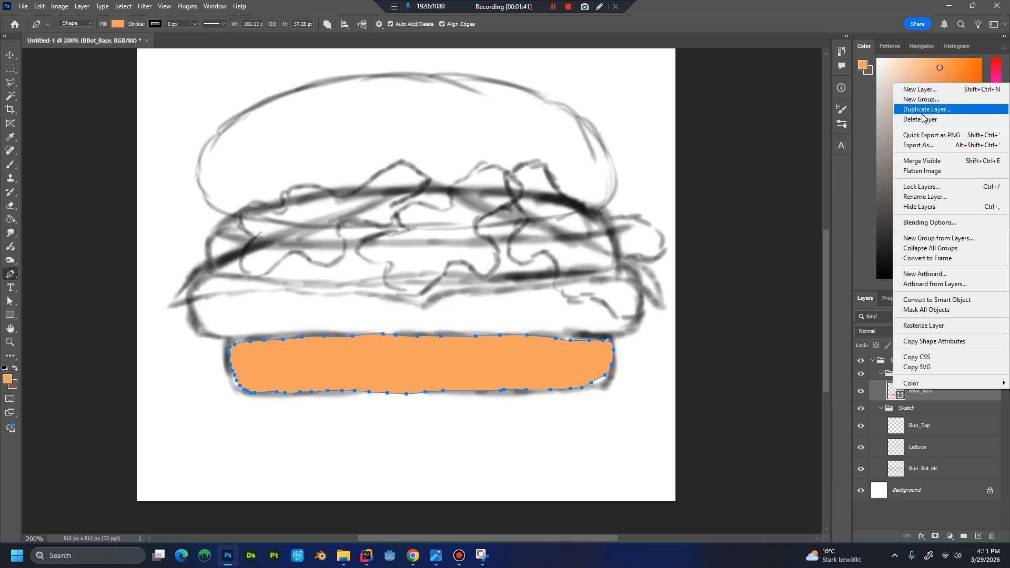
left_click(922, 111)
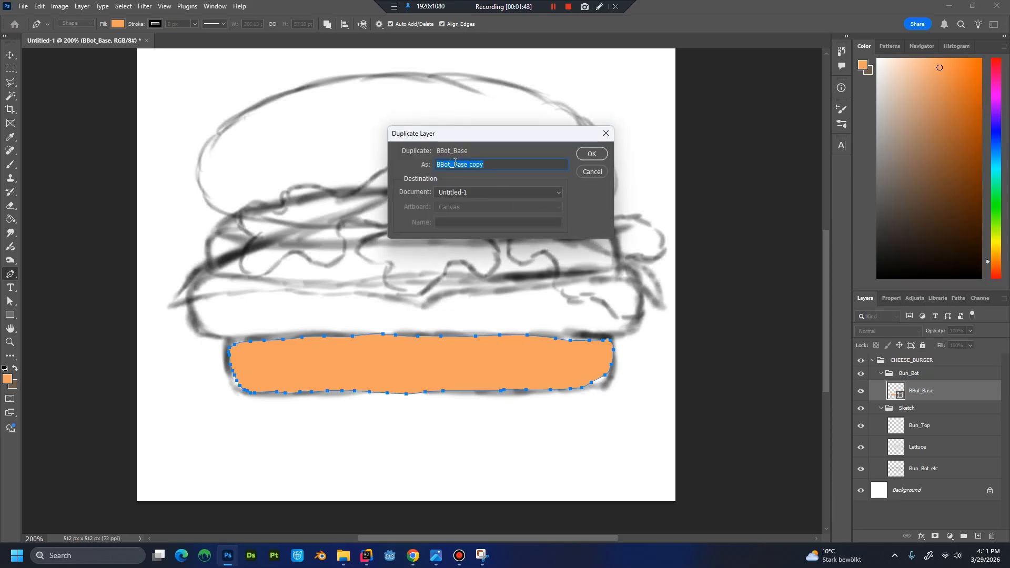
left_click_drag(455, 162, 601, 173)
type("Oulint")
key("BackSpace")
type("e")
key("Left")
key("Left")
key("Left")
type("t")
key("Return")
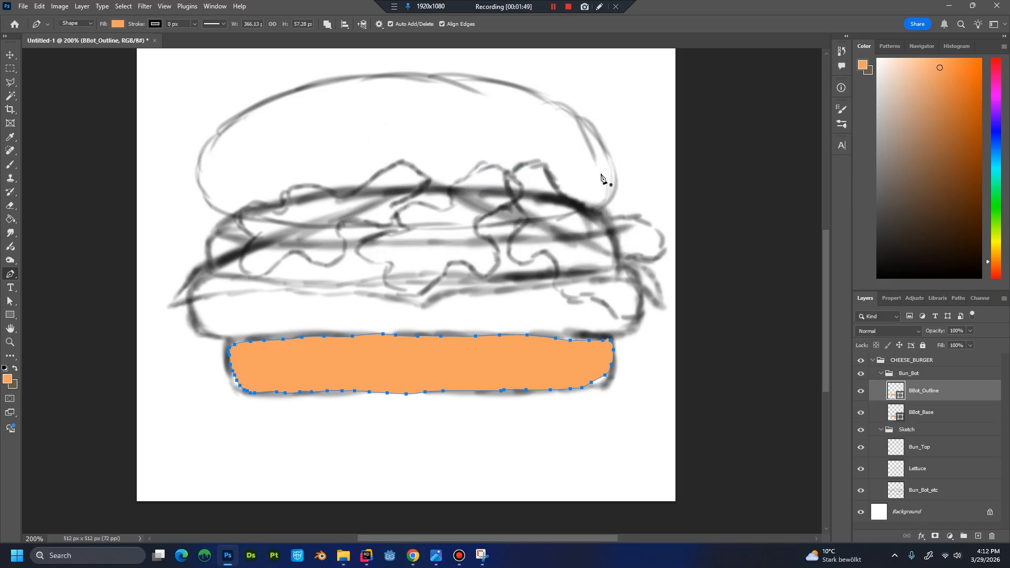
Set the BBot_Outline fill to 3b2a1e and place that layer below BBot_Base.
double_click(895, 391)
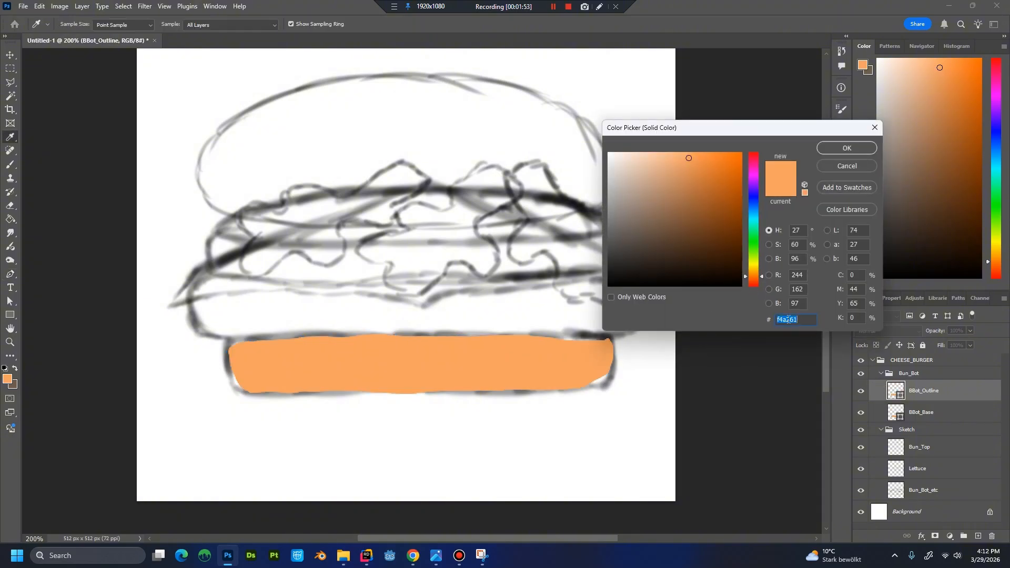
type("3b2a1")
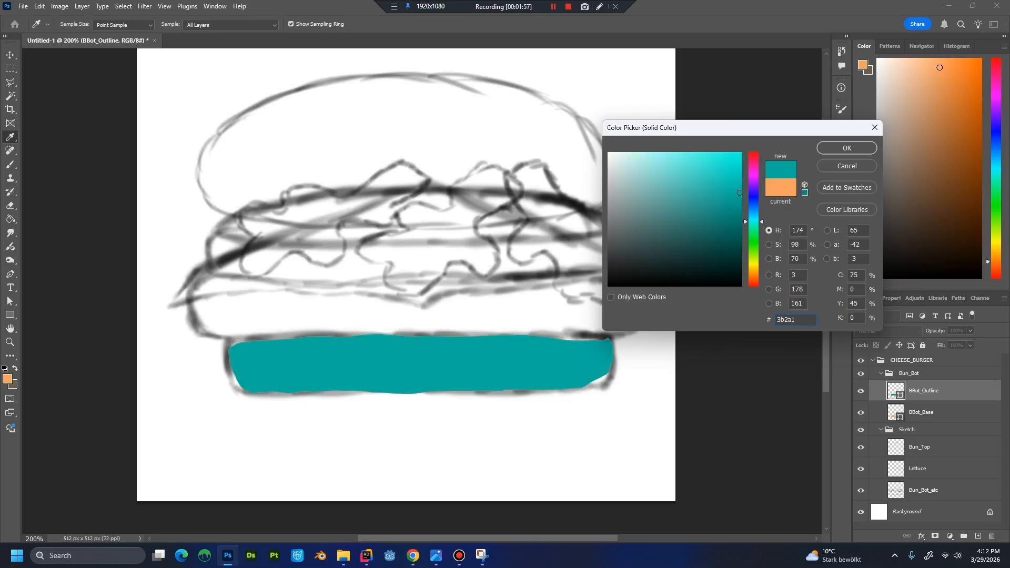
type("e")
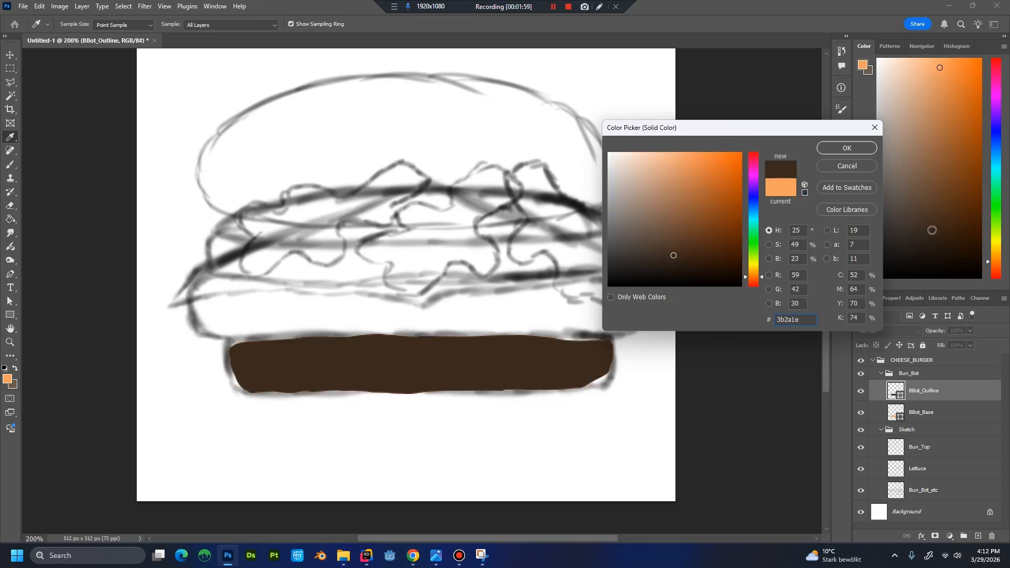
left_click(846, 148)
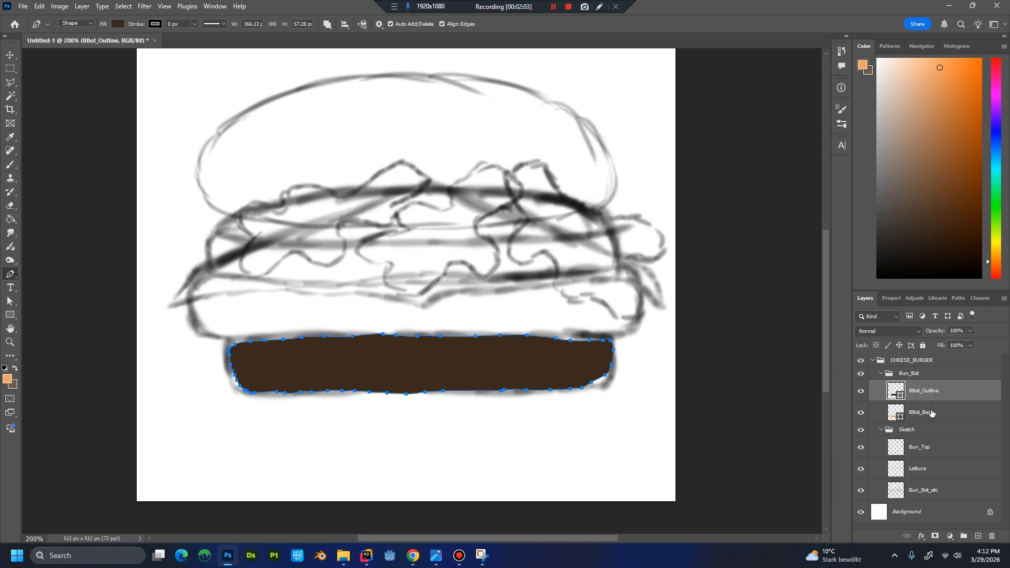
left_click_drag(934, 394, 927, 413)
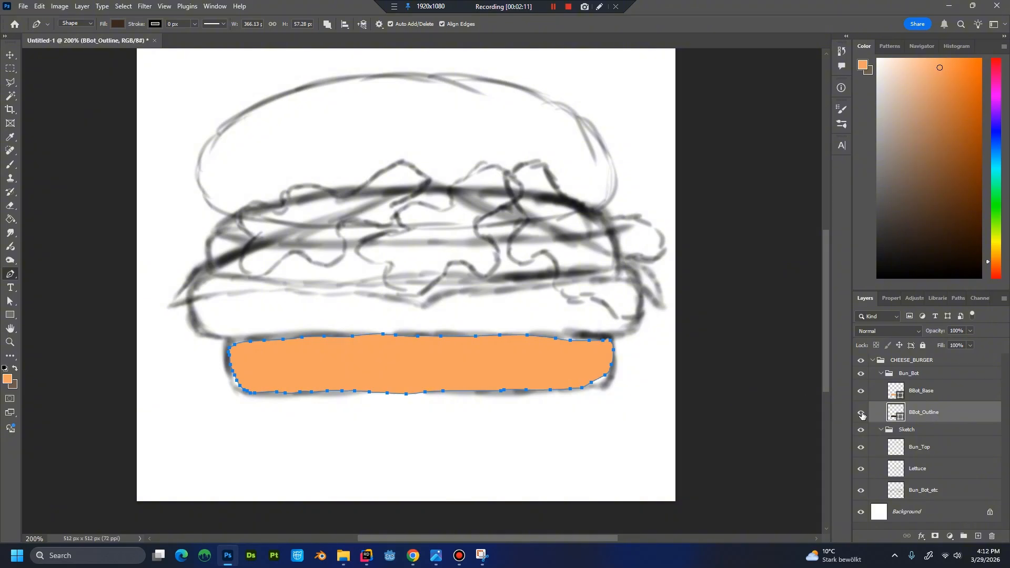
left_click(718, 395)
key("ctrl+z")
Stretch BBot_Outline past the bun's upper edge and right end with Free Transform, to 100.79% width and 108.24% height.
key("ctrl+t")
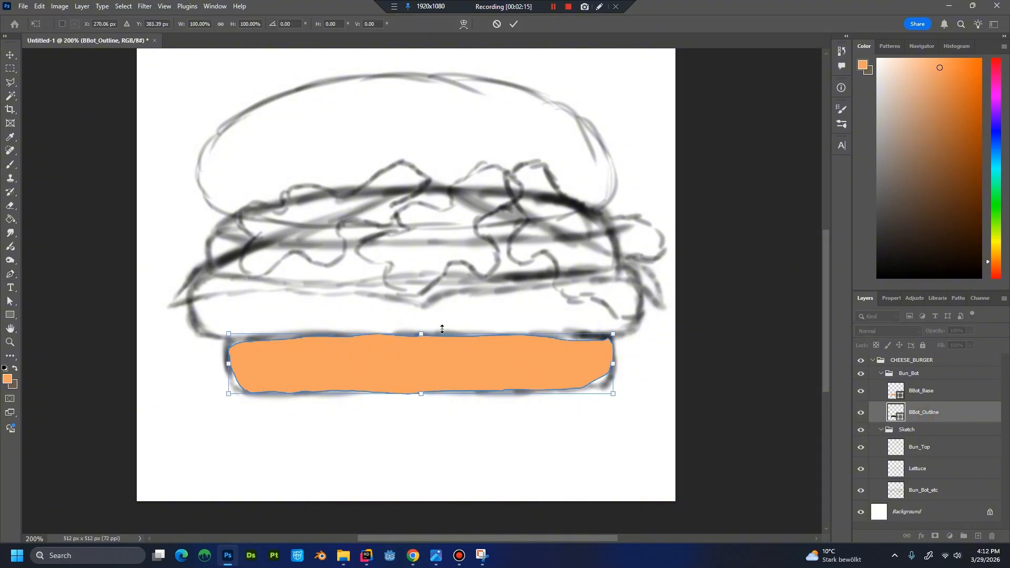
left_click_drag(422, 333, 421, 329)
left_click_drag(614, 362, 619, 363)
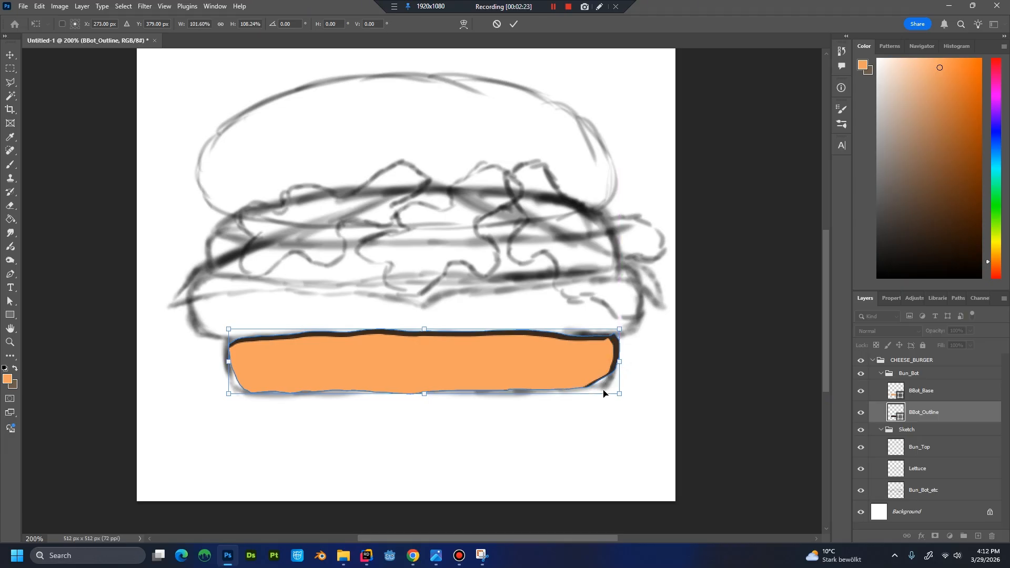
key("ctrl+plus")
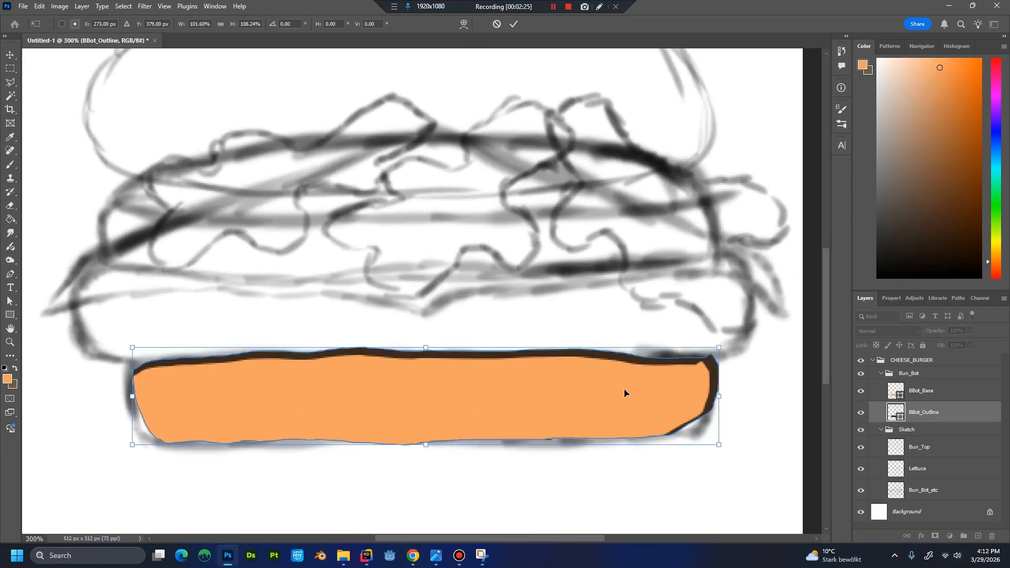
key("ctrl+plus")
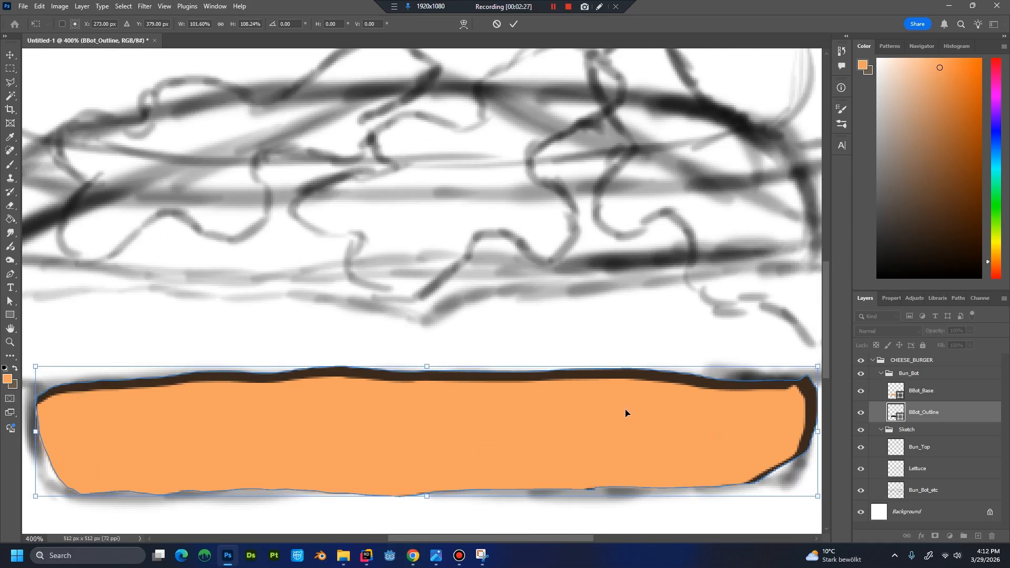
left_click_drag(627, 412, 450, 367)
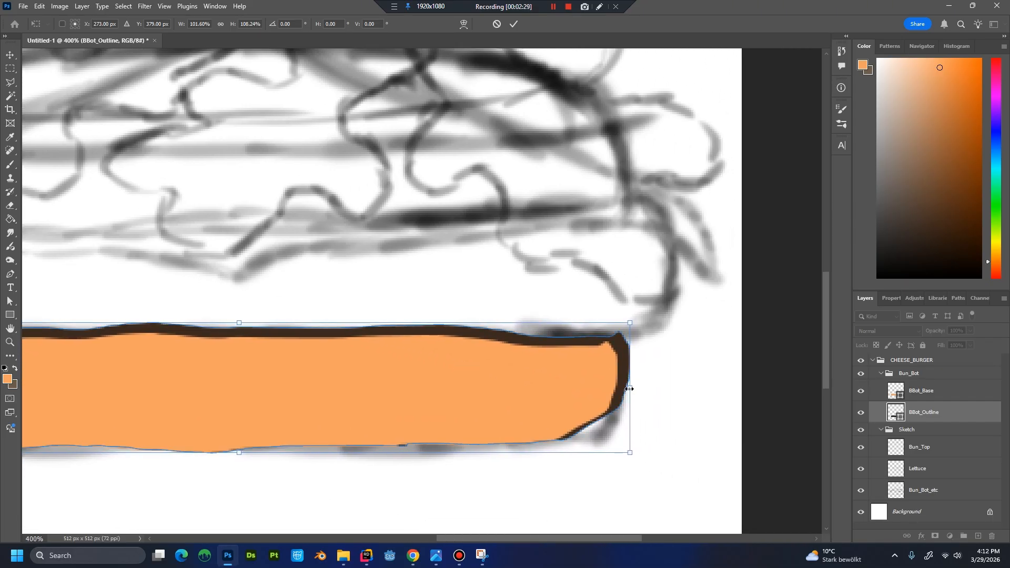
left_click_drag(629, 388, 623, 388)
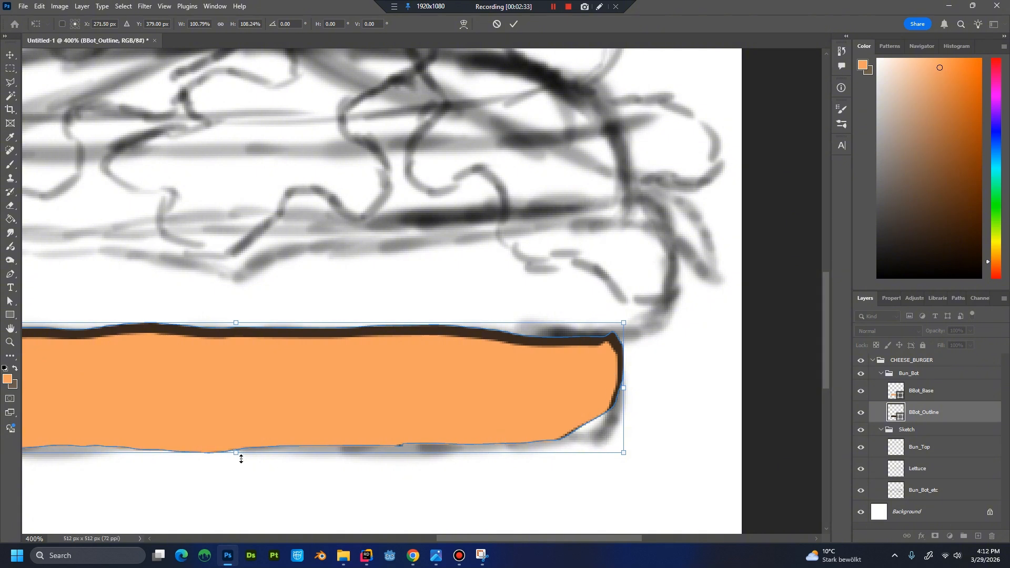
Extend the outline past the bun's lower edge and left end, to 101.88% width and 115.22% height, and apply the transform.
left_click_drag(237, 453, 243, 461)
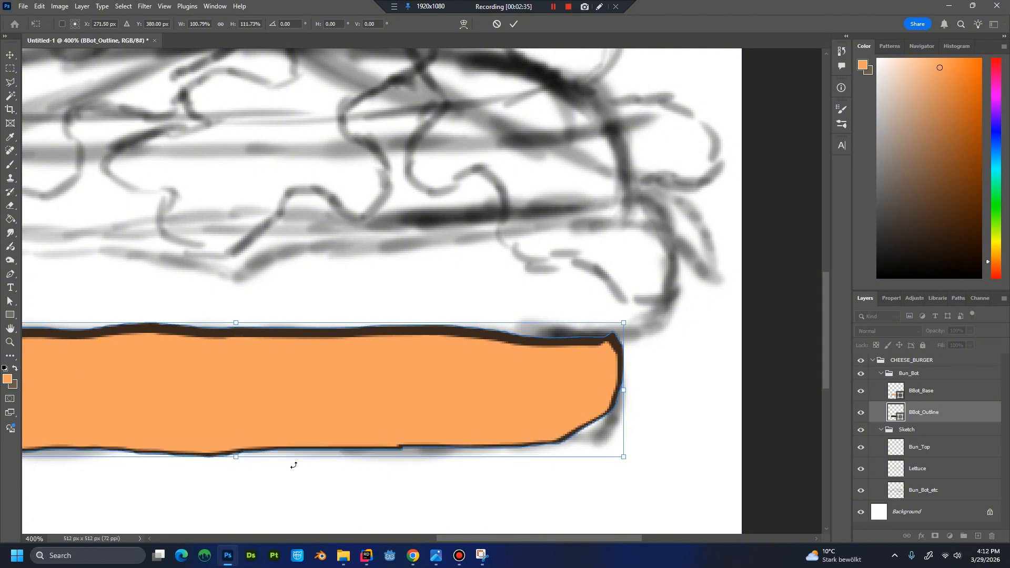
left_click_drag(331, 445, 626, 408)
left_click_drag(483, 427, 482, 432)
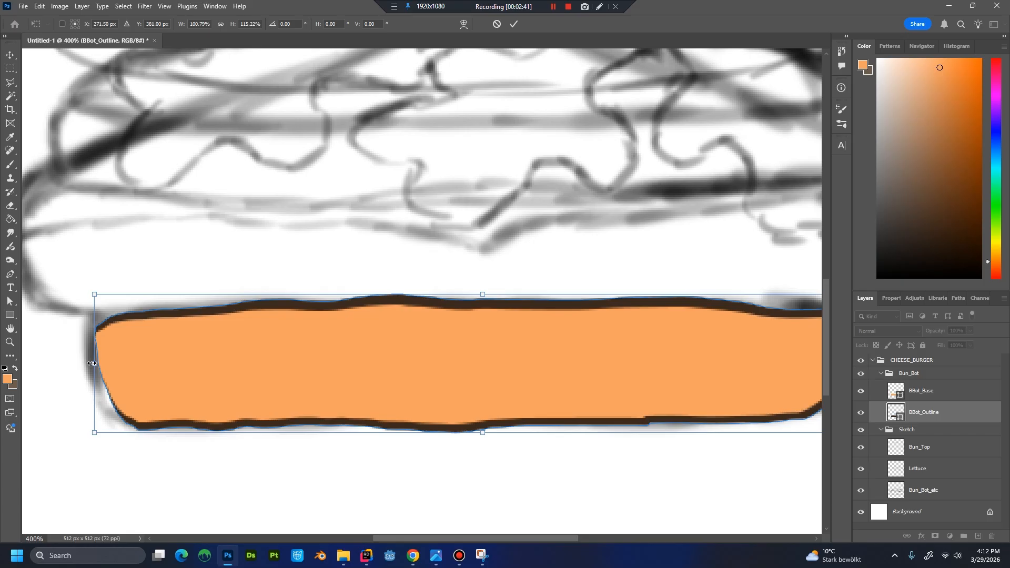
left_click_drag(92, 362, 87, 363)
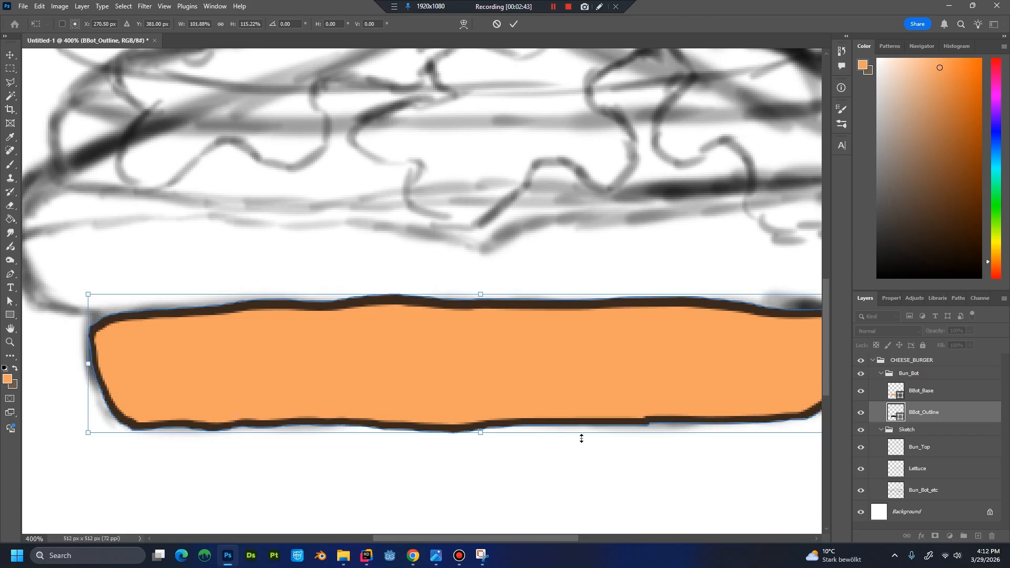
key("alt")
left_click_drag(535, 361, 368, 380)
key("ctrl+minus")
key("ctrl+minus")
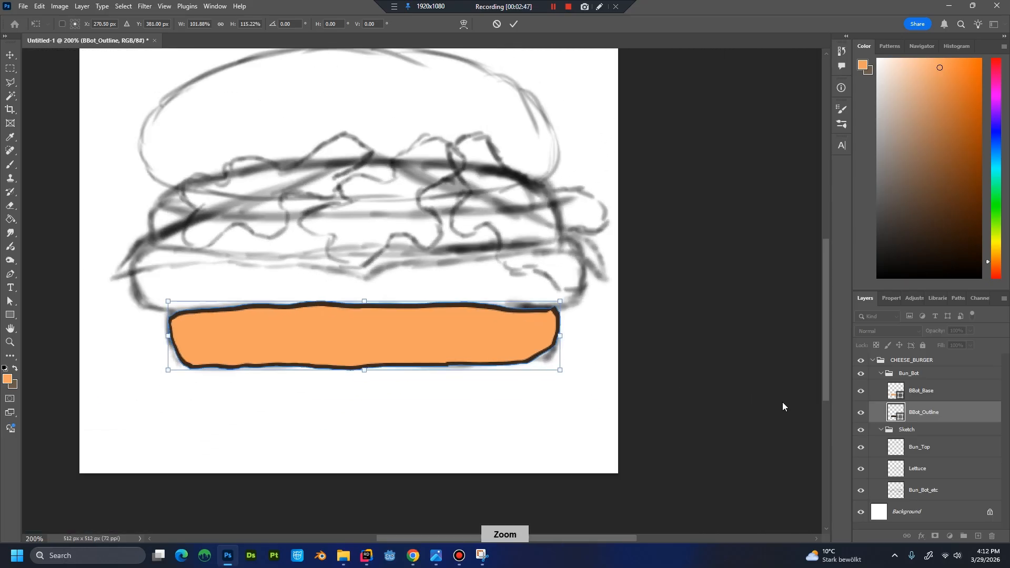
key("Return")
key("p")
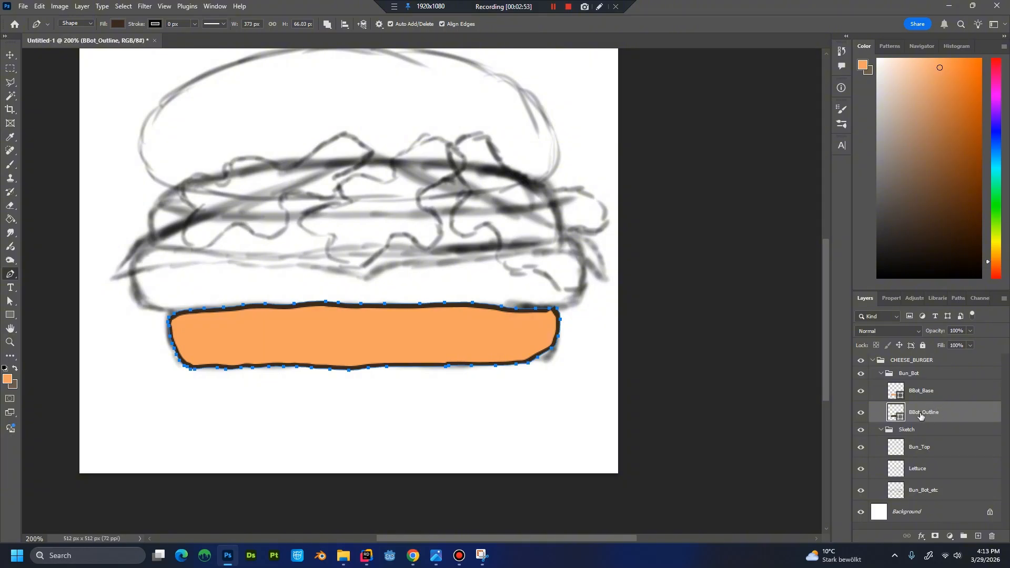
Create a layer named BBot_Shadow and place it above BBot_Base in the Bun_Bot group.
key("ctrl+shift+n")
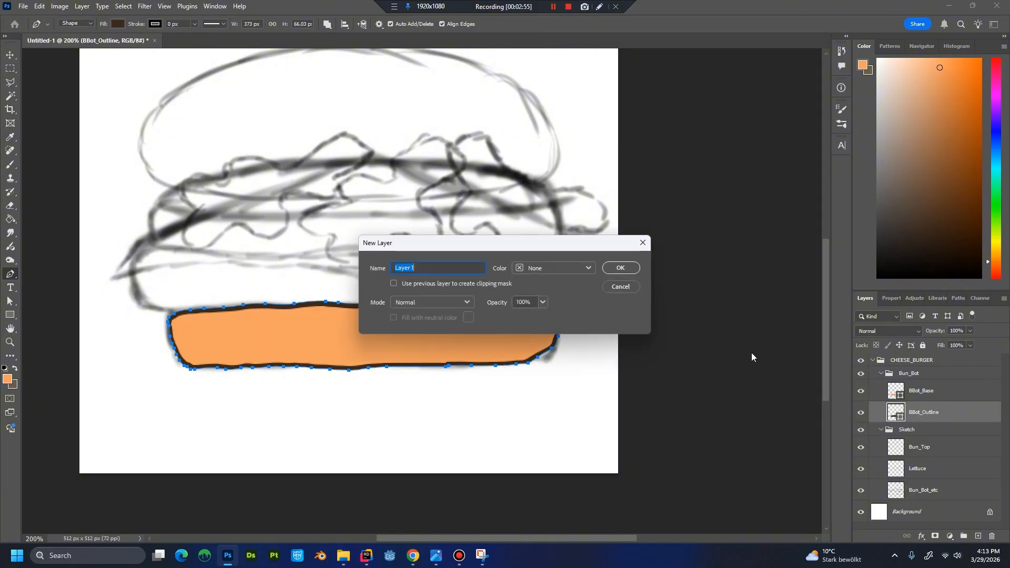
type("BBot_Shadow")
key("Return")
left_click_drag(940, 416, 939, 383)
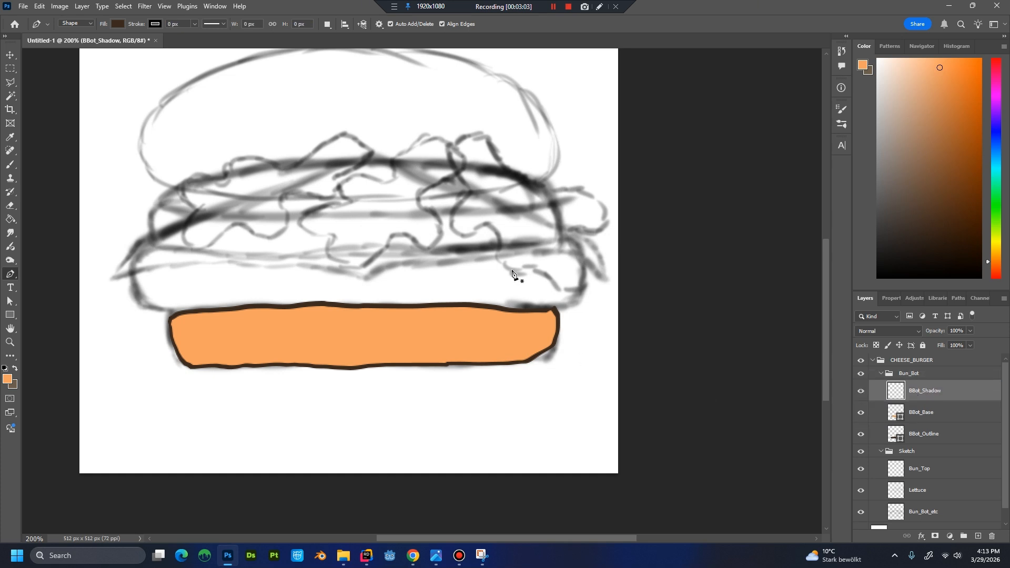
key("b")
mouse_move(491, 153)
left_mouse_down()
mouse_move(491, 224)
mouse_move(543, 221)
mouse_move(592, 269)
mouse_move(318, 218)
left_mouse_up()
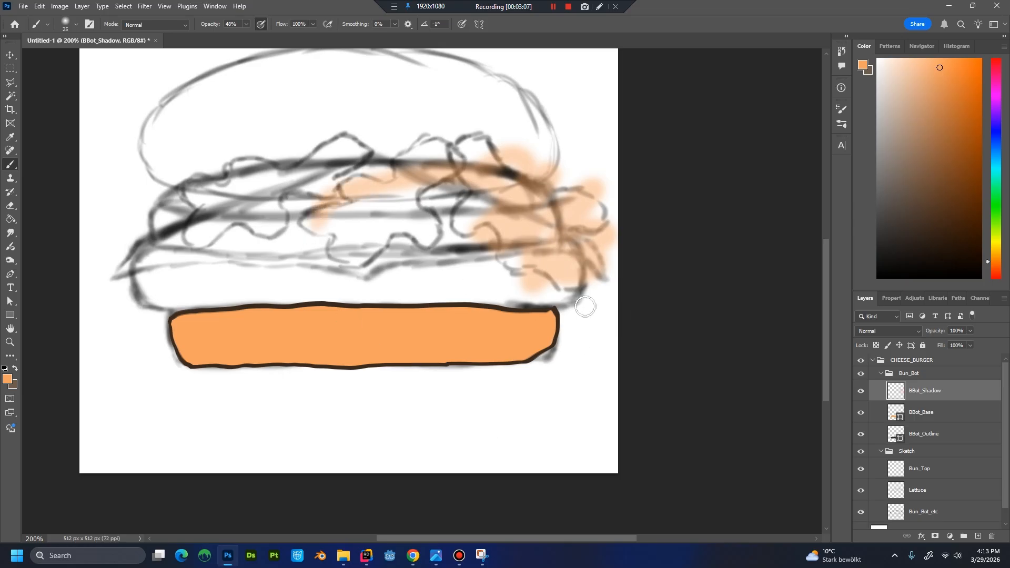
key("ctrl+z")
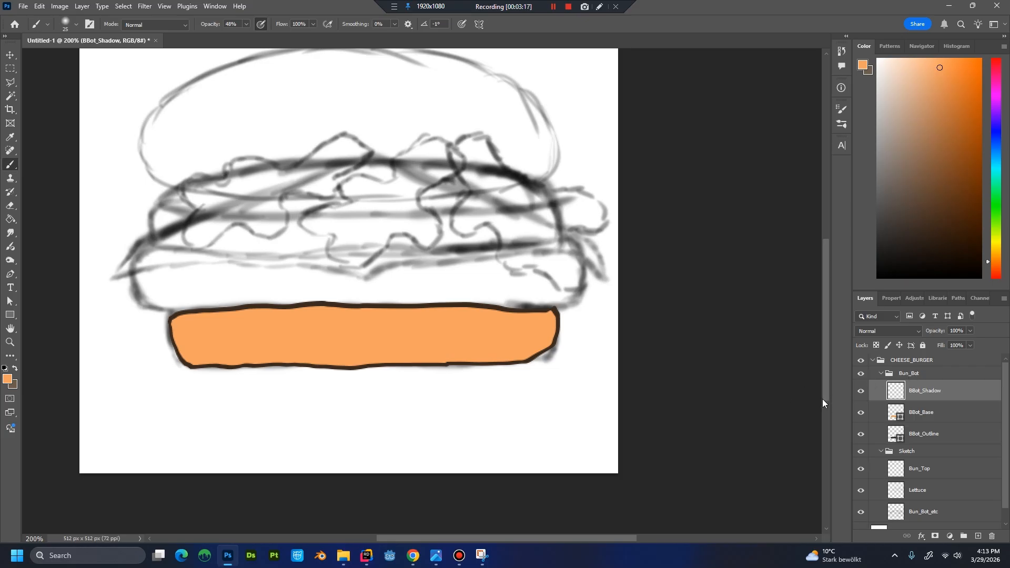
Clip the BBot_Shadow layer to BBot_Base and keep BBot_Shadow selected.
key("ctrl+alt+g")
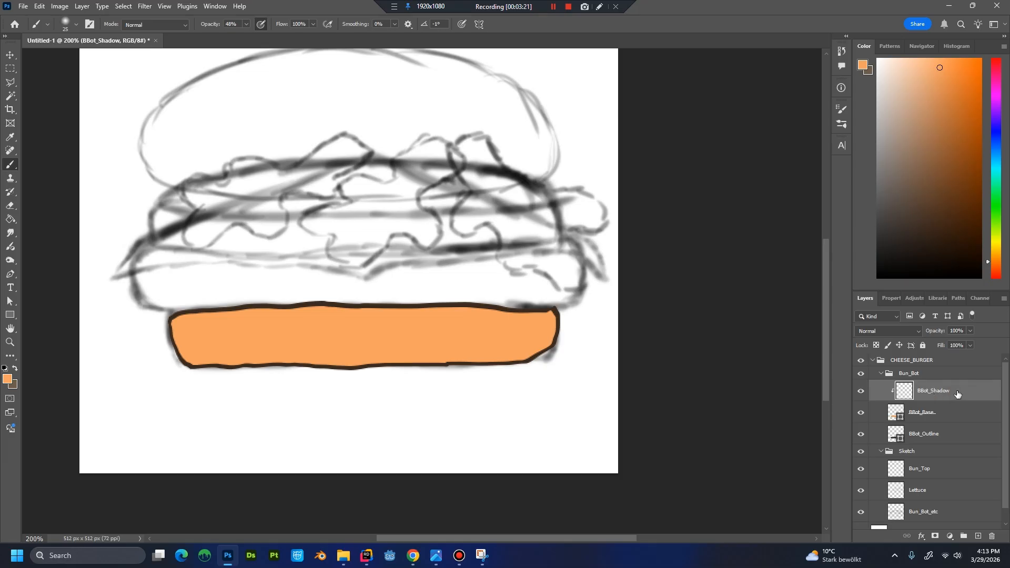
left_click(943, 415)
left_click(929, 394)
Shade the bottom bun's left end on BBot_Shadow with the brush in colour c96a3d at 30% opacity.
left_click(7, 379)
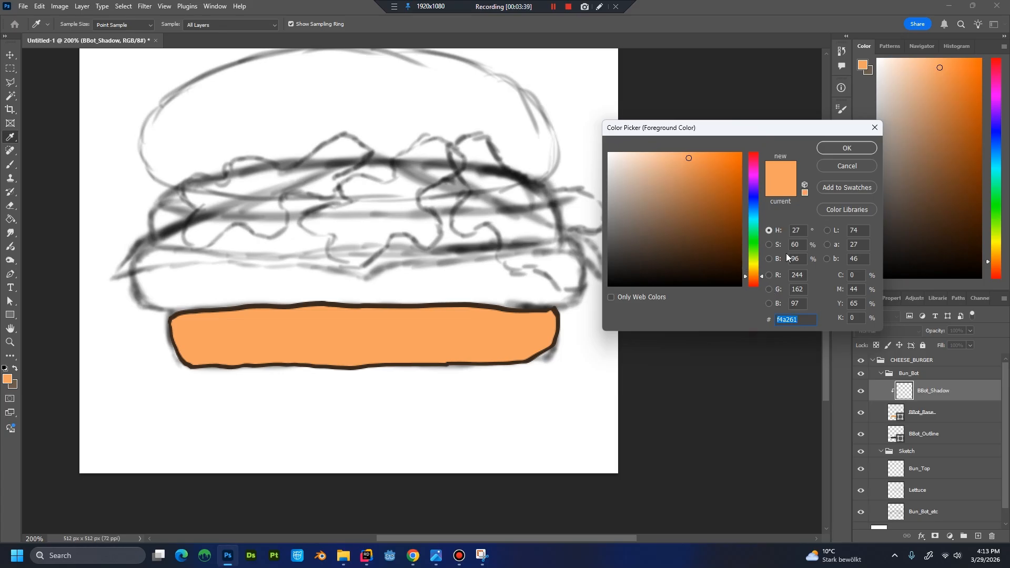
type("c96")
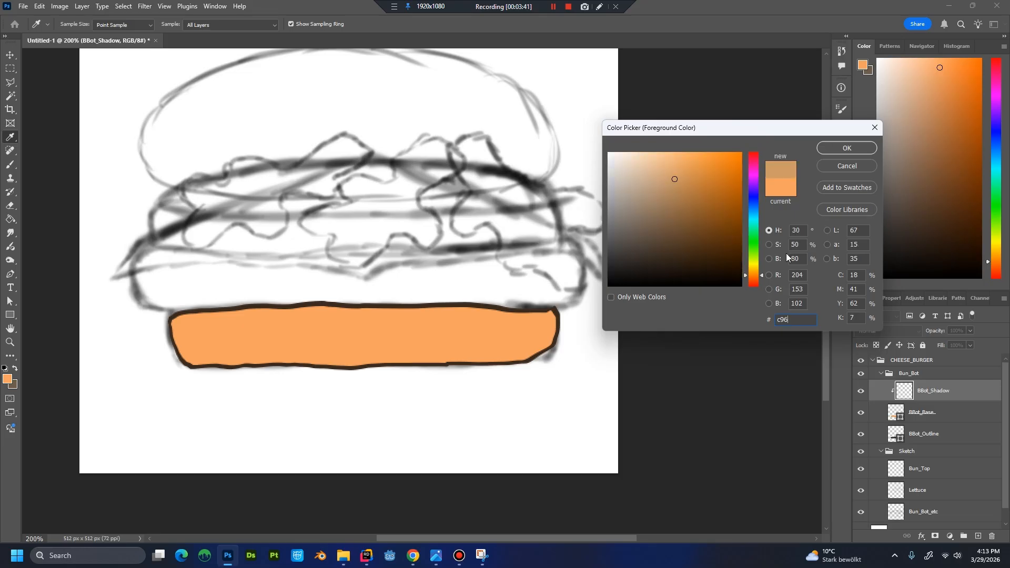
type("a3d")
key("Return")
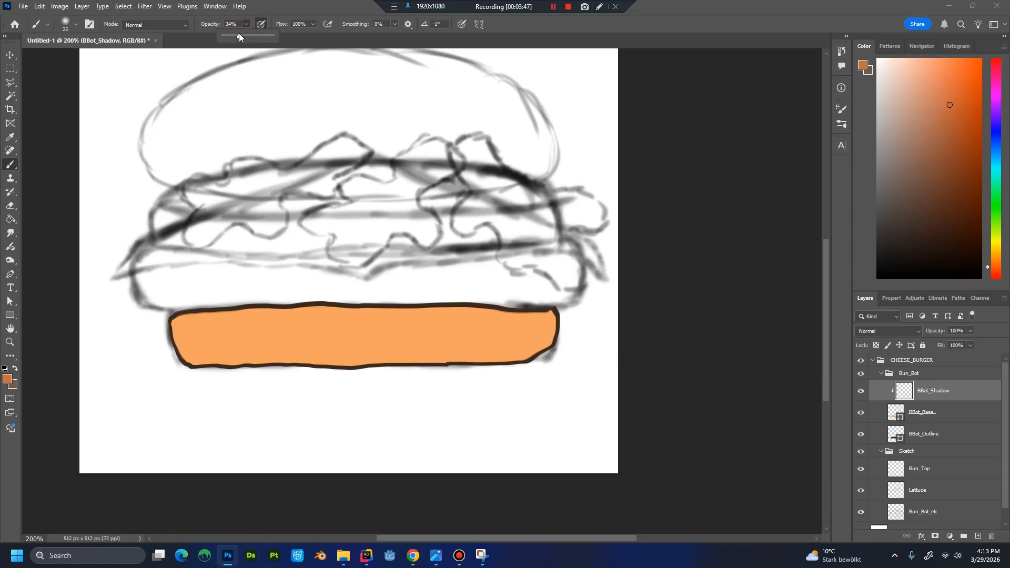
left_click_drag(239, 33, 237, 34)
left_click(397, 227)
mouse_move(174, 330)
left_mouse_down()
mouse_move(176, 321)
mouse_move(183, 358)
left_mouse_up()
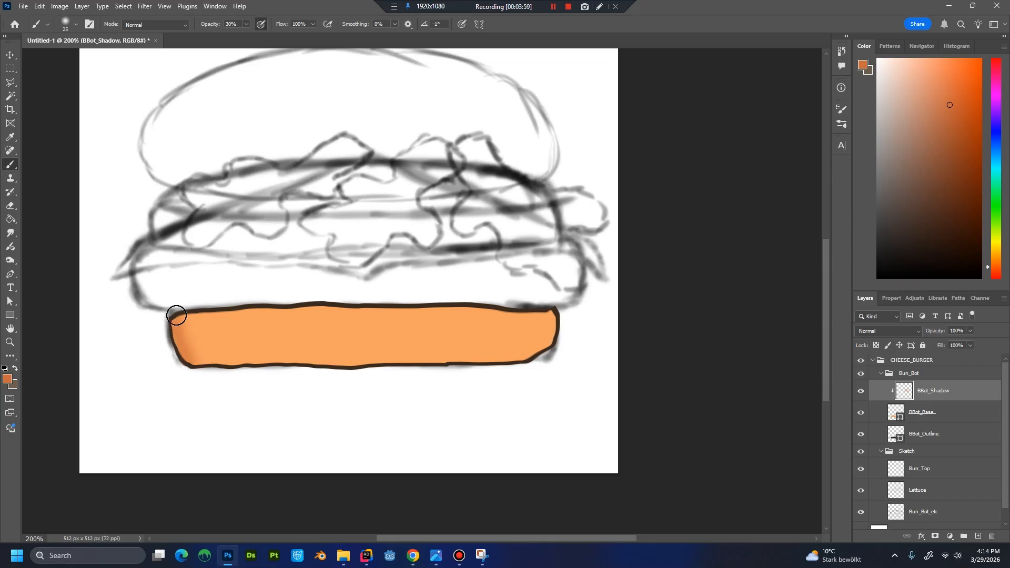
Shade the bottom bun's lower edge and right end on BBot_Shadow with the 25 px Soft Round Pressure Size brush.
left_click(76, 25)
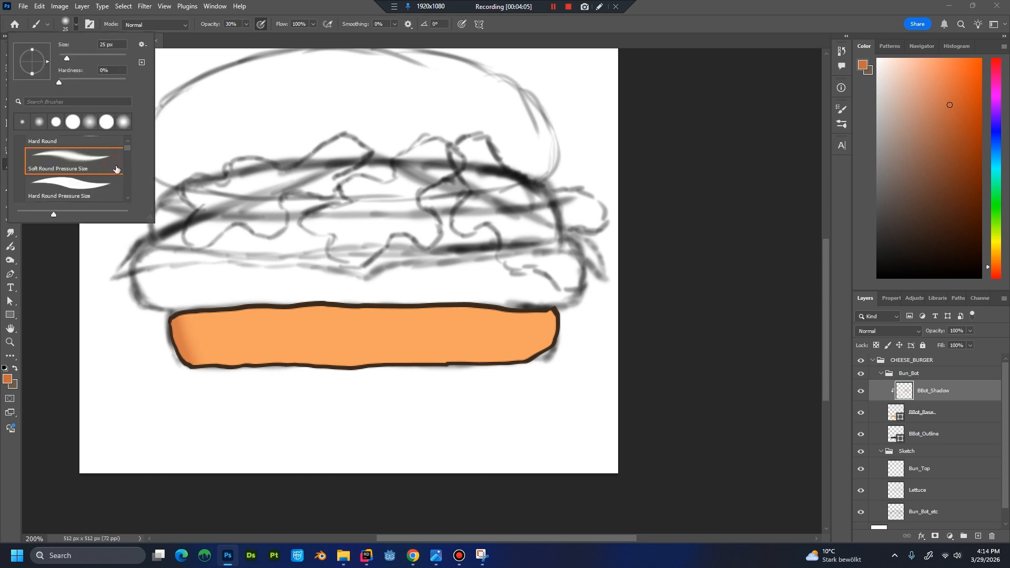
left_click(273, 3)
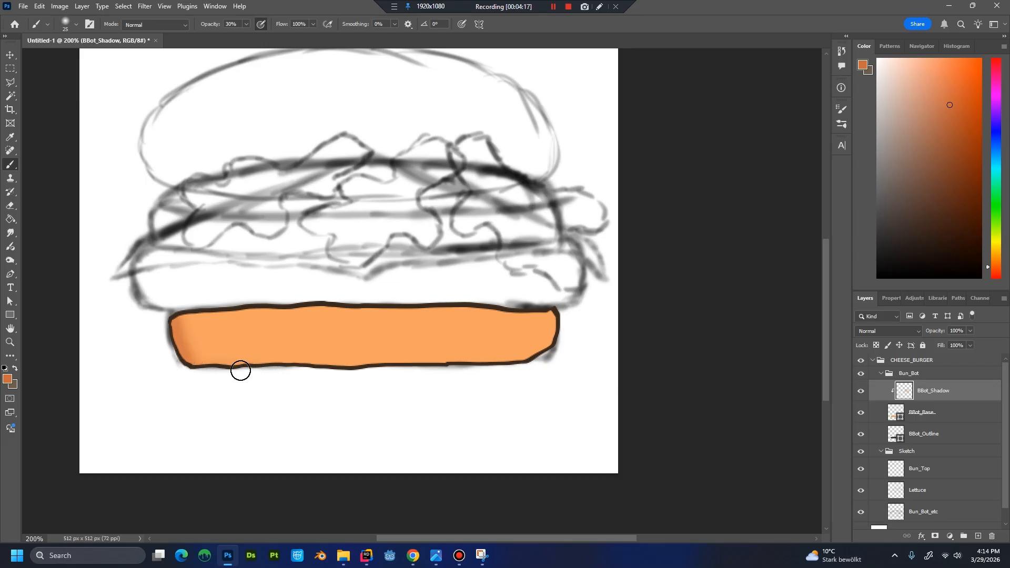
mouse_move(240, 371)
left_mouse_down()
mouse_move(315, 364)
mouse_move(270, 360)
mouse_move(264, 366)
mouse_move(401, 366)
mouse_move(480, 347)
mouse_move(443, 354)
mouse_move(484, 369)
mouse_move(457, 341)
mouse_move(449, 368)
mouse_move(446, 354)
mouse_move(541, 364)
mouse_move(411, 353)
mouse_move(446, 355)
mouse_move(365, 372)
mouse_move(456, 358)
mouse_move(536, 371)
left_mouse_up()
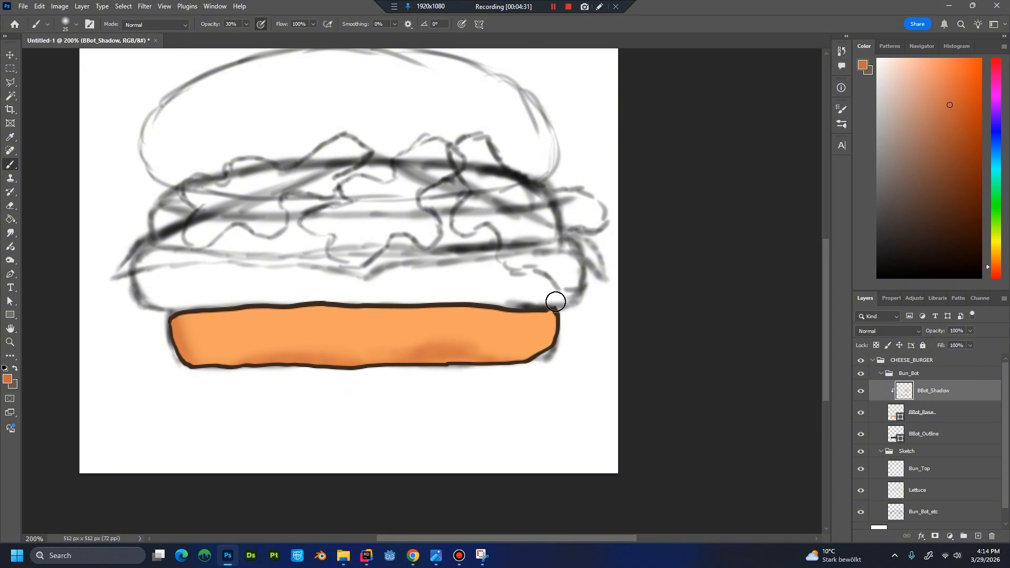
mouse_move(555, 301)
left_mouse_down()
mouse_move(541, 367)
mouse_move(556, 345)
mouse_move(559, 303)
mouse_move(533, 347)
mouse_move(555, 358)
mouse_move(557, 302)
left_mouse_up()
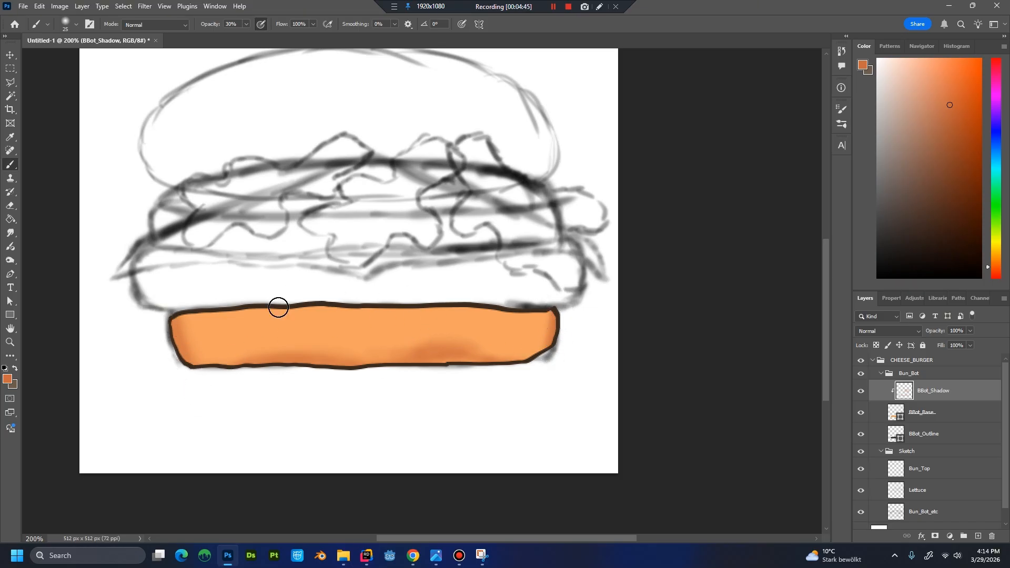
Create a layer named BBot_Highlight above BBot_Shadow and clip it to the bun base.
left_click_drag(824, 330, 825, 315)
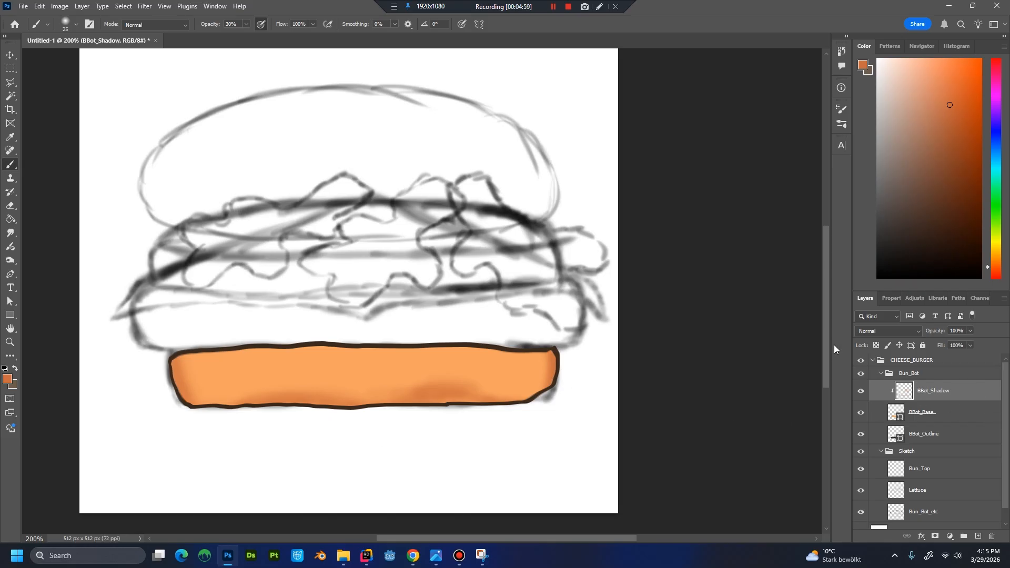
key("ctrl+shift+n")
key("Return")
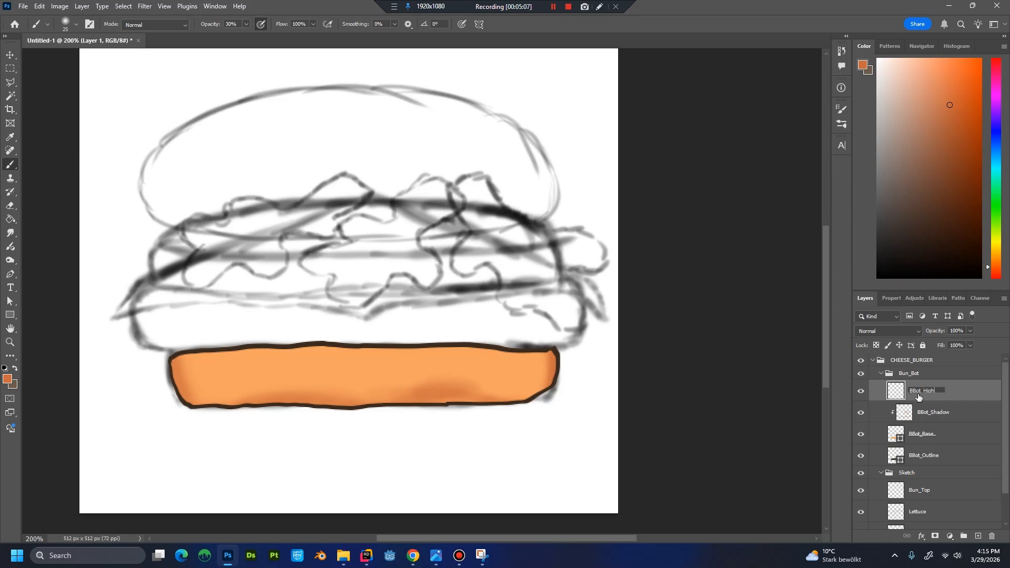
key("Return")
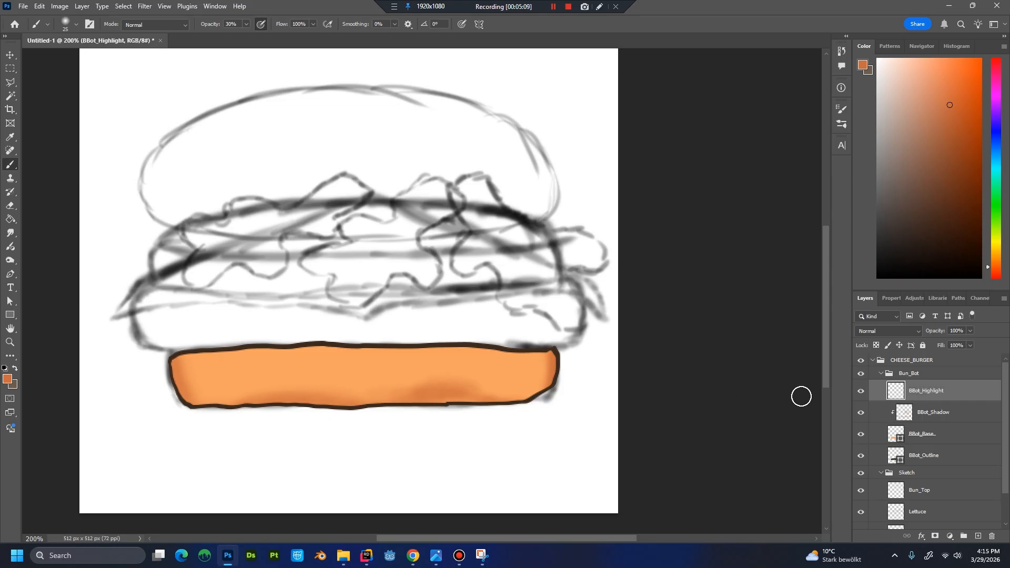
left_click(906, 408, "alt")
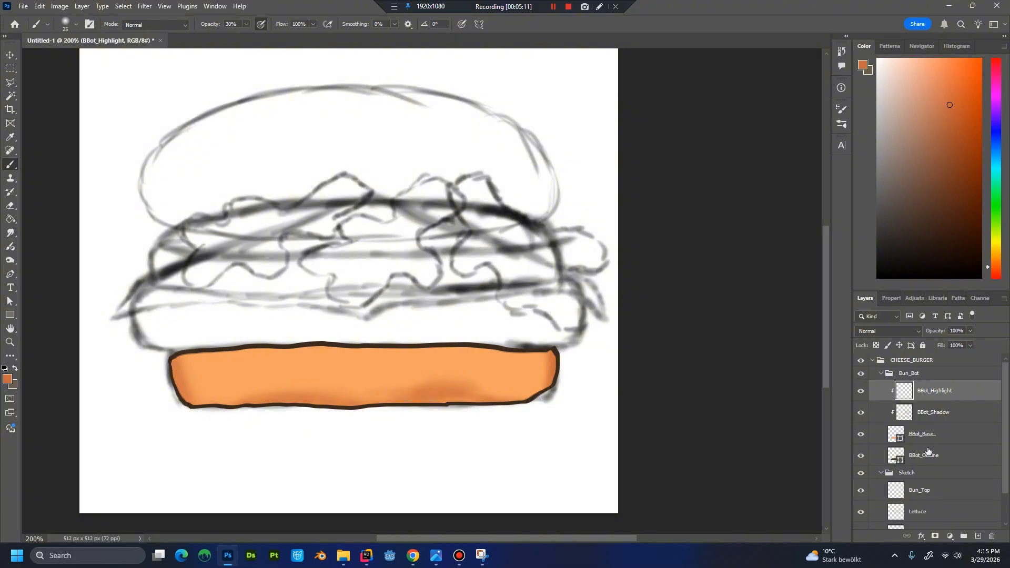
Brighten the bottom bun's upper edge on BBot_Highlight with the brush in colour ffd27f at 46% opacity.
left_click(941, 438)
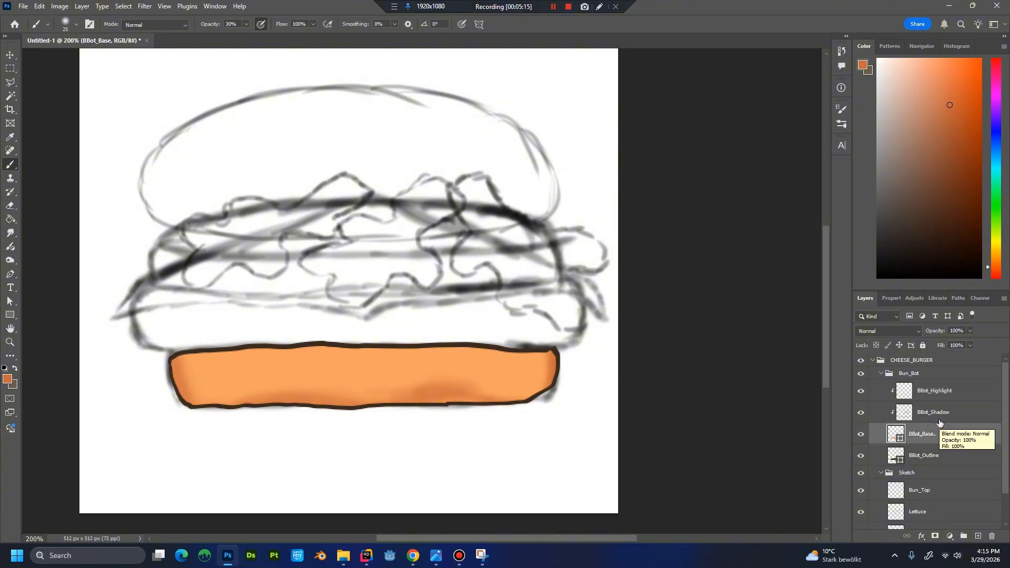
left_click(949, 391)
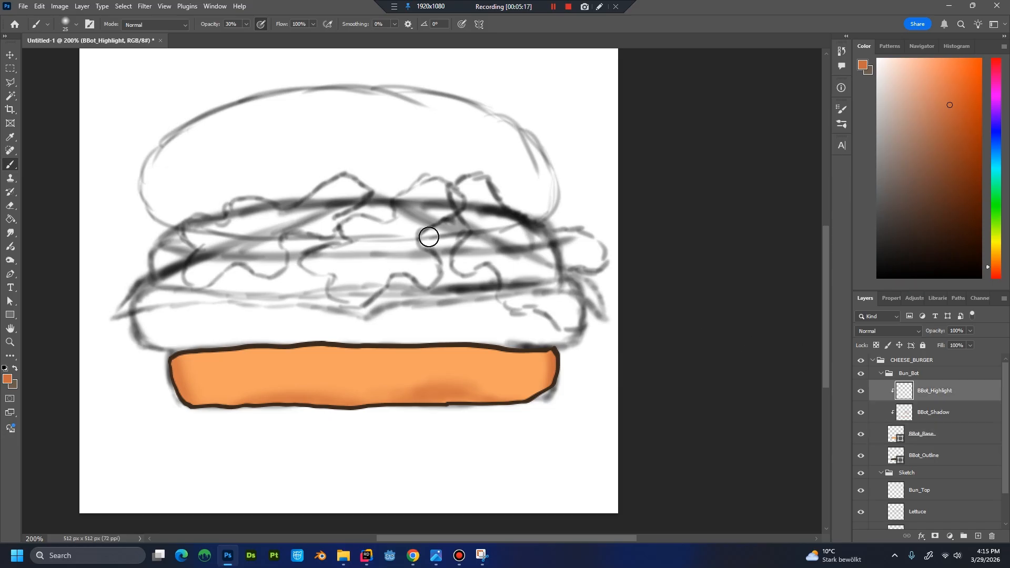
left_click(247, 24)
left_click(930, 394)
left_click(5, 383)
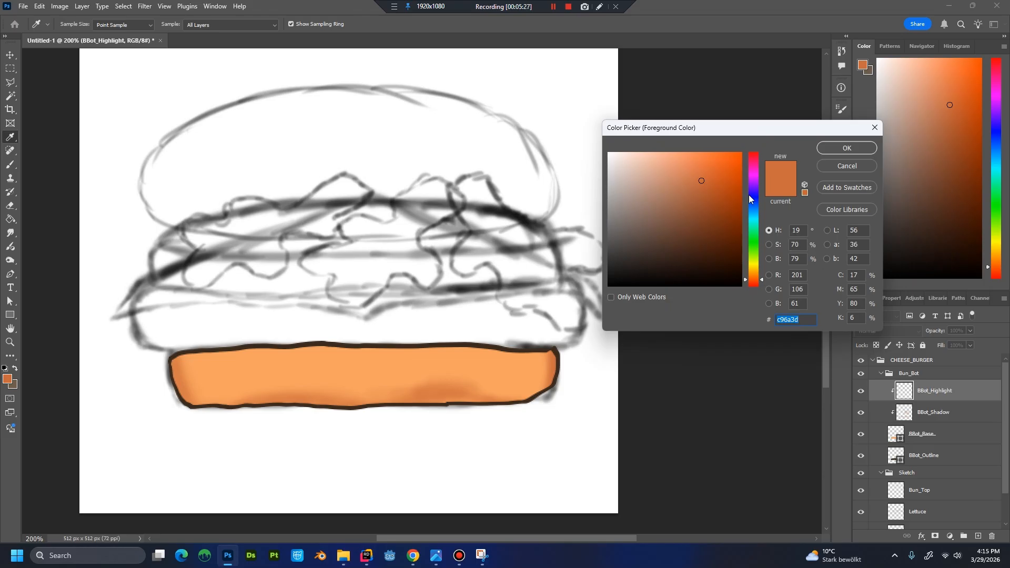
type("ffd2")
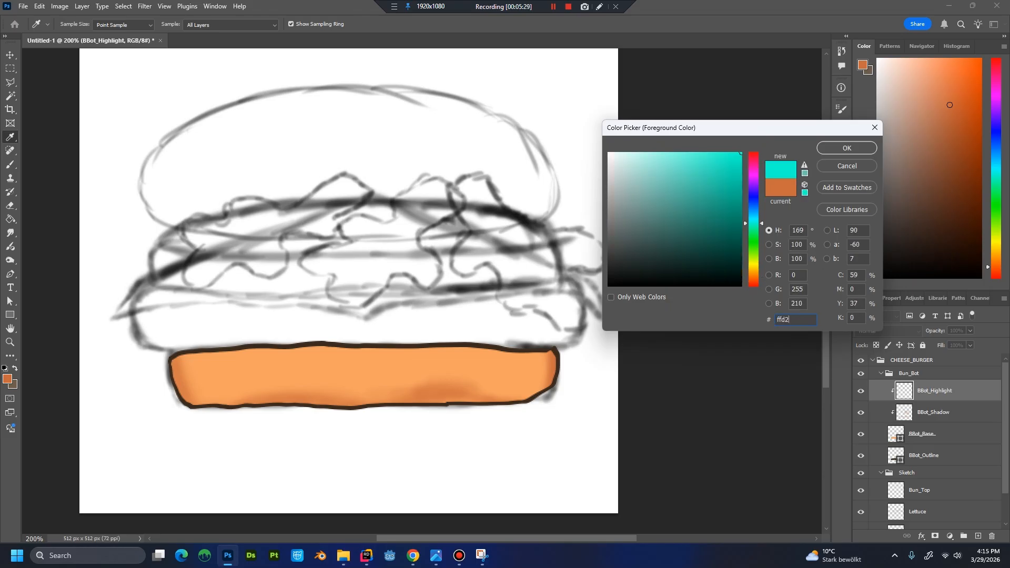
type("7f")
key("Return")
key("b")
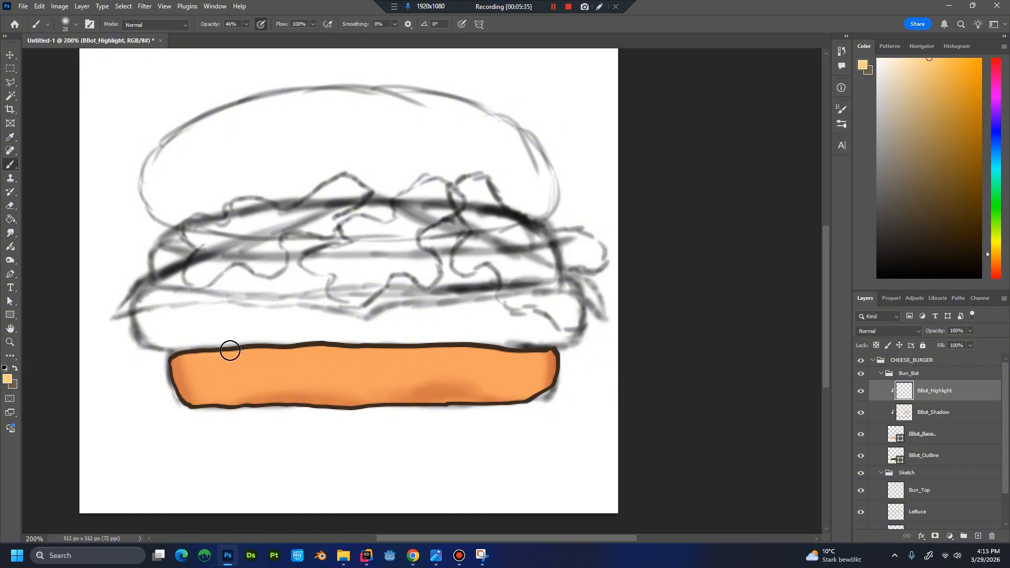
mouse_move(263, 352)
left_mouse_down()
mouse_move(458, 341)
mouse_move(506, 353)
left_mouse_up()
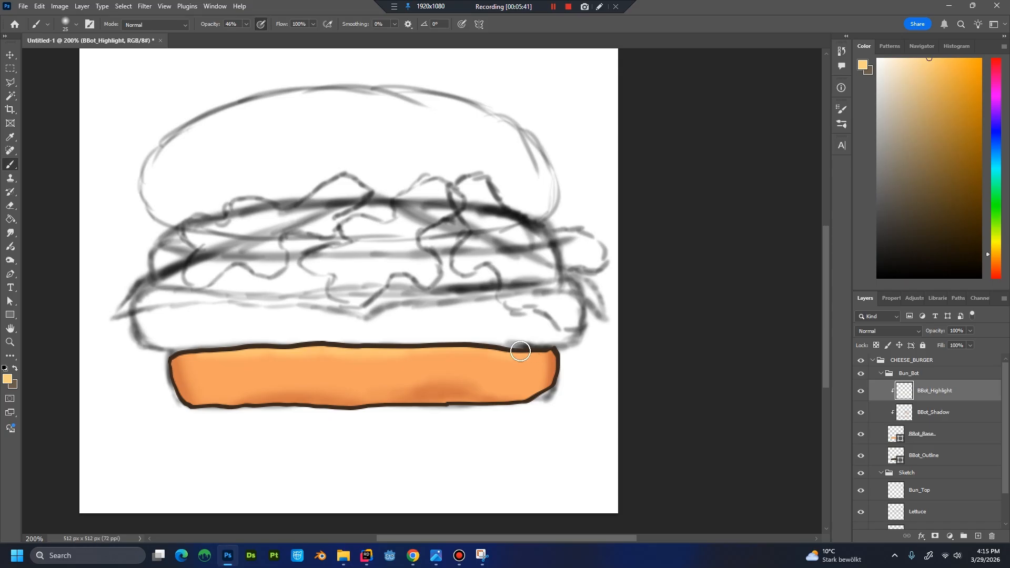
mouse_move(221, 355)
left_mouse_down()
mouse_move(529, 349)
mouse_move(231, 356)
left_mouse_up()
key("ctrl+z")
Create a clipped layer named BBot_Colvar directly above BBot_Base.
left_click(946, 437)
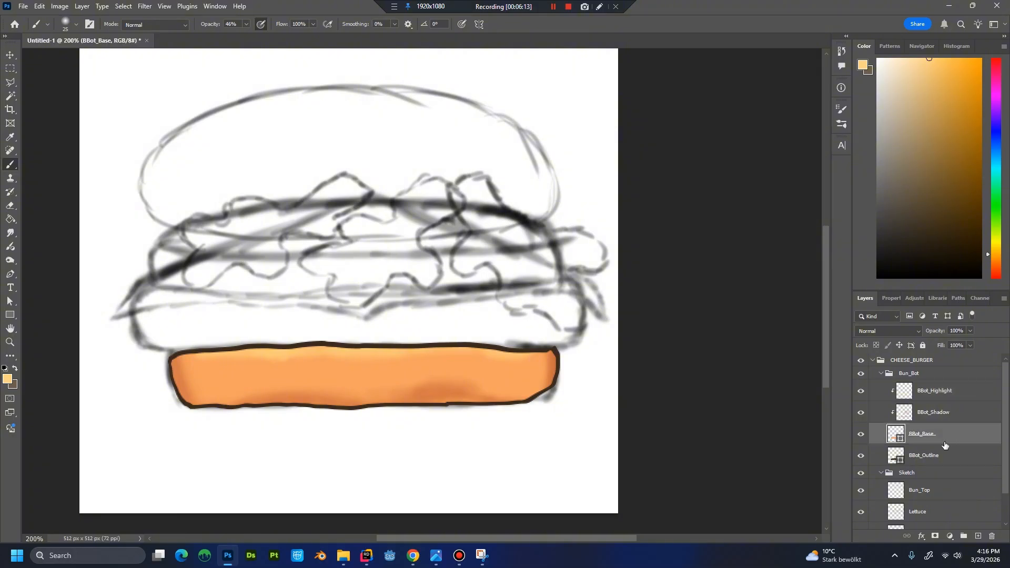
key("ctrl+shift+n")
key("Return")
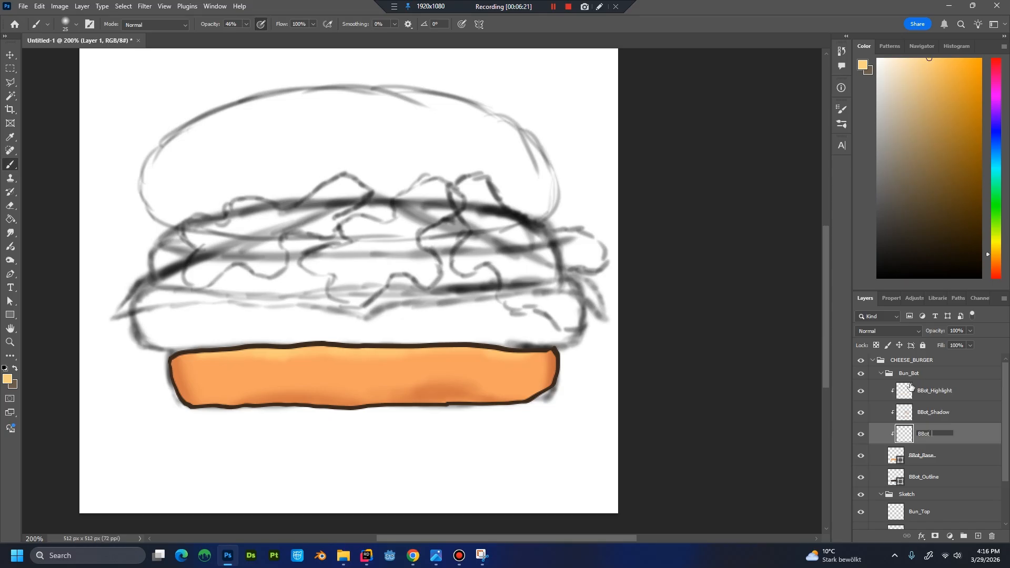
type("BBot_Colvar")
key("Return")
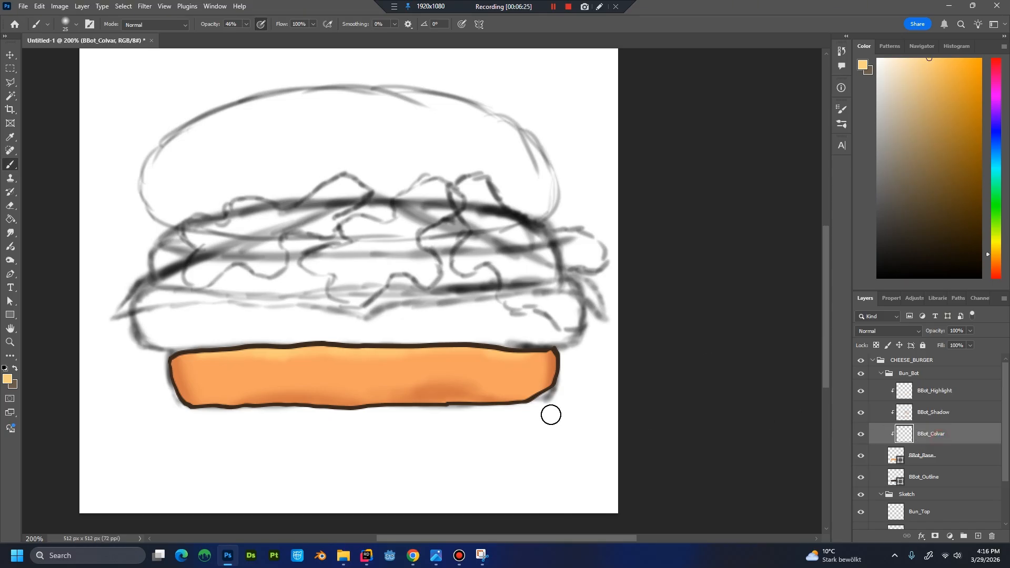
Paint subtle colour variation across the middle of the bottom bun on BBot_Colvar with an orange sampled from the bun.
key("alt")
left_click(305, 369, "alt")
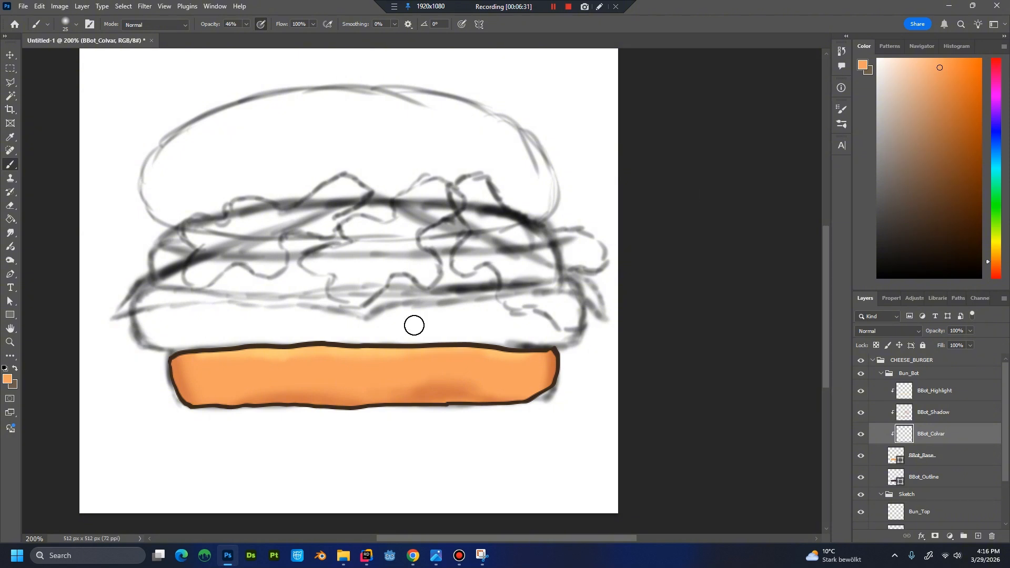
key("alt")
mouse_move(224, 377)
left_mouse_down()
mouse_move(272, 373)
mouse_move(228, 397)
mouse_move(233, 382)
mouse_move(215, 392)
mouse_move(236, 377)
mouse_move(213, 385)
mouse_move(218, 370)
mouse_move(284, 378)
mouse_move(271, 381)
mouse_move(337, 372)
mouse_move(323, 377)
mouse_move(340, 383)
mouse_move(320, 381)
mouse_move(448, 363)
mouse_move(508, 374)
mouse_move(374, 376)
mouse_move(437, 377)
left_mouse_up()
left_click(494, 365, "alt")
Examine the bottom bun's shading and colour variation at several zoom levels.
key("ctrl+minus")
key("ctrl+minus")
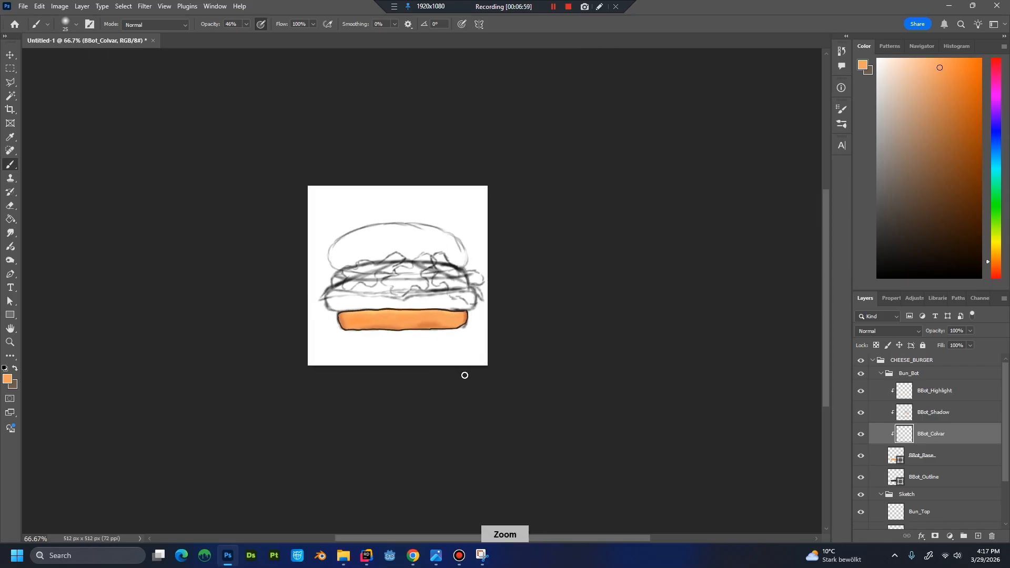
key("ctrl+plus")
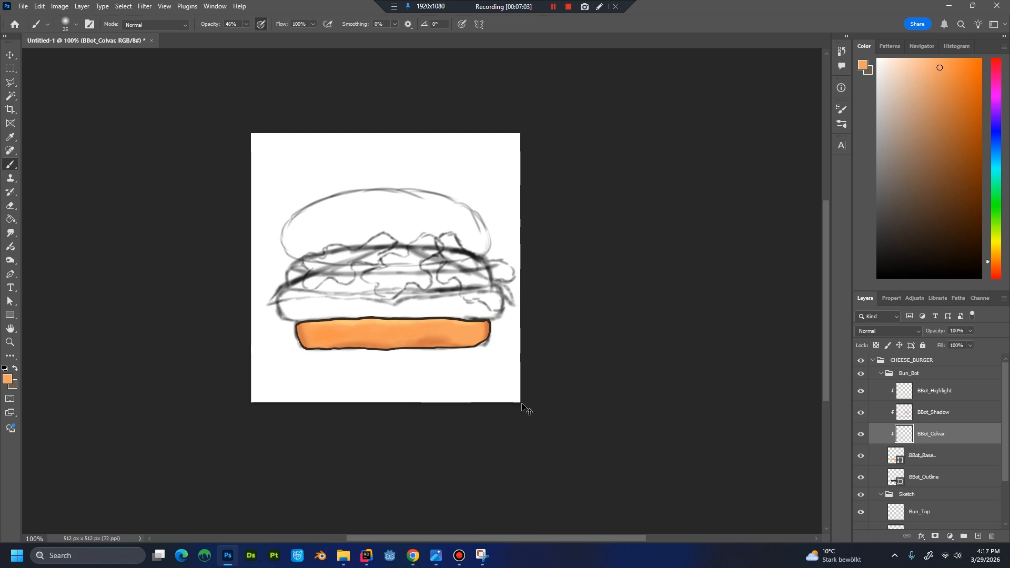
key("ctrl+minus")
key("ctrl+minus")
key("ctrl+minus")
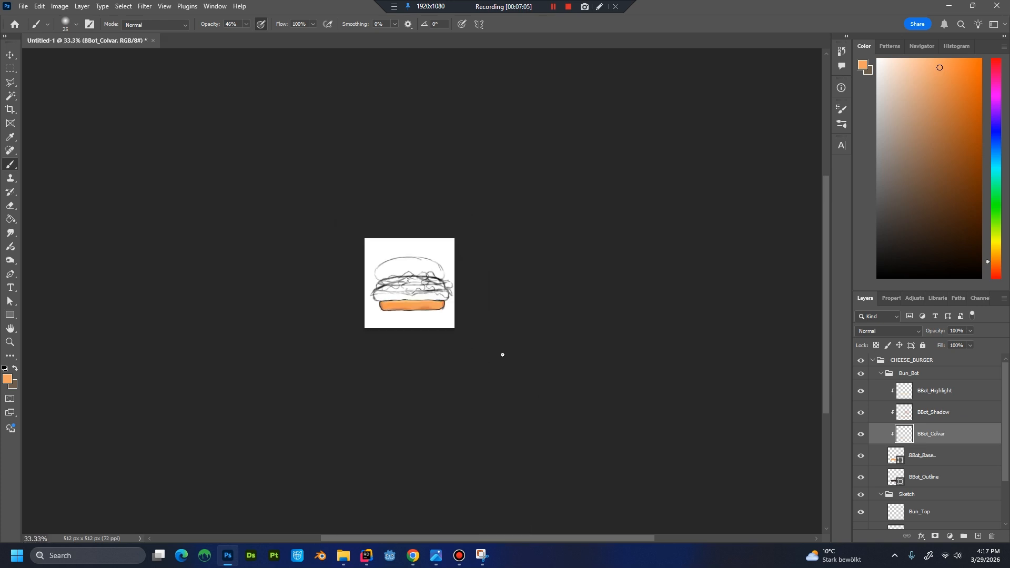
key("ctrl+plus")
key("ctrl+plus")
key("ctrl+plus")
key("ctrl+plus")
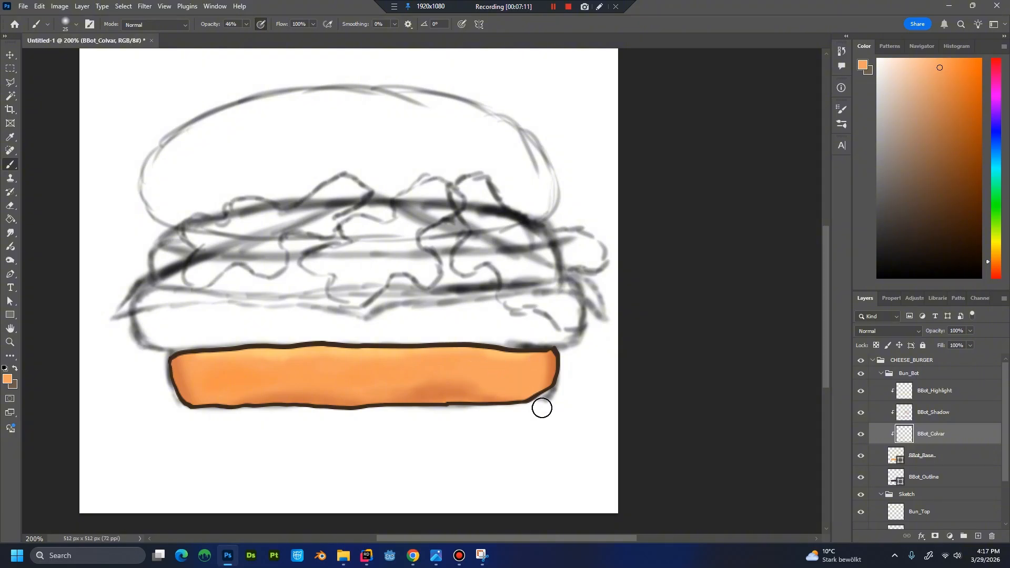
Blend further sampled orange tones into the bun's left side and around the right-hand shadow patch on BBot_Colvar.
key("alt")
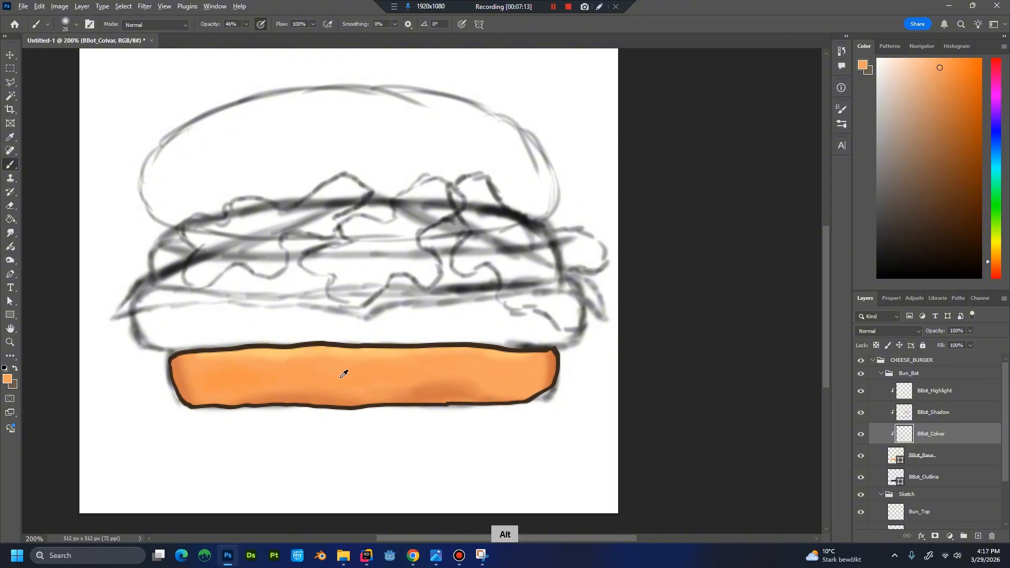
left_click(242, 382, "alt")
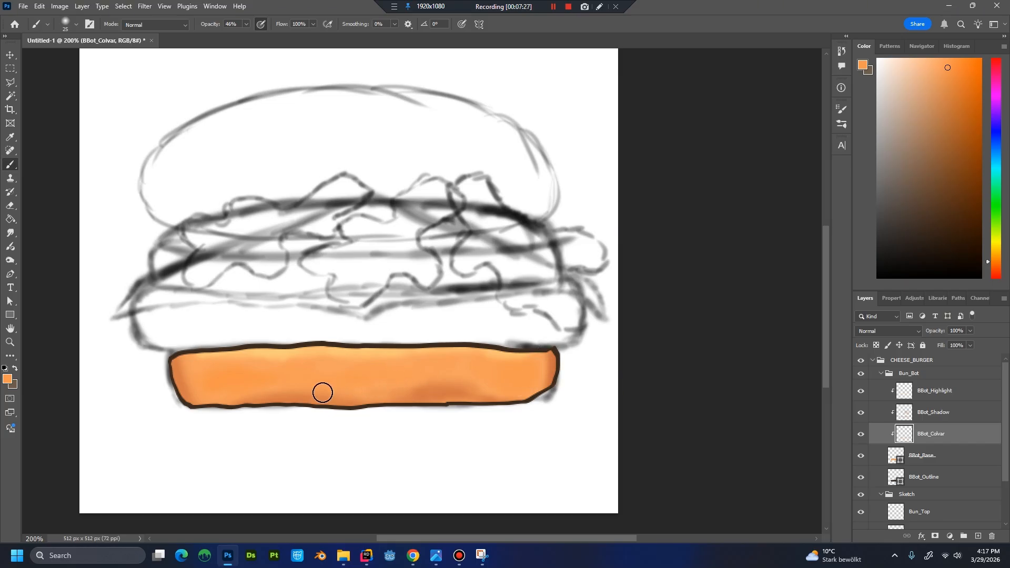
left_click(230, 380, "alt")
mouse_move(227, 377)
left_mouse_down()
mouse_move(243, 378)
mouse_move(238, 388)
mouse_move(265, 368)
mouse_move(221, 383)
mouse_move(229, 381)
mouse_move(217, 372)
mouse_move(279, 374)
left_mouse_up()
left_click(261, 369, "alt")
left_click(440, 376, "alt")
left_click(432, 388, "alt")
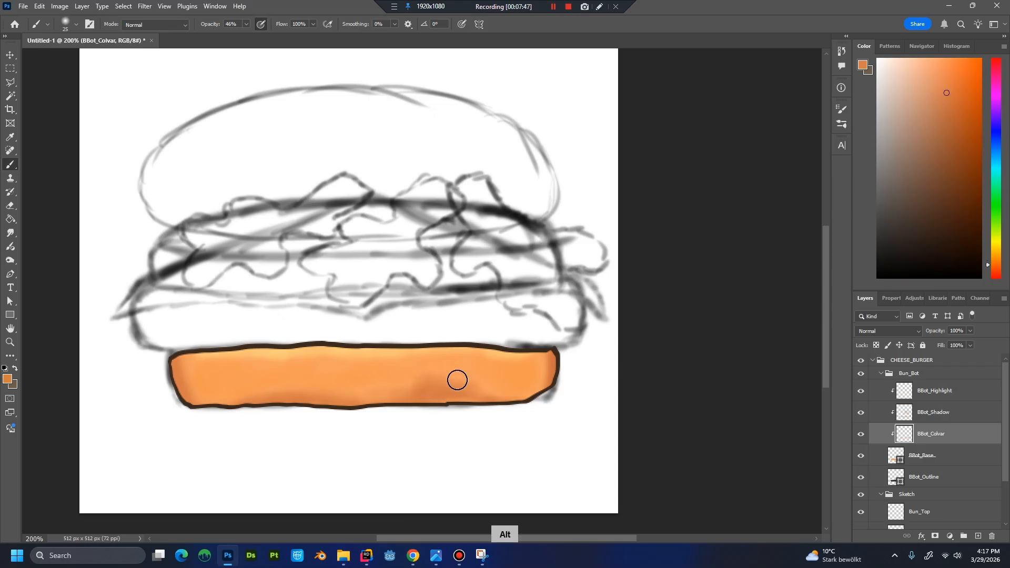
left_click(470, 368, "alt")
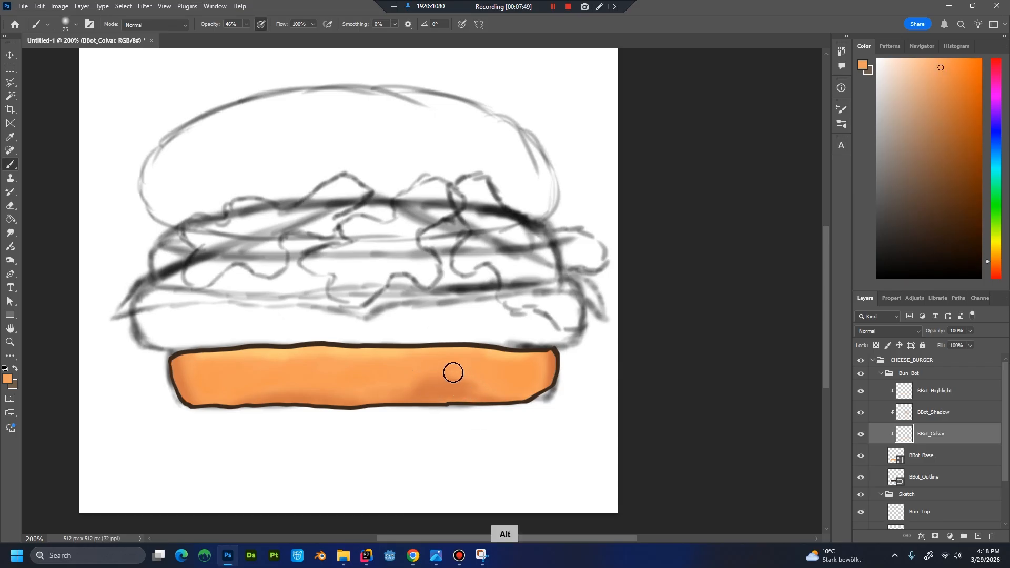
mouse_move(431, 378)
left_mouse_down()
mouse_move(412, 378)
mouse_move(496, 386)
mouse_move(479, 380)
left_mouse_up()
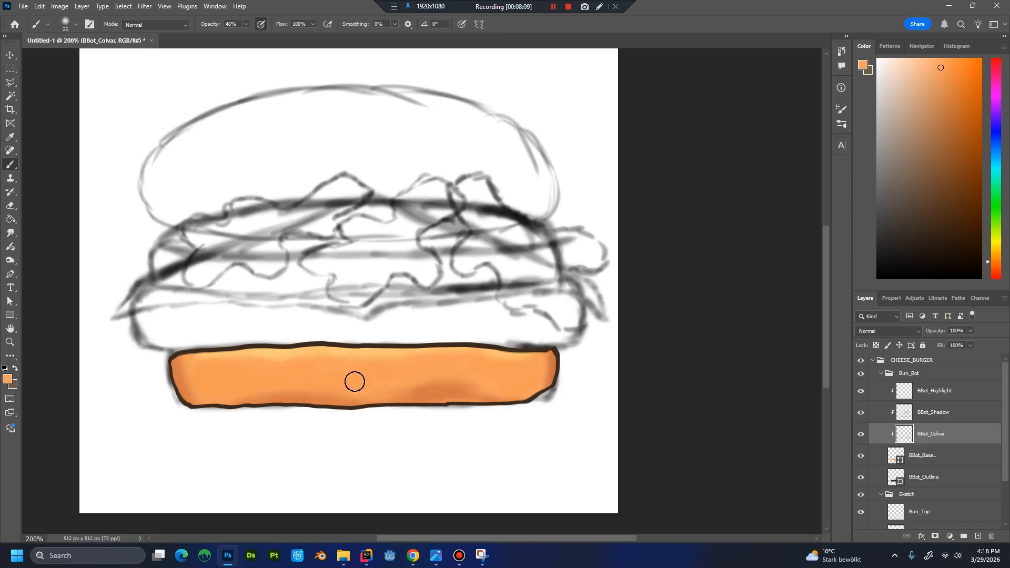
key("alt")
left_click(412, 398, "alt")
key("ctrl+minus")
key("ctrl+minus")
key("ctrl+minus")
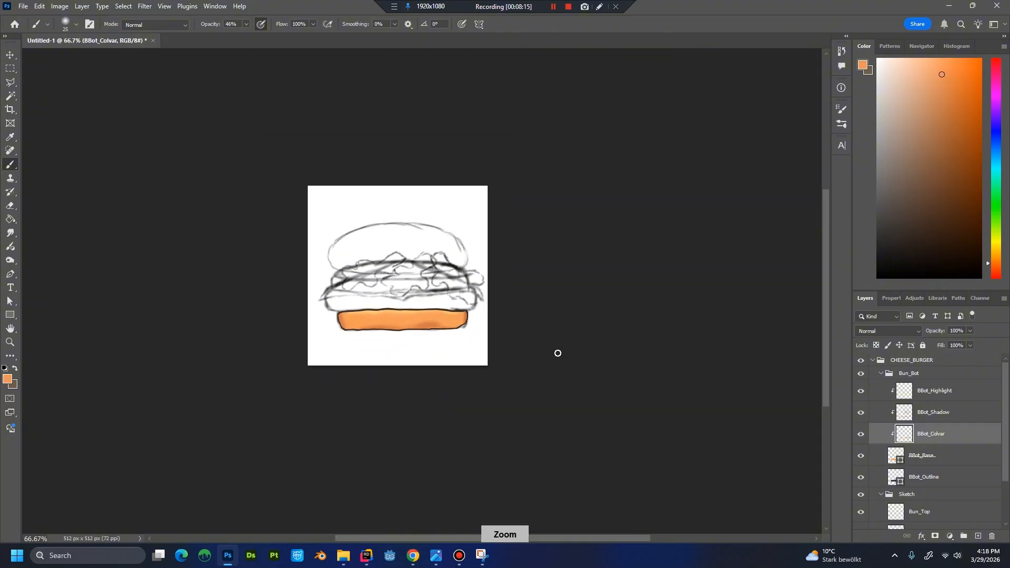
key("ctrl+plus")
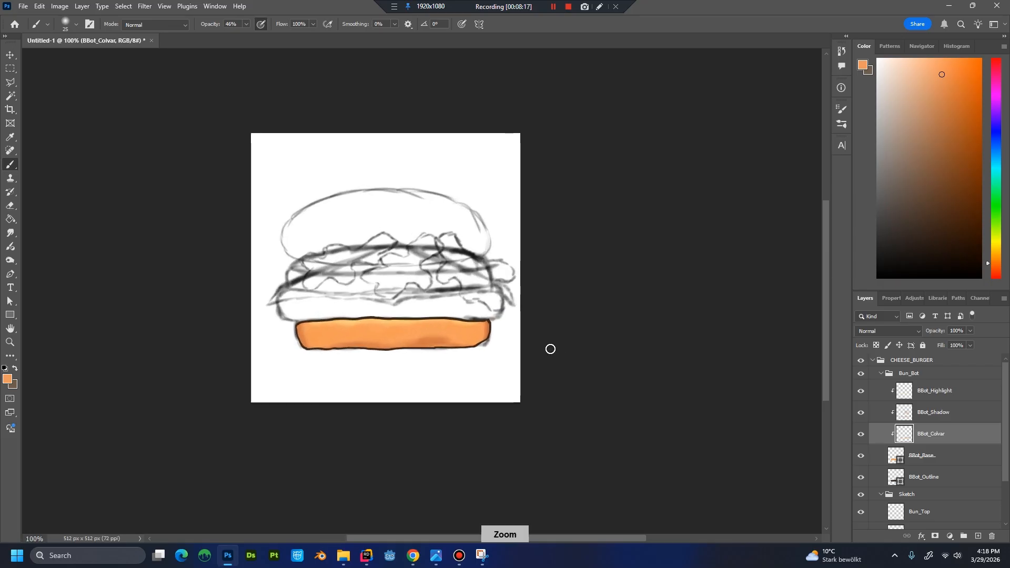
key("ctrl+plus")
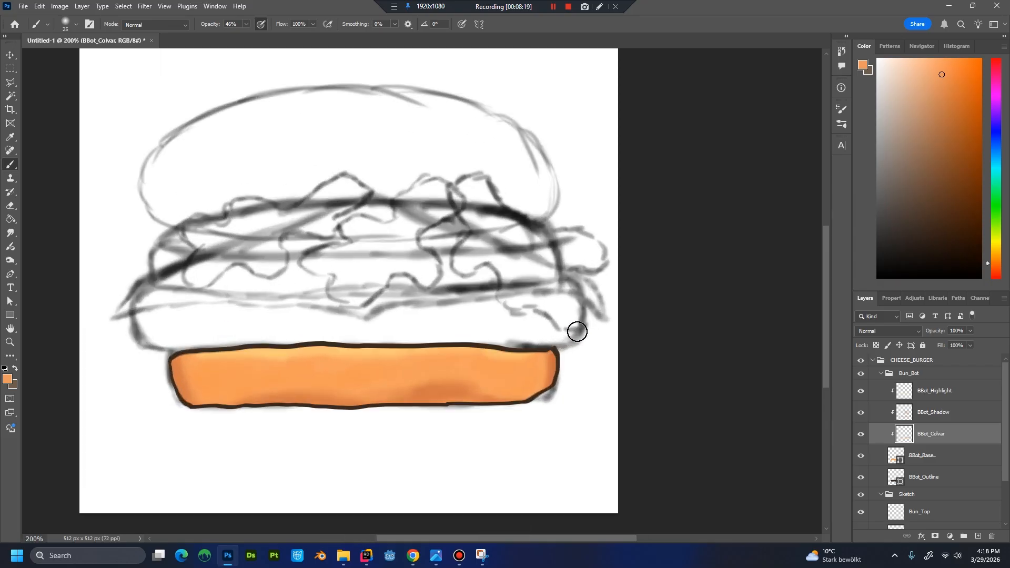
left_click(568, 7)
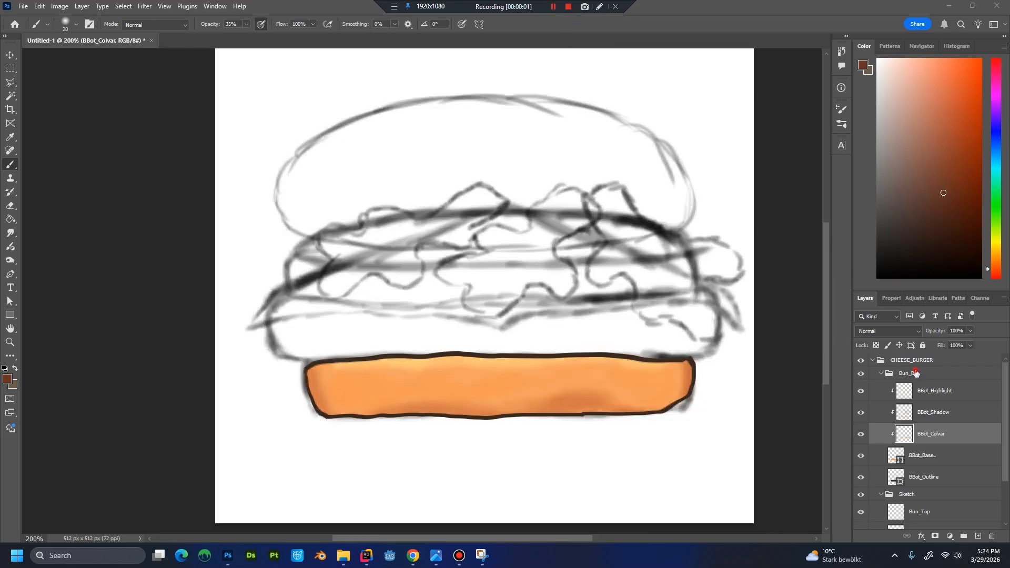
Collapse the Bun_Bot group and create a group named Patty above it inside CHEESE_BURGER.
left_click(916, 372)
left_click(881, 373)
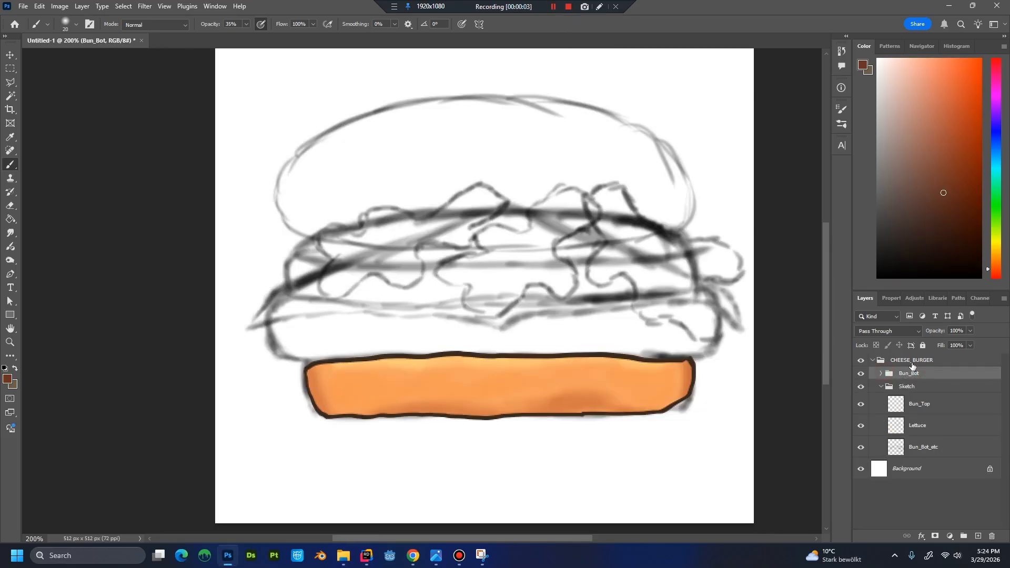
left_click(911, 363)
left_click(963, 537)
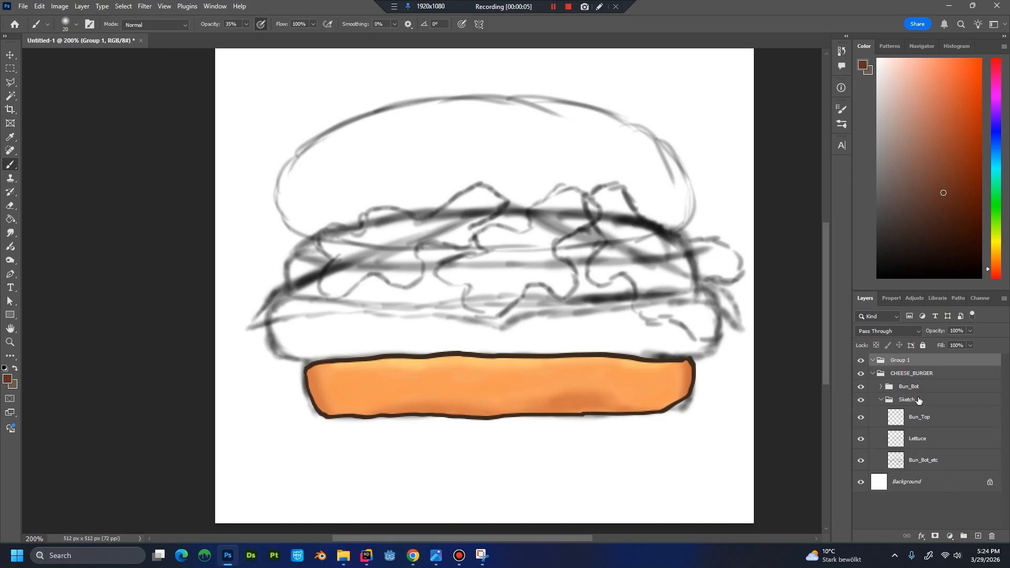
left_click_drag(904, 363, 913, 374)
double_click(912, 373)
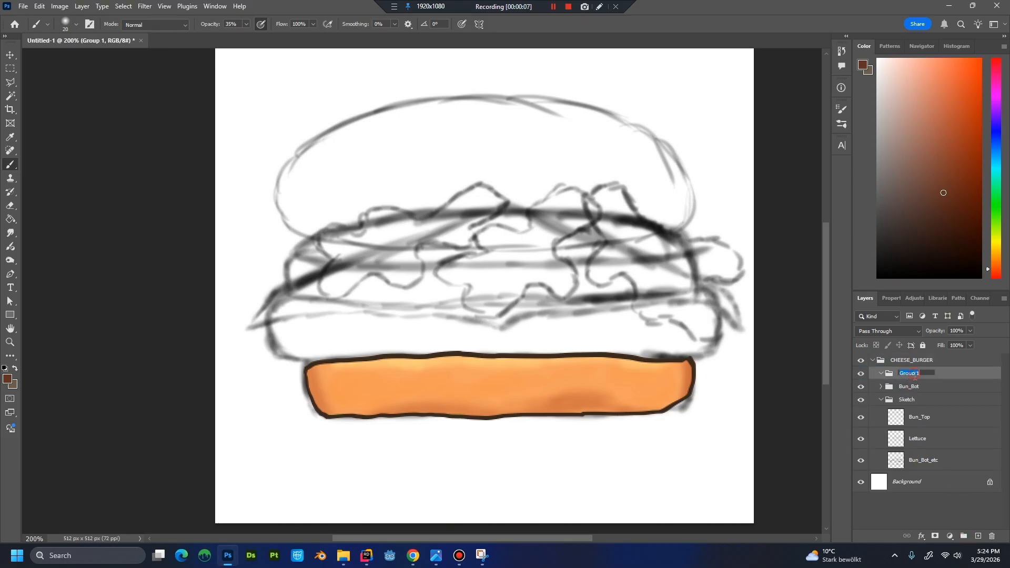
type("Patty")
key("Return")
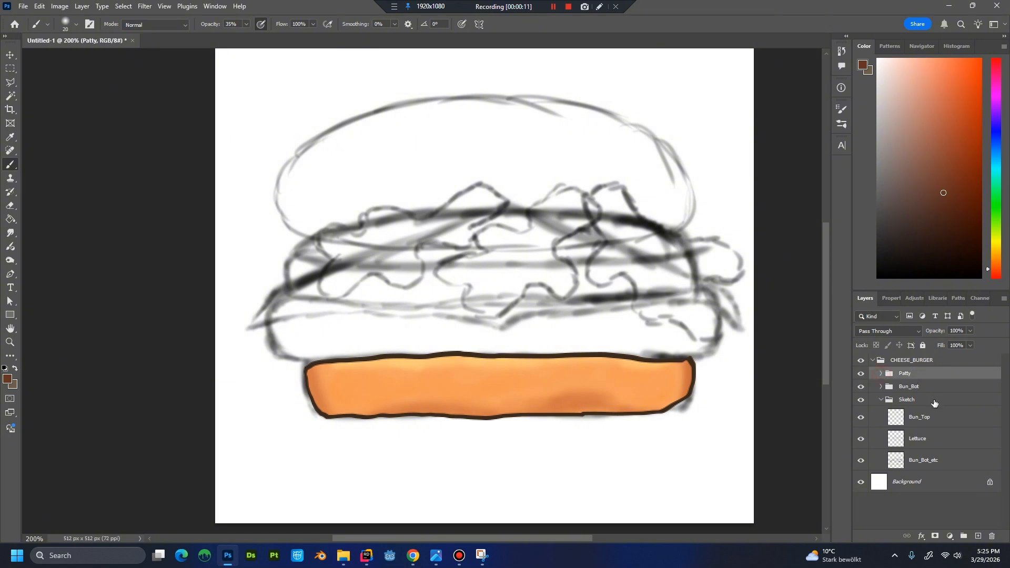
Create a new layer named Patty_Base inside CHEESE_BURGER, above the Patty group.
key("ctrl+shift+n")
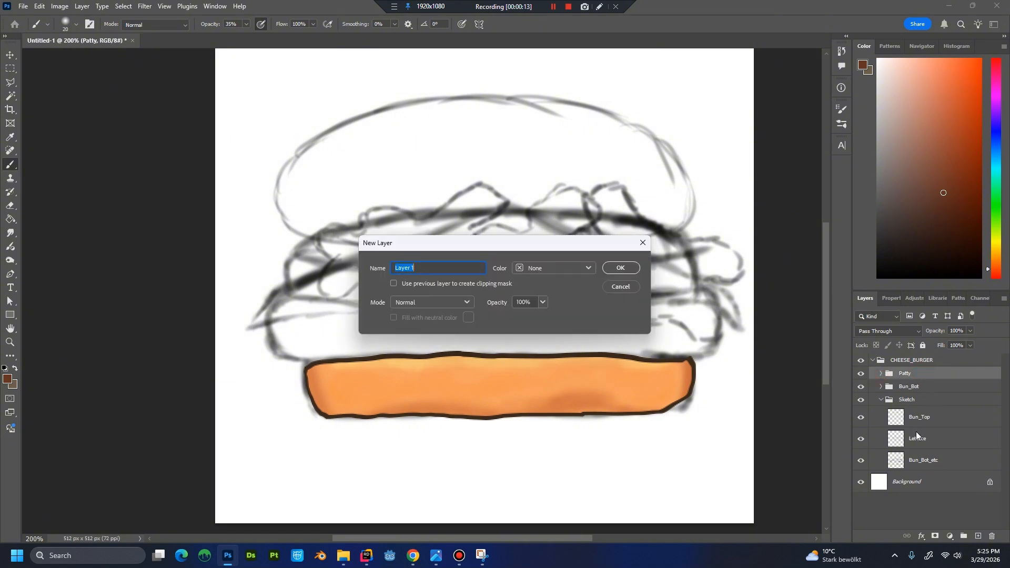
type("Patty_Base")
key("Return")
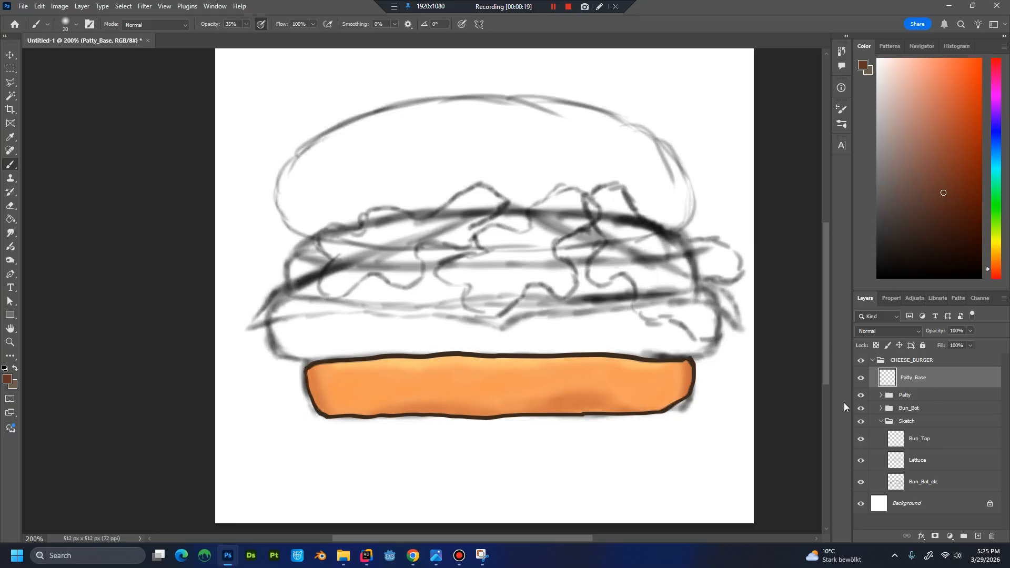
Trace the patty's left side and upper edge with the Pen tool in brown and lower Patty_Base's opacity to 50%.
left_click(10, 274)
mouse_move(290, 361)
left_mouse_down()
mouse_move(267, 318)
mouse_move(291, 302)
mouse_move(696, 303)
mouse_move(719, 314)
left_mouse_up()
left_click(971, 331)
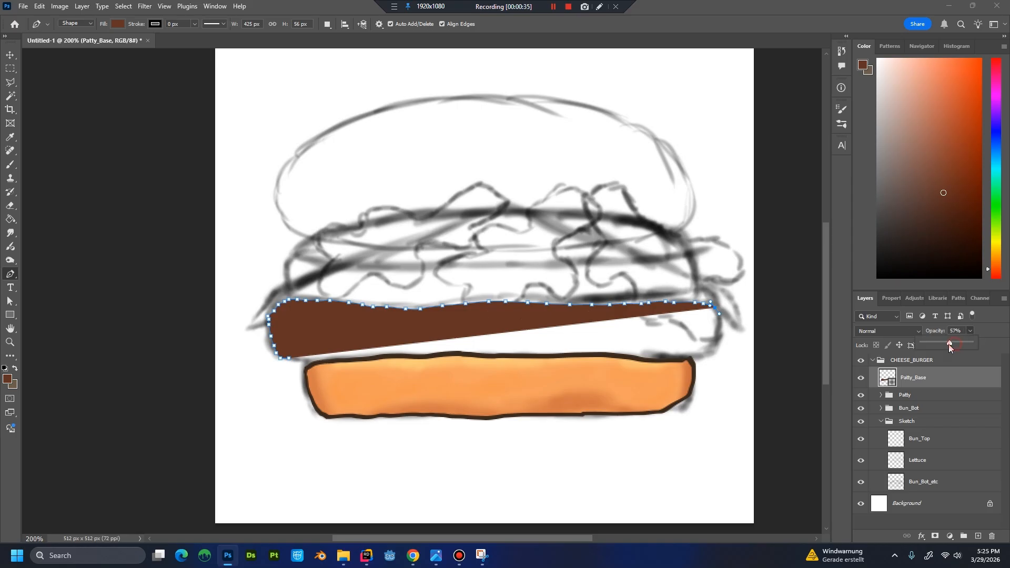
left_click_drag(949, 345, 945, 345)
Continue the patty path down the right end and along the bun's upper edge, closing the shape at its starting point.
left_click(717, 322)
left_click(719, 329)
mouse_move(718, 339)
left_mouse_down()
mouse_move(648, 364)
mouse_move(458, 353)
mouse_move(395, 363)
mouse_move(413, 352)
mouse_move(417, 360)
mouse_move(304, 368)
left_mouse_up()
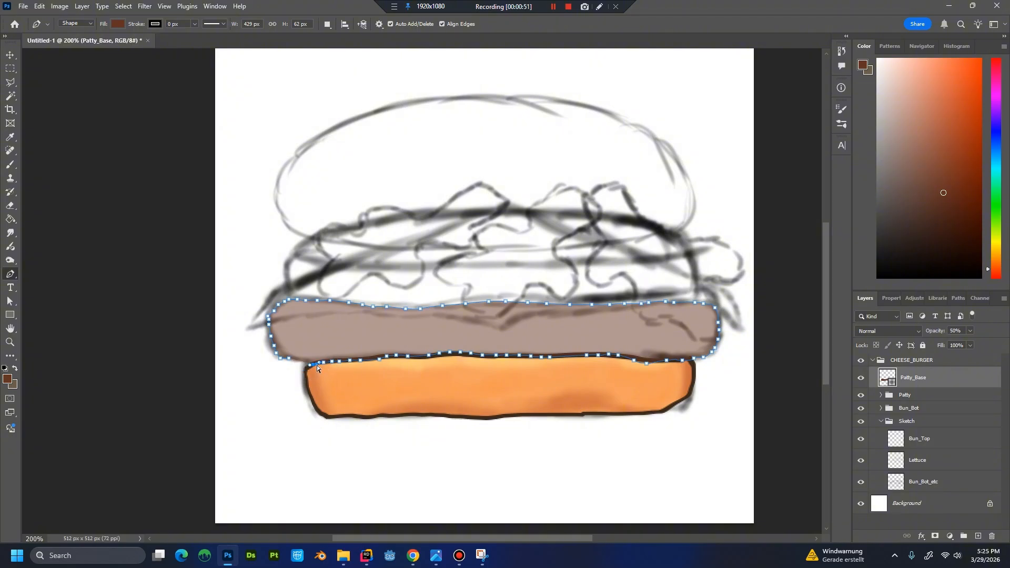
left_click(316, 364)
left_click(310, 360)
left_click(304, 359)
left_click(296, 359)
left_click(289, 358)
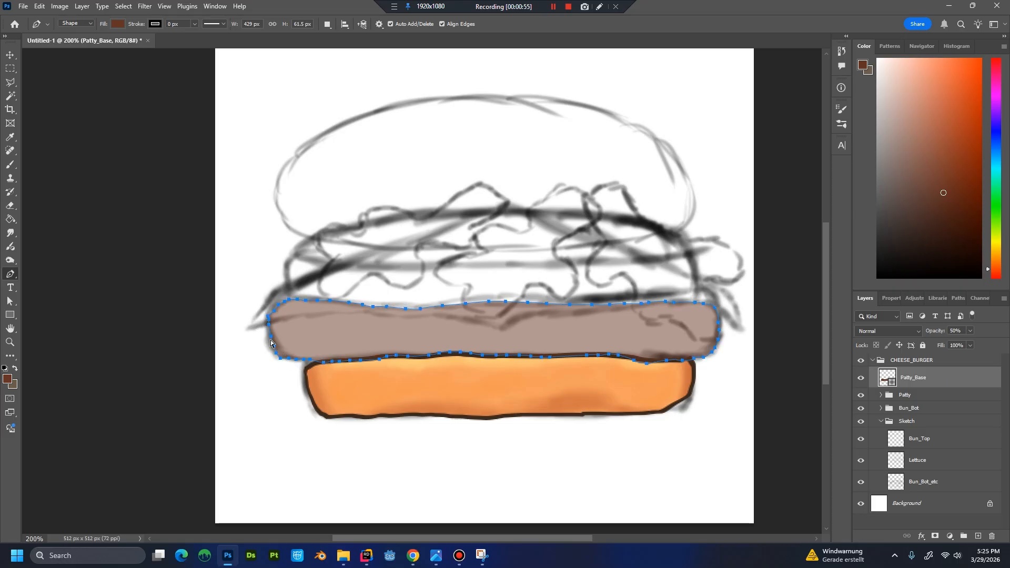
Adjust the anchor points on the patty's left and right ends to make the contour more irregular.
left_click(271, 336, "ctrl")
left_click(272, 348, "ctrl")
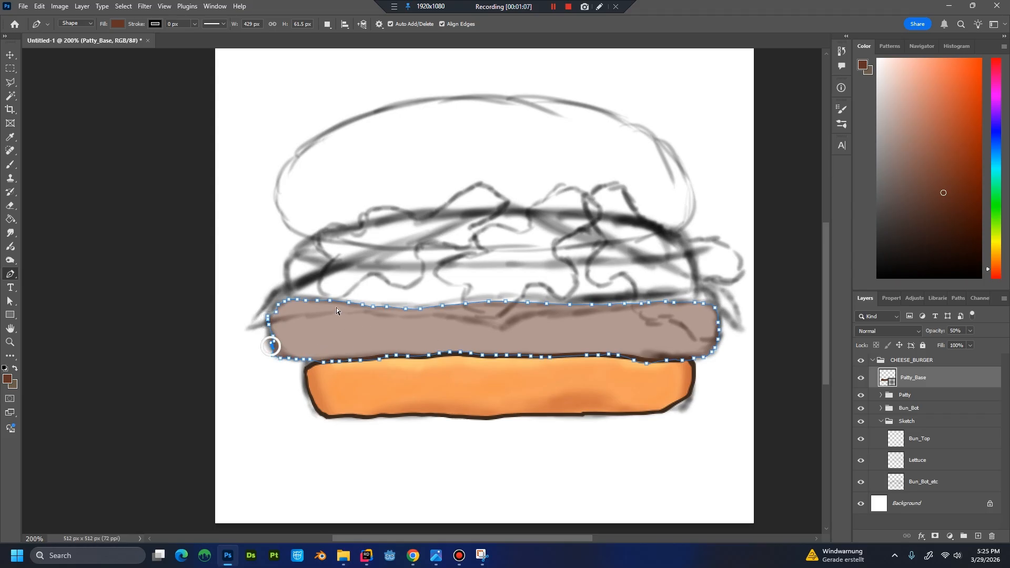
left_click(717, 333, "ctrl")
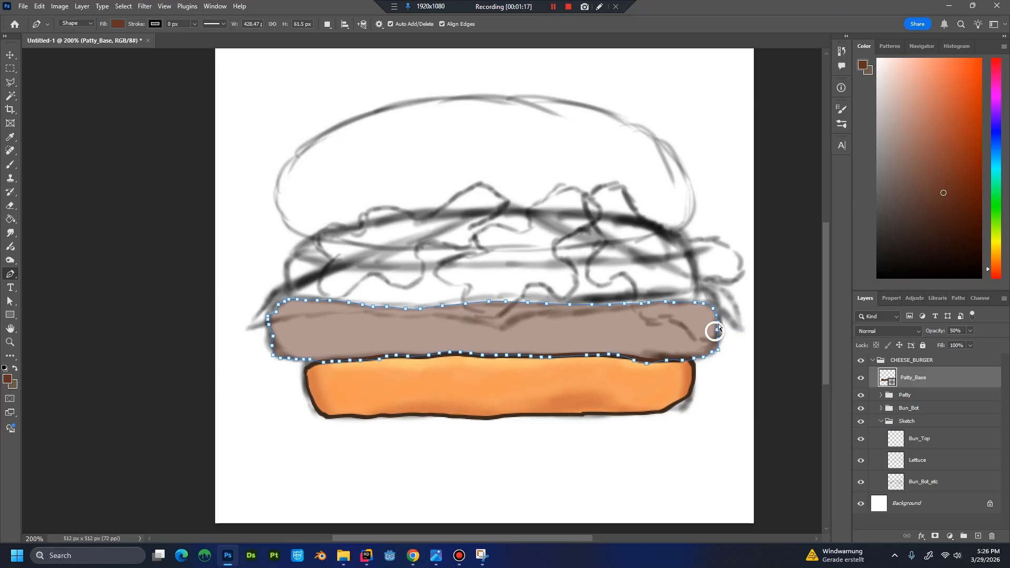
left_click_drag(720, 330, 717, 331)
left_click(712, 356)
Restore Patty_Base's opacity to 100% and check the solid patty shape with its path hidden.
left_click(969, 331)
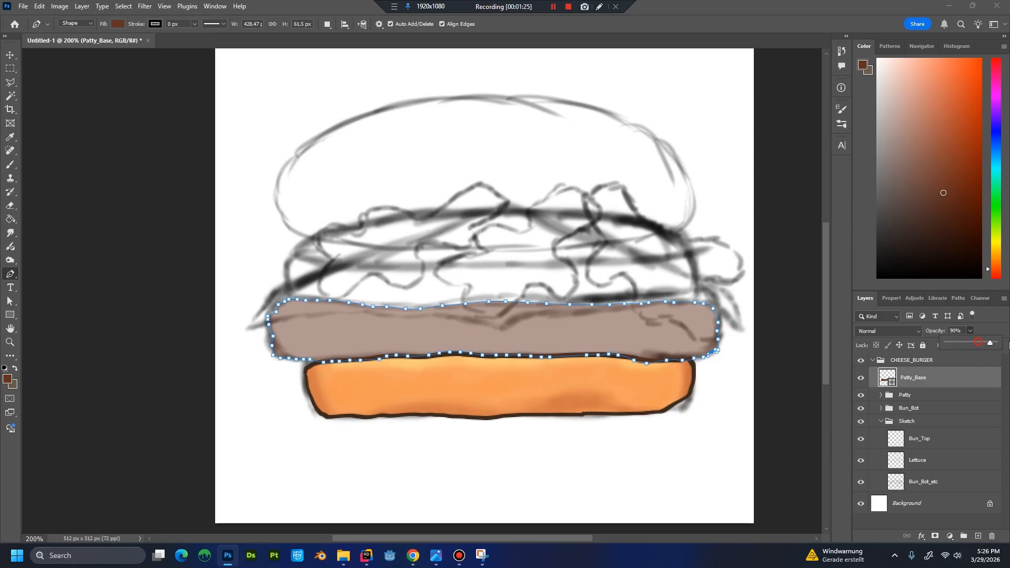
left_click_drag(1008, 345, 1008, 345)
left_click(915, 395)
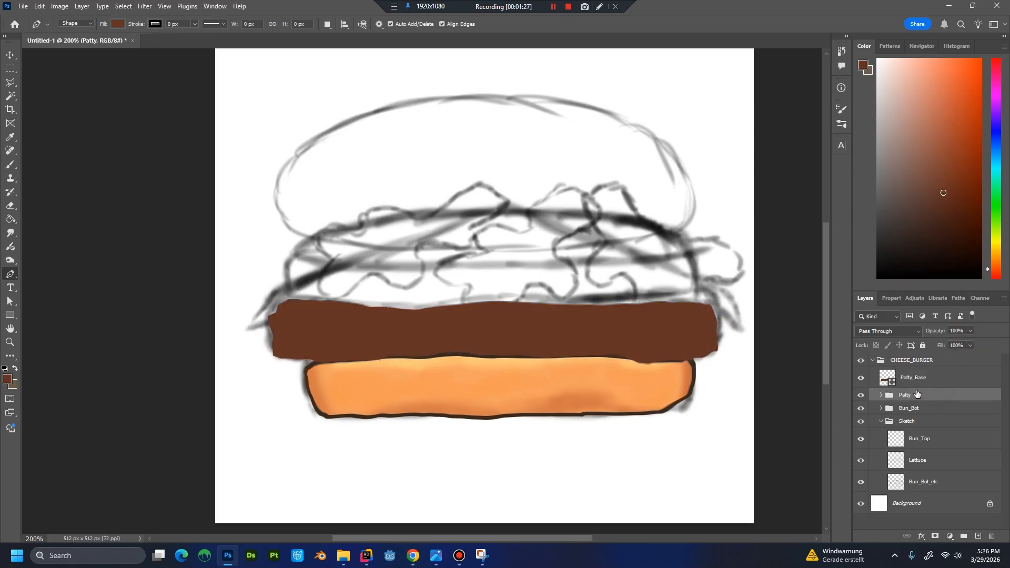
left_click(906, 386)
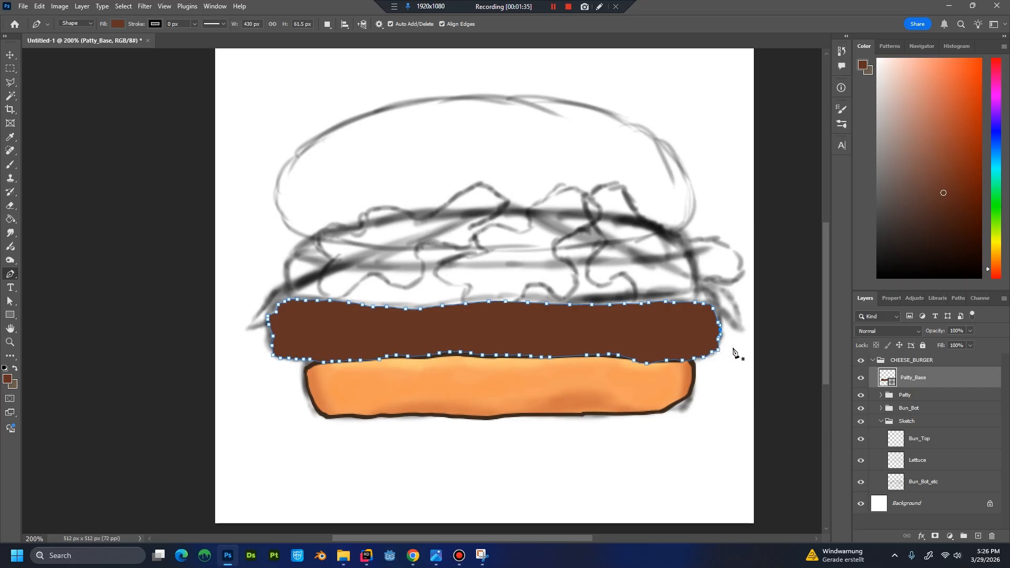
Reshape the lower part of the patty's right end by moving its anchor points.
key("ctrl+plus")
key("ctrl+plus")
left_click_drag(721, 352, 332, 336)
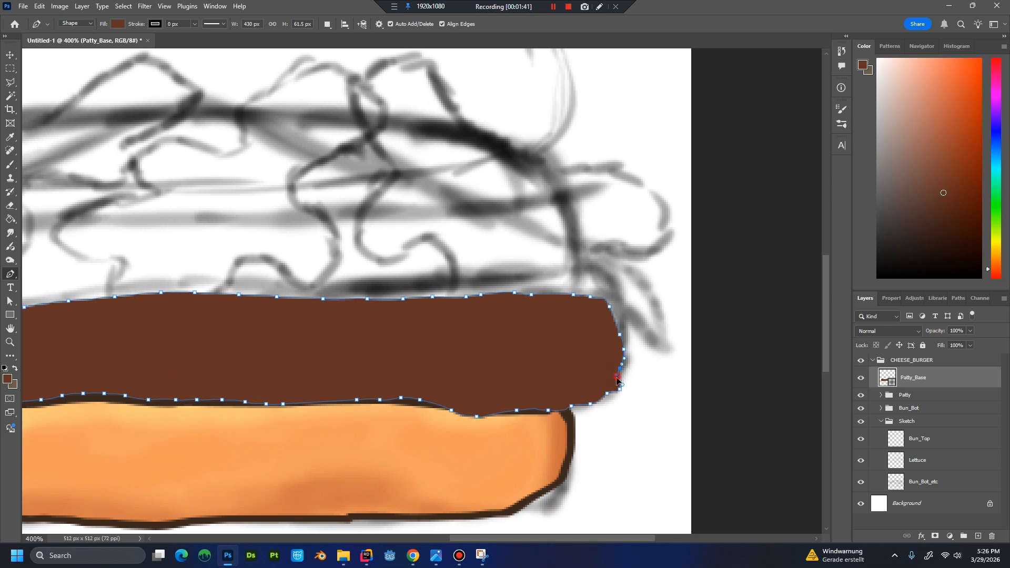
left_click_drag(622, 365, 616, 353)
mouse_move(614, 399)
left_mouse_down()
mouse_move(638, 384)
mouse_move(620, 394)
left_mouse_up()
left_click(920, 398)
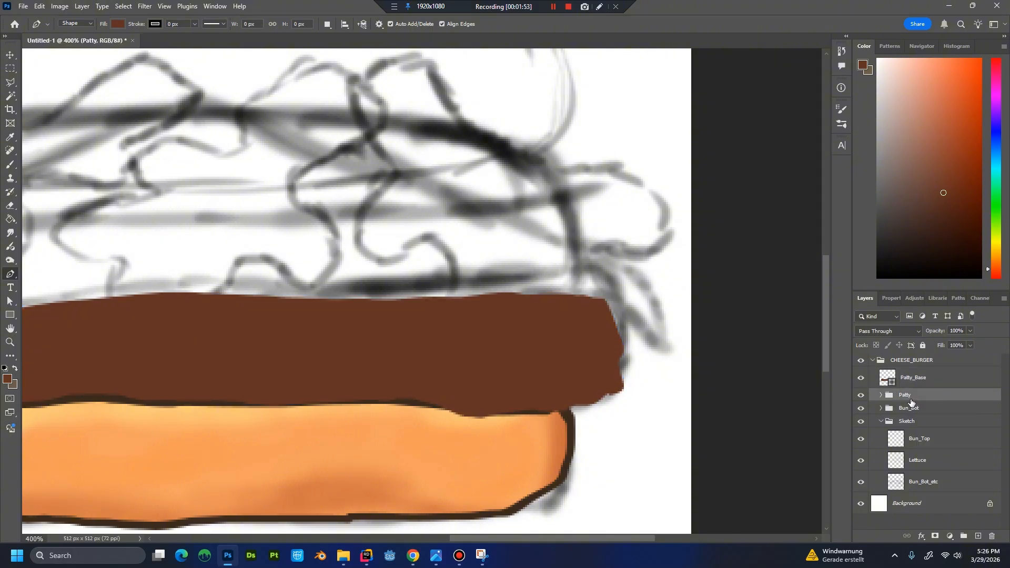
Expand the Patty group and move the Patty_Base layer into it.
scroll(688, 415, "down", 5)
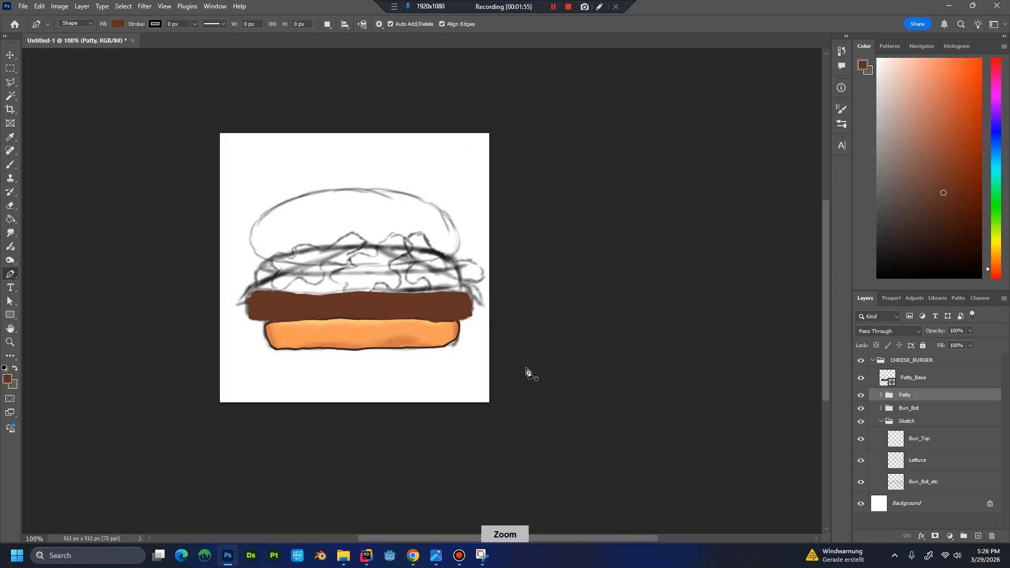
scroll(526, 371, "up", 3)
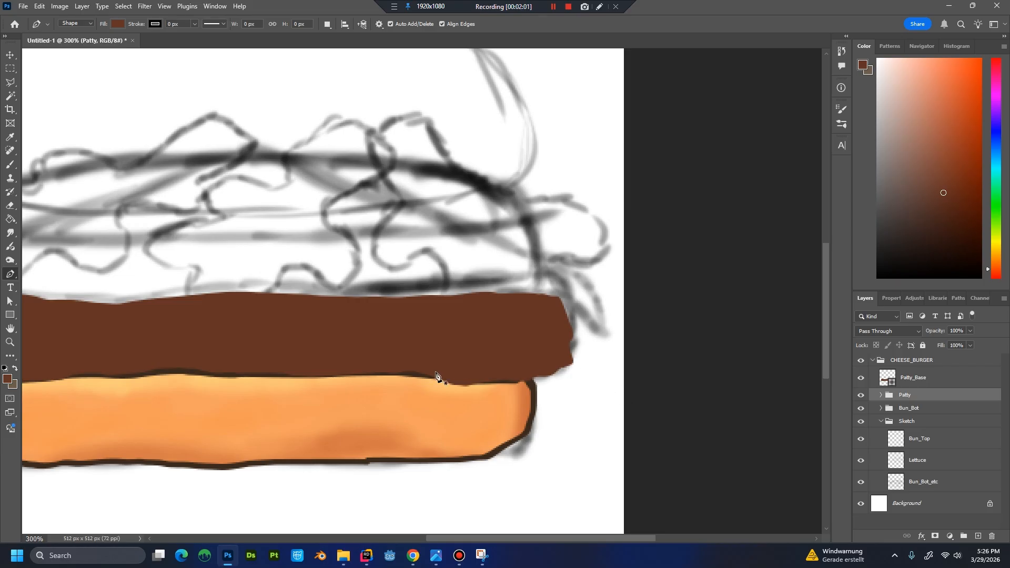
left_click(10, 301)
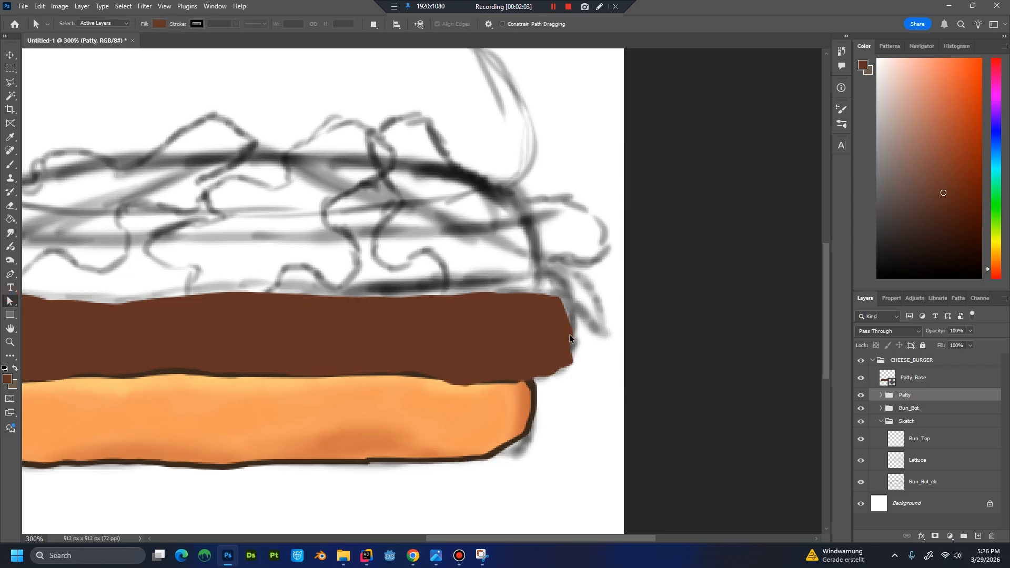
double_click(882, 398)
left_click(939, 196)
left_click(881, 397)
left_click(926, 376)
left_click_drag(926, 376, 918, 396)
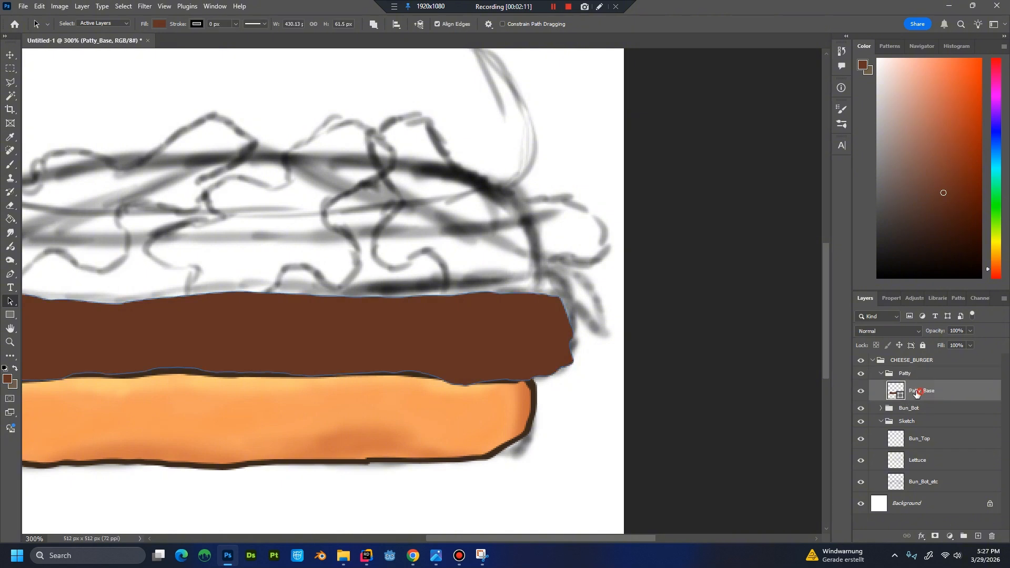
Refine the patty's right end by adjusting its lower corner and adding an anchor point on the upper edge section.
left_click(570, 365)
scroll(600, 380, "up", 2)
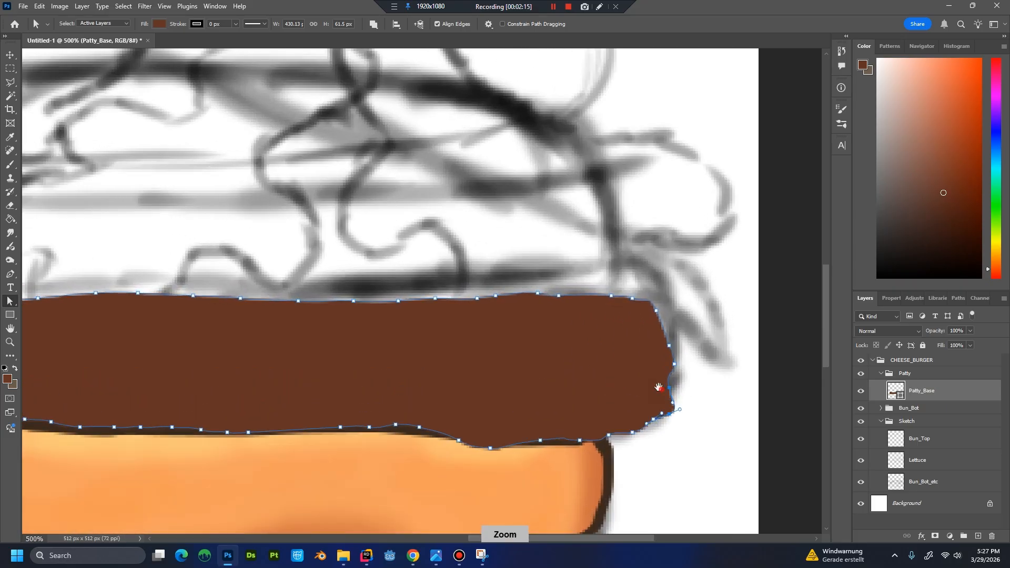
left_click_drag(583, 340, 547, 331)
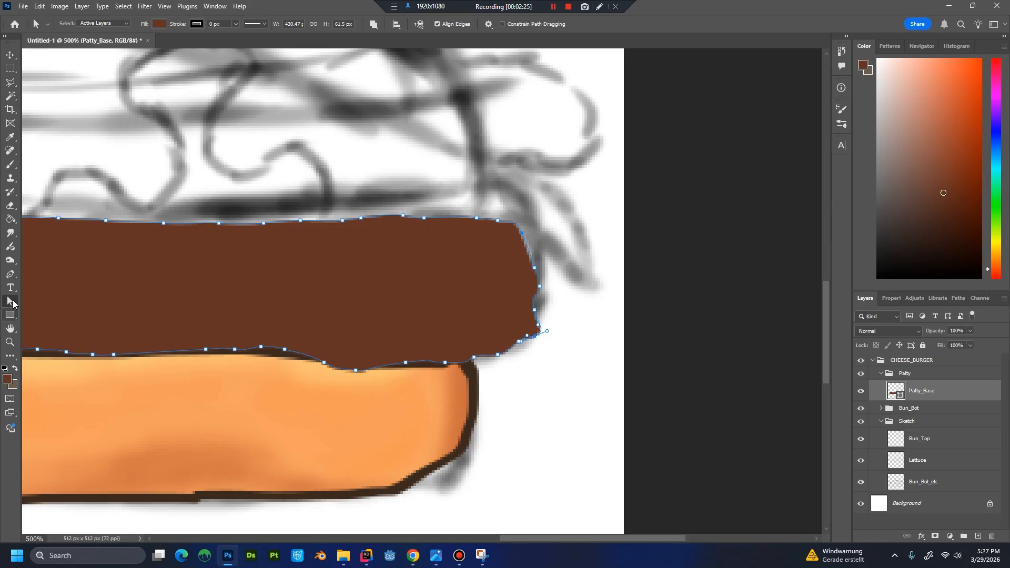
left_click(10, 274)
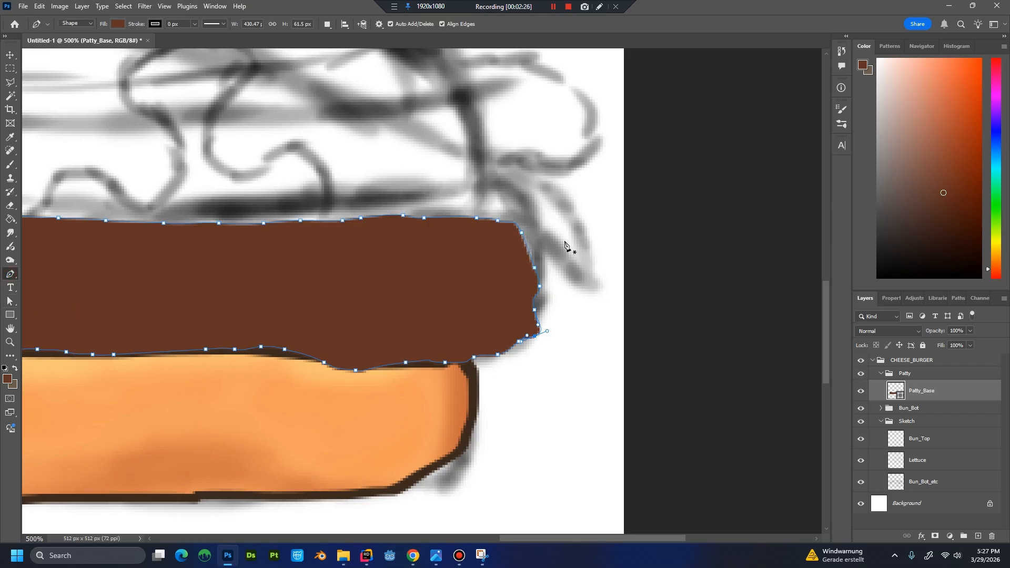
left_click(529, 247)
left_click_drag(527, 252, 542, 263)
left_click(933, 413)
scroll(560, 337, "down", 5)
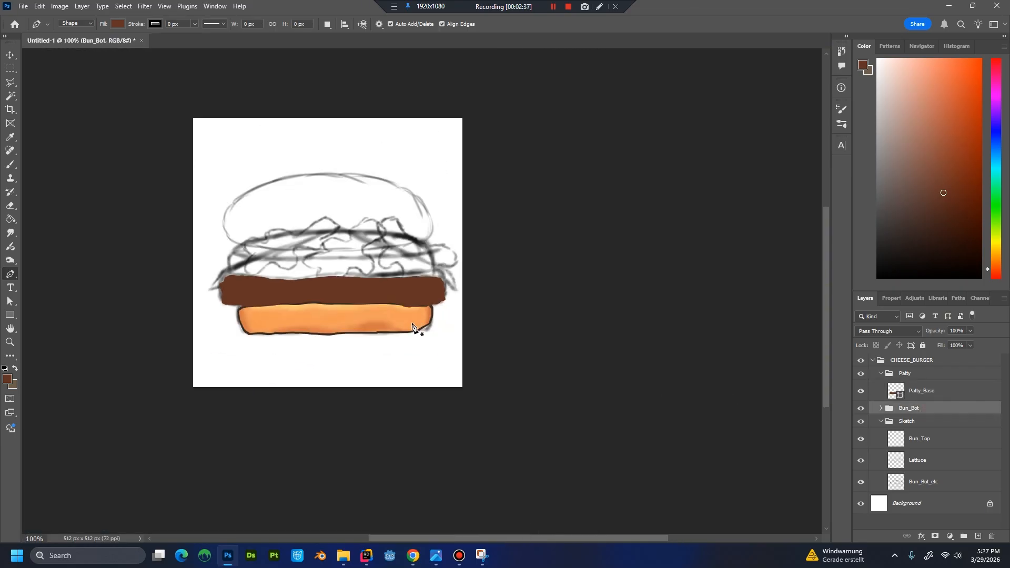
scroll(421, 327, "up", 1)
left_click_drag(394, 307, 526, 347)
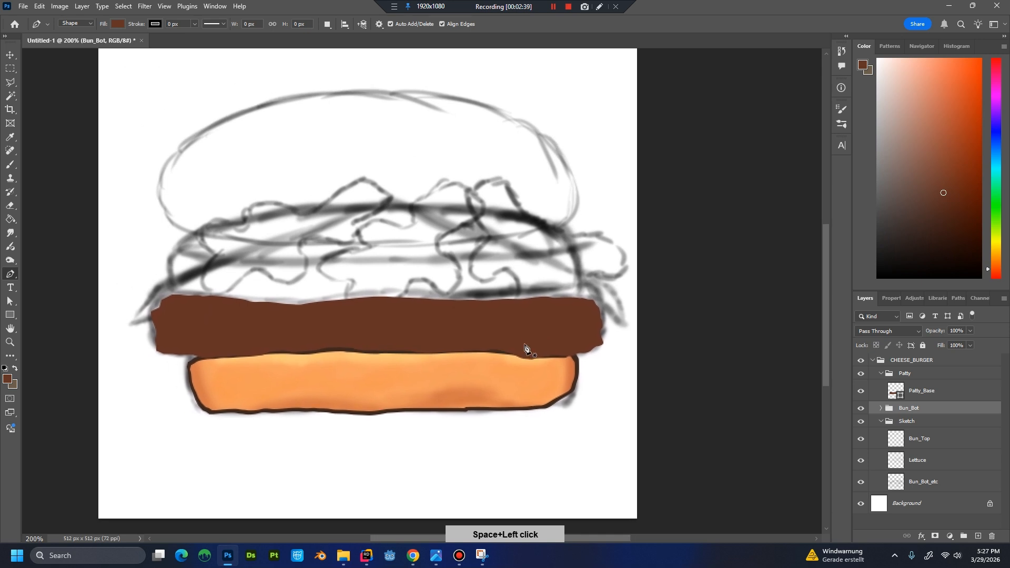
Duplicate the Patty_Base layer as Patty_Outline.
left_click(903, 389)
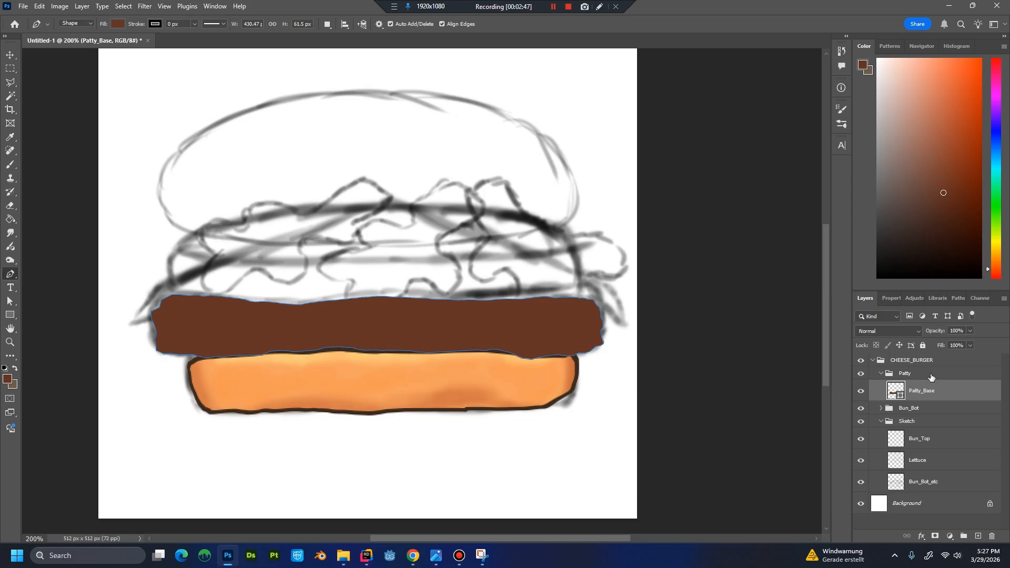
right_click(952, 398)
left_click(931, 115)
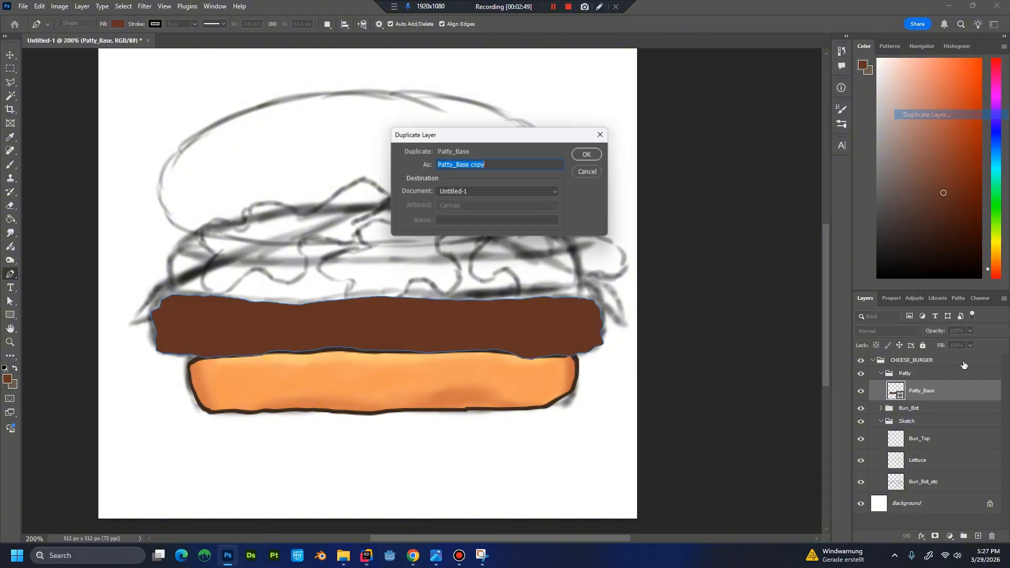
left_click(568, 166)
key("BackSpace")
key("BackSpace")
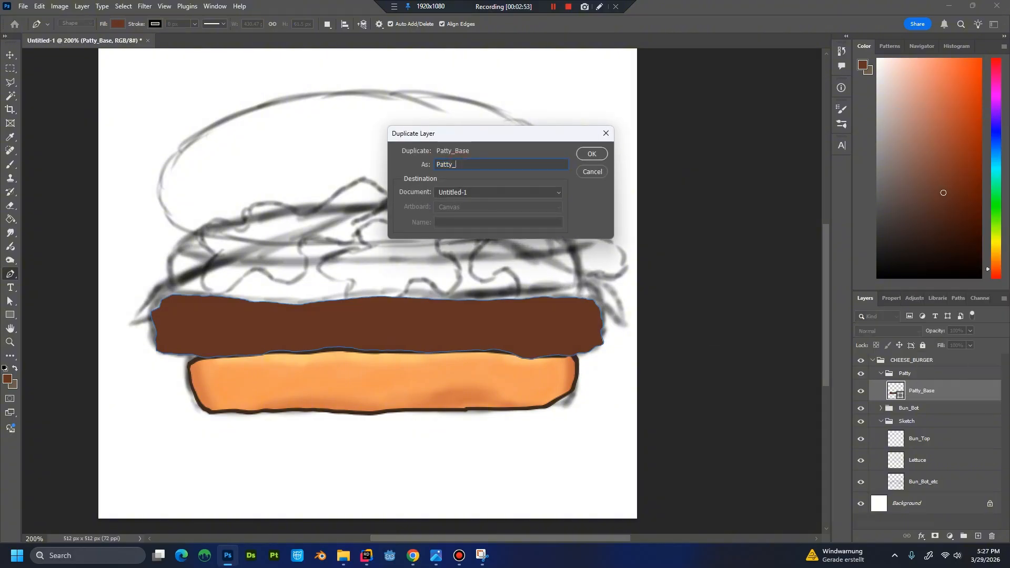
type("Outline")
key("Return")
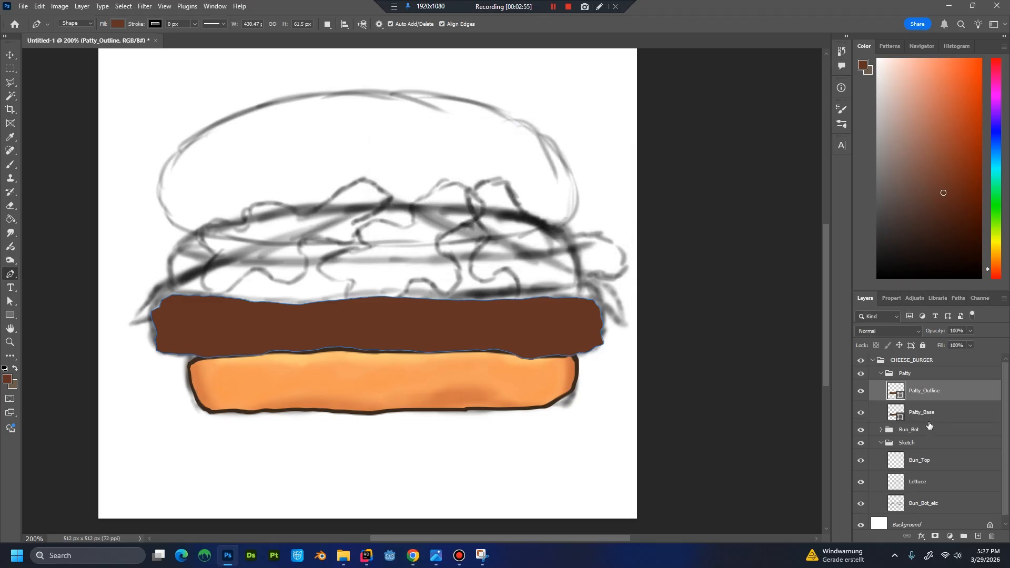
Move Patty_Outline beneath Patty_Base and set its fill colour to #3b2a1e.
left_click_drag(924, 391, 922, 413)
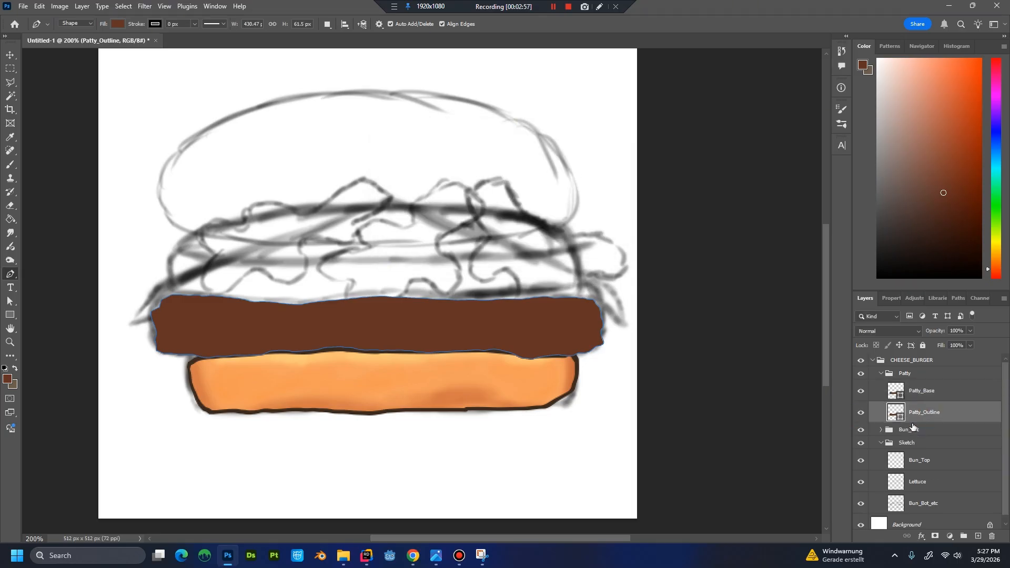
double_click(896, 413)
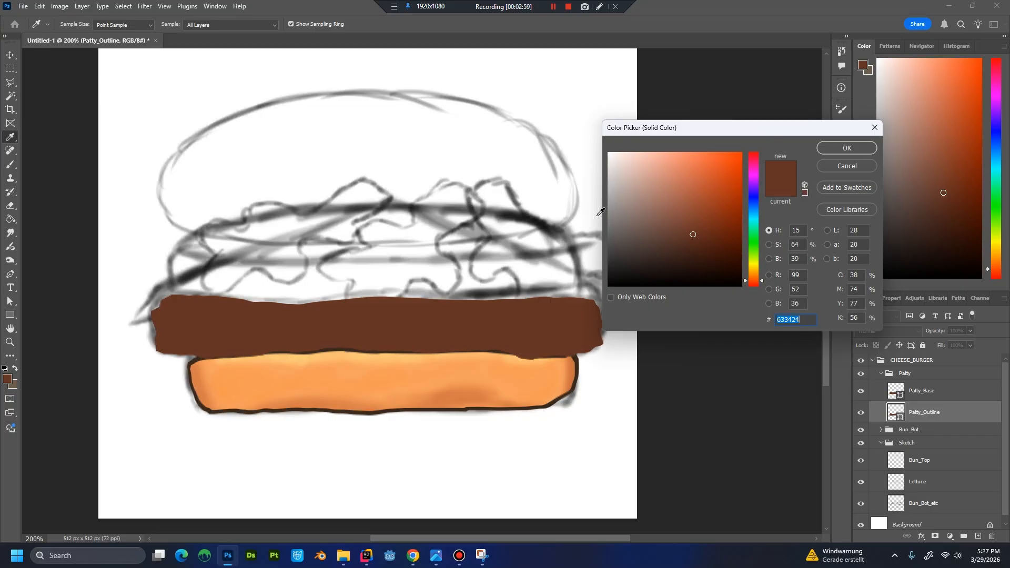
type("3b")
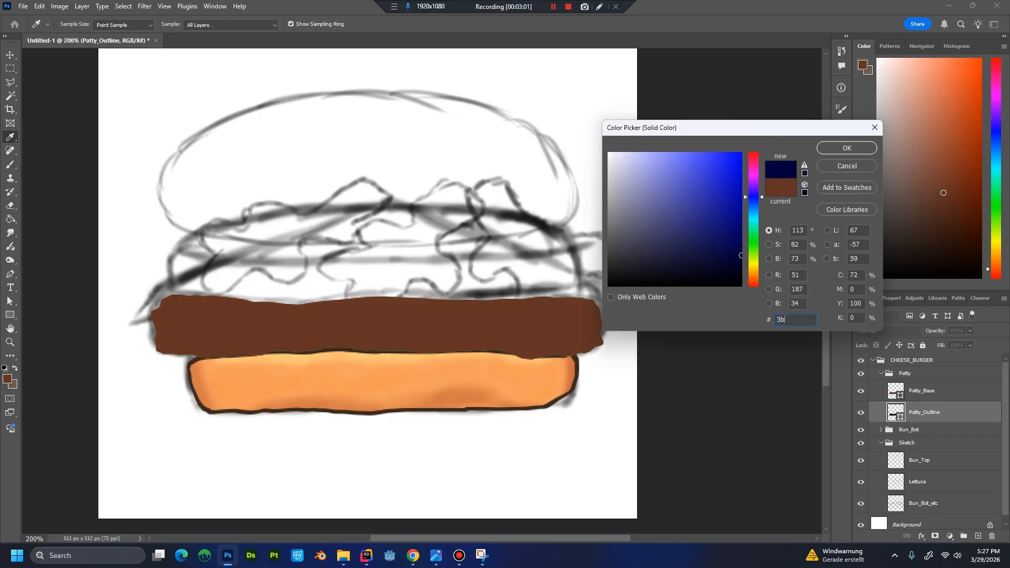
type("2a1e")
key("Return")
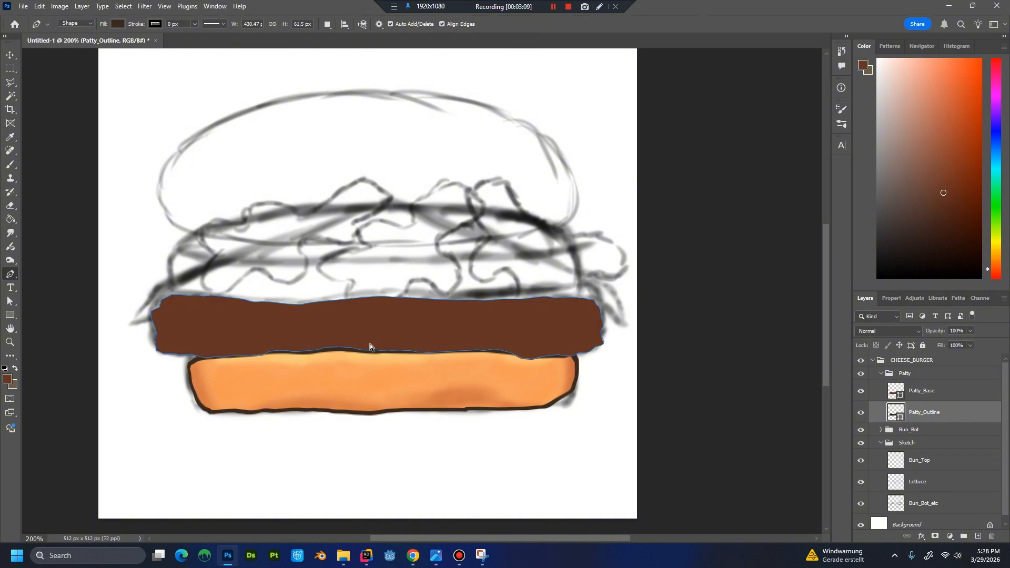
Free-transform Patty_Outline, stretching it downward and to the right to about 100.6% width and 105.7% height.
key("ctrl+t")
key("ctrl+plus")
key("ctrl+plus")
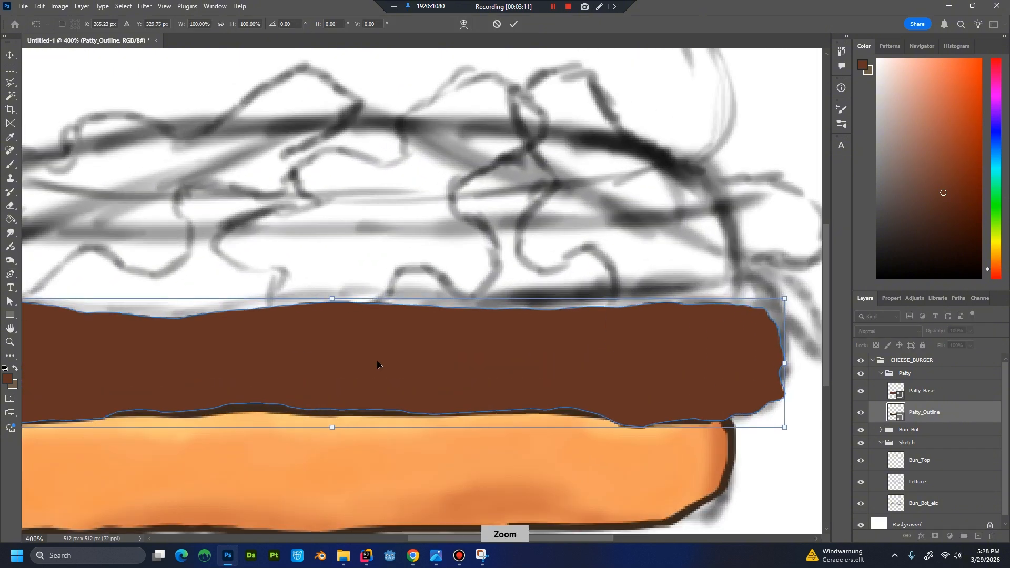
key("ctrl+minus")
key("ctrl+minus")
key("ctrl+plus")
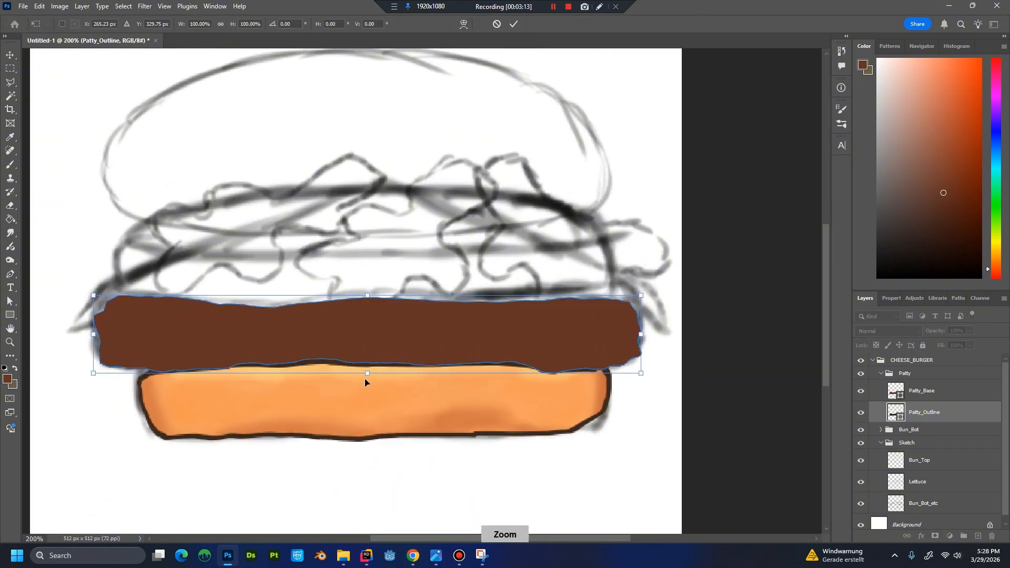
left_click_drag(356, 392, 355, 395)
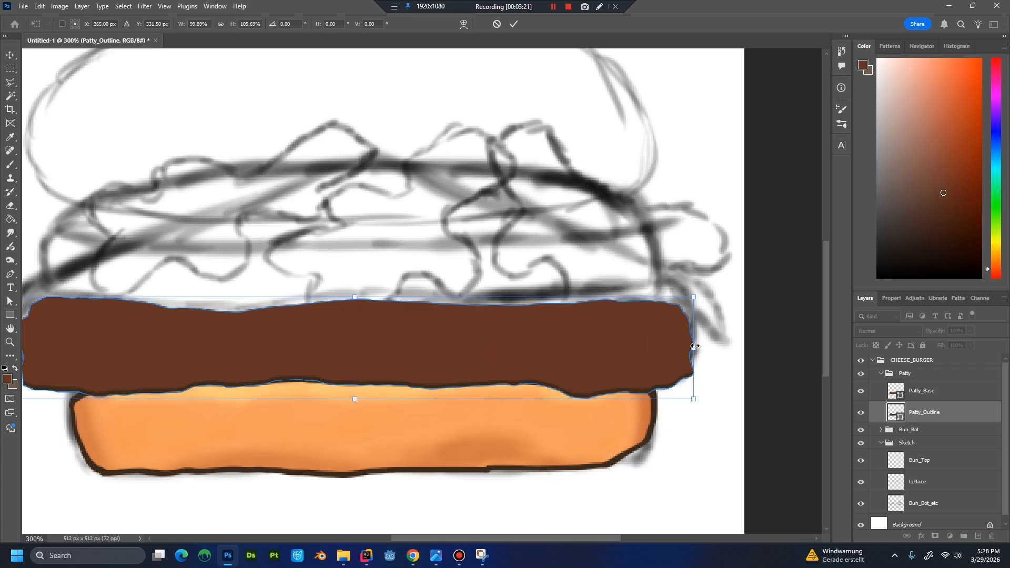
left_click_drag(693, 347, 700, 348)
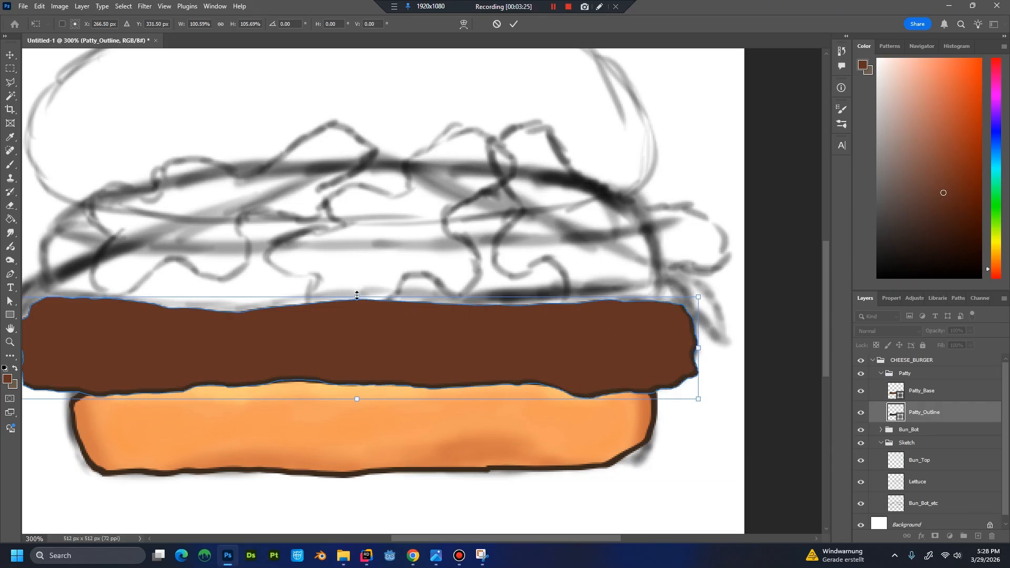
Stretch Patty_Outline to about 101.3% width and 110.6% height so it borders the patty on every side, and apply the transform.
left_click_drag(357, 296, 357, 291)
left_click_drag(261, 344, 443, 345)
left_click_drag(163, 345, 157, 345)
scroll(153, 353, "up", 3)
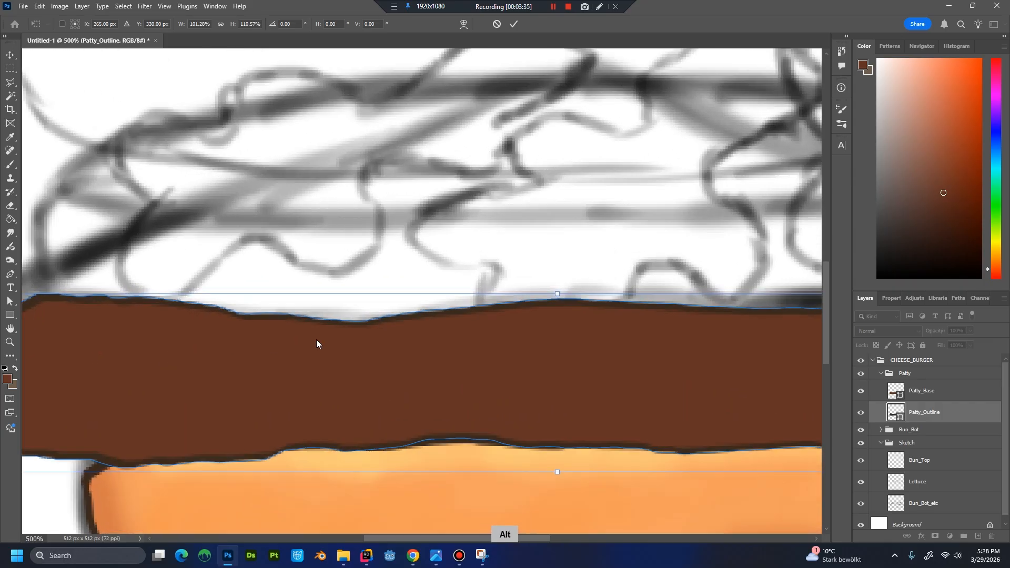
left_click_drag(350, 338, 466, 342)
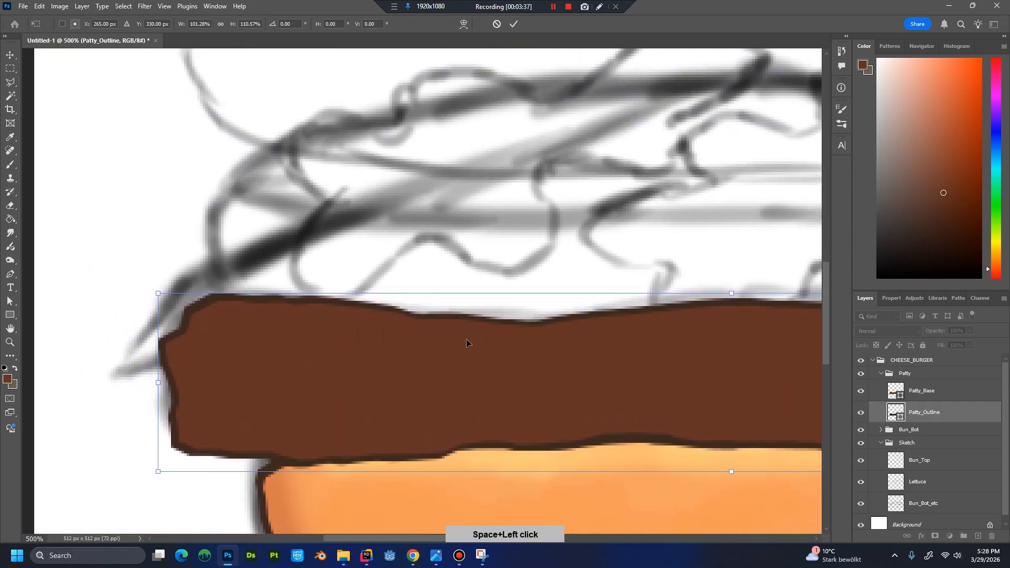
scroll(483, 345, "down", 4)
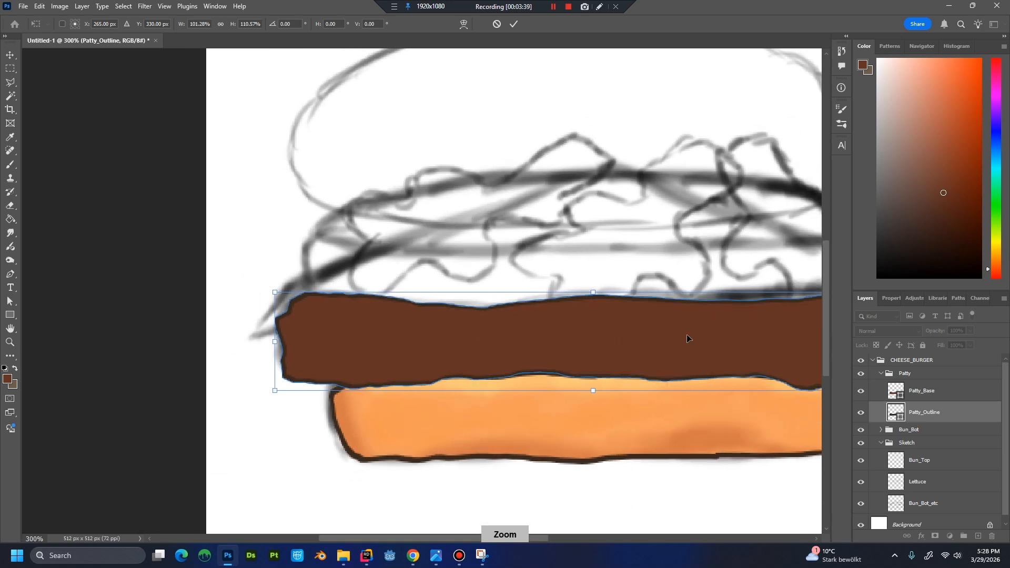
left_click_drag(780, 356, 651, 371)
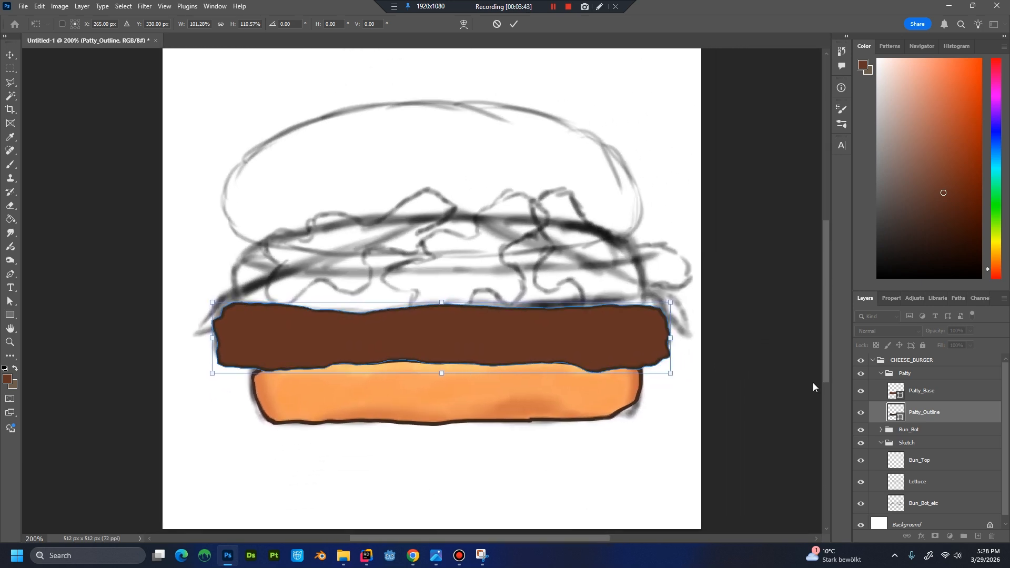
key("Return")
key("p")
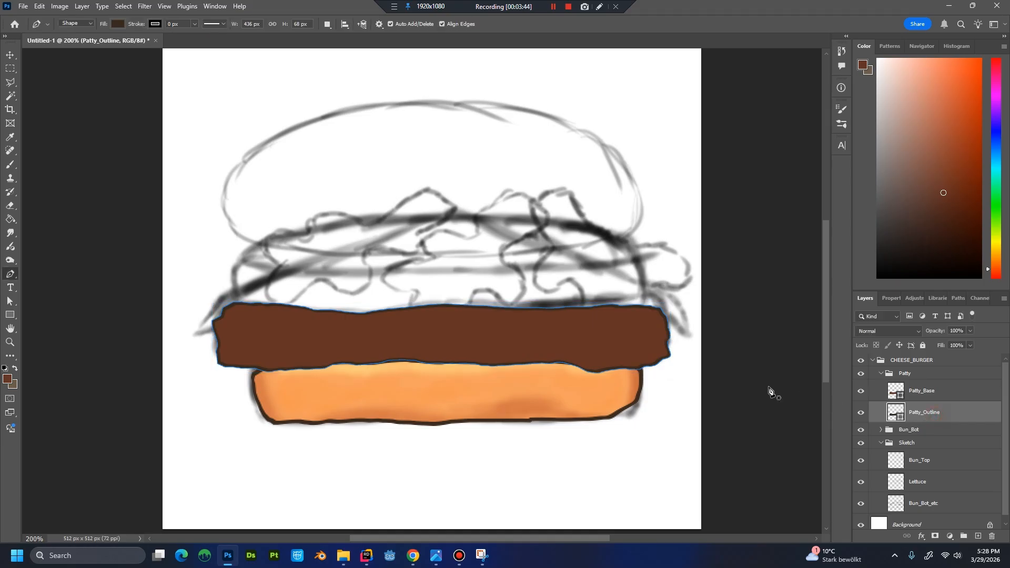
Create a new layer named Patty_Shadow above Patty_Base and clip it to Patty_Base.
left_click(936, 391)
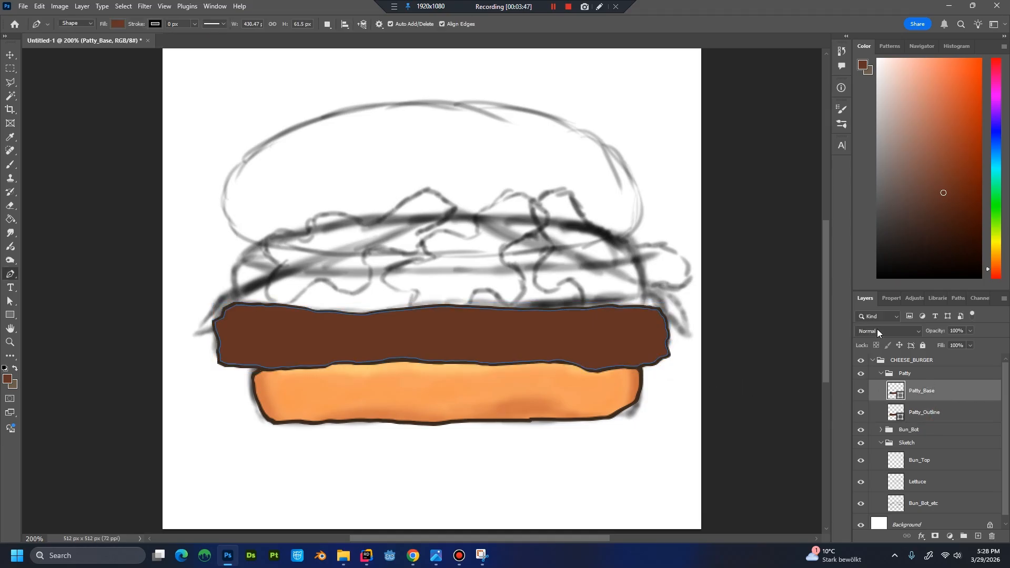
left_click(944, 416)
left_click(934, 395)
left_click(919, 377)
left_click(926, 397)
key("ctrl+shift+n")
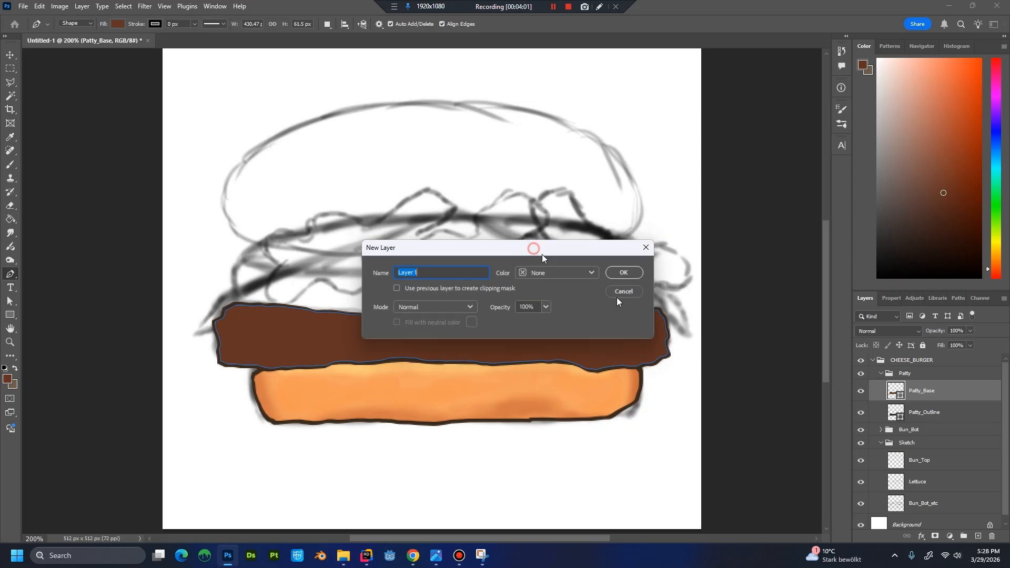
left_click_drag(540, 248, 629, 304)
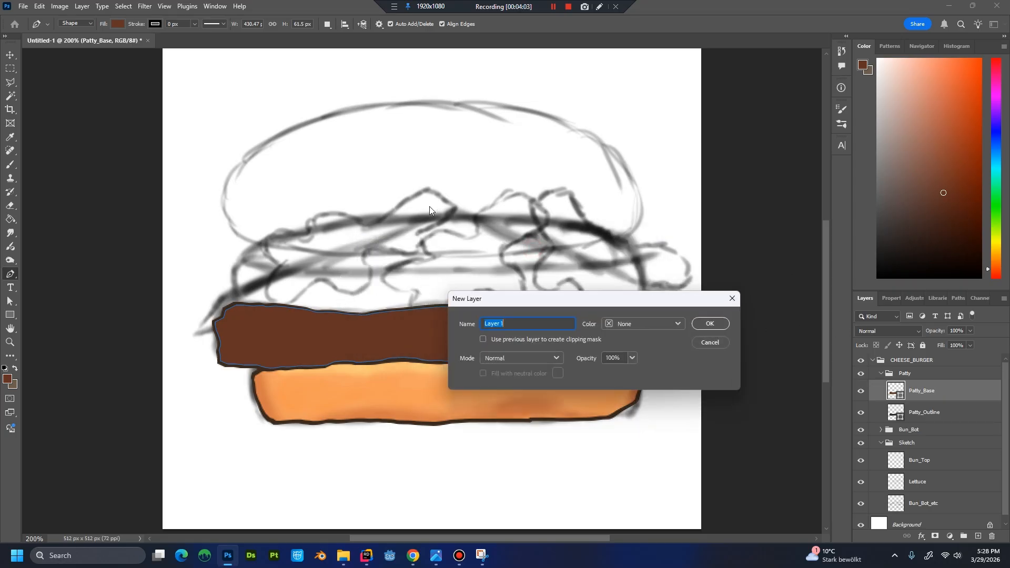
left_click_drag(603, 298, 583, 281)
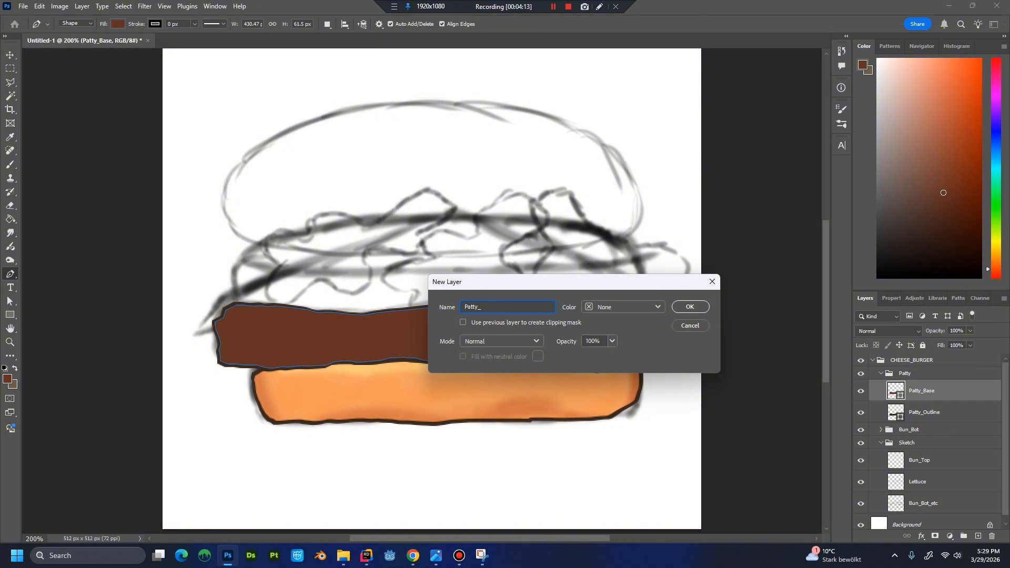
key("Return")
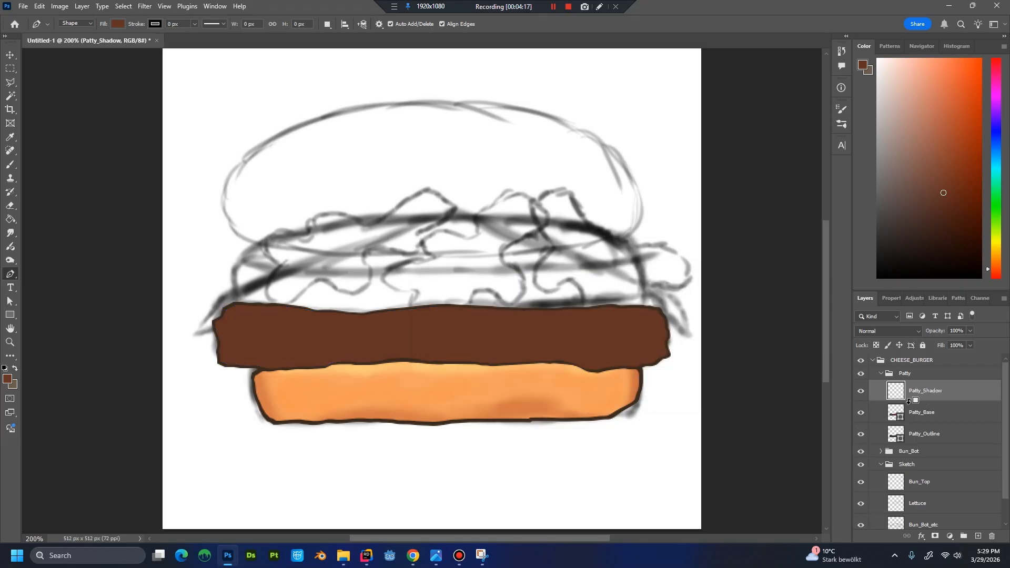
left_click(900, 420, "alt")
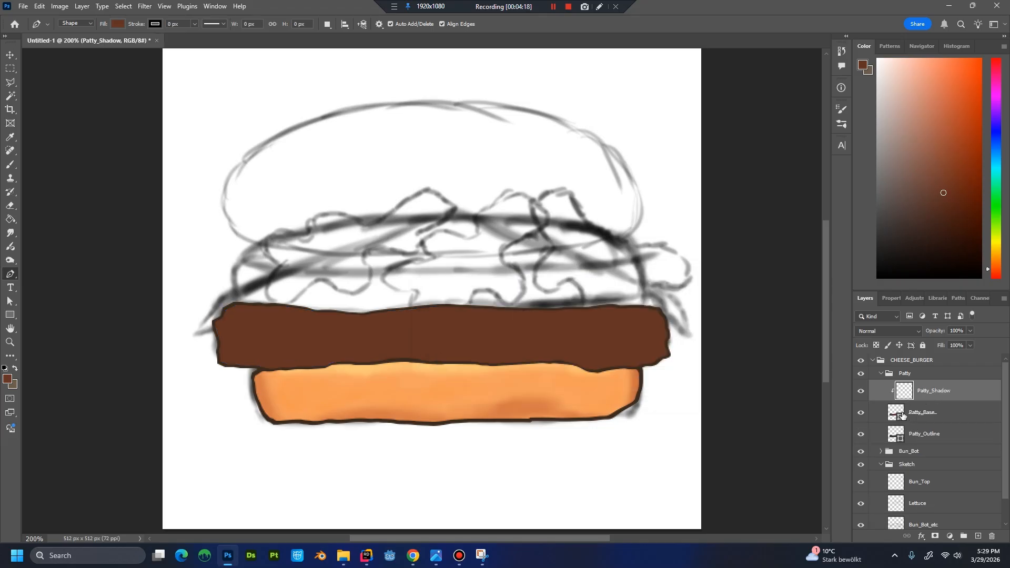
double_click(895, 397)
key("Escape")
Set the foreground colour to #3e2723 and switch to the Brush tool for the patty shading.
left_click(7, 378)
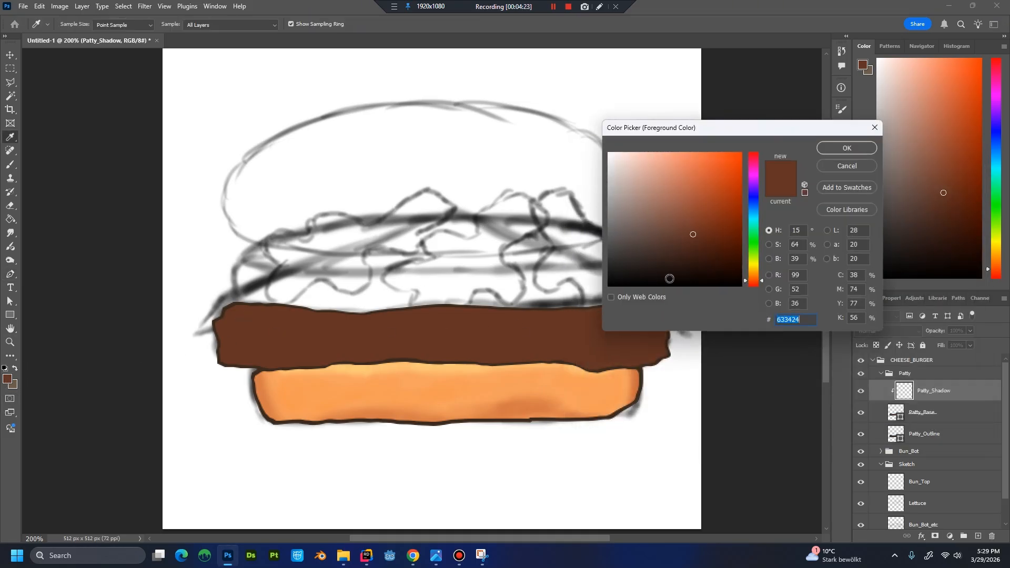
type("3e27")
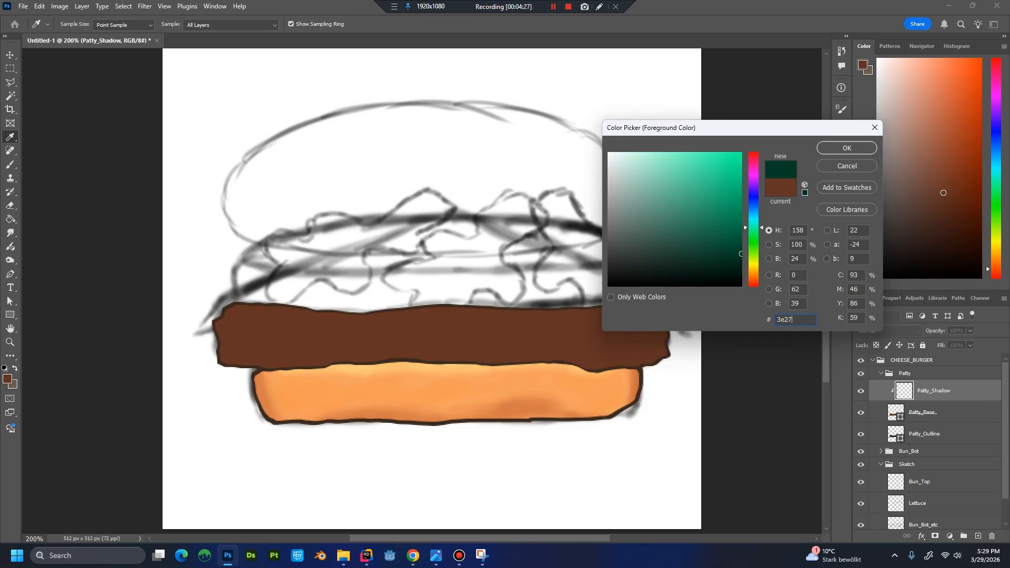
key("Escape")
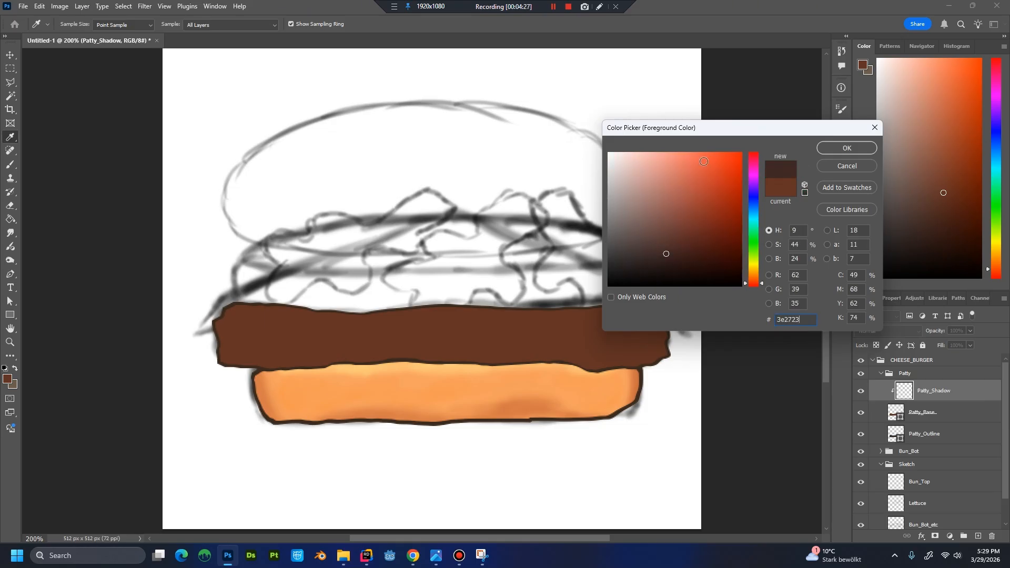
key("p")
key("b")
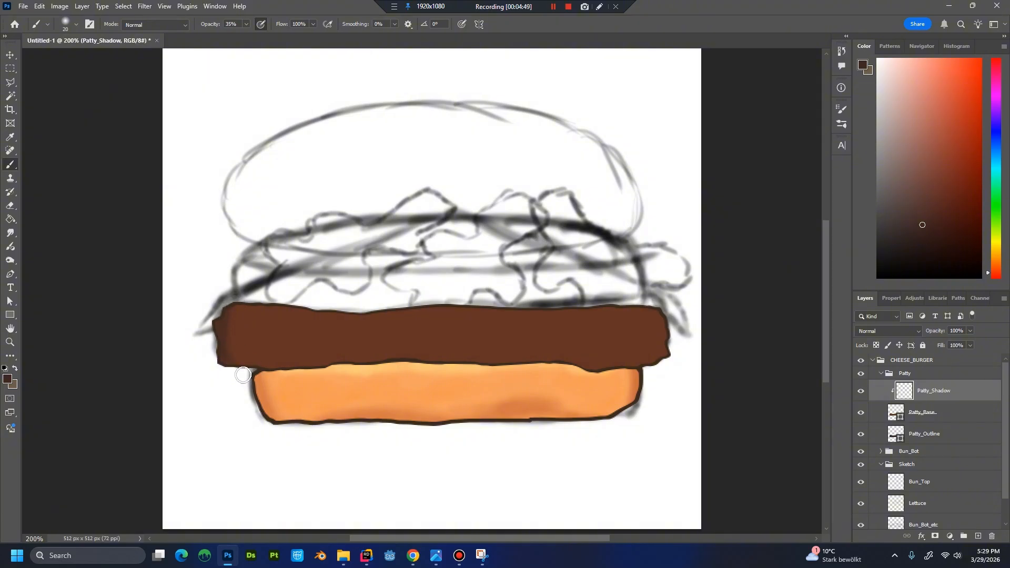
Paint soft dark shading along the patty's ends and lower edge on Patty_Shadow, softening it with brown sampled from the patty.
left_click_drag(227, 354, 234, 368)
left_click_drag(234, 287, 222, 363)
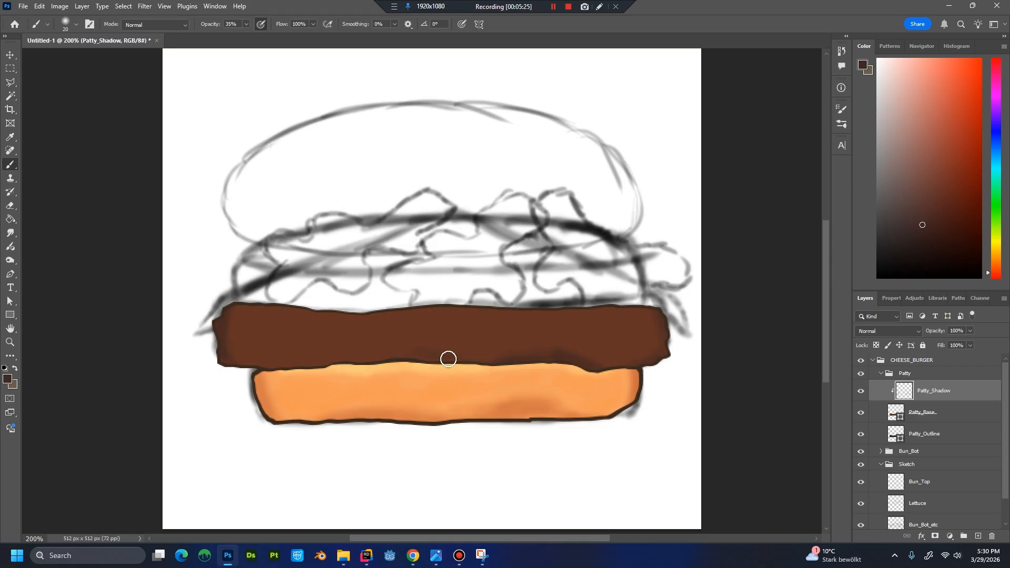
mouse_move(432, 360)
left_mouse_down()
mouse_move(356, 359)
mouse_move(387, 354)
mouse_move(405, 356)
mouse_move(359, 362)
left_mouse_up()
left_click(76, 24)
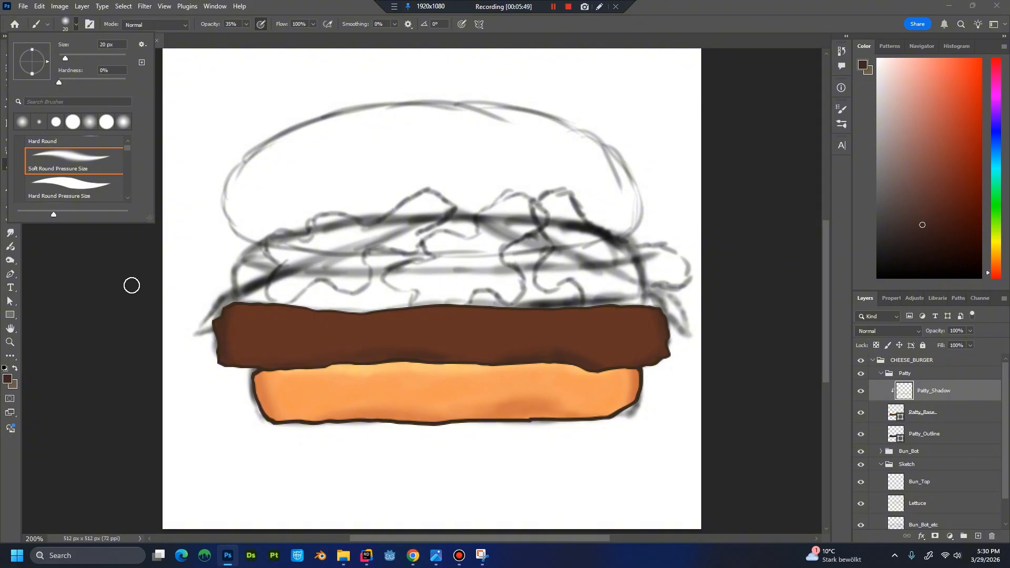
left_click(137, 344)
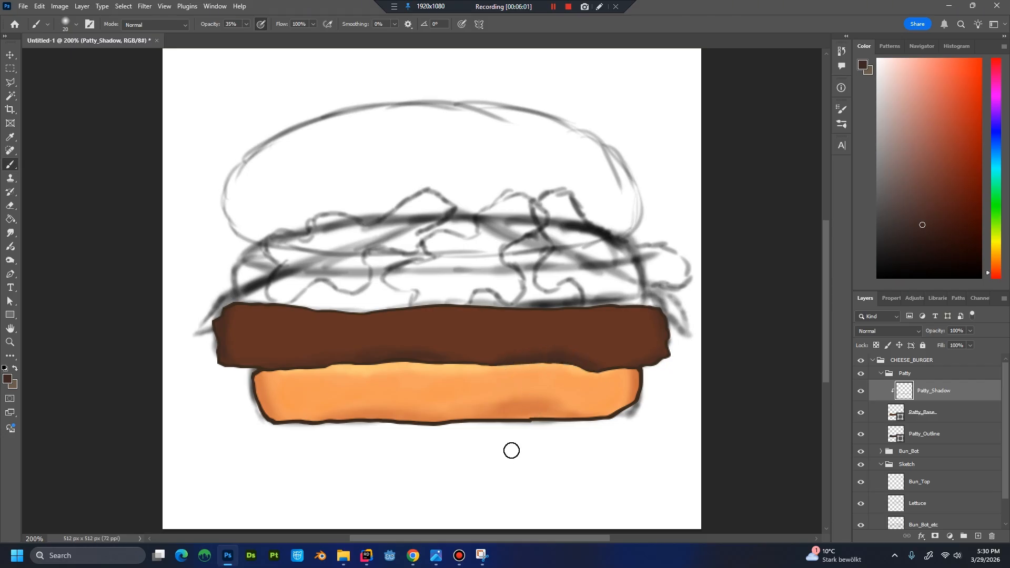
key("ctrl+minus")
key("ctrl+minus")
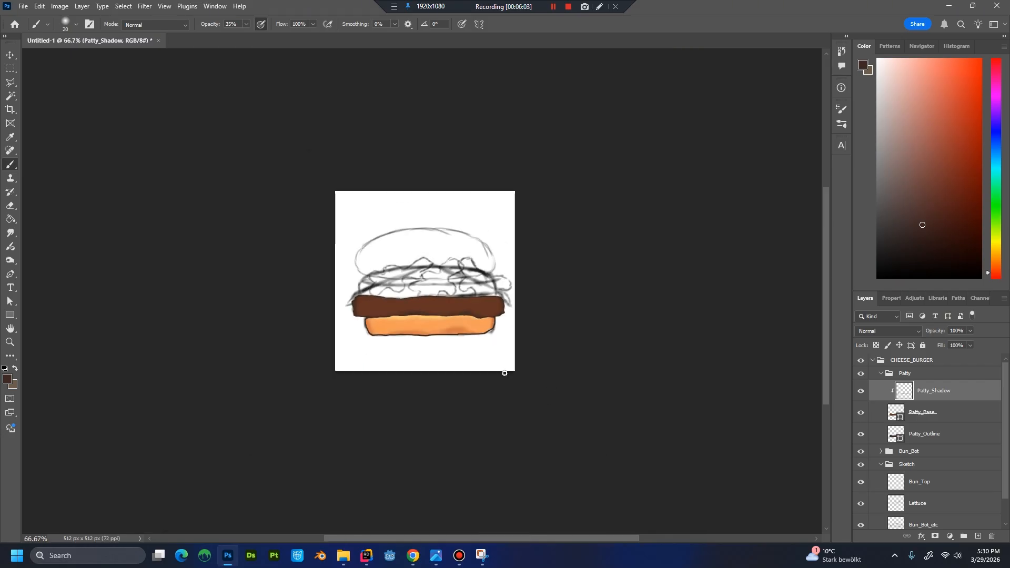
key("ctrl+plus")
key("ctrl+plus")
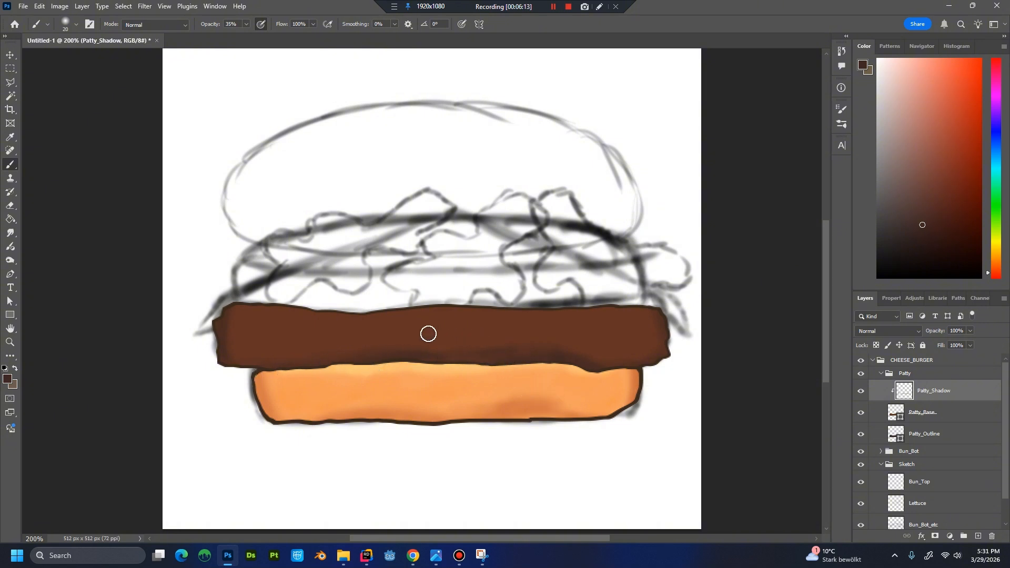
key("alt")
left_click(468, 328, "alt")
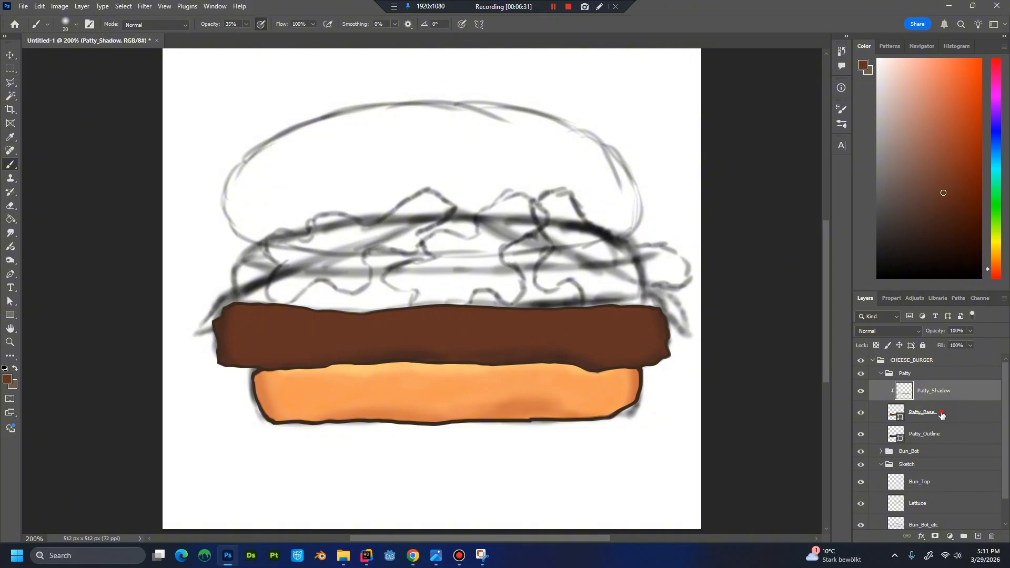
Create a layer named Patty_Highlight directly above Patty_Base, clipped to it.
left_click(926, 413)
key("ctrl+shift+n")
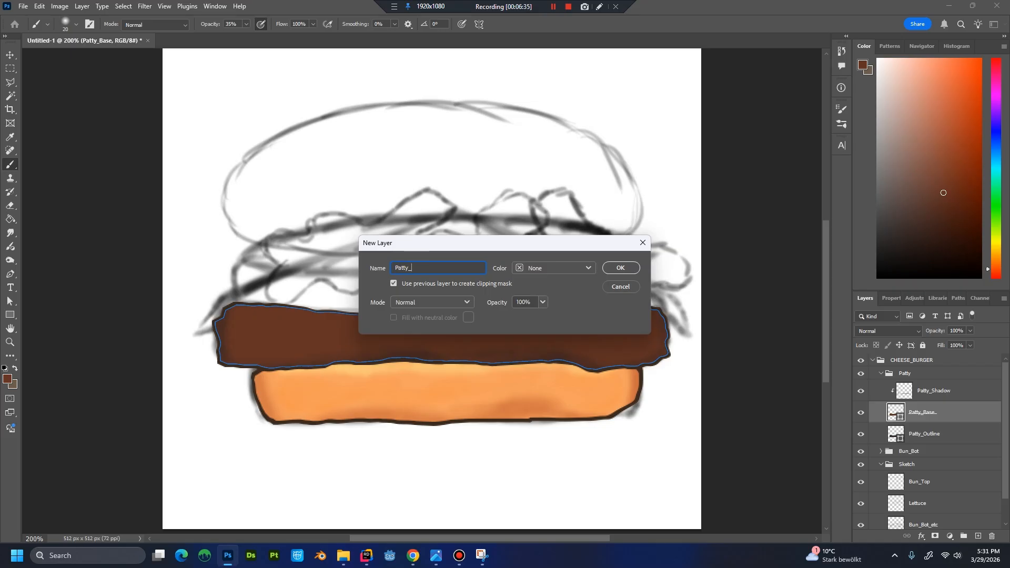
type("Patty_Highlight")
key("Return")
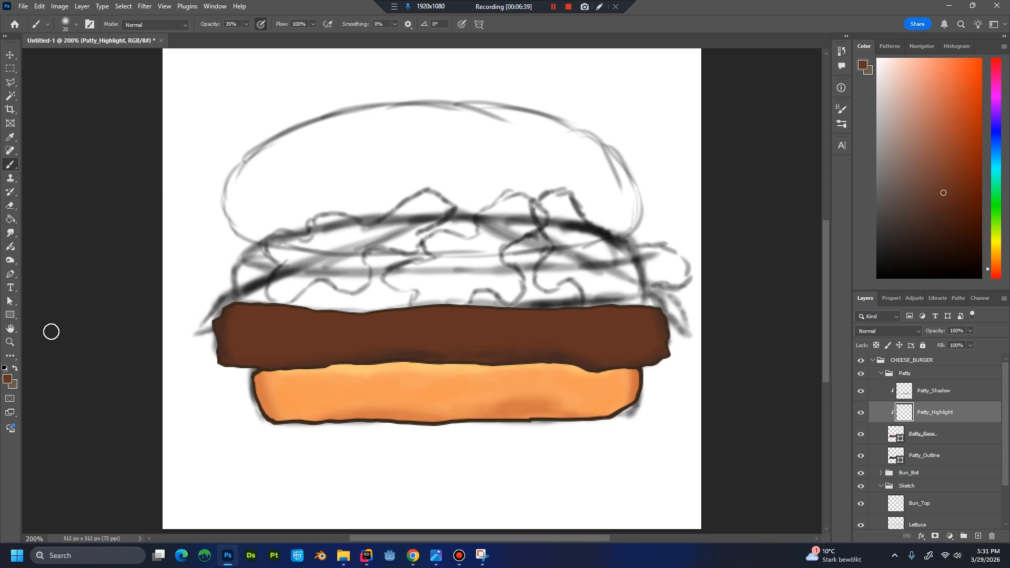
Set the foreground colour to #a9745b and paint soft highlights along the patty's upper edge and both upper corners.
left_click(7, 378)
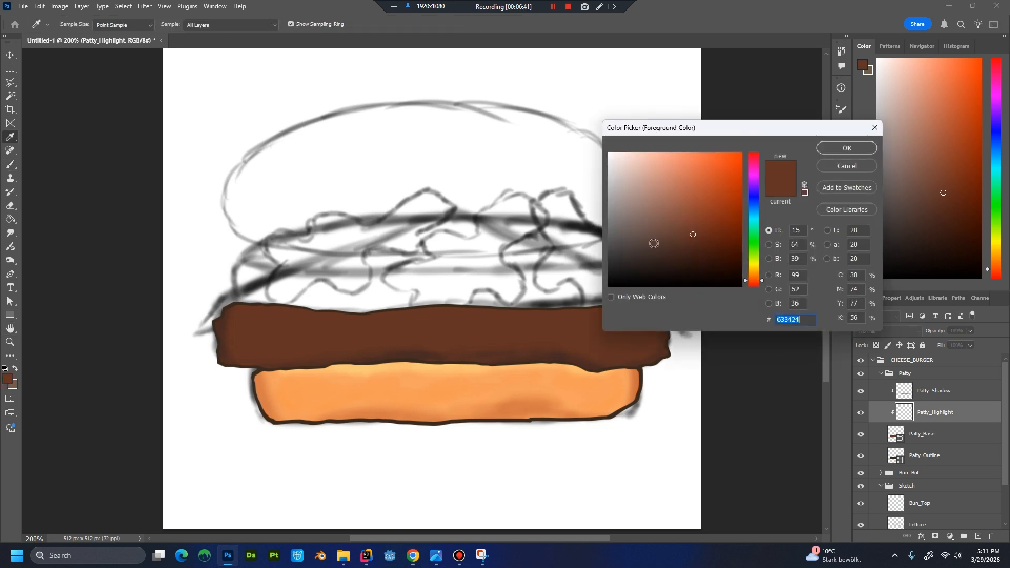
type("a9745b")
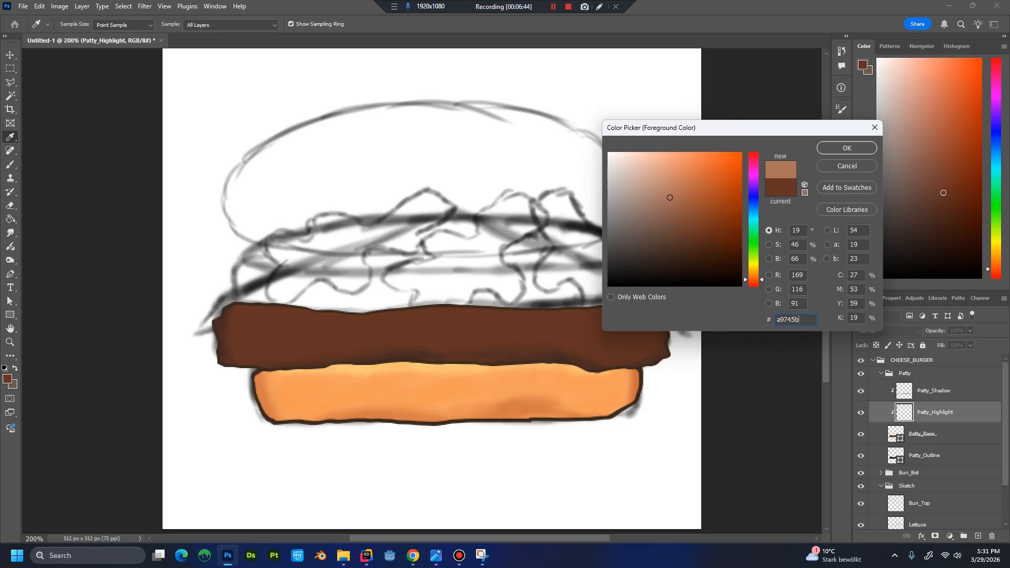
key("Return")
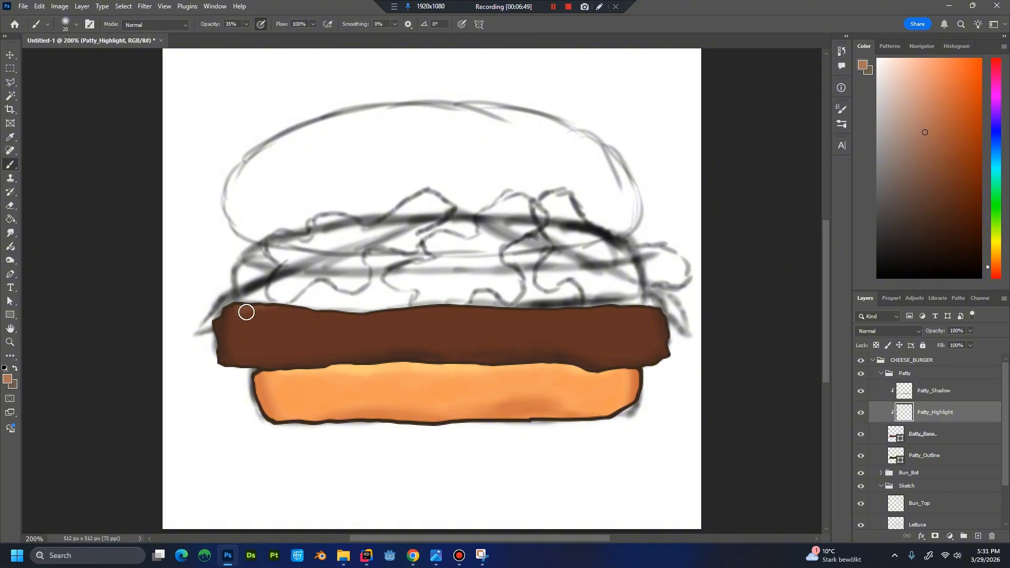
mouse_move(230, 318)
left_mouse_down()
mouse_move(275, 307)
mouse_move(250, 323)
mouse_move(267, 310)
mouse_move(258, 311)
mouse_move(320, 299)
mouse_move(259, 309)
mouse_move(289, 306)
left_mouse_up()
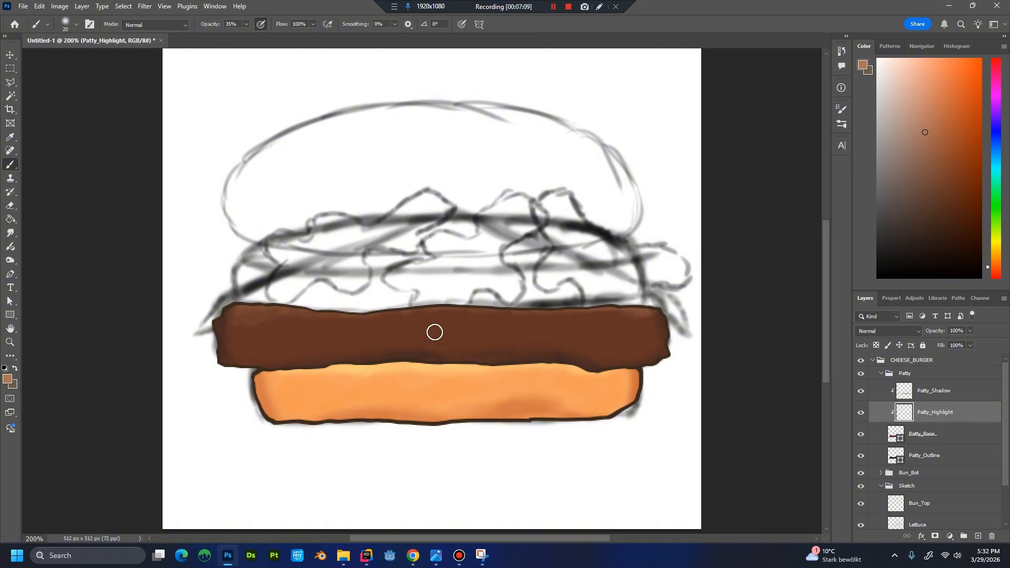
left_click(77, 25)
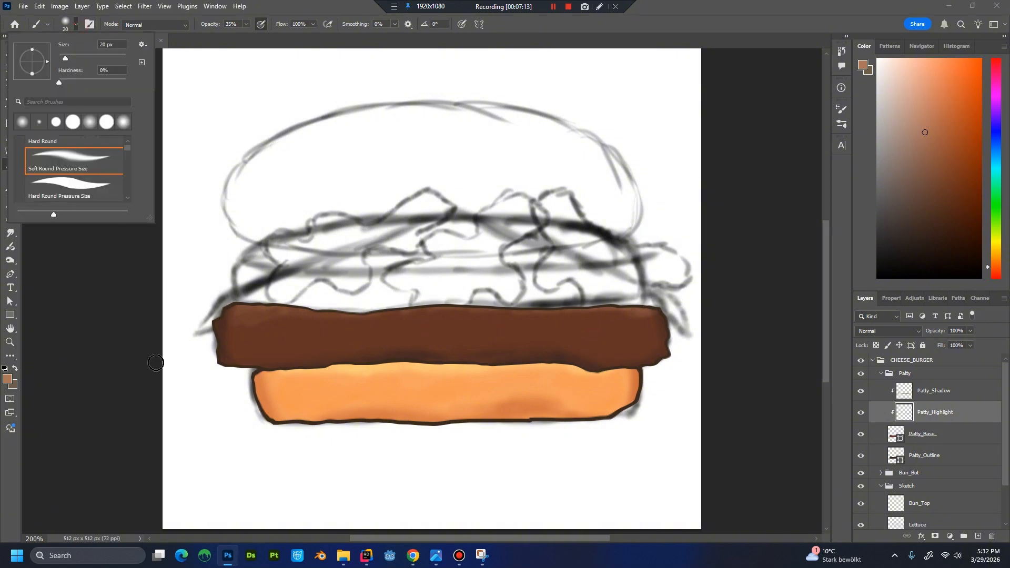
left_click(121, 346)
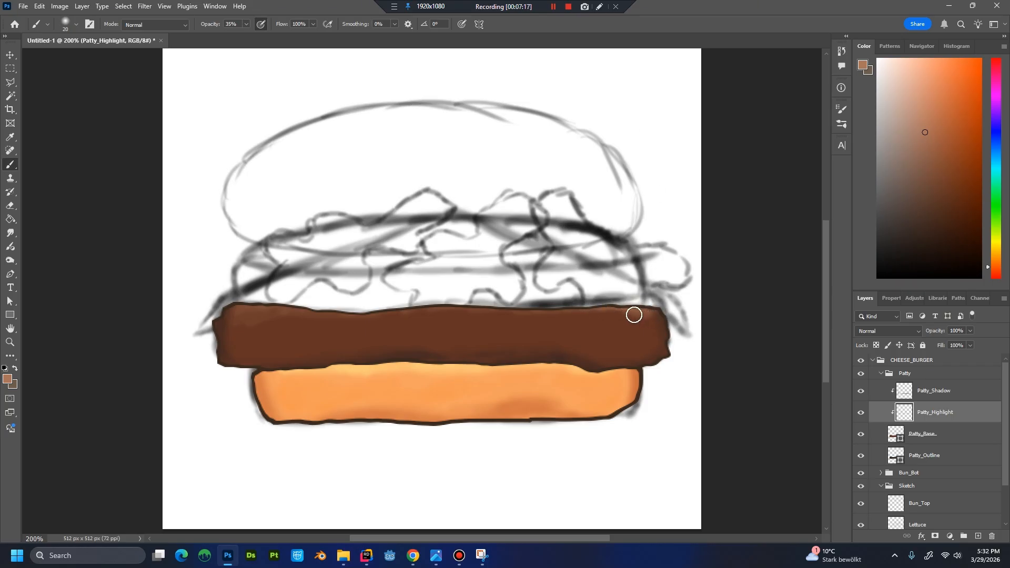
left_click_drag(645, 318, 634, 315)
left_click_drag(233, 316, 261, 316)
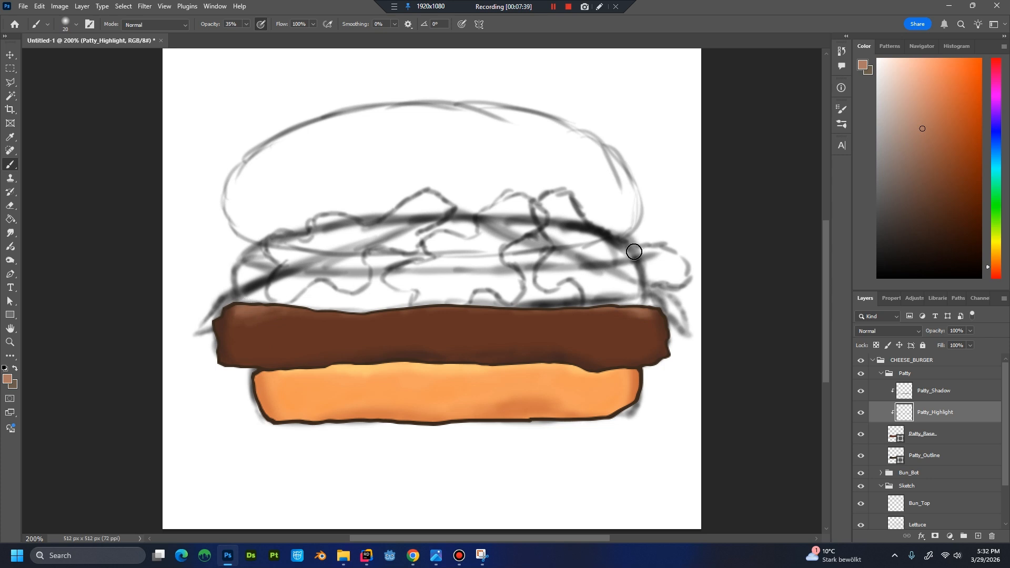
Blend the patty highlights using colours sampled from the patty's brown and the highlight at its upper-left corner.
key("alt")
left_click(262, 336, "alt")
key("ctrl+minus")
key("ctrl+minus")
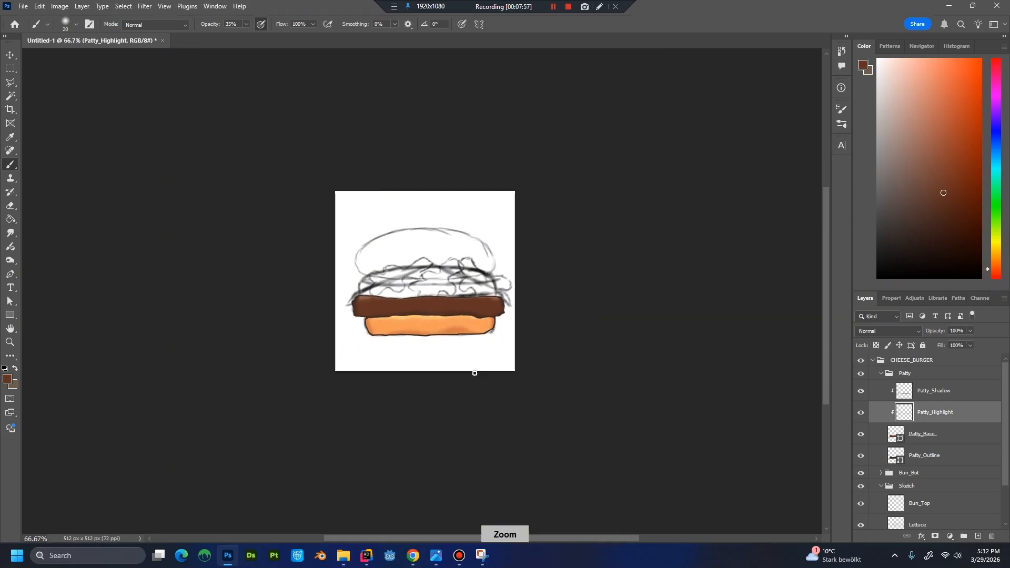
key("ctrl+plus")
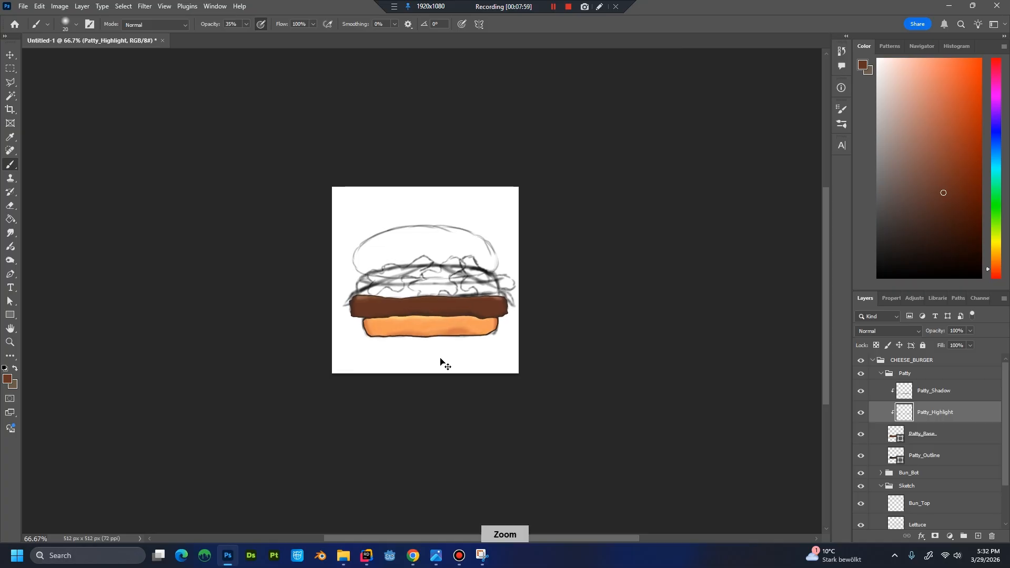
key("ctrl+plus")
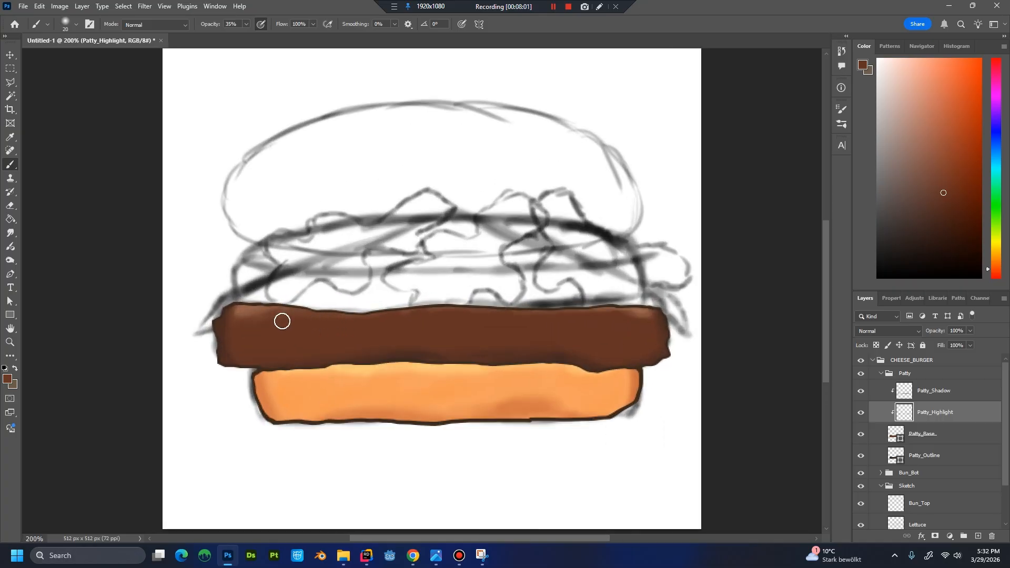
left_click(247, 321, "alt")
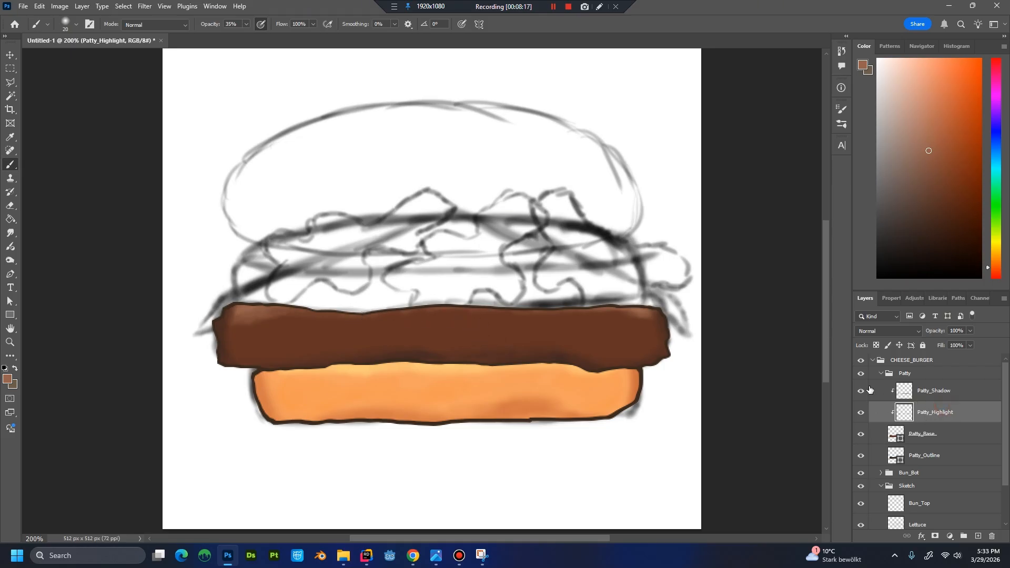
key("ctrl+shift+n")
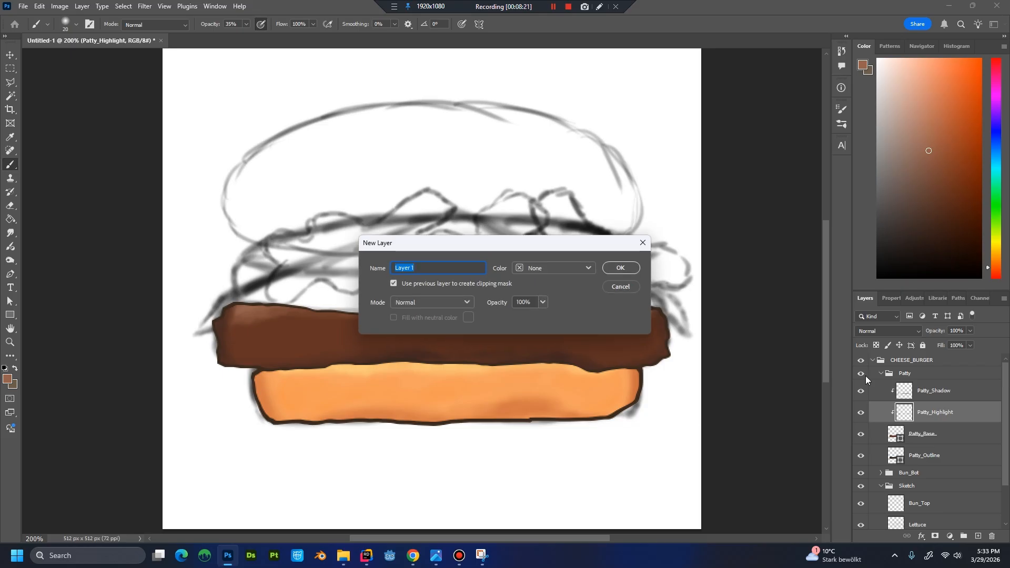
key("Escape")
key("ctrl+minus")
key("ctrl+minus")
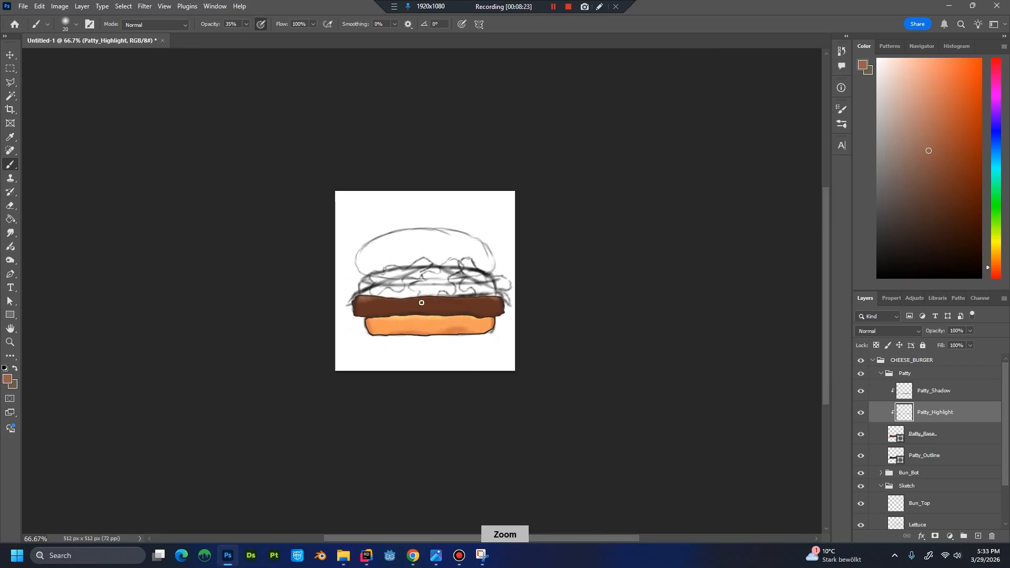
key("ctrl+plus")
key("ctrl+plus")
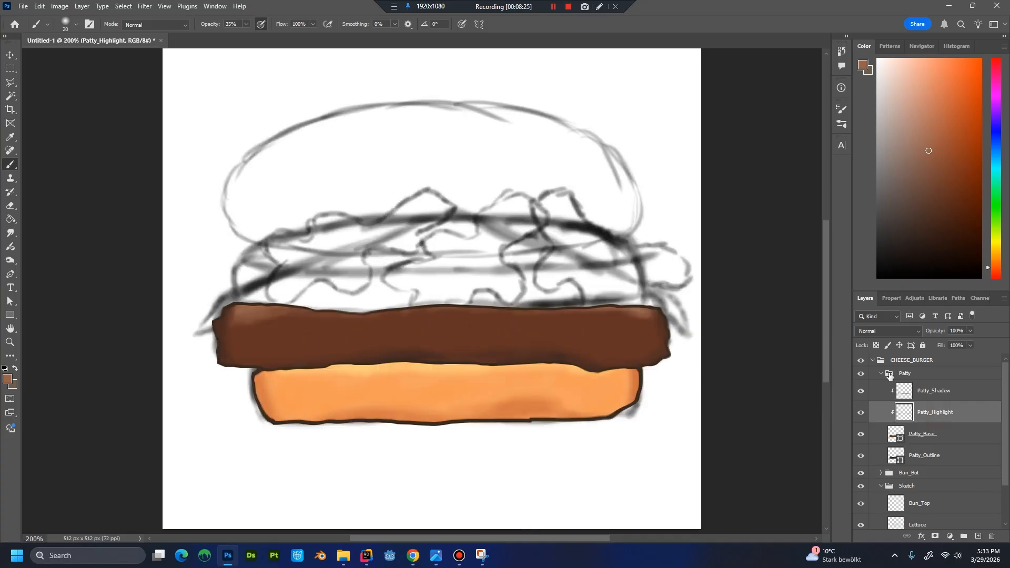
Create a clipped layer named Patty_ColorVar and place it between Patty_Highlight and Patty_Base.
key("ctrl+shift+n")
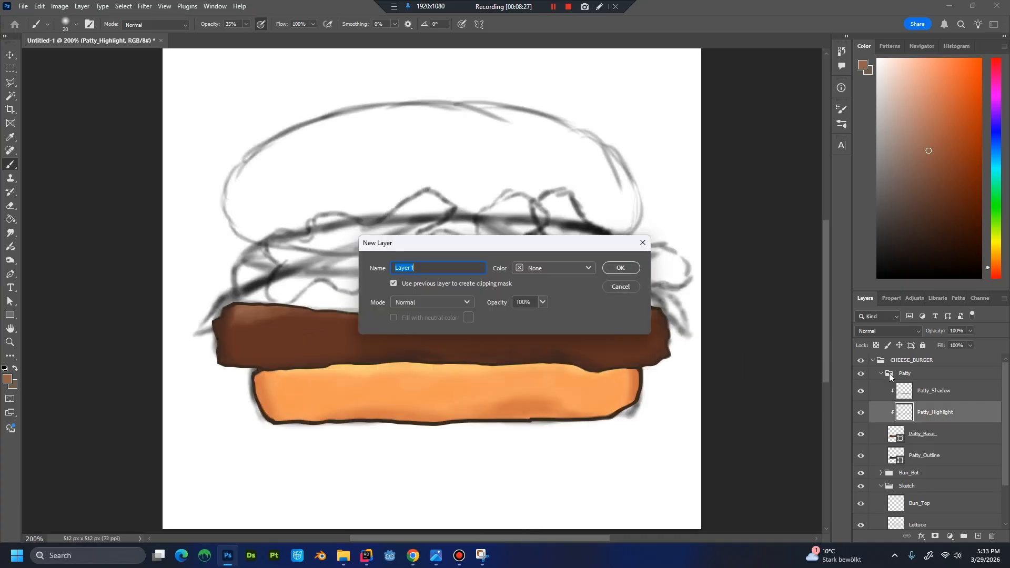
type("Patty_ColorVar")
key("Return")
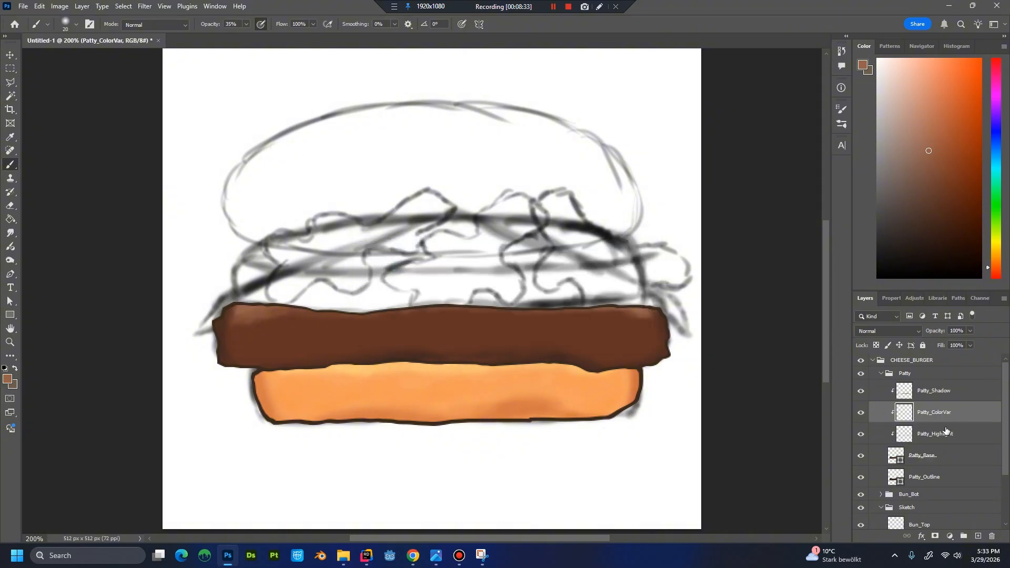
left_click_drag(941, 420, 940, 441)
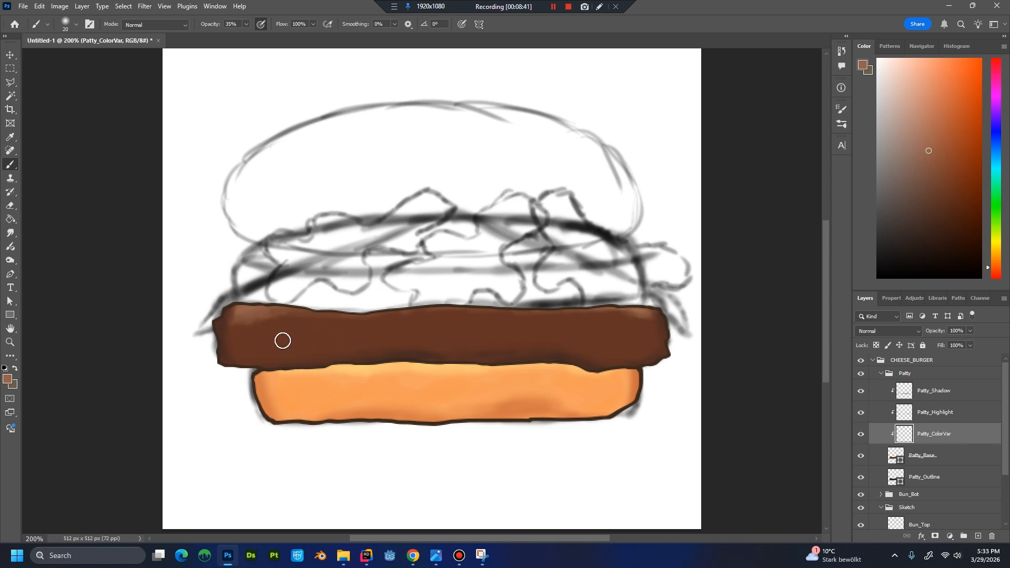
Paint soft, darker reddish-brown colour variation across the left part of the patty on Patty_ColorVar, using browns sampled from the patty.
left_click(290, 377, "alt")
left_click(293, 342, "alt")
mouse_move(248, 341)
left_mouse_down()
mouse_move(278, 336)
mouse_move(265, 349)
mouse_move(254, 338)
mouse_move(271, 328)
mouse_move(287, 354)
mouse_move(277, 358)
mouse_move(304, 355)
mouse_move(242, 348)
mouse_move(278, 343)
mouse_move(275, 331)
mouse_move(353, 347)
left_mouse_up()
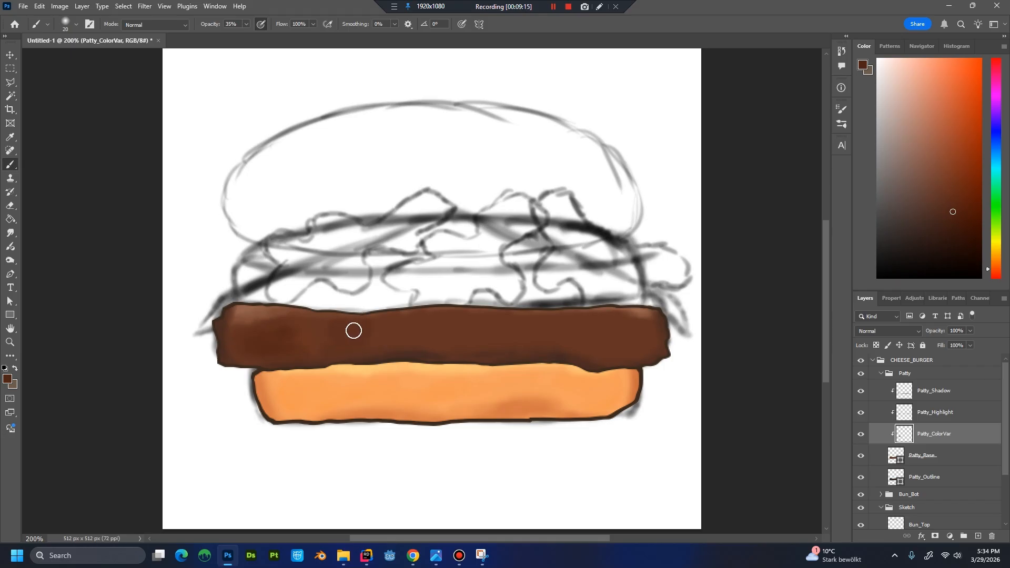
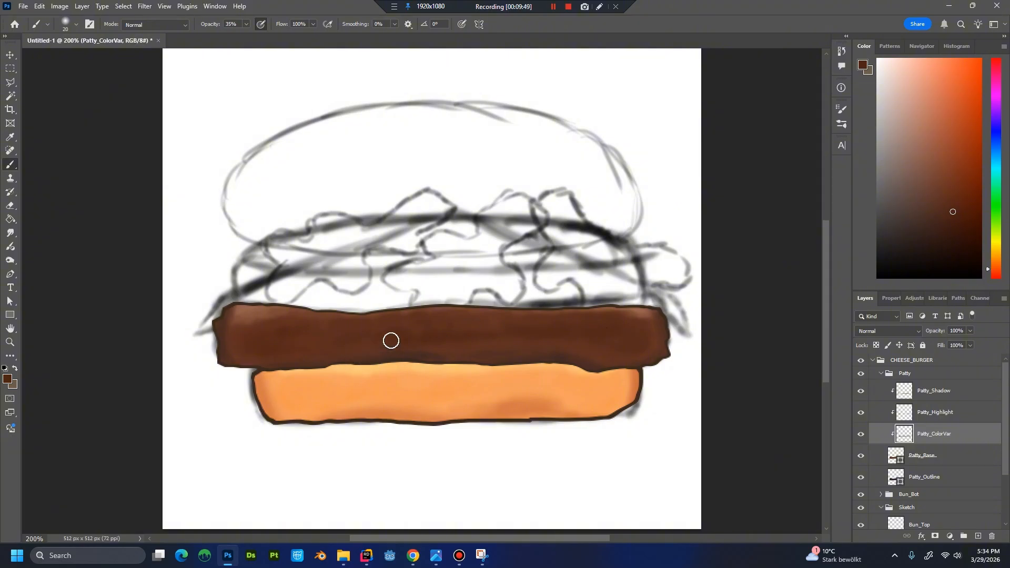
Paint soft reddish-brown colour variation across the middle of the patty on Patty_ColorVar, using a brown sampled from the patty's centre.
key("ctrl+minus")
key("ctrl+minus")
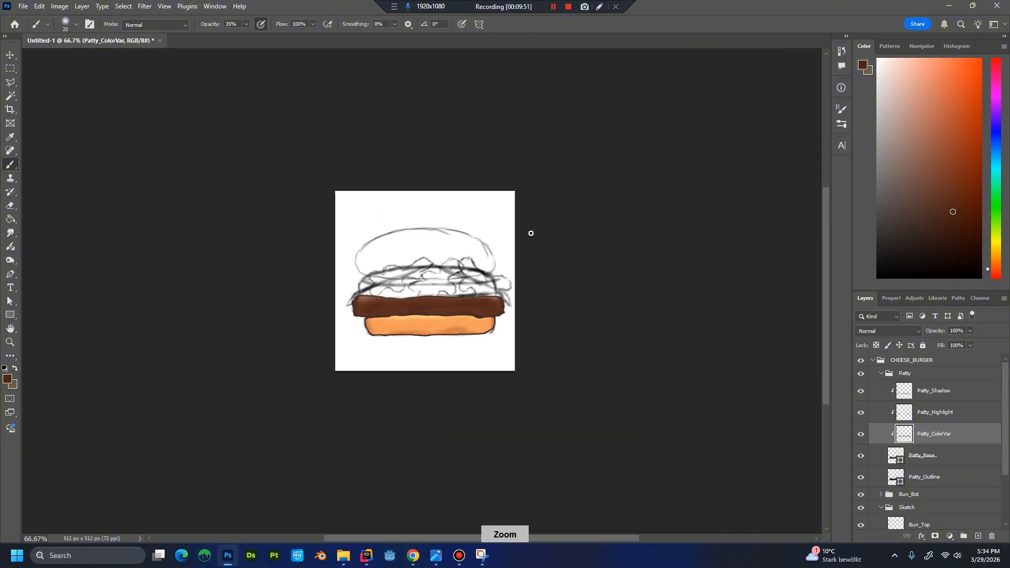
key("ctrl+plus")
key("ctrl+plus")
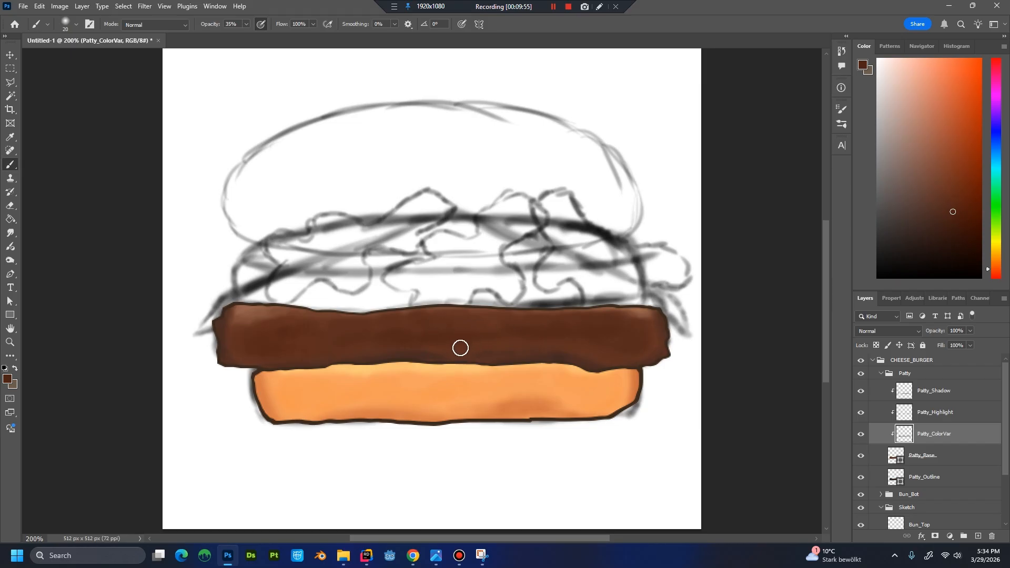
key("alt")
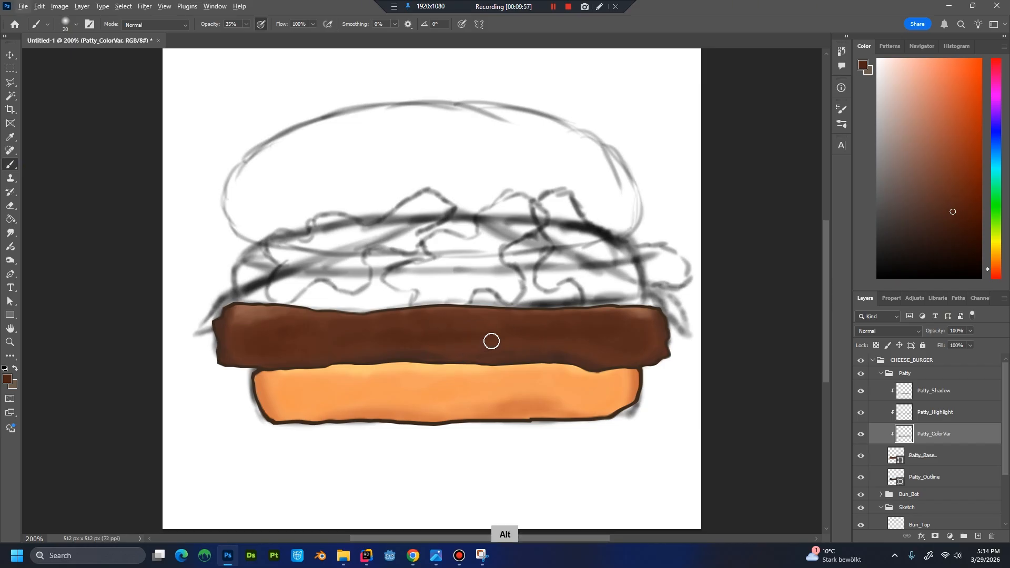
left_click(476, 340, "alt")
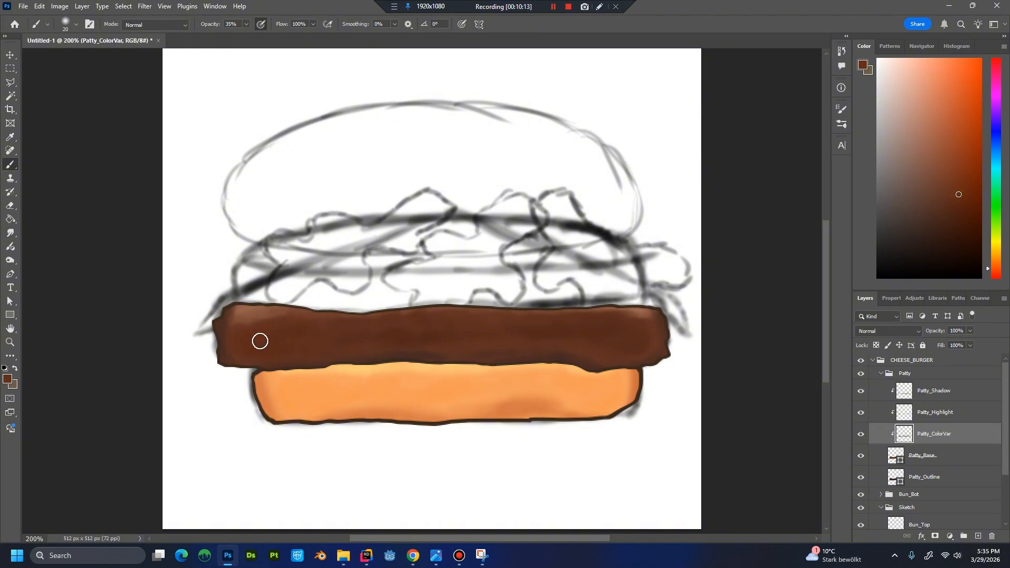
Reduce the brush size and blend small patches of sampled browns across the patty's right, left and middle areas on Patty_ColorVar.
key("bracketleft")
left_click(549, 332, "alt")
left_click_drag(525, 333, 527, 332)
left_click(529, 331, "alt")
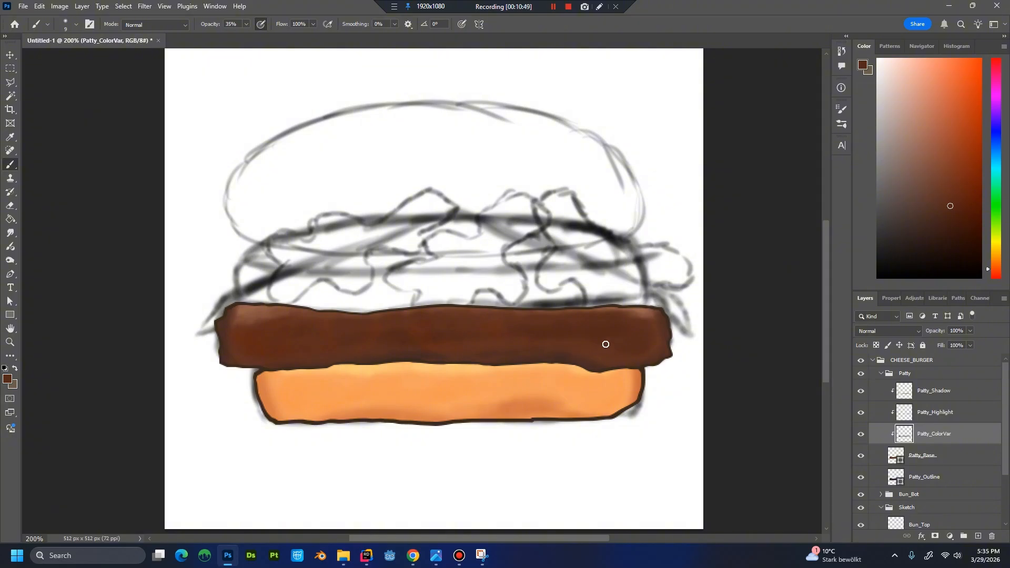
left_click(355, 341, "alt")
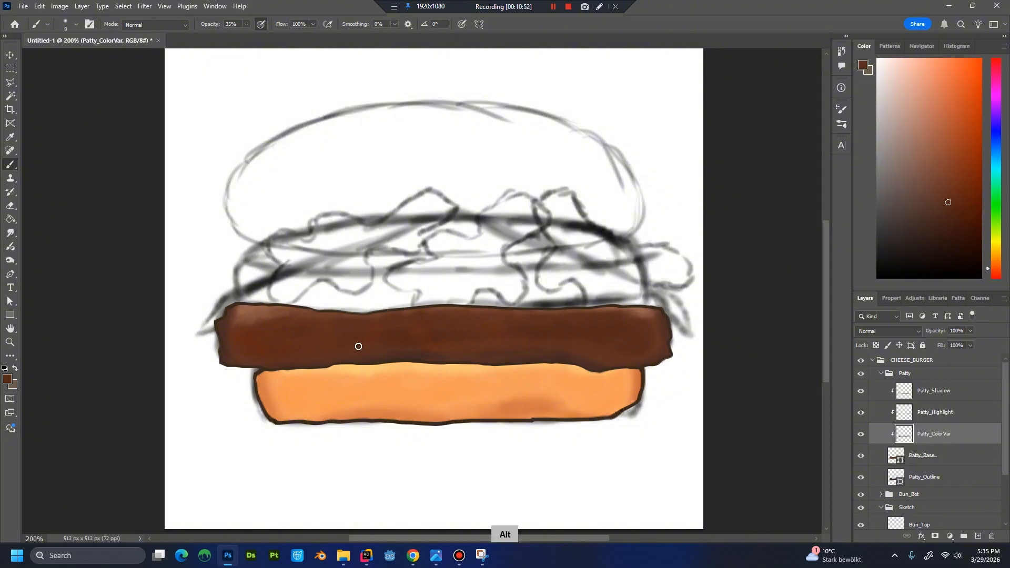
left_click(390, 355, "alt")
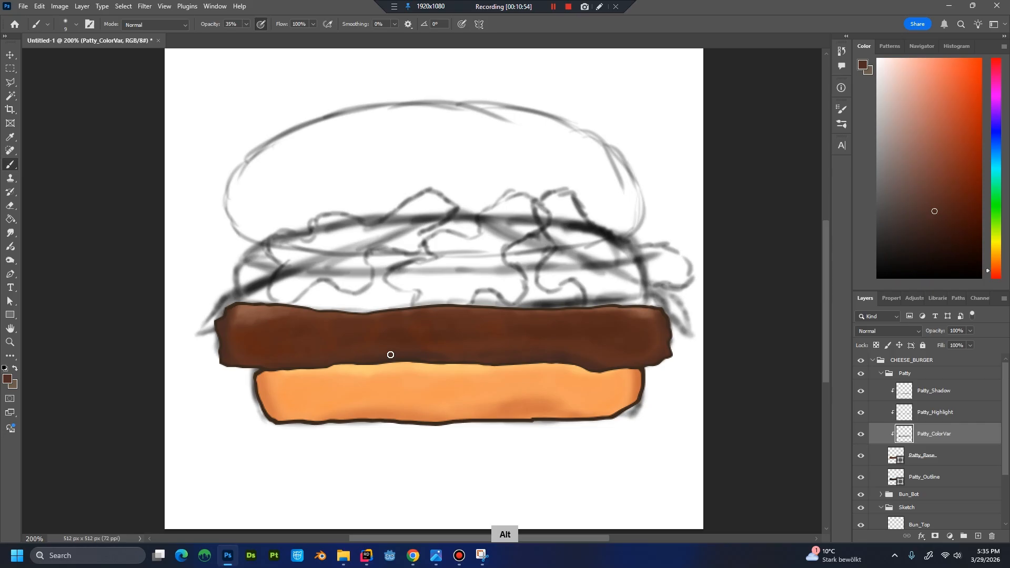
left_click(457, 345, "alt")
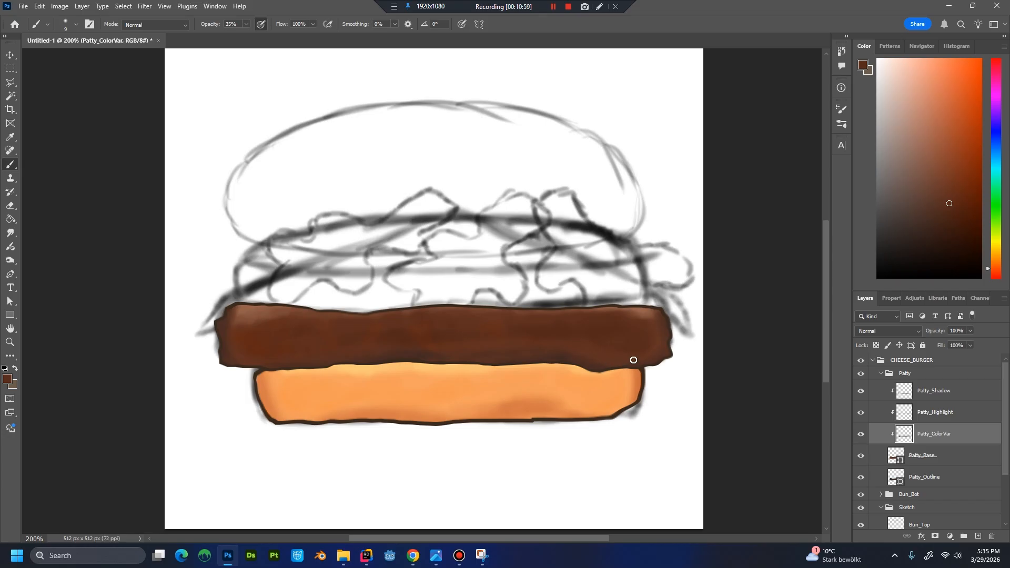
Check the patty's colour variation at reduced and enlarged views, and collapse the Patty layer group.
scroll(572, 227, "down", 4)
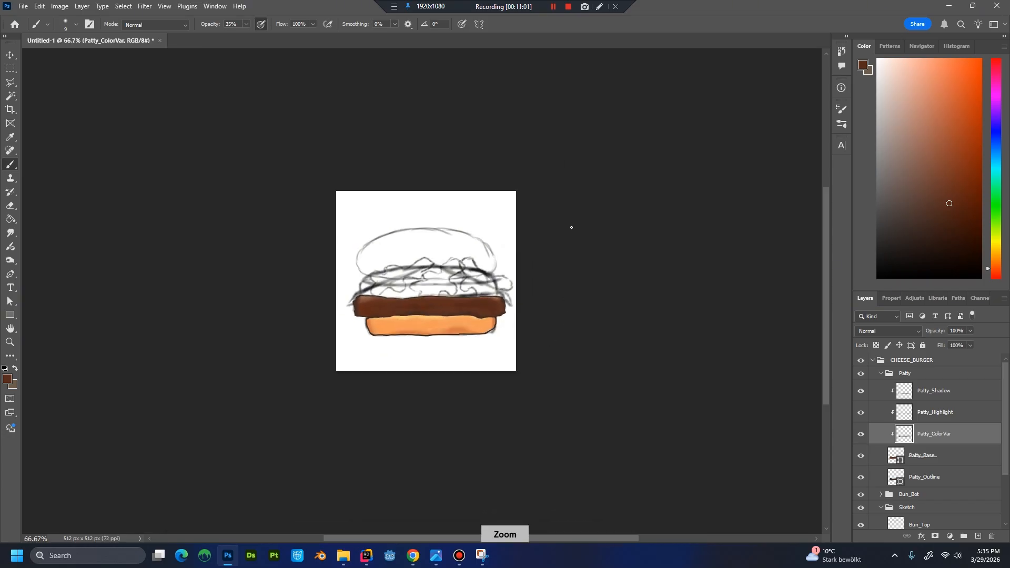
scroll(476, 332, "up", 3)
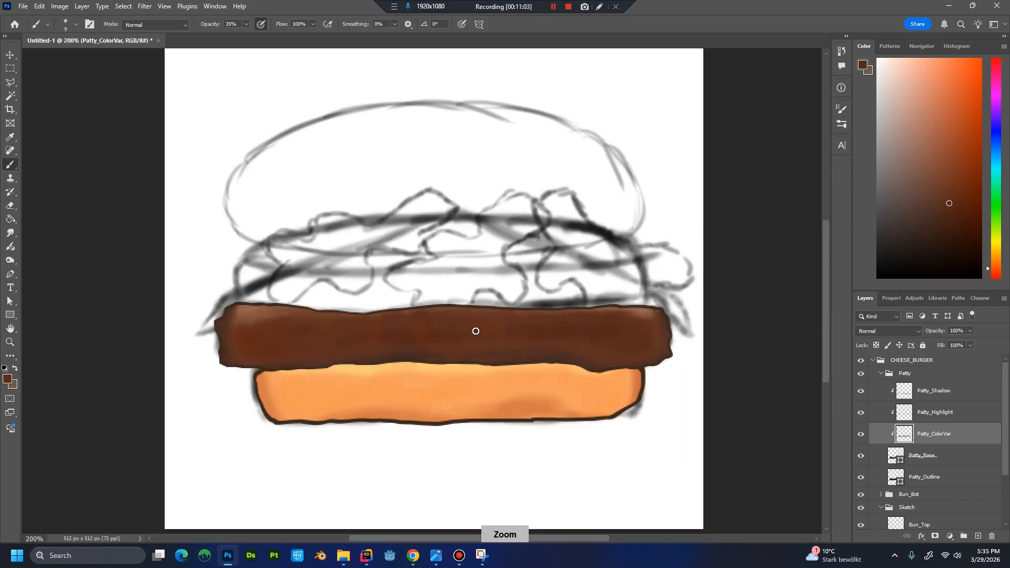
scroll(480, 338, "down", 2)
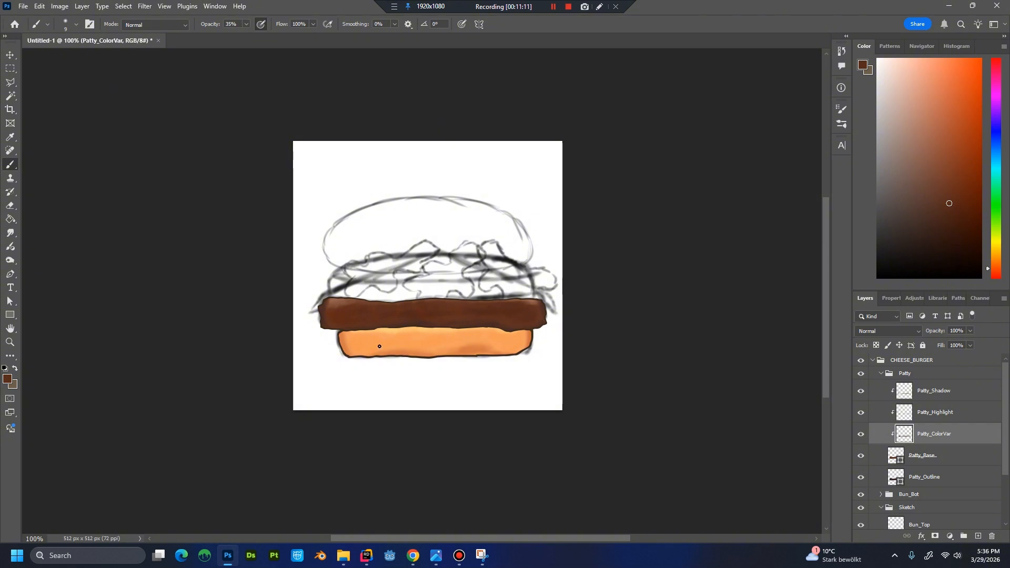
scroll(494, 351, "down", 1)
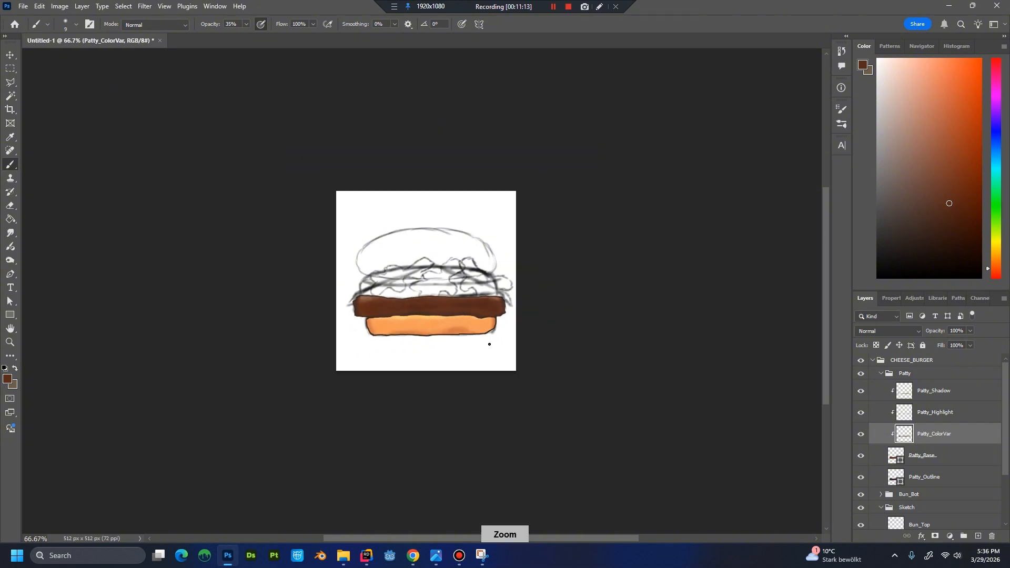
key("ctrl+plus")
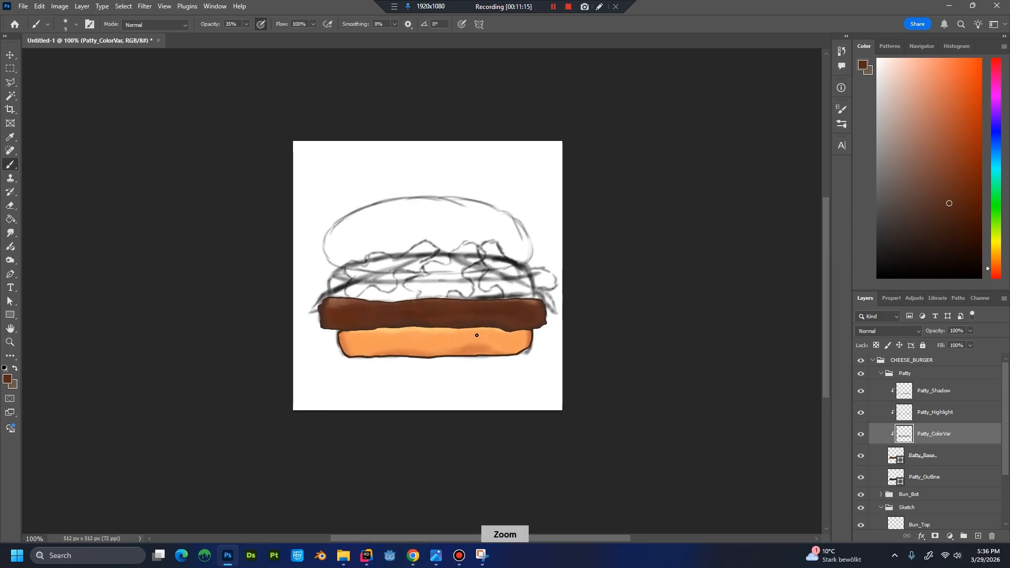
key("ctrl+plus")
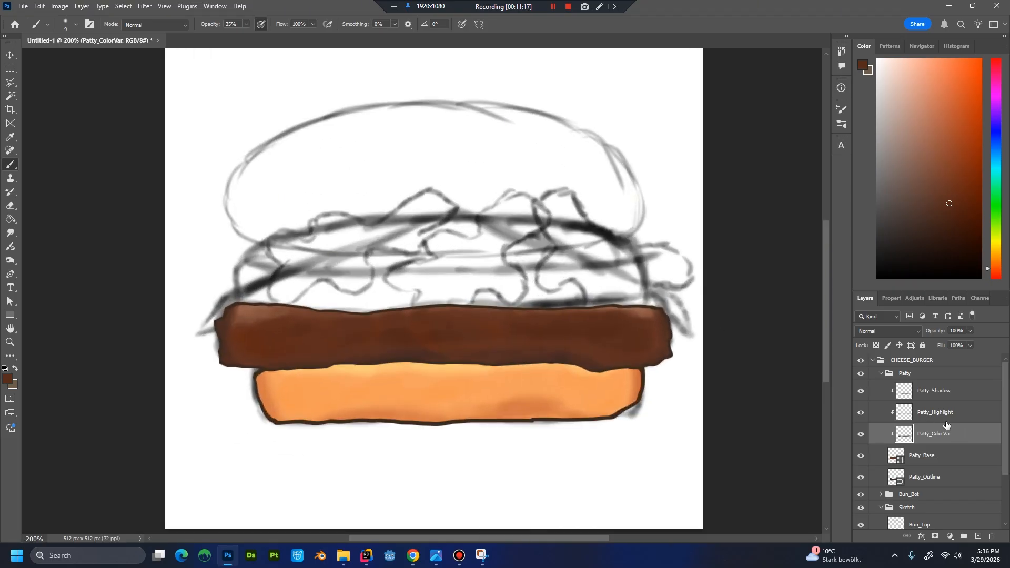
left_click(882, 373)
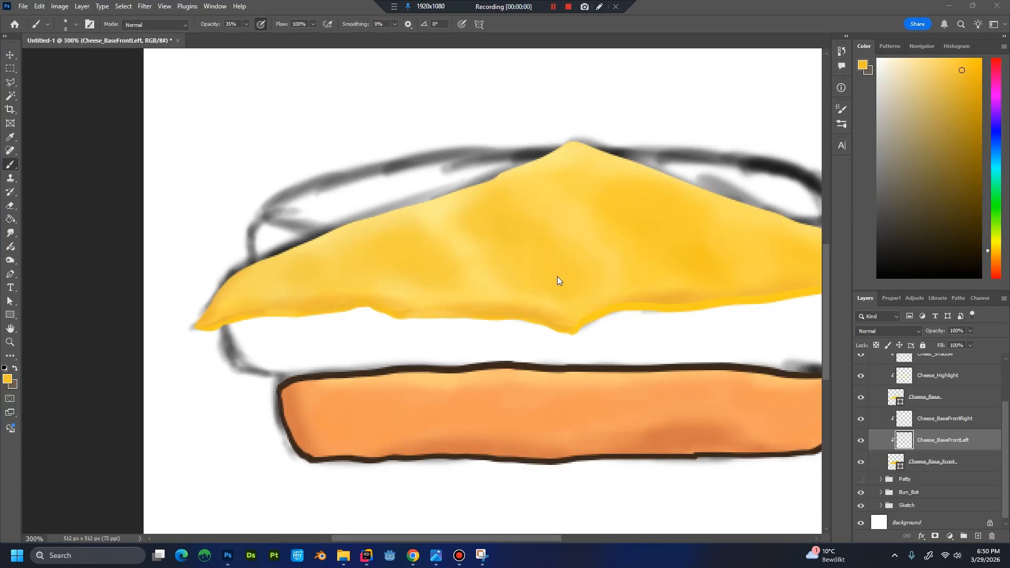
Blend the lower front edge of the cheese's left side on Cheese_BaseFrontLeft with a yellow sampled from the cheese.
left_click_drag(873, 426, 950, 441)
key("alt")
left_click(399, 306, "alt")
left_click_drag(399, 302, 395, 308)
key("ctrl+minus")
key("ctrl+minus")
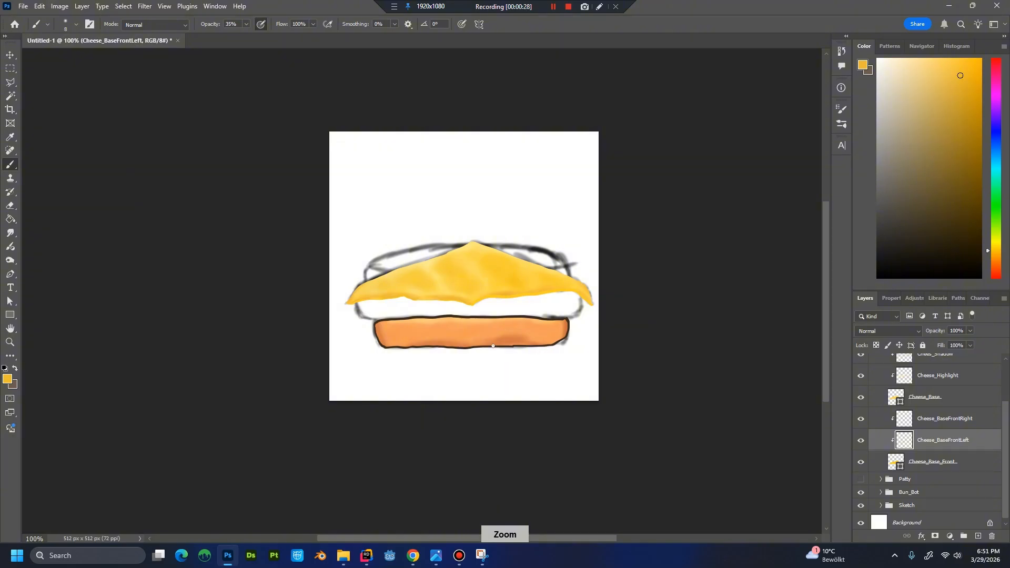
key("ctrl+plus")
key("ctrl+plus")
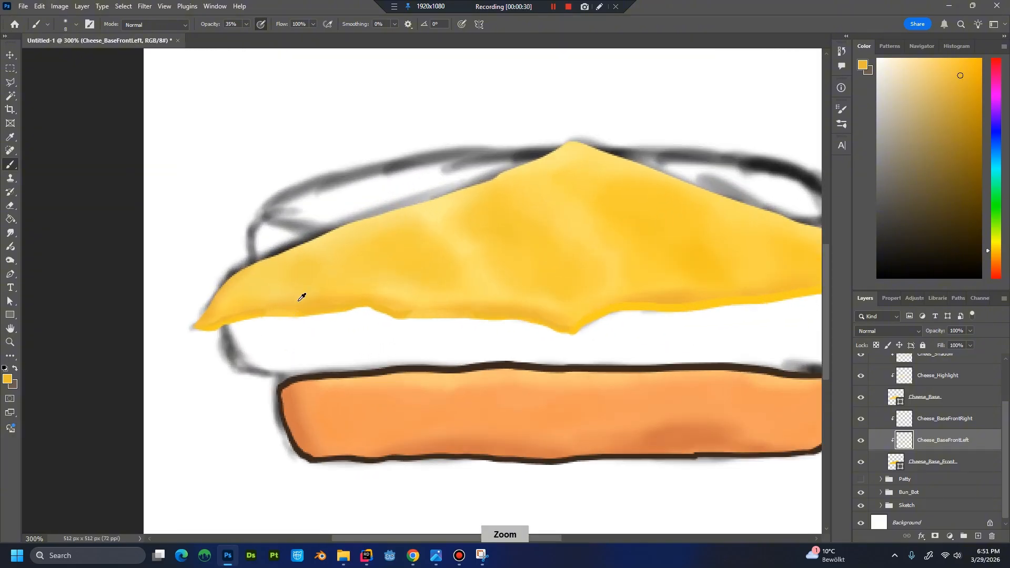
Sample a lighter yellow near the cheese's left tip and paint it along the tip's lower edge on Cheese_BaseFrontLeft.
left_click_drag(313, 301, 447, 298)
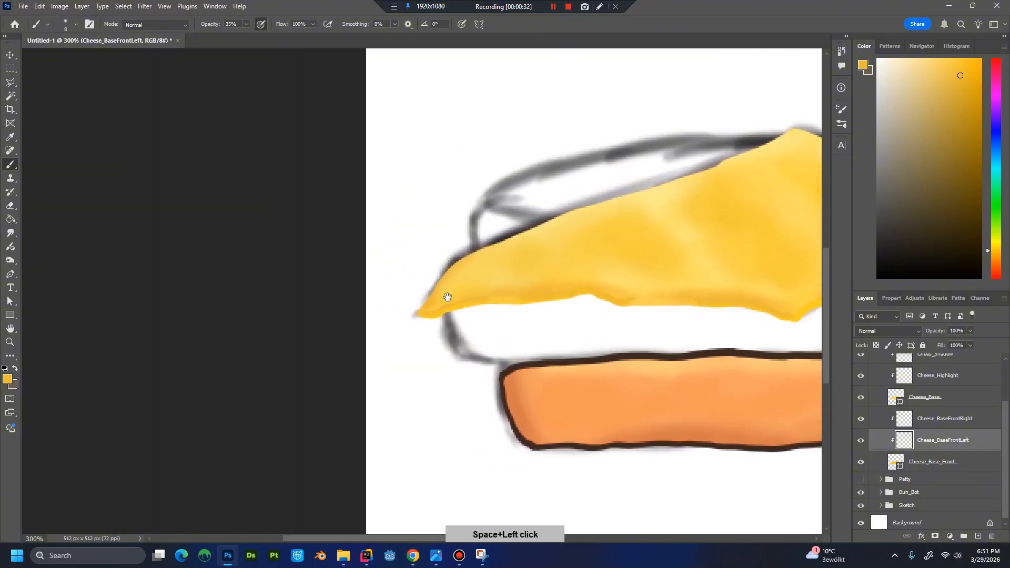
key("ctrl+plus")
key("ctrl+plus")
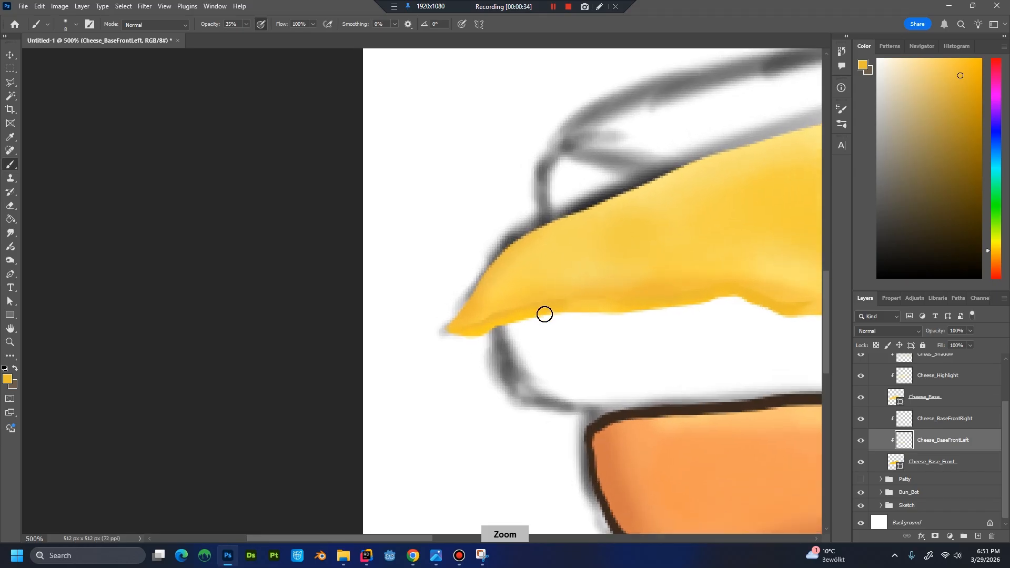
left_click(939, 459)
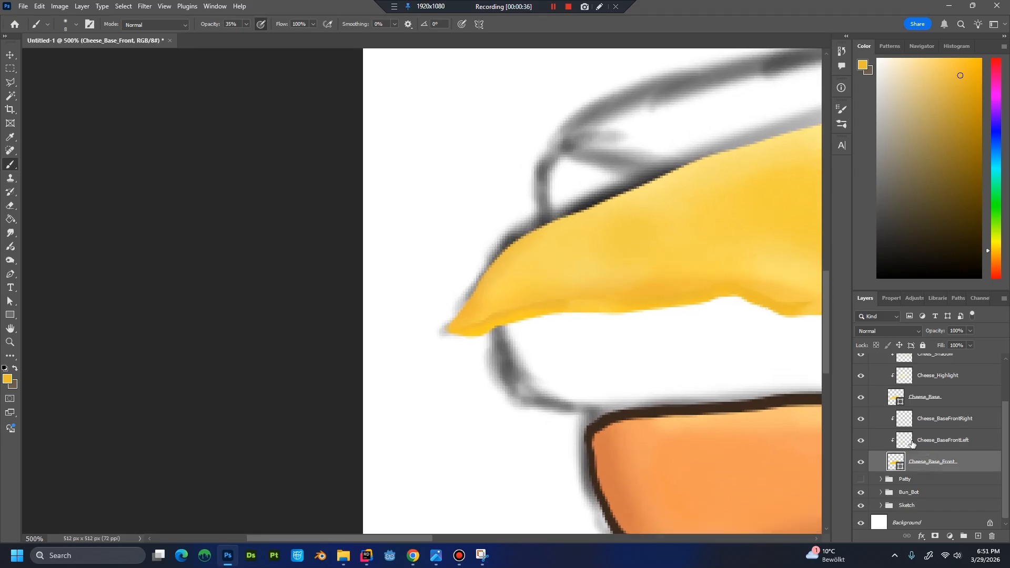
key("alt")
left_click(510, 298, "alt")
left_click(964, 440)
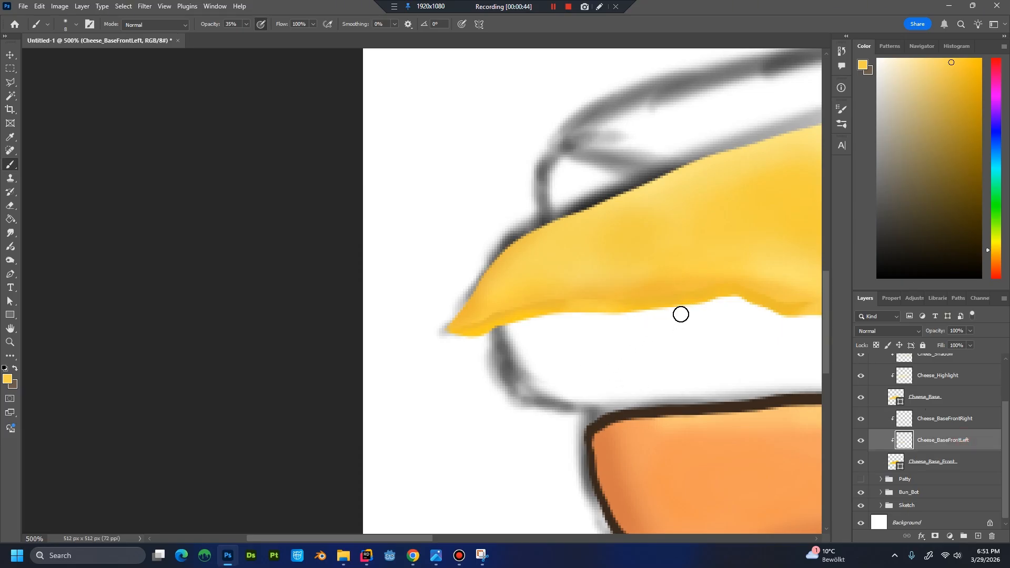
left_click_drag(552, 326, 430, 313)
mouse_move(569, 303)
left_mouse_down()
mouse_move(302, 331)
mouse_move(474, 320)
mouse_move(462, 317)
left_mouse_up()
Paint darker sampled yellow along the cheese's front edge from its centre point to the right tip on Cheese_BaseFrontRight.
left_click(942, 418)
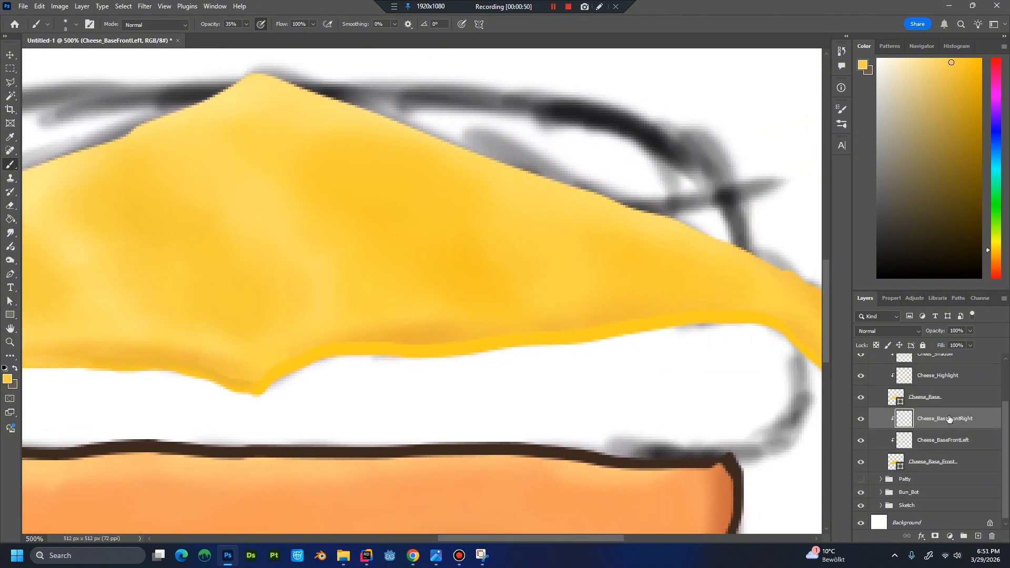
left_click(276, 359, "alt")
left_click(238, 384, "alt")
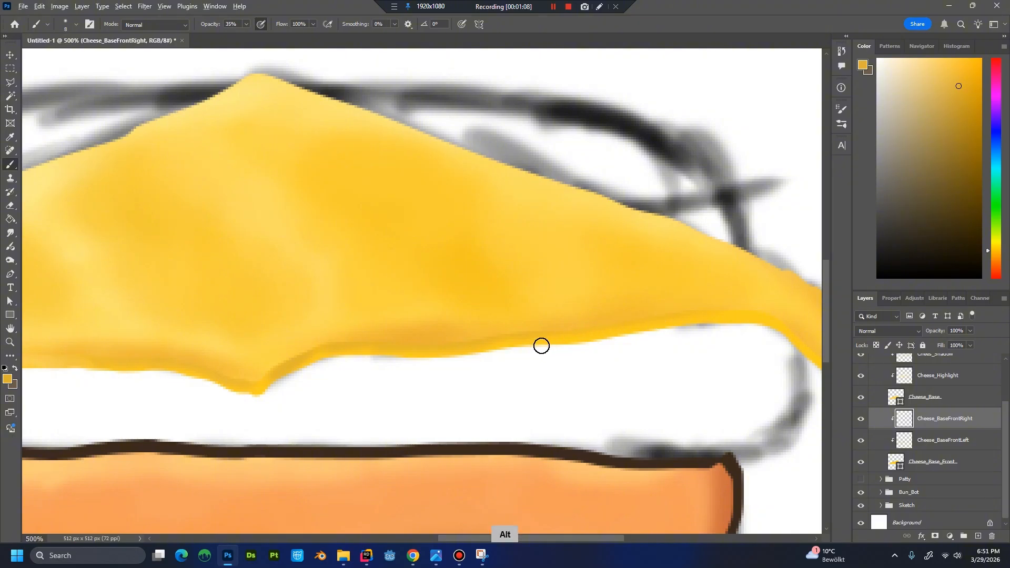
left_click_drag(568, 338, 473, 342)
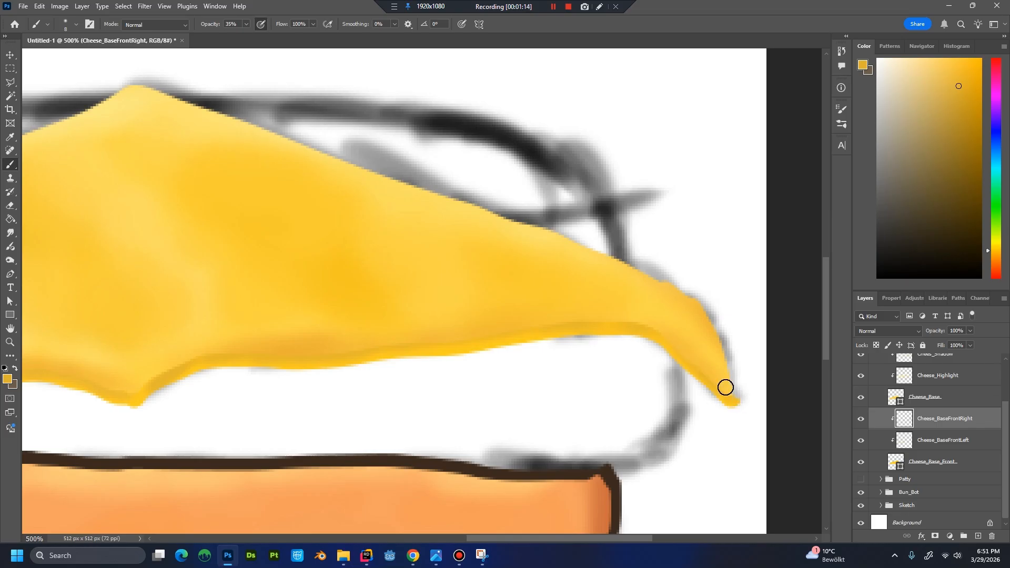
key("ctrl+minus")
key("ctrl+minus")
key("ctrl+minus")
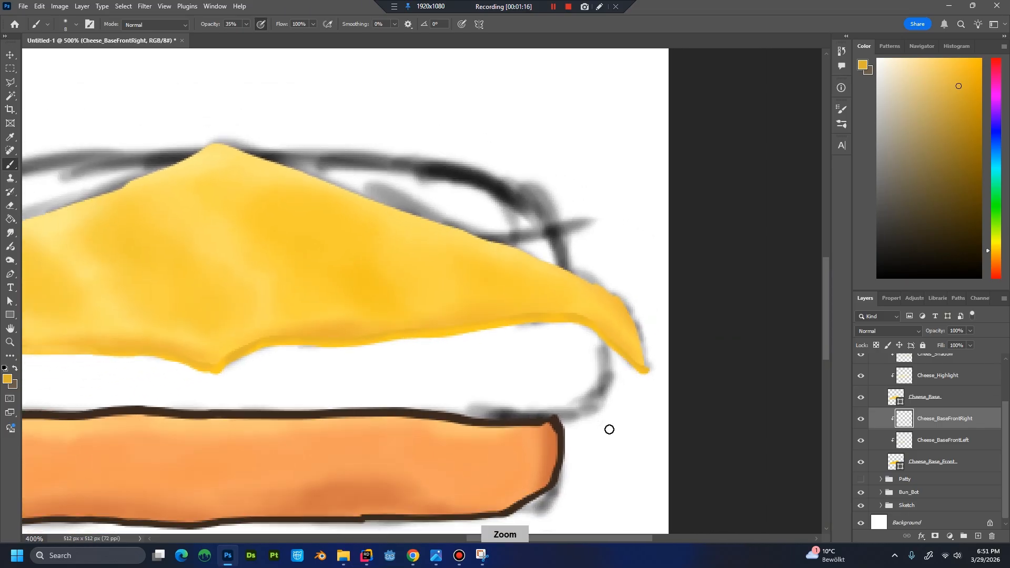
key("ctrl+minus")
key("ctrl+minus")
key("ctrl+minus")
Soften the front edge shading on the cheese's right side with a brighter yellow sampled from the cheese.
key("ctrl+plus")
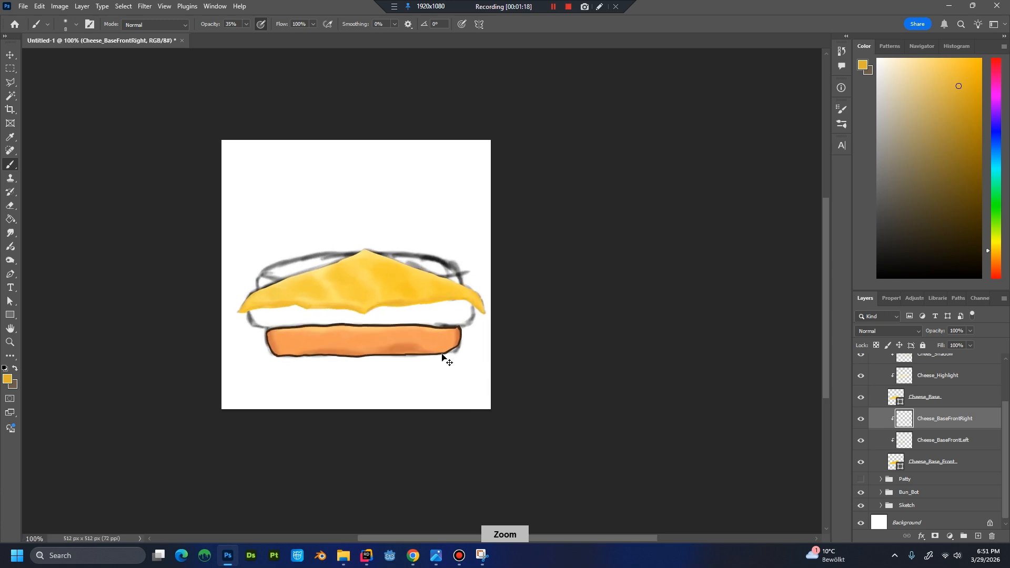
key("ctrl+plus")
key("ctrl+plus")
key("ctrl+plus")
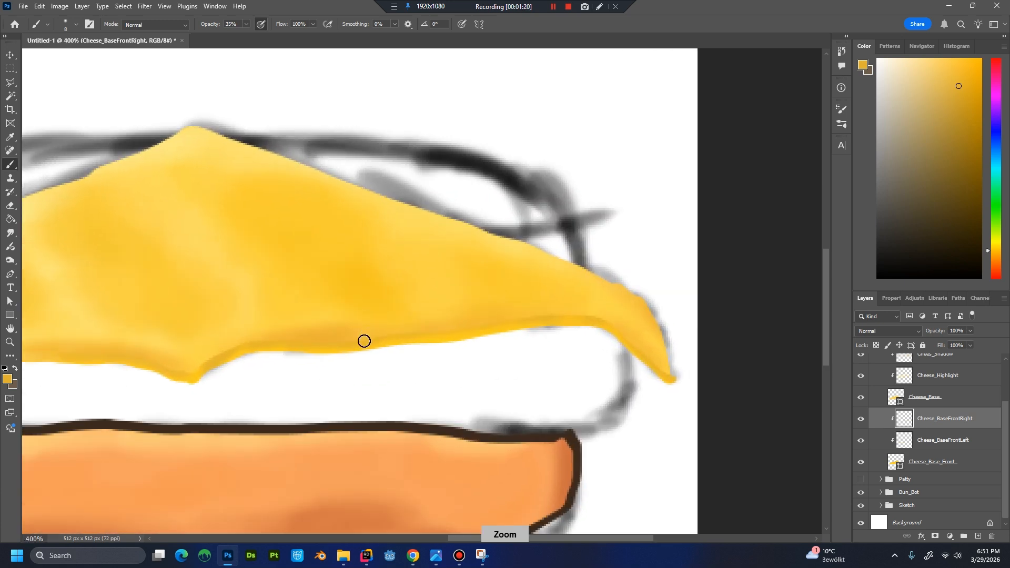
left_click_drag(439, 342, 575, 361)
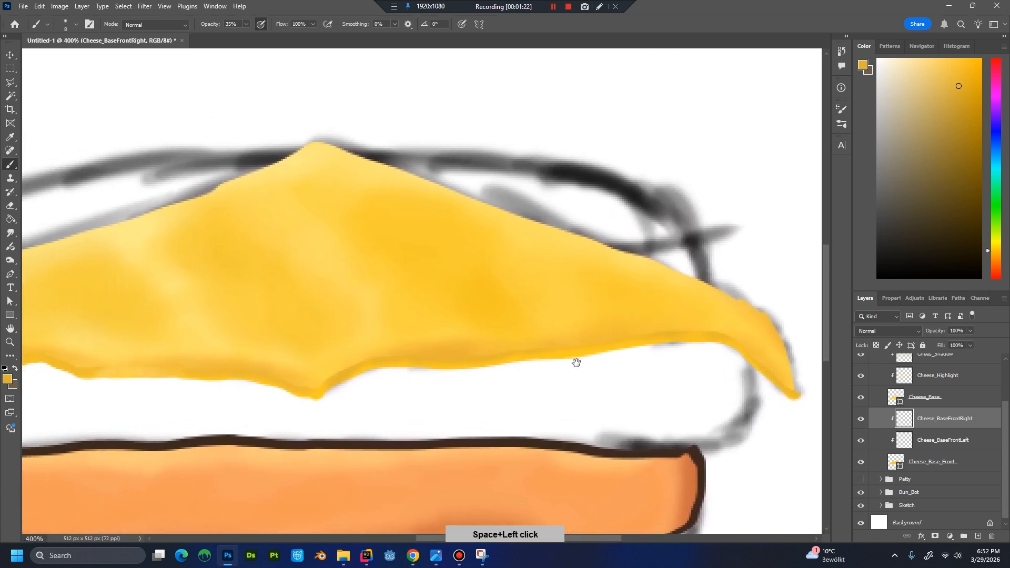
key("ctrl+plus")
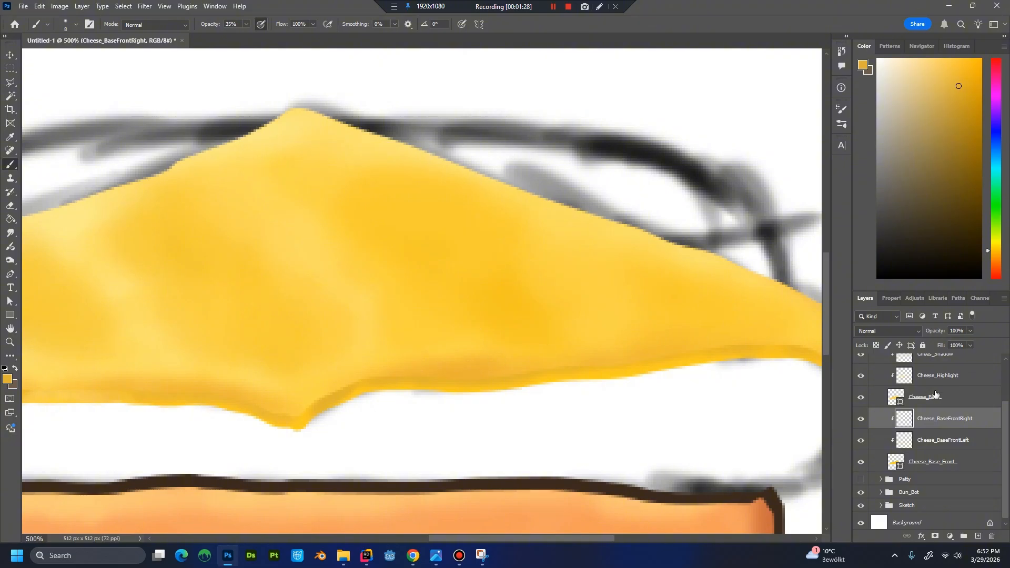
key("alt")
left_click(604, 313, "alt")
Examine the blended front edge of the cheese at several zoom levels.
key("ctrl+minus")
key("ctrl+minus")
key("ctrl+minus")
key("ctrl+minus")
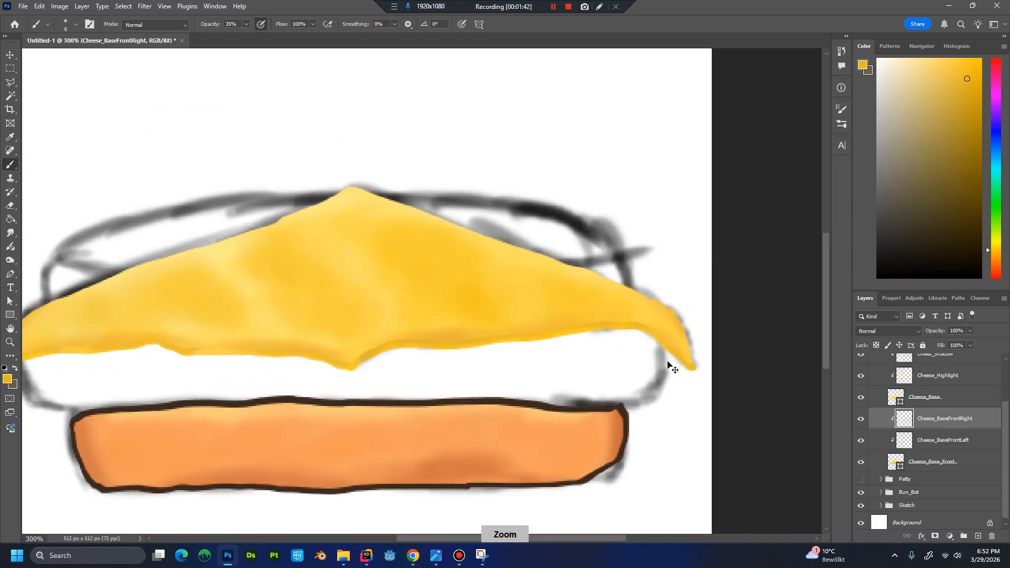
key("ctrl+plus")
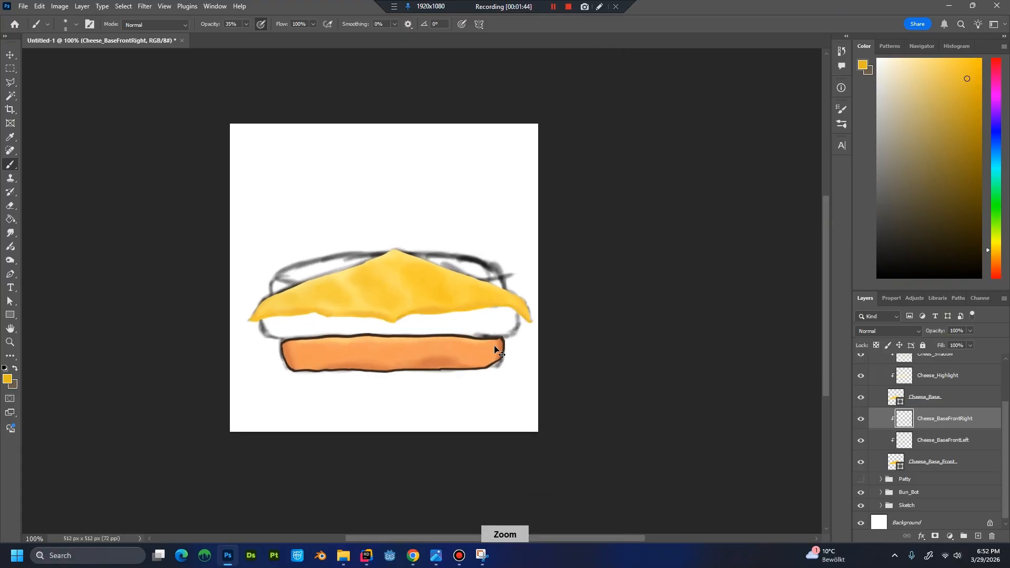
key("ctrl+plus")
key("ctrl+minus")
key("ctrl+minus")
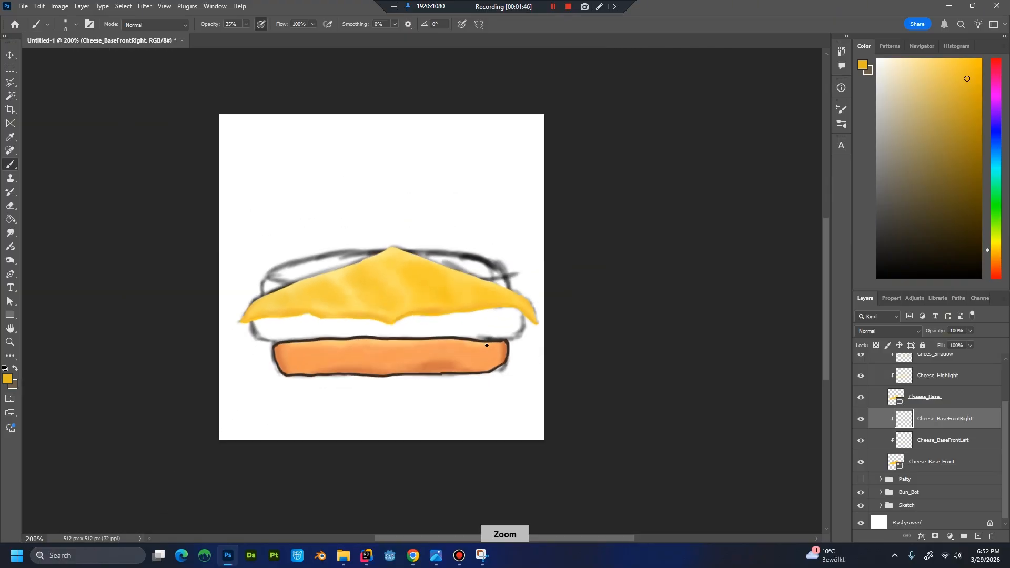
key("ctrl+plus")
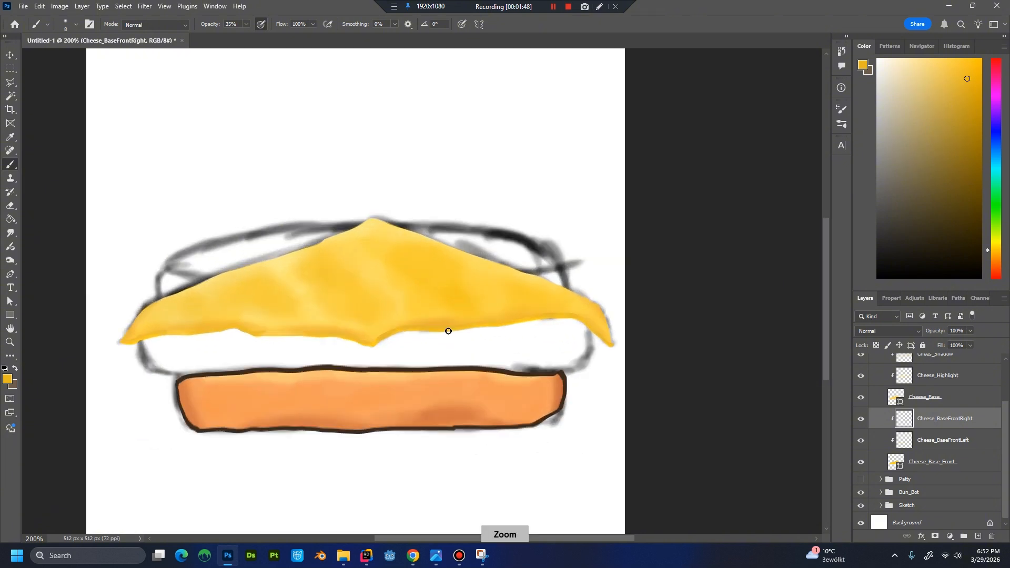
key("ctrl+minus")
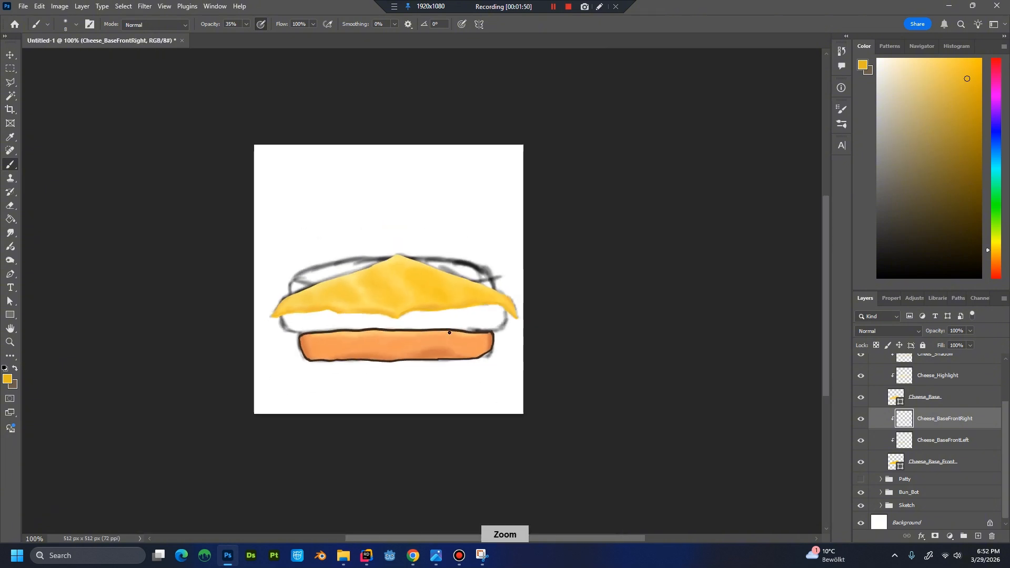
key("ctrl+plus")
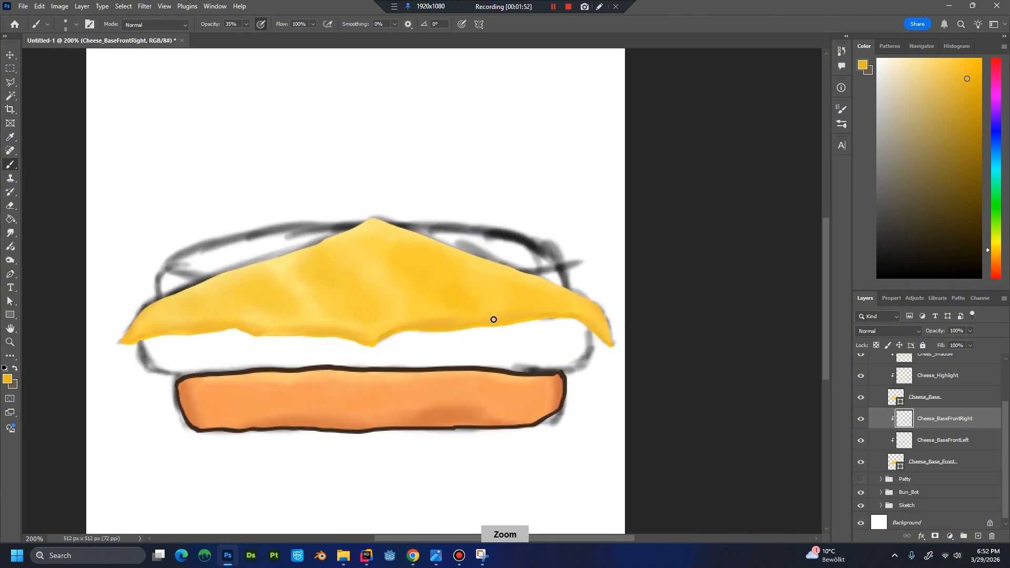
Select the Cheese layer group.
scroll(942, 415, "up", 3)
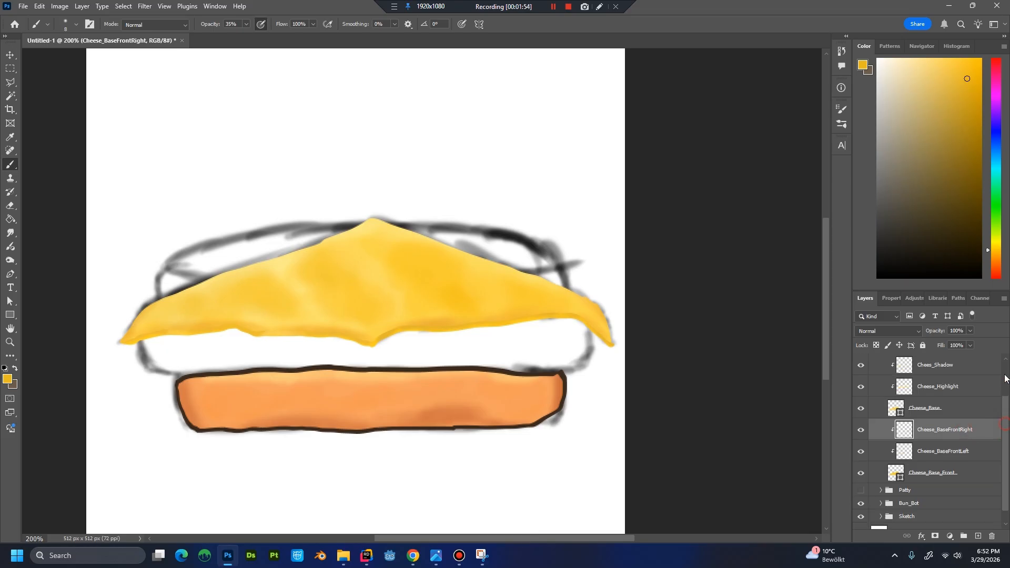
left_click(913, 375)
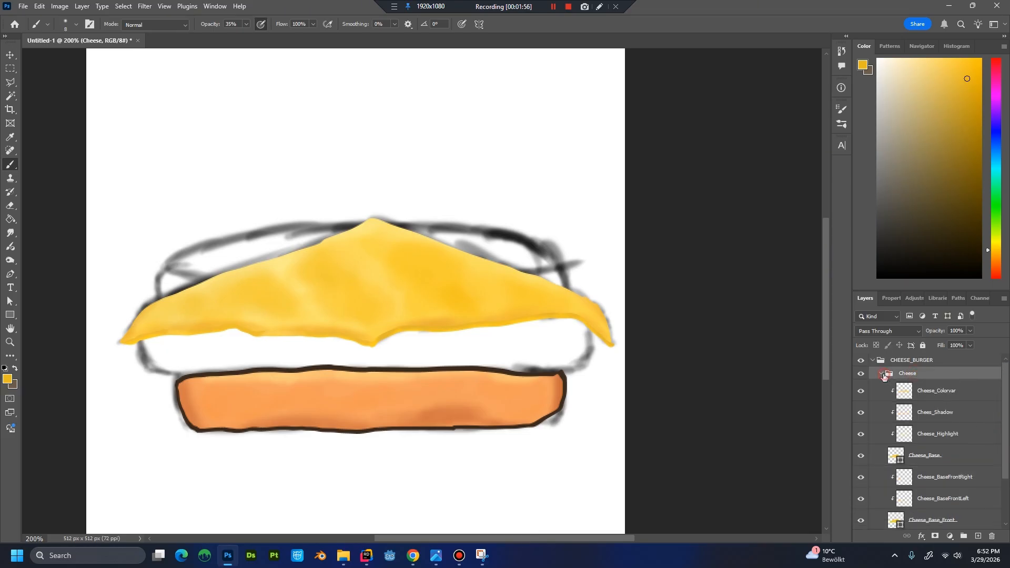
Collapse the Cheese layer group.
left_click(881, 373)
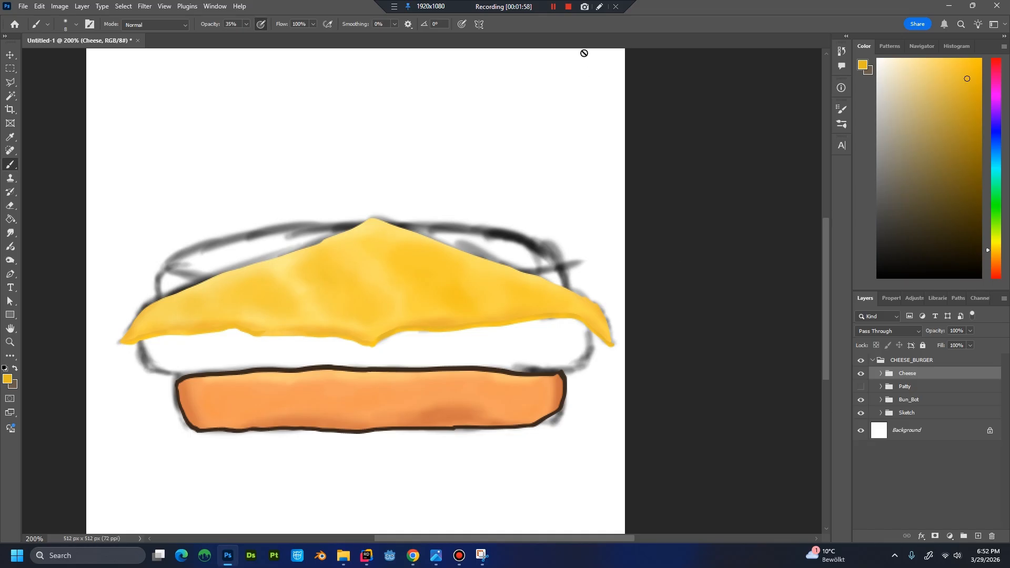
left_click(568, 8)
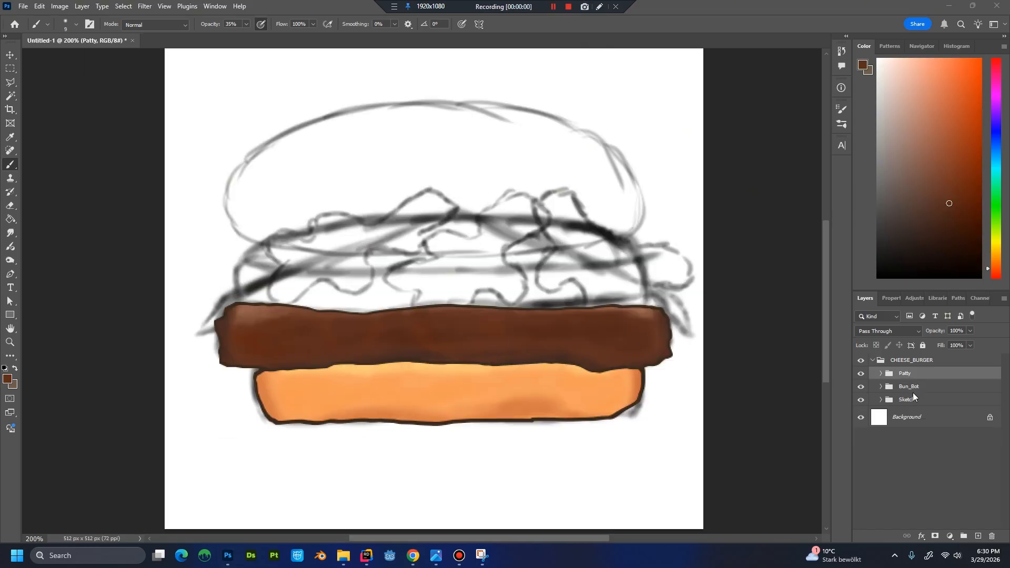
Hide the Patty group and the Bun_Top and Lettuce layers in the Sketch group, leaving that group collapsed.
left_click(860, 374)
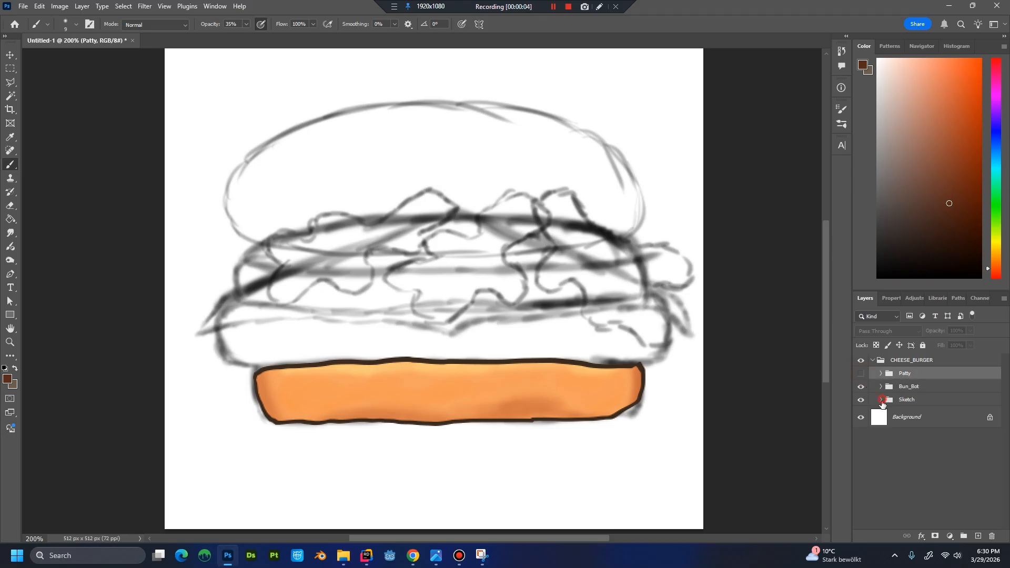
left_click(881, 399)
left_click_drag(862, 419, 861, 443)
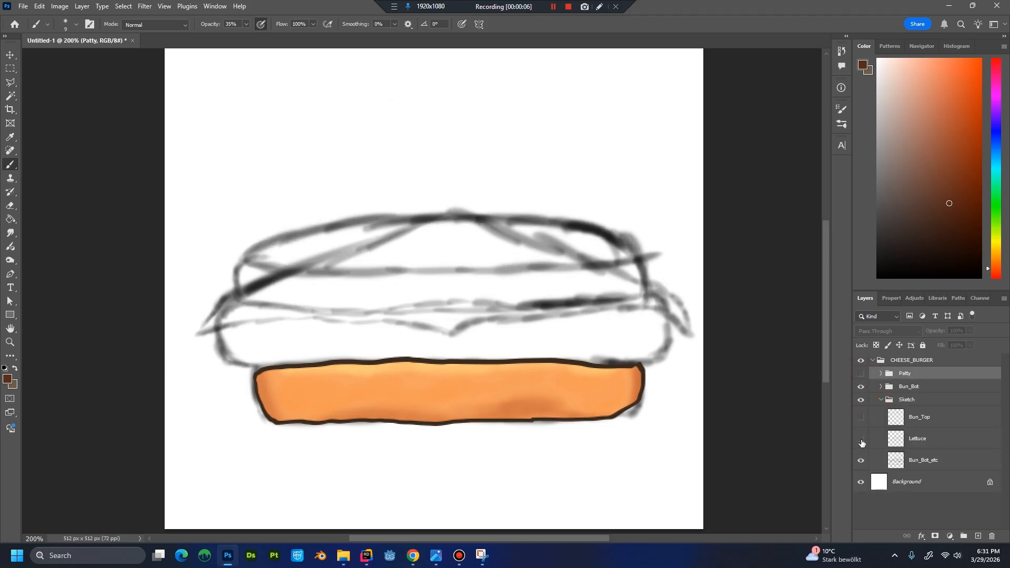
left_click(881, 399)
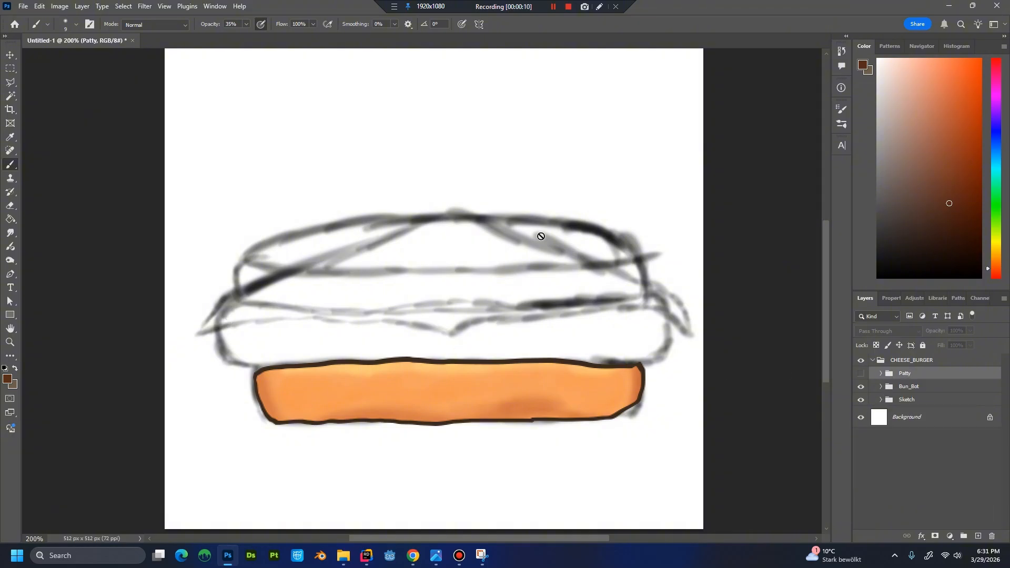
Create a layer group named Cheese and place it inside CHEESE_BURGER directly above the Patty group.
left_click(918, 361)
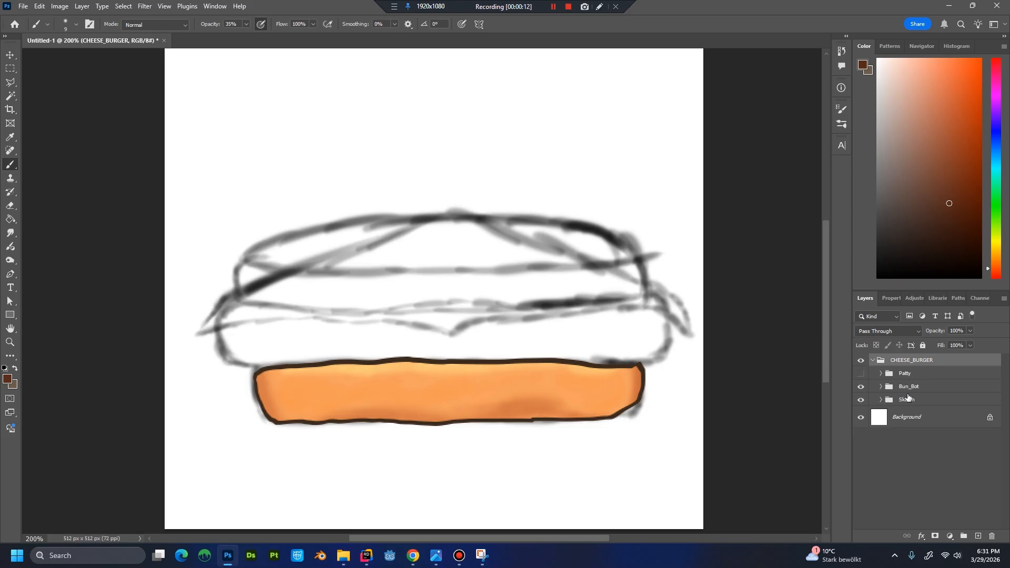
left_click(963, 535)
left_click(963, 535)
key("Delete")
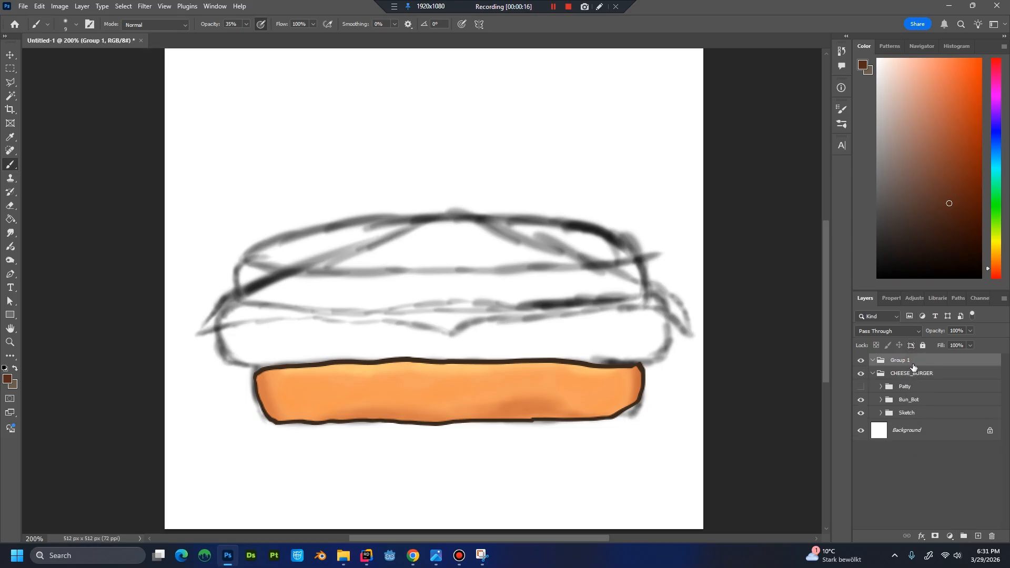
double_click(917, 363)
key("Escape")
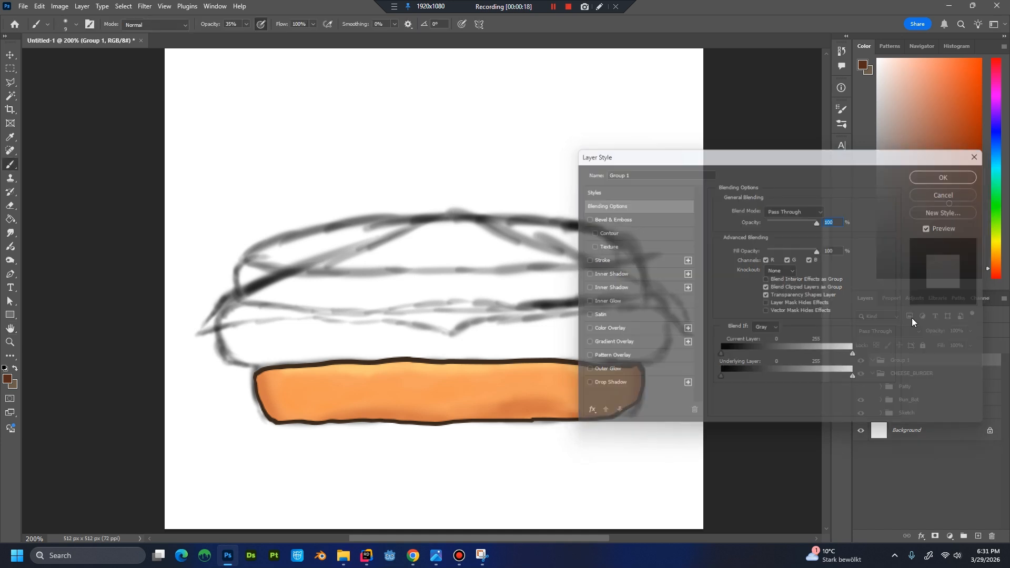
double_click(902, 362)
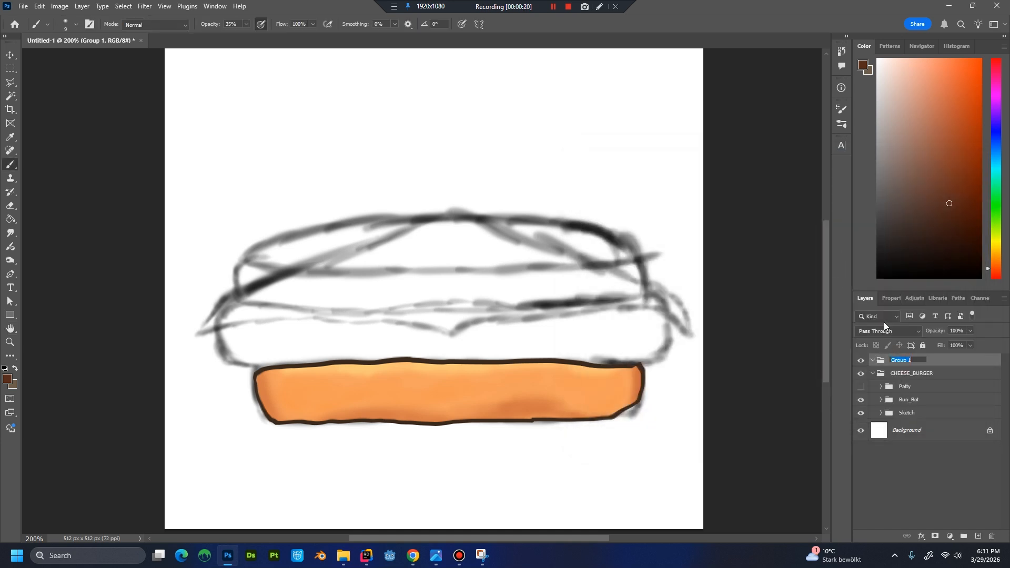
type("Co")
type("heese")
key("Return")
left_click_drag(911, 363, 909, 375)
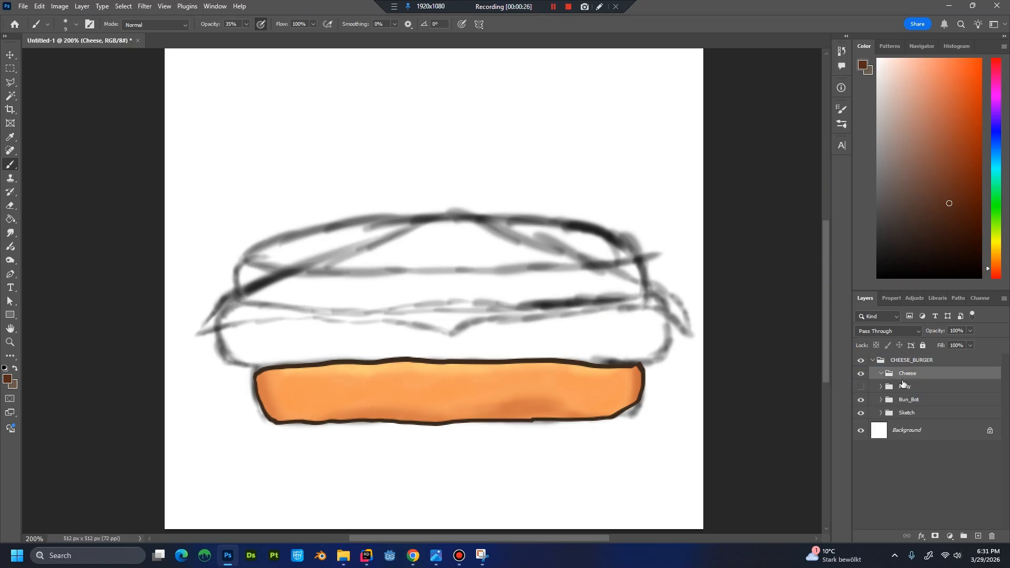
Create a new layer named Cheese_Base inside the Cheese group.
key("ctrl+shift+n")
type("Cheese_Base")
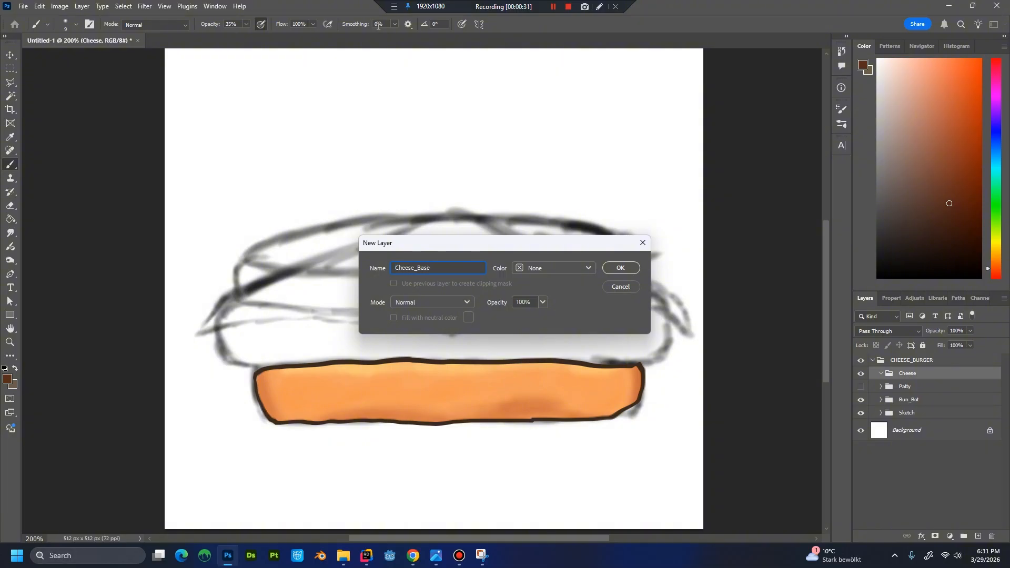
key("Return")
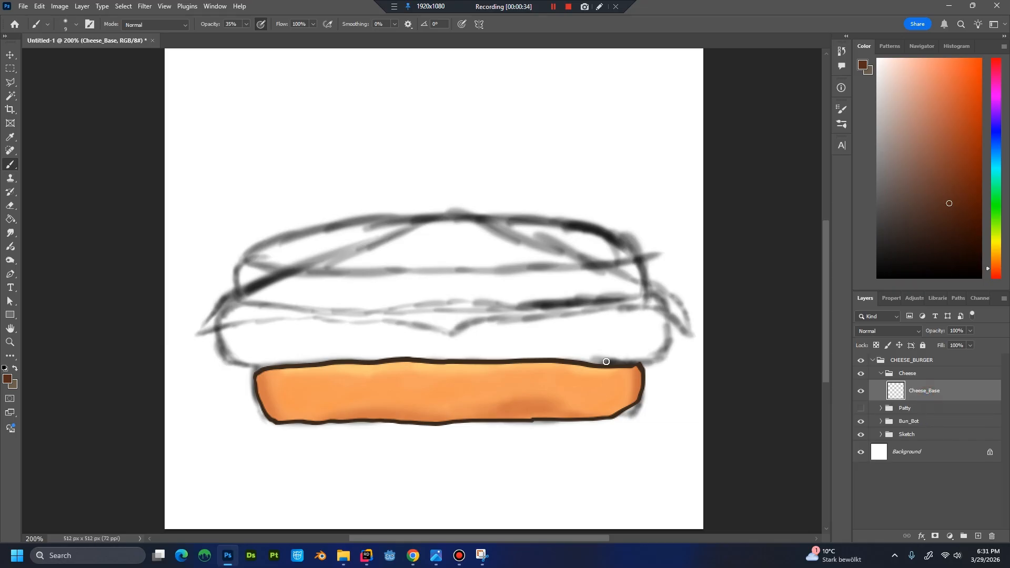
Trace the cheese's upper edge as a filled Pen shape from the left tip over the peak to the right tip.
key("p")
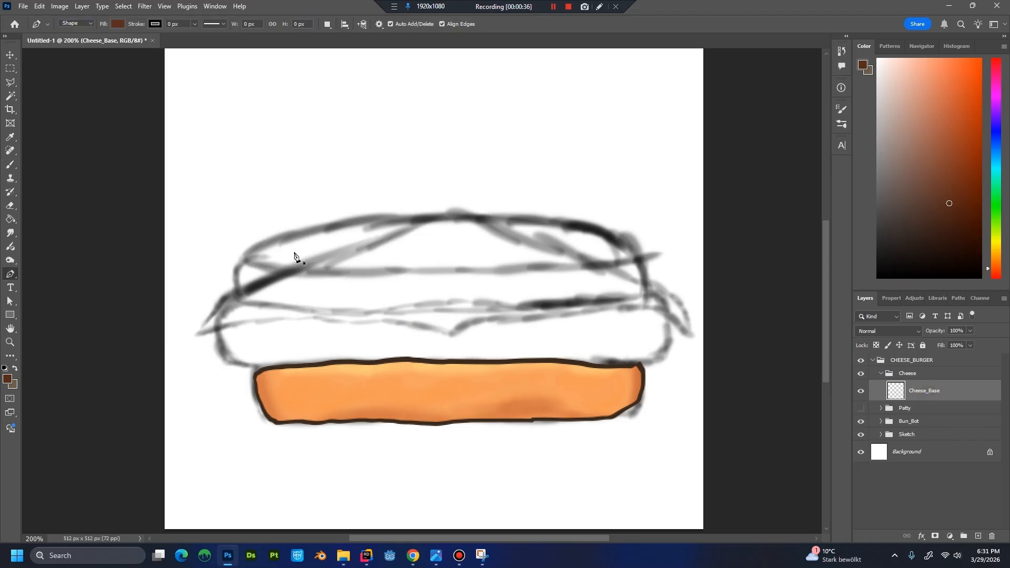
left_click(199, 332)
left_click(211, 316)
mouse_move(229, 300)
left_mouse_down()
mouse_move(455, 211)
mouse_move(671, 294)
mouse_move(689, 333)
left_mouse_up()
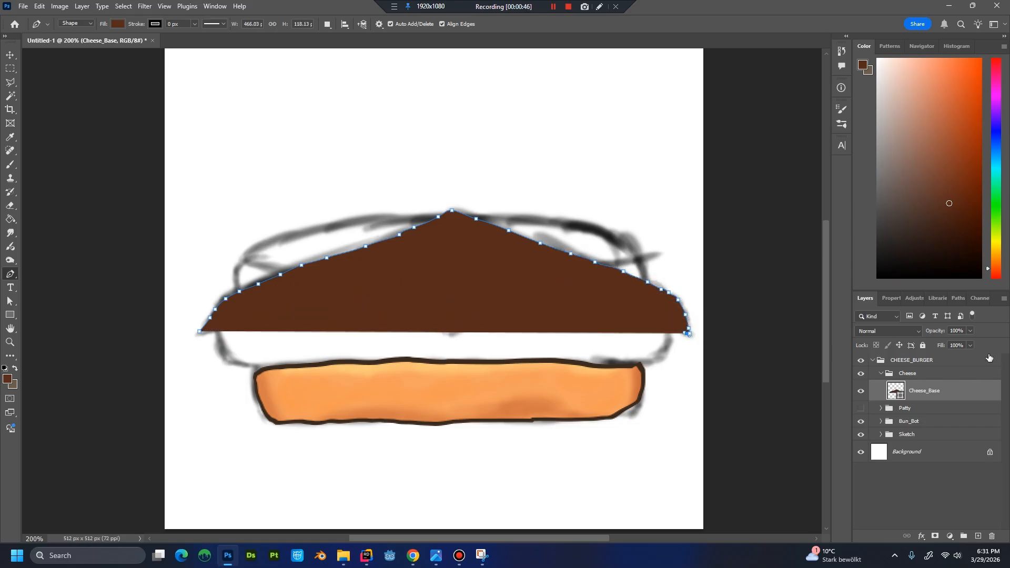
With Cheese_Base at 41% opacity, trace the sketched lower edge back to the left tip and refine its right half.
left_click(971, 331)
mouse_move(686, 334)
left_mouse_down()
mouse_move(639, 305)
mouse_move(496, 315)
mouse_move(448, 334)
mouse_move(419, 318)
mouse_move(401, 328)
mouse_move(304, 317)
mouse_move(197, 336)
left_mouse_up()
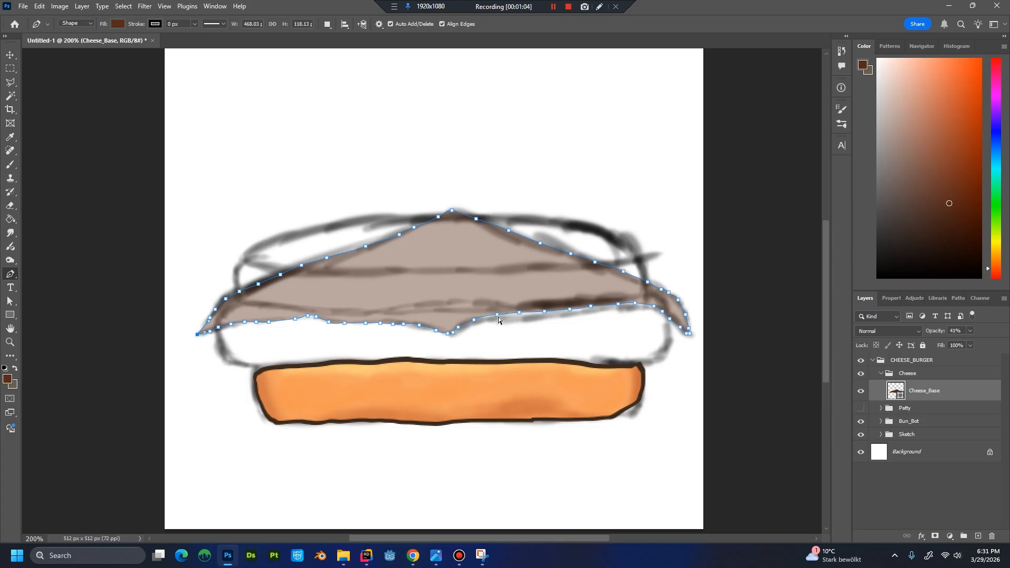
left_click_drag(497, 315, 634, 309)
left_click(544, 312, "ctrl")
left_click(569, 309, "ctrl")
left_click(634, 304, "ctrl")
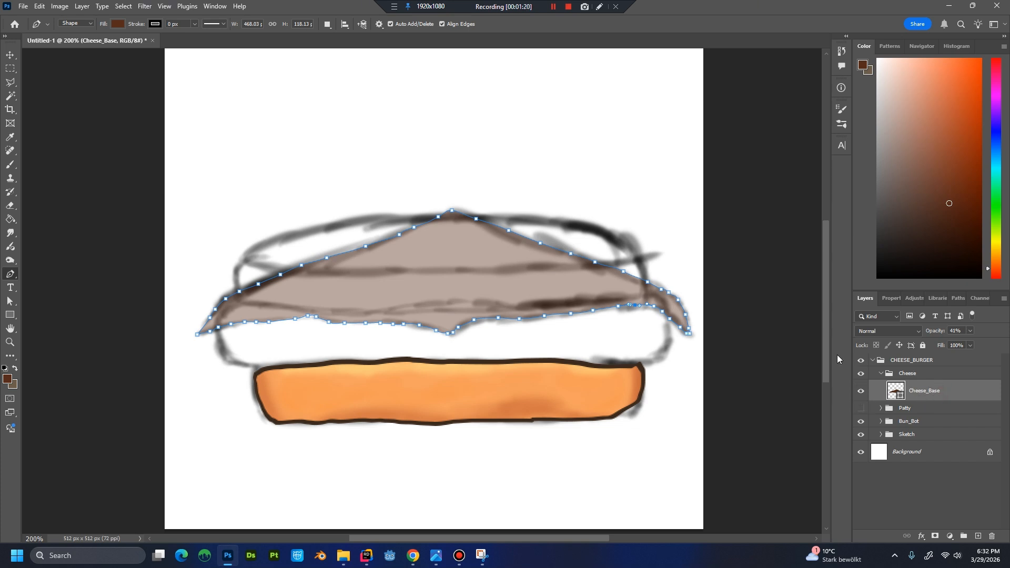
Restore Cheese_Base to 100% opacity and set its fill colour to FFD84D.
left_click(971, 332)
left_click_drag(970, 344, 1002, 344)
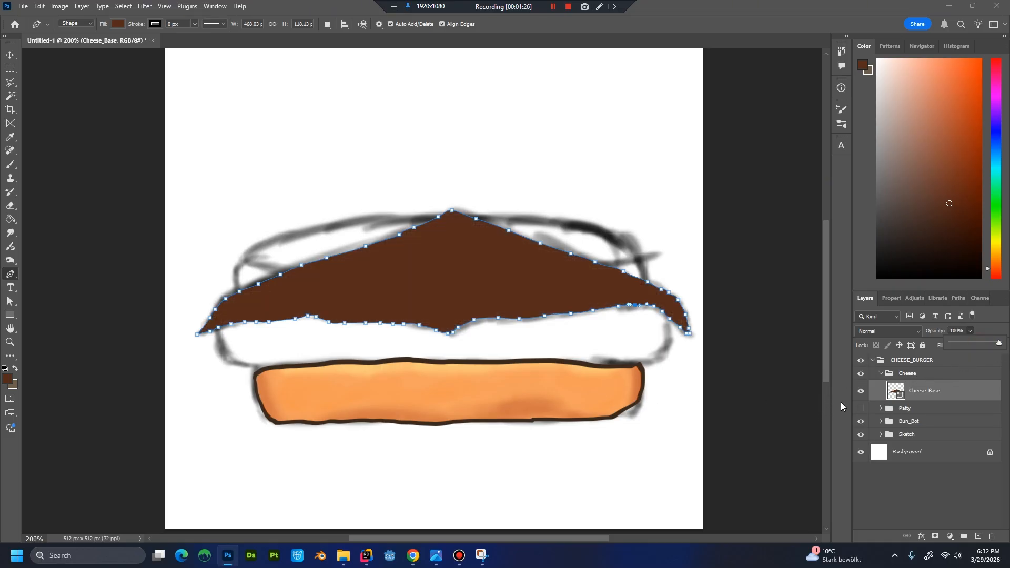
left_click(891, 391)
double_click(892, 391)
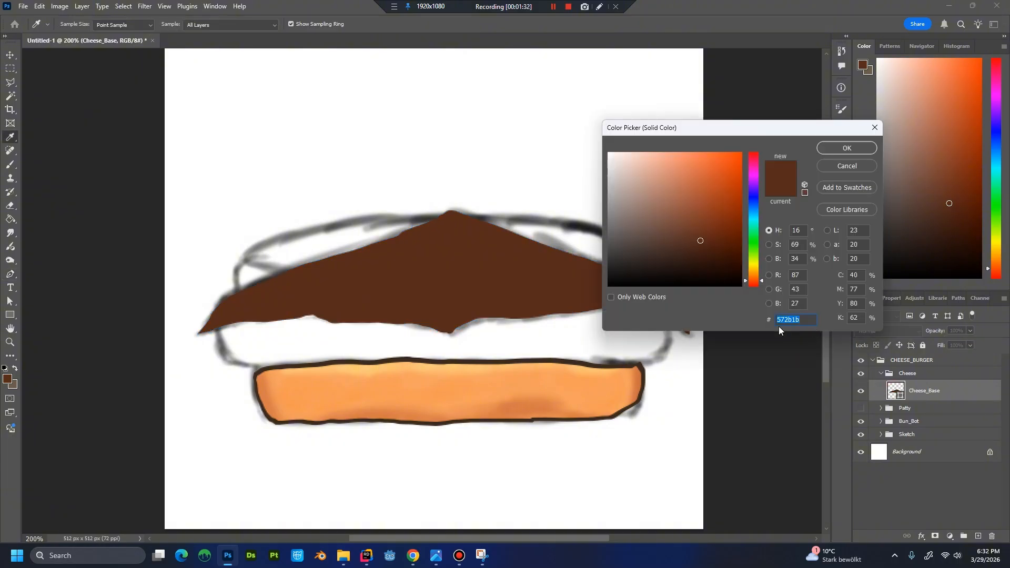
type("FFD84D")
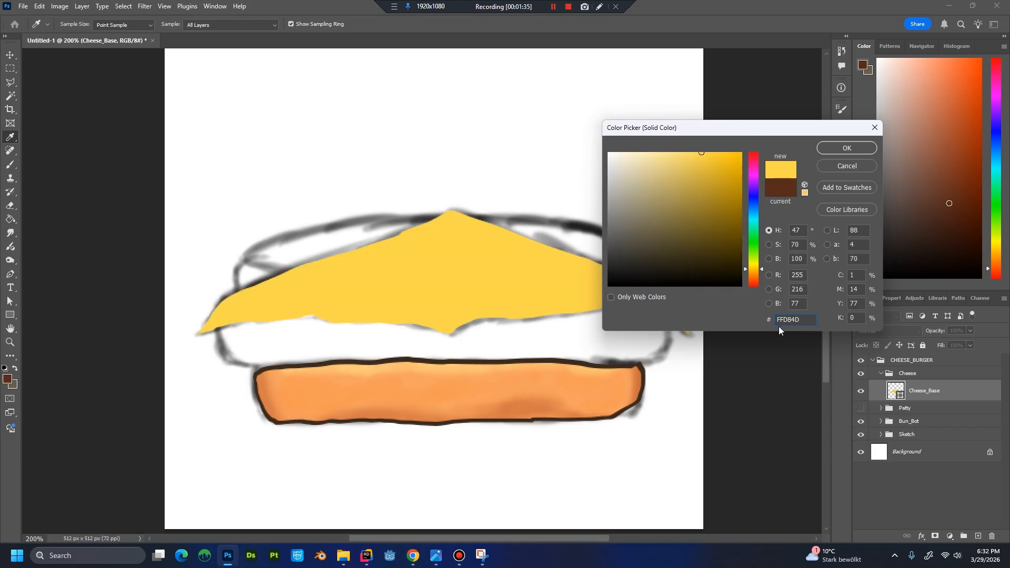
key("Return")
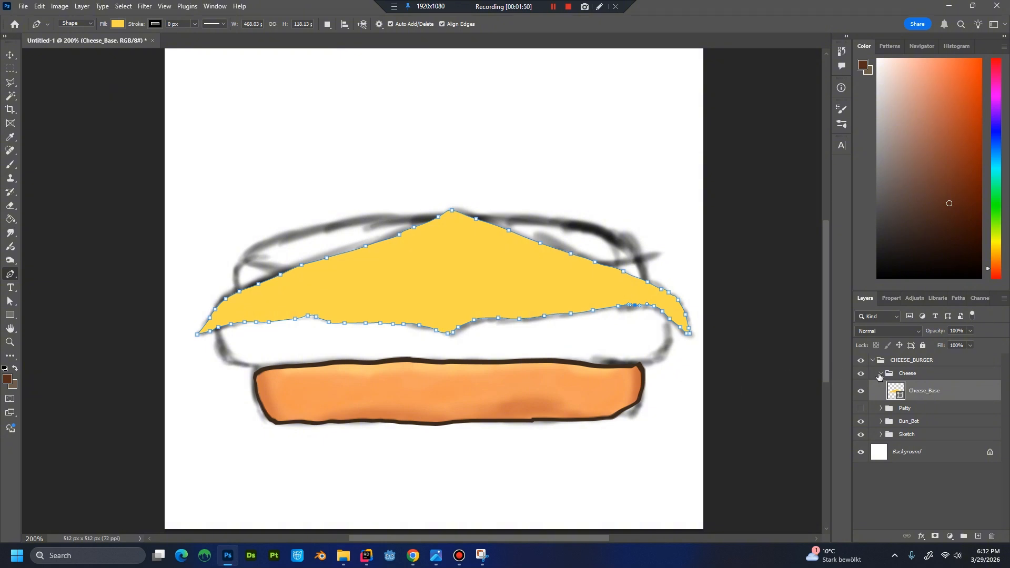
Duplicate the Cheese_Base layer as Cheese_Base_Front.
right_click(934, 395)
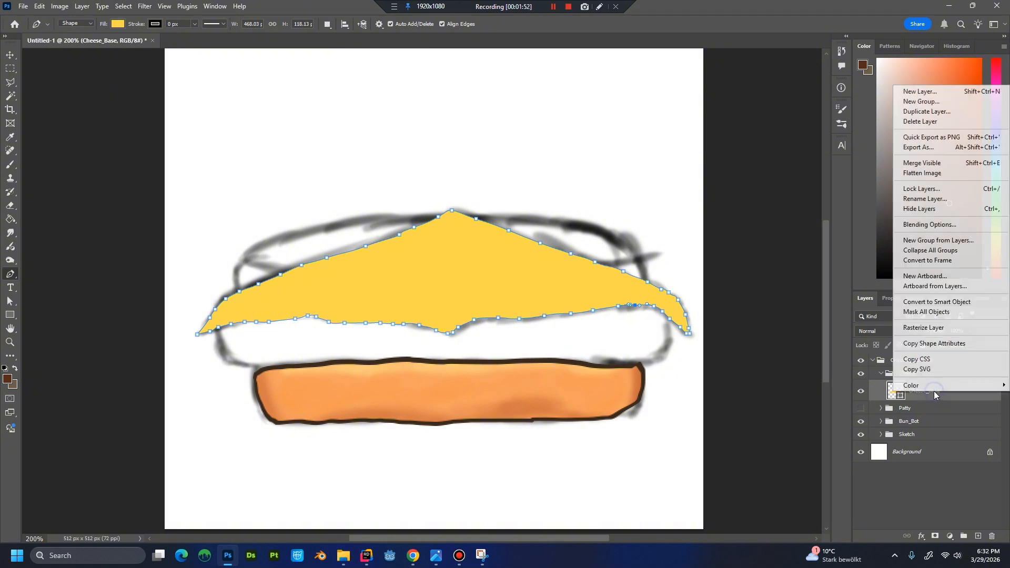
left_click(913, 113)
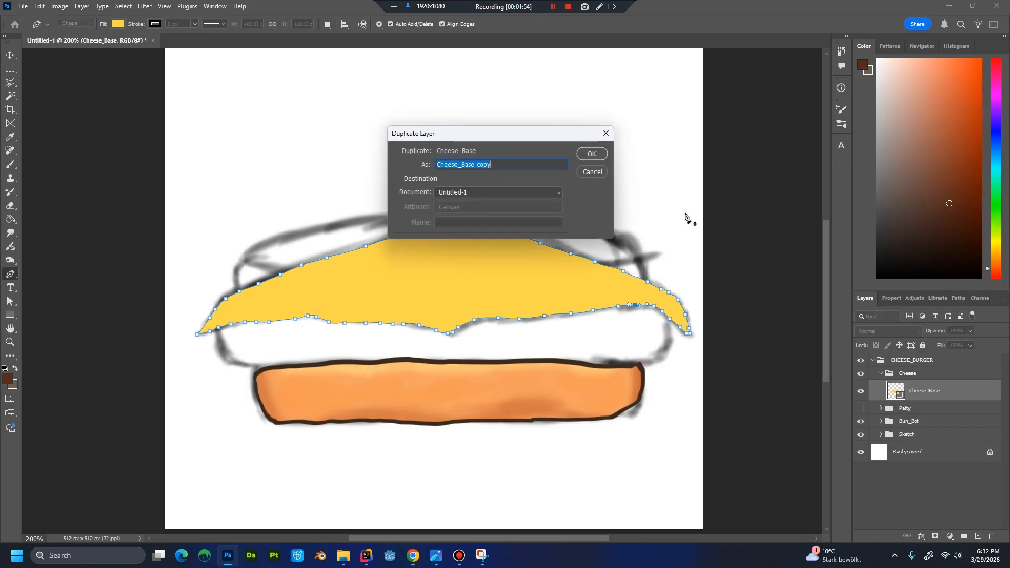
left_click(499, 162)
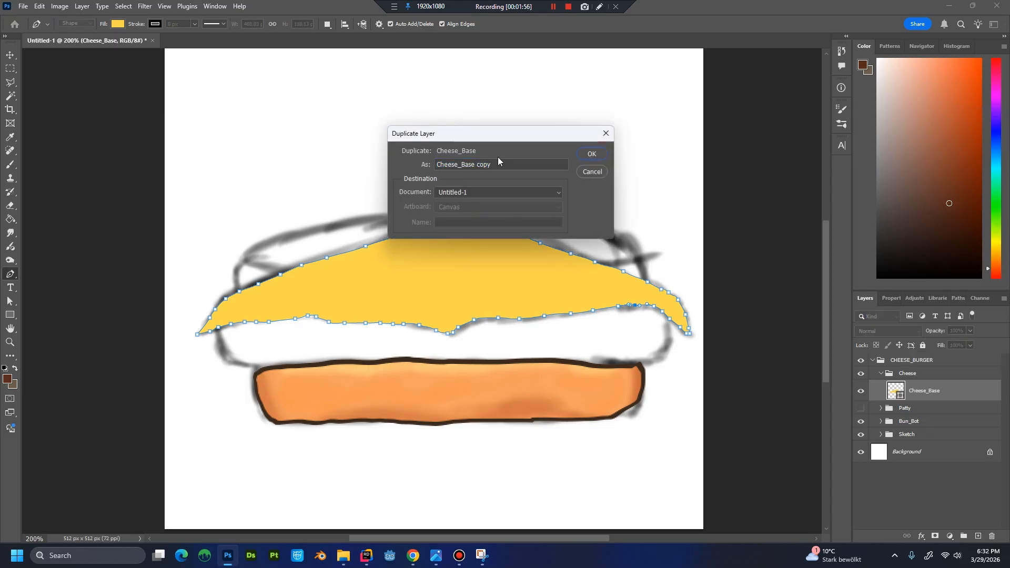
left_click_drag(476, 165, 558, 160)
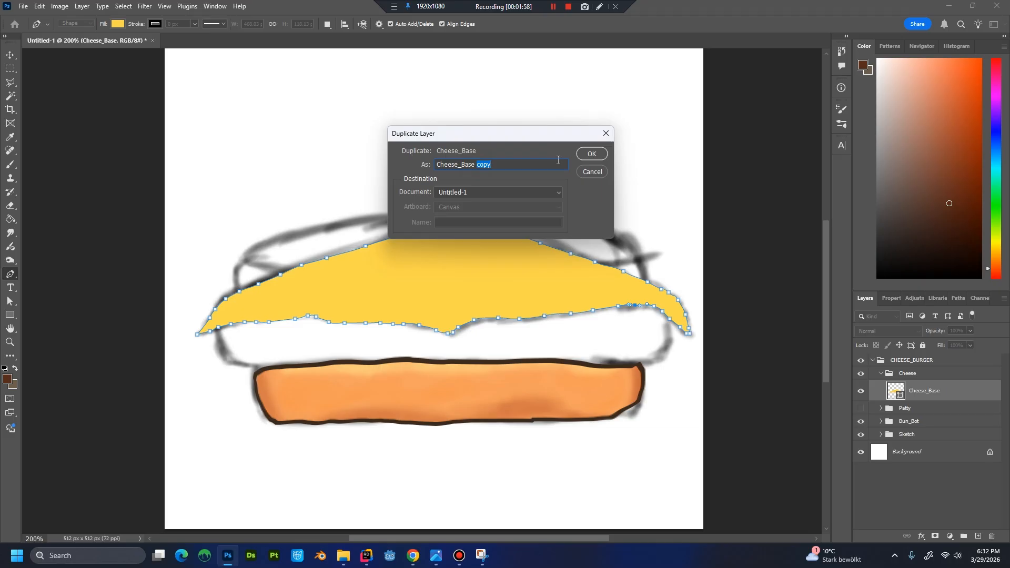
key("BackSpace")
type("_Fo")
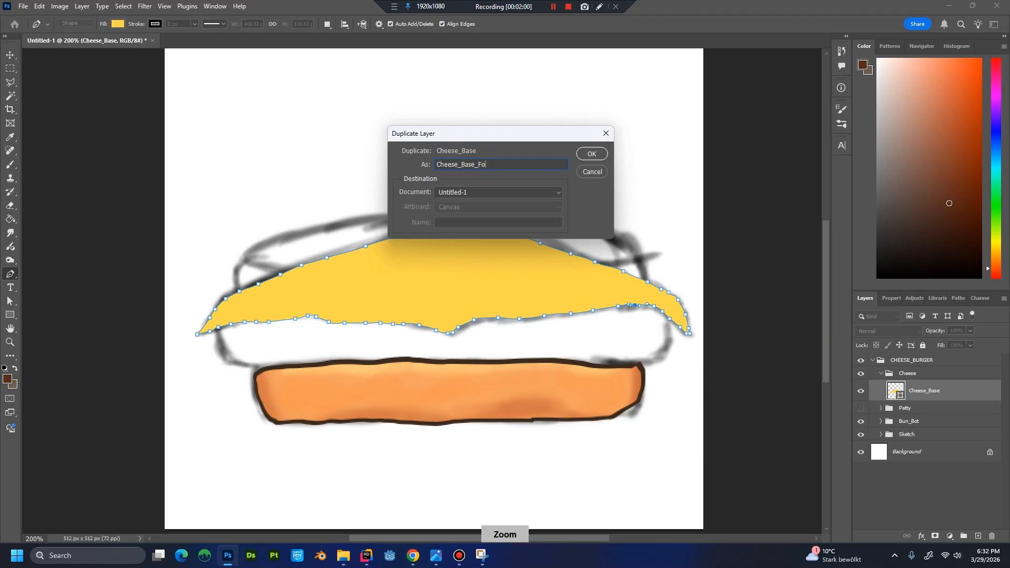
type("ont")
key("Return")
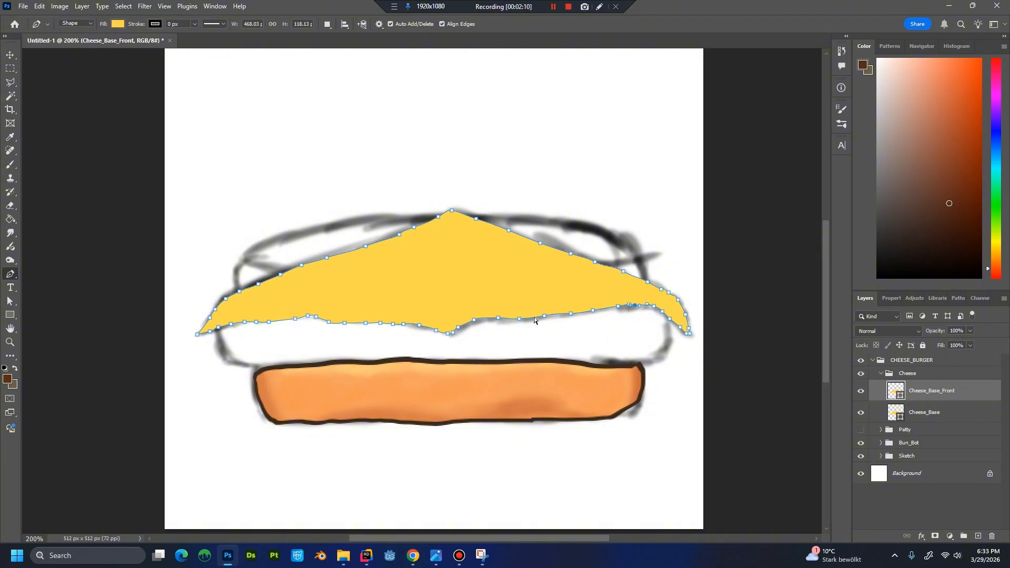
key("ctrl+t")
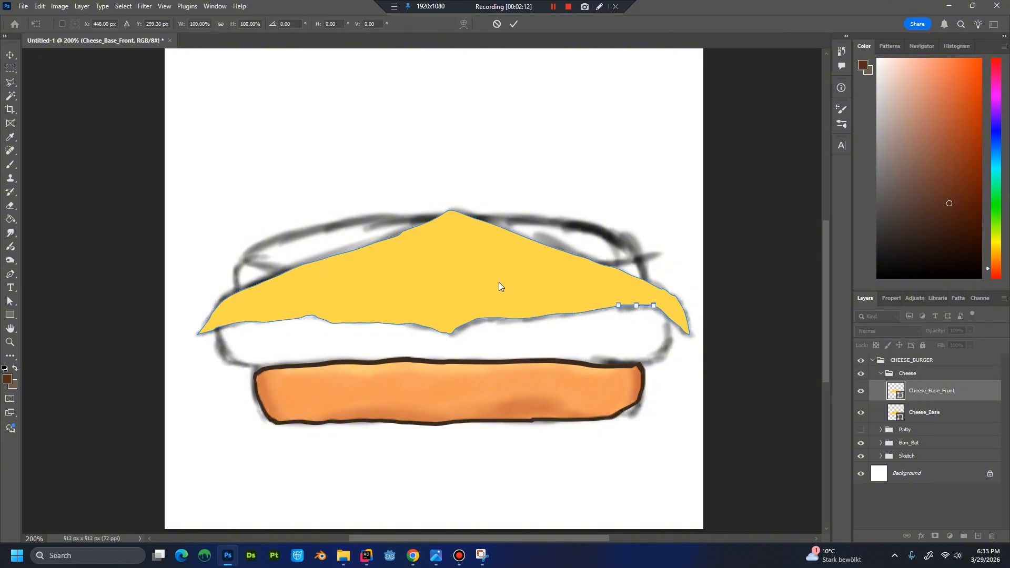
key("Escape")
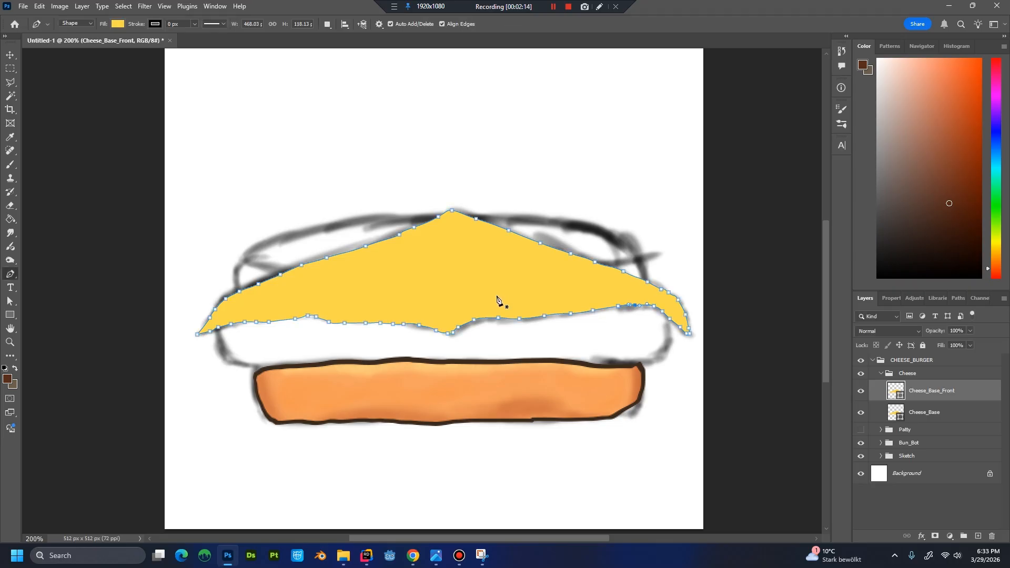
left_click(945, 389)
key("ctrl+t")
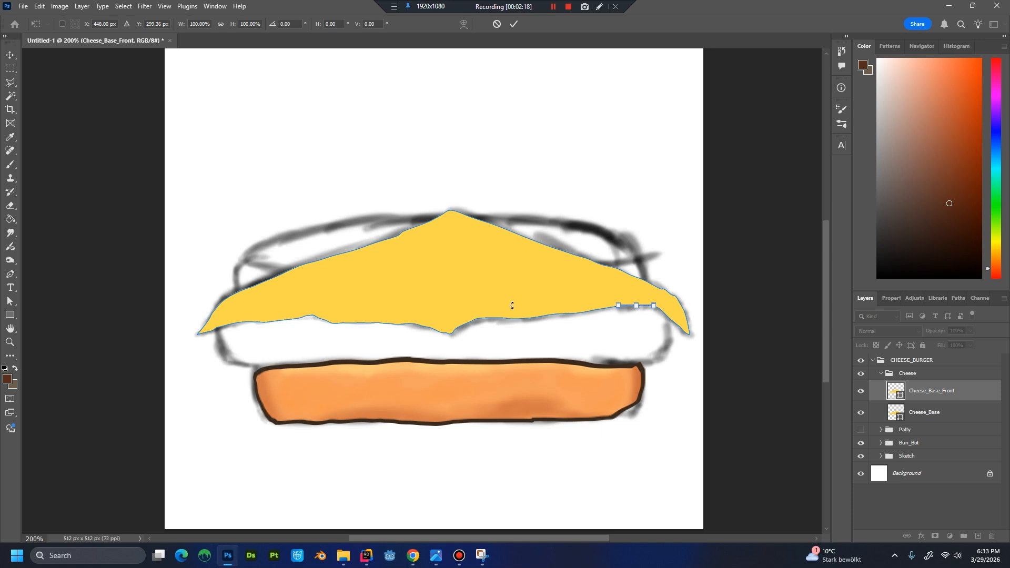
Shift the Cheese_Base shape down by about 4 px with Free Transform.
left_click(940, 415)
key("ctrl+t")
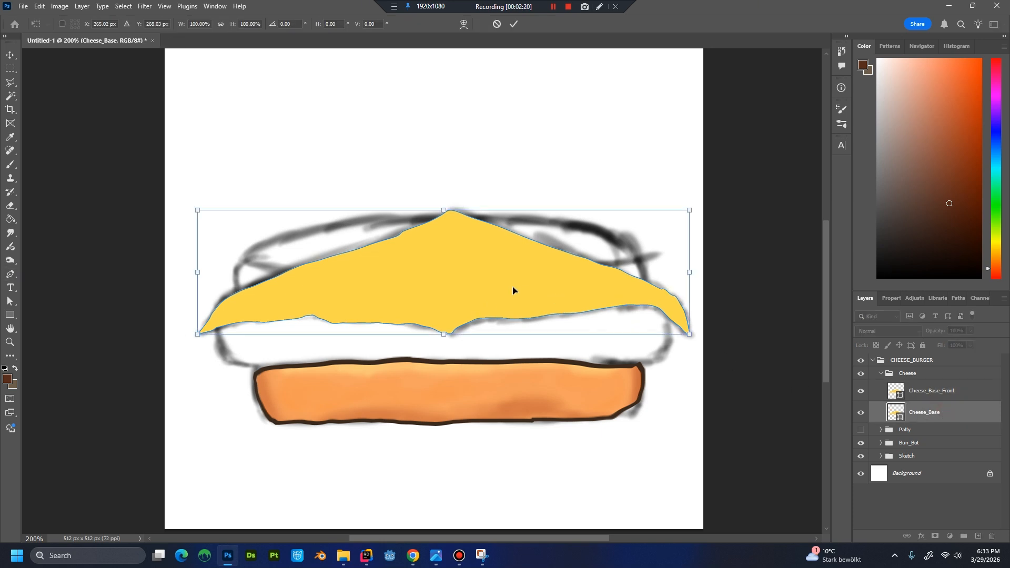
left_click_drag(510, 292, 510, 300)
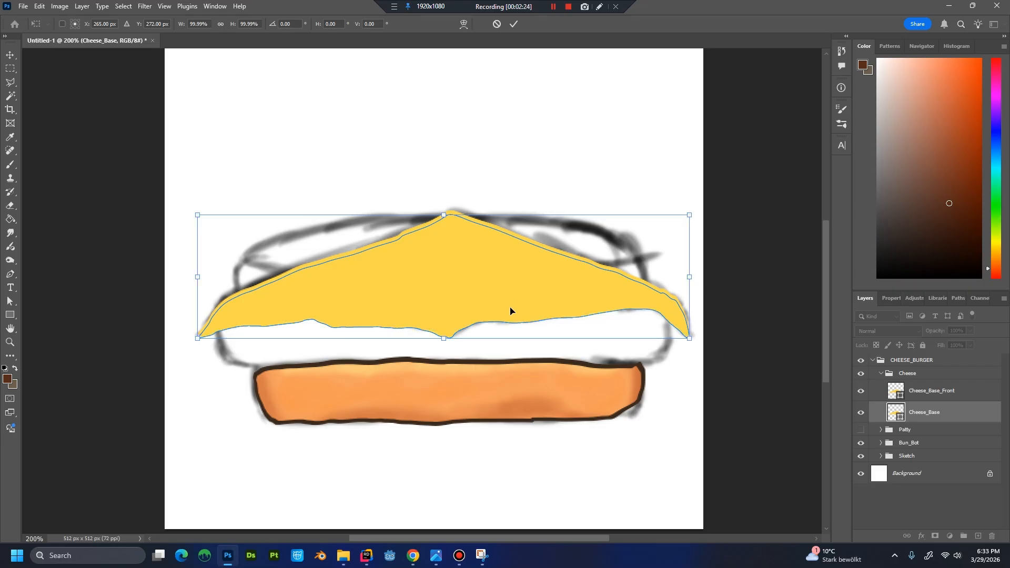
key("Return")
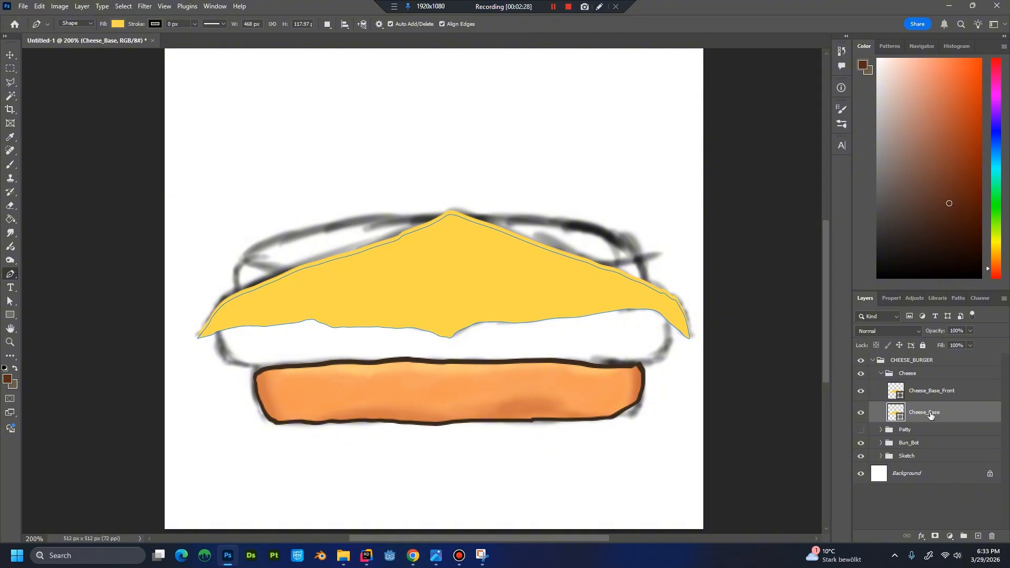
Shift the Cheese_Base_Front shape down by about 5 px with Free Transform and return to the Pen tool.
left_click(958, 395)
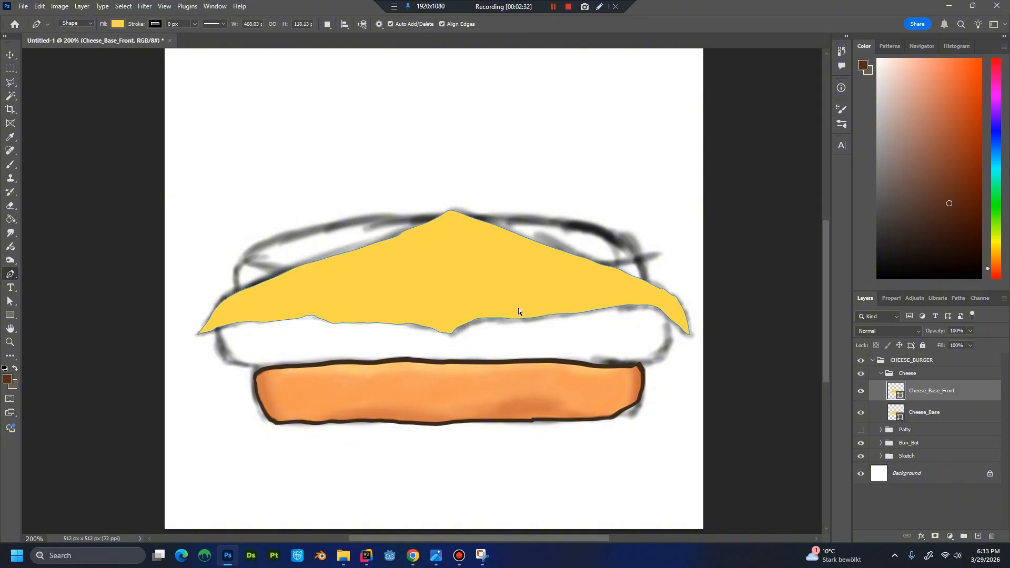
key("ctrl+t")
left_click_drag(504, 296, 505, 302)
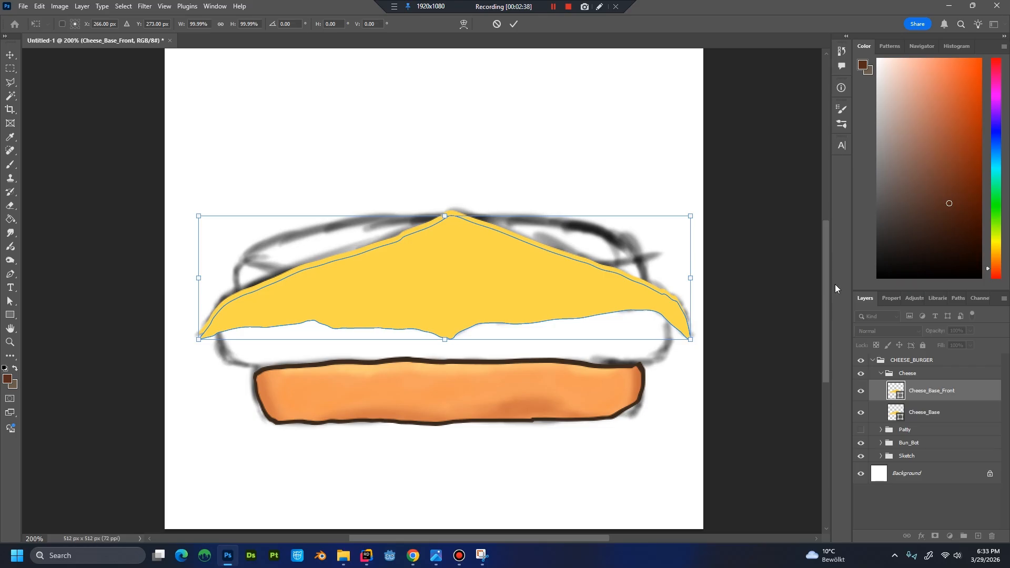
key("Return")
key("p")
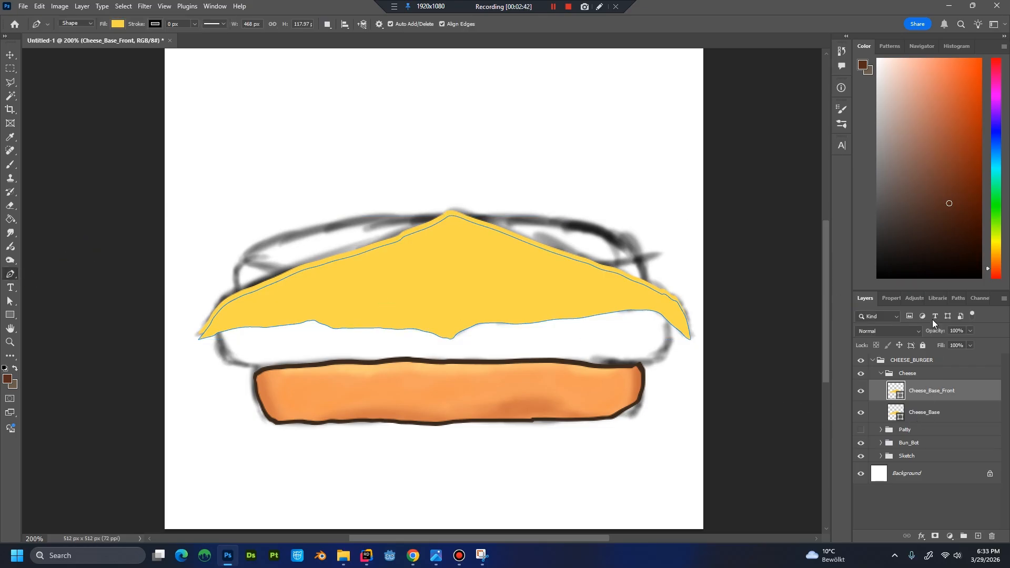
Set the Cheese_Base_Front shape's fill colour to FFCE20 and move its layer below Cheese_Base.
double_click(897, 392)
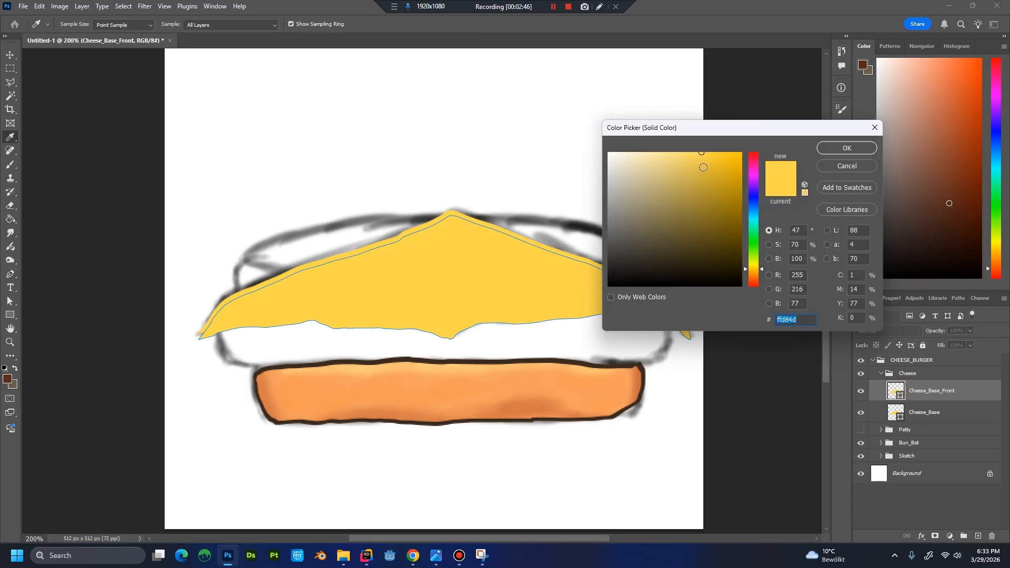
left_click(704, 167)
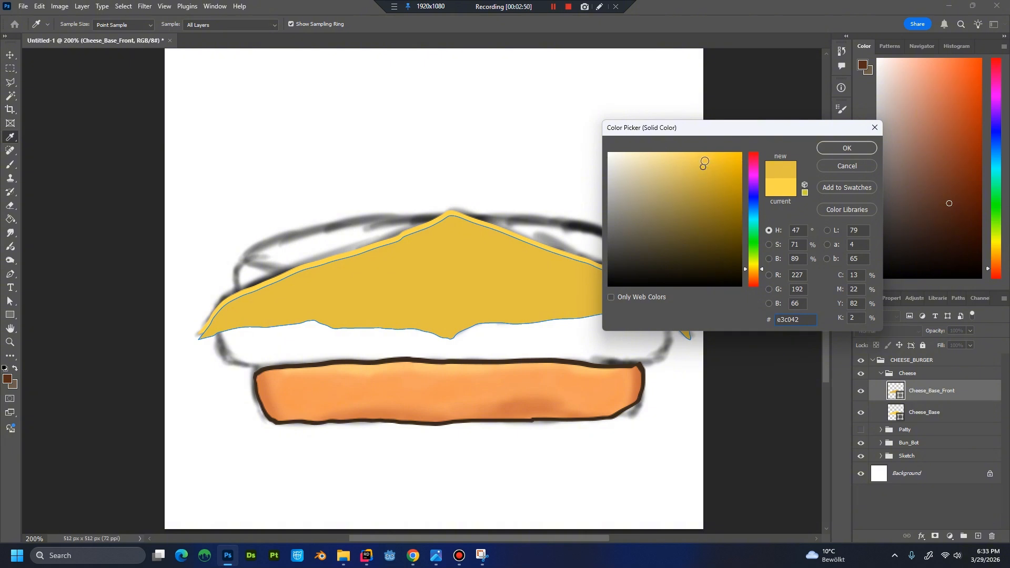
mouse_move(702, 165)
left_mouse_down()
mouse_move(732, 162)
mouse_move(719, 174)
left_mouse_up()
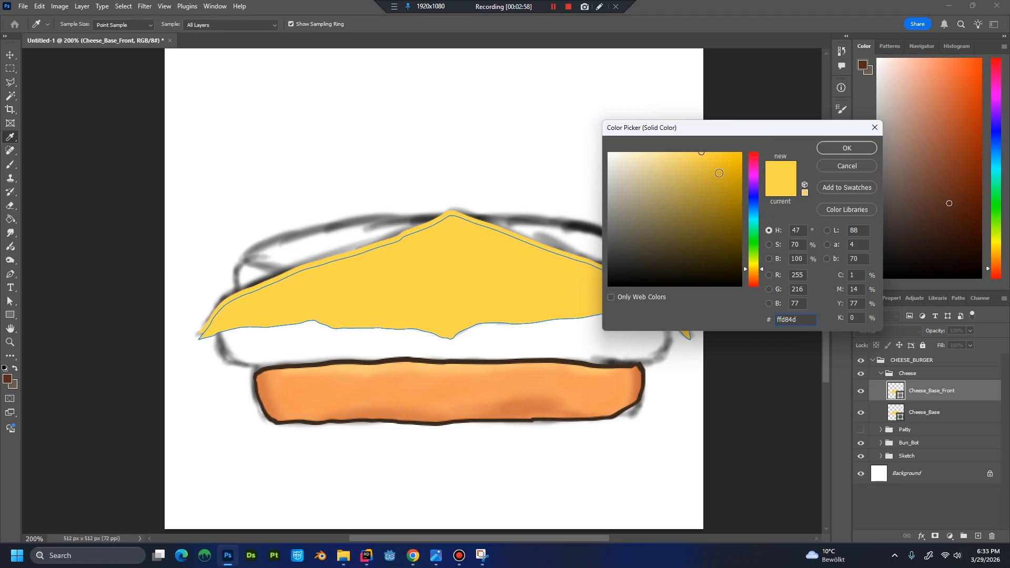
left_click(723, 151)
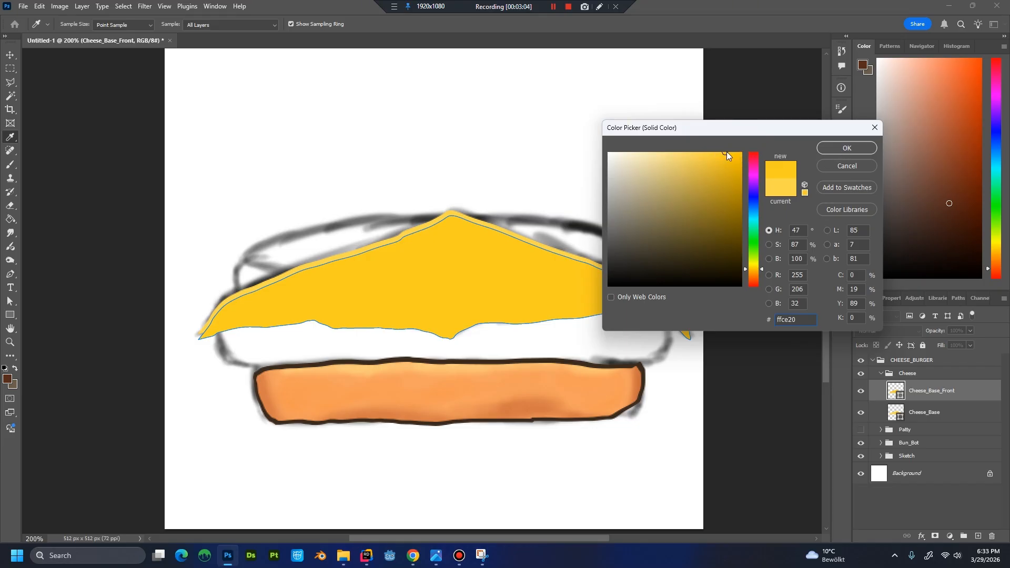
left_click(842, 150)
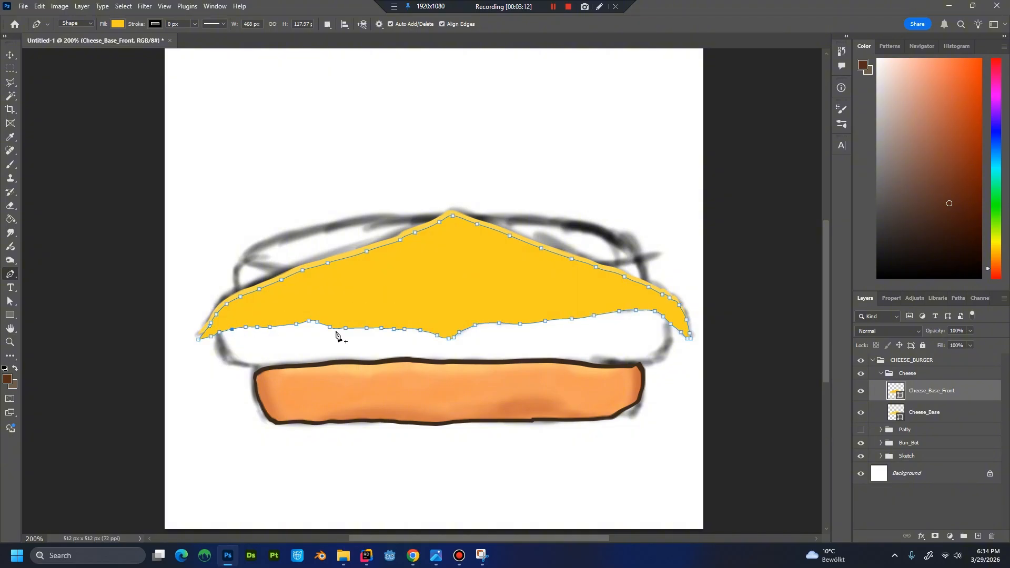
left_click_drag(953, 393, 942, 418)
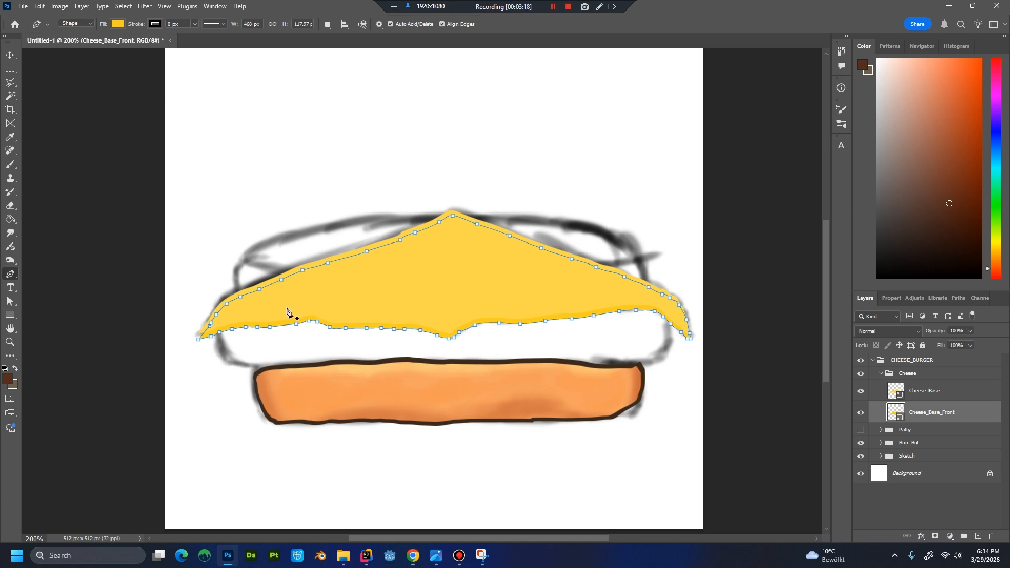
Adjust the anchor points at the left and right tips of Cheese_Base_Front, widening the shape to about 470 px.
left_click(199, 335)
key("ctrl+plus")
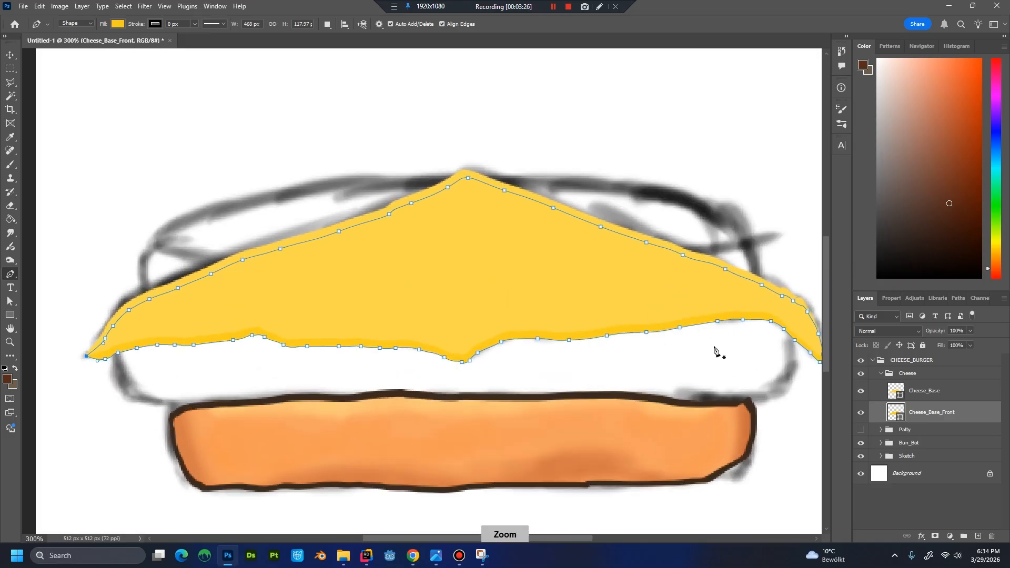
left_click_drag(736, 356, 578, 334)
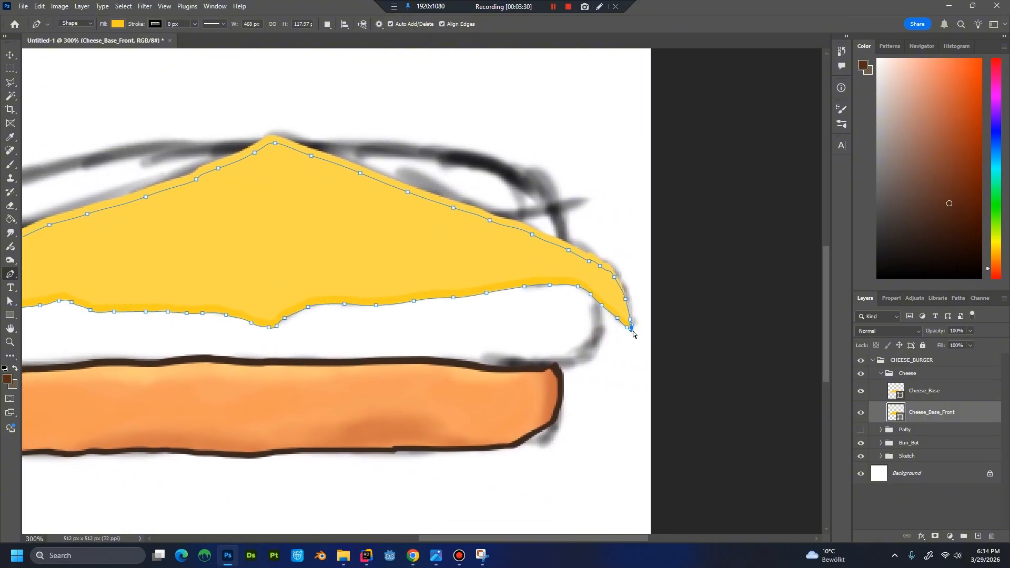
left_click(635, 324)
left_click(927, 430)
key("ctrl+minus")
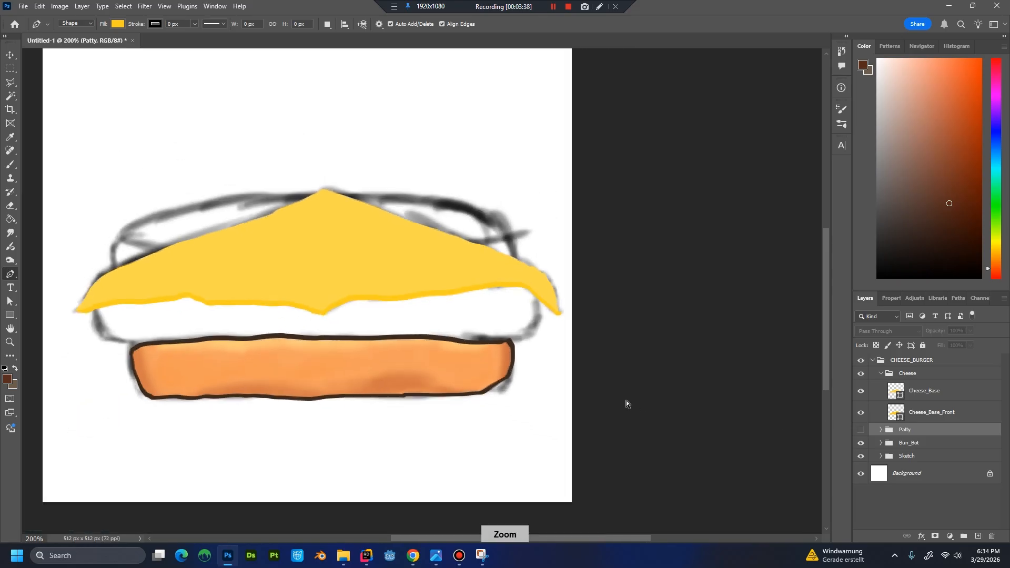
key("ctrl+minus")
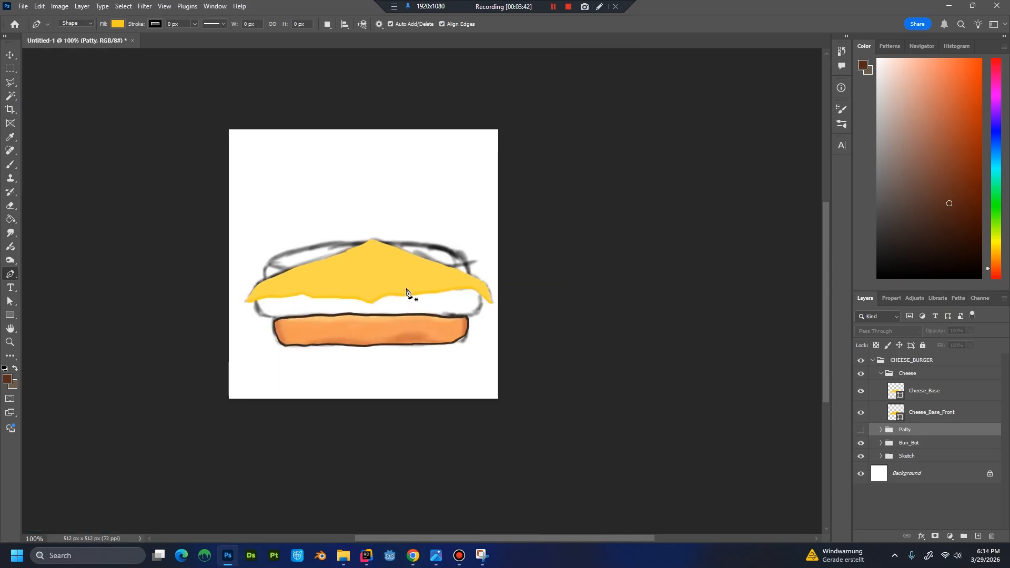
key("ctrl+plus")
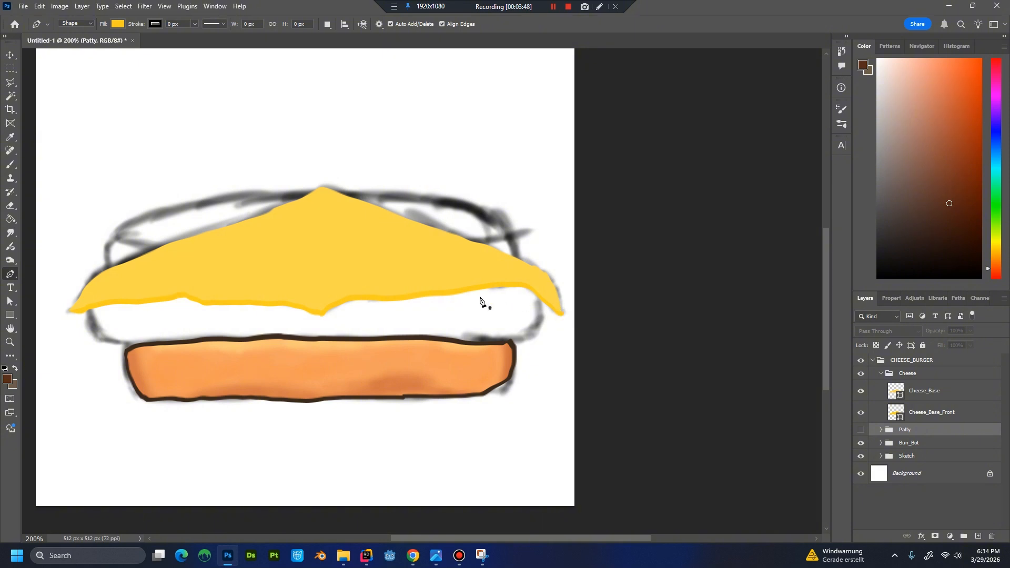
left_click(937, 414)
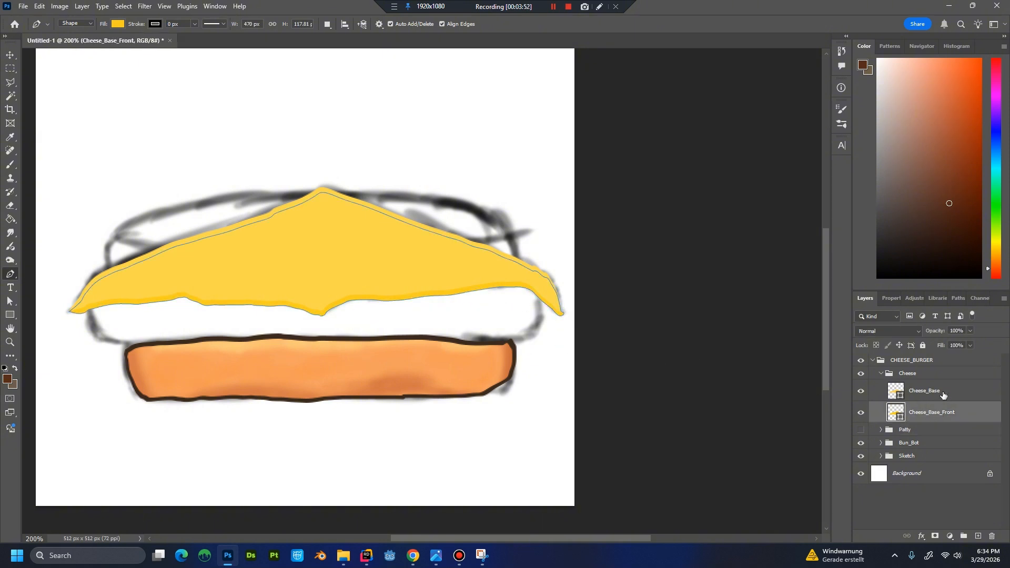
Create a layer named Chees_Shadow above Cheese_Base and clip it to that shape.
left_click(942, 395)
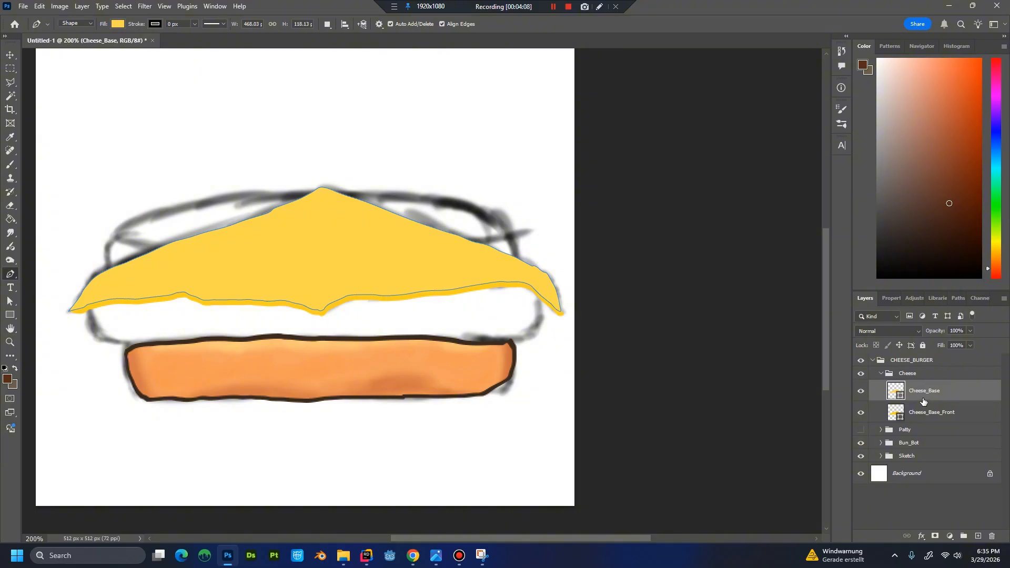
key("ctrl+shift+n")
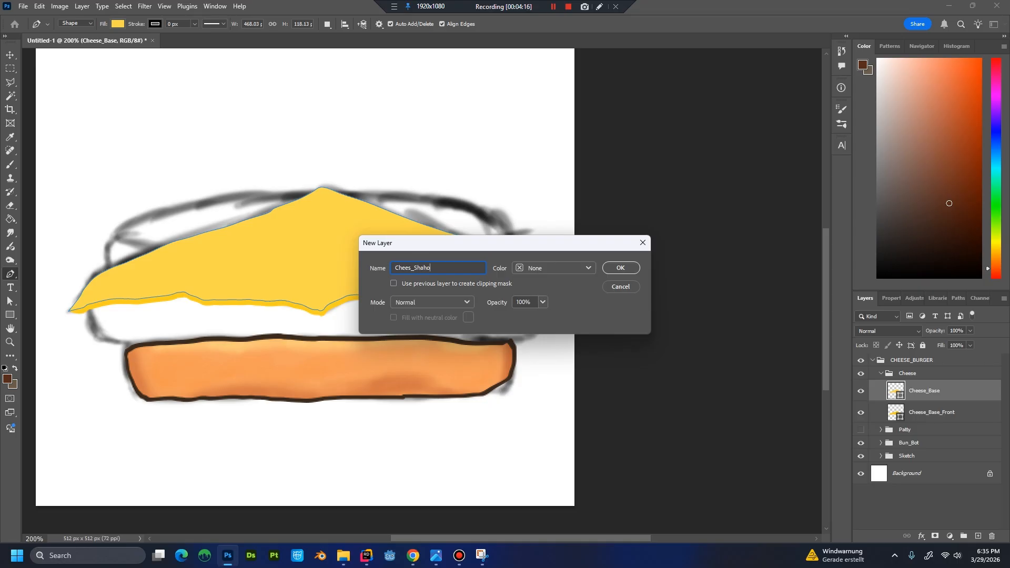
key("Return")
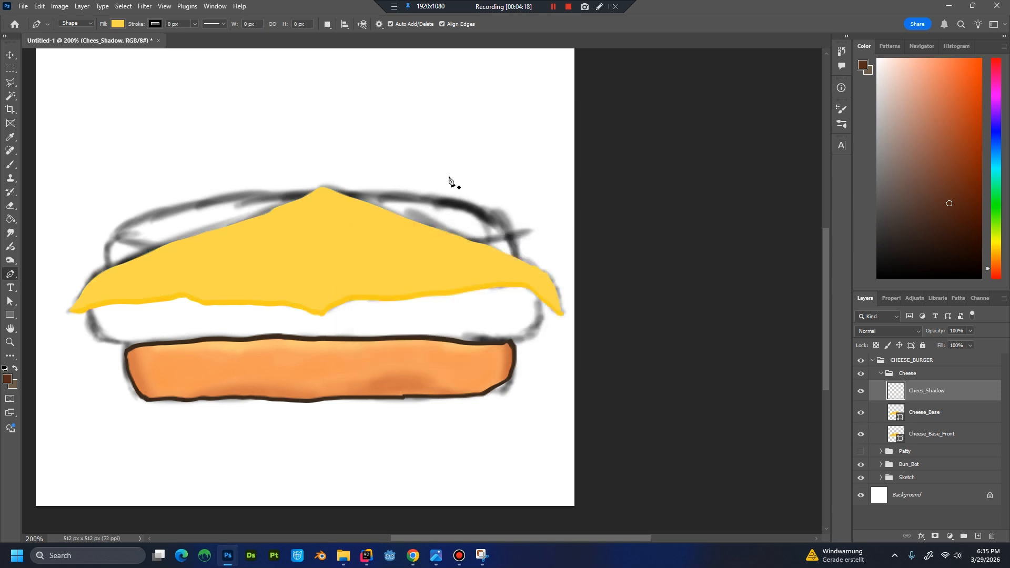
left_click(917, 401, "alt")
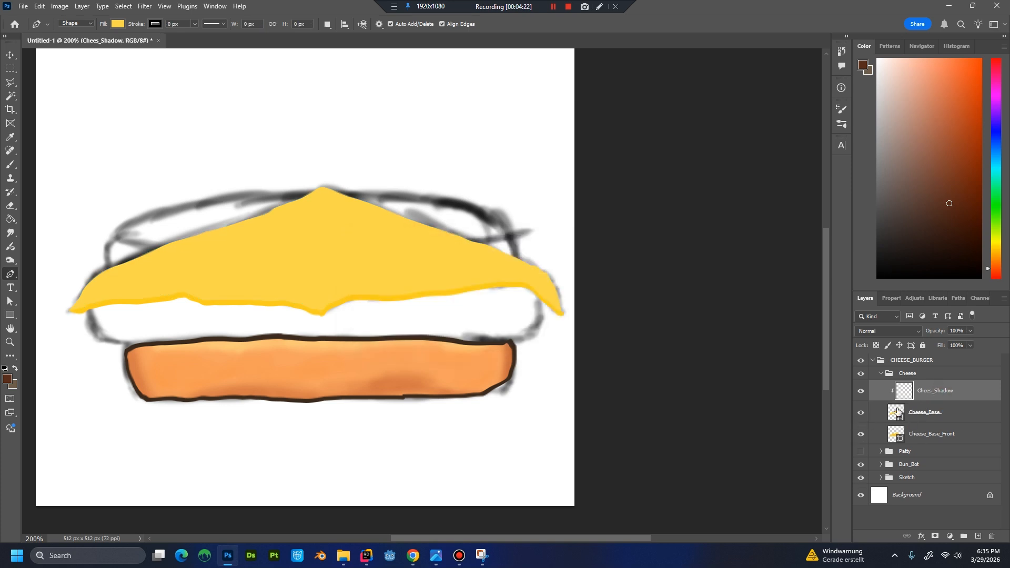
Set the foreground colour to E09E2A for the cheese shadow.
left_click(8, 378)
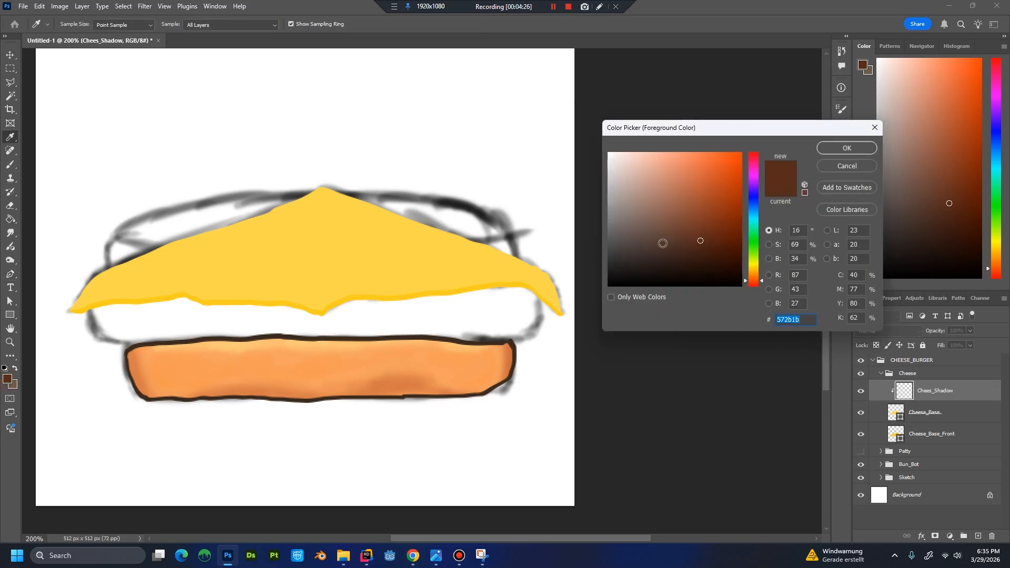
type("e0")
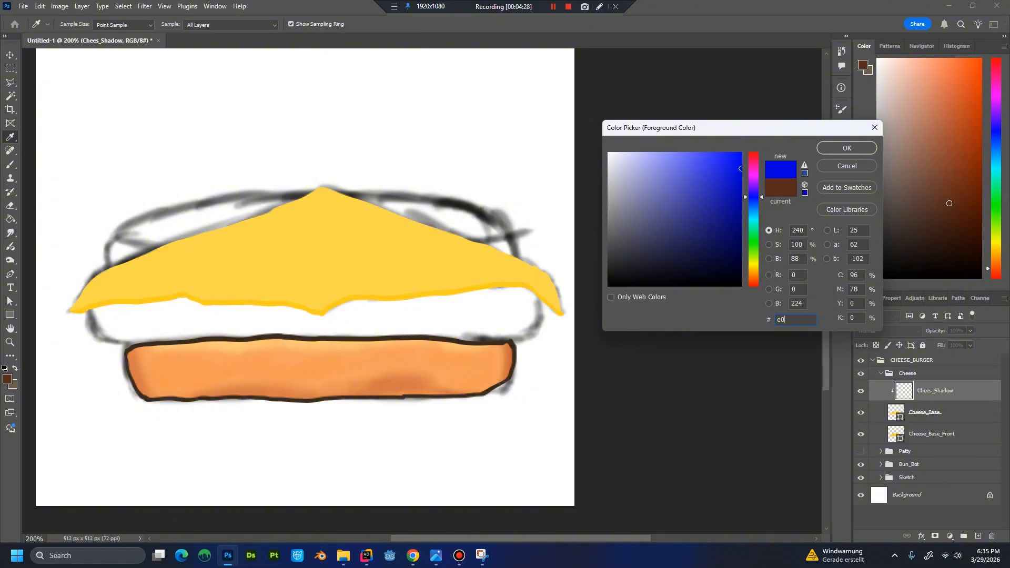
type("9e2a")
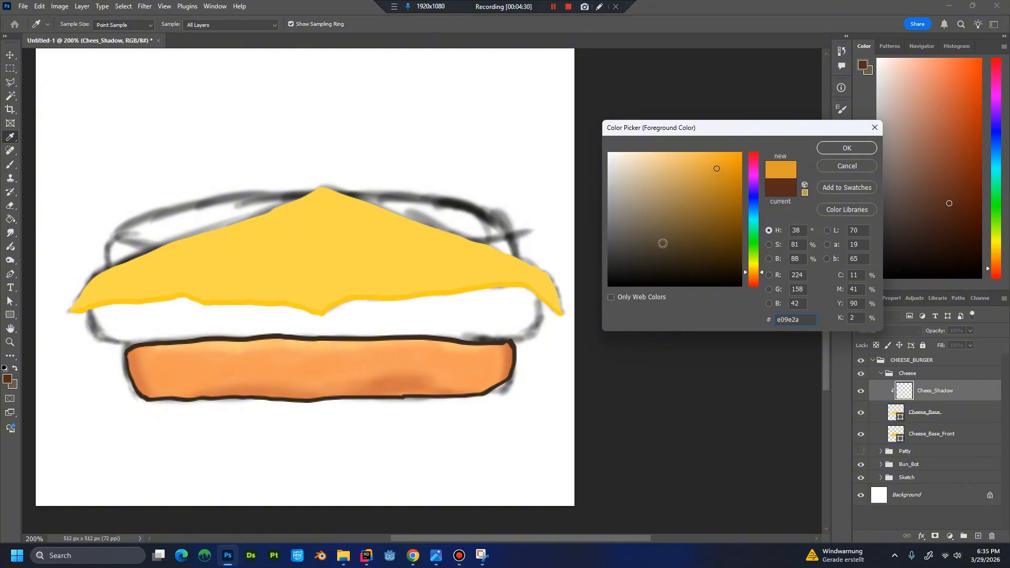
key("Return")
Brush soft shading along the cheese's lower edge and left corner at size 30 and 35% opacity, and sample the cheese's yellow.
key("p")
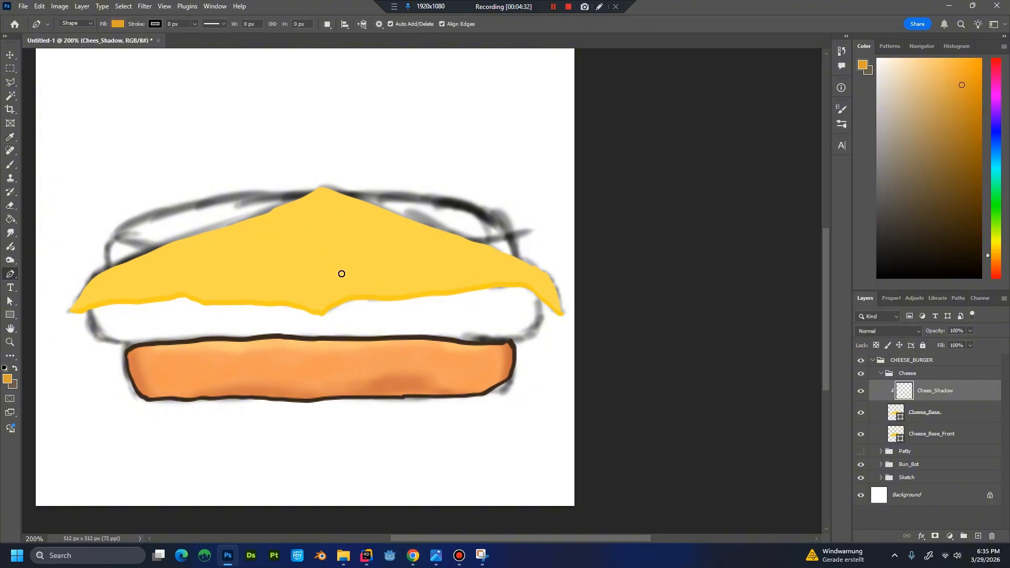
key("b")
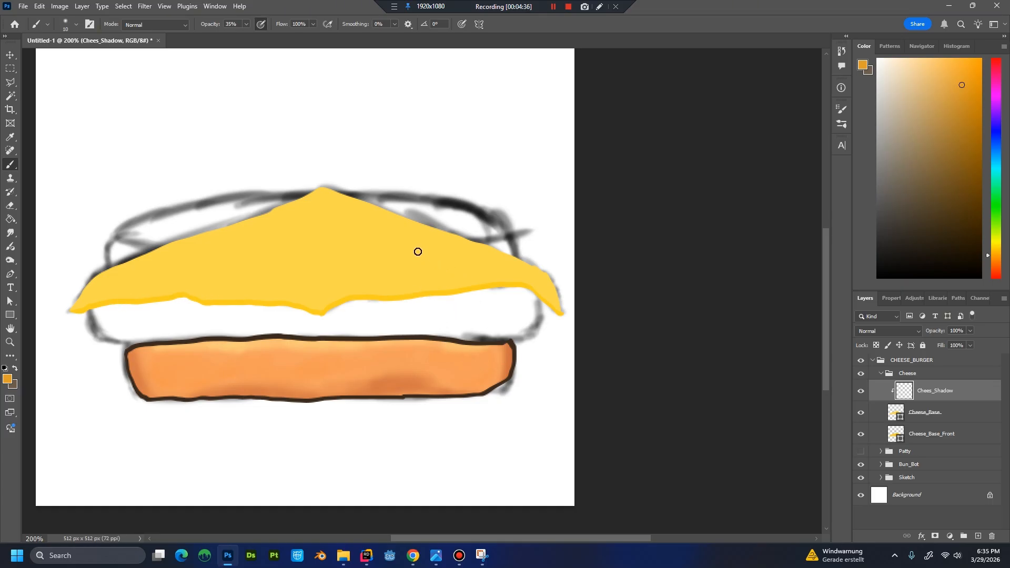
key("bracketright")
key("bracketright")
mouse_move(77, 308)
left_mouse_down()
mouse_move(210, 297)
mouse_move(160, 292)
mouse_move(229, 302)
mouse_move(241, 315)
mouse_move(264, 298)
mouse_move(252, 300)
mouse_move(309, 312)
mouse_move(373, 309)
mouse_move(409, 290)
mouse_move(360, 292)
mouse_move(517, 278)
mouse_move(553, 309)
mouse_move(412, 290)
mouse_move(531, 290)
mouse_move(565, 308)
mouse_move(503, 243)
mouse_move(543, 294)
mouse_move(527, 280)
mouse_move(547, 269)
mouse_move(560, 290)
left_mouse_up()
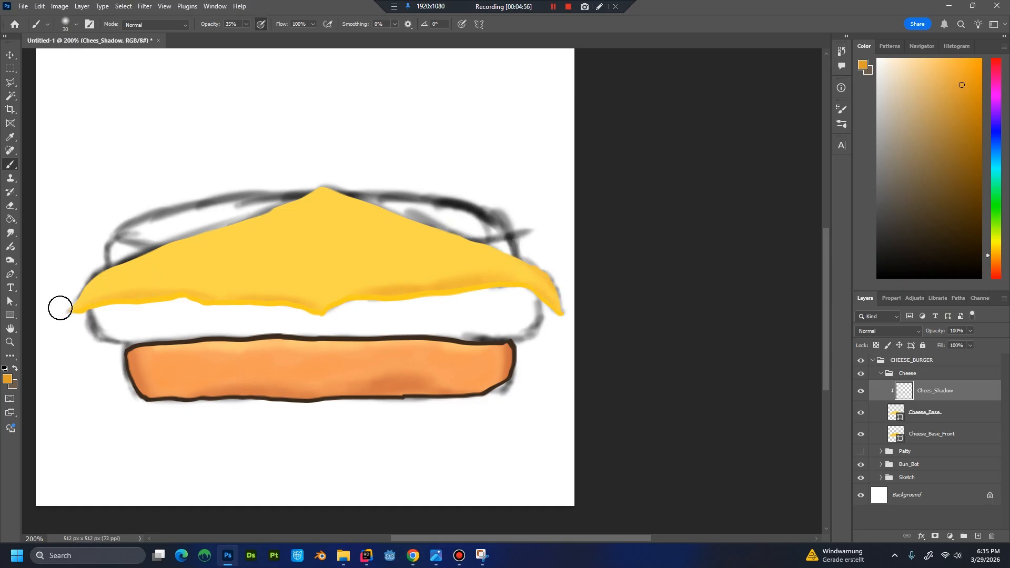
mouse_move(124, 257)
left_mouse_down()
mouse_move(80, 286)
mouse_move(119, 260)
mouse_move(194, 250)
mouse_move(102, 275)
mouse_move(84, 292)
mouse_move(119, 258)
mouse_move(106, 261)
mouse_move(80, 288)
left_mouse_up()
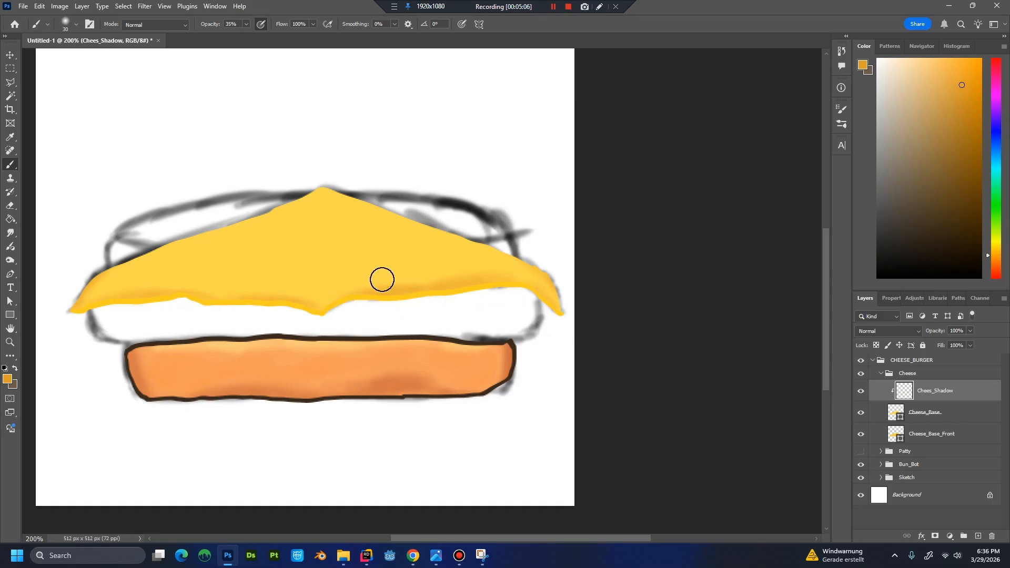
left_click(420, 265)
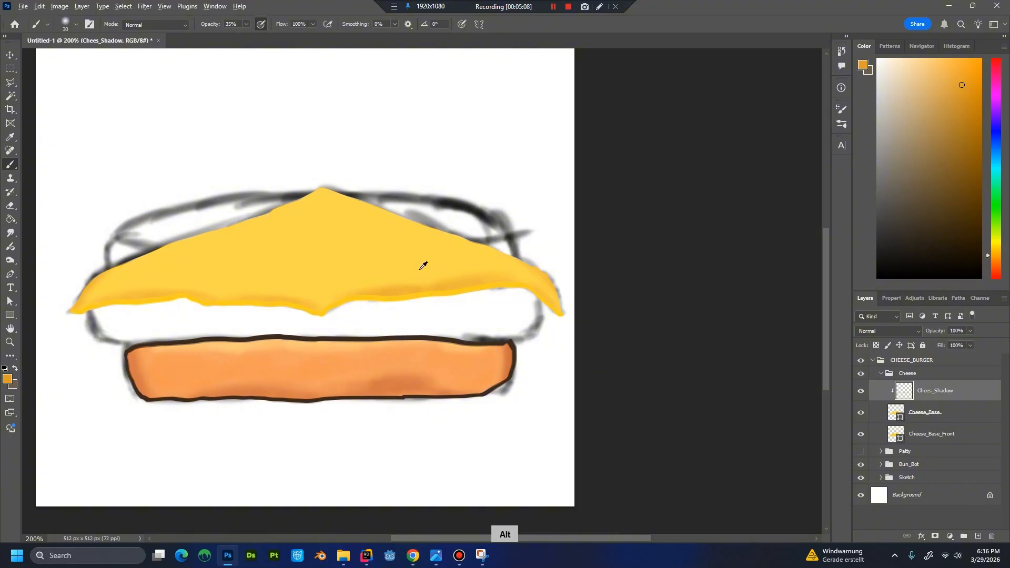
left_click(420, 269, "alt")
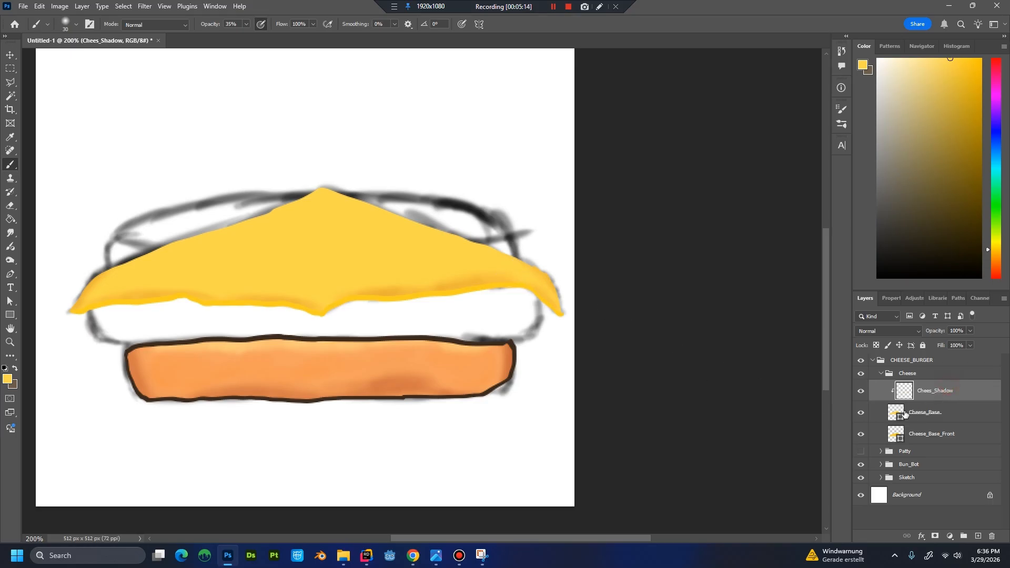
Create a layer named Cheese_Highlight directly above Cheese_Base, clipped to it.
left_click(936, 420)
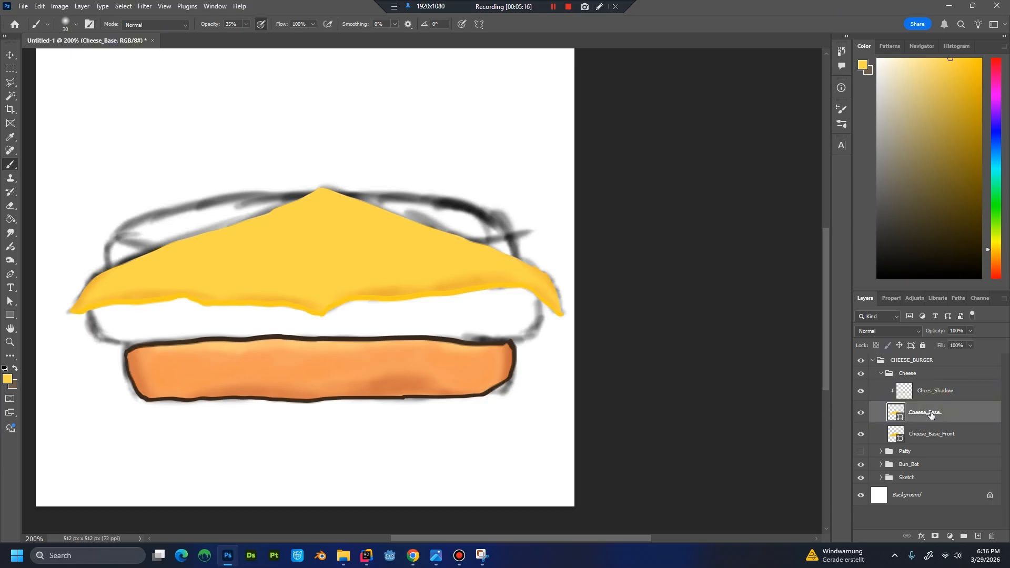
key("ctrl+shift+n")
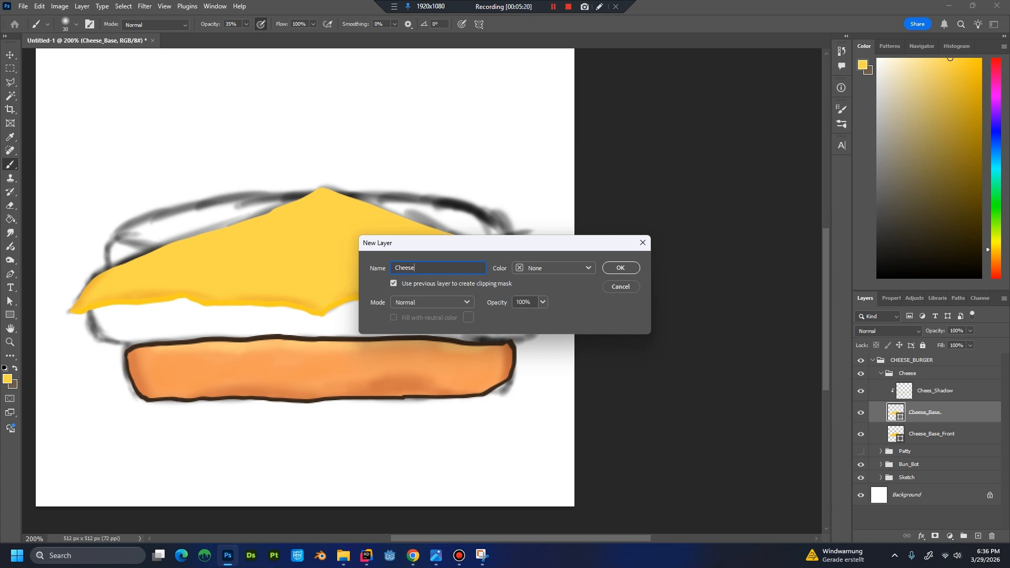
type("Cheese_Highlight")
key("Return")
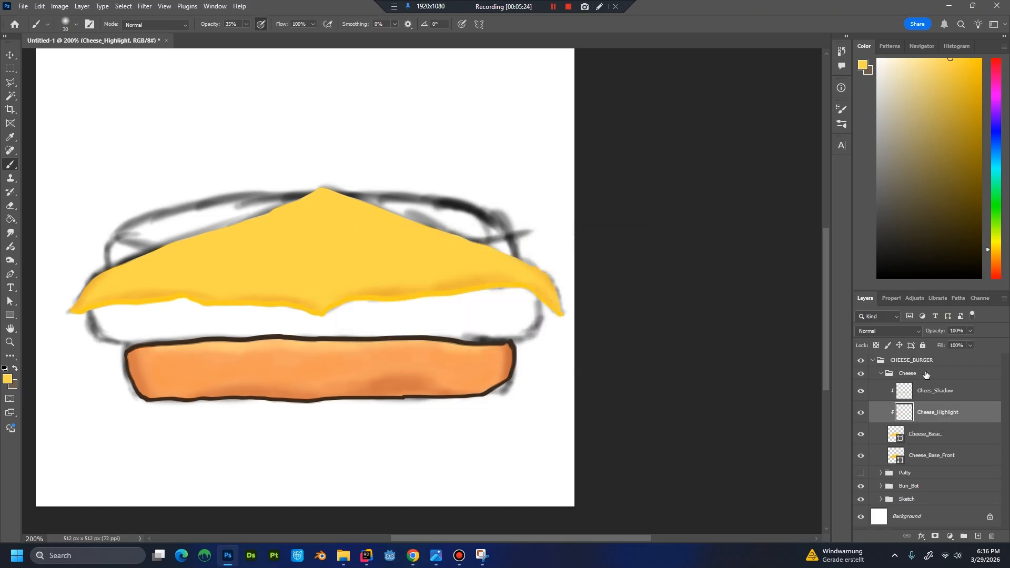
Set the foreground colour to FFF3A3 for the cheese highlight.
left_click(7, 380)
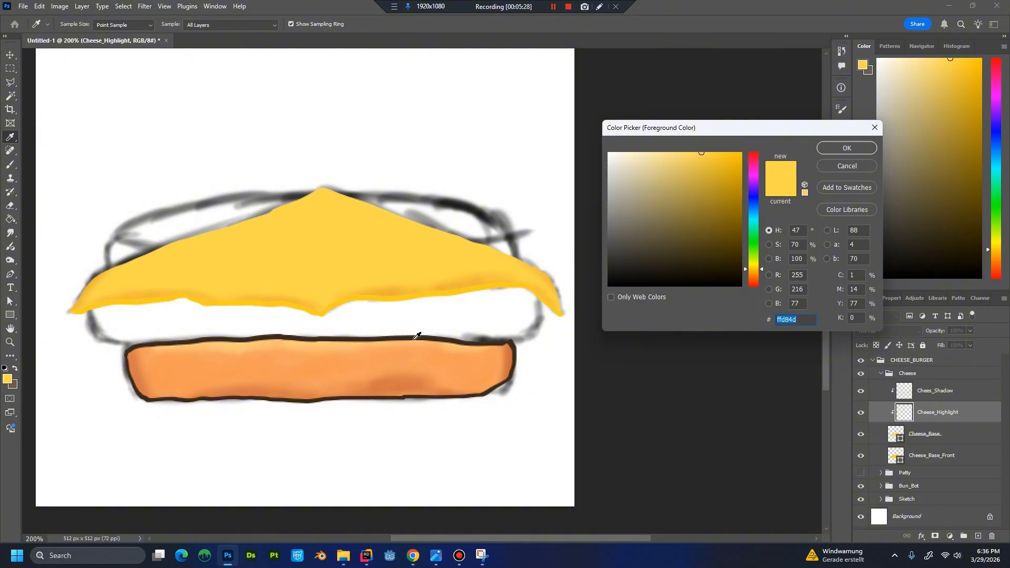
type("FFF")
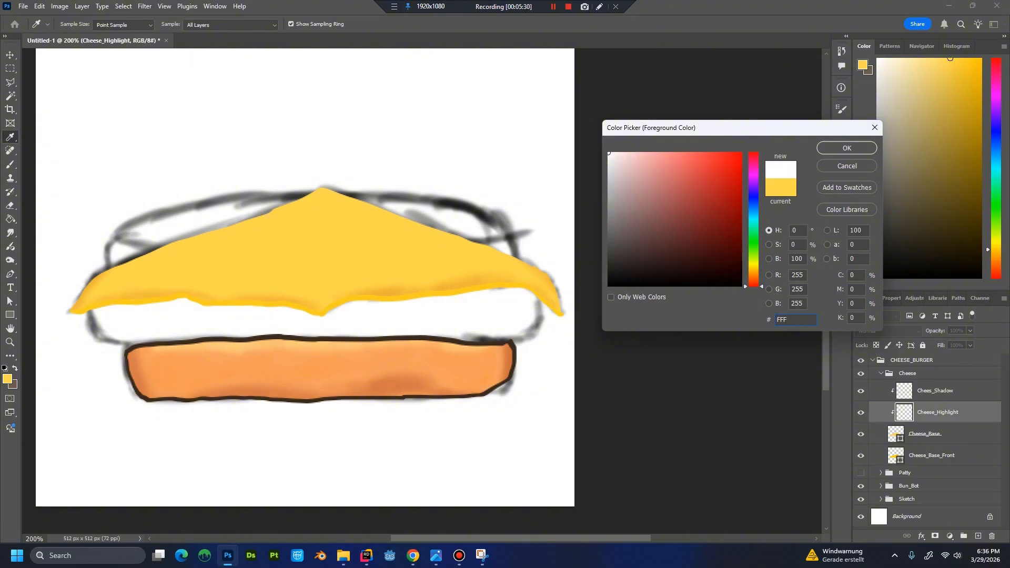
type("3A3")
key("Return")
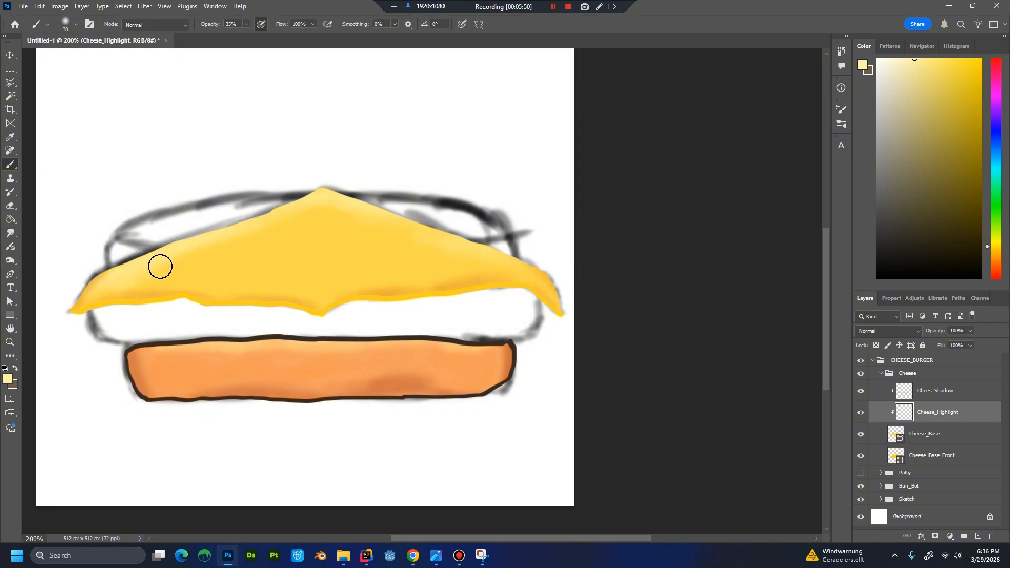
Brush soft highlights over the cheese's upper edges, left side and centre on Cheese_Highlight, blending with yellows sampled from the cheese.
mouse_move(177, 280)
left_mouse_down()
mouse_move(221, 282)
mouse_move(130, 271)
mouse_move(123, 276)
mouse_move(148, 288)
mouse_move(108, 286)
mouse_move(215, 293)
mouse_move(205, 281)
mouse_move(123, 290)
mouse_move(225, 283)
mouse_move(215, 290)
mouse_move(271, 294)
mouse_move(225, 271)
mouse_move(244, 242)
mouse_move(146, 271)
mouse_move(221, 260)
mouse_move(274, 269)
mouse_move(257, 286)
mouse_move(230, 285)
mouse_move(337, 285)
mouse_move(217, 246)
mouse_move(244, 240)
mouse_move(305, 290)
mouse_move(338, 275)
mouse_move(249, 262)
mouse_move(225, 242)
mouse_move(233, 240)
mouse_move(327, 286)
mouse_move(214, 278)
mouse_move(251, 274)
mouse_move(217, 239)
mouse_move(246, 252)
mouse_move(216, 237)
mouse_move(277, 290)
mouse_move(311, 297)
mouse_move(303, 266)
mouse_move(324, 277)
left_mouse_up()
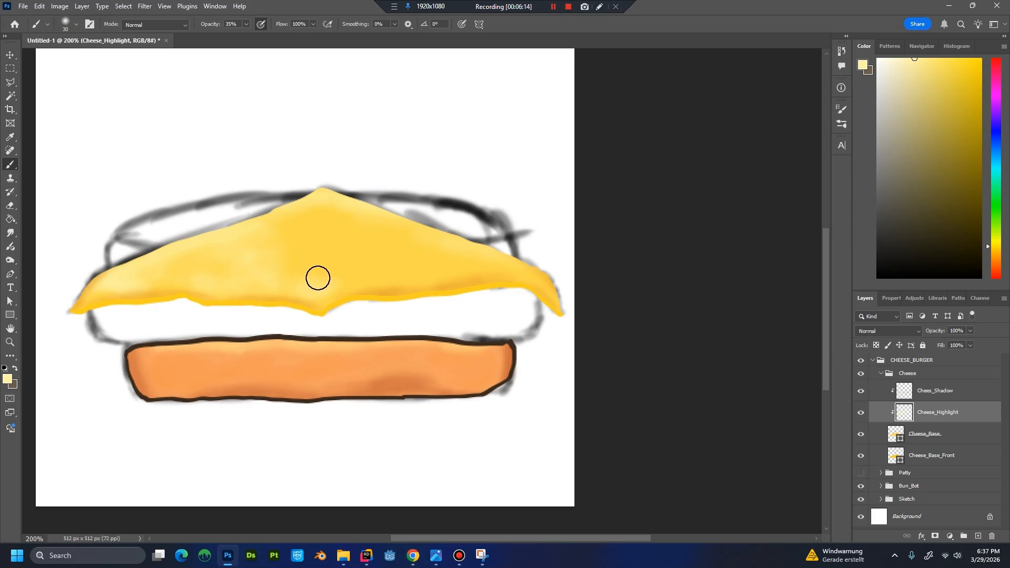
key("alt")
left_click(316, 262, "alt")
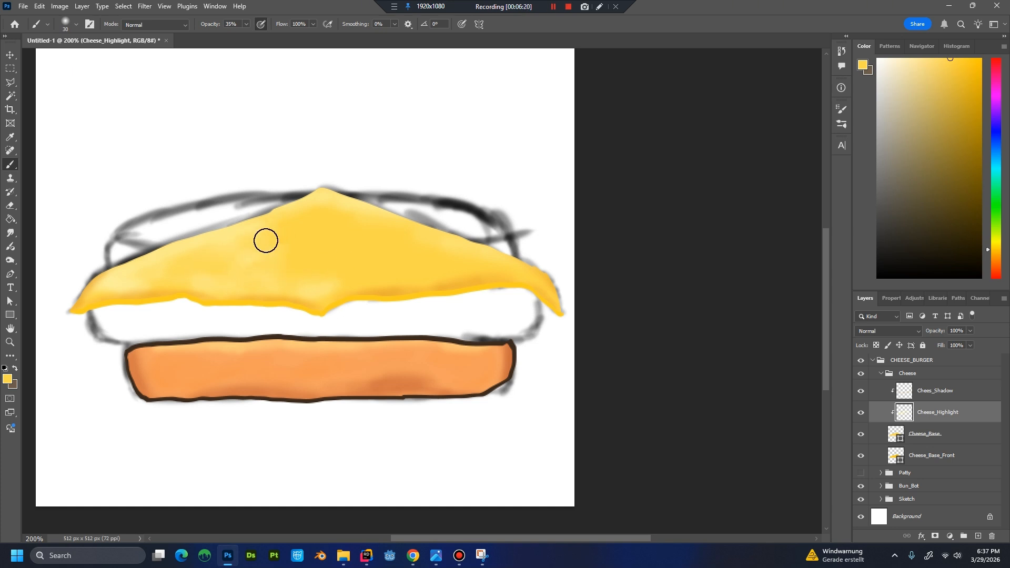
left_click(451, 255, "alt")
left_click(467, 273, "alt")
Create a layer named Cheese_Colorvar directly above Cheese_Highlight, clipped to the cheese base.
key("ctrl+shift+n")
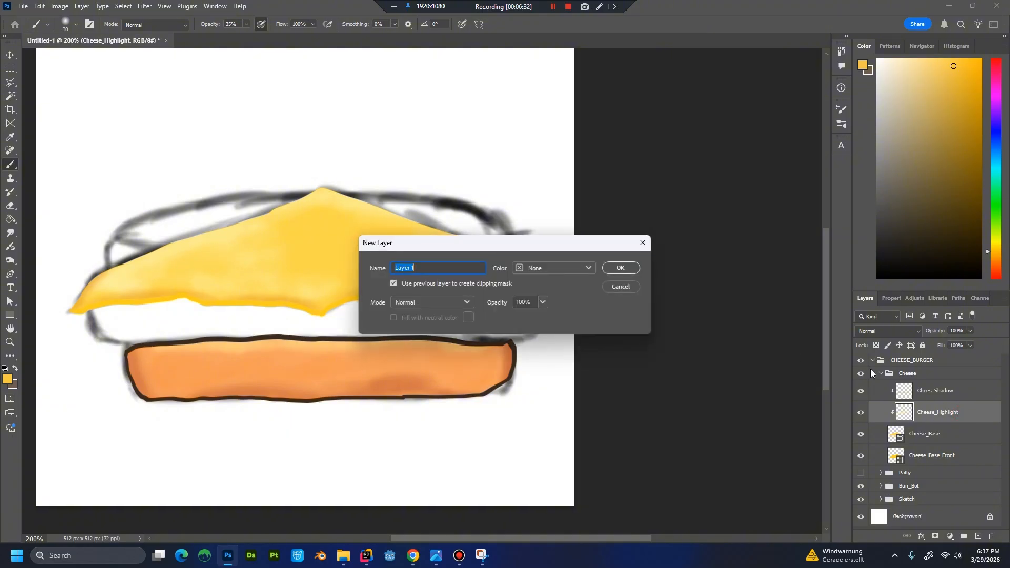
key("Return")
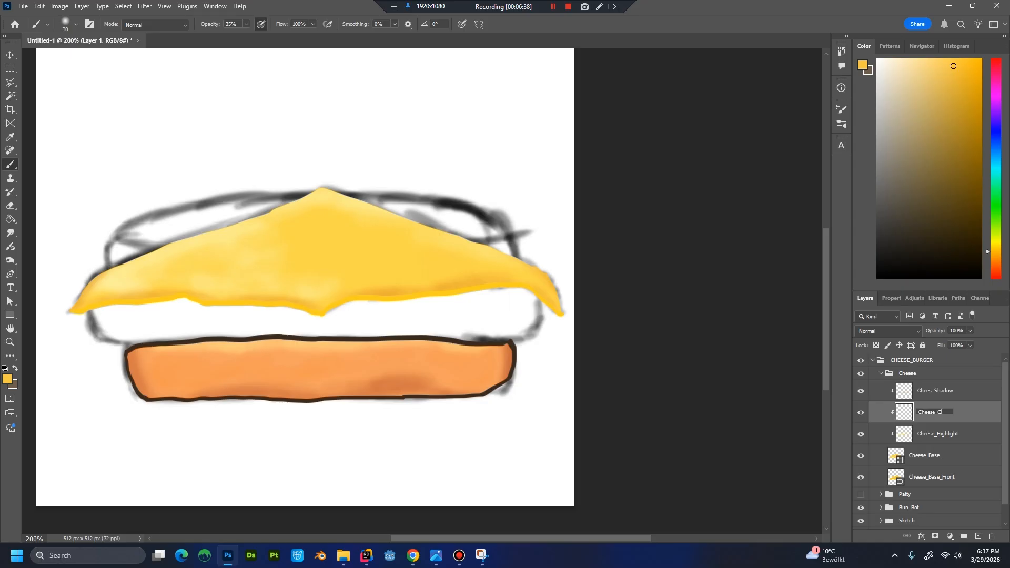
key("Return")
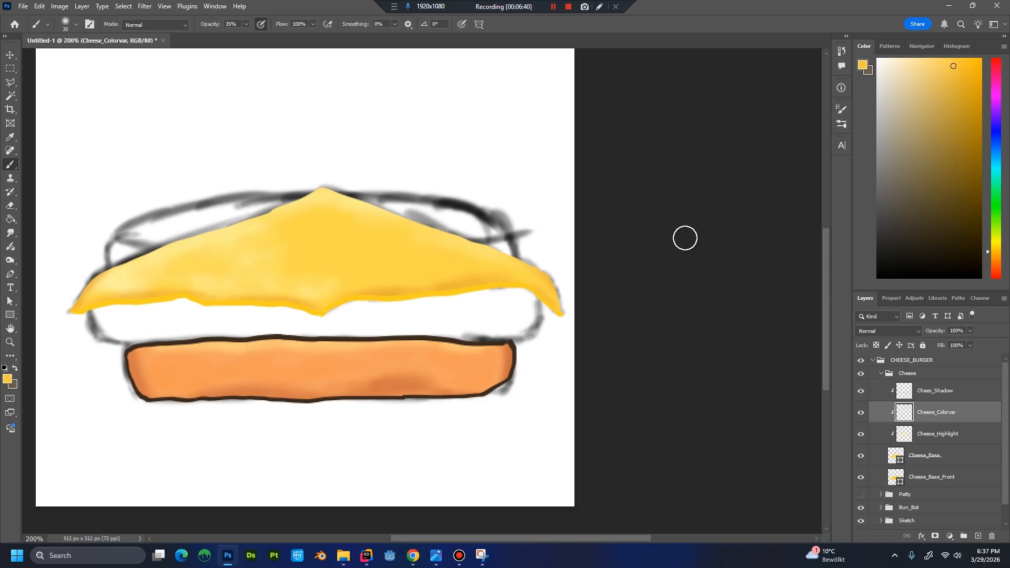
Sample the cheese's yellow, darken it slightly, and brush soft colour patches over the cheese's left side and centre on Cheese_Colorvar.
key("alt")
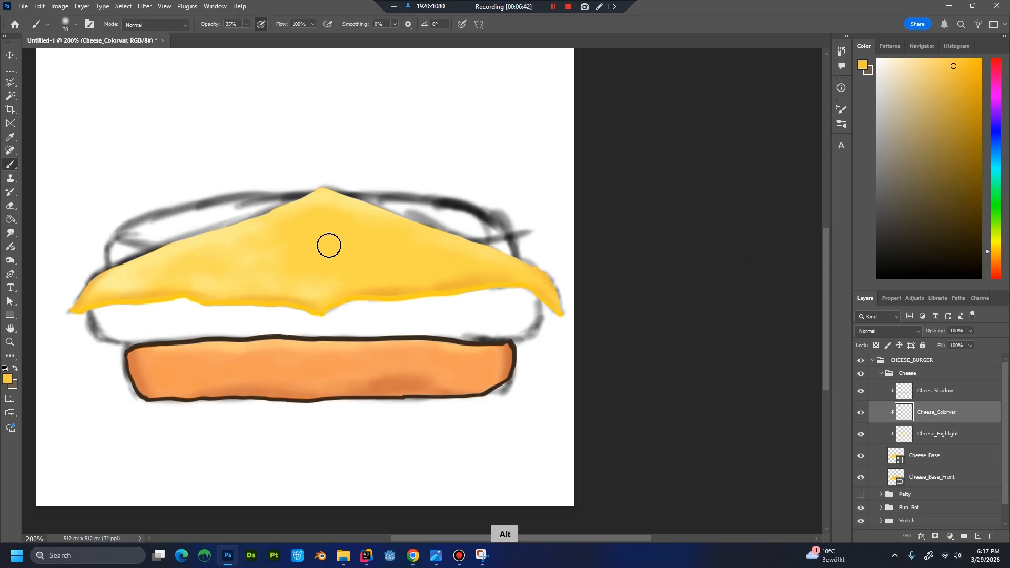
left_click(328, 245, "alt")
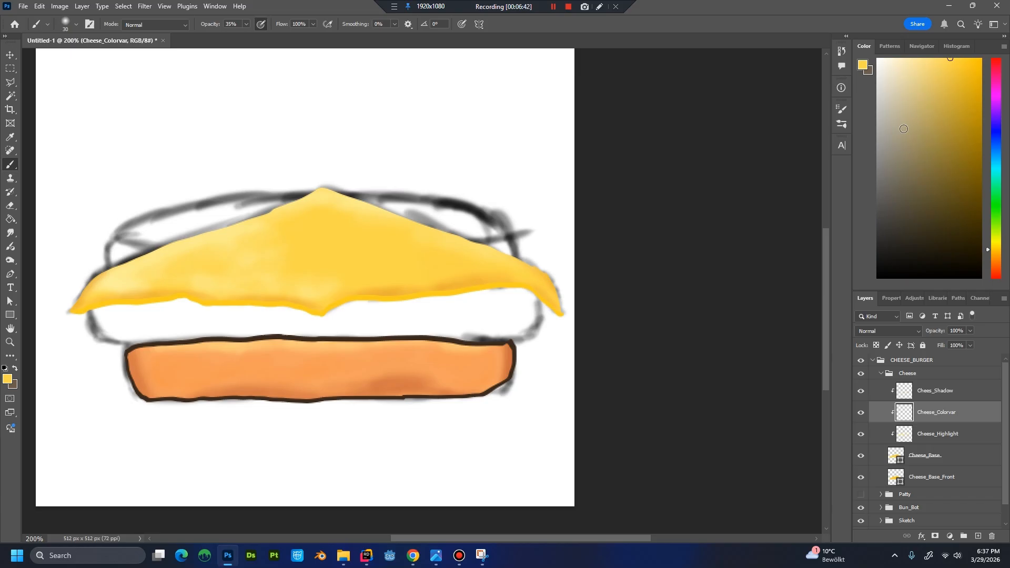
left_click(959, 79)
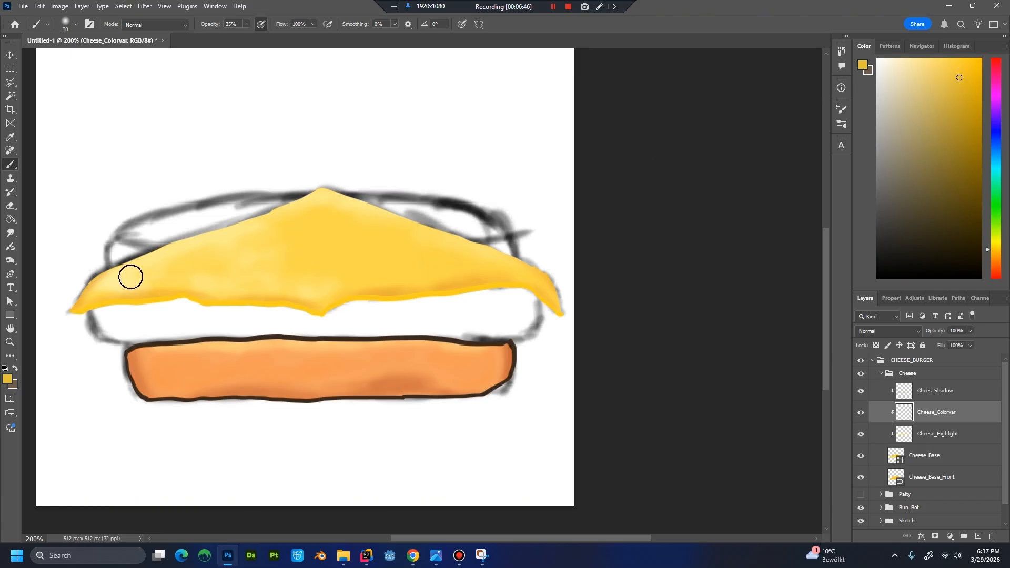
mouse_move(125, 275)
left_mouse_down()
mouse_move(102, 287)
mouse_move(181, 268)
mouse_move(158, 267)
mouse_move(188, 256)
mouse_move(177, 273)
mouse_move(196, 254)
mouse_move(258, 278)
left_mouse_up()
mouse_move(254, 232)
left_mouse_down()
mouse_move(275, 233)
mouse_move(266, 239)
mouse_move(302, 263)
mouse_move(297, 278)
mouse_move(329, 268)
mouse_move(313, 278)
mouse_move(282, 230)
mouse_move(299, 230)
mouse_move(311, 286)
mouse_move(339, 281)
mouse_move(293, 246)
left_mouse_up()
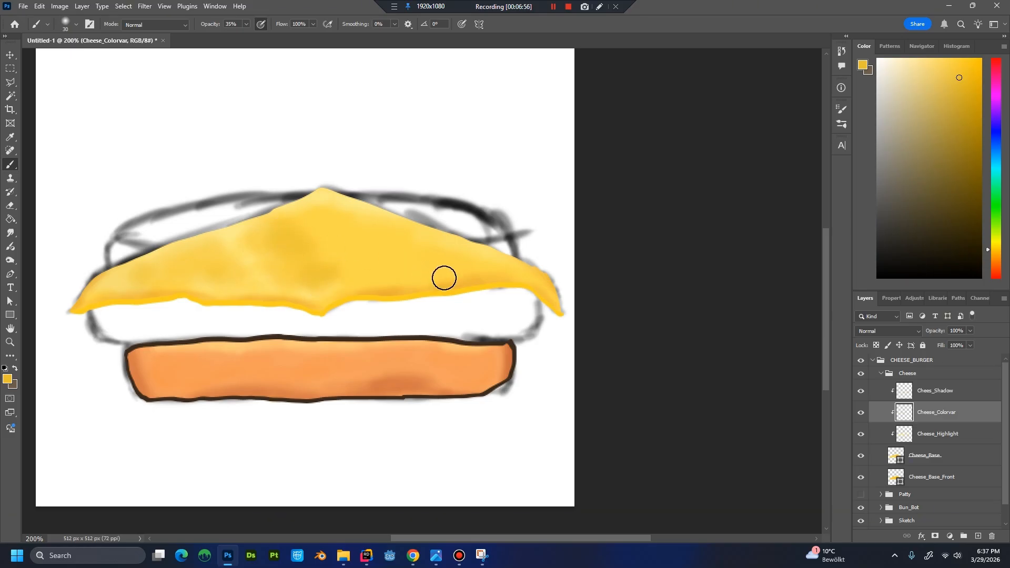
Brush deeper yellow across the cheese's middle and blend in lighter diagonal streaks, using sampled and paler yellows.
left_click(390, 273, "alt")
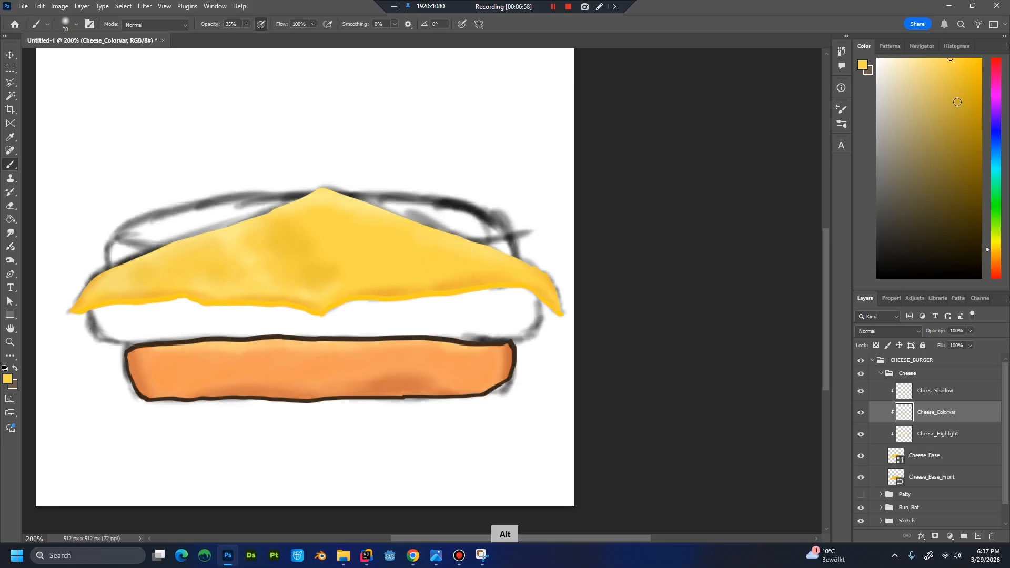
mouse_move(284, 254)
left_mouse_down()
mouse_move(301, 278)
mouse_move(296, 256)
mouse_move(268, 240)
mouse_move(288, 243)
mouse_move(299, 273)
mouse_move(318, 284)
mouse_move(274, 245)
mouse_move(284, 231)
mouse_move(313, 274)
mouse_move(343, 280)
mouse_move(337, 220)
mouse_move(344, 234)
mouse_move(415, 267)
mouse_move(348, 227)
mouse_move(422, 265)
mouse_move(394, 241)
mouse_move(399, 262)
left_mouse_up()
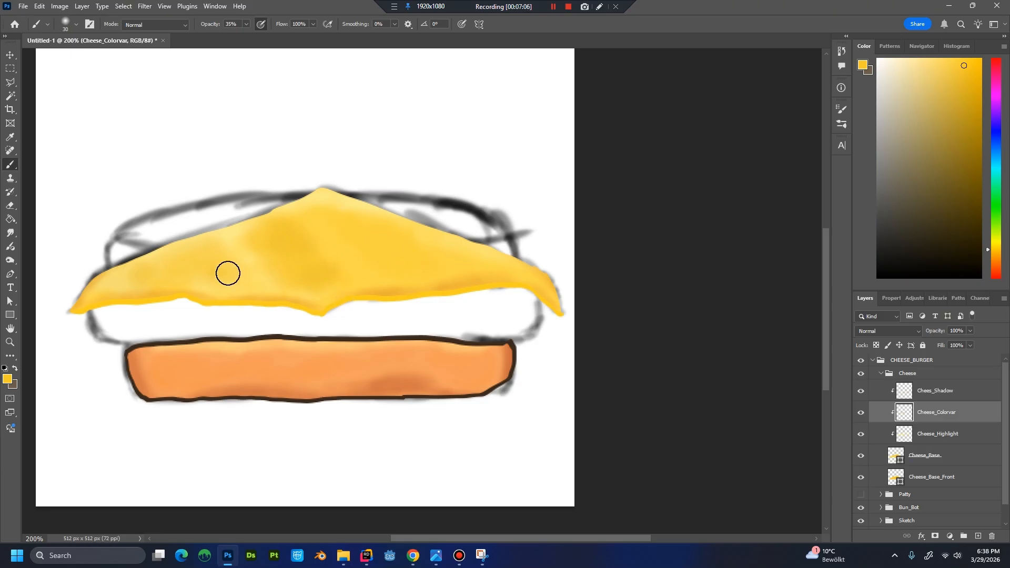
mouse_move(228, 273)
left_mouse_down()
mouse_move(193, 254)
mouse_move(250, 282)
mouse_move(274, 236)
mouse_move(336, 278)
mouse_move(358, 215)
mouse_move(382, 235)
mouse_move(392, 266)
mouse_move(430, 274)
mouse_move(402, 267)
left_mouse_up()
left_click(356, 270, "alt")
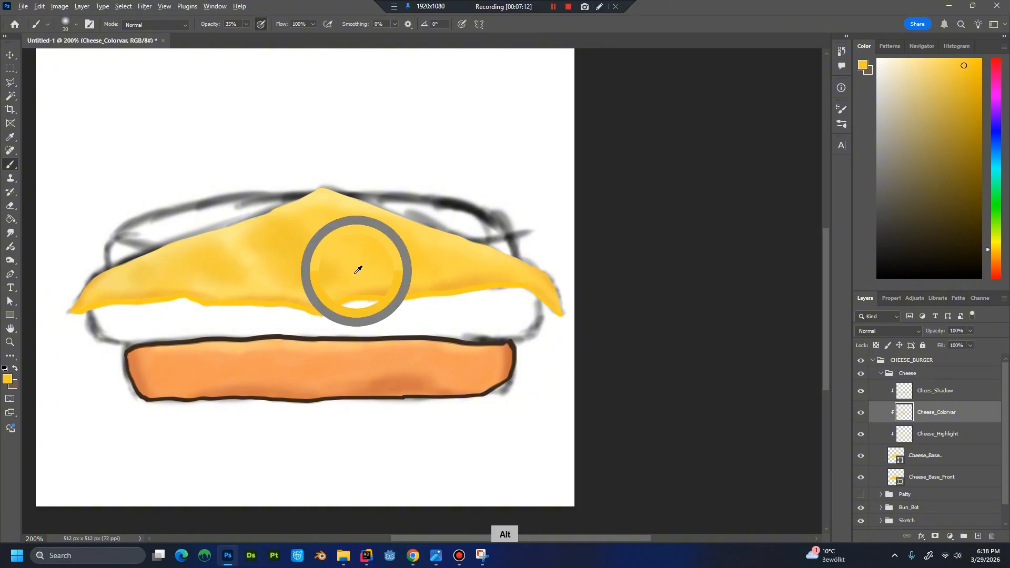
mouse_move(337, 264)
left_mouse_down()
mouse_move(288, 231)
mouse_move(317, 241)
mouse_move(323, 261)
left_mouse_up()
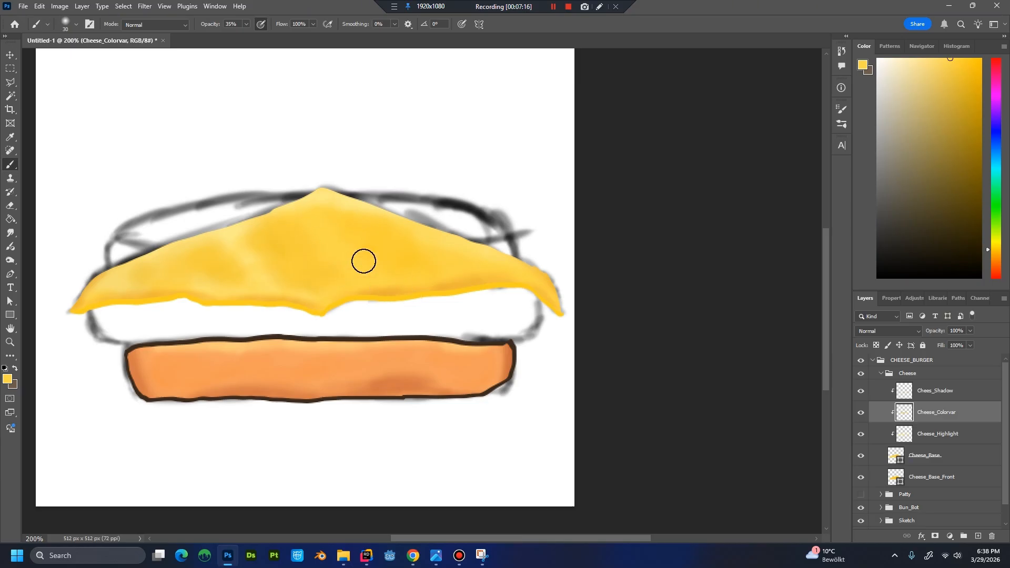
left_click(340, 250, "alt")
left_click(935, 60)
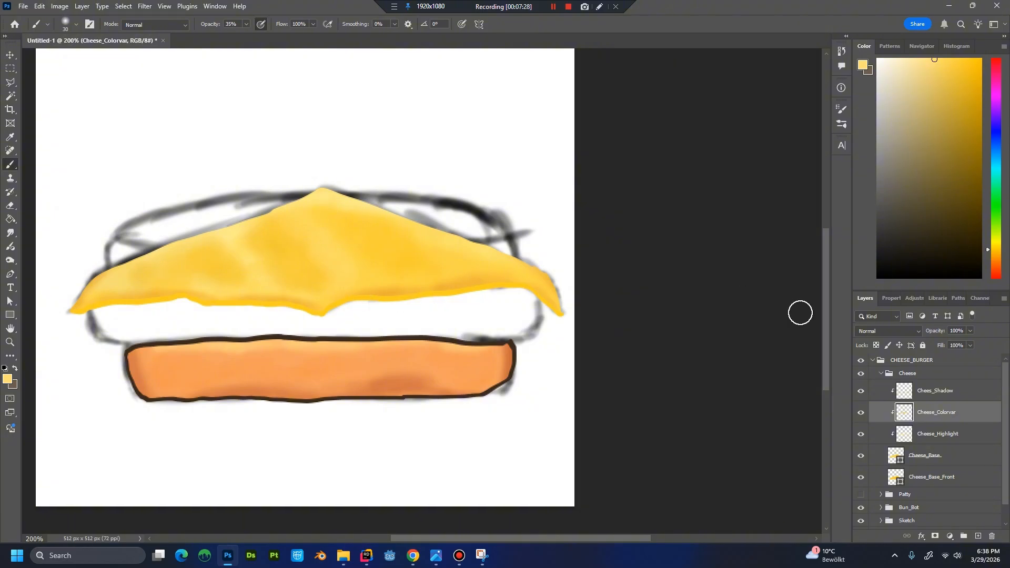
Move Cheese_Colorvar above Chees_Shadow and brush saturated and lighter yellow variations over the cheese's right half.
left_click_drag(948, 406, 944, 383)
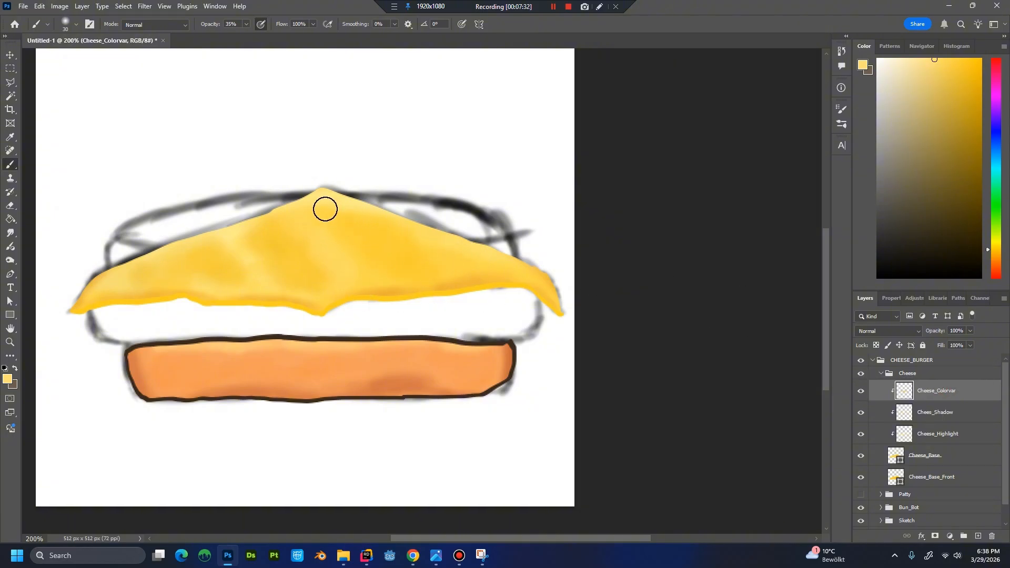
left_click(347, 216, "alt")
key("alt")
left_click(971, 69)
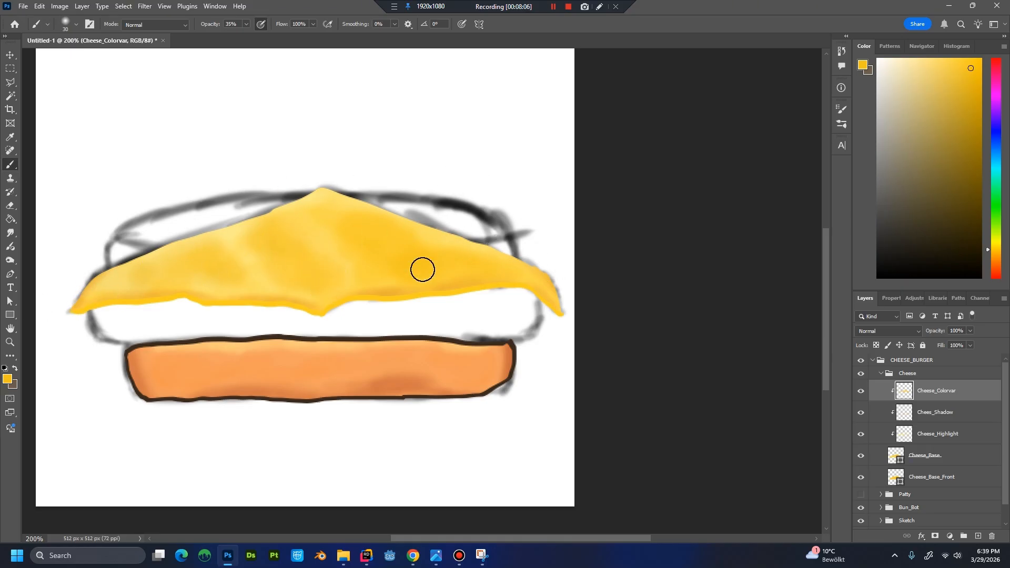
left_click(237, 268, "alt")
left_click(457, 269, "alt")
left_click(432, 246, "alt")
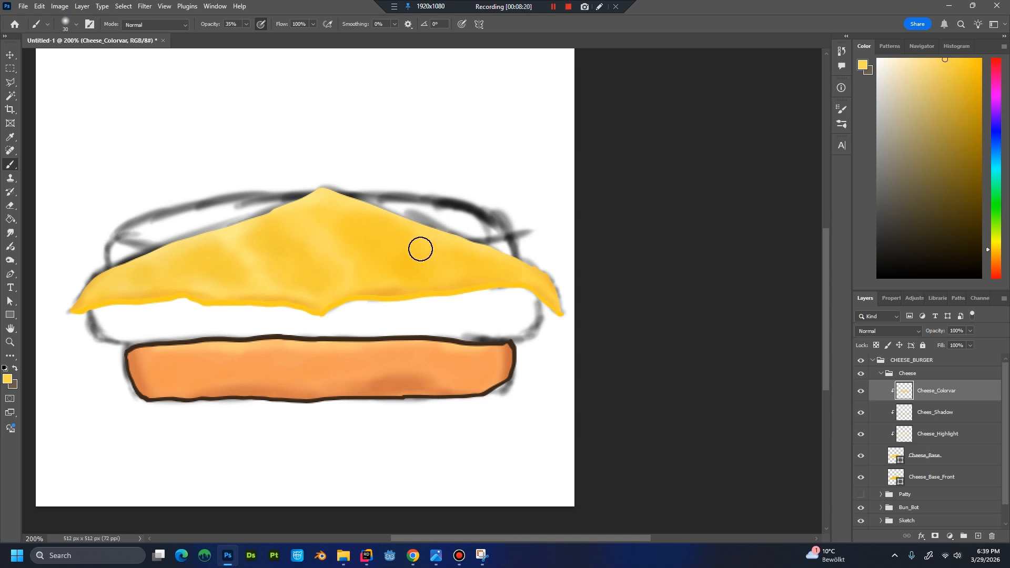
scroll(494, 336, "down", 2)
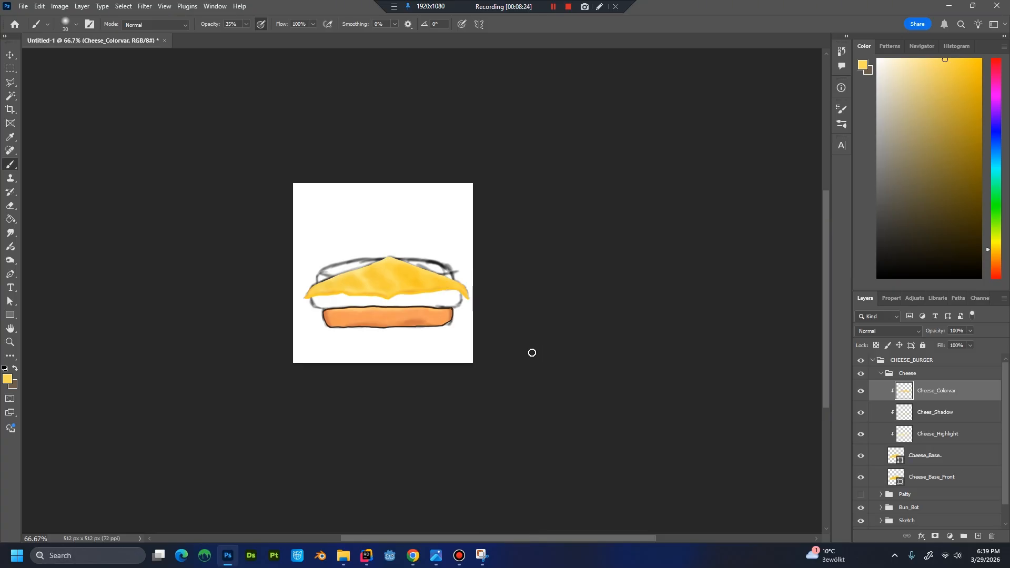
scroll(528, 353, "up", 2)
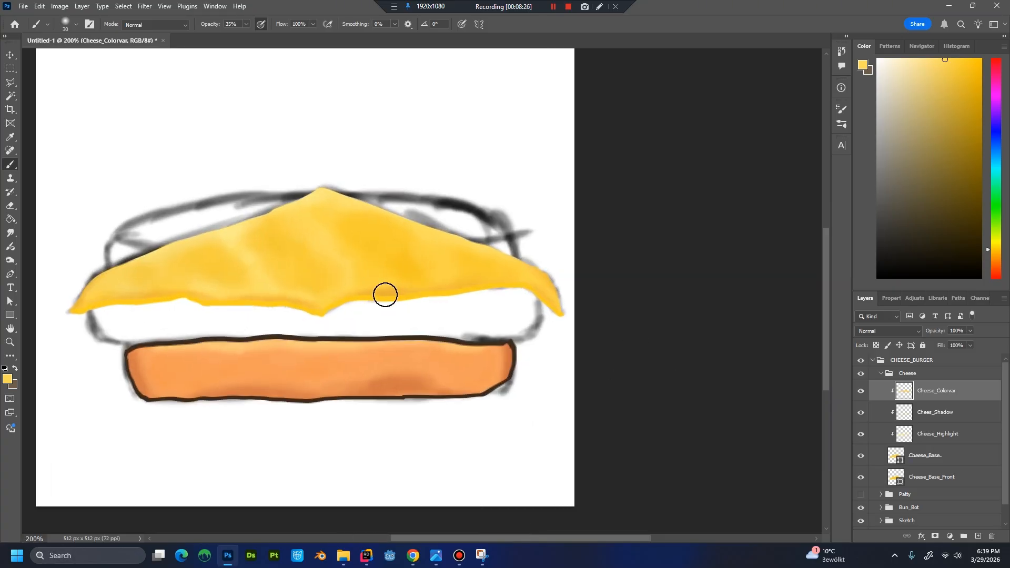
Create a layer named Cheese_BaseFrontLeft directly above Cheese_Base_Front.
left_click(947, 460)
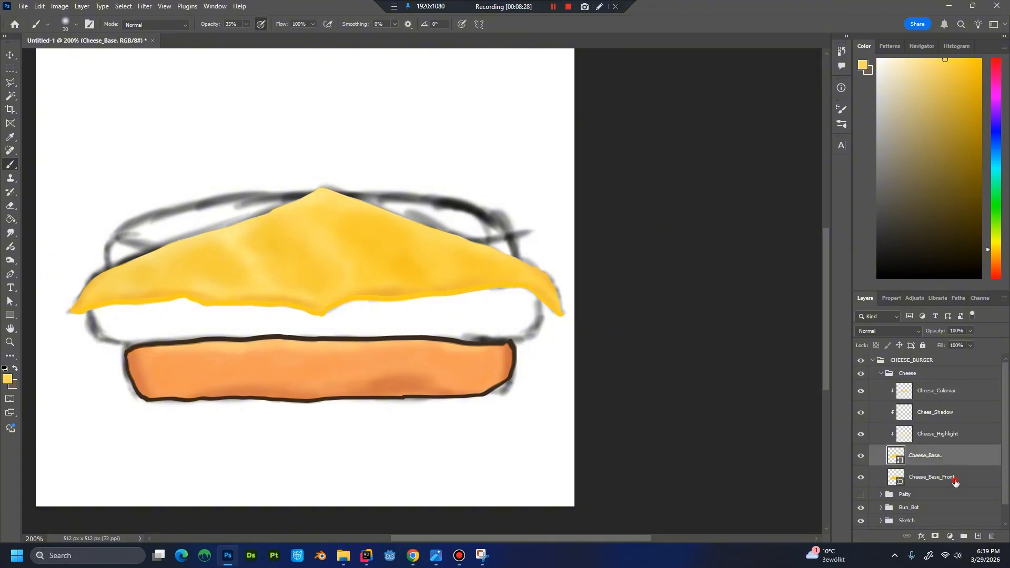
left_click(952, 479)
key("ctrl+shift+n")
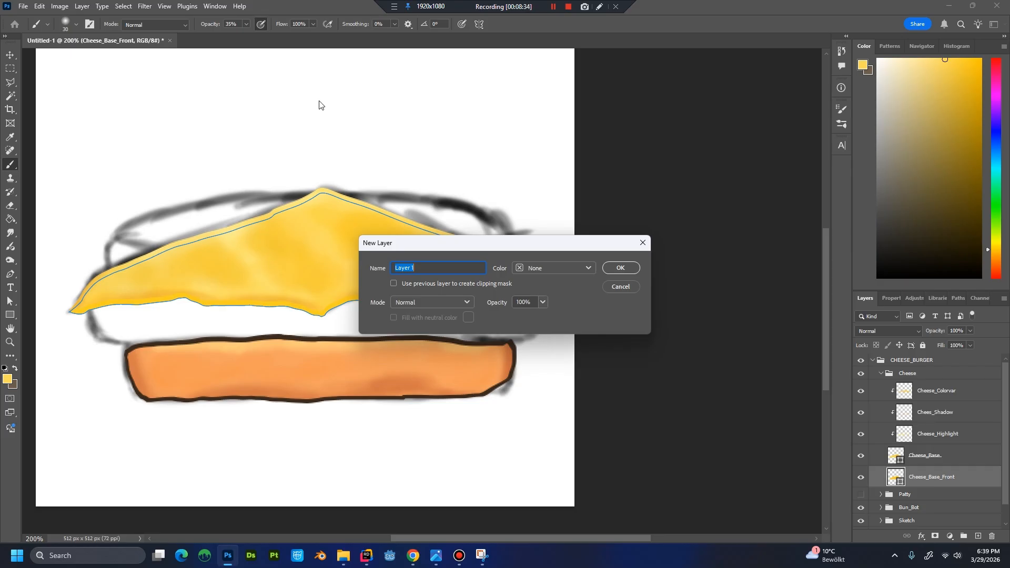
type("Cheese_Bas")
key("BackSpace")
type("ase")
key("Return")
Rename the Cheese_Base_Front layer to Cheese_Base_FrontRight.
double_click(951, 499)
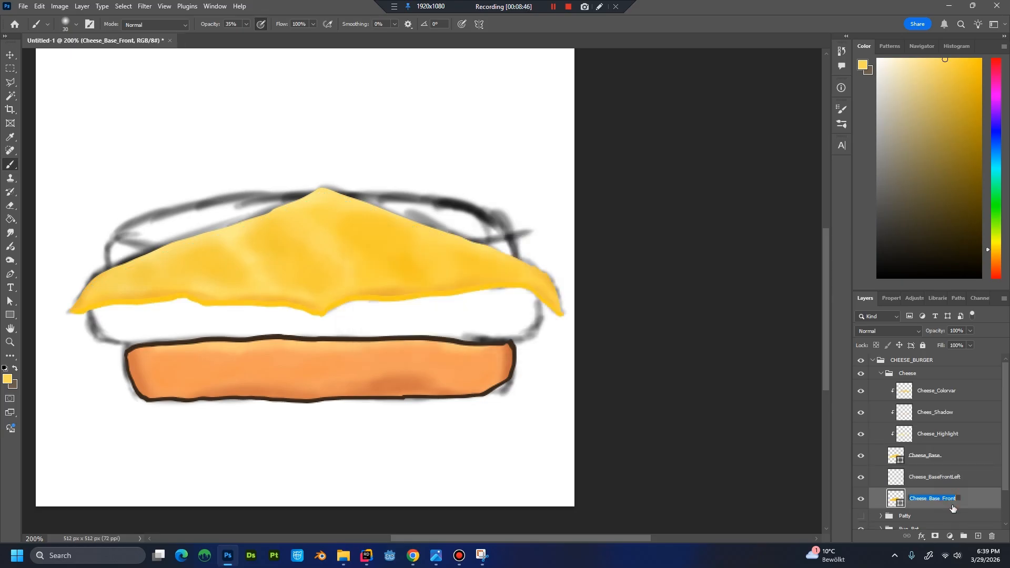
key("Return")
type("Right")
key("Return")
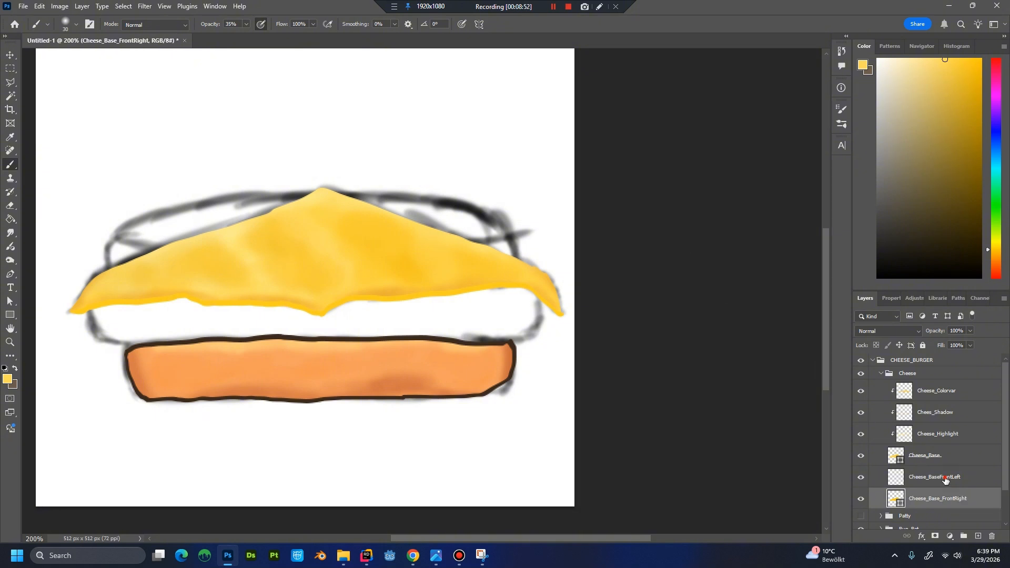
Remove the Right suffix from the front base layer's name, restoring Cheese_Base_Front.
left_click(945, 479)
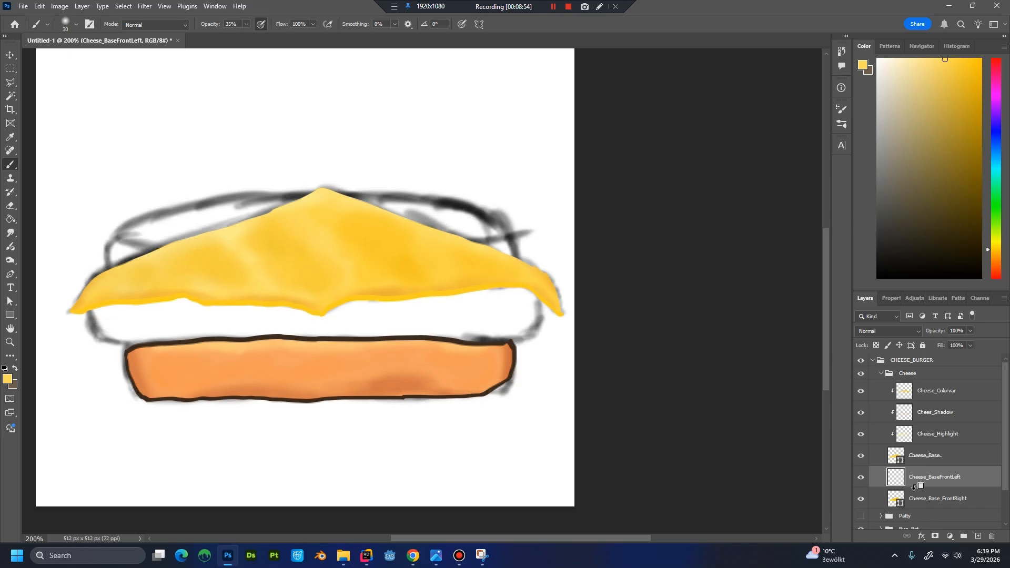
left_click(959, 501)
left_click(954, 483)
left_click(958, 504)
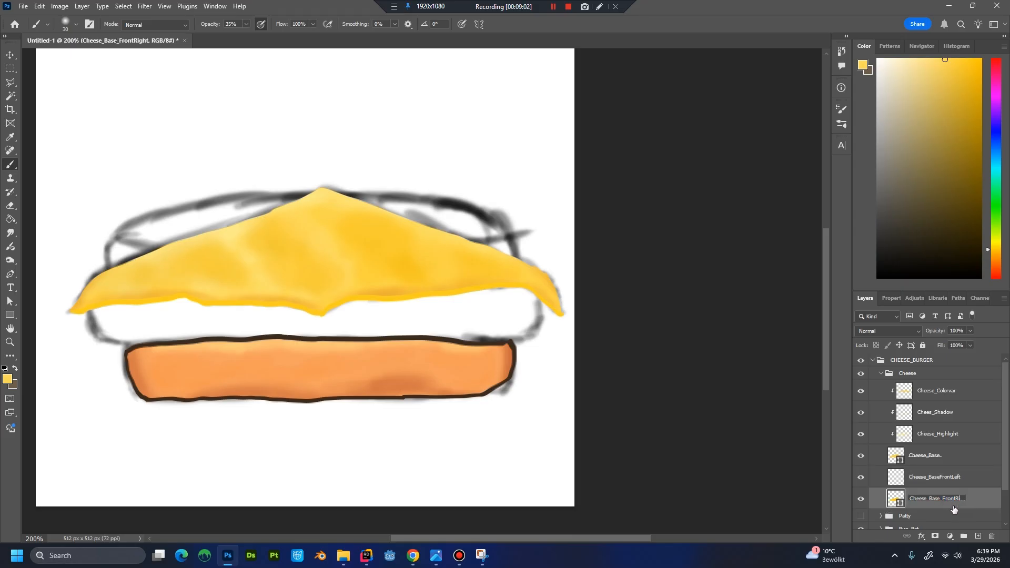
key("BackSpace")
key("BackSpace")
left_click(956, 483)
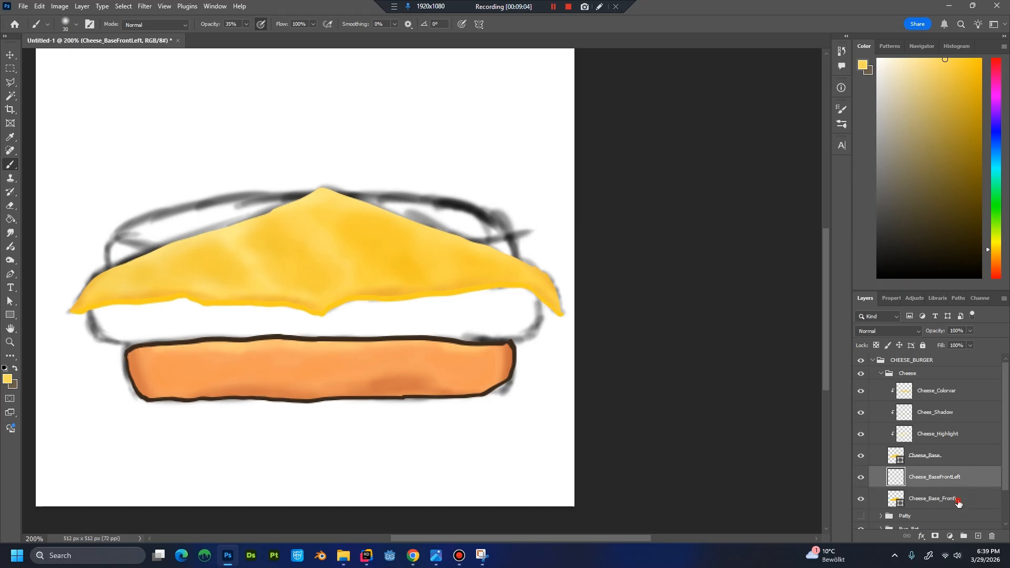
double_click(957, 503)
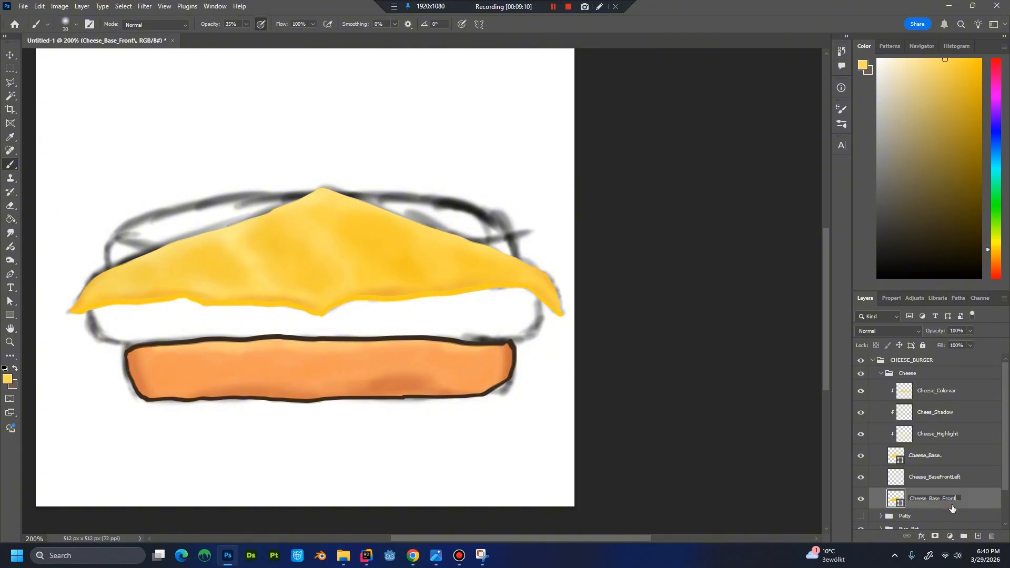
key("Return")
Clip Cheese_BaseFrontLeft to Cheese_Base_Front and duplicate it as Cheese_BaseFrontRight.
left_click(946, 491)
left_click(940, 486, "alt")
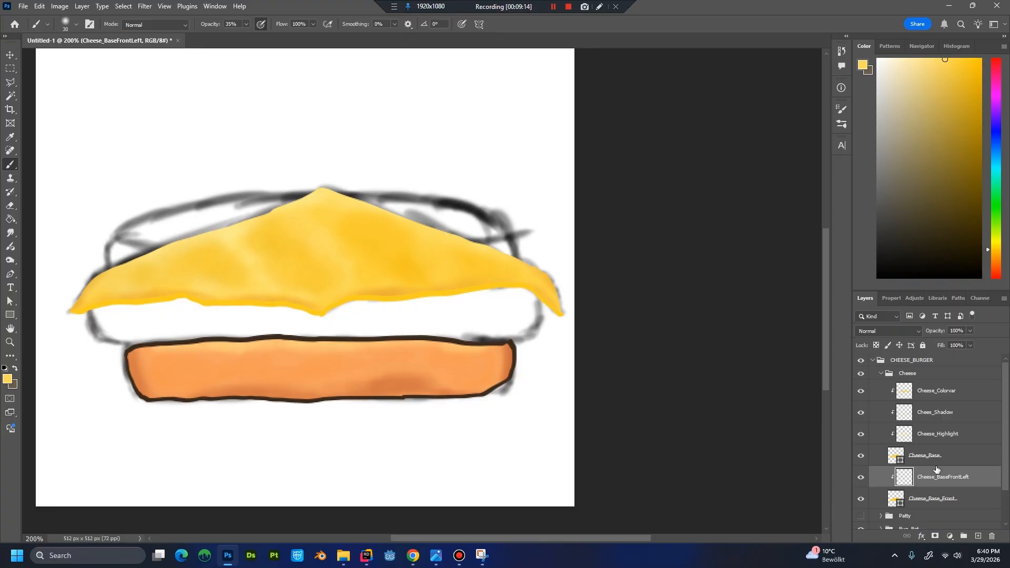
right_click(968, 480)
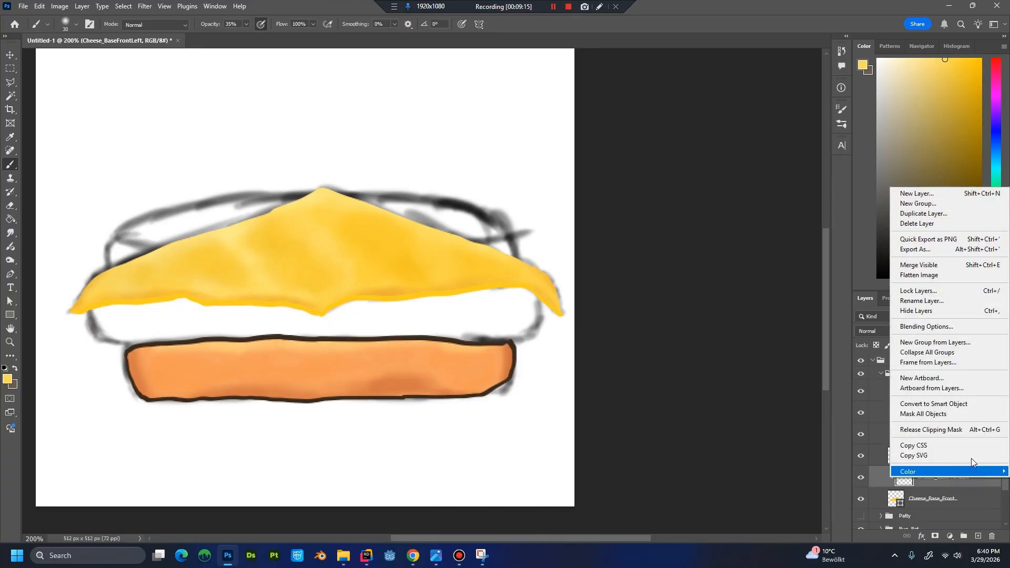
left_click(954, 216)
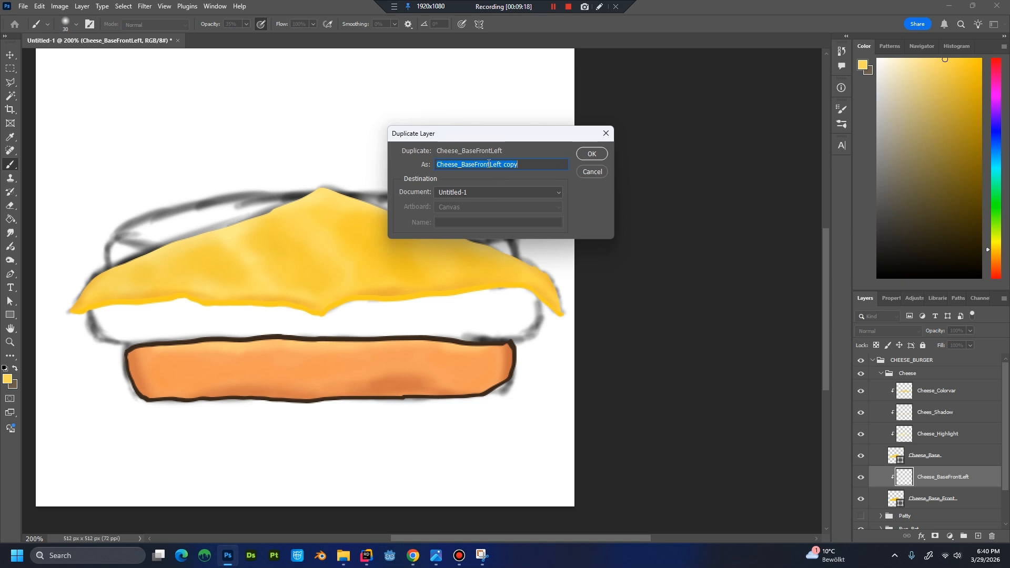
left_click_drag(488, 164, 568, 187)
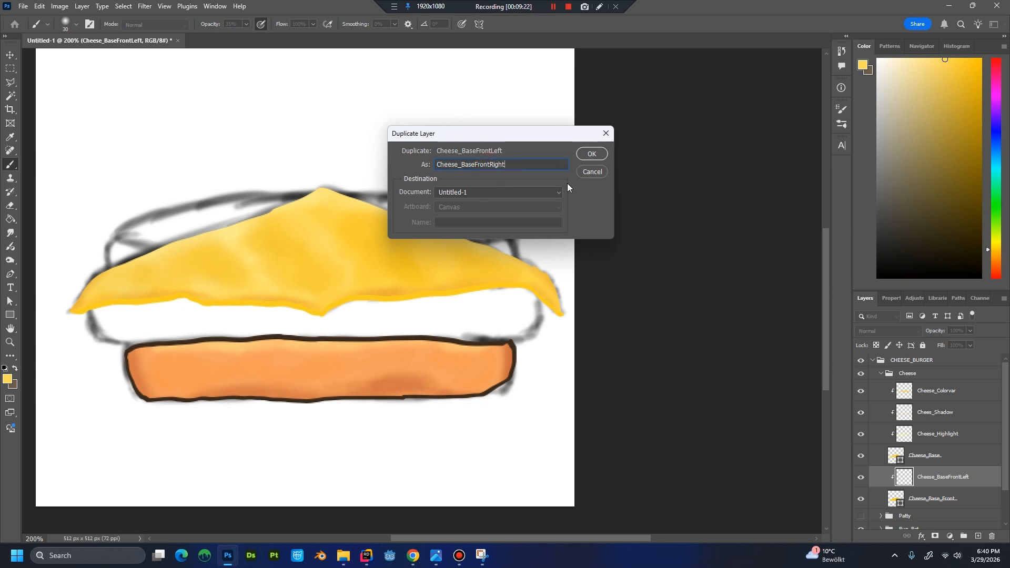
key("Return")
Activate the Cheese_BaseFrontLeft layer and sample a deeper golden yellow from the slice's lower left edge for the brush.
scroll(971, 458, "down", 3)
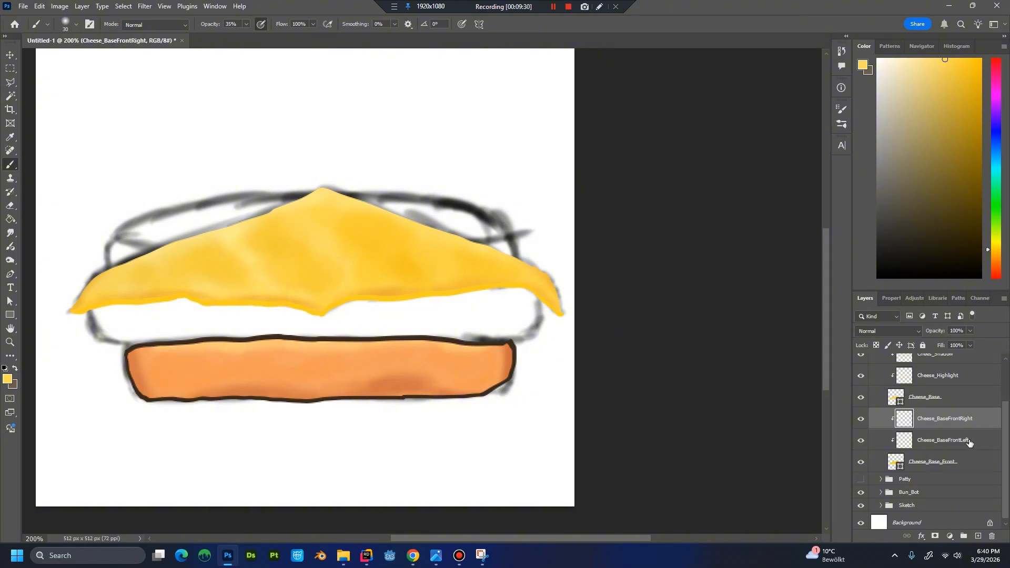
left_click(969, 443)
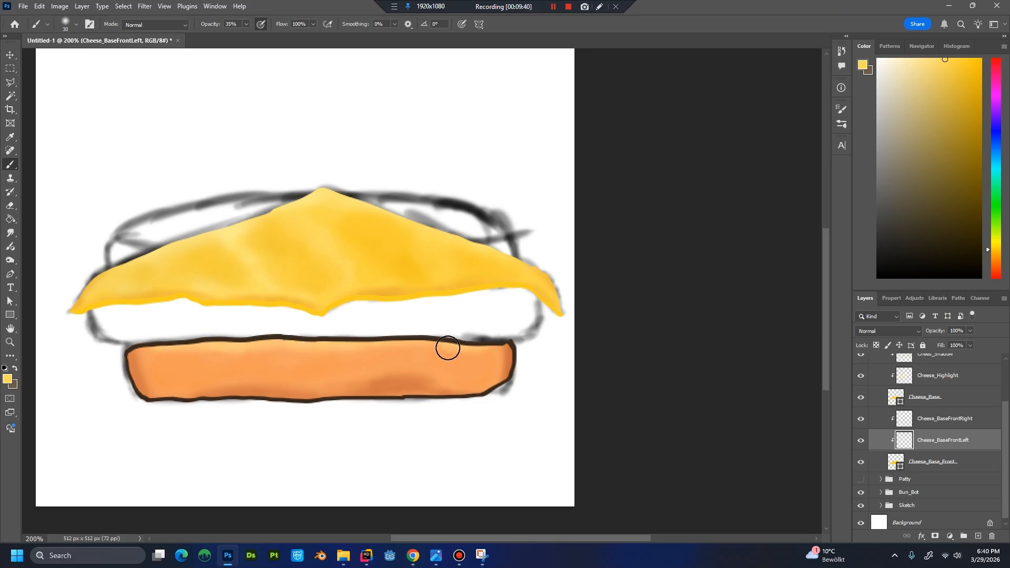
left_click_drag(232, 313, 200, 296)
scroll(201, 294, "up", 1)
left_click_drag(290, 284, 595, 291)
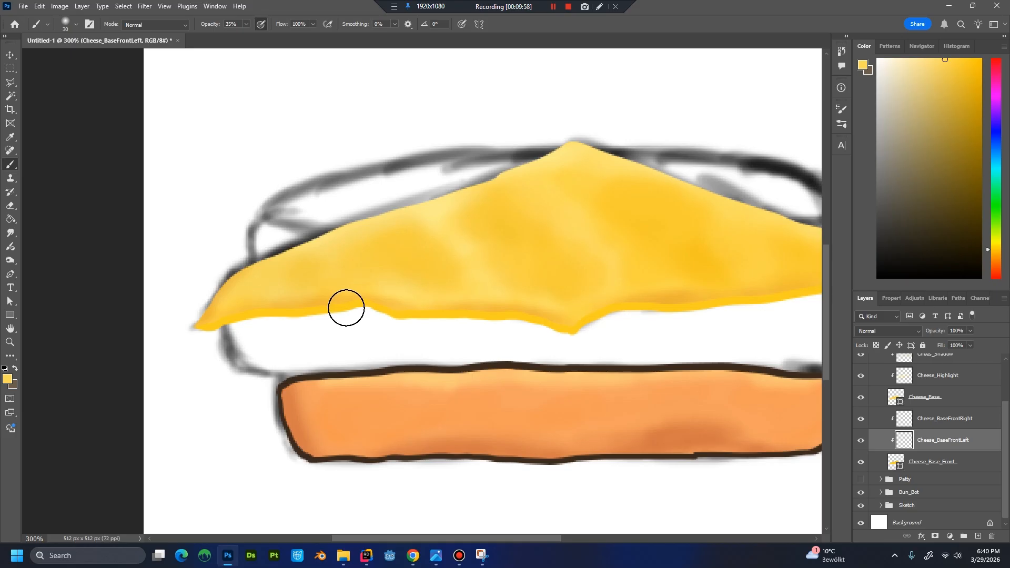
key("i")
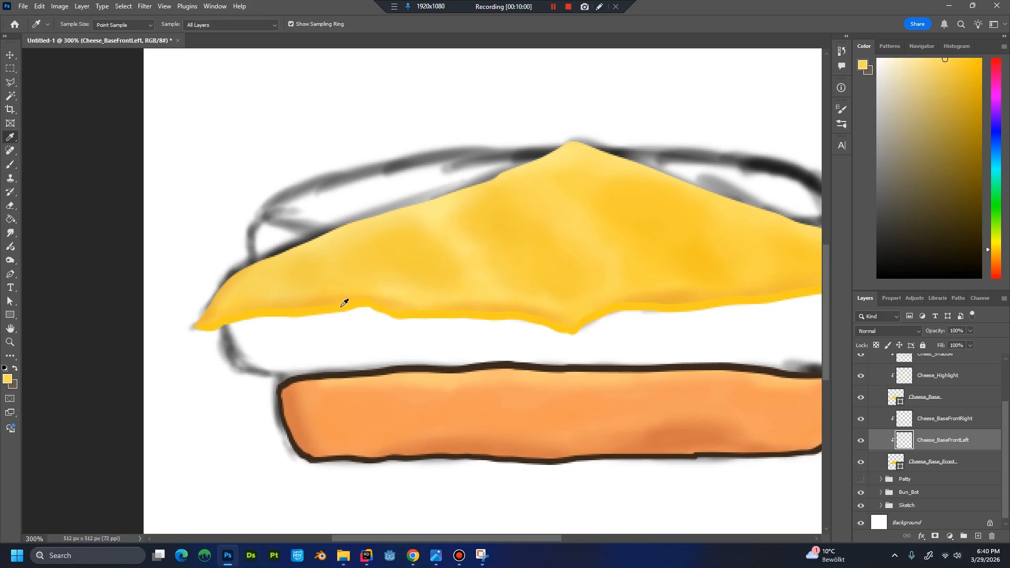
left_click(320, 301)
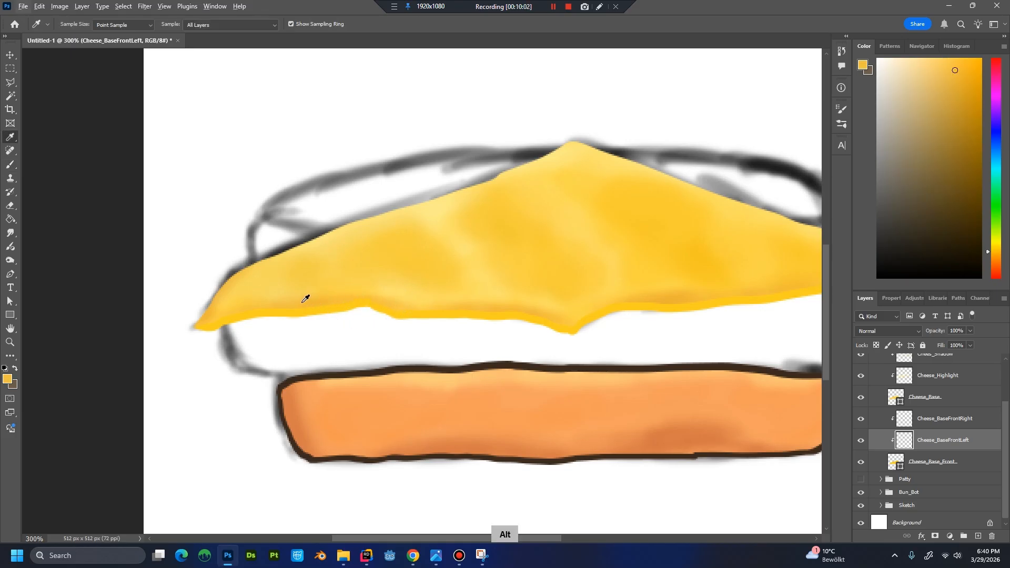
key("b")
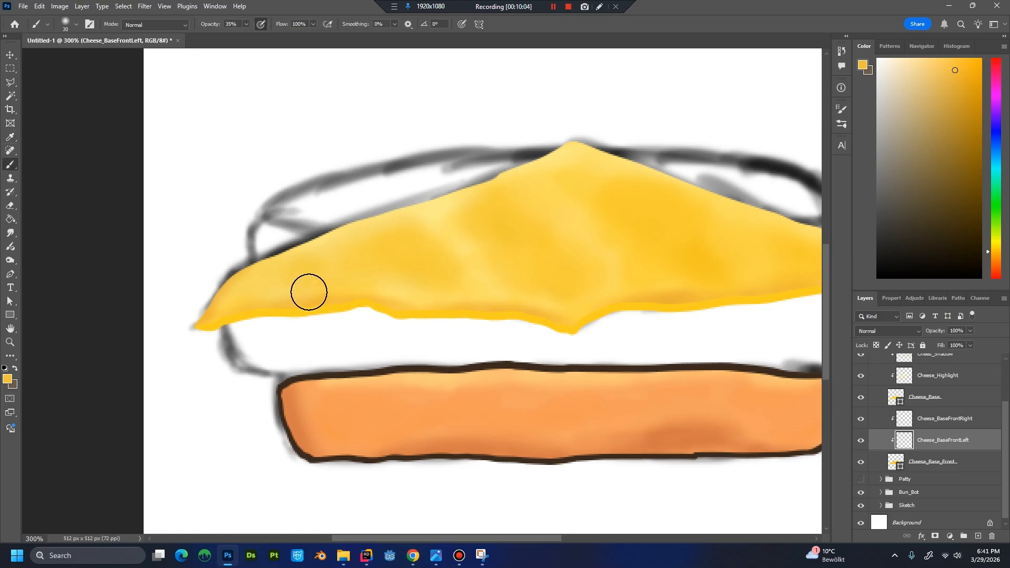
Shade the cheese's left front edge with a smaller brush at 35% opacity, using a darker ochre sampled from the slice.
key("bracketleft")
key("bracketleft")
key("bracketleft")
key("alt")
left_click(308, 303, "alt")
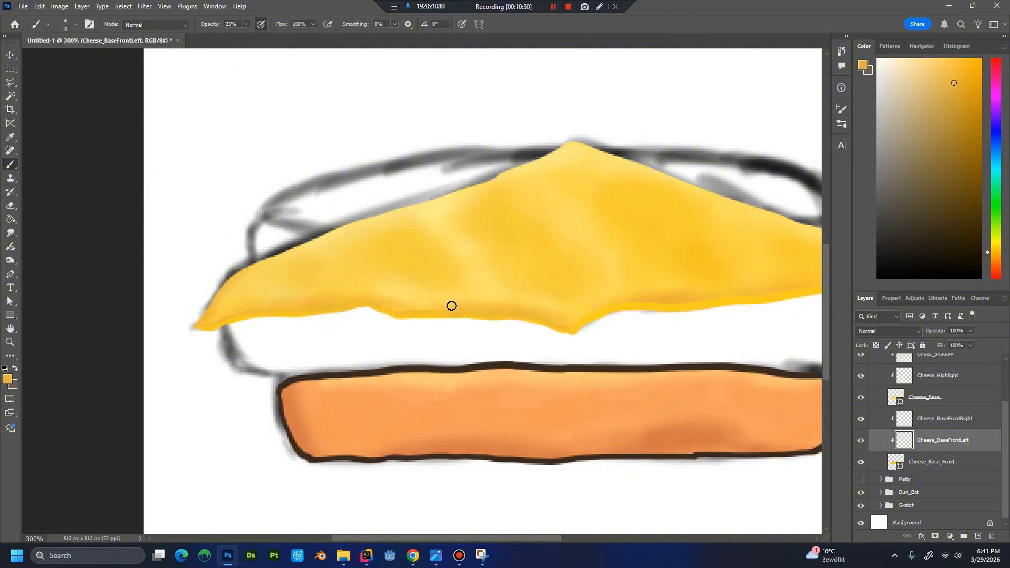
Blend the left front edge between the corner and the centre tip with lighter and mid yellows sampled from the cheese.
left_click(426, 303, "alt")
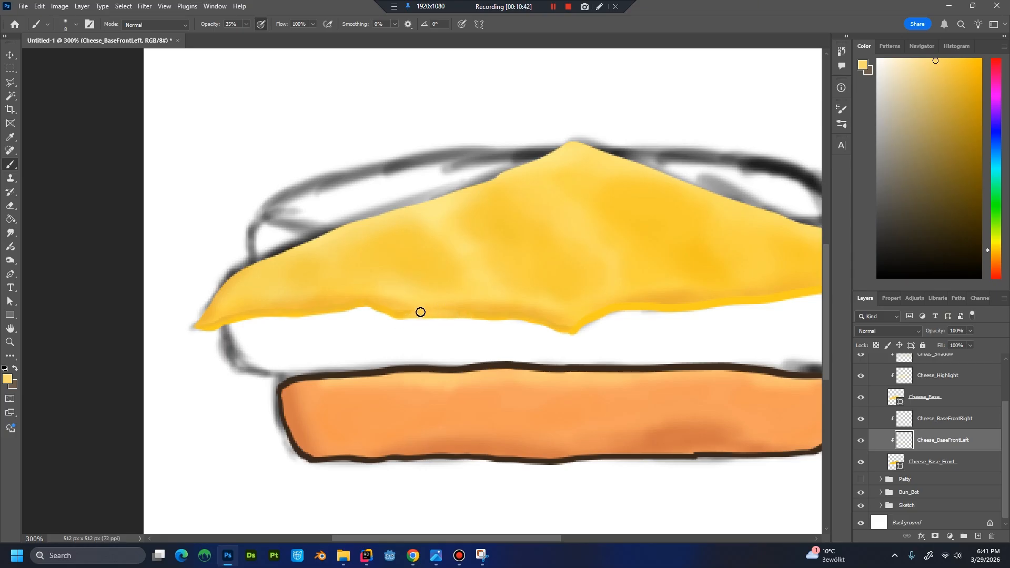
left_click(451, 310, "alt")
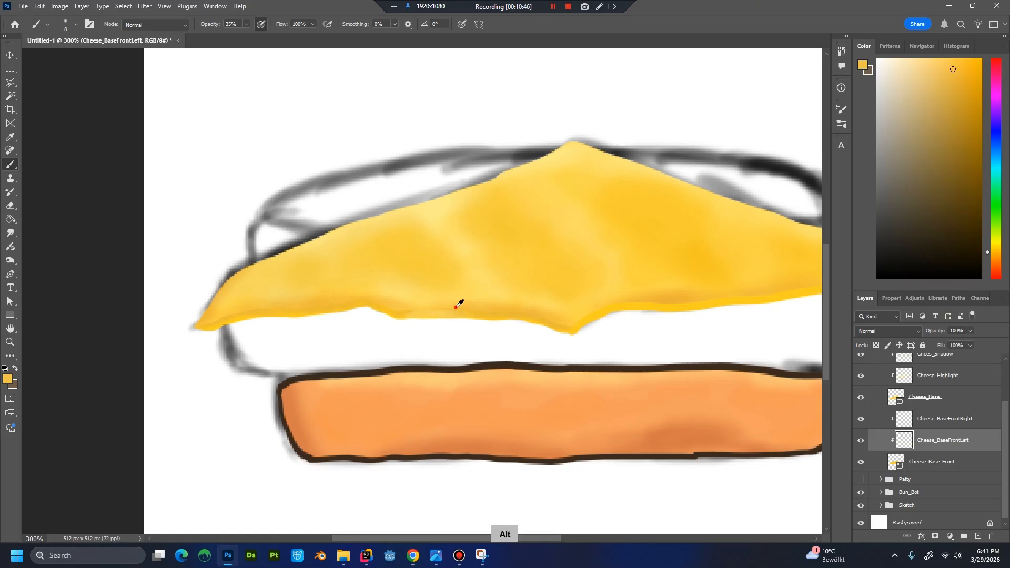
left_click(455, 307, "alt")
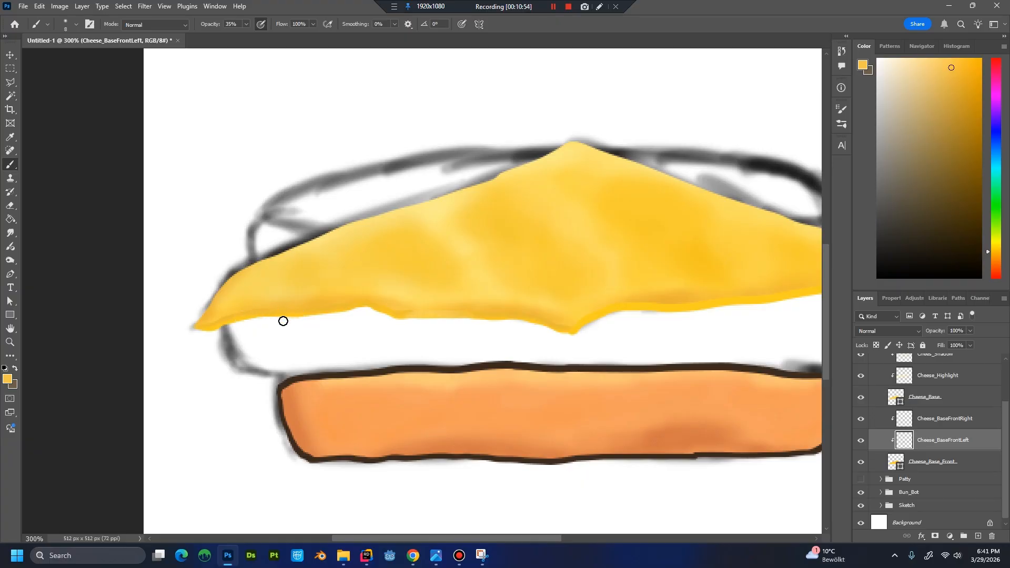
key("alt")
left_click(428, 295, "alt")
scroll(548, 322, "down", 5)
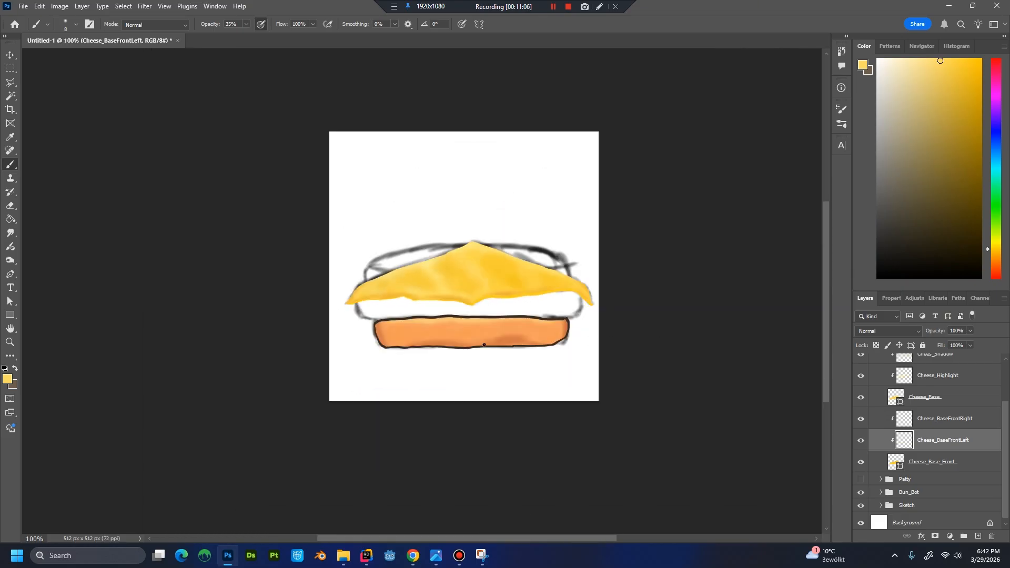
scroll(421, 292, "up", 5)
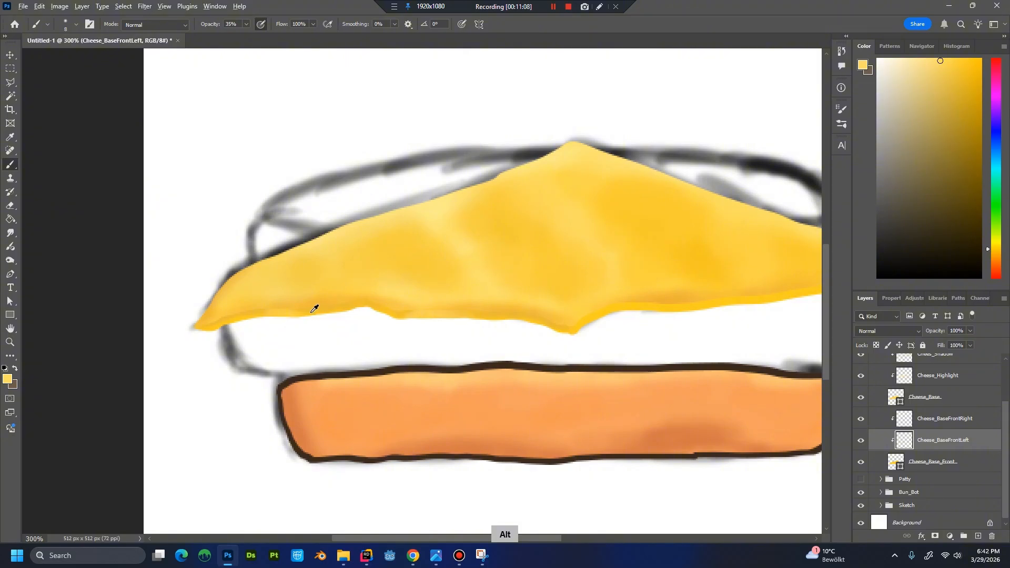
left_click(314, 309, "alt")
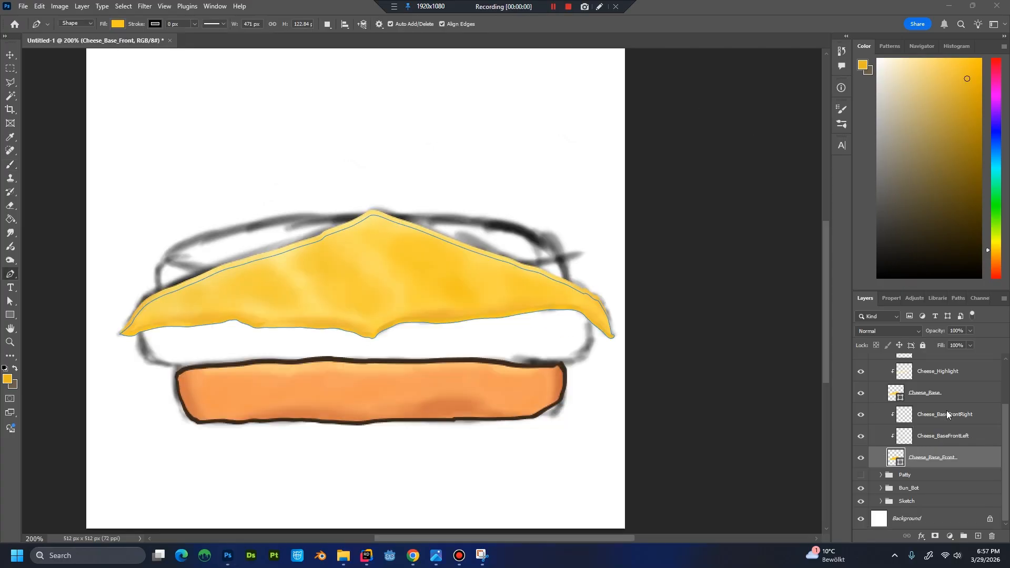
Collapse the Cheese group, make the Patty group visible, and compare the burger with the cheese hidden and shown.
scroll(945, 411, "up", 3)
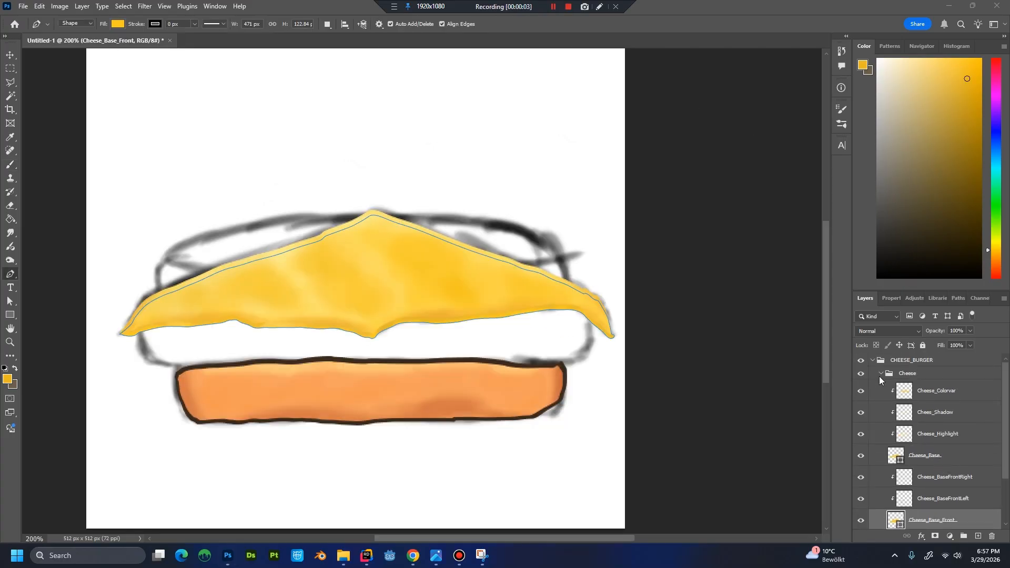
left_click(880, 374)
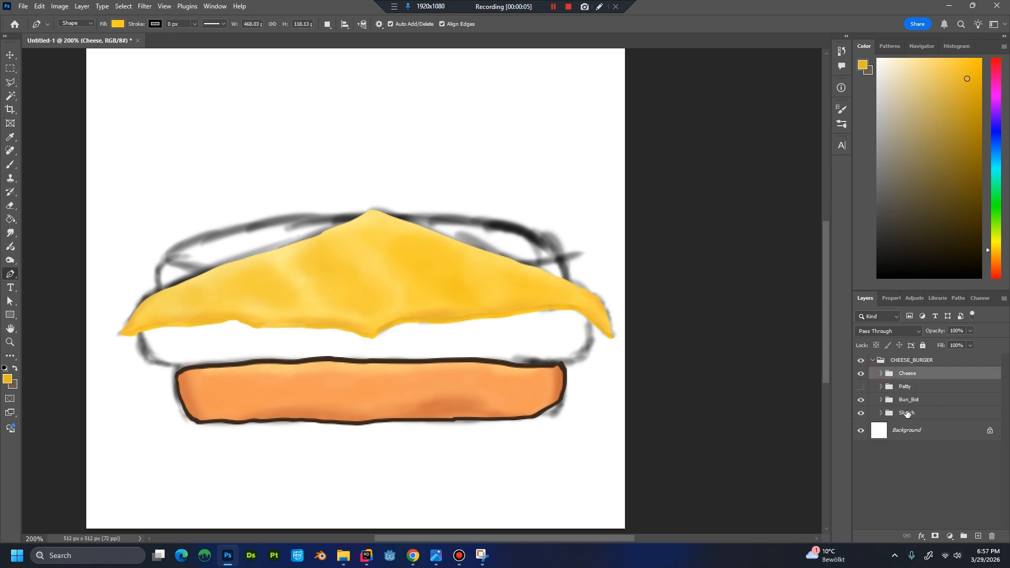
left_click(859, 389)
left_click(860, 373)
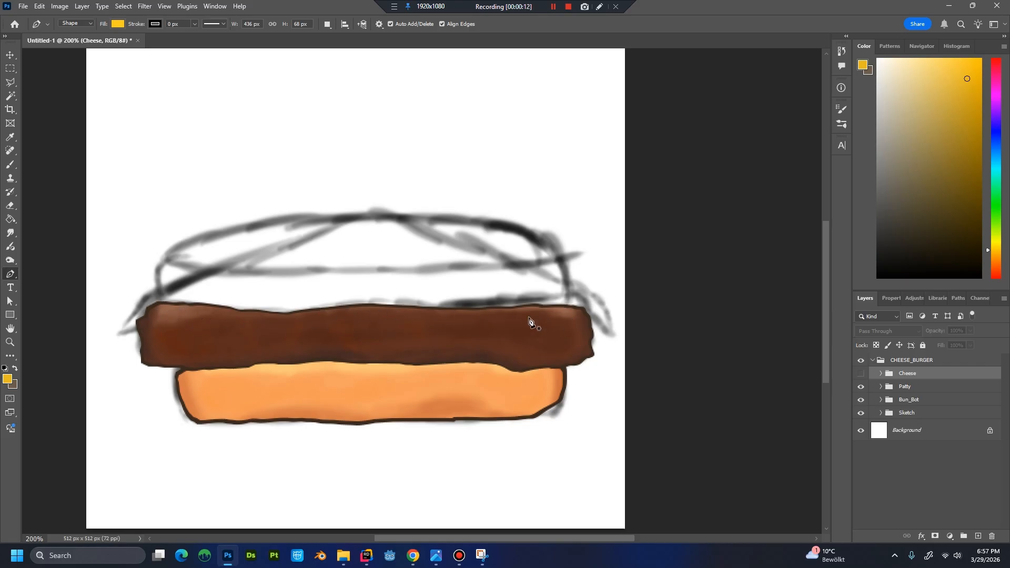
left_click(863, 374)
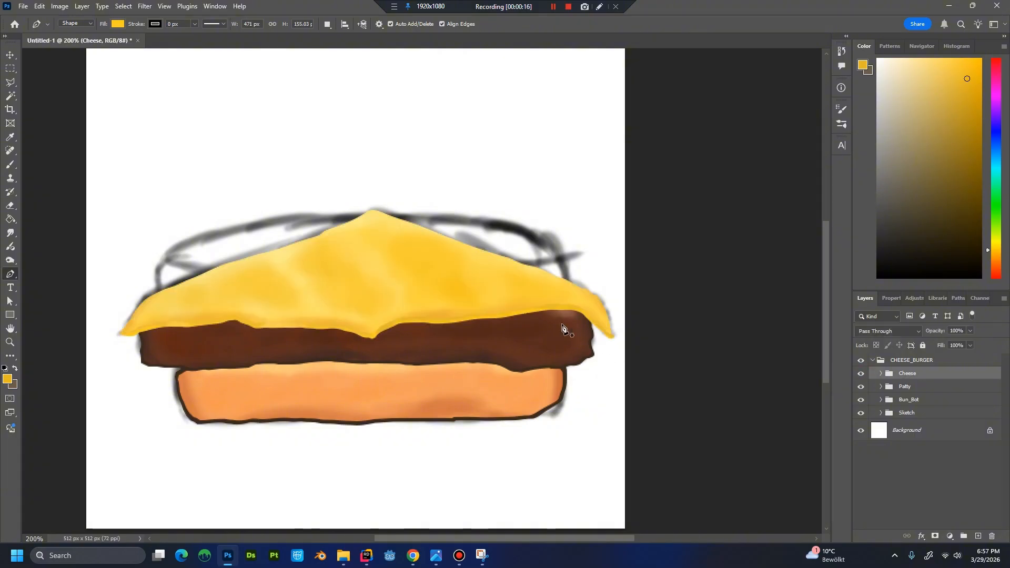
left_click(880, 374)
scroll(931, 410, "down", 4)
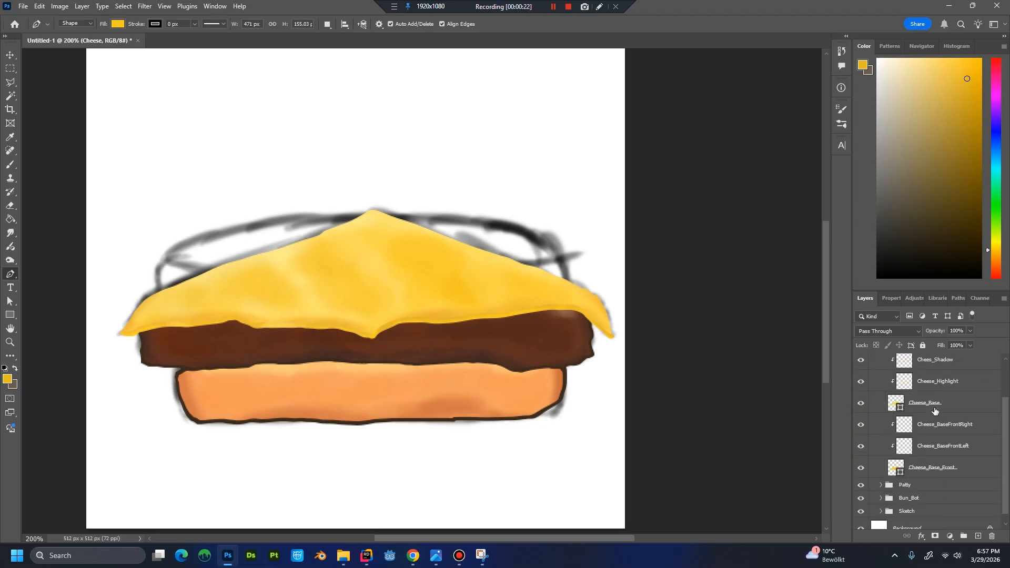
scroll(933, 413, "up", 4)
double_click(942, 391)
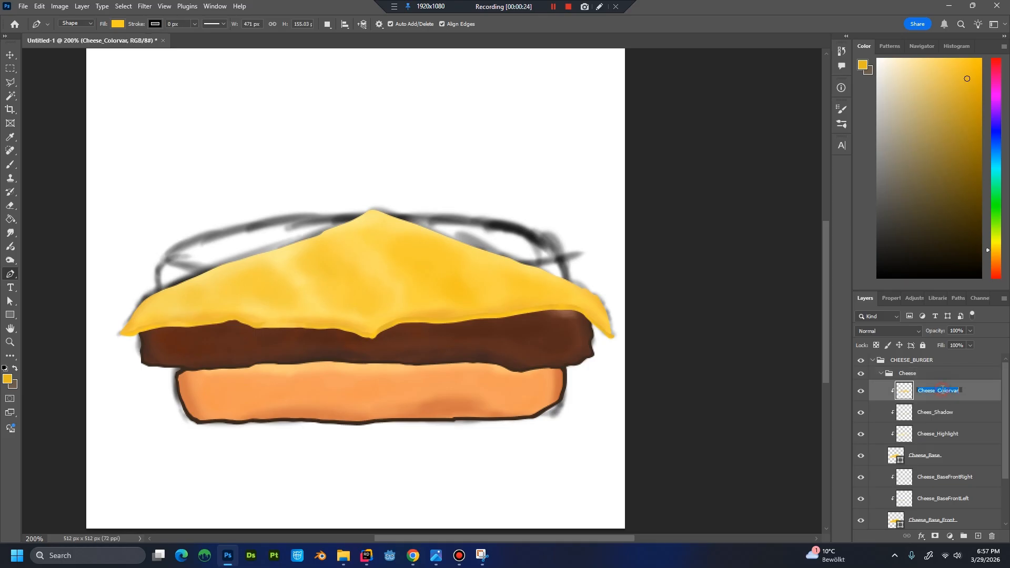
scroll(931, 415, "down", 2)
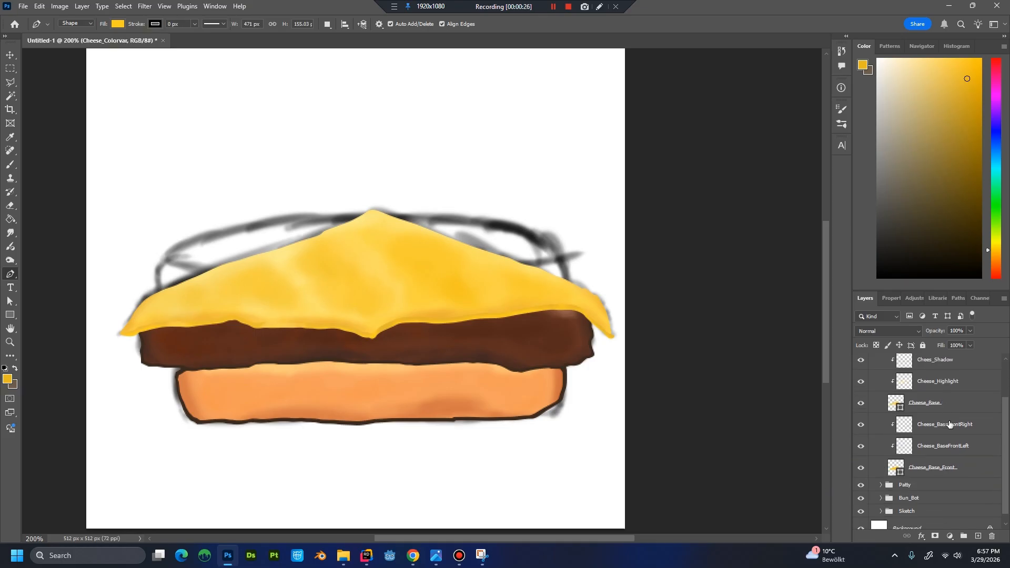
left_click(970, 472, "shift")
scroll(967, 474, "up", 2)
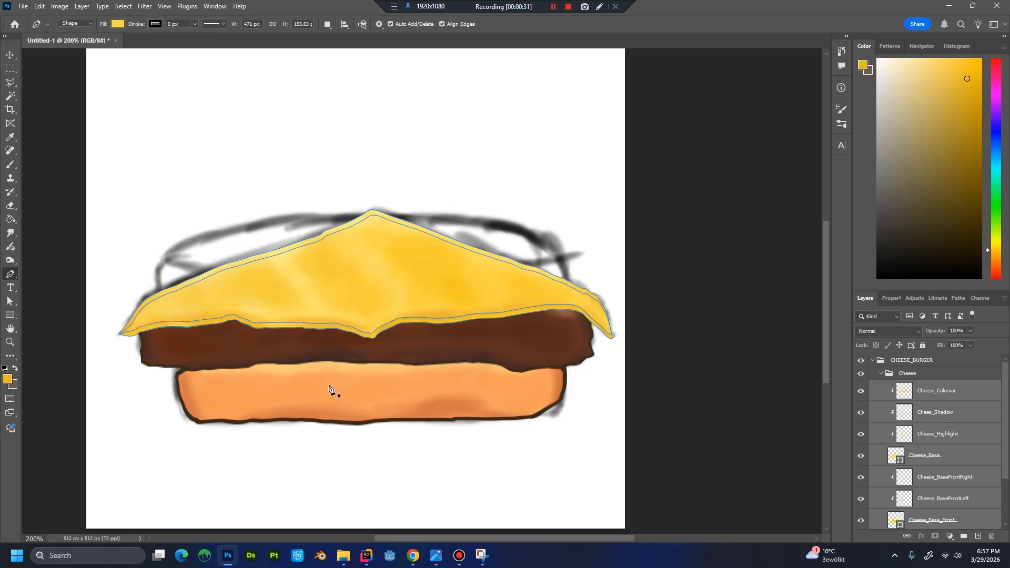
key("ctrl+t")
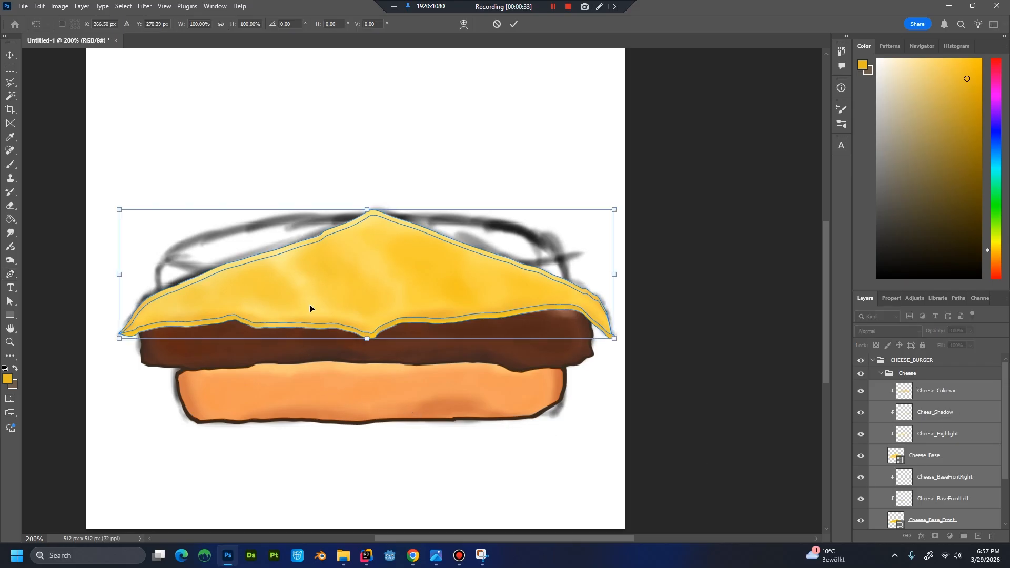
right_click(310, 305)
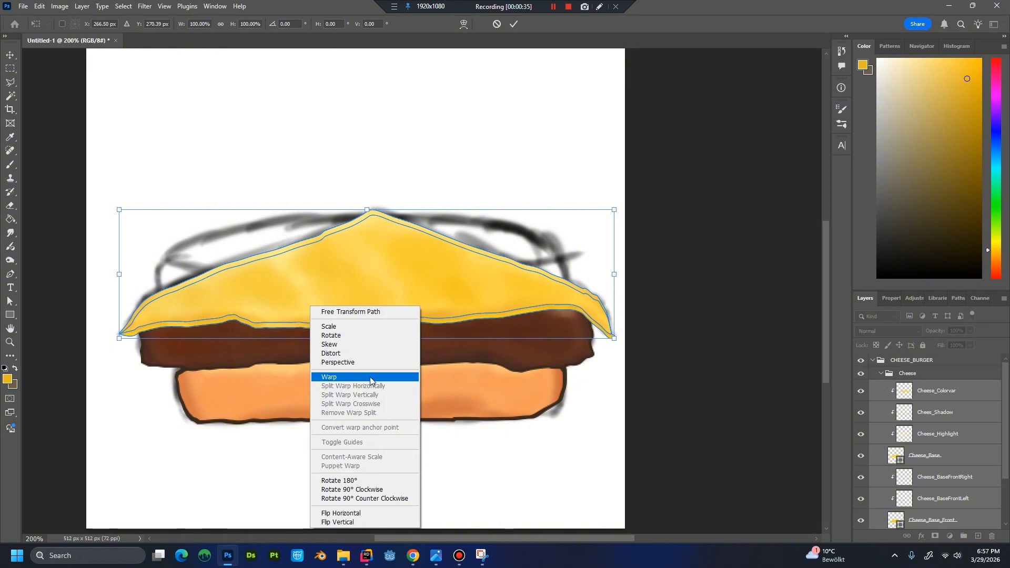
left_click(371, 378)
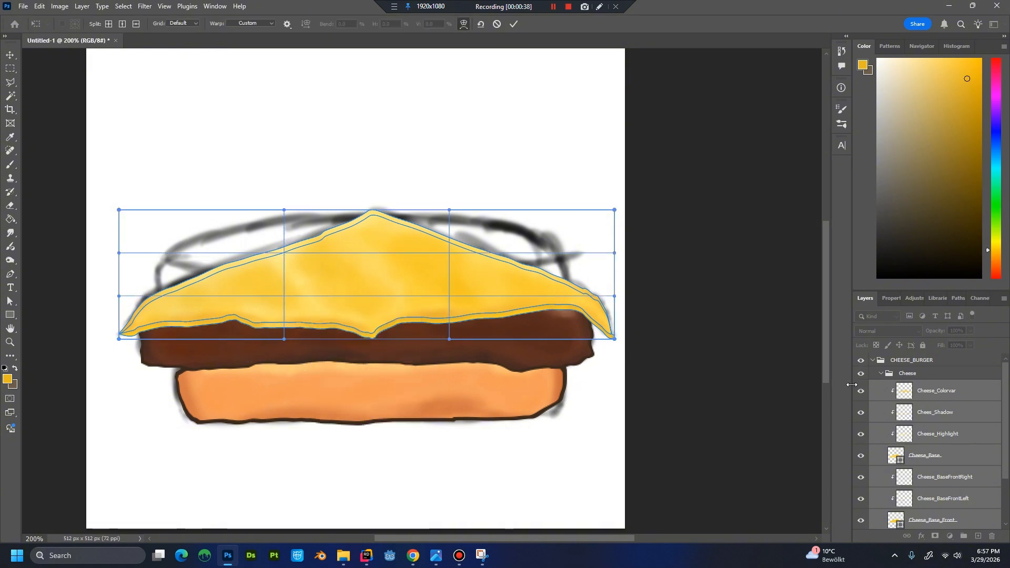
left_click_drag(1007, 397, 1007, 439)
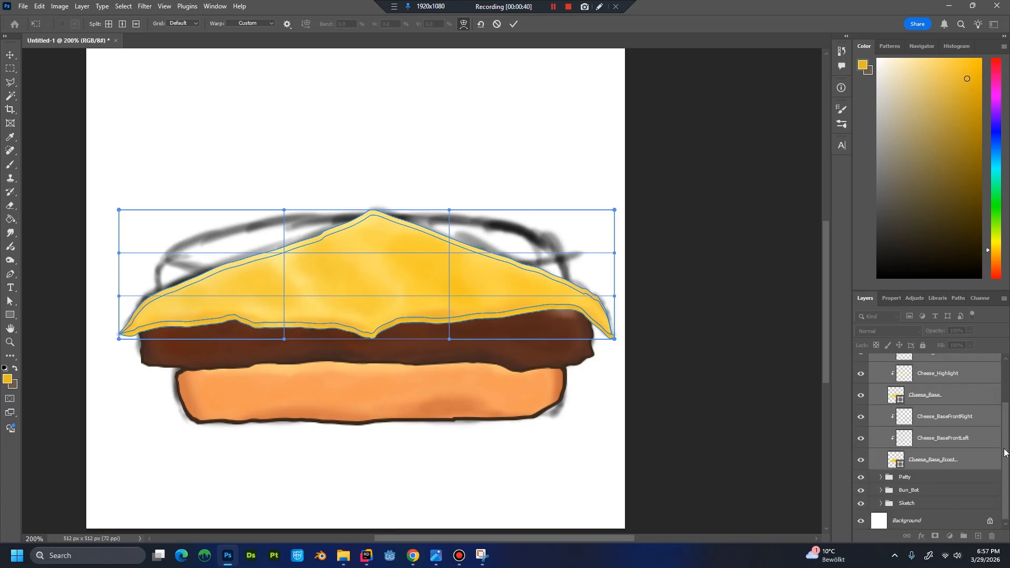
left_click(920, 476)
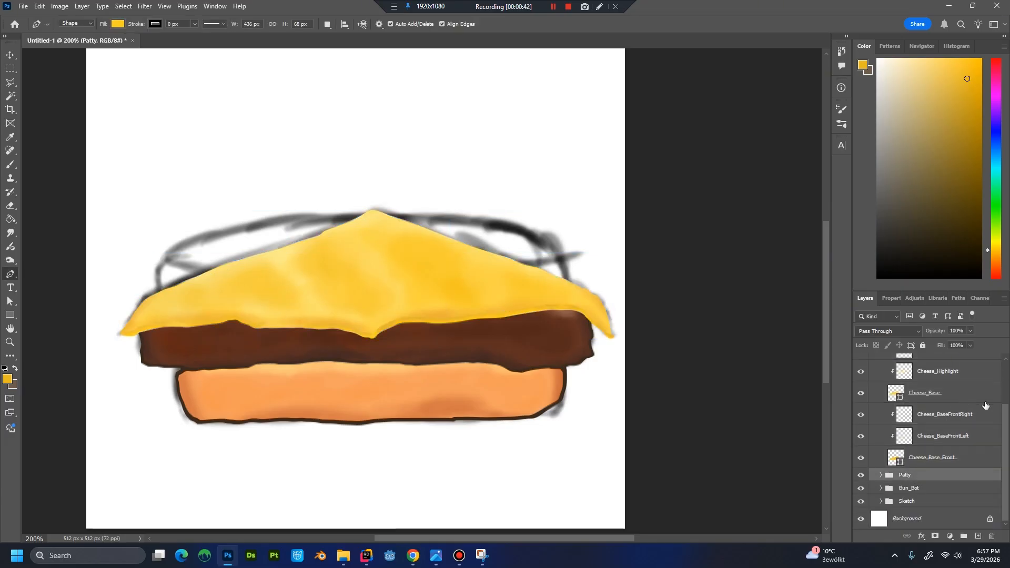
Lower the Cheese group's opacity to 71%.
scroll(1006, 394, "up", 3)
left_click(945, 373)
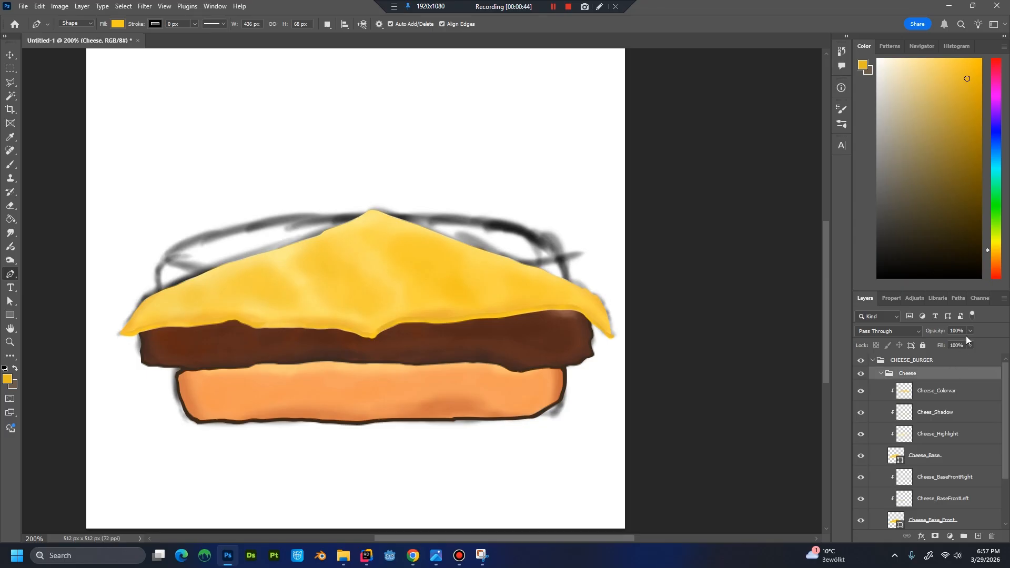
left_click(969, 331)
left_click_drag(951, 345, 964, 345)
left_click(949, 398)
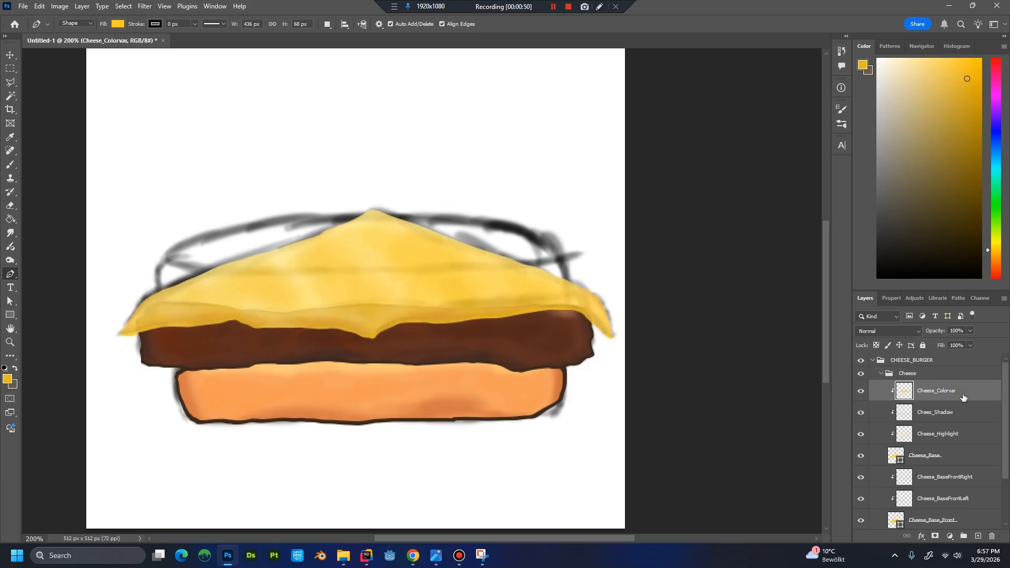
left_click(945, 373)
left_click(969, 331)
left_click(964, 342)
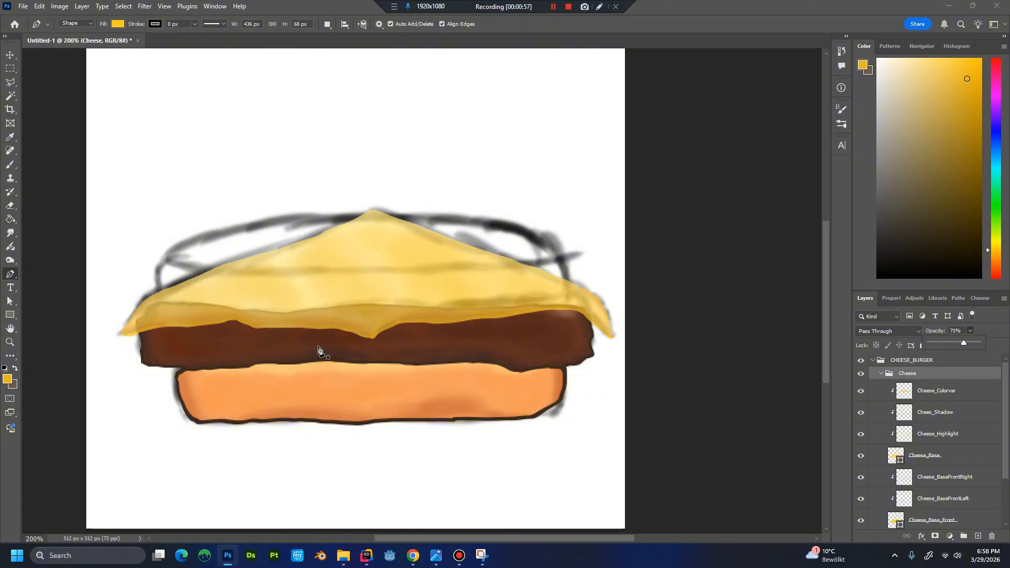
Select all layers inside the Cheese group and warp the slice, pulling its upper left corner inward and raising its left side.
left_click(965, 393)
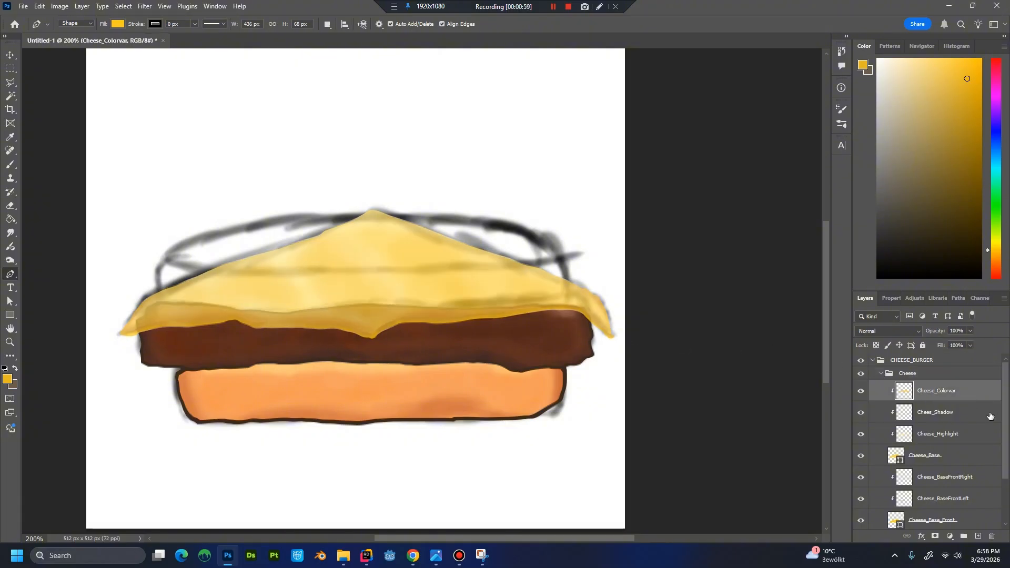
scroll(992, 480, "down", 3)
left_click(981, 461, "shift")
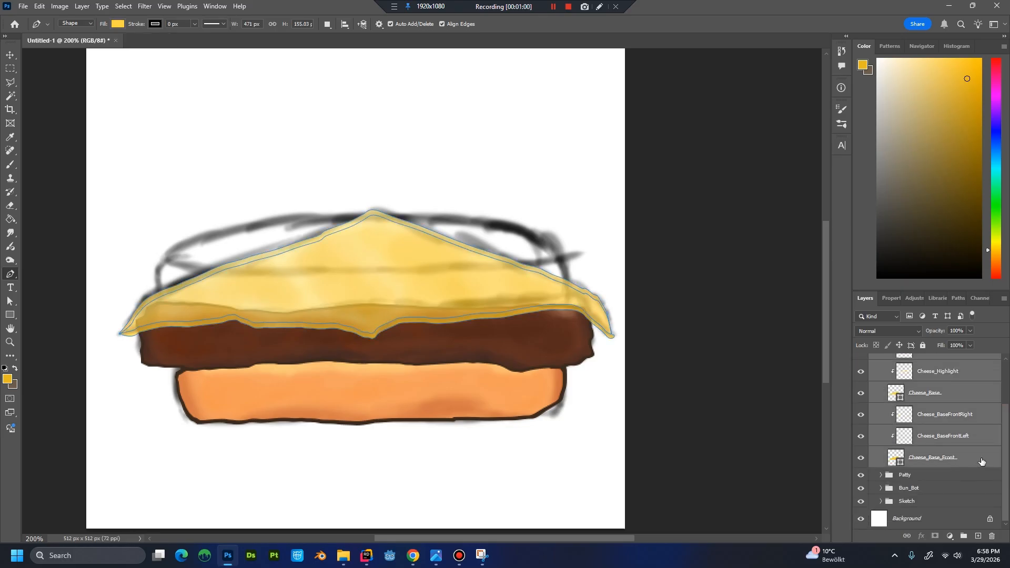
key("ctrl+t")
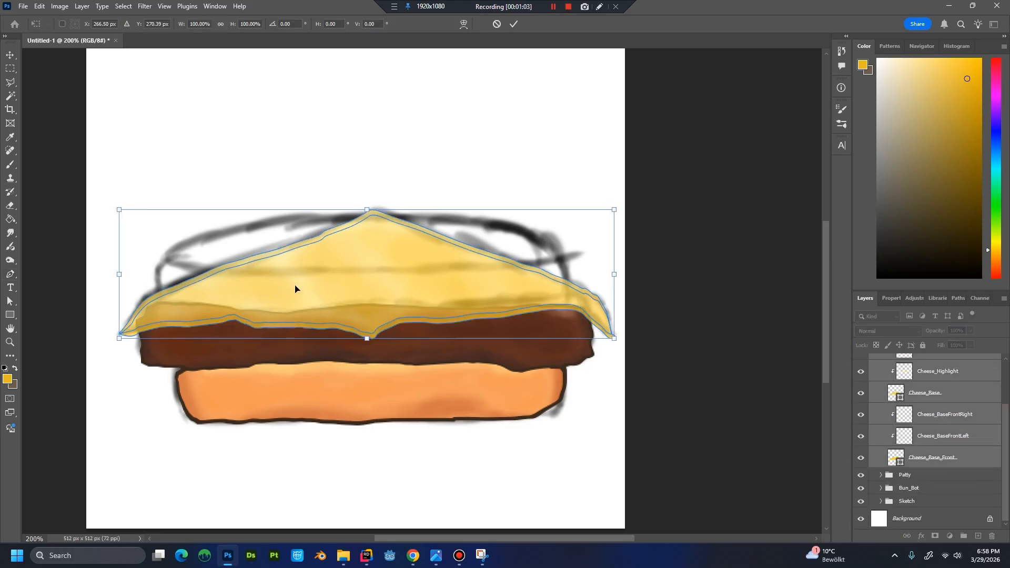
right_click(295, 287)
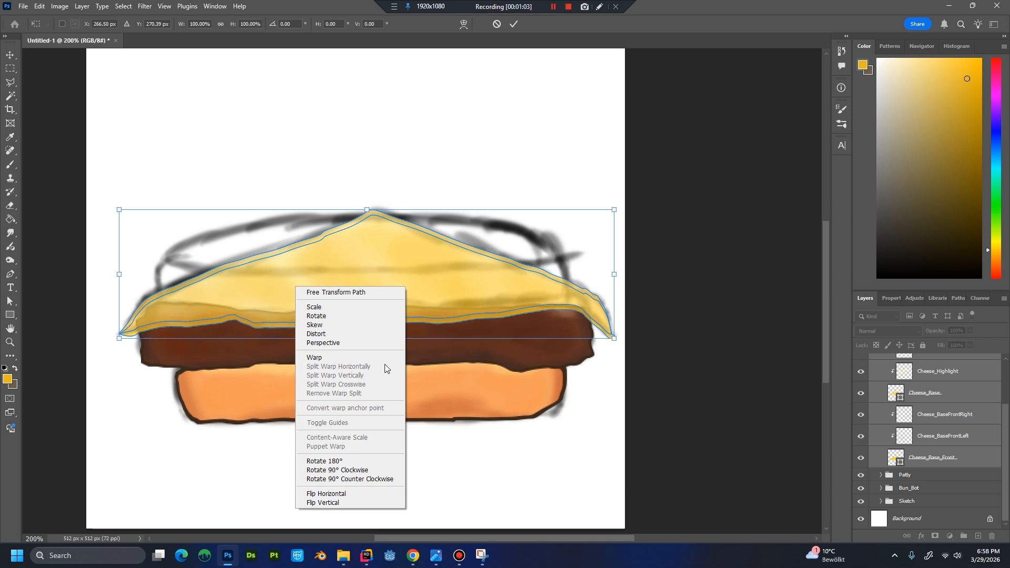
left_click(343, 357)
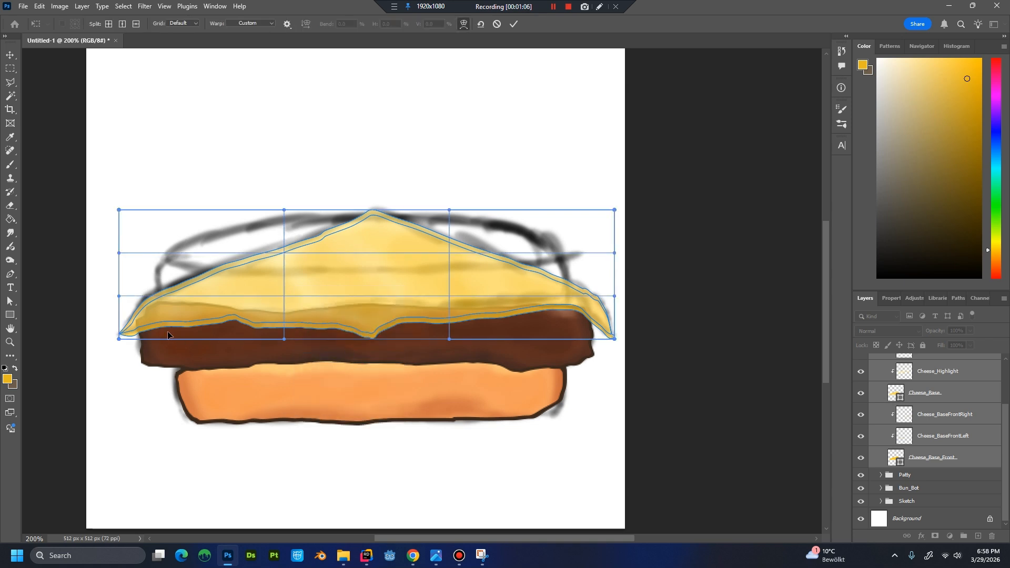
left_click_drag(183, 291, 176, 261)
left_click_drag(119, 210, 129, 244)
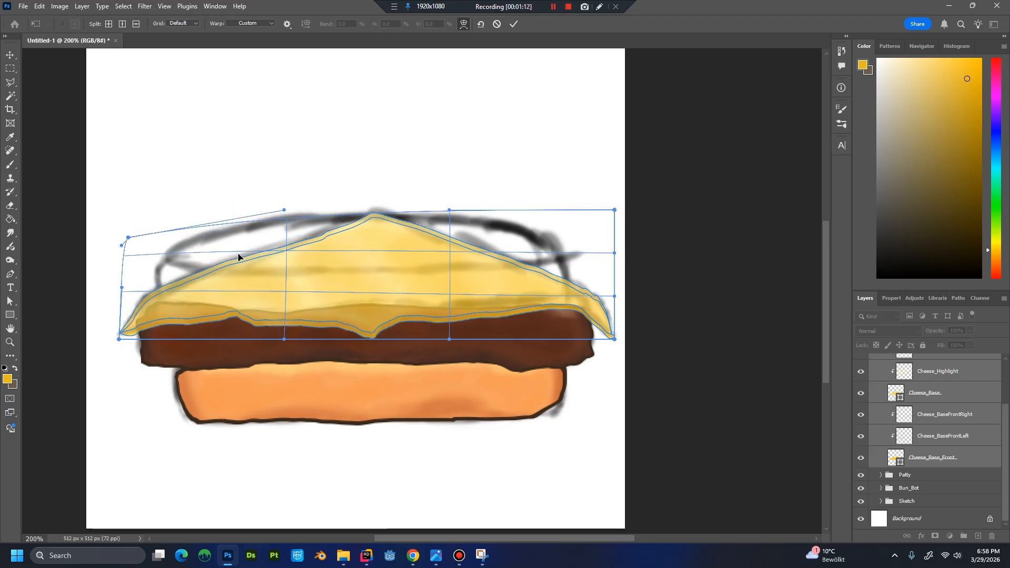
mouse_move(207, 312)
left_mouse_down()
mouse_move(204, 291)
mouse_move(208, 301)
left_mouse_up()
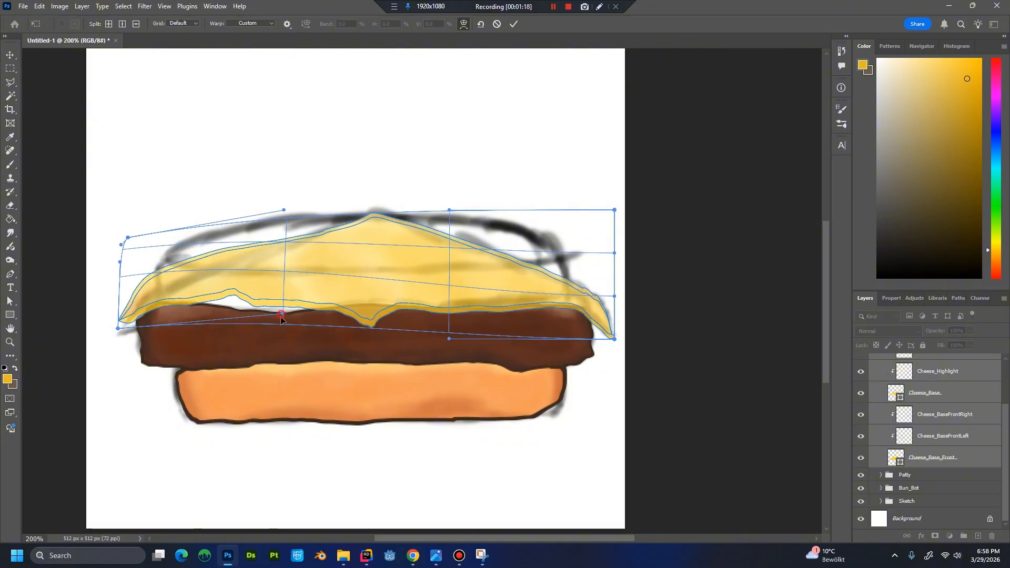
Refine the warp so the left front edge follows the patty's upper edge and the centre tip hangs lower over it.
left_click_drag(281, 318, 282, 337)
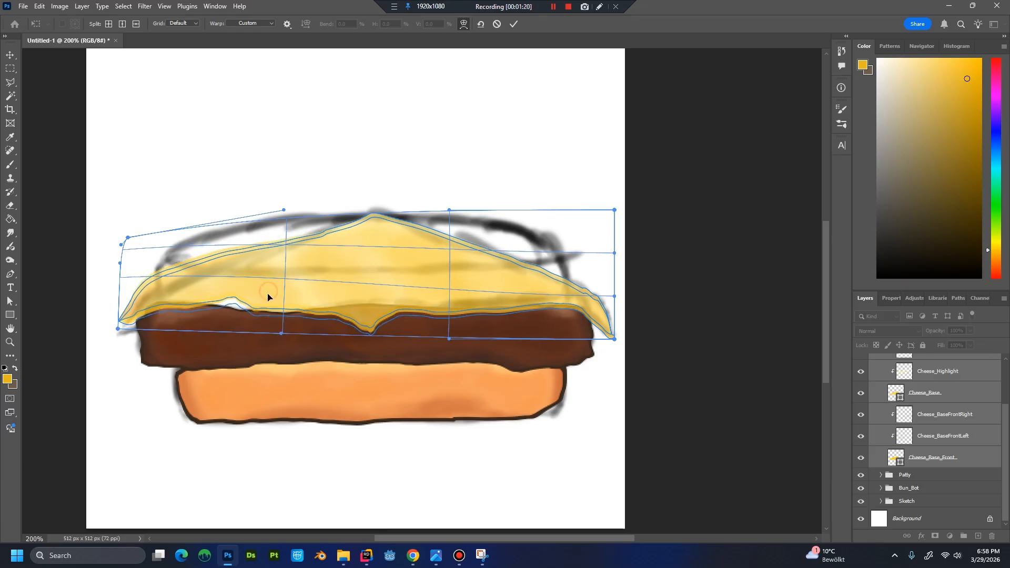
left_click_drag(178, 296, 175, 289)
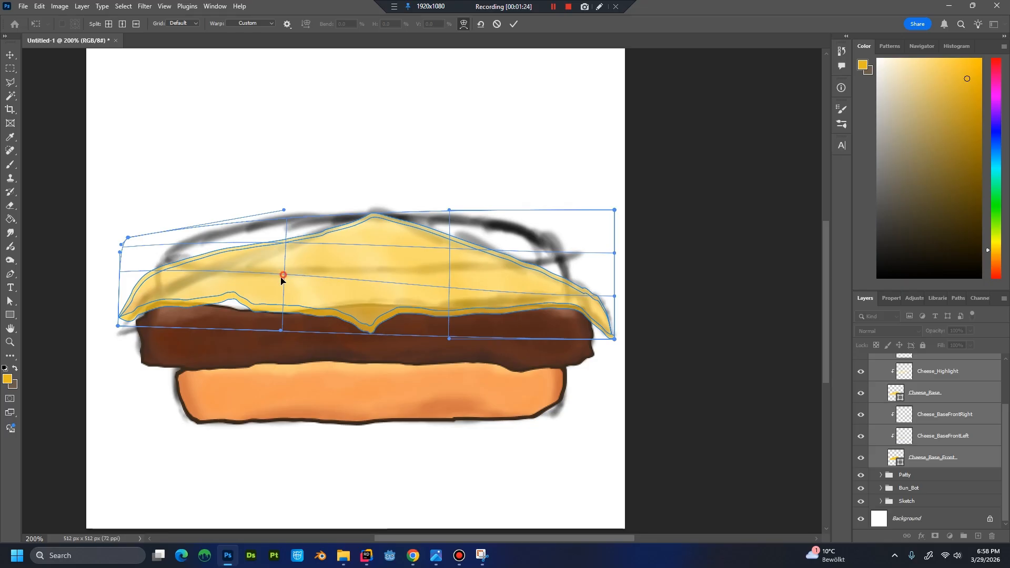
left_click_drag(281, 278, 279, 289)
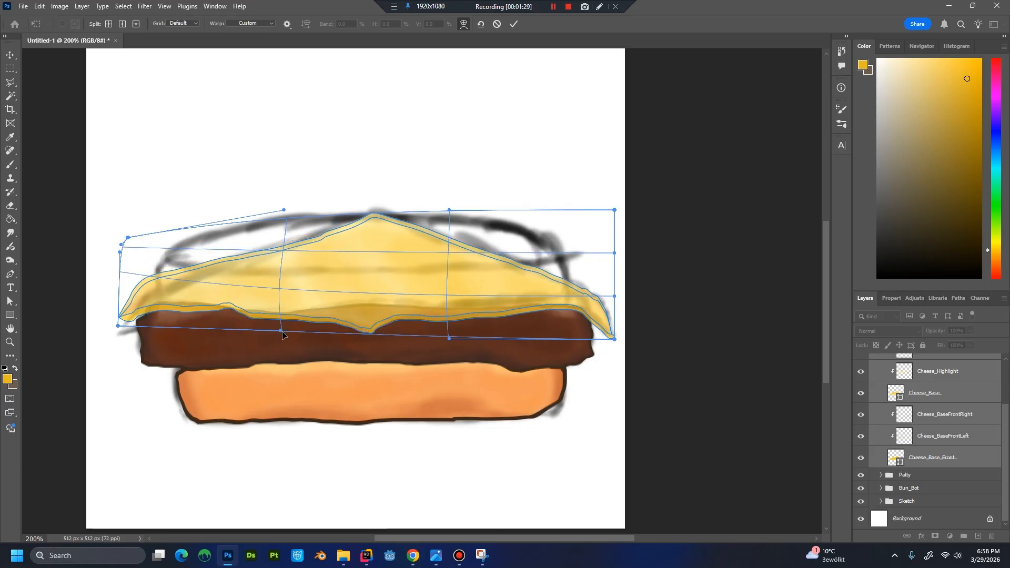
left_click_drag(282, 332, 280, 336)
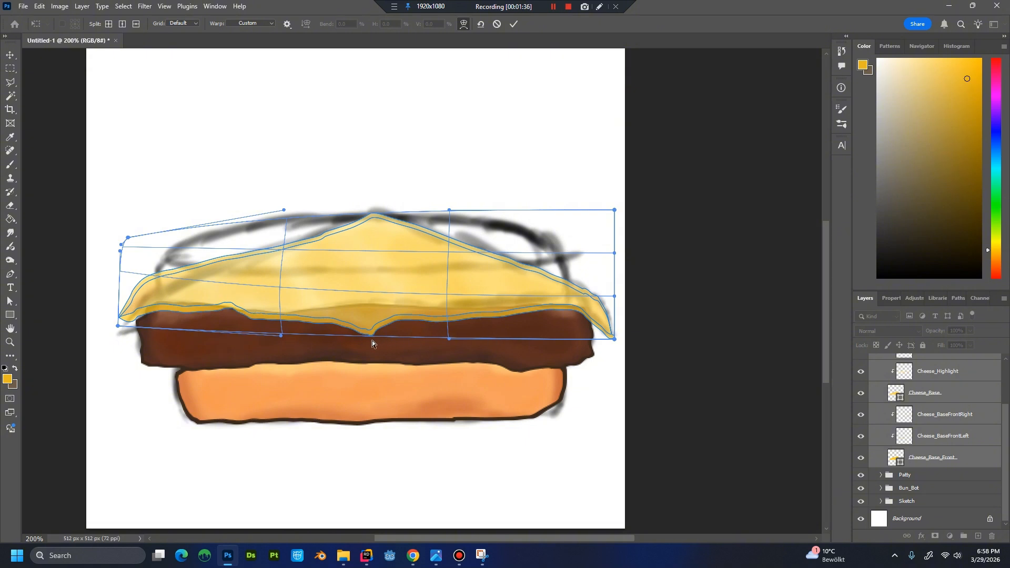
left_click_drag(370, 342, 368, 345)
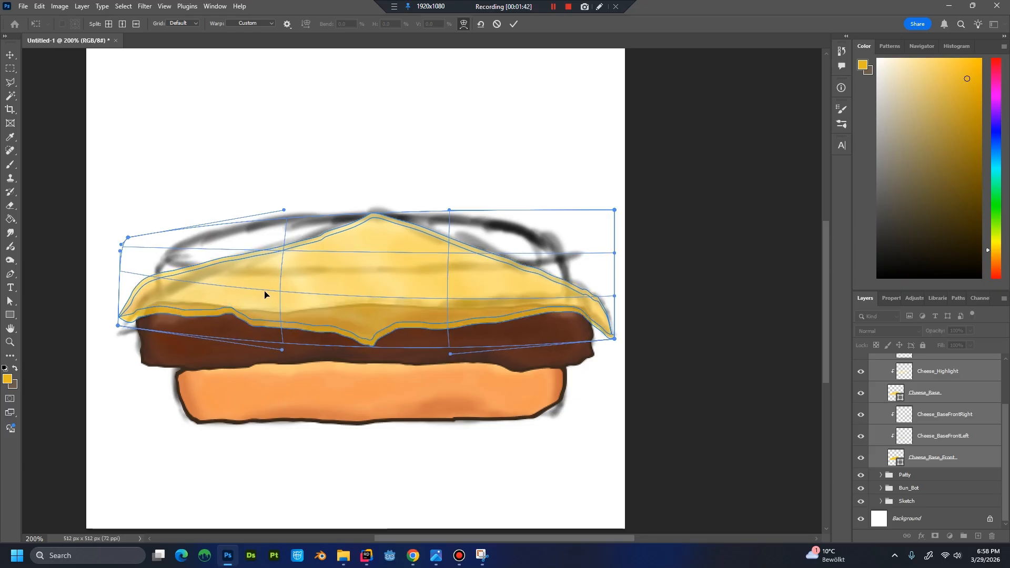
left_click_drag(264, 295, 265, 286)
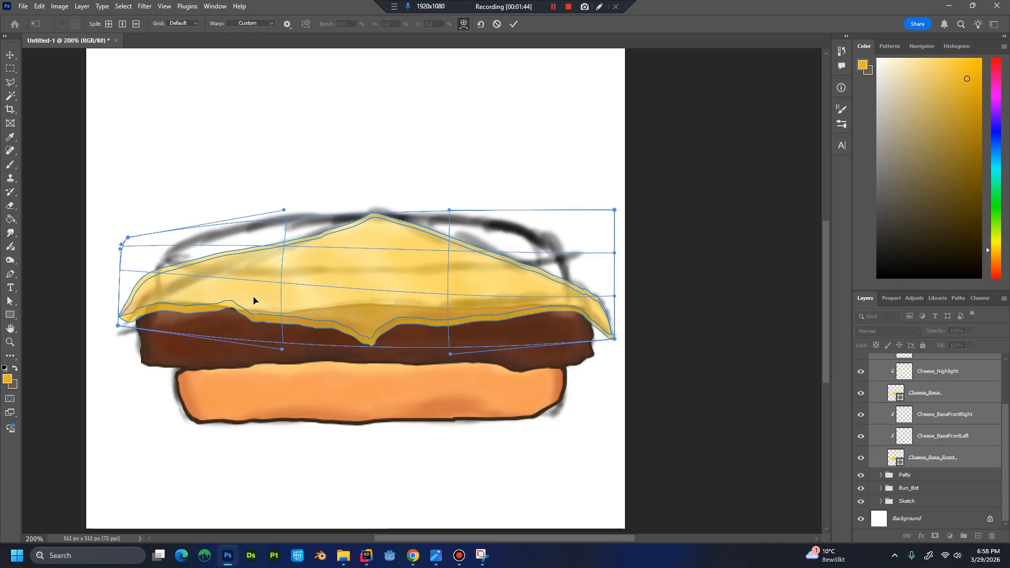
left_click_drag(260, 286, 259, 288)
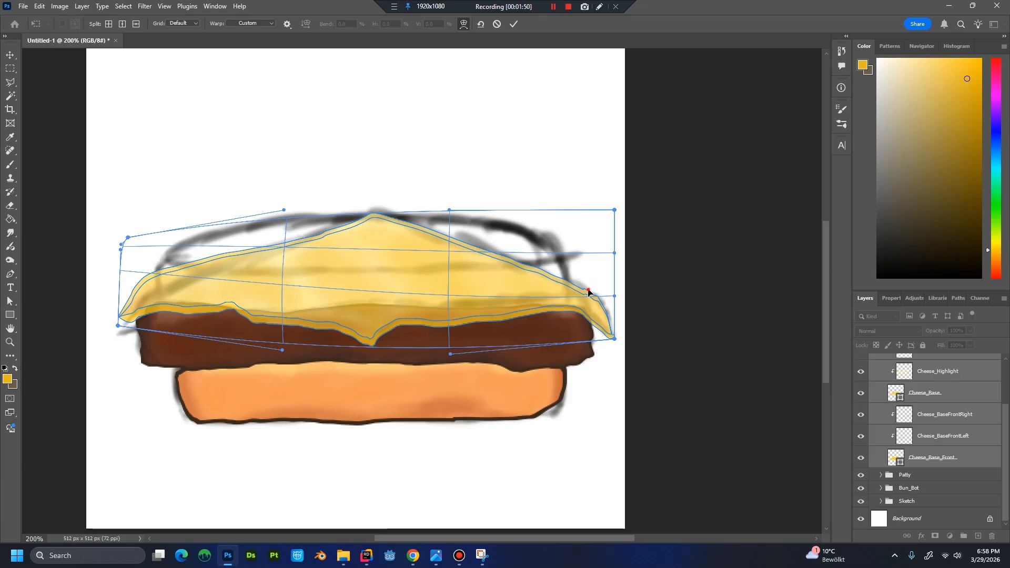
Warp the cheese's outer ends, lowering the left corner slightly and pulling the right corner inward, and apply the transform.
left_click_drag(588, 291, 614, 338)
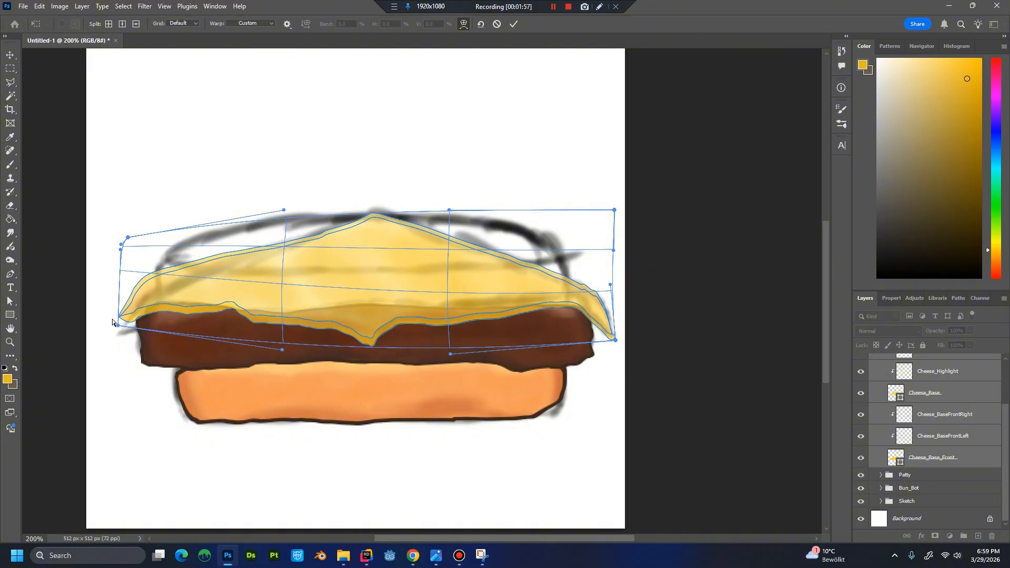
left_click_drag(118, 326, 115, 331)
left_click_drag(618, 342, 607, 340)
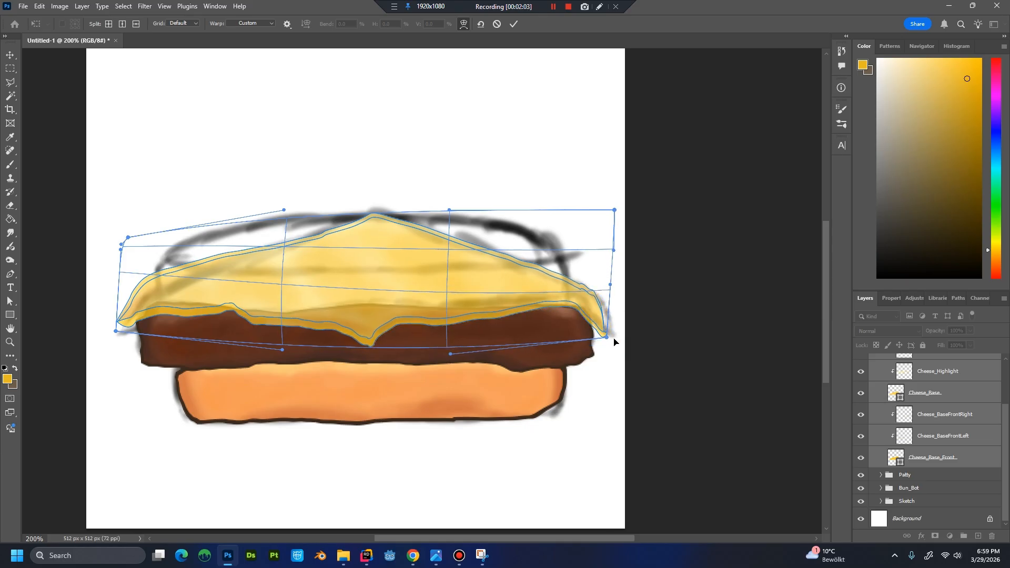
left_click_drag(610, 284, 611, 284)
Restore the Cheese group's opacity to 100% and check the whole burger at a reduced size.
scroll(941, 378, "up", 3)
left_click(954, 373)
left_click(970, 330)
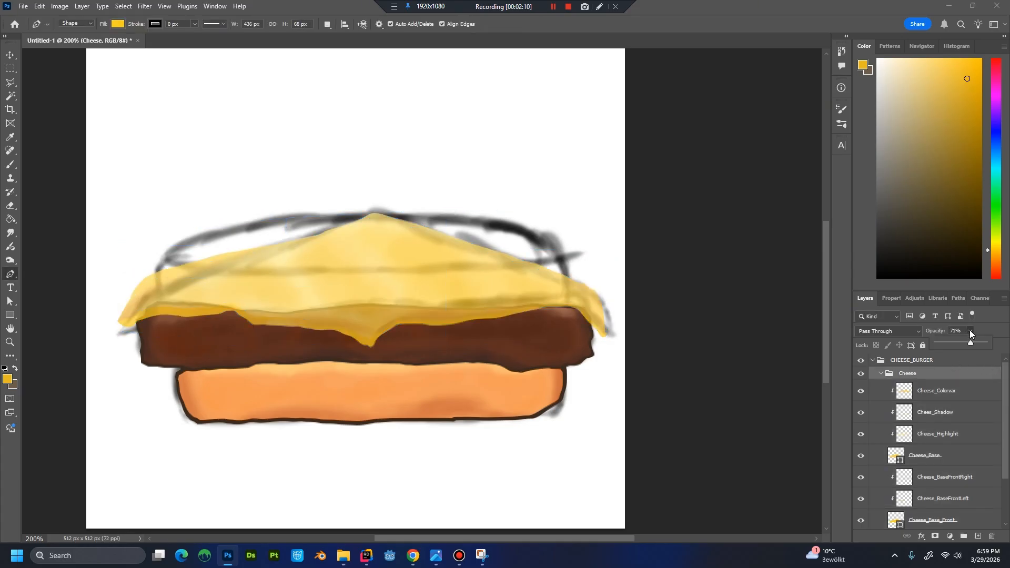
left_click_drag(970, 342, 1002, 347)
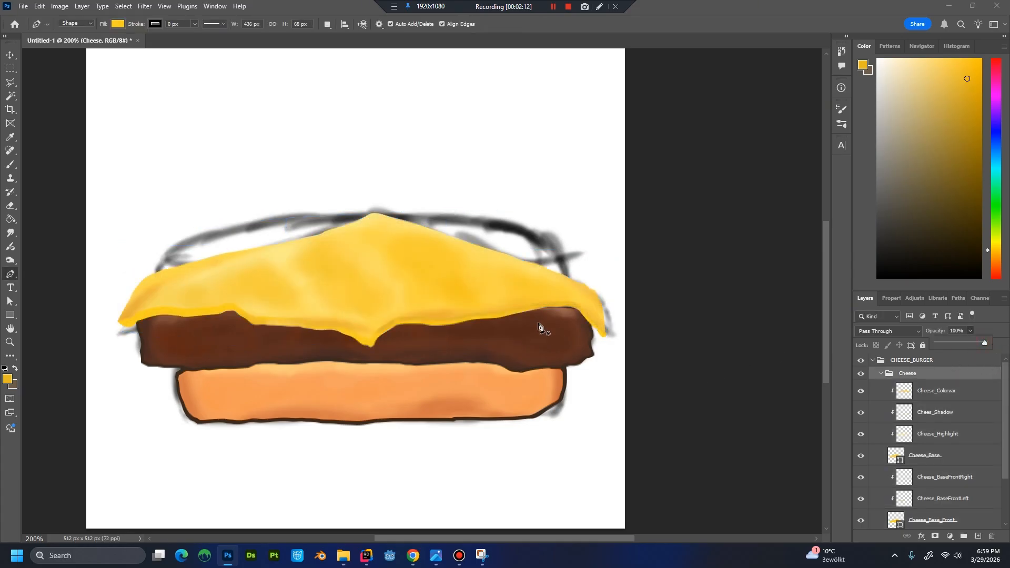
key("ctrl+minus")
key("ctrl+minus")
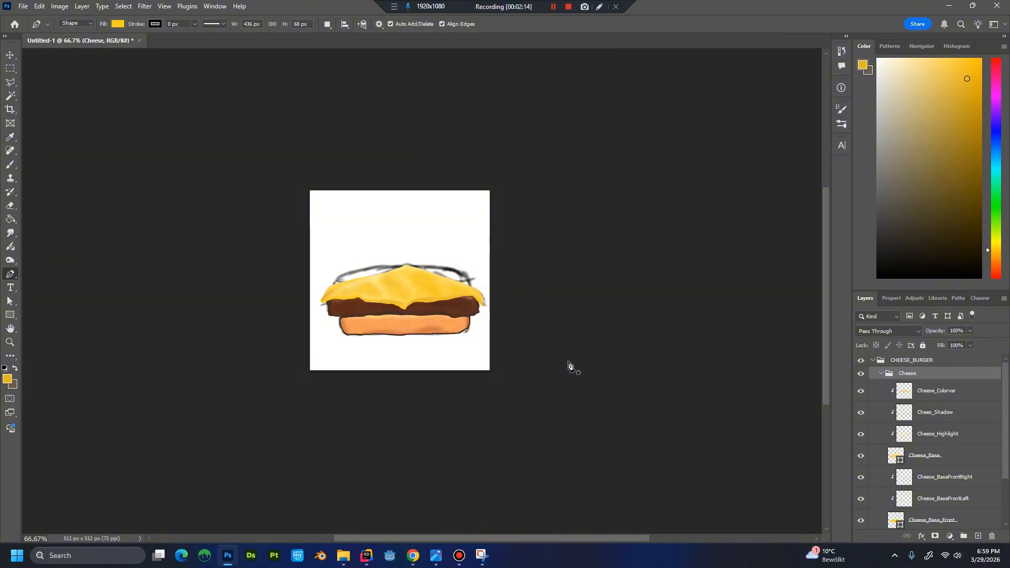
key("ctrl+plus")
key("ctrl+plus")
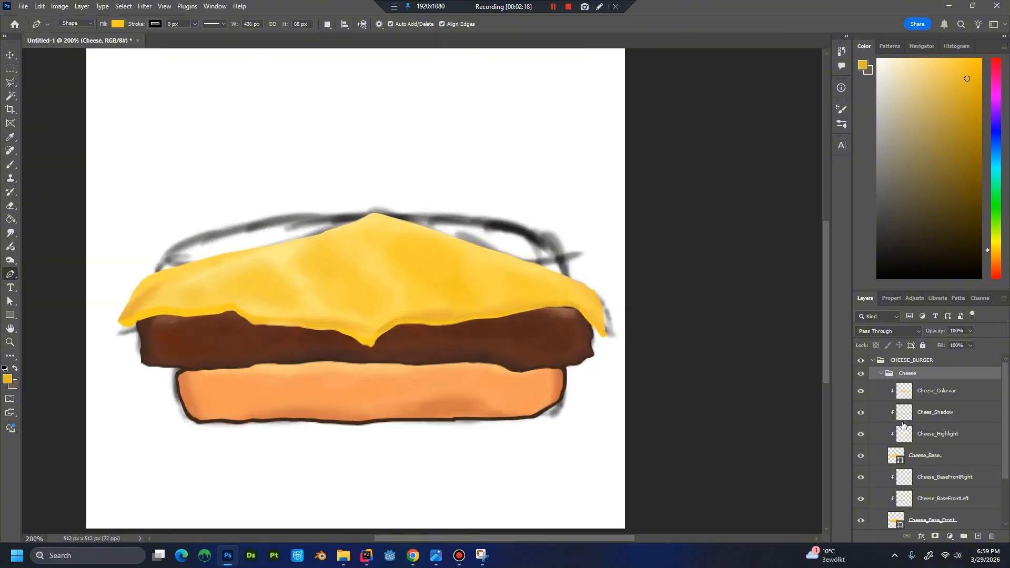
Shade the left front edge on the Cheese_BaseFrontLeft layer with a 35% opacity brush, using darker yellows based on a colour sampled from the cheese.
scroll(1004, 461, "down", 2)
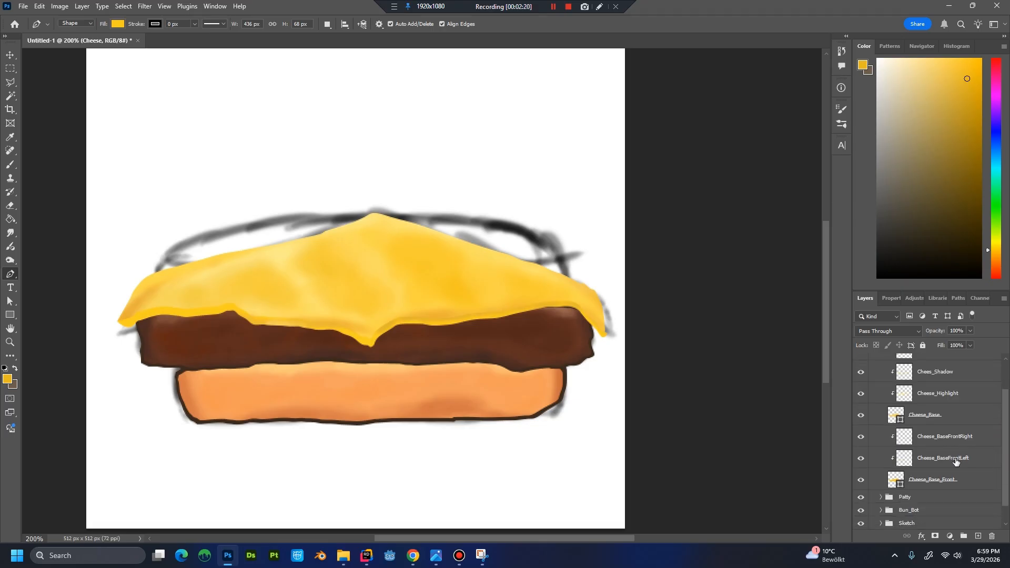
left_click(956, 461)
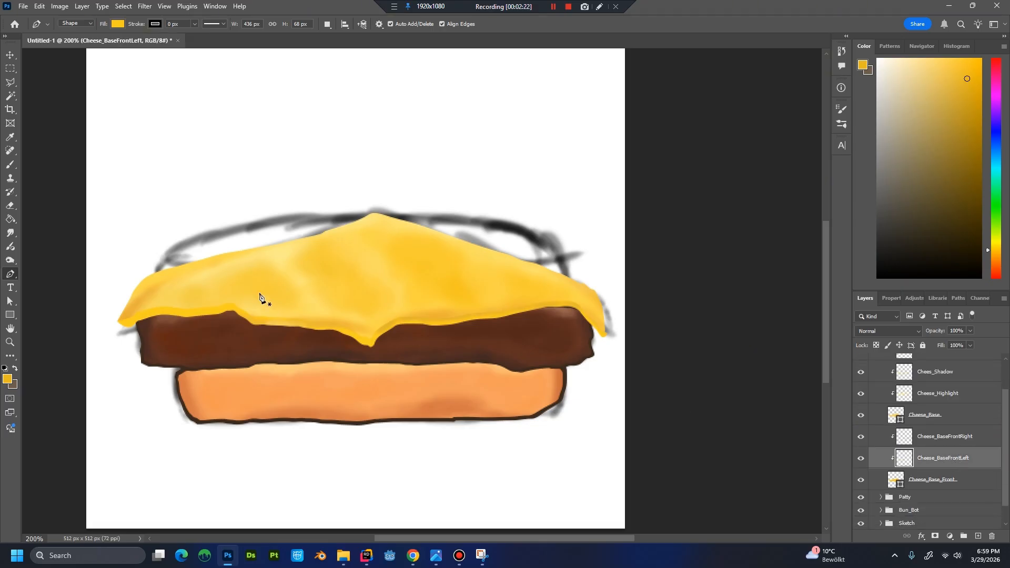
key("b")
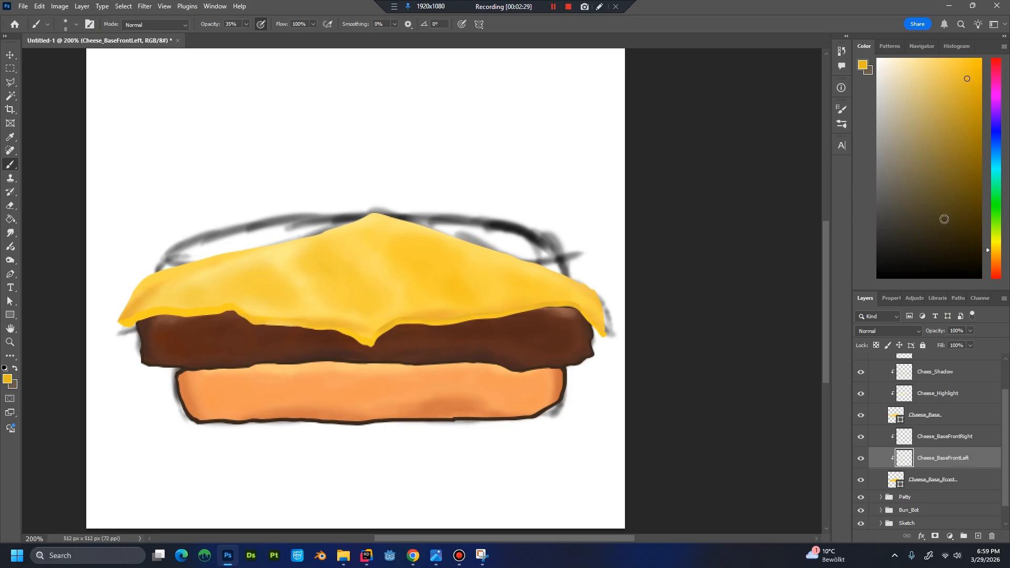
left_click_drag(246, 314, 244, 311)
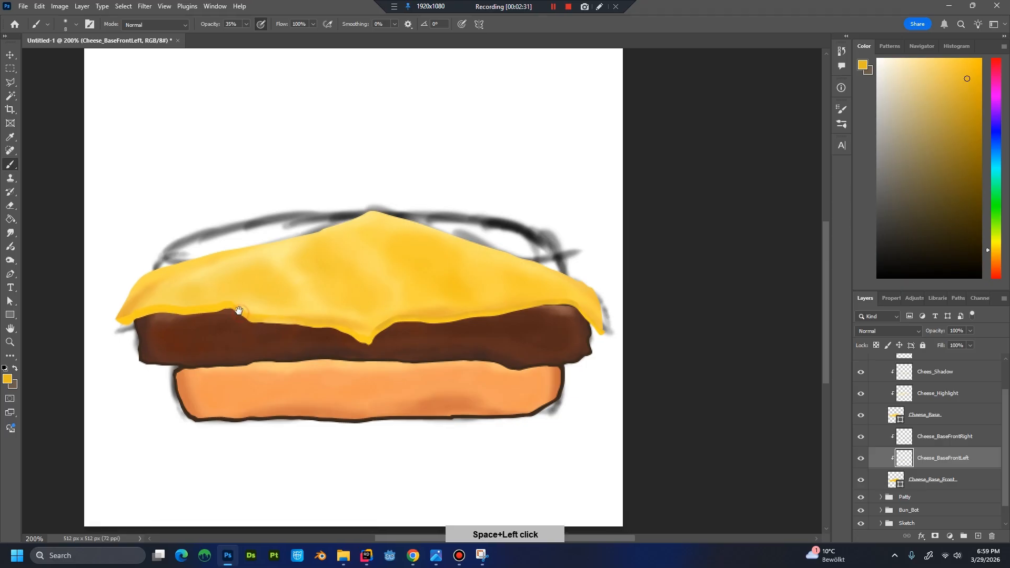
left_click(245, 306, "alt")
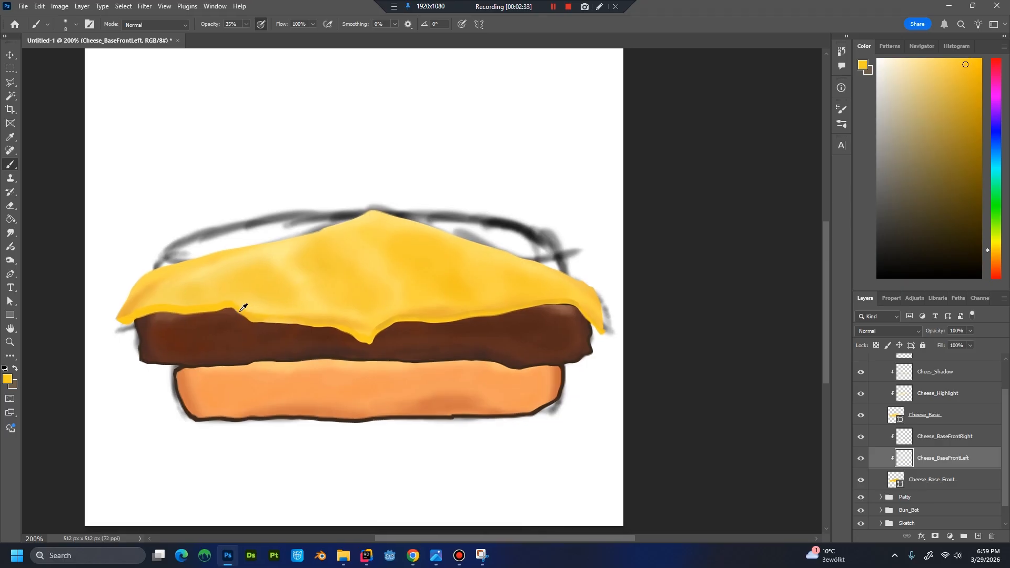
left_click(964, 76)
left_click(964, 92)
left_click(194, 305, "alt")
left_click(966, 76)
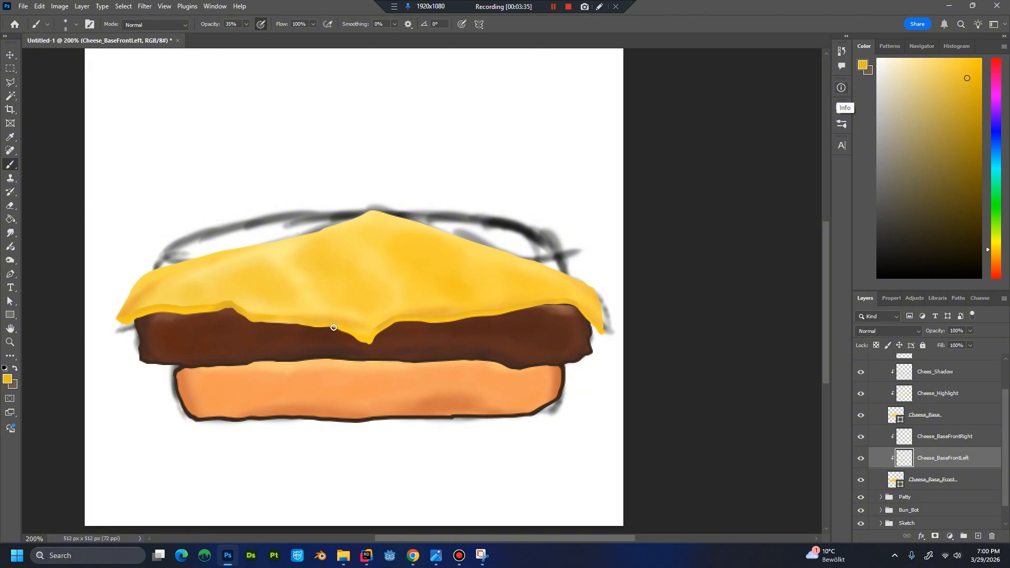
Paint the hanging centre tip of the cheese on the Cheese_BaseFrontLeft layer, moving from a deeper yellow to progressively paler yellows.
left_click(966, 92)
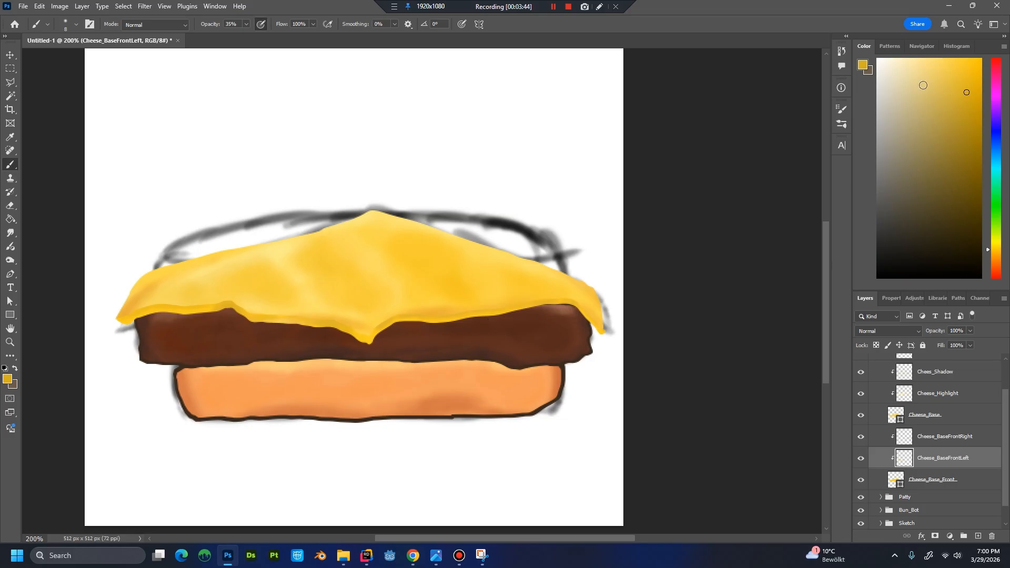
left_click(370, 338, "alt")
left_click(943, 60)
left_click_drag(376, 335, 364, 339)
left_click(932, 60)
left_click_drag(366, 337, 369, 343)
On the Cheese_Colorvar layer, sample the yellow above the centre tip and dab a slightly lighter tint beside it.
left_click_drag(1003, 409, 1001, 373)
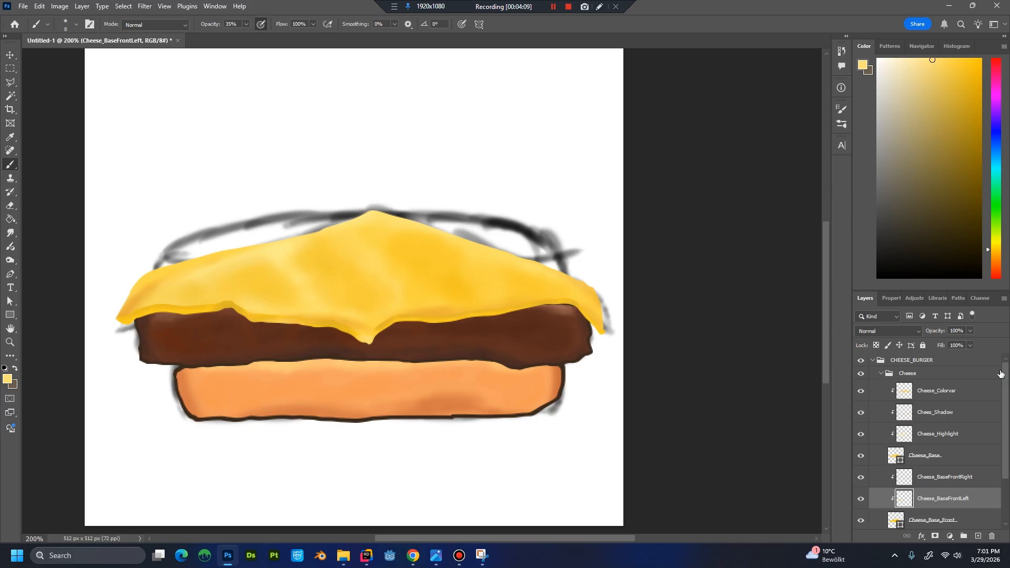
left_click(970, 393)
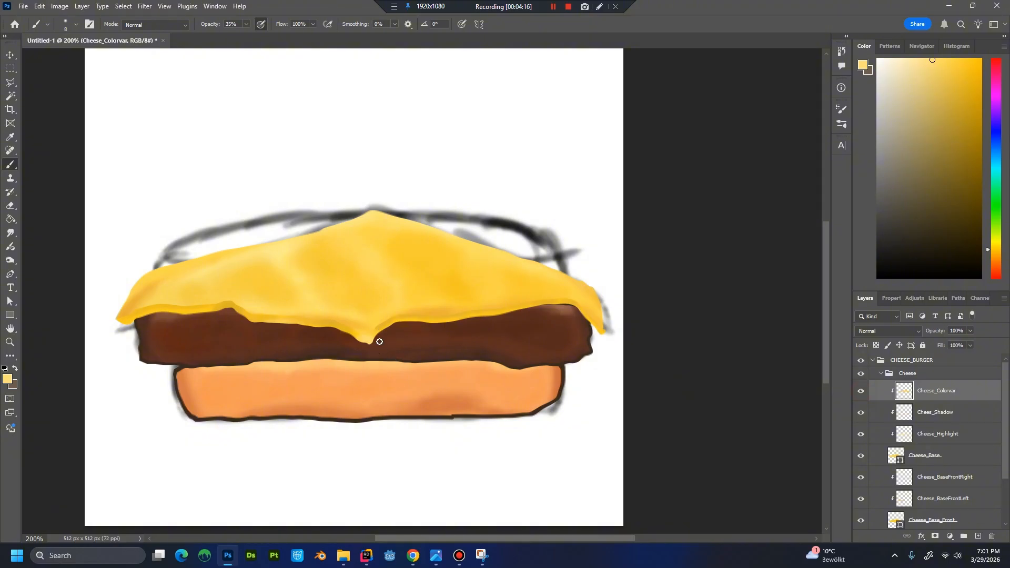
key("alt")
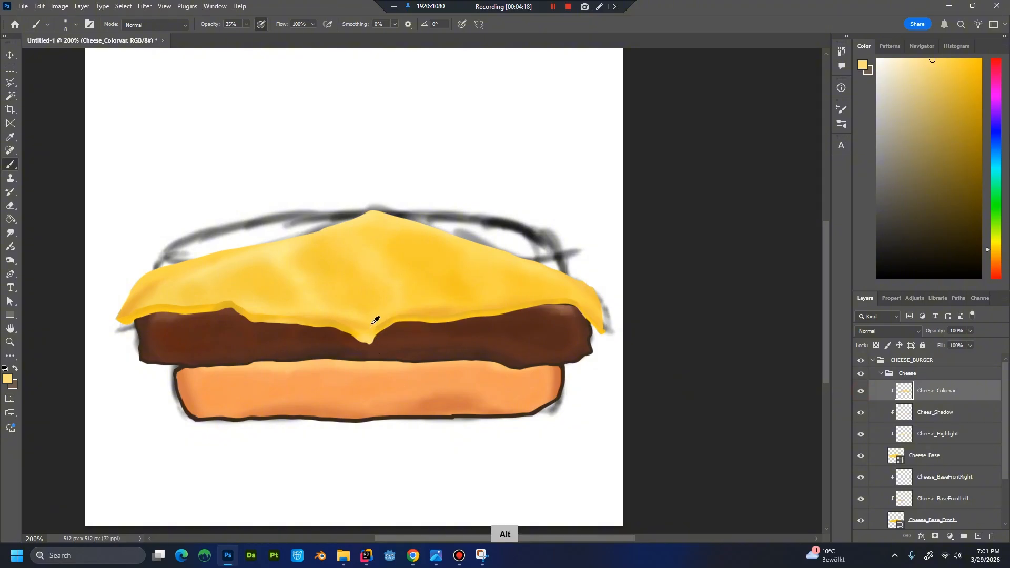
left_click(373, 323, "alt")
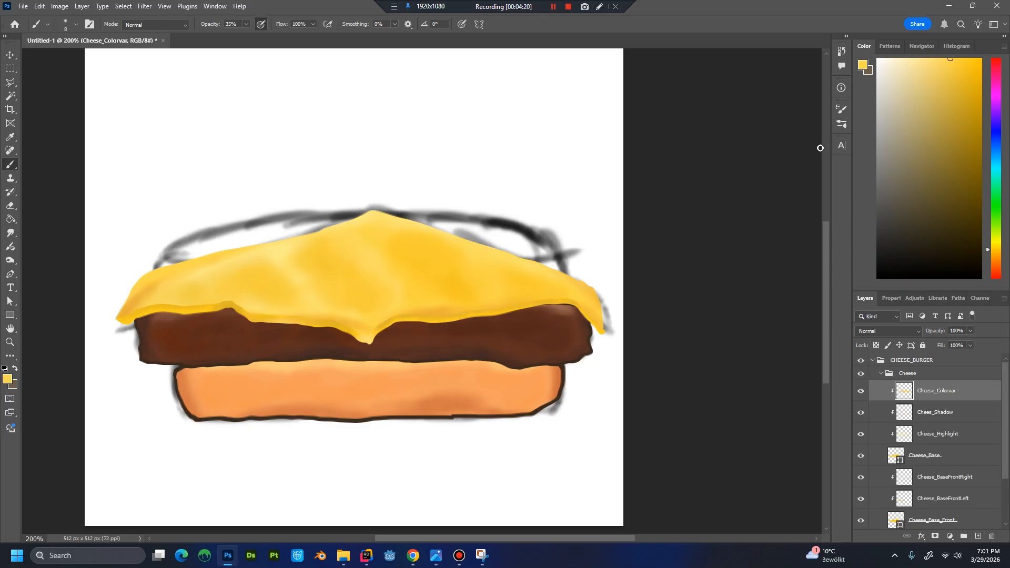
left_click(941, 60)
left_click(381, 322, "alt")
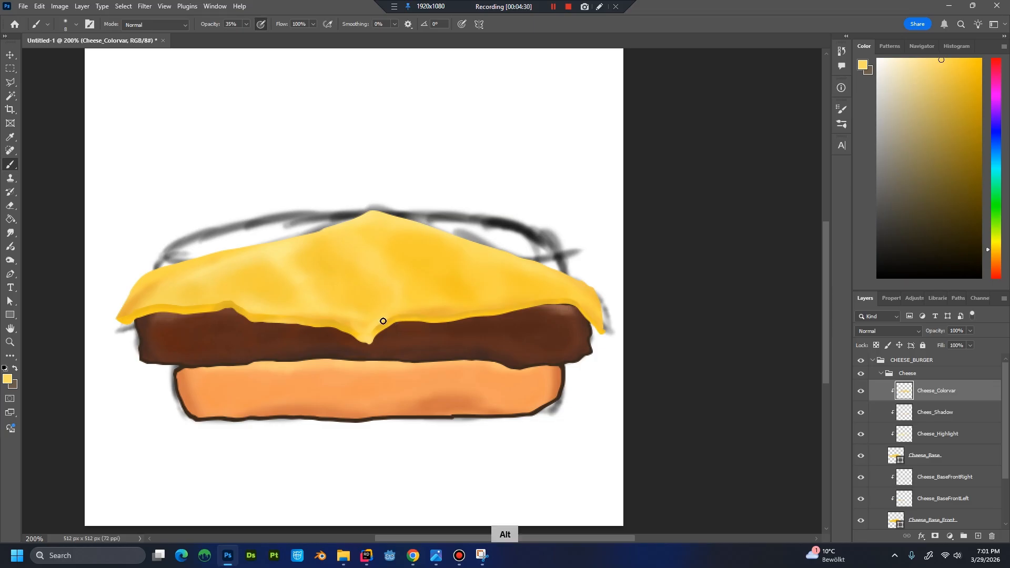
Sample a darker cheese tone, make it more saturated and shade the area just above the centre tip.
left_click(349, 319, "alt")
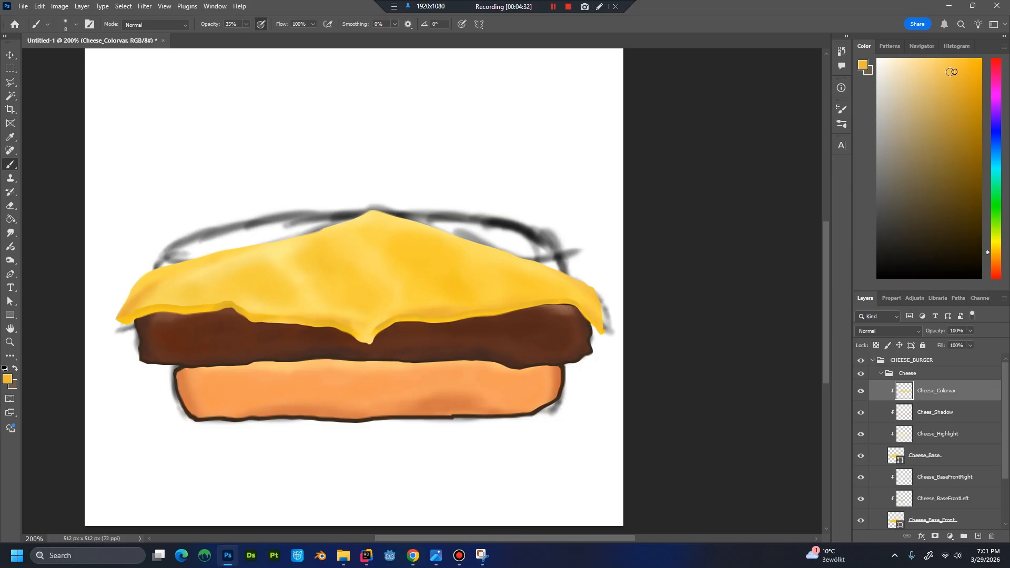
left_click_drag(950, 72, 968, 71)
left_click(369, 332, "alt")
left_click(363, 330, "alt")
left_click(379, 324, "alt")
Select the Cheese_BaseFrontLeft layer and check the cheese tip's shading at reduced and enlarged views.
left_click(973, 495)
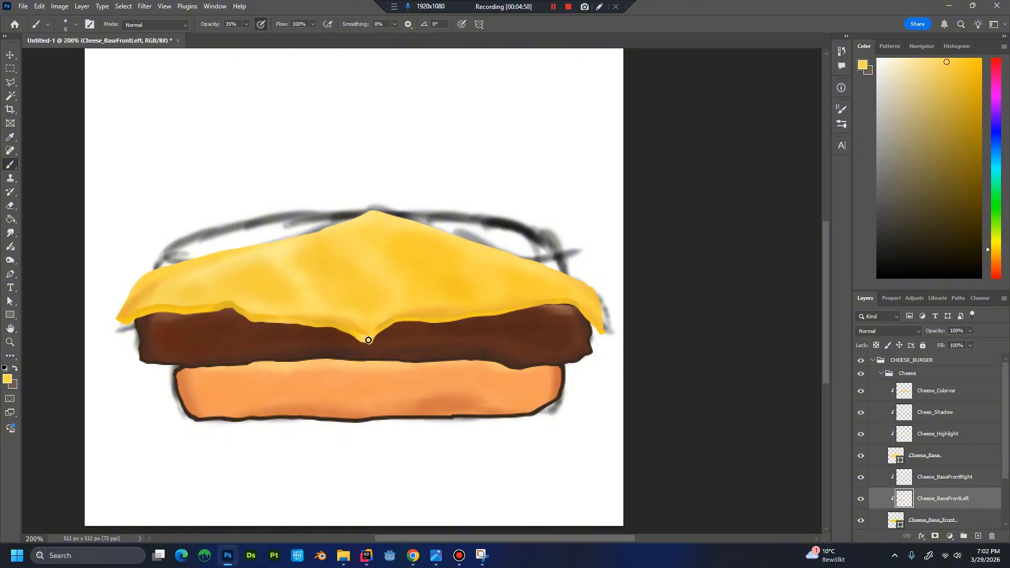
key("ctrl+minus")
key("ctrl+minus")
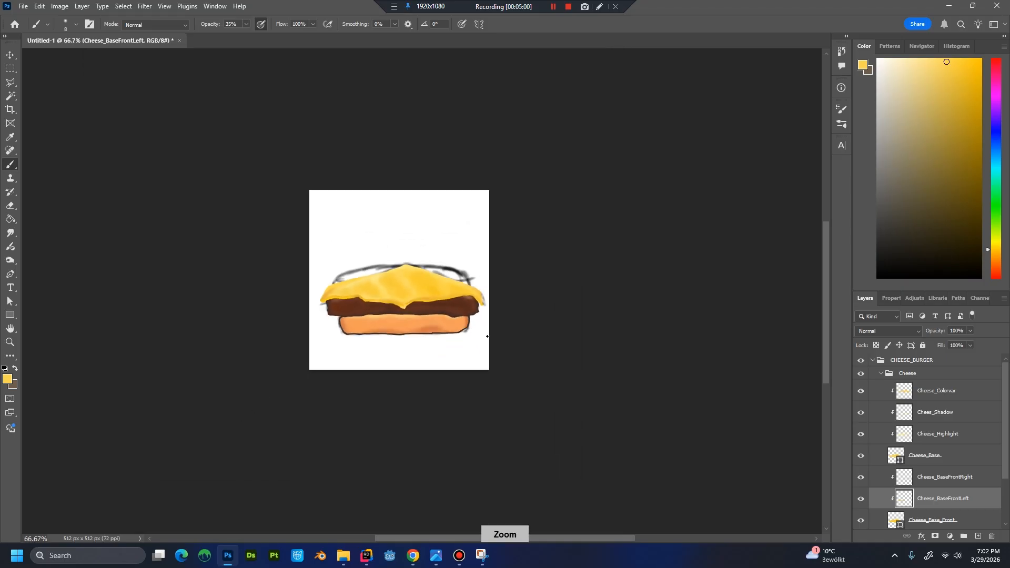
key("ctrl+plus")
key("ctrl+plus")
key("ctrl+plus")
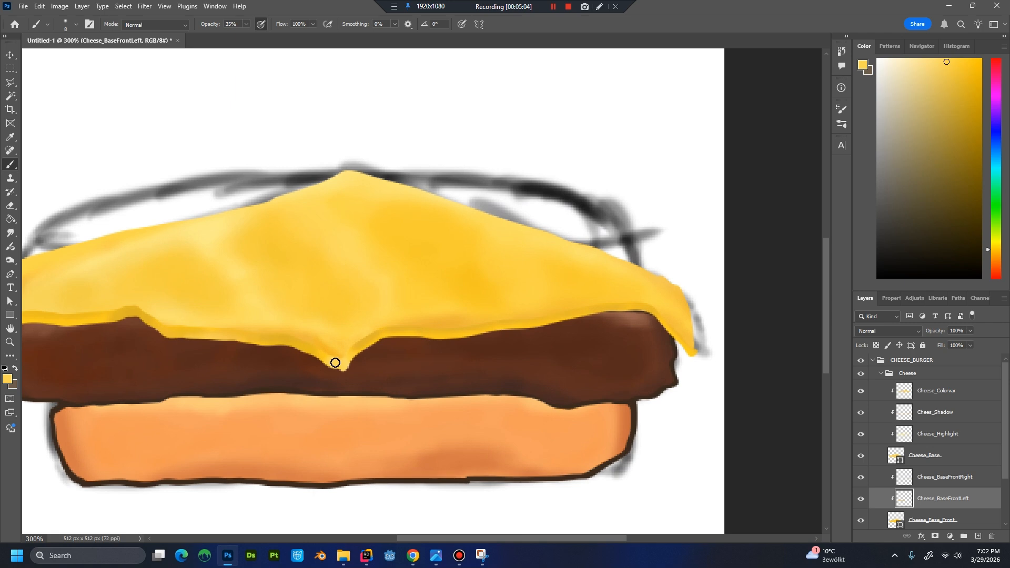
Blend the centre tip into the cheese on the Cheese_Colorvar layer using yellows sampled around it, and check the whole burger.
key("alt")
left_click(963, 461)
left_click(962, 401)
key("alt")
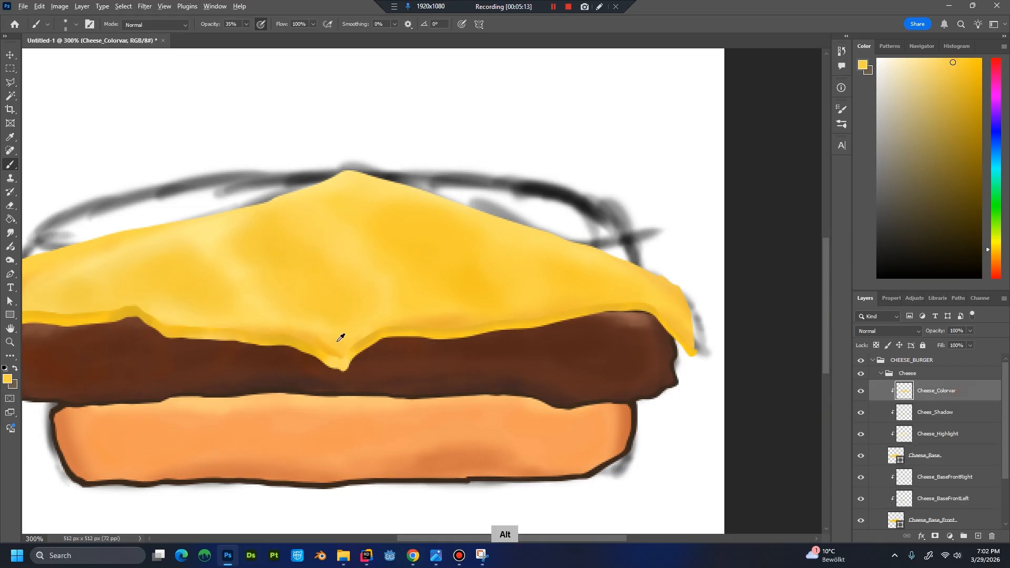
left_click(339, 341, "alt")
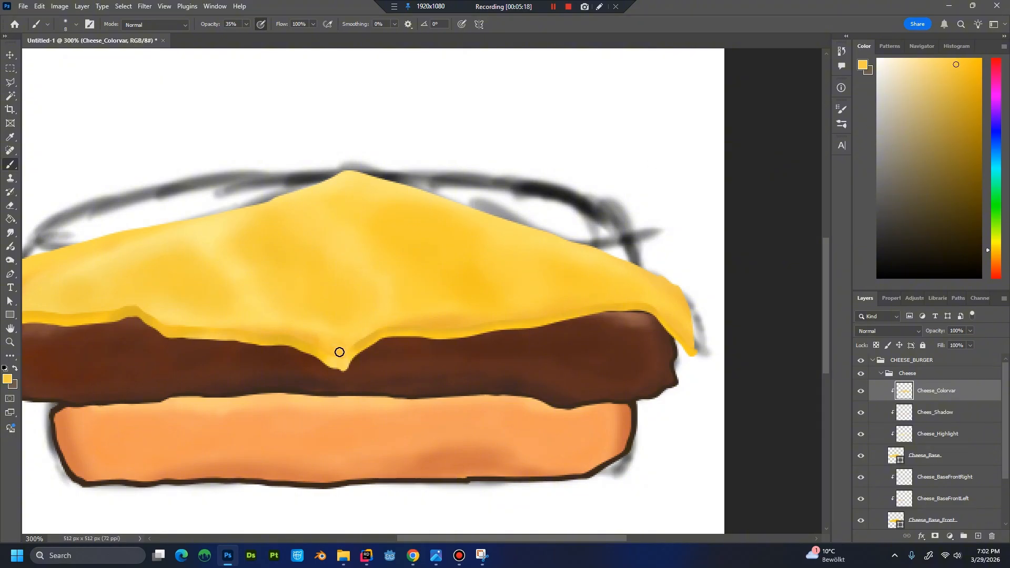
mouse_move(339, 353)
left_mouse_down()
mouse_move(306, 337)
mouse_move(337, 353)
mouse_move(324, 341)
mouse_move(344, 338)
mouse_move(336, 333)
mouse_move(344, 356)
mouse_move(323, 342)
mouse_move(346, 366)
left_mouse_up()
left_click(335, 334, "alt")
left_click(361, 344, "alt")
left_click(358, 347, "alt")
key("ctrl+minus")
key("ctrl+minus")
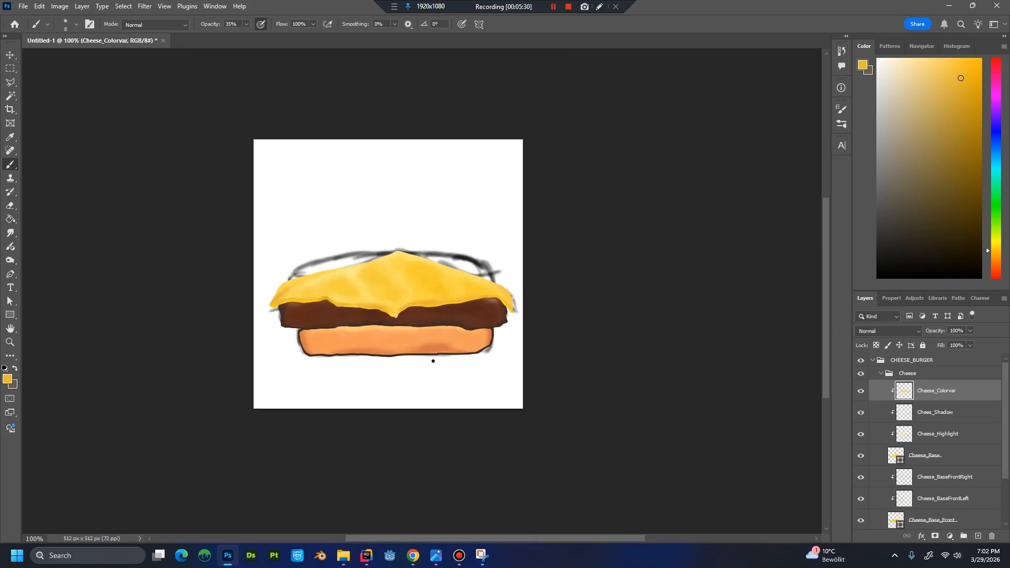
key("ctrl+plus")
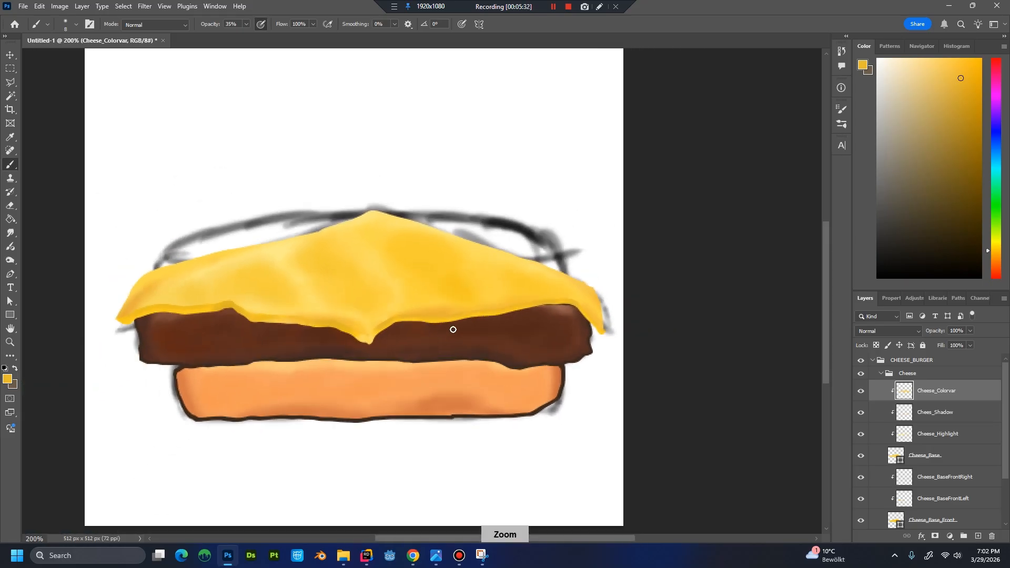
Collapse the Cheese group and review the whole burger at a reduced size.
left_click(886, 378)
left_click(881, 374)
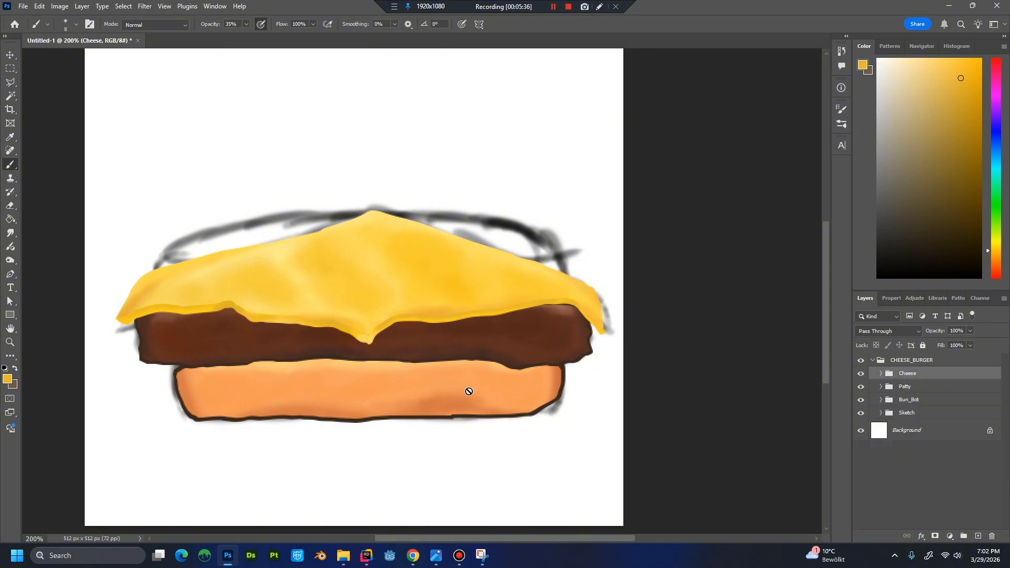
key("ctrl+minus")
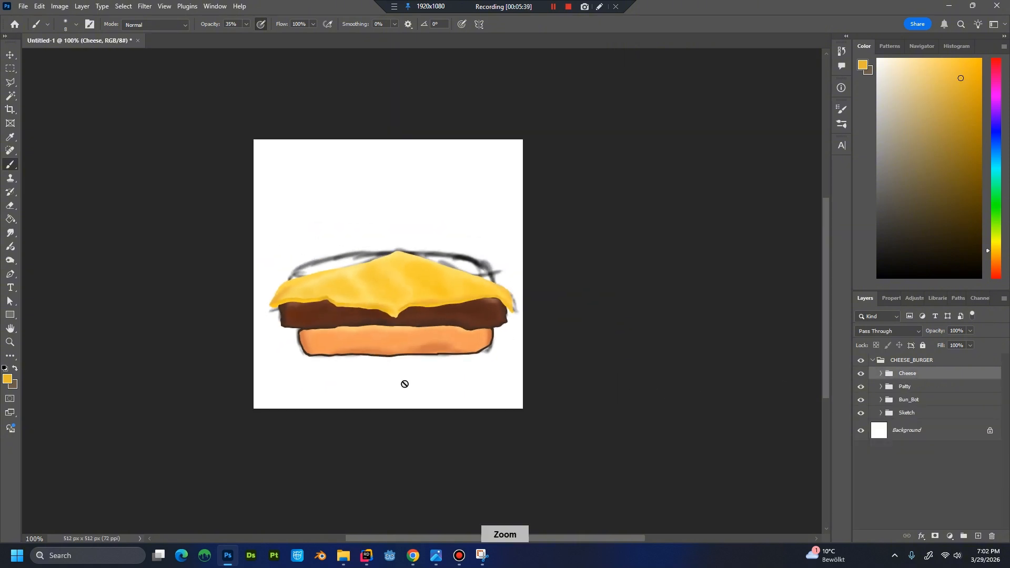
key("ctrl+plus")
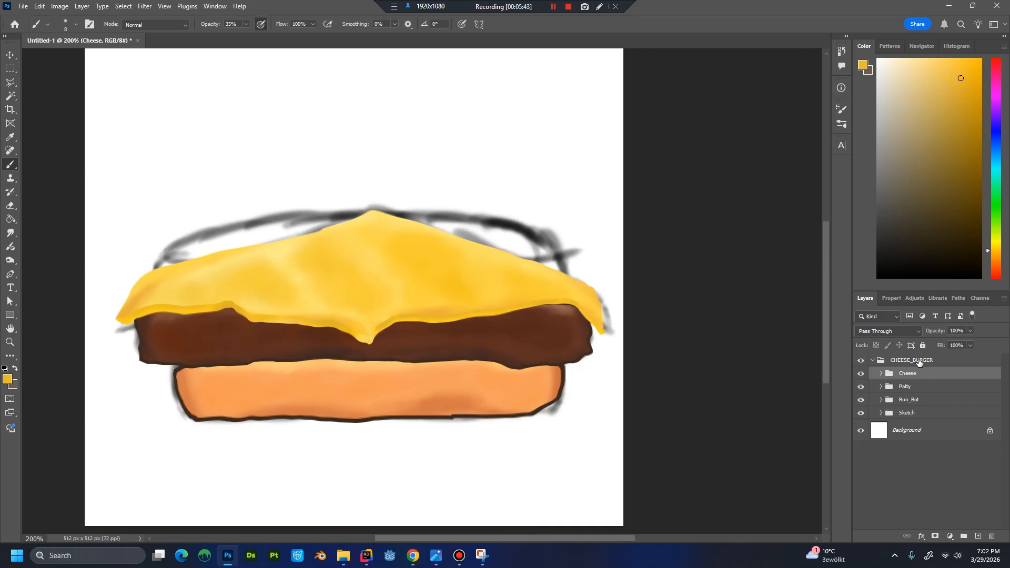
left_click(872, 362)
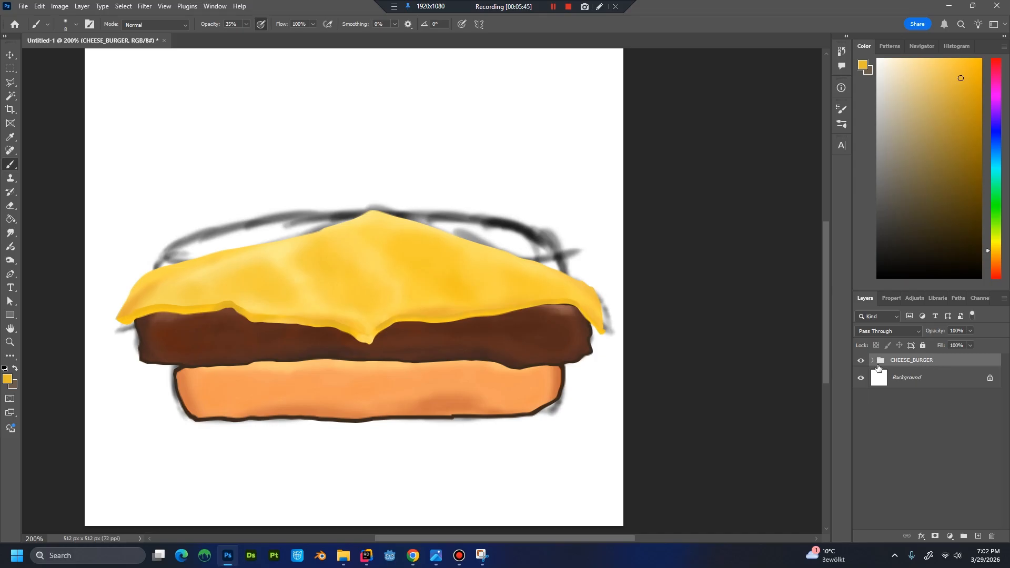
left_click(872, 361)
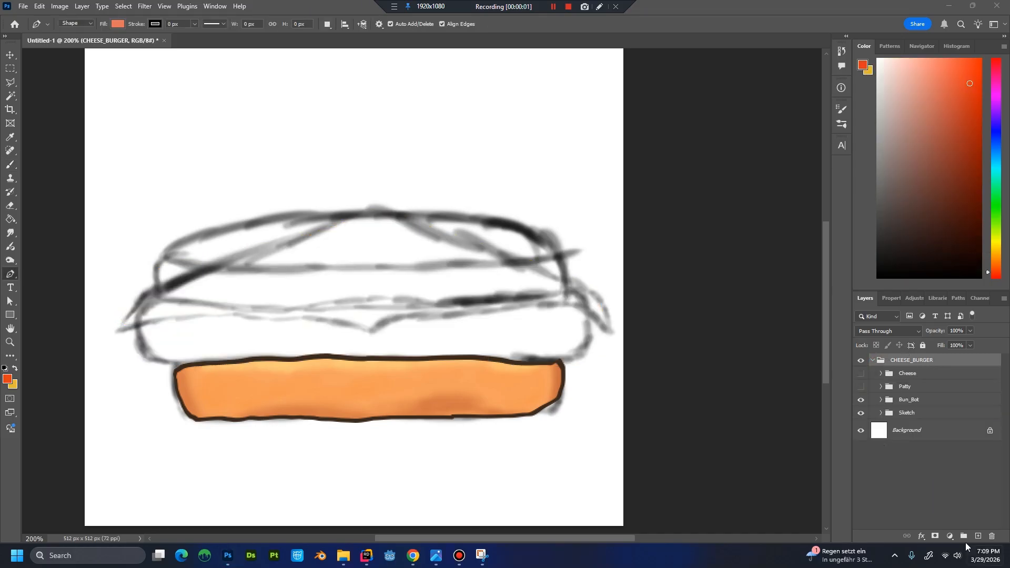
Create a new group named Tomato inside CHEESE_BURGER, above the Cheese group.
left_click(963, 535)
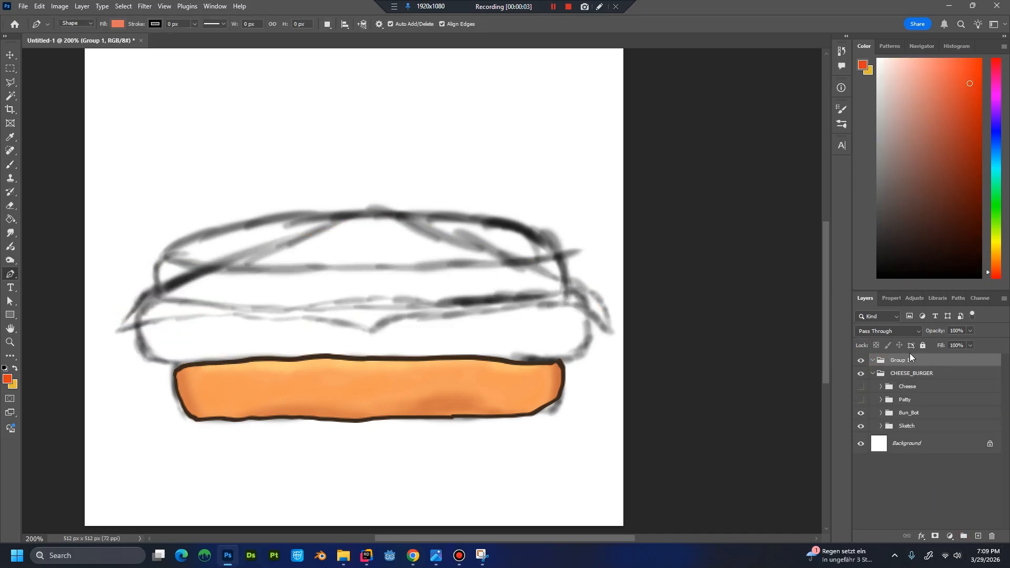
left_click_drag(905, 363, 909, 374)
double_click(912, 374)
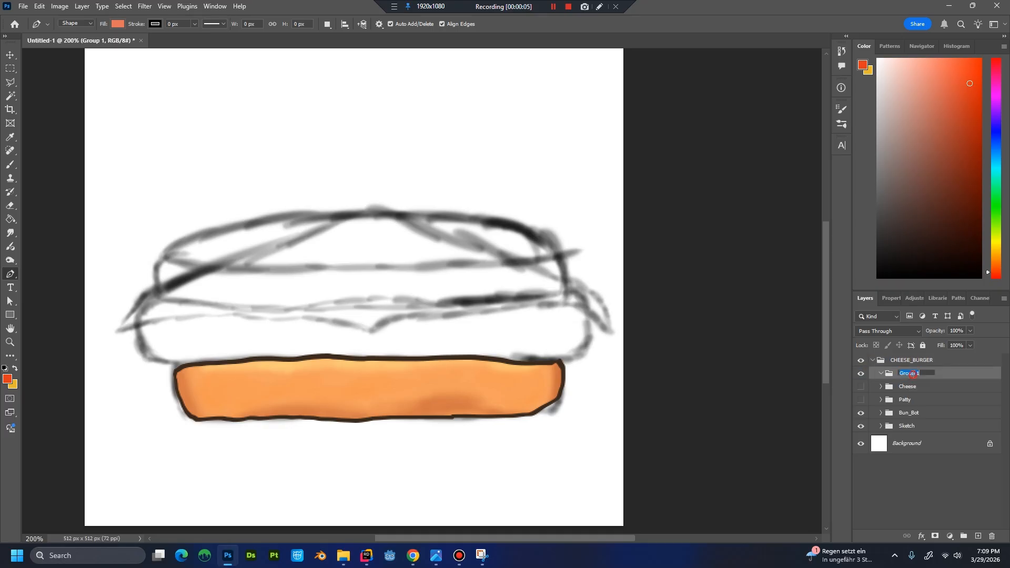
type("Tomato")
key("Return")
Add a new layer named Tomate_Base inside the Tomato group.
key("ctrl+shift+n")
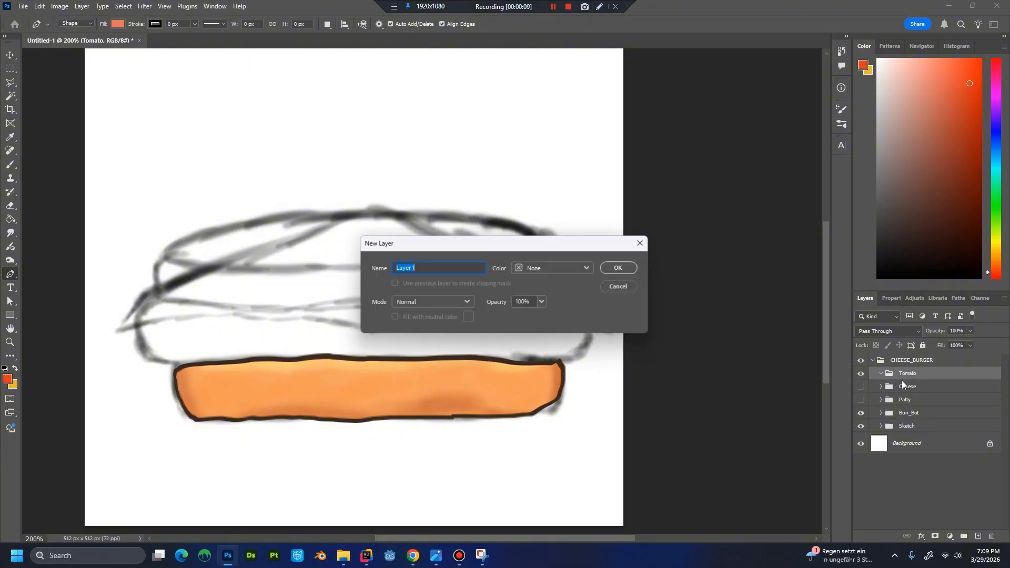
type("Tomate")
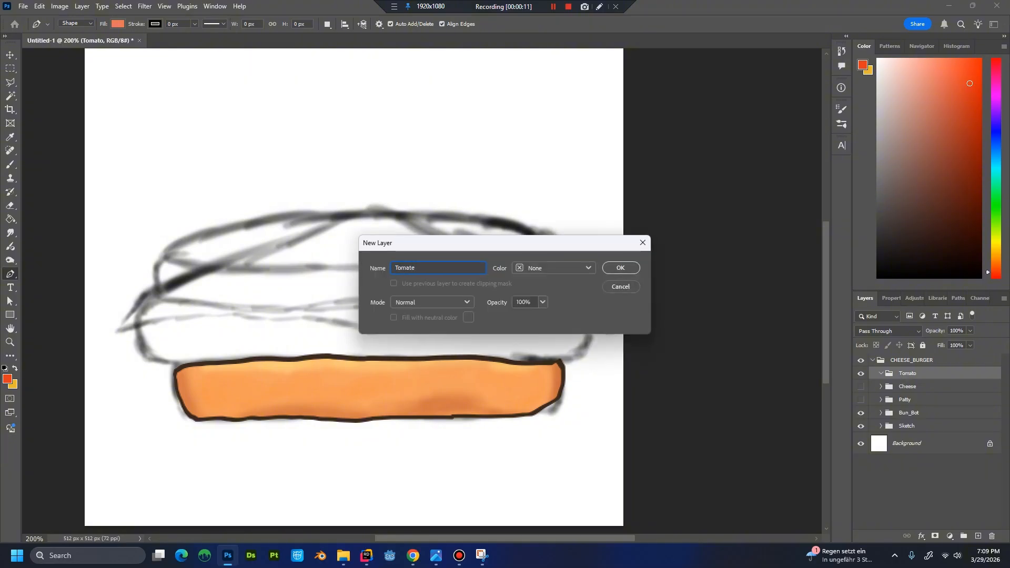
type("_Base")
key("Return")
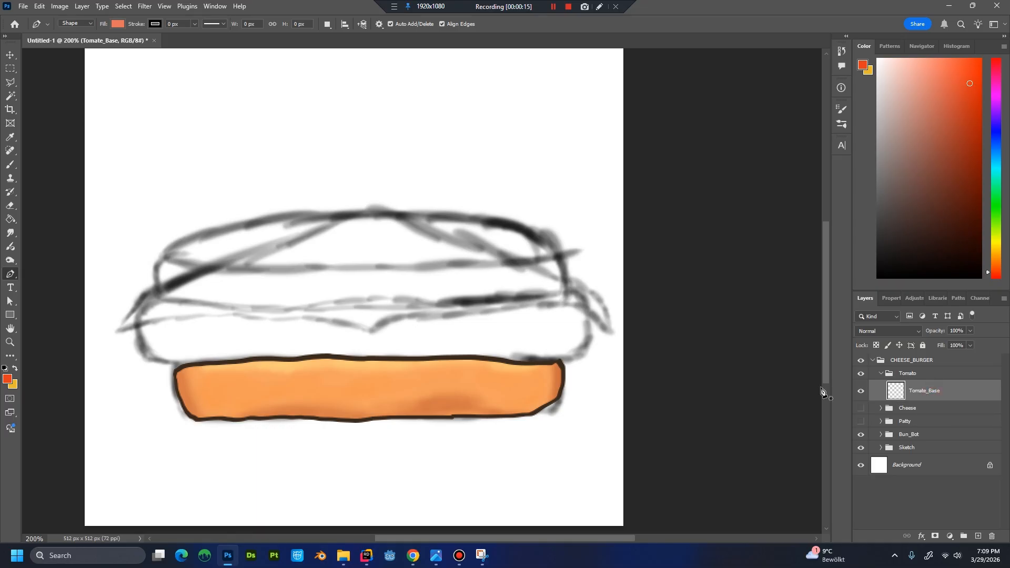
Start the tomato shape with the Pen tool, following the sketch around its left end onto the upper left curve.
left_click(192, 302)
left_click(176, 304)
left_click(166, 302)
left_click(161, 300)
left_click(159, 293)
left_click(158, 283)
left_click(157, 272)
left_click(158, 262)
left_click(163, 254)
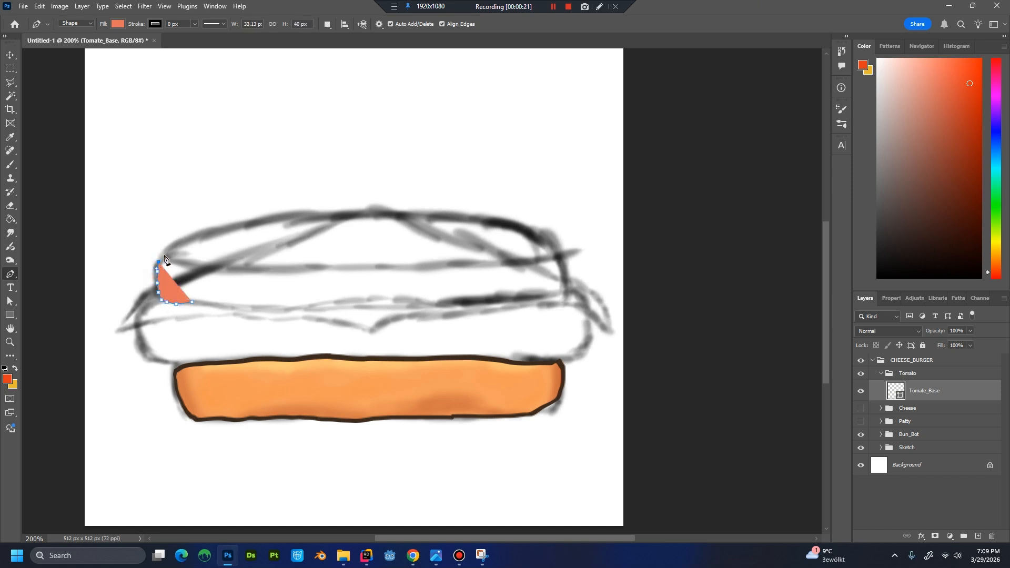
left_click(169, 247)
left_click_drag(186, 240, 196, 237)
left_click(210, 233)
left_click(240, 229)
left_click(268, 226)
left_click(275, 225)
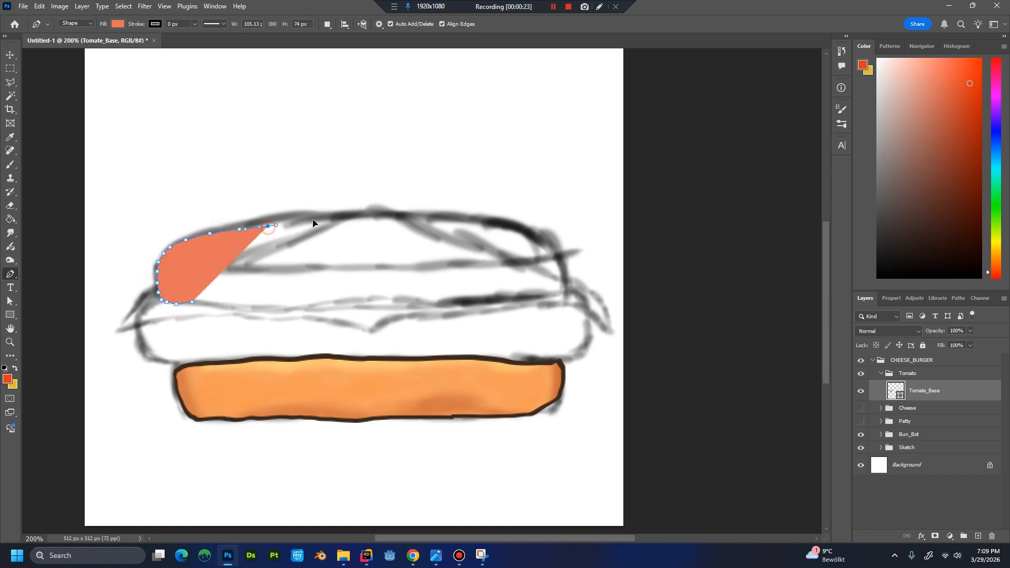
left_click(305, 221)
left_click(313, 220)
key("ctrl+z")
key("ctrl+z")
key("ctrl+z")
key("ctrl+z")
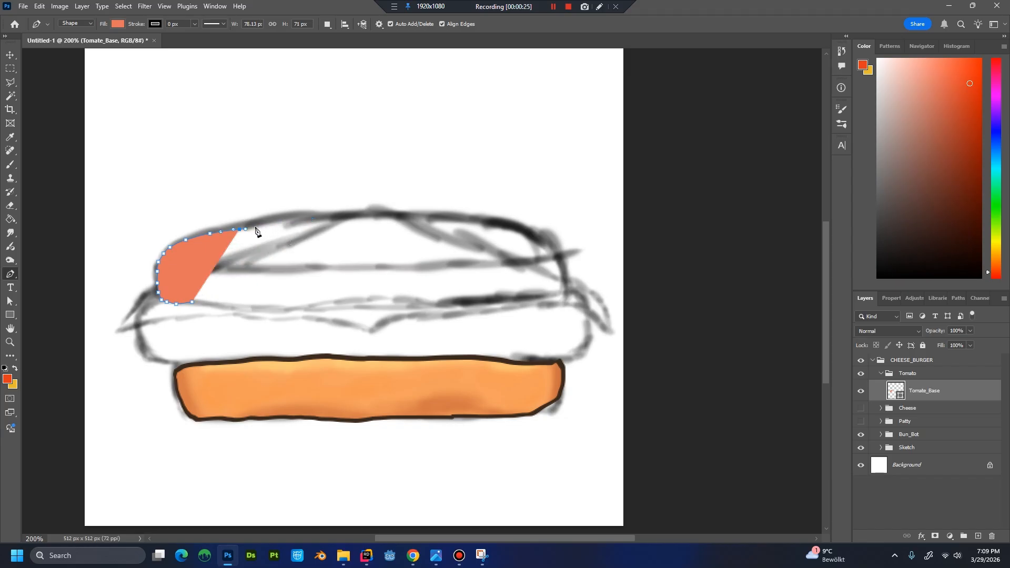
key("ctrl+z")
Continue the tomato outline along the sketch's top curve, across the middle toward the right shoulder.
left_click(259, 221)
left_click(314, 217)
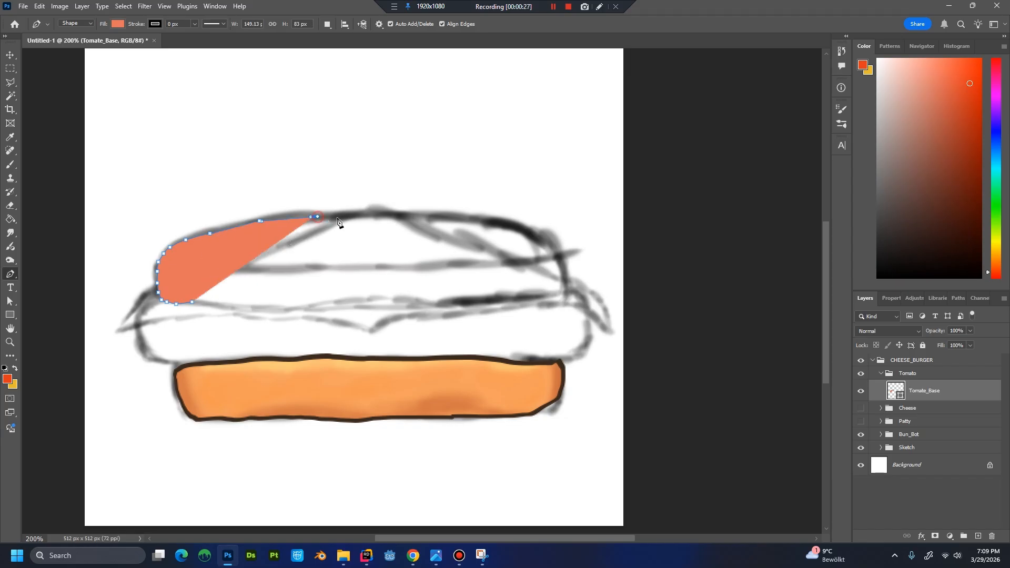
left_click(352, 218)
left_click(378, 216)
left_click(401, 216)
left_click(446, 218)
left_click(482, 222)
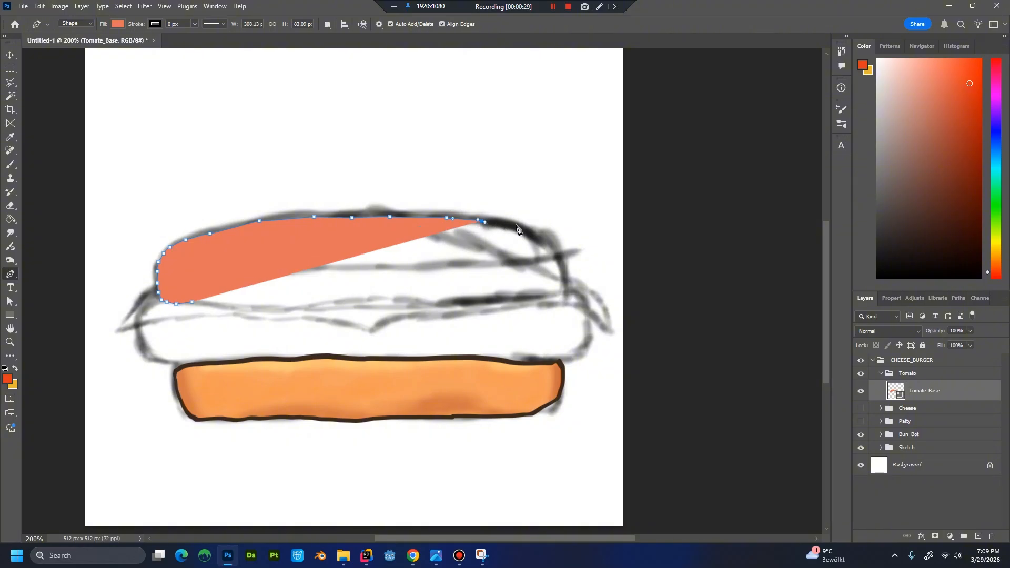
Carry the tomato outline around the sketch's rounded right end and back onto the lower edge.
left_click(517, 228)
left_click(545, 239)
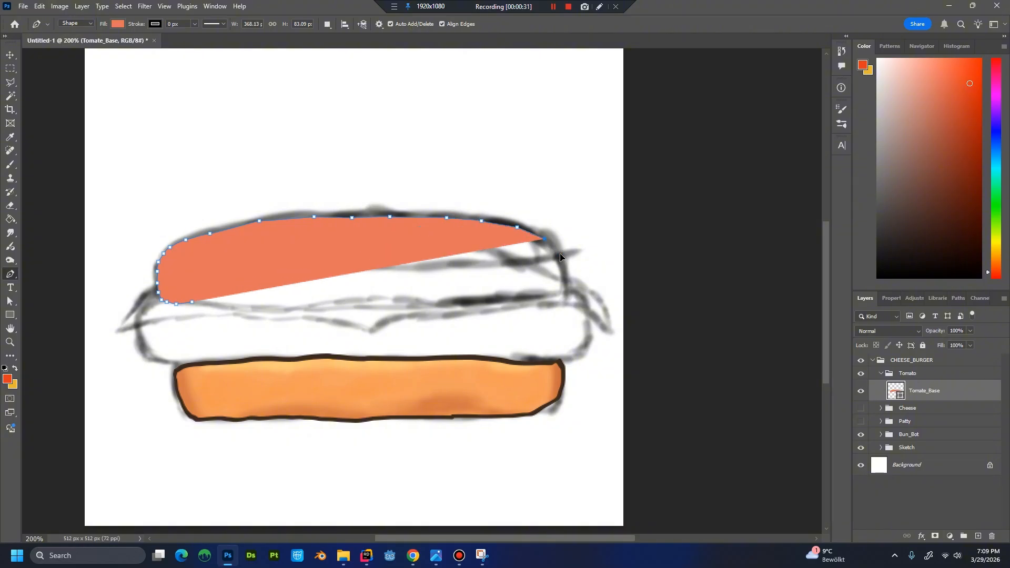
left_click(558, 251)
left_click(561, 270)
left_click(562, 289)
left_click_drag(546, 299, 531, 299)
left_click_drag(520, 299, 492, 302)
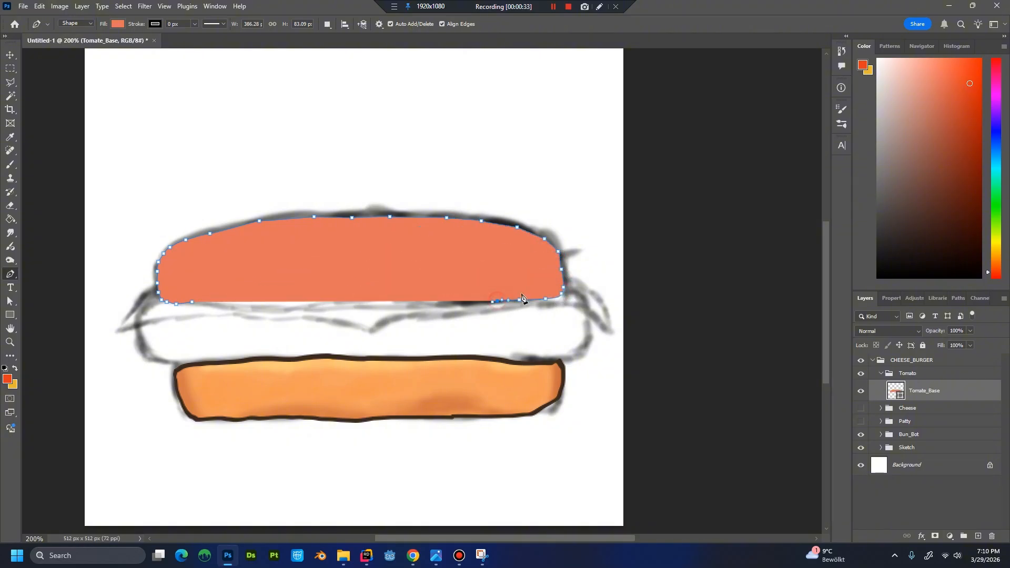
Lower the Tomate_Base opacity to 55% and close the outline along the lower sketch line, forming a shape about 386 by 85 px.
left_click(971, 331)
left_click_drag(965, 345, 947, 344)
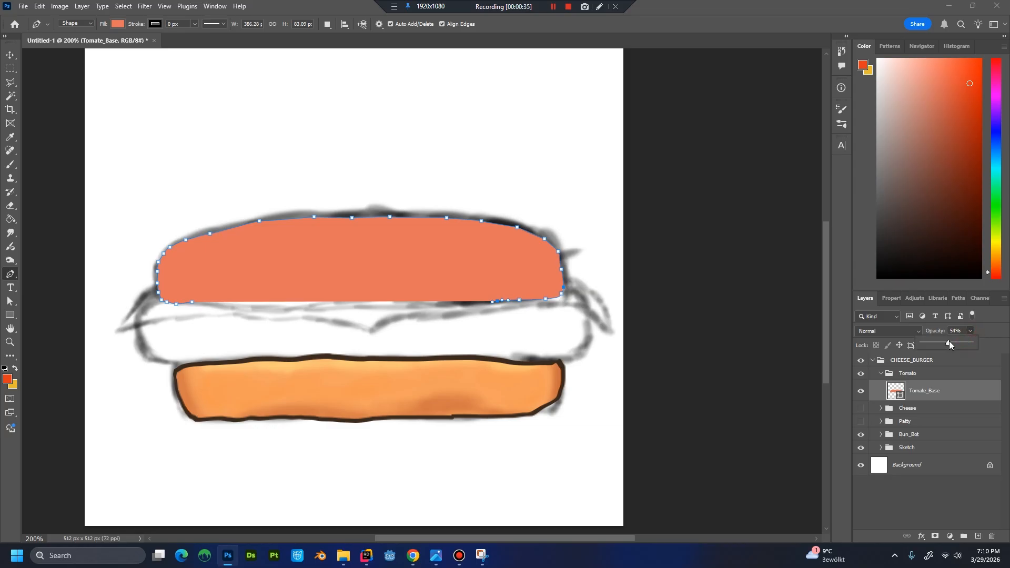
left_click_drag(430, 305, 410, 308)
left_click(390, 302)
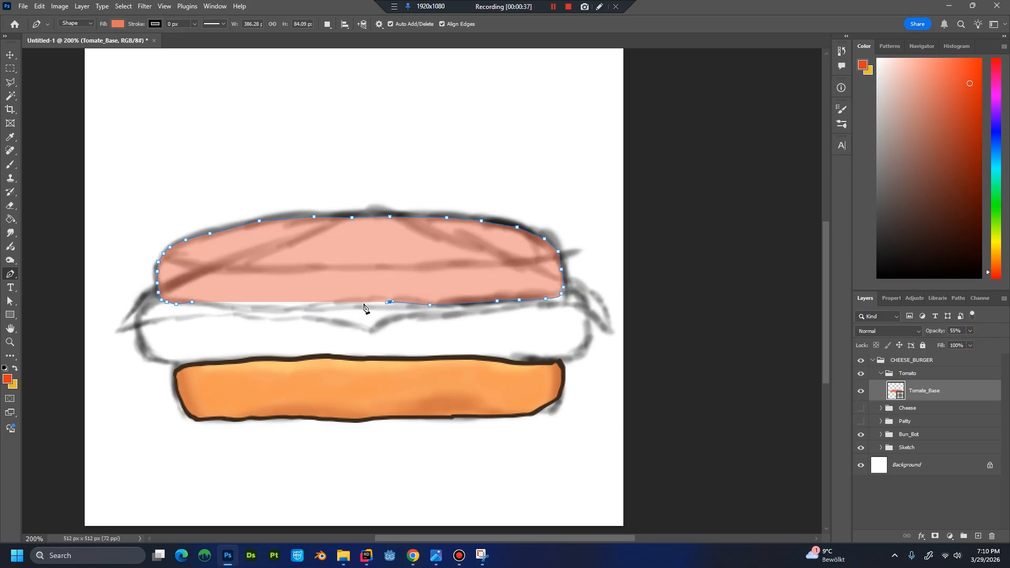
left_click(359, 304)
left_click_drag(286, 304, 284, 305)
left_click(236, 303)
left_click(219, 301)
left_click(192, 302)
left_click_drag(220, 304, 234, 305)
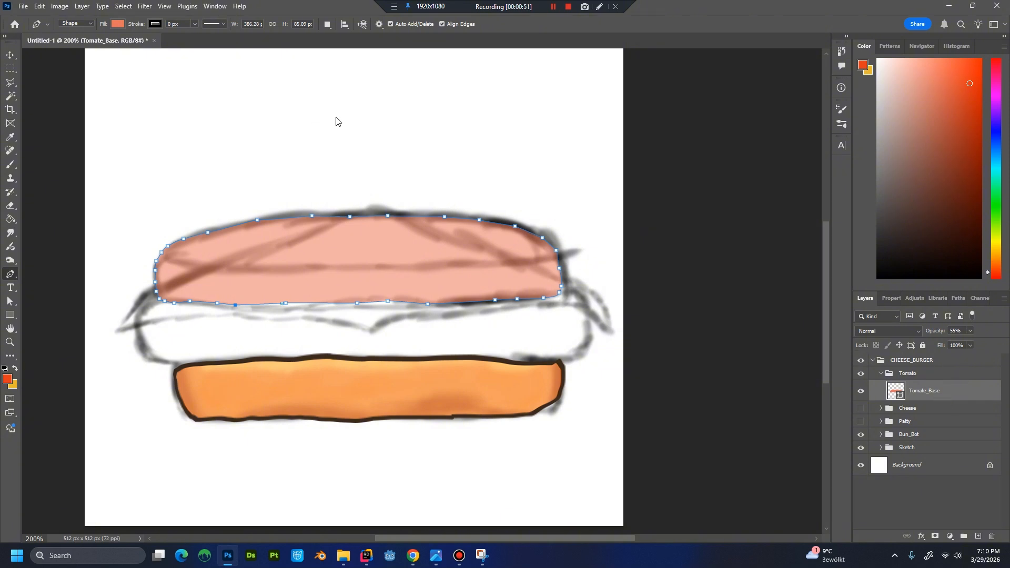
key("ctrl+shift+n")
type("Tomat")
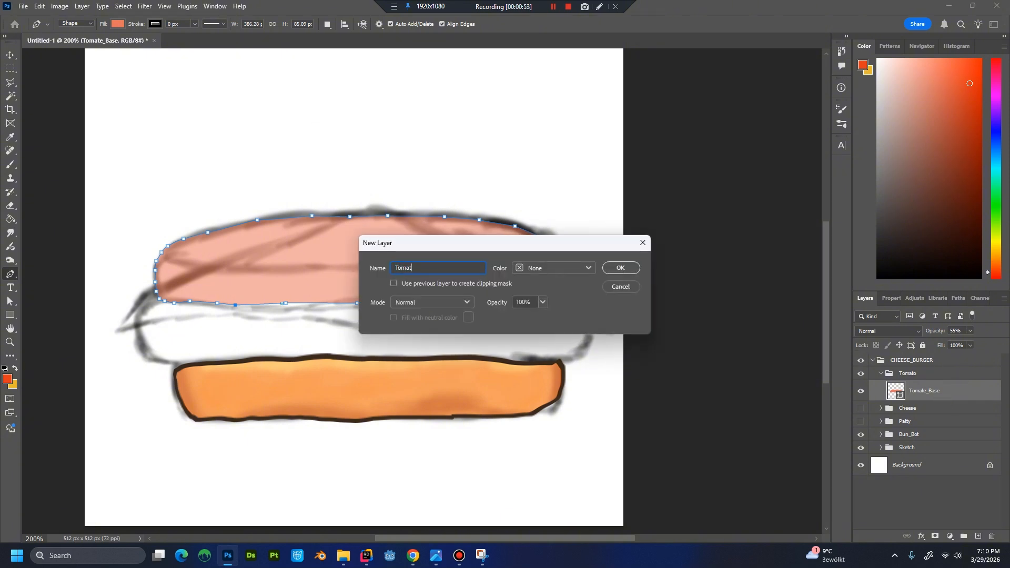
type("e")
type("_Front")
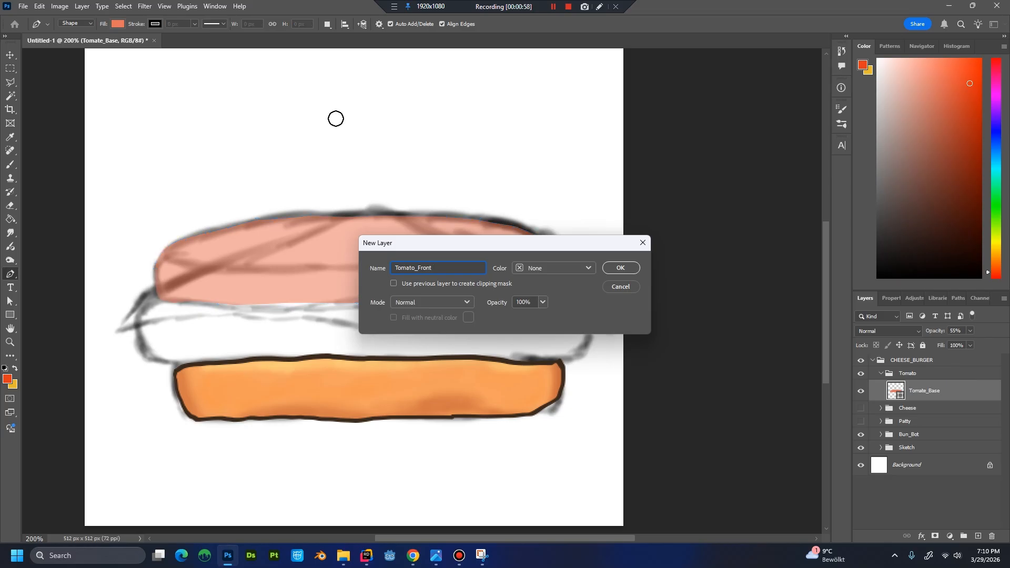
key("Return")
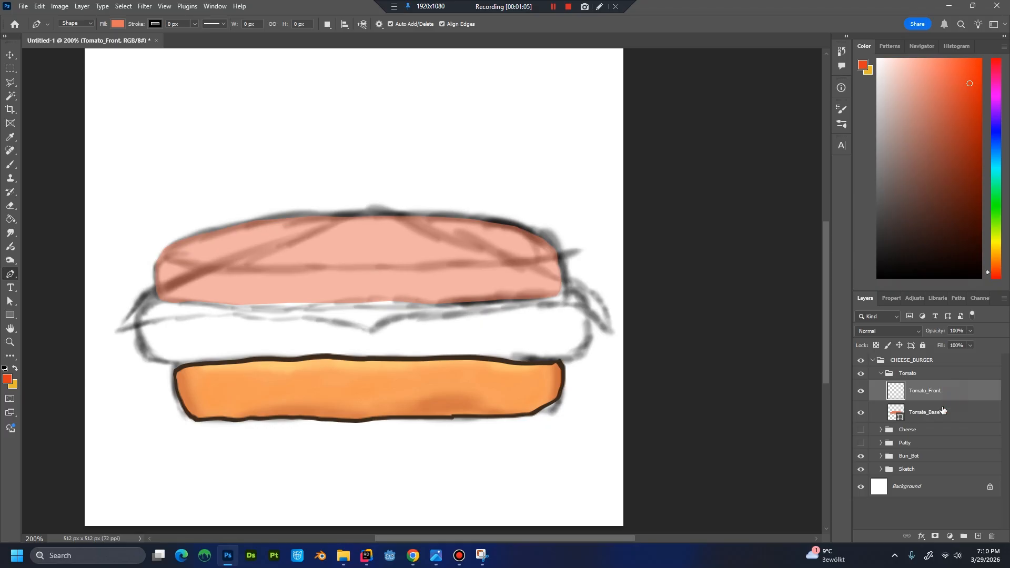
key("ctrl+z")
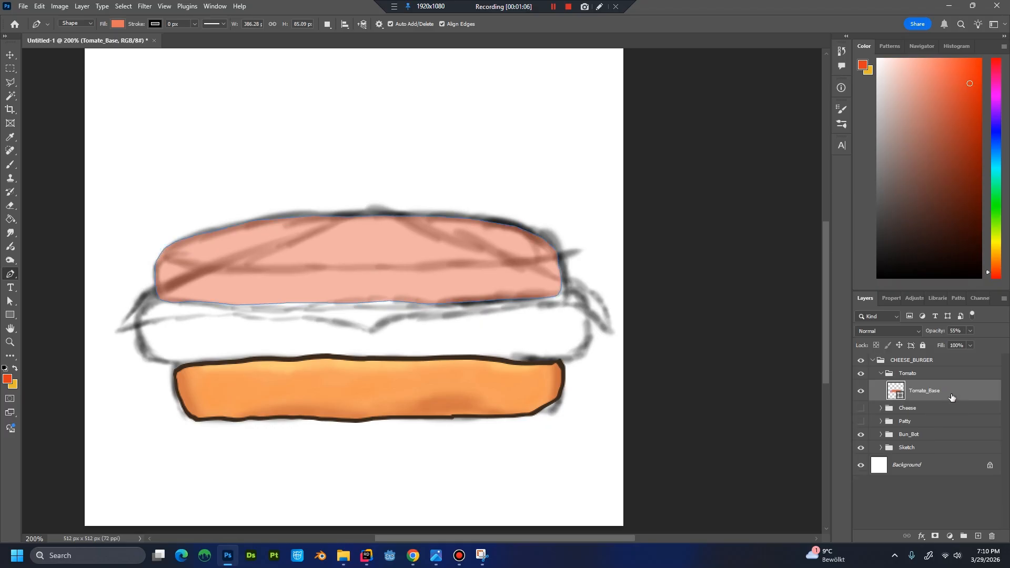
Duplicate the Tomate_Base shape layer under the name Tomate_Front.
right_click(951, 396)
left_click(936, 89)
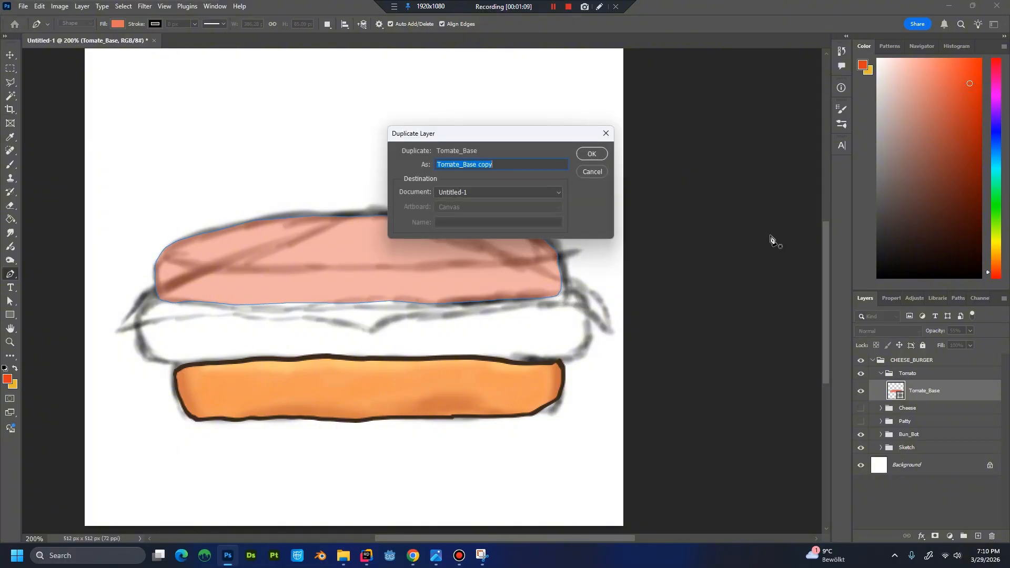
left_click_drag(465, 166, 579, 181)
type("Front")
key("Return")
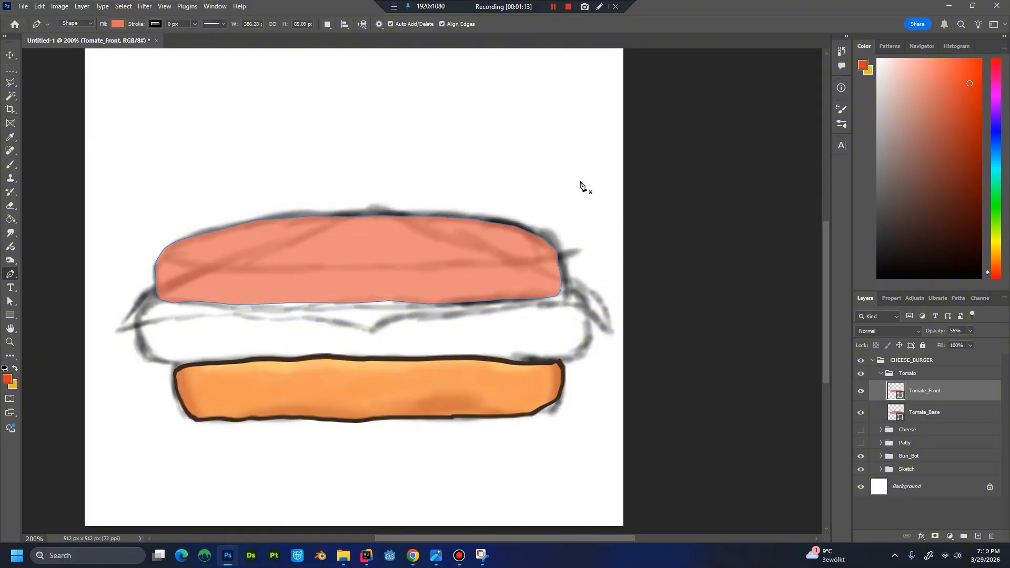
Change the fill colour of the Tomate_Front shape to the stronger orange-red e75437.
double_click(897, 396)
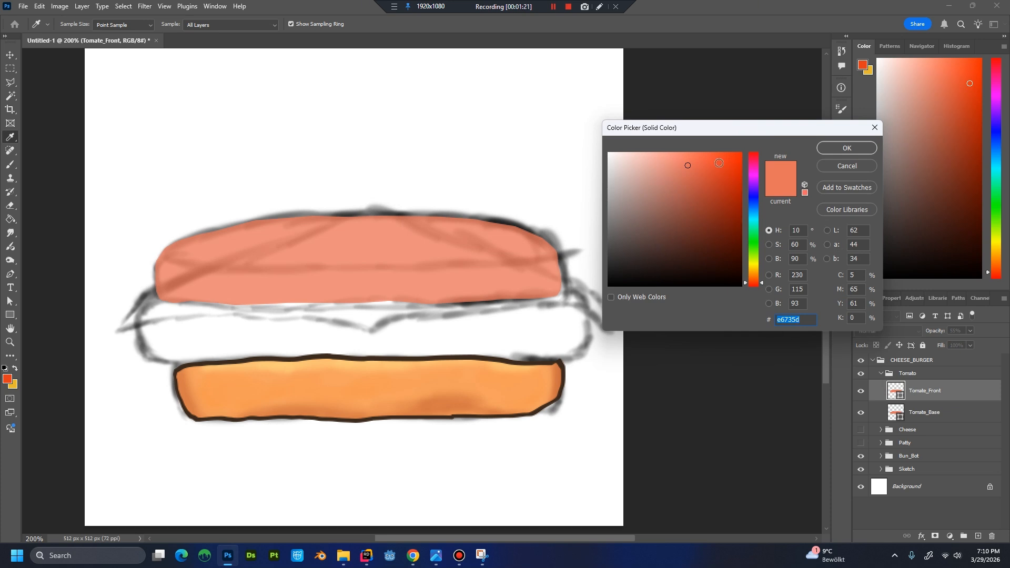
left_click(710, 165)
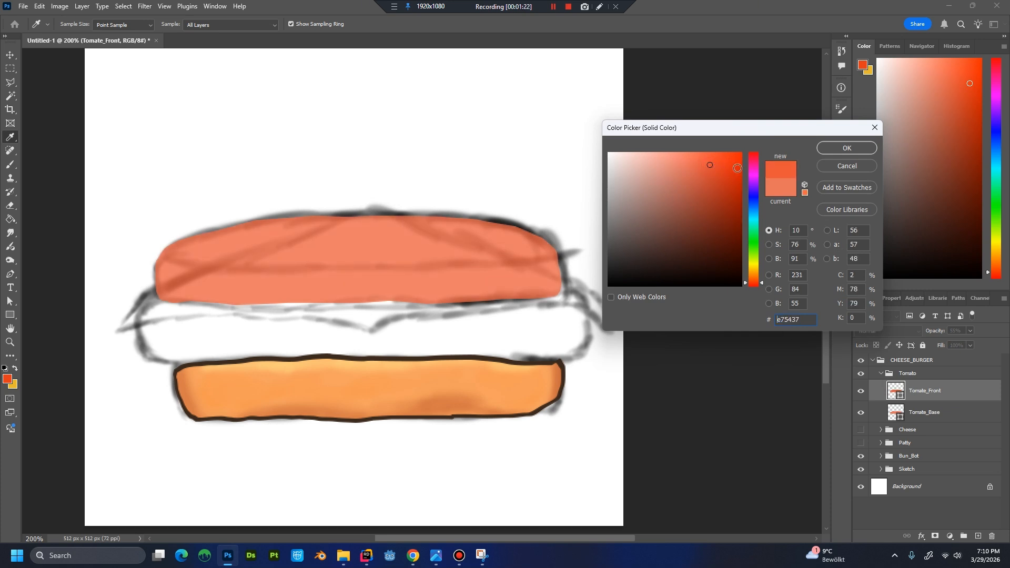
left_click(846, 148)
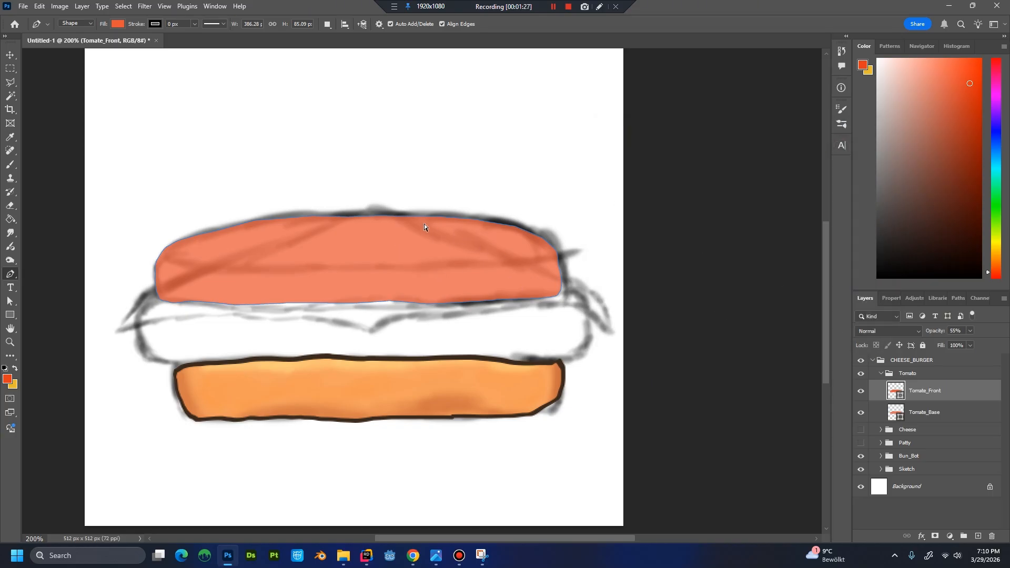
Scale the Tomate_Front shape to 50% height, lowering its upper edge while its bottom edge stays in place.
key("ctrl+t")
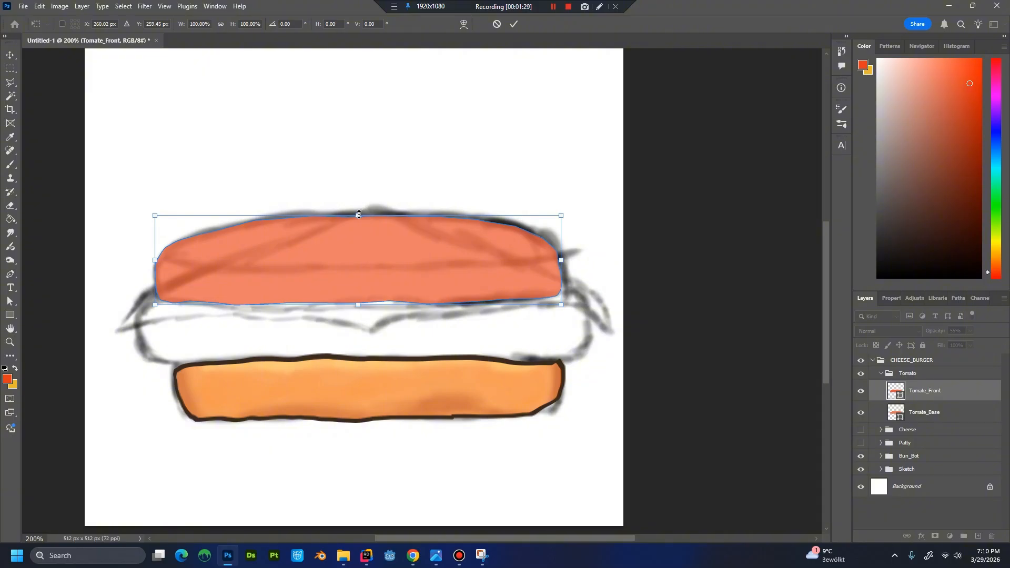
left_click_drag(358, 215, 362, 262)
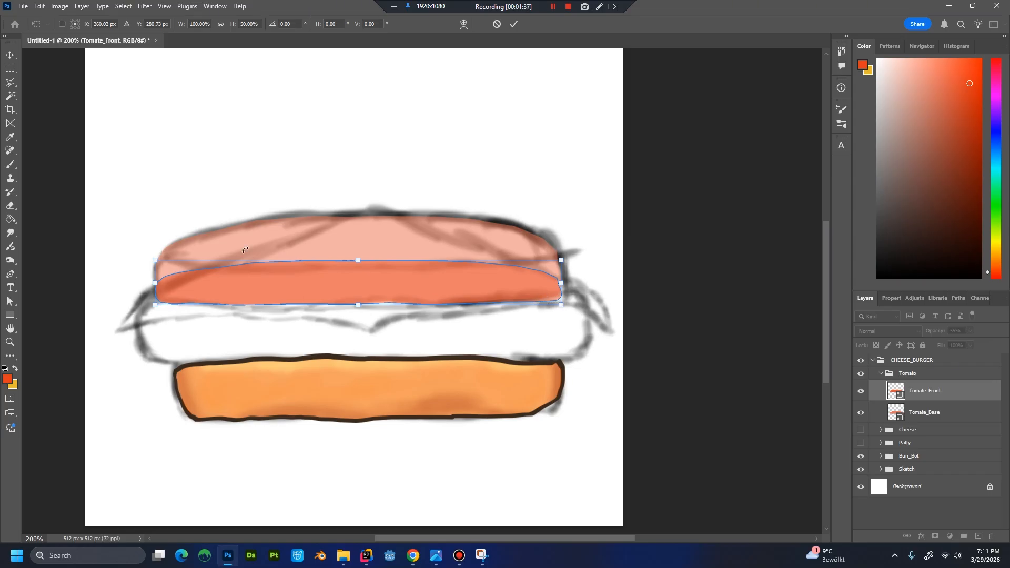
key("Return")
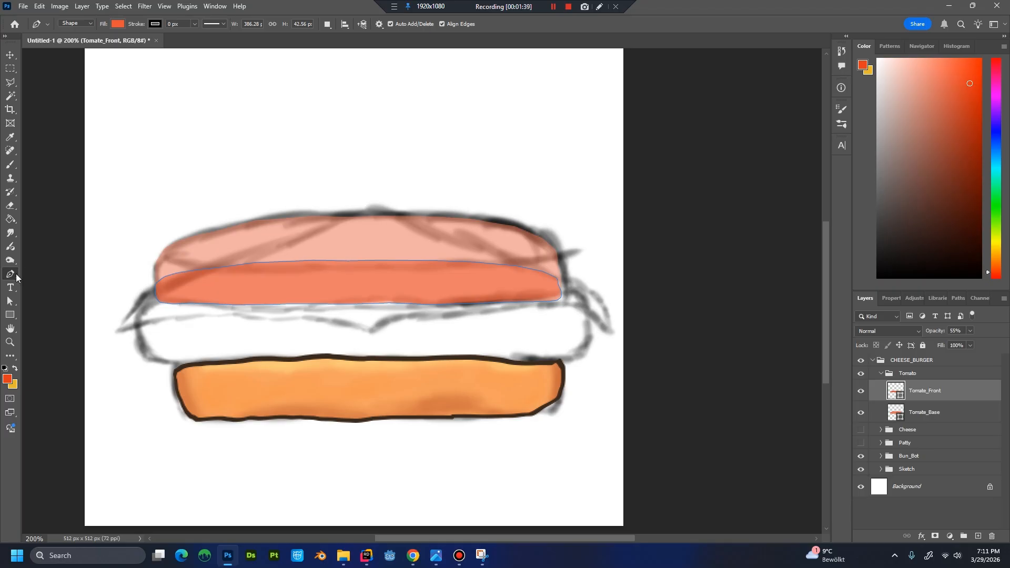
Reshape the left end of Tomate_Front's upper edge, raising its anchor points to the sketch's outer curve.
left_click(178, 274, "ctrl")
mouse_move(161, 279)
left_mouse_down()
mouse_move(162, 258)
mouse_move(172, 263)
left_mouse_up()
left_click_drag(184, 272, 185, 268)
left_click(206, 269, "ctrl")
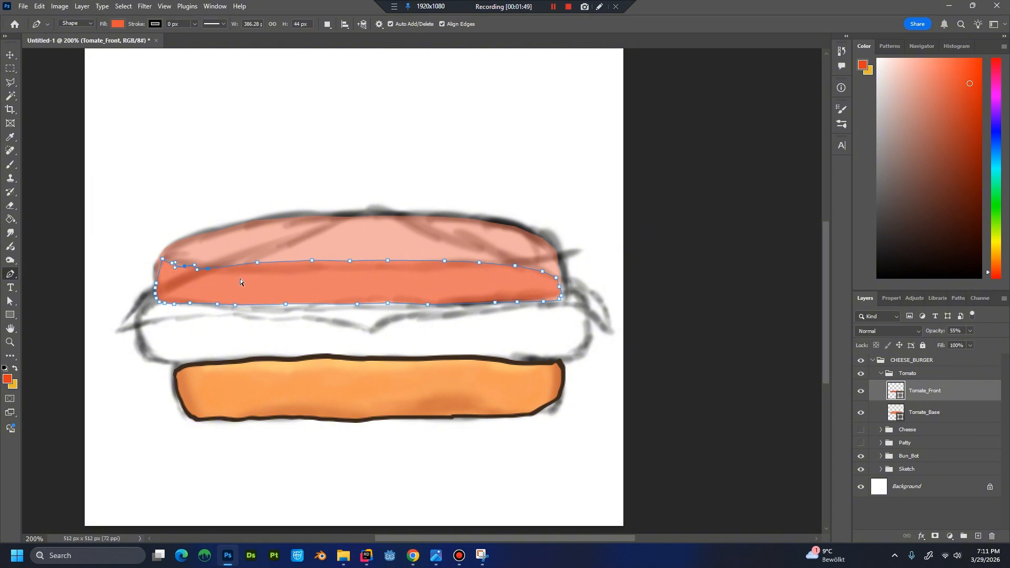
Lower the middle anchors of Tomate_Front's upper edge onto the sketch line and pull its right end out to the sketch outline.
left_click_drag(257, 262, 350, 266)
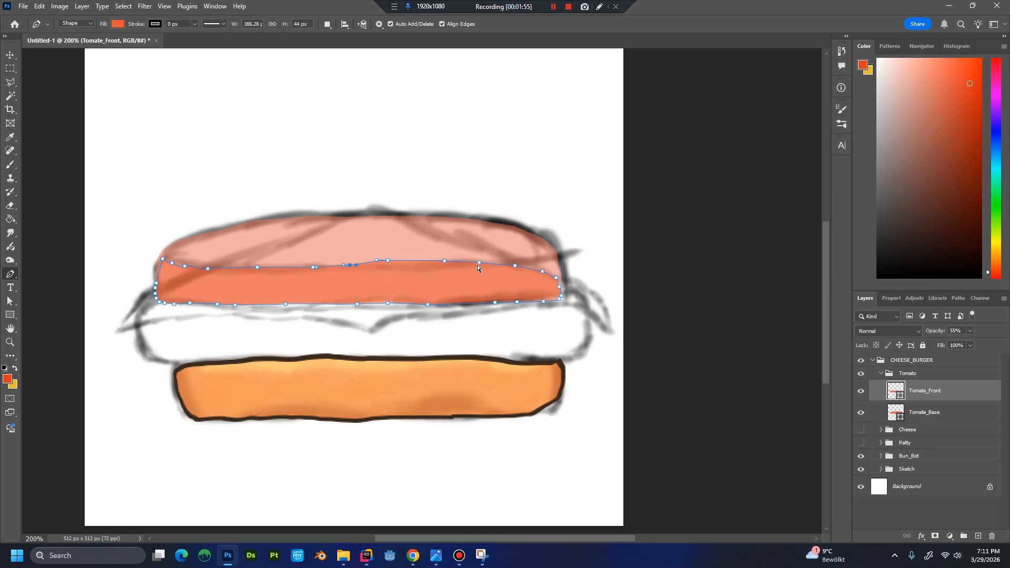
left_click_drag(387, 260, 444, 266)
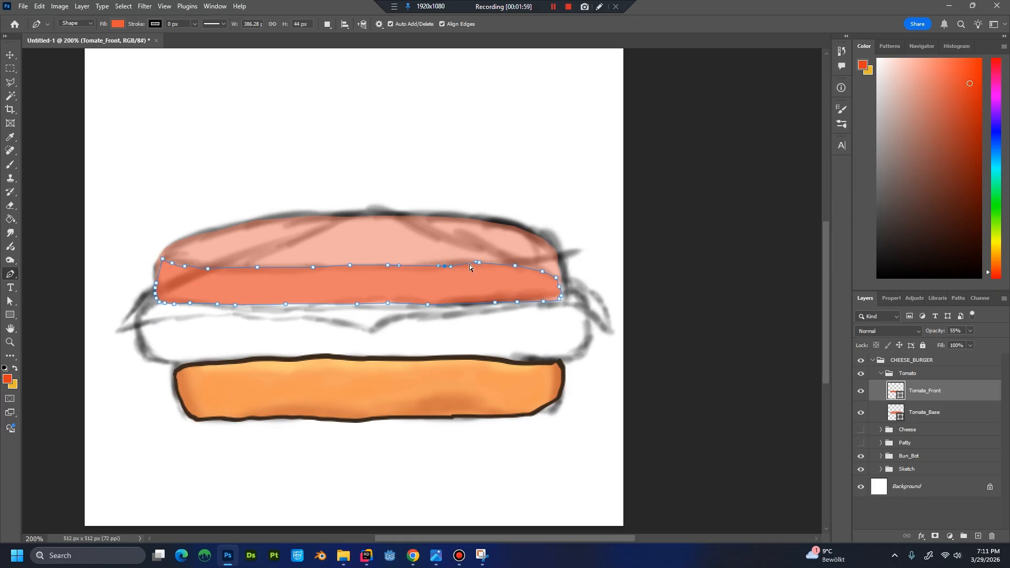
left_click(516, 266)
mouse_move(516, 265)
left_mouse_down()
mouse_move(555, 257)
mouse_move(568, 296)
left_mouse_up()
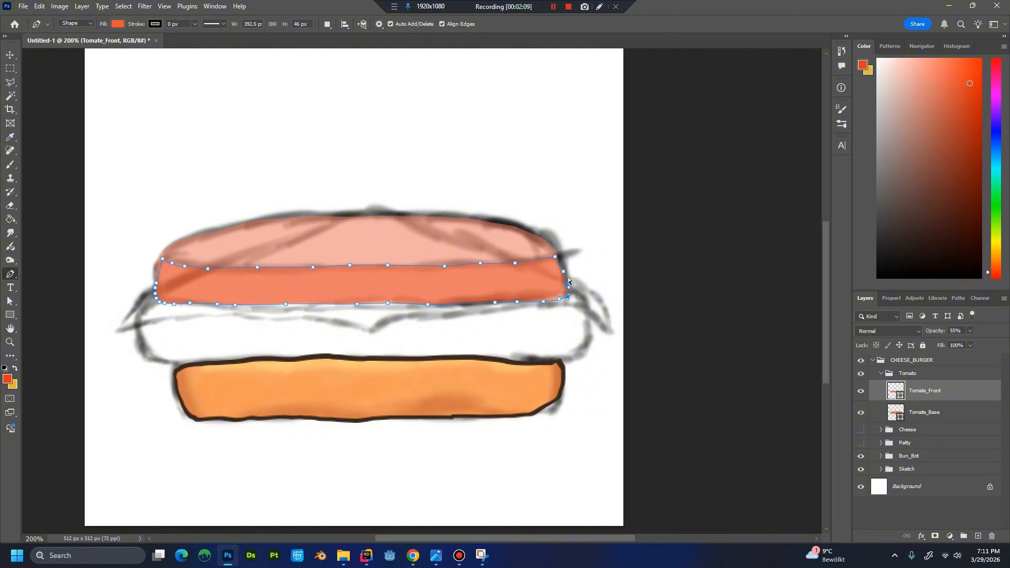
Fine-tune the anchor points along Tomate_Front's left and right side edges to follow the sketched tomato outline.
left_click_drag(157, 285, 154, 266)
left_click_drag(195, 265, 196, 267)
left_click_drag(156, 291, 157, 289)
left_click_drag(159, 267, 157, 259)
left_click_drag(563, 272, 565, 298)
Set the opacity of both Tomate_Base and Tomate_Front to 100% and compare the shapes by toggling Tomate_Base's visibility.
left_click(938, 417)
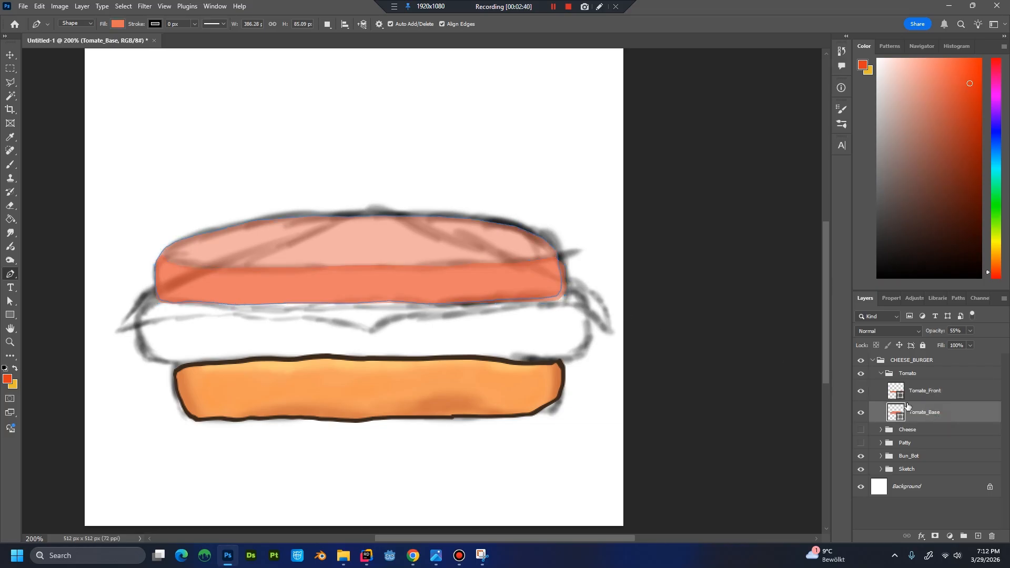
left_click(940, 434)
left_click(943, 412)
left_click(992, 343)
left_click(943, 388)
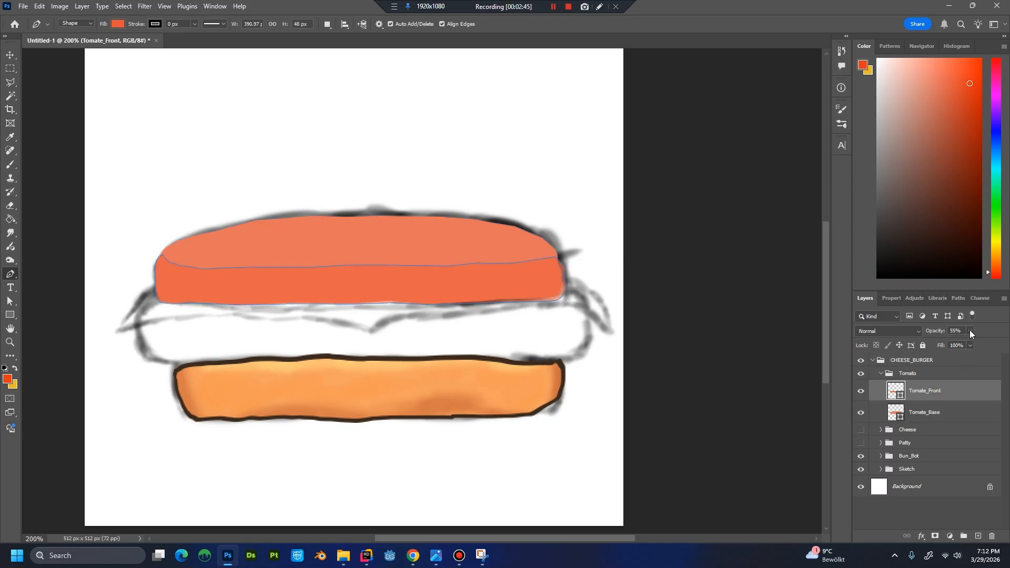
left_click(991, 343)
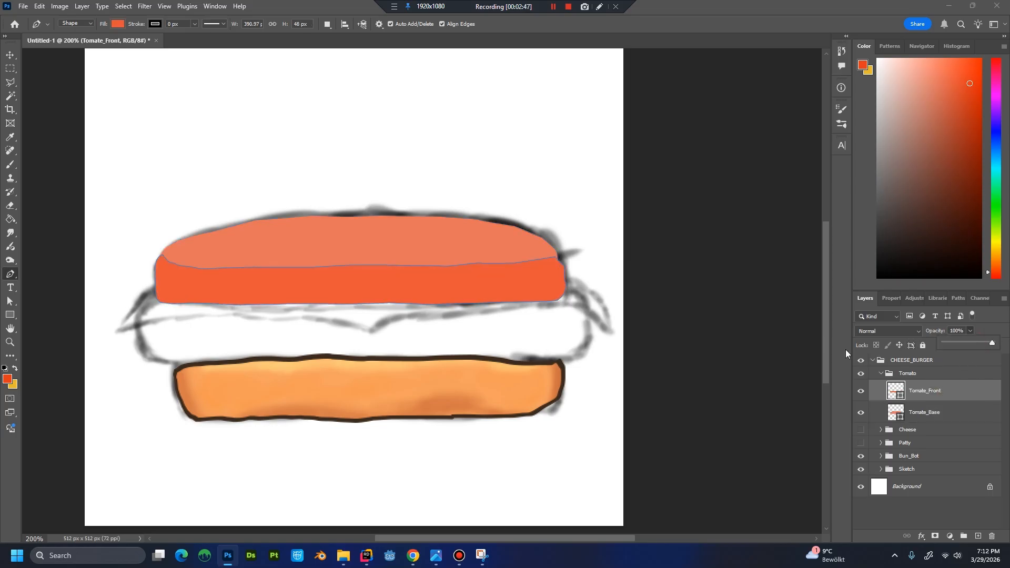
left_click(927, 430)
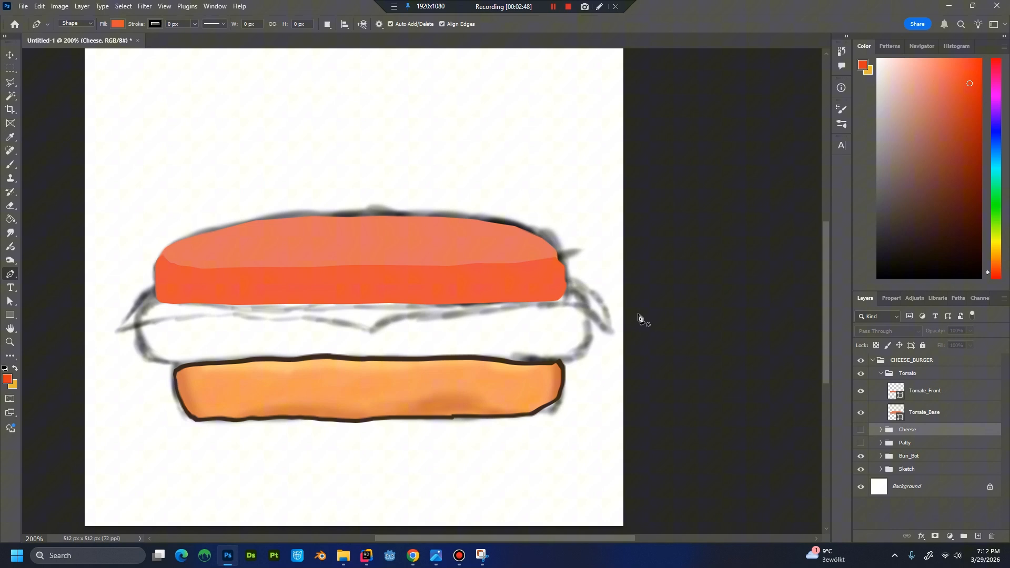
left_click(936, 414)
left_click(861, 414)
left_click(860, 413)
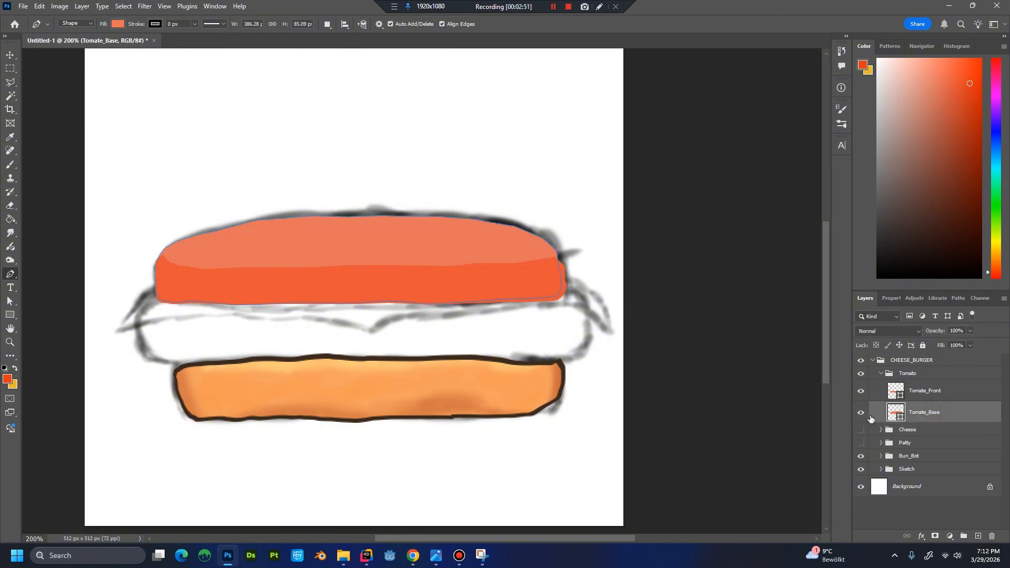
Smooth the right side of Tomate_Front by adjusting its edge anchors to round off the lower corner.
left_click(941, 394)
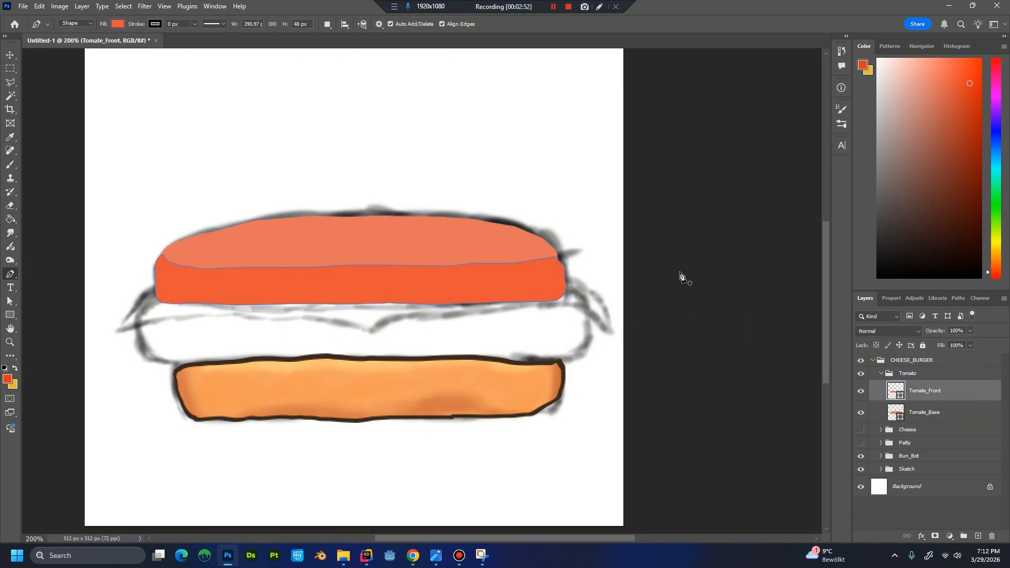
left_click(562, 267)
left_click(935, 430)
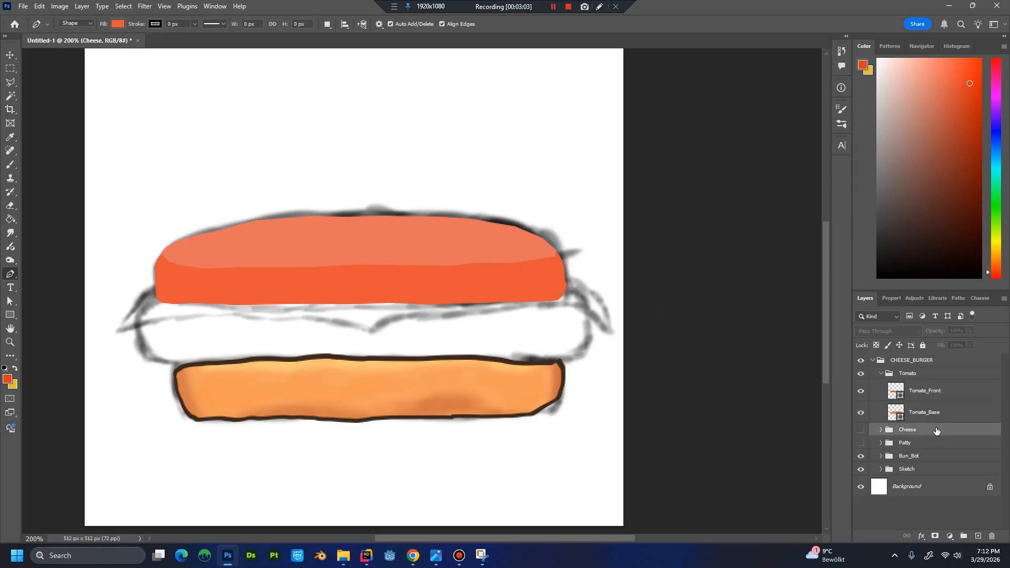
left_click(935, 401)
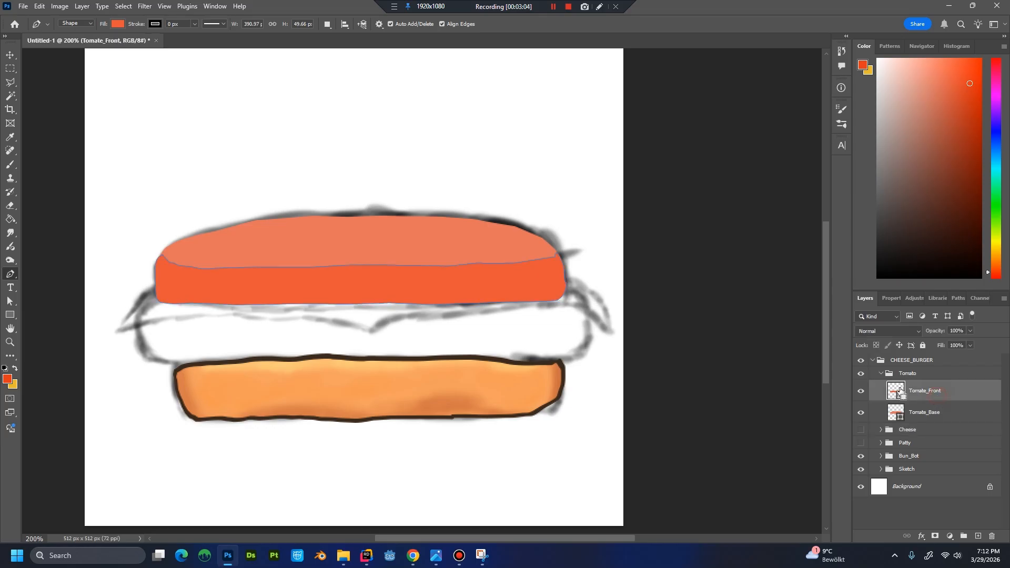
left_click(564, 292)
key("ctrl+plus")
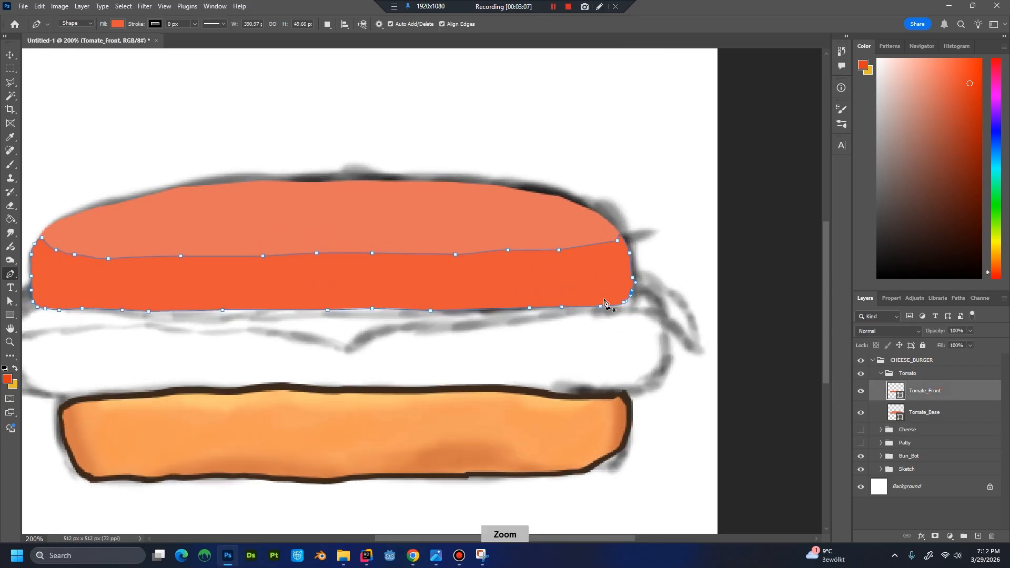
left_click_drag(704, 295, 566, 296)
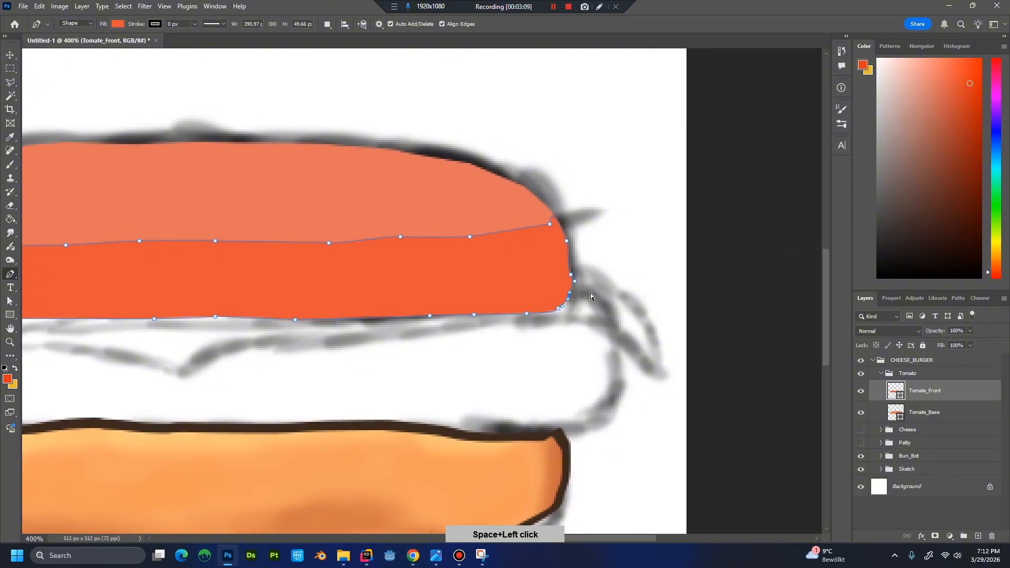
key("ctrl+plus")
key("ctrl+plus")
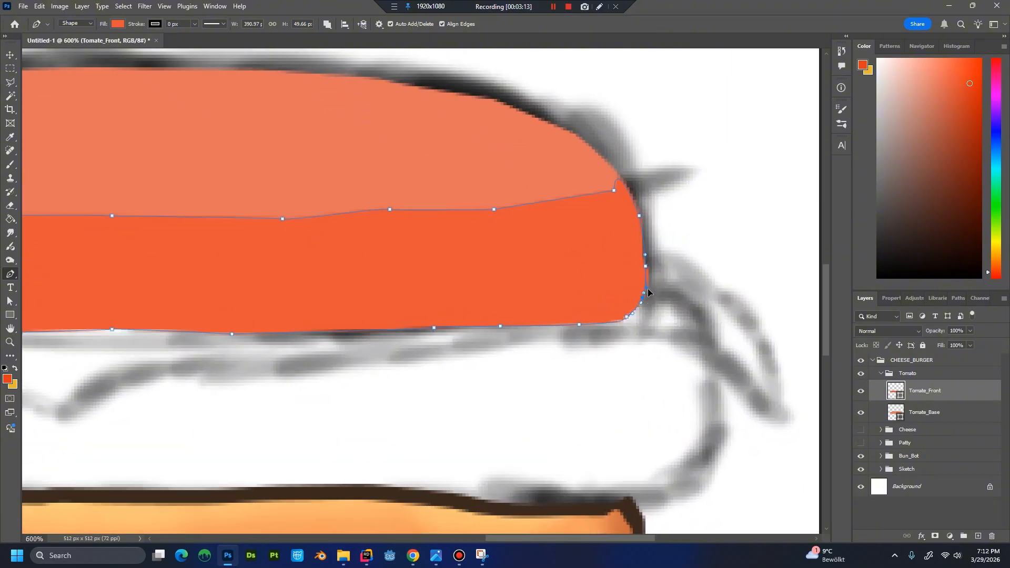
mouse_move(650, 286)
left_mouse_down()
mouse_move(648, 297)
mouse_move(645, 287)
left_mouse_up()
Raise the upper-left corner of Tomate_Front to meet Tomate_Base's outline, and check the fit by toggling Tomate_Front's visibility.
left_click(931, 418)
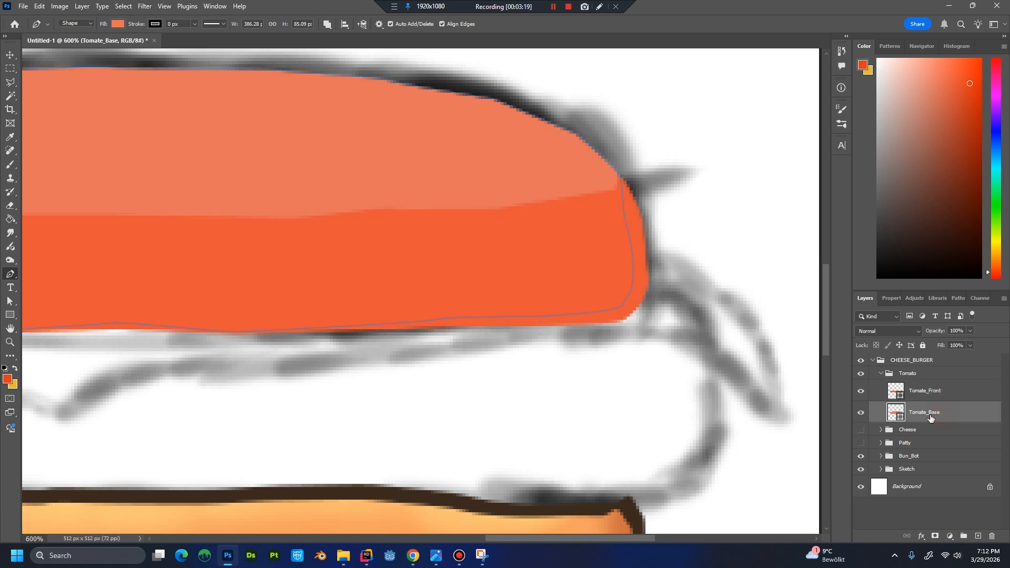
scroll(612, 317, "down", 4)
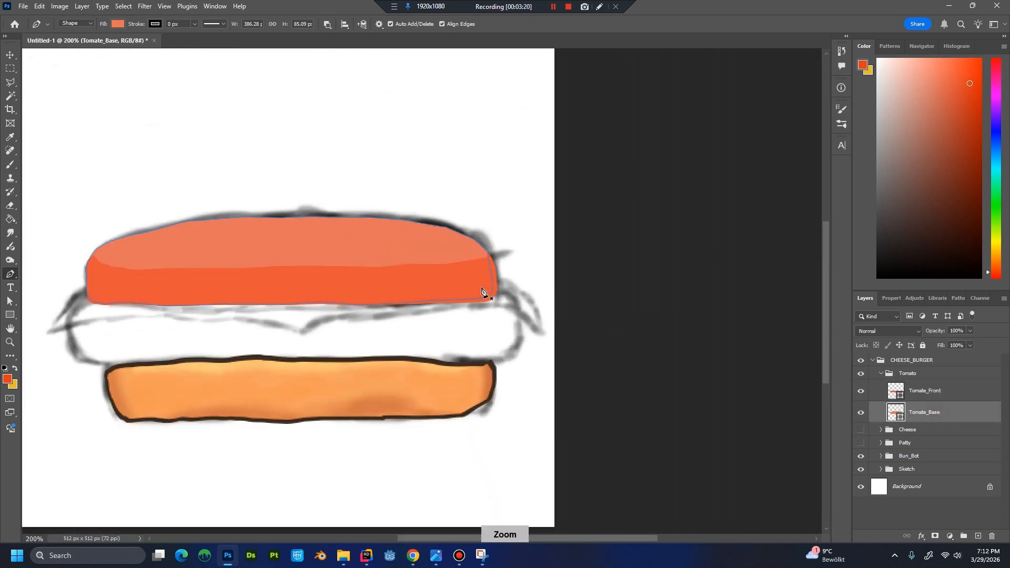
left_click_drag(200, 254, 323, 270)
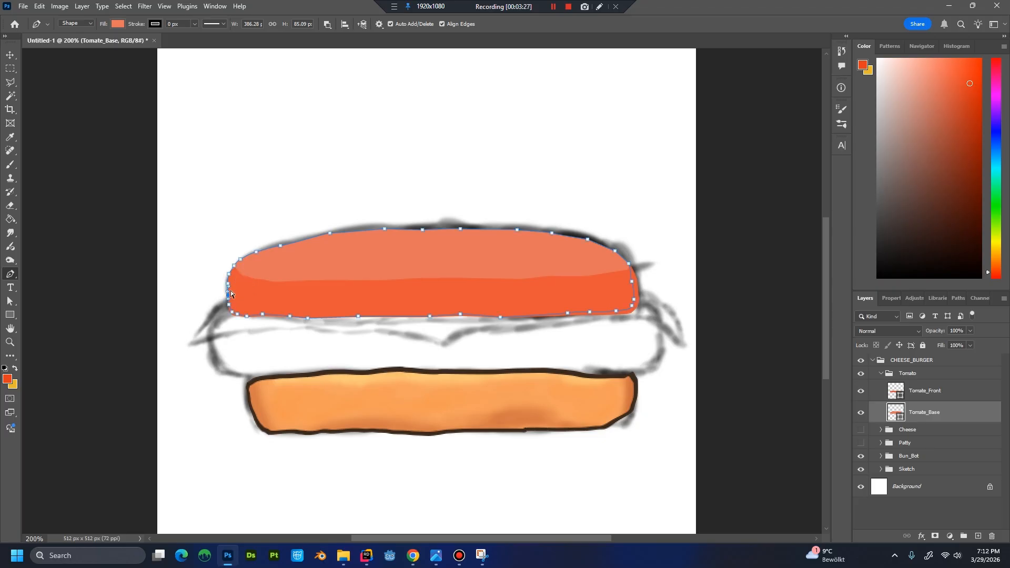
left_click_drag(234, 266, 233, 262)
left_click(954, 395)
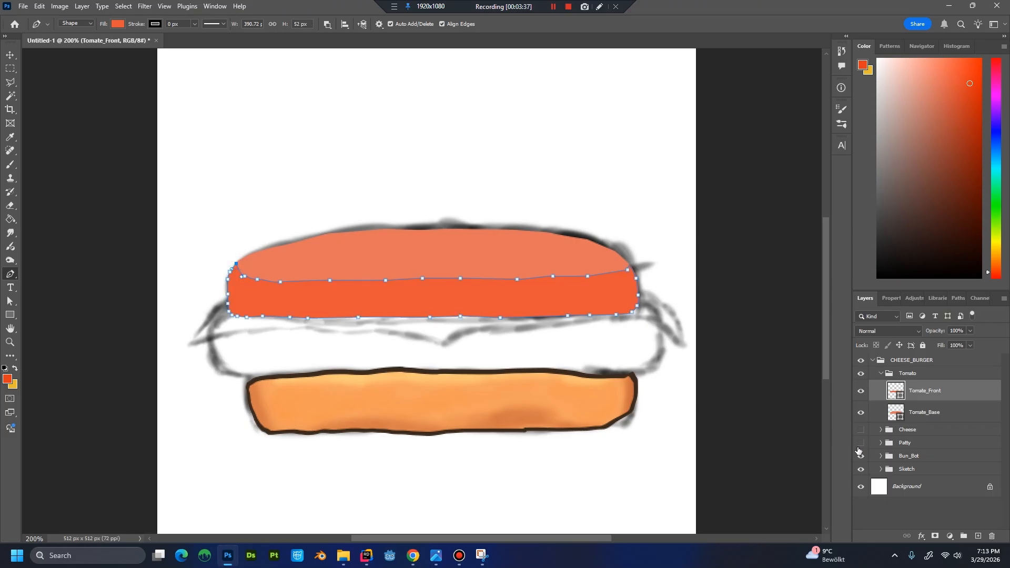
left_click(948, 418)
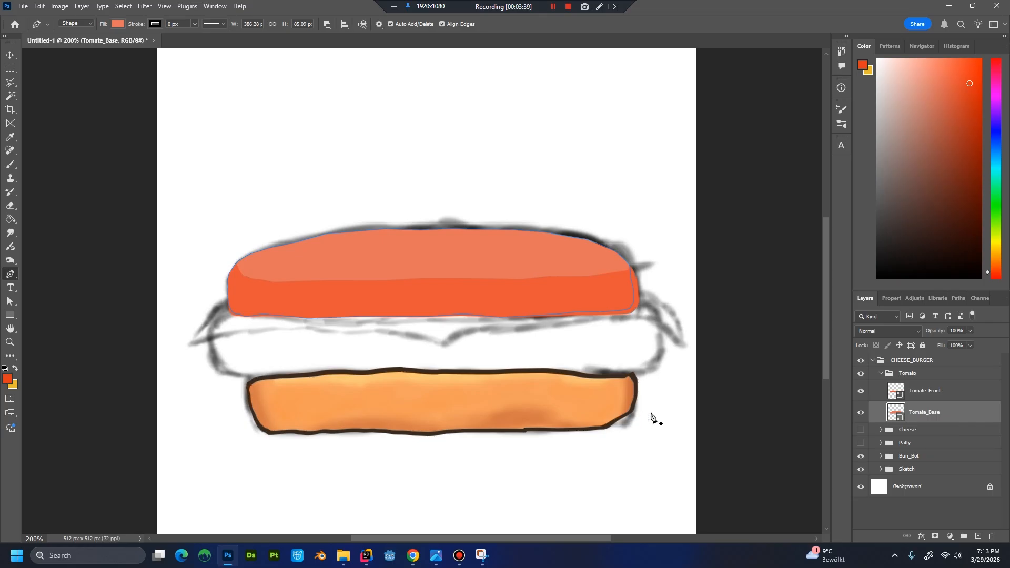
left_click(915, 430)
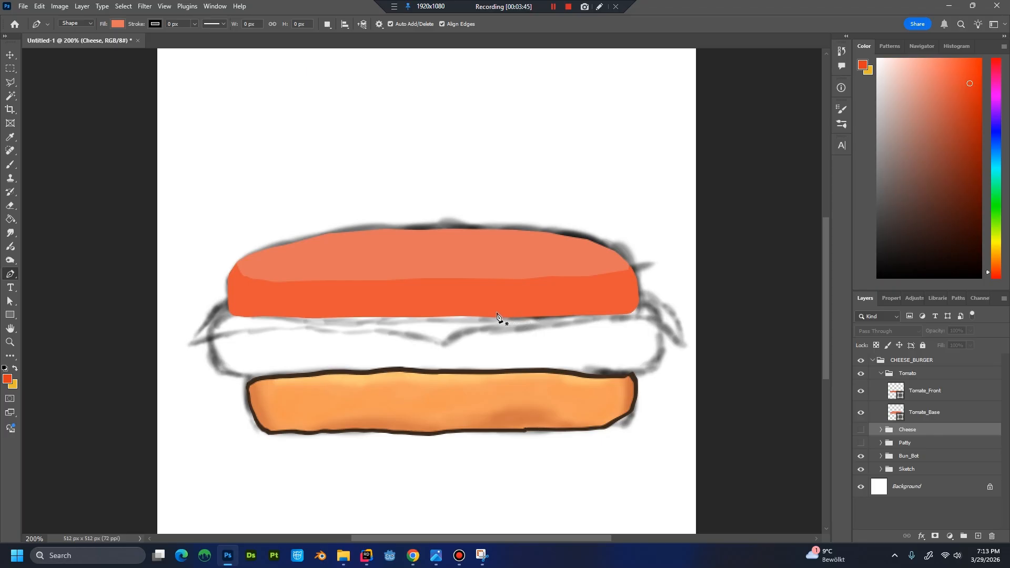
left_click(861, 392)
left_click(861, 392)
Add a layer named Tomato_Front_Shadow above Tomate_Front and clip it to that shape.
left_click(934, 395)
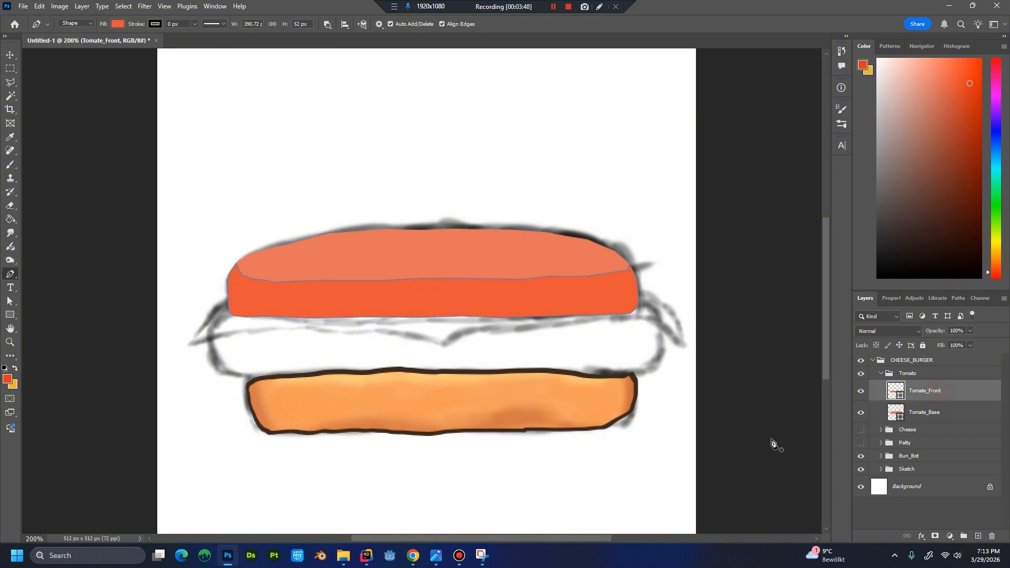
key("ctrl+shift+n")
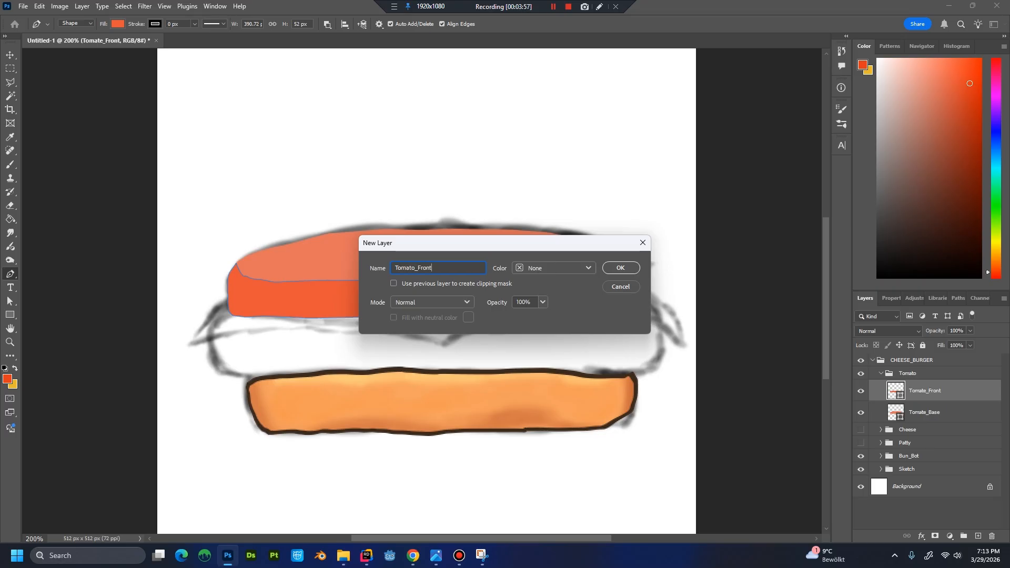
type("Tomato_Front_Shadow")
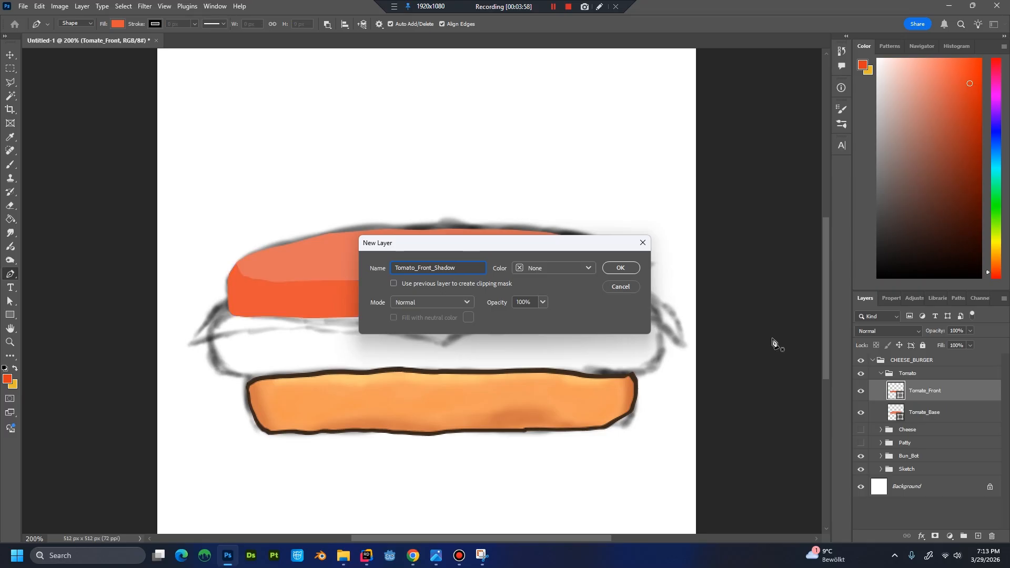
key("Return")
key("ctrl+alt+g")
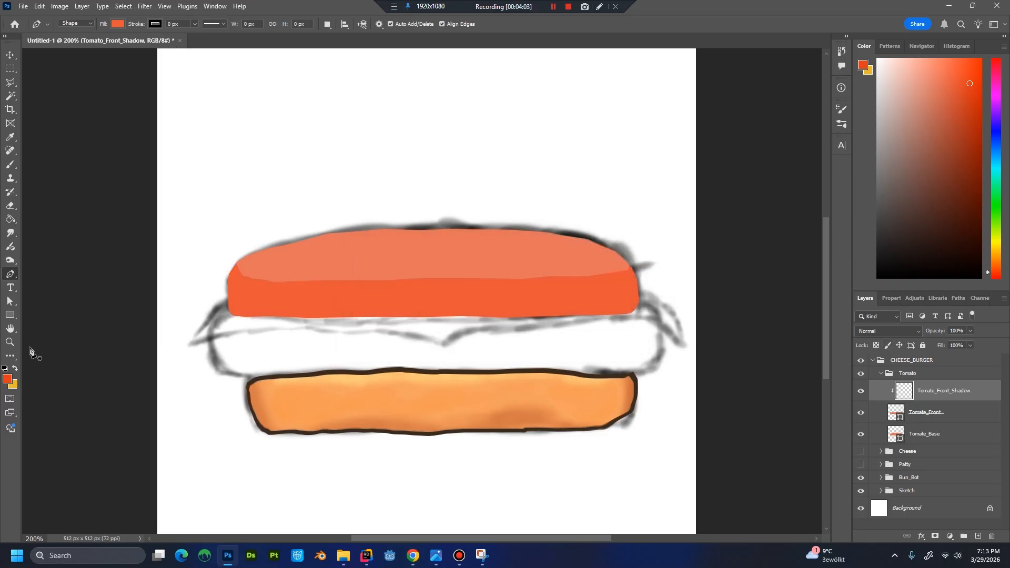
Set the foreground color to the dark red 9e2a2b for the tomato shadow.
left_click(8, 376)
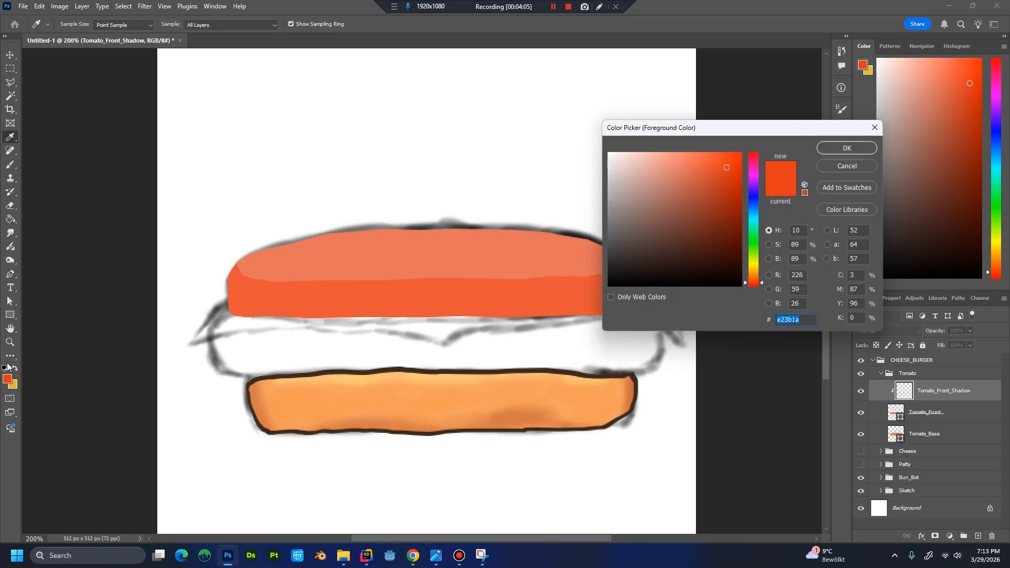
type("9e2")
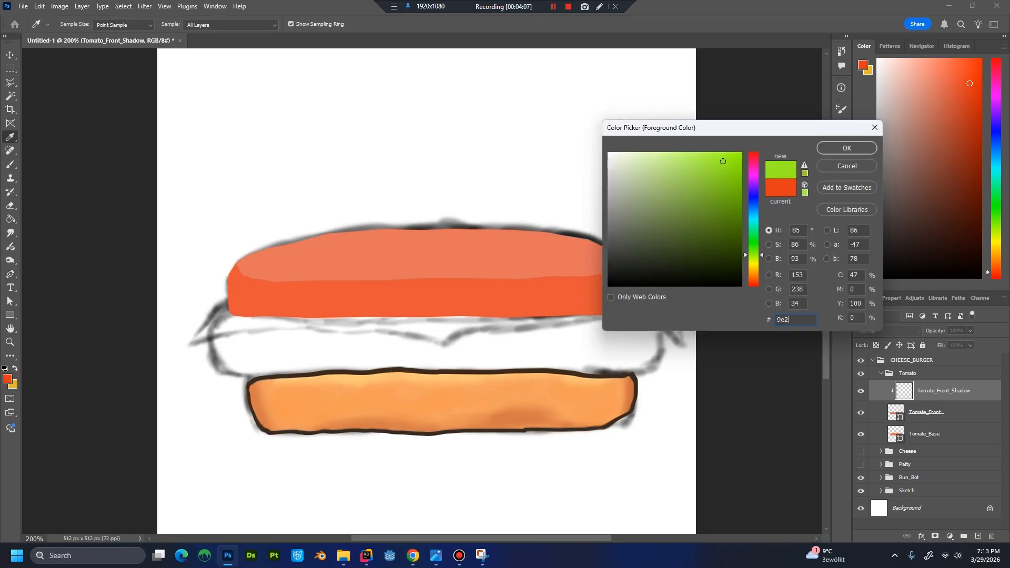
type("a2b")
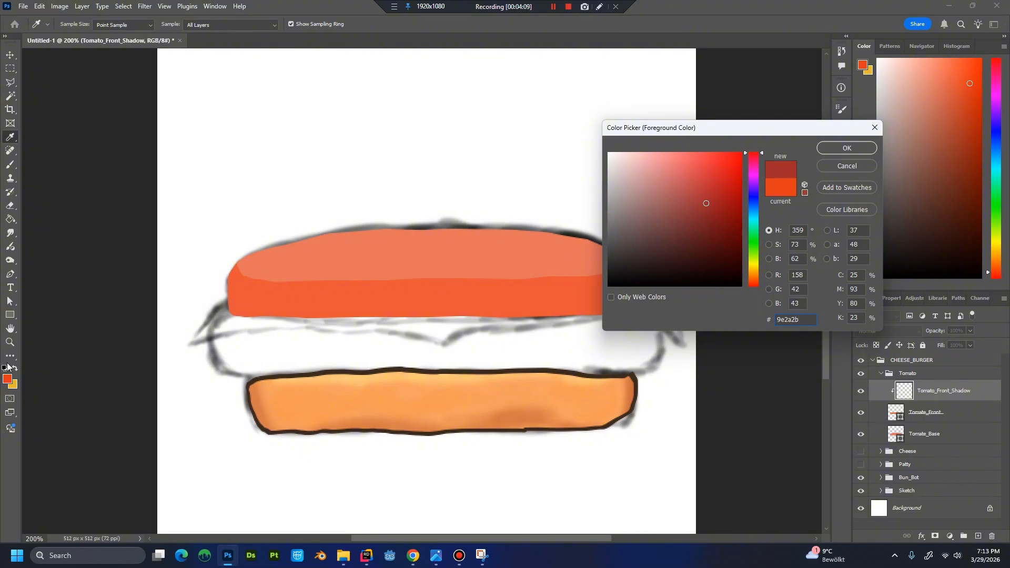
key("Return")
key("p")
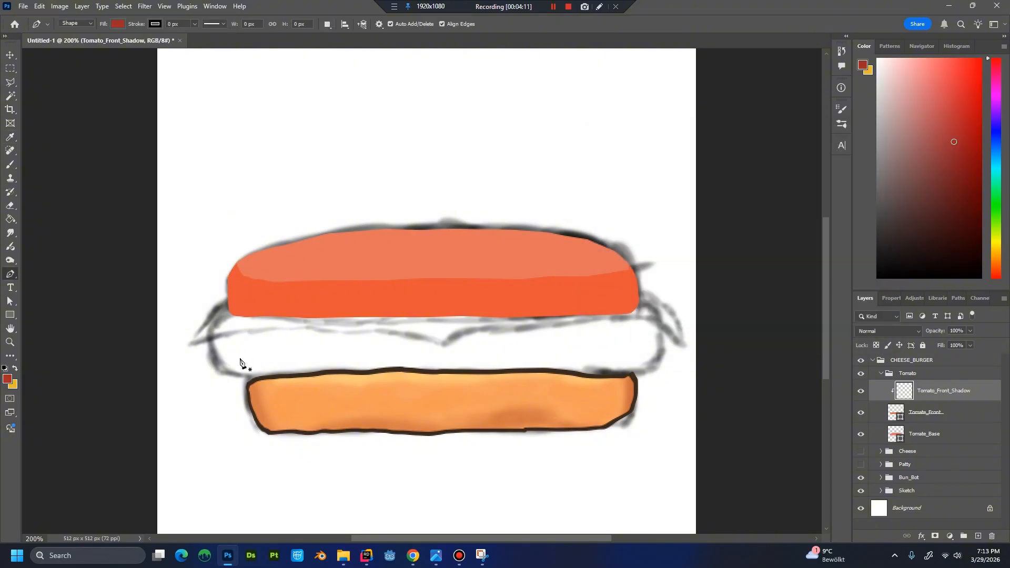
Paint soft shadows along the left, right and lower edges of the tomato front with a 25 px brush.
key("b")
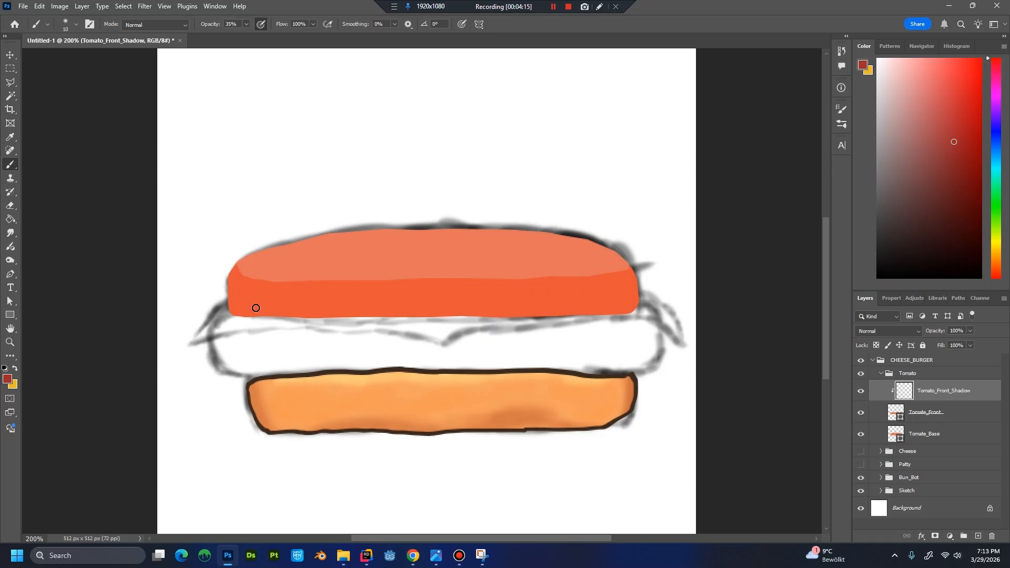
key("bracketright")
key("bracketright")
key("bracketright")
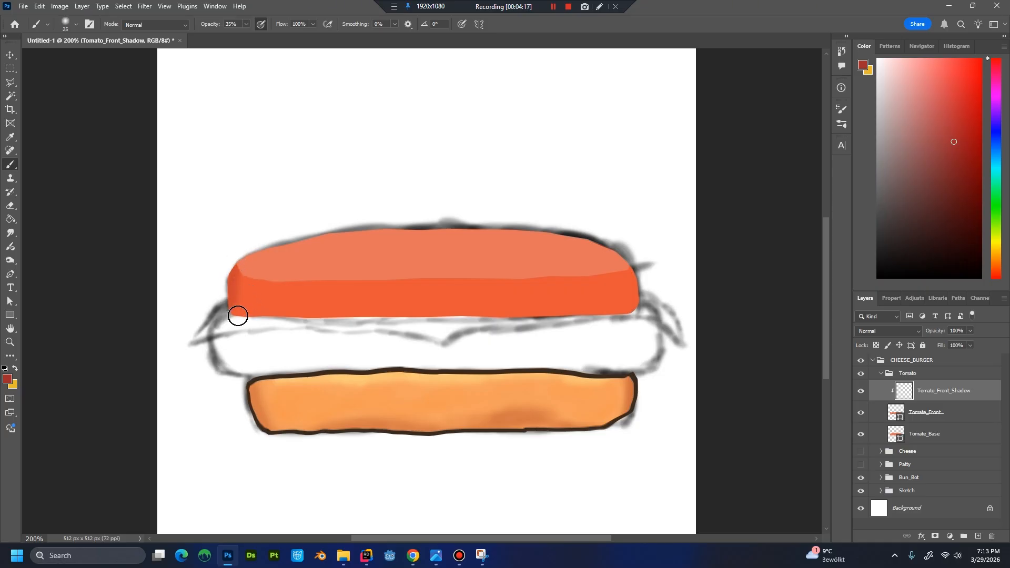
left_click_drag(241, 275, 248, 333)
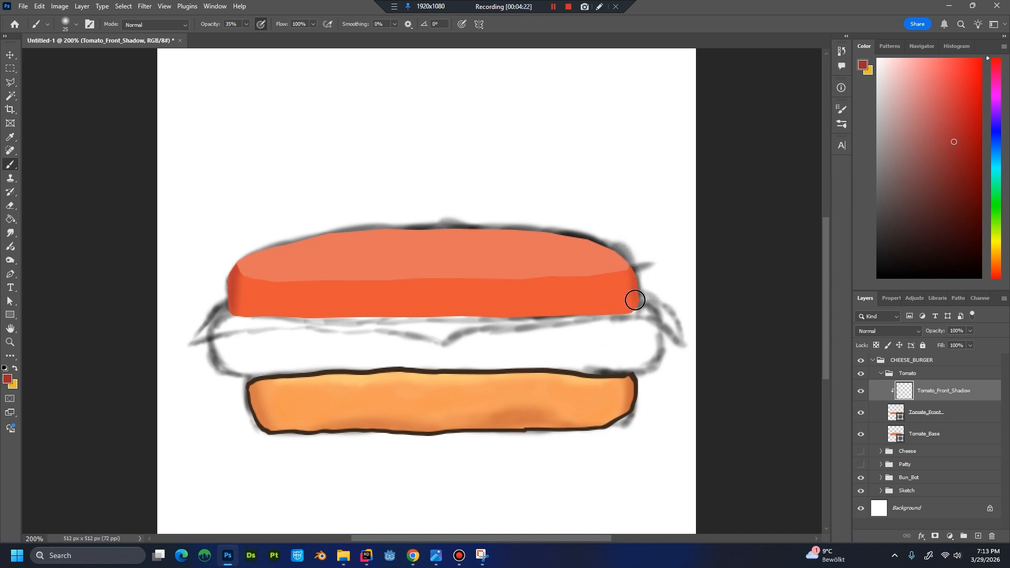
mouse_move(634, 300)
left_mouse_down()
mouse_move(624, 281)
mouse_move(624, 307)
left_mouse_up()
left_click_drag(313, 321, 456, 316)
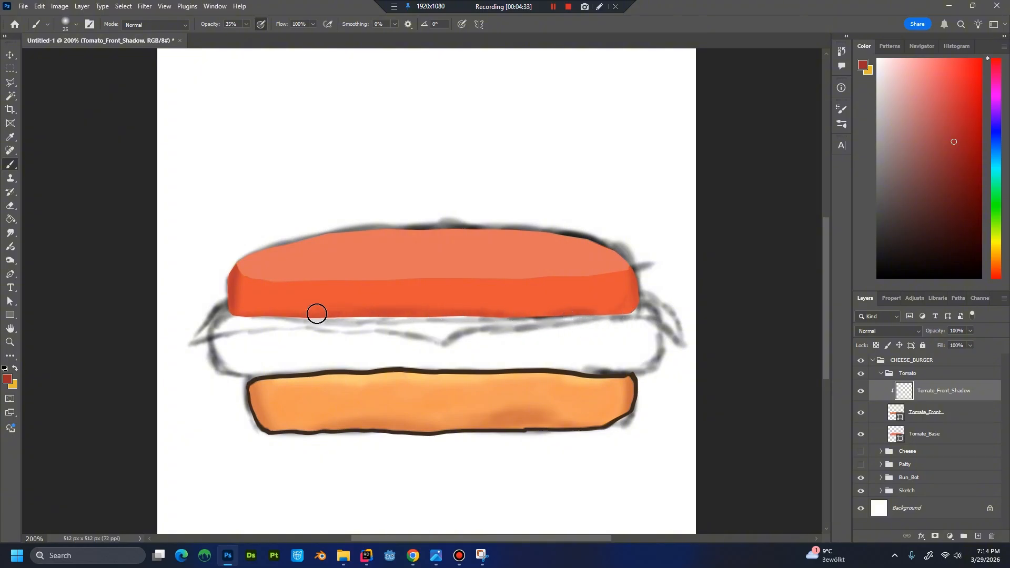
Blend the shadow edges into the tomato front using colors sampled from its surface.
left_click(252, 295, "alt")
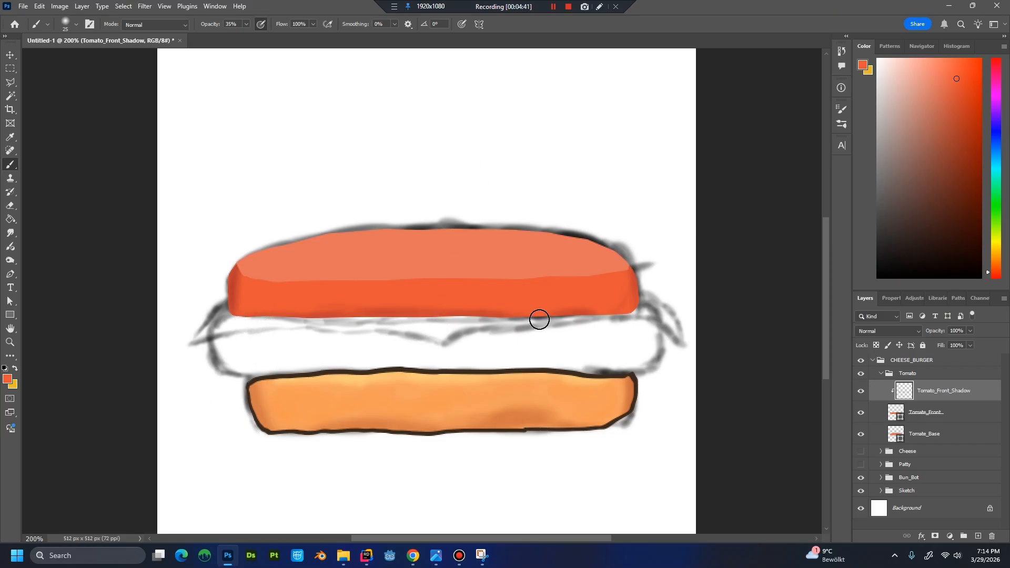
left_click(576, 307, "alt")
left_click(439, 304, "alt")
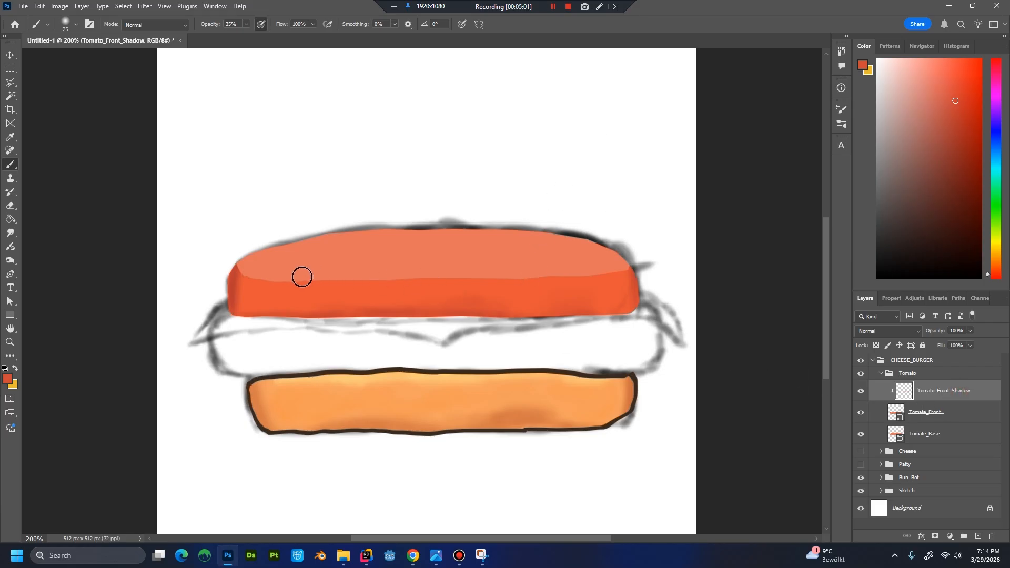
Add a clipped layer named Tomato_Front_Highlight directly above Tomate_Front.
left_click(948, 414)
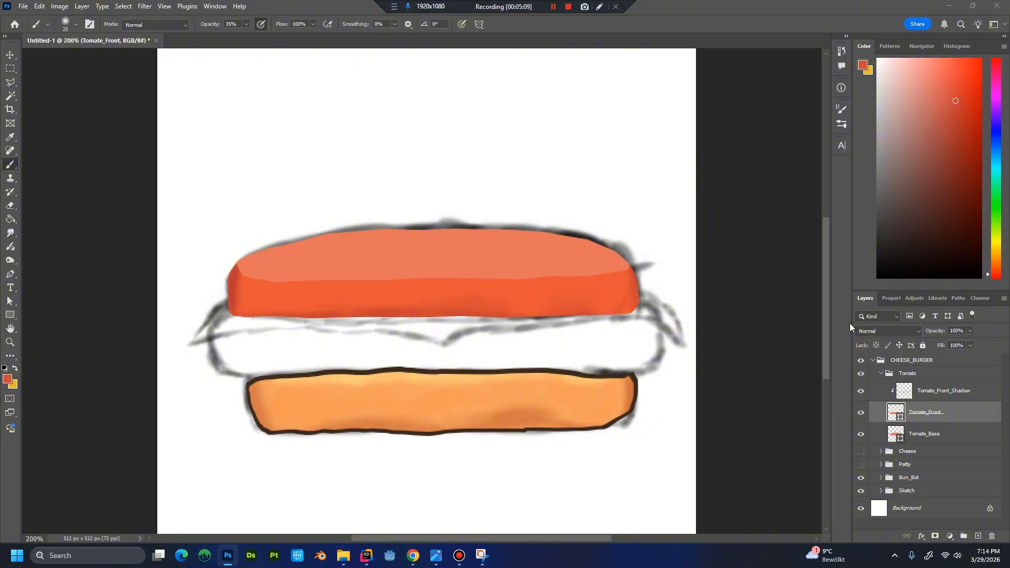
key("ctrl+shift+n")
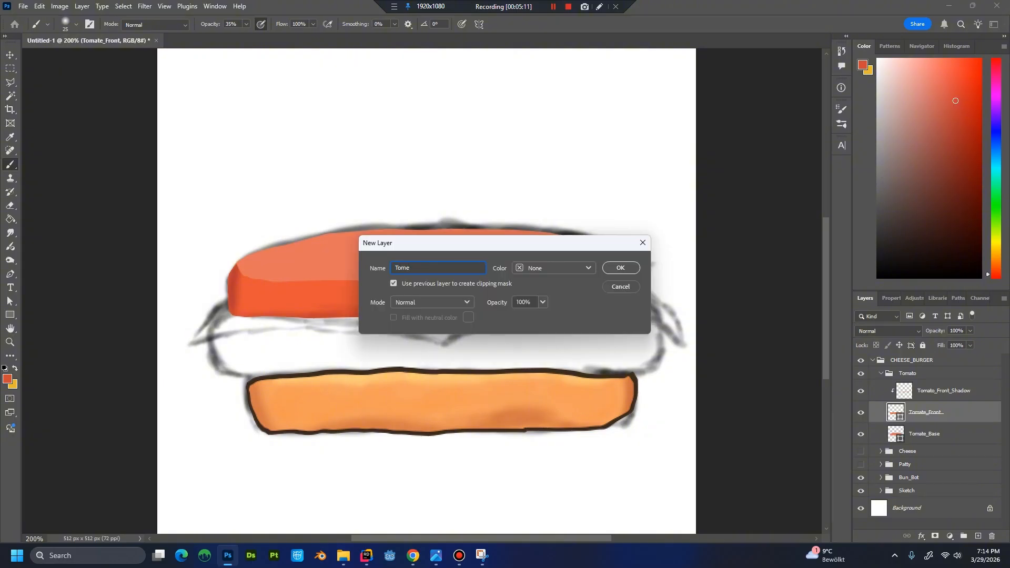
type("Tomato_Front_Highlight")
key("Return")
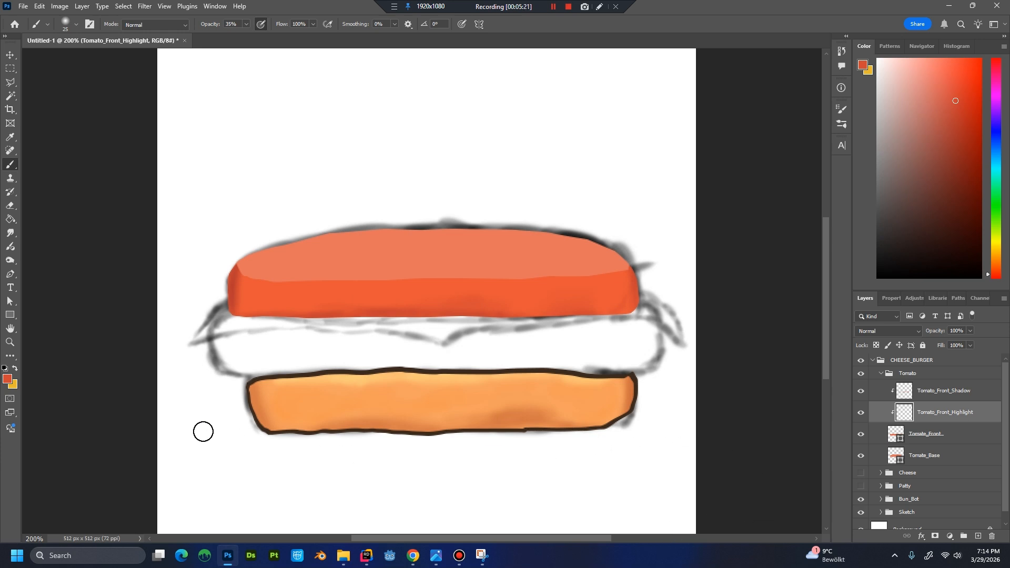
Set the foreground color to the light pink ff7a7a for the tomato highlight.
left_click(7, 381)
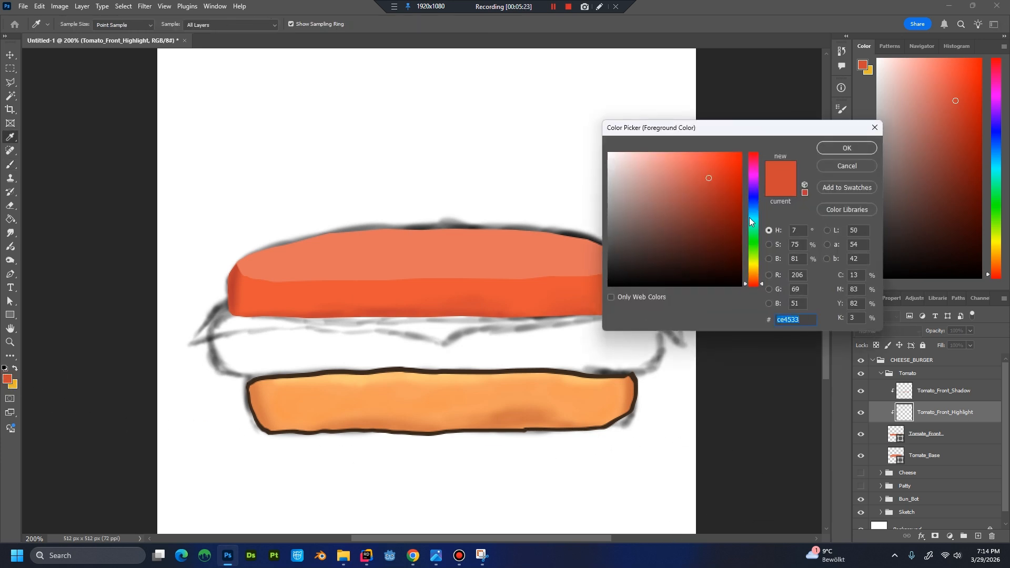
type("ff")
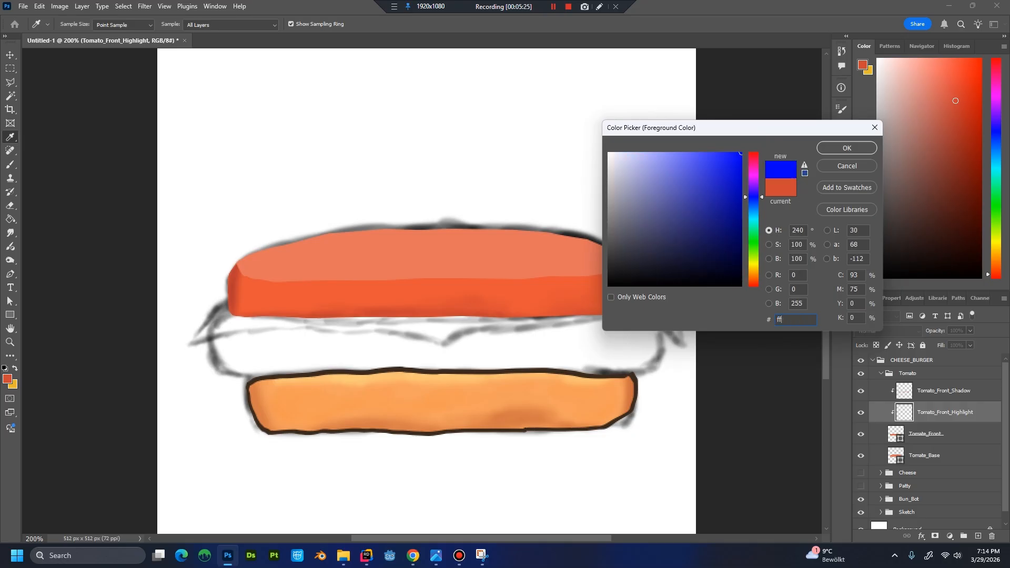
type("7a7a")
key("Return")
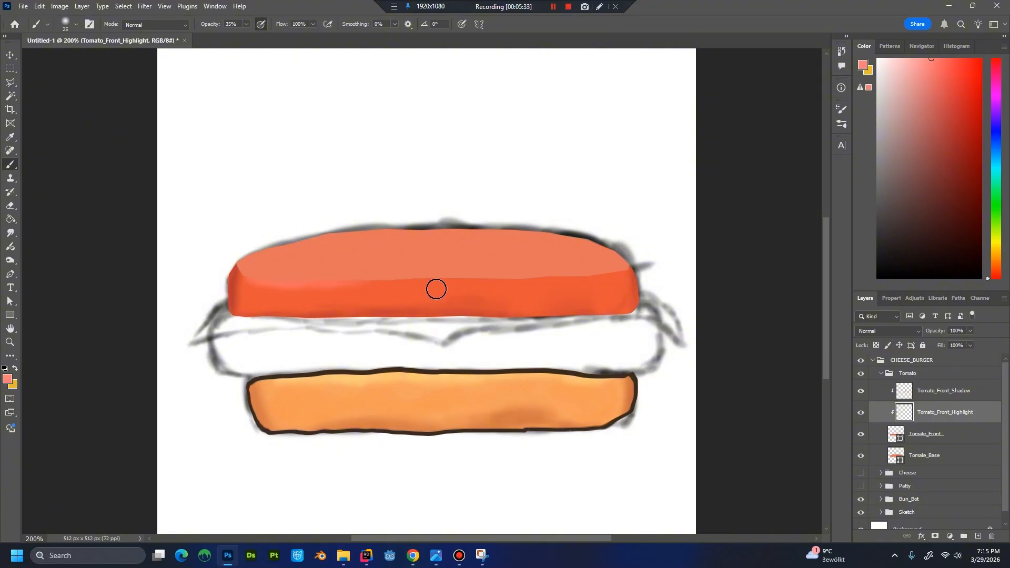
Paint highlights on the tomato front at the center and along the right part of its upper edge.
mouse_move(425, 282)
left_mouse_down()
mouse_move(412, 292)
mouse_move(433, 293)
mouse_move(435, 313)
mouse_move(418, 290)
mouse_move(433, 311)
mouse_move(433, 294)
mouse_move(420, 290)
mouse_move(446, 292)
left_mouse_up()
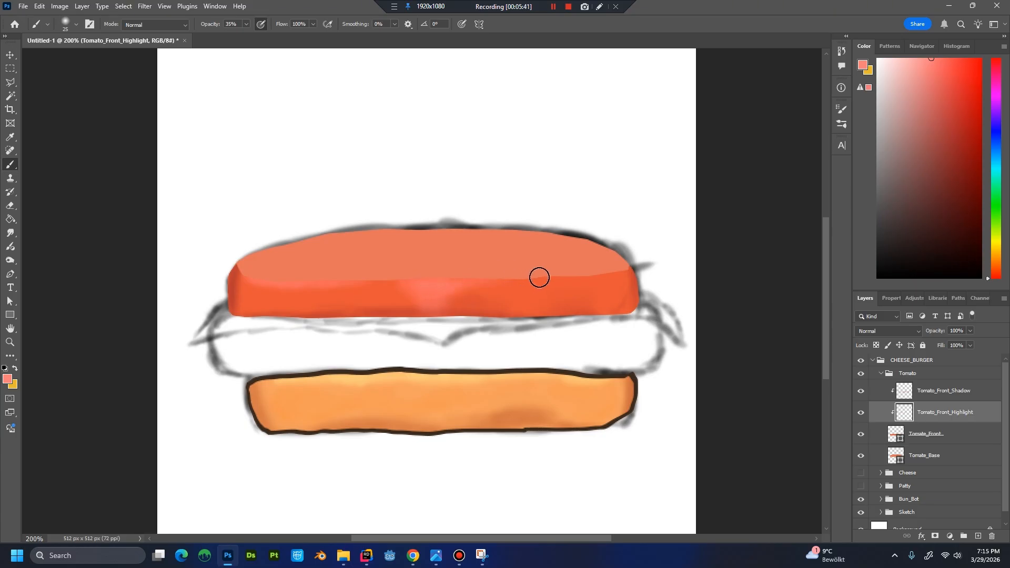
mouse_move(551, 276)
left_mouse_down()
mouse_move(604, 273)
mouse_move(460, 276)
mouse_move(602, 272)
mouse_move(542, 274)
mouse_move(573, 293)
left_mouse_up()
left_click(567, 294, "alt")
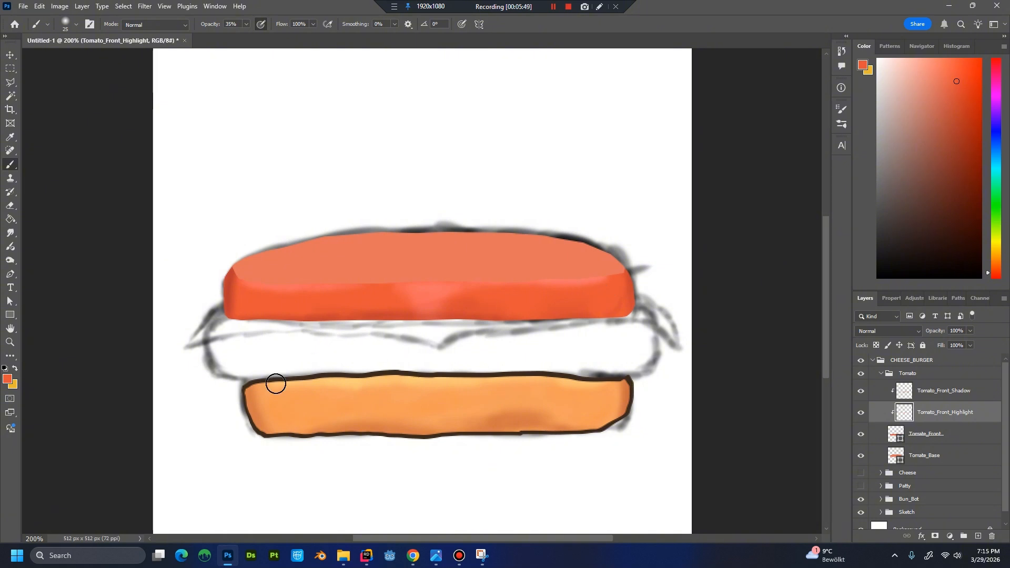
Blend the central highlight into the tomato front with sampled orange and pink tones.
left_click(279, 301, "alt")
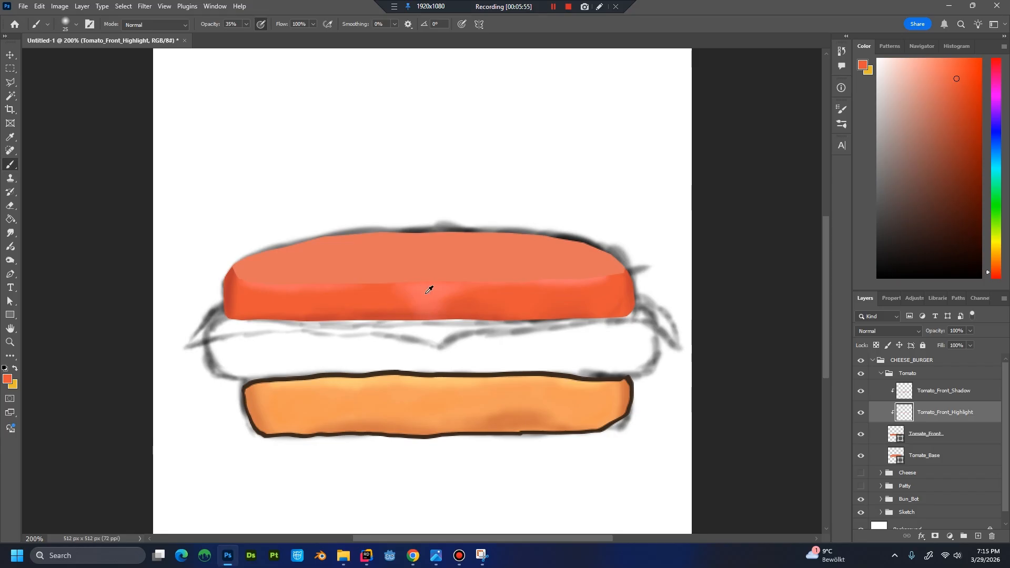
left_click(410, 303, "alt")
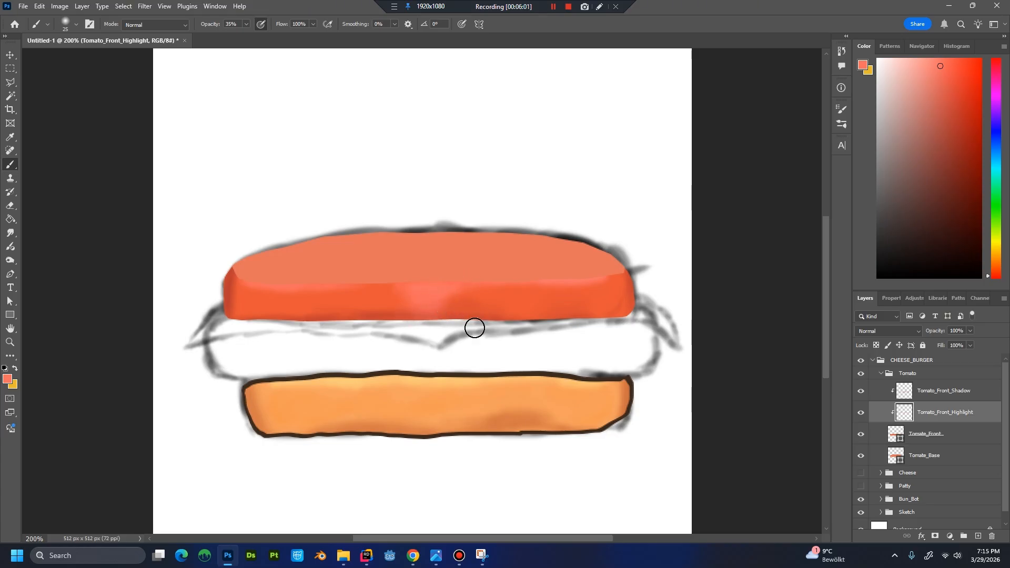
left_click(463, 303, "alt")
mouse_move(456, 296)
left_mouse_down()
mouse_move(451, 321)
mouse_move(378, 298)
mouse_move(415, 309)
mouse_move(387, 328)
mouse_move(333, 285)
mouse_move(406, 294)
mouse_move(384, 311)
mouse_move(417, 301)
mouse_move(418, 327)
mouse_move(407, 301)
mouse_move(422, 341)
mouse_move(448, 337)
mouse_move(432, 313)
left_mouse_up()
left_click(433, 292, "alt")
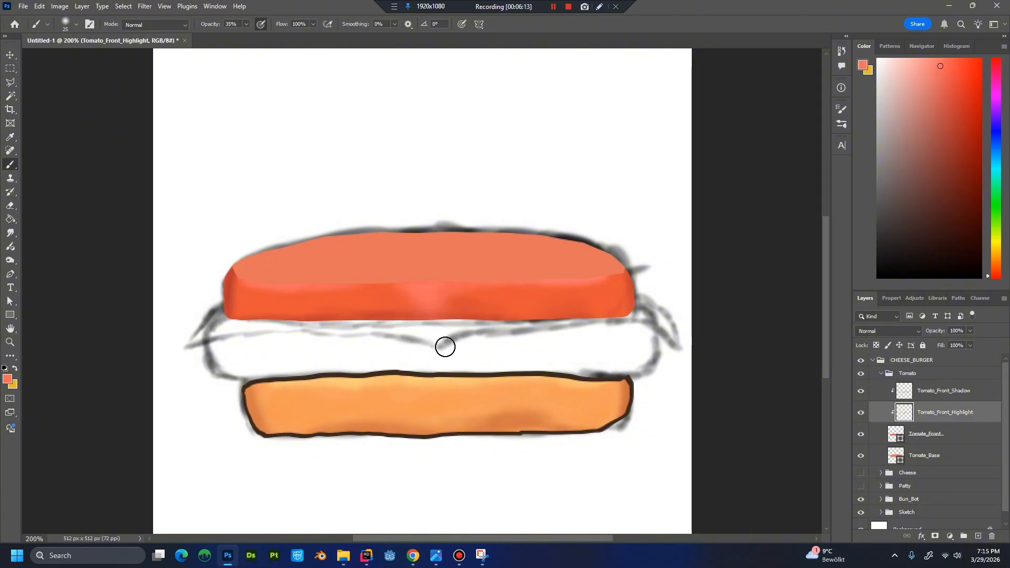
Paint a soft highlight on the left part of the tomato front and blend its edge with the sampled base color.
scroll(463, 342, "down", 4)
scroll(481, 341, "up", 1)
scroll(467, 339, "up", 3)
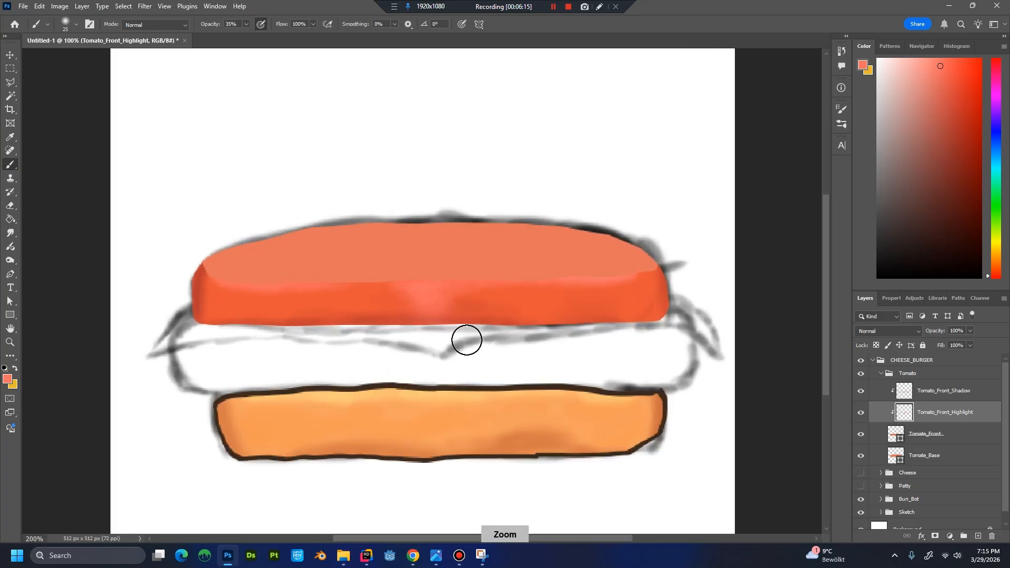
scroll(292, 295, "down", 1)
scroll(294, 298, "up", 1)
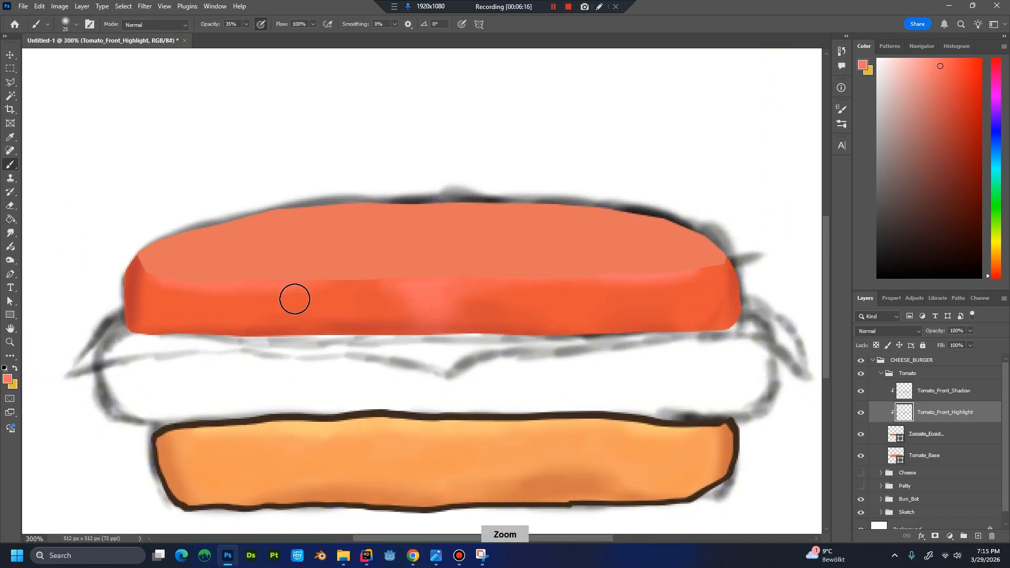
left_click(220, 283, "alt")
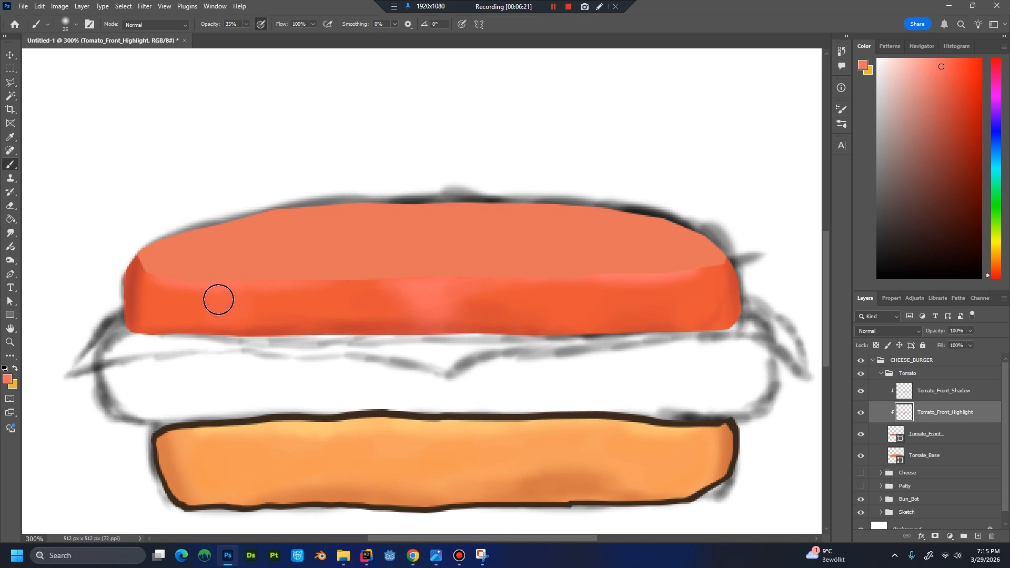
key("alt")
key("alt")
left_click(272, 298, "alt")
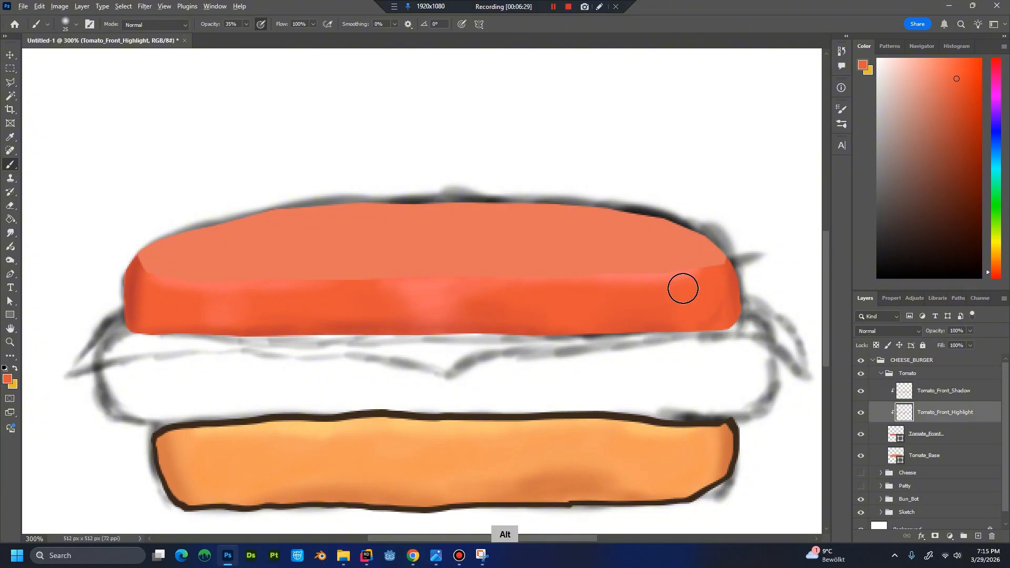
Add a soft highlight to the right part of the tomato front using sampled highlight and base colors.
scroll(608, 314, "down", 3)
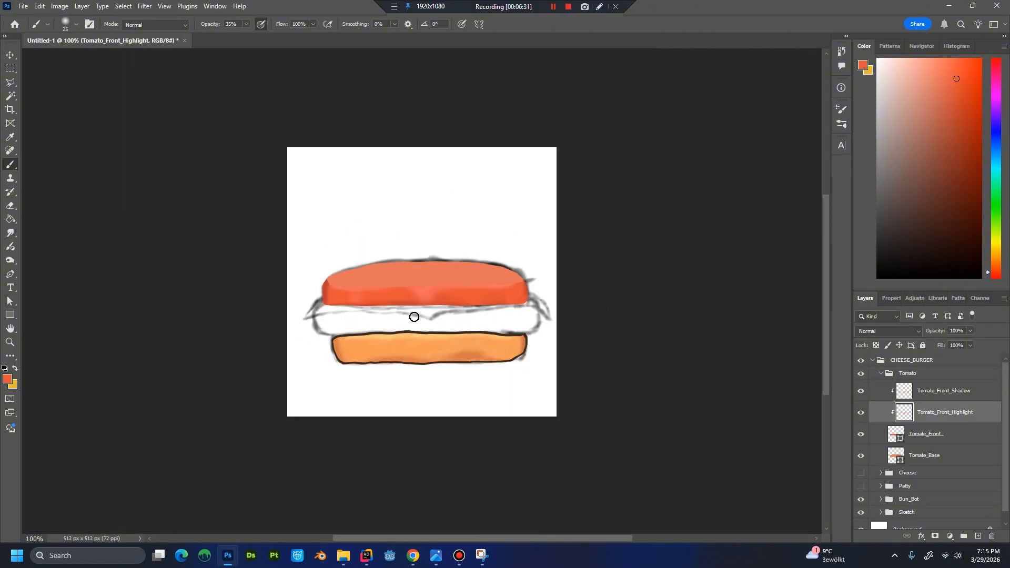
left_click(342, 297, "alt")
key("alt")
left_click(500, 286, "alt")
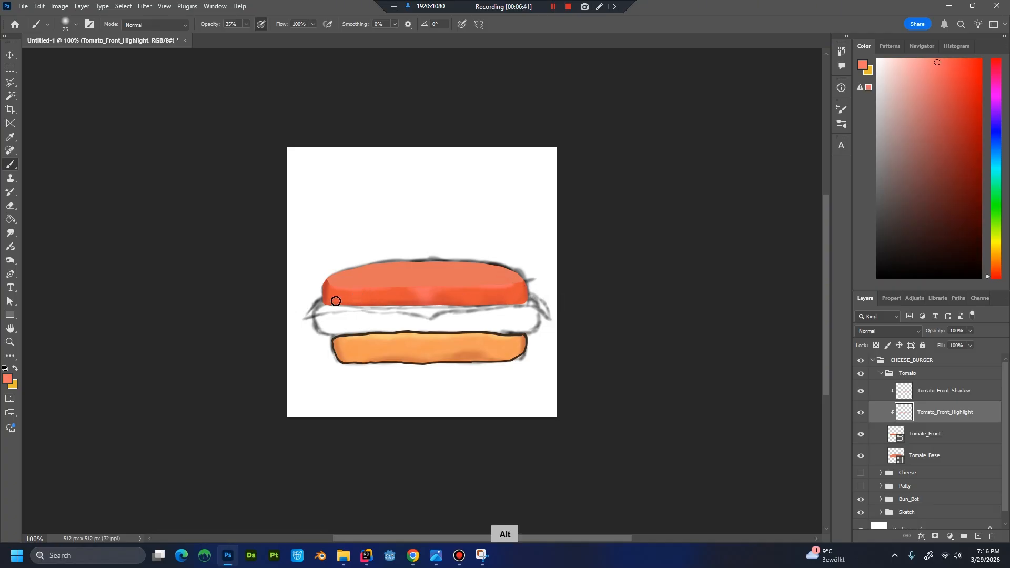
left_click(500, 286, "alt")
left_click(467, 300, "alt")
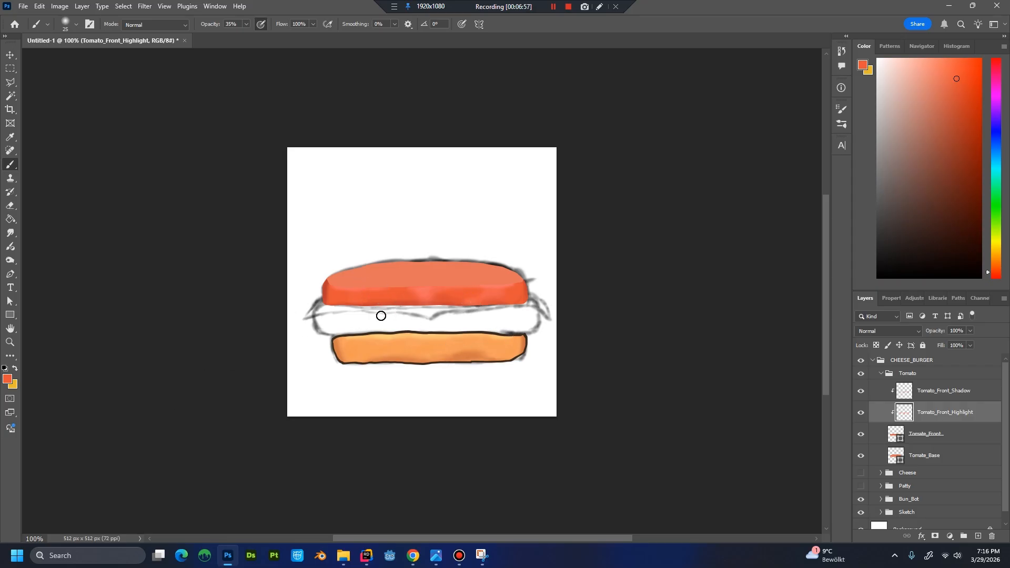
Refine the shading on the left half and right end of the tomato front with sampled red and orange tones.
key("alt")
left_click(354, 293, "alt")
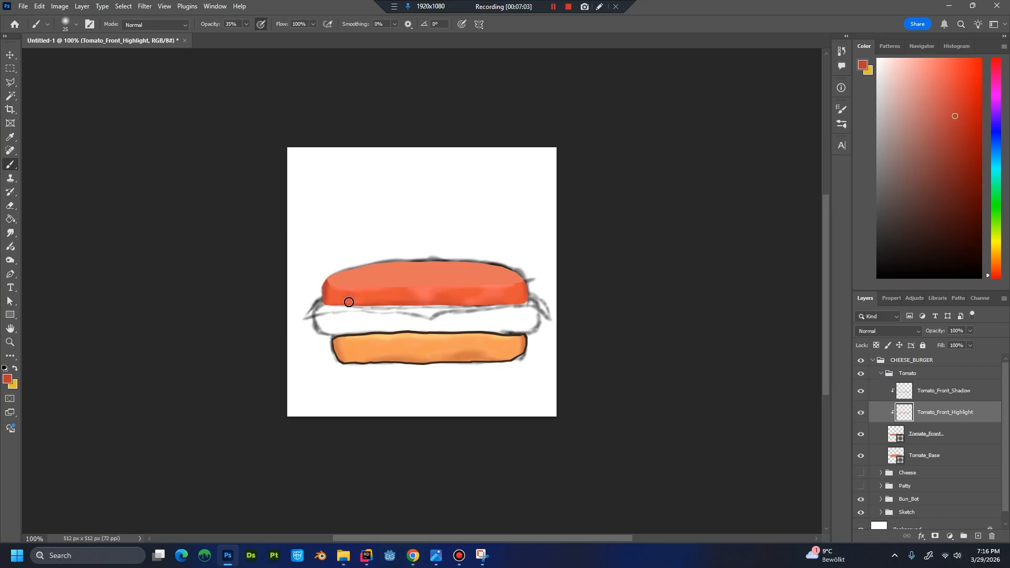
left_click(381, 293, "alt")
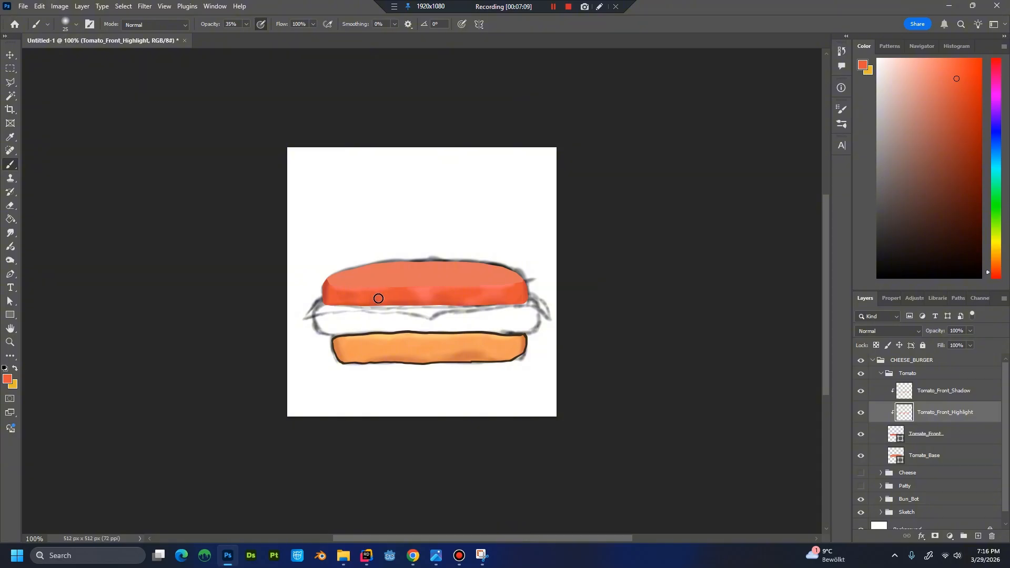
left_click(348, 296, "alt")
key("alt")
left_click(528, 287, "alt")
Create a clipped layer named Tomato_Front_Colorvar and place it above the Tomato_Front_Shadow layer.
key("ctrl+shift+n")
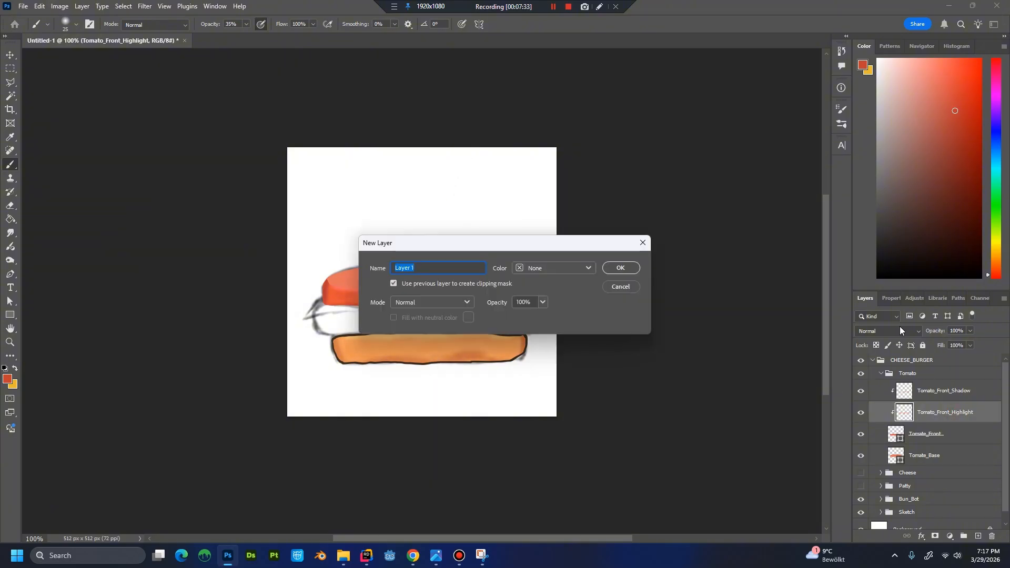
type("Tomato_Front_Colorvar")
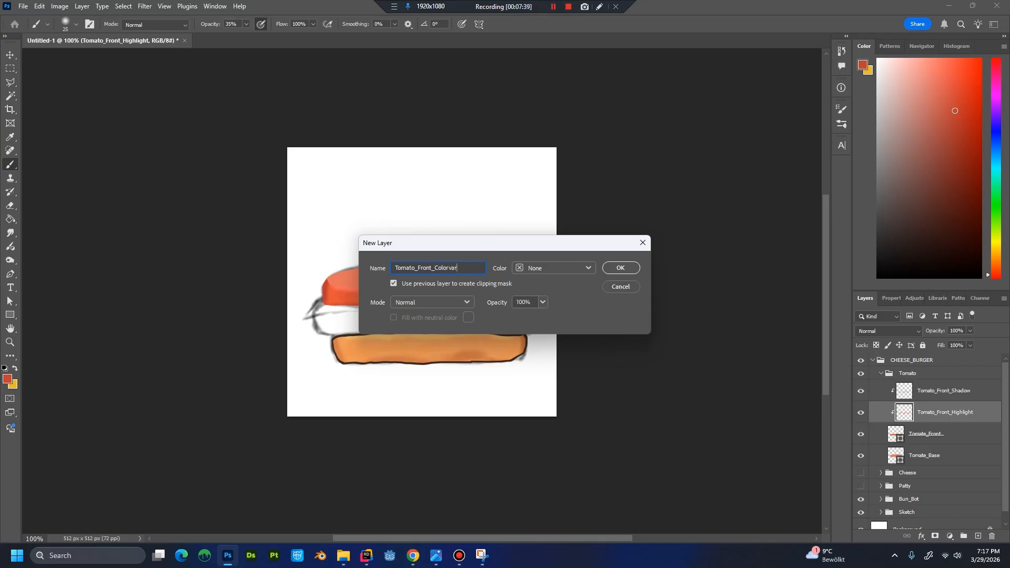
key("Return")
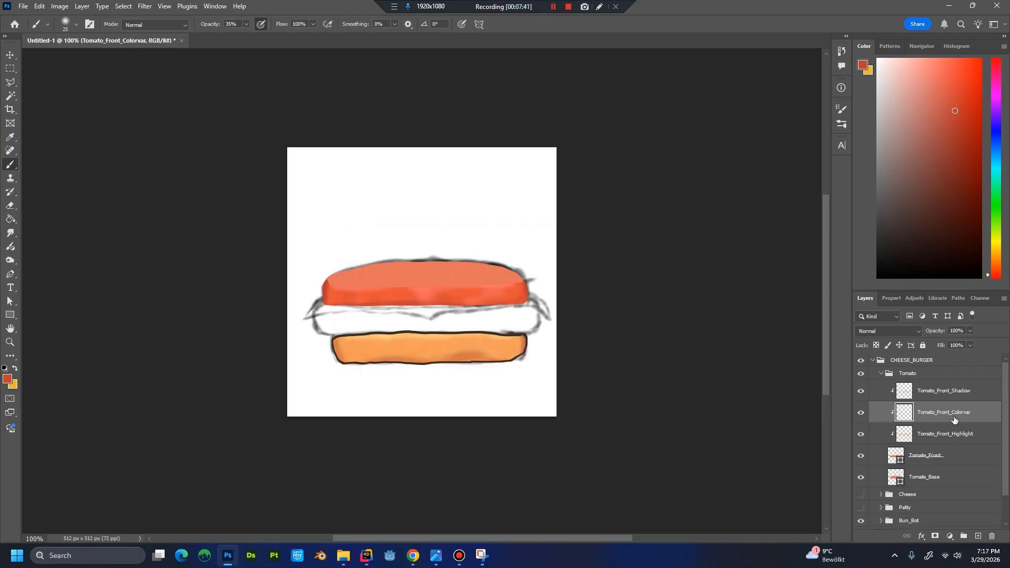
key("alt")
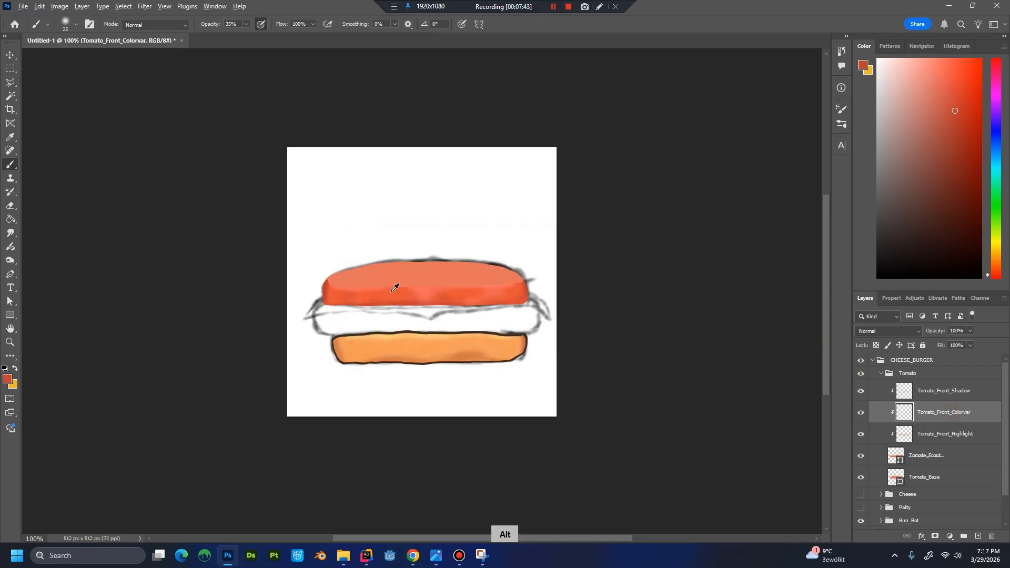
left_click(396, 286, "alt")
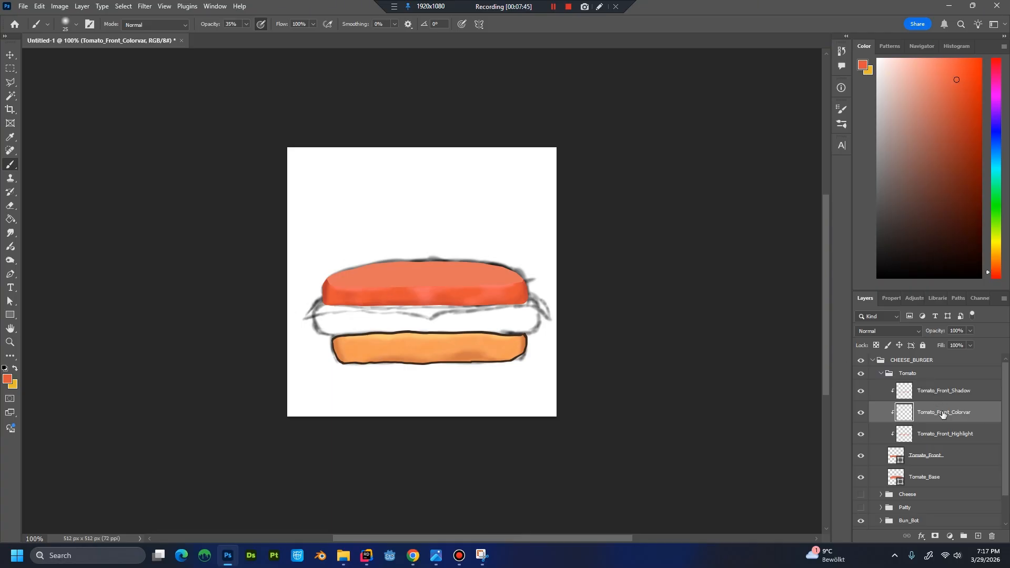
left_click_drag(942, 414, 942, 388)
Paint soft patches of saturated orange-red across the tomato front on the Tomato_Front_Colorvar layer, reducing the brush size to 10.
key("alt")
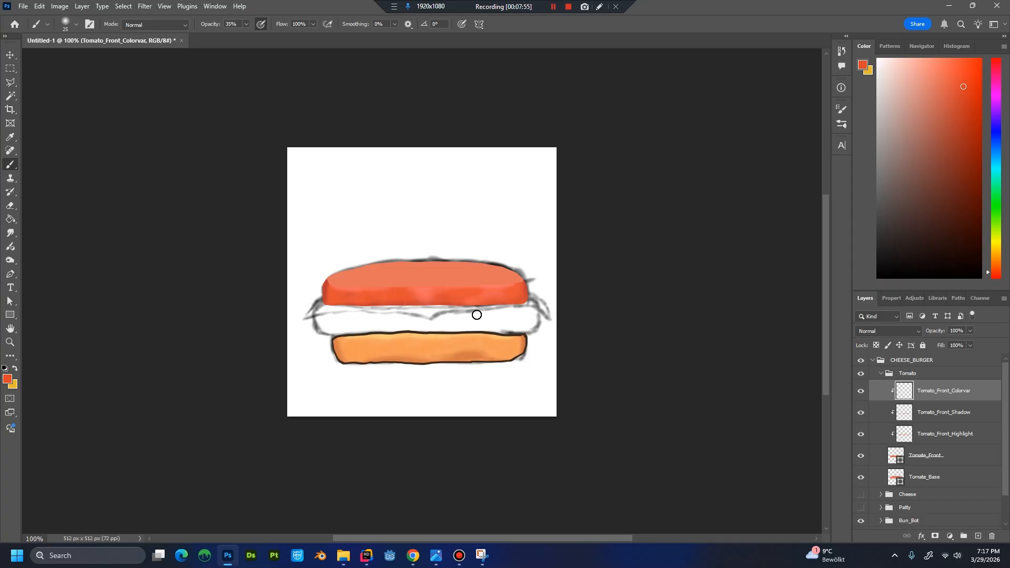
key("ctrl+plus")
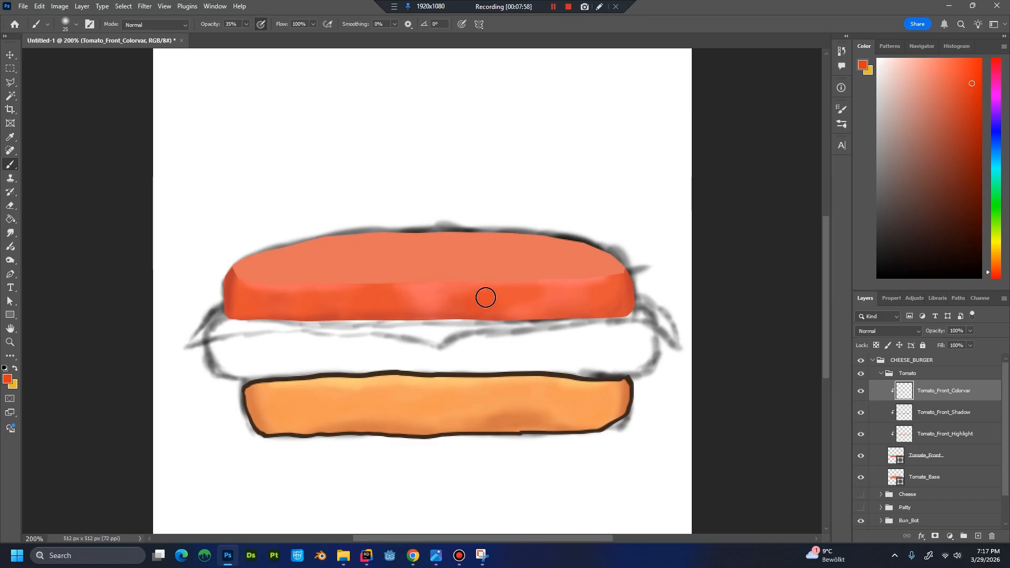
left_click_drag(486, 309, 531, 293)
key("bracketleft")
key("bracketleft")
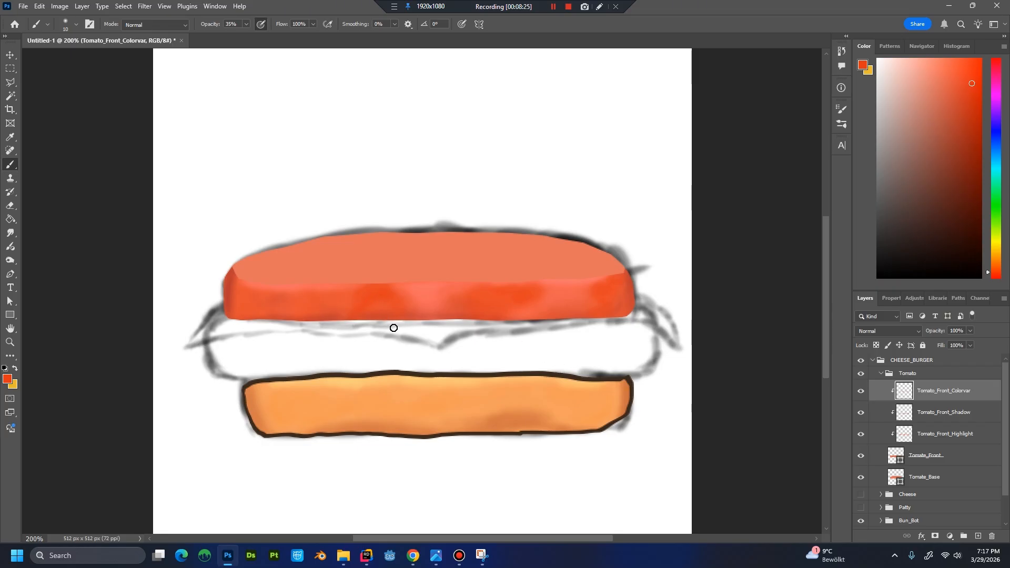
key("ctrl+minus")
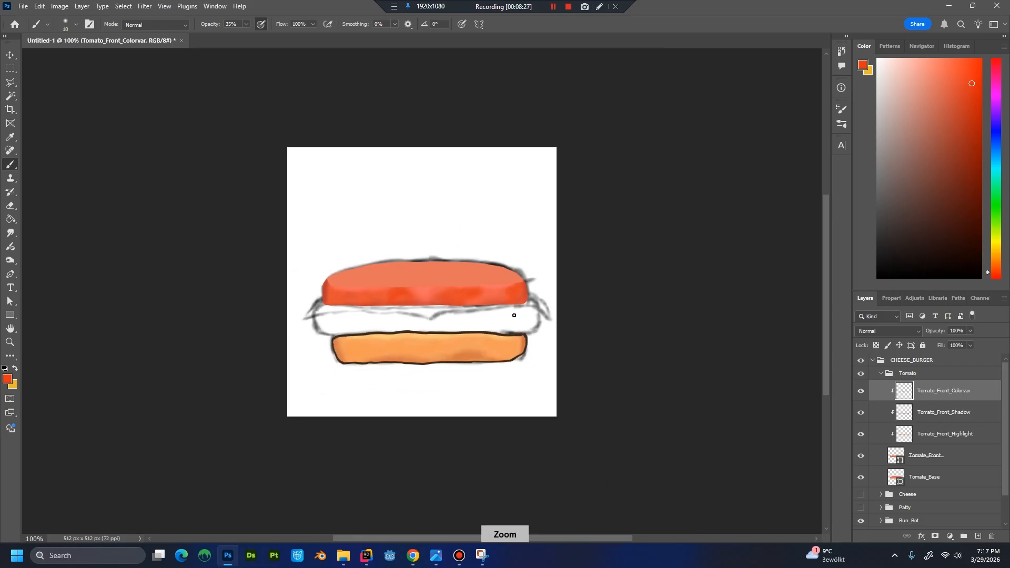
key("ctrl+plus")
key("ctrl+plus")
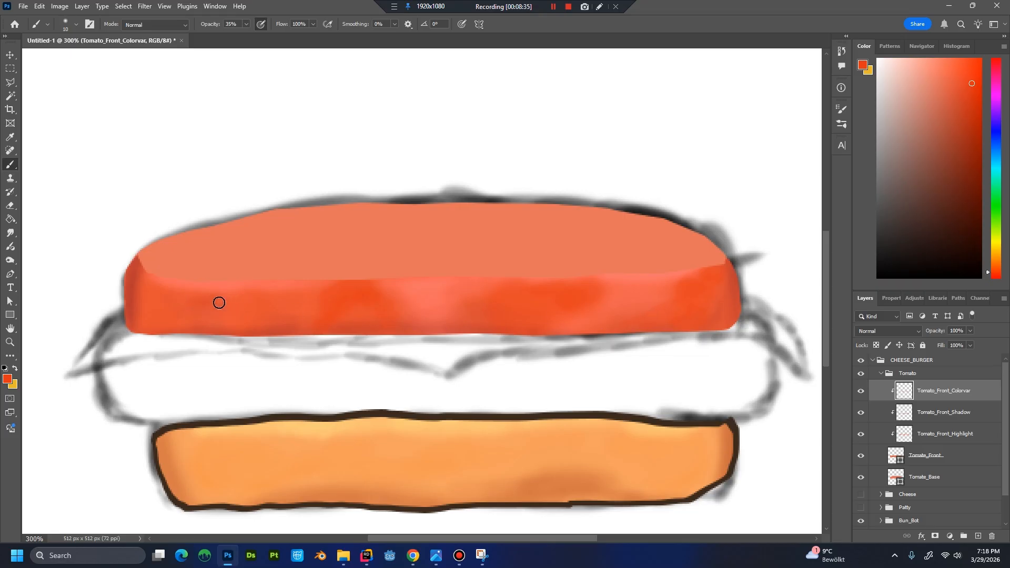
key("ctrl+minus")
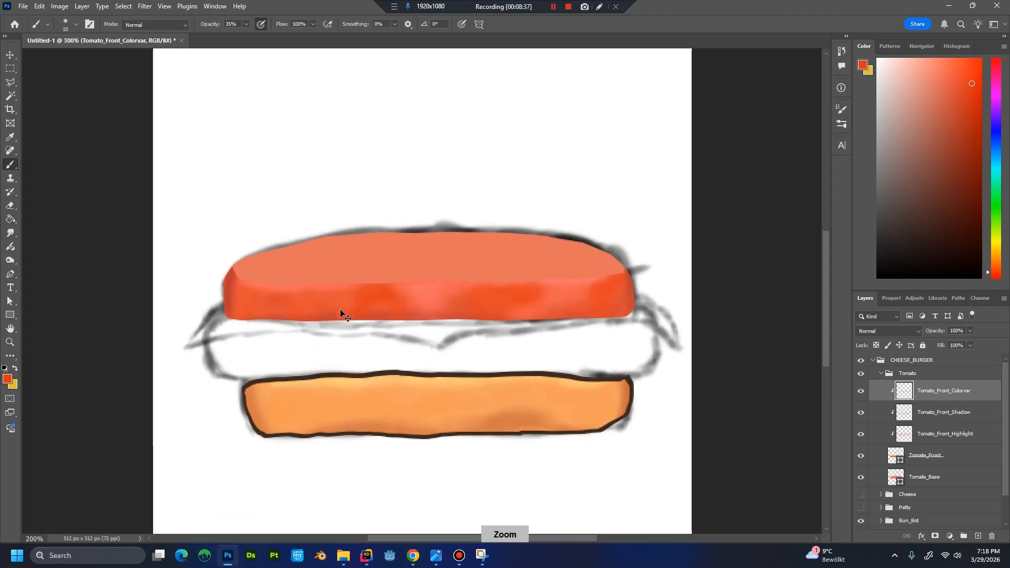
key("ctrl+minus")
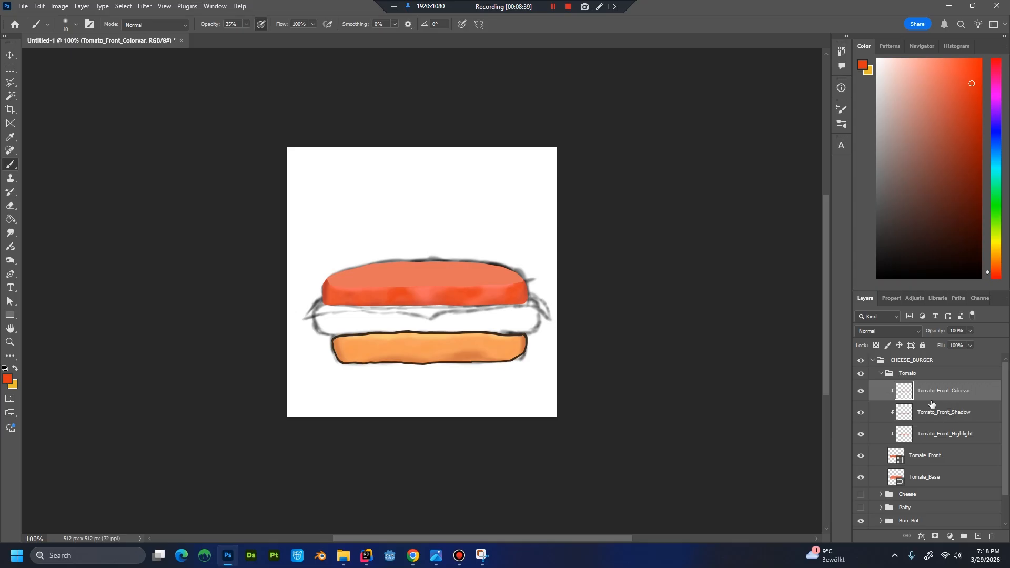
Check the tomato base shape's contribution by briefly hiding its layer and showing it again.
left_click(956, 460)
left_click(923, 475)
left_click(860, 477)
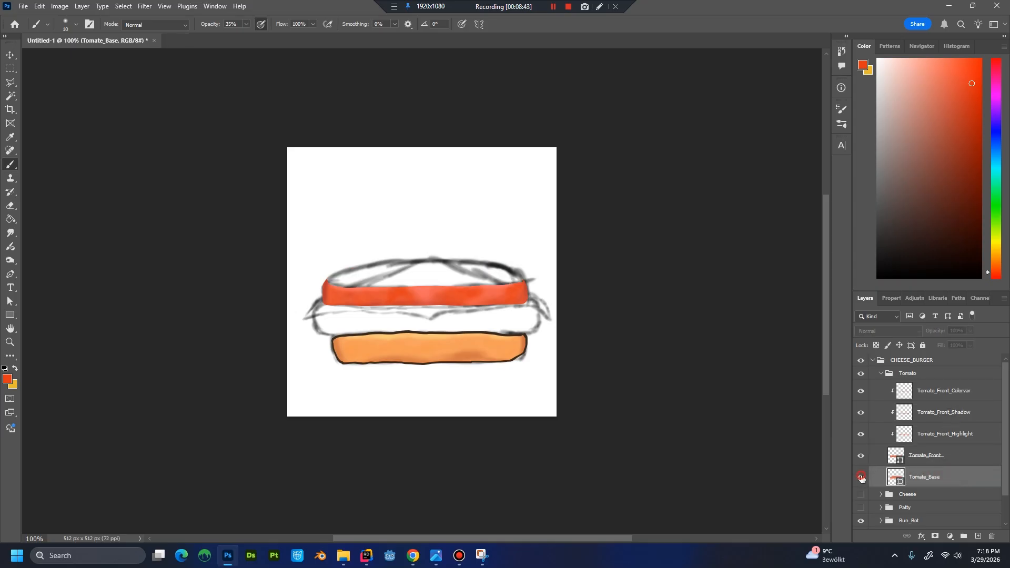
left_click(861, 476)
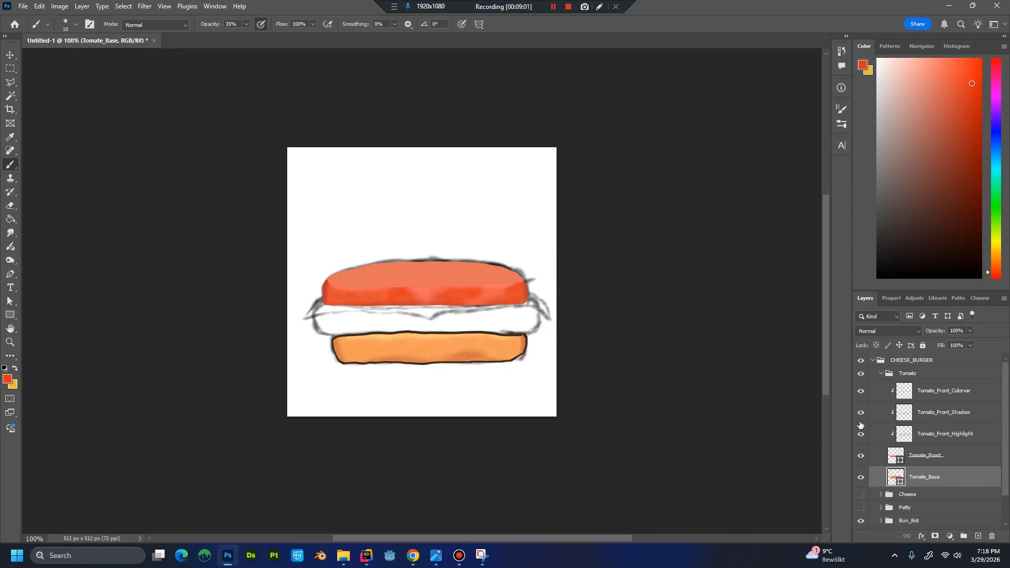
Collapse the Tomato group and make the Cheese and Patty groups visible to review the whole burger.
left_click(880, 374)
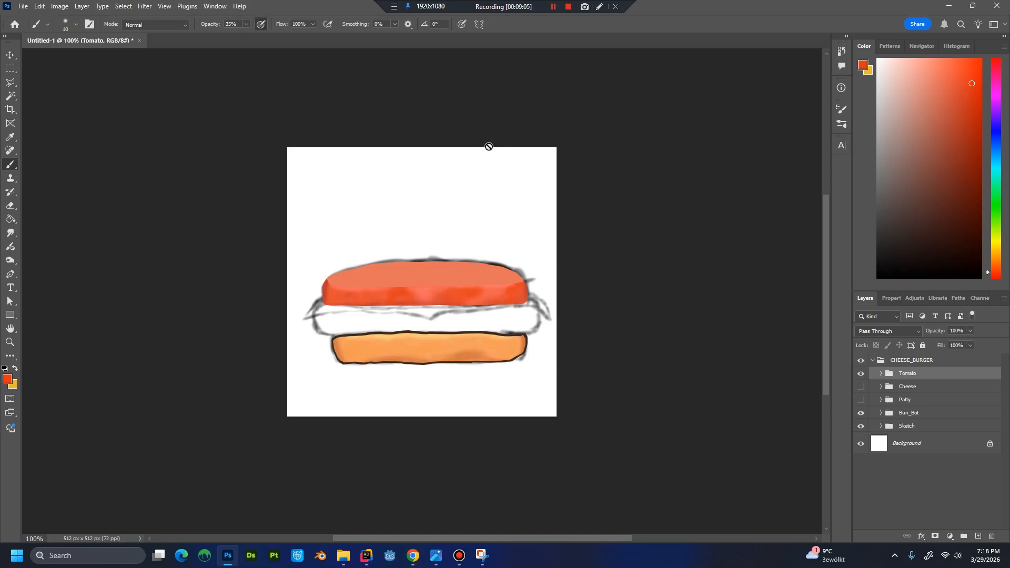
left_click(860, 387)
left_click(861, 400)
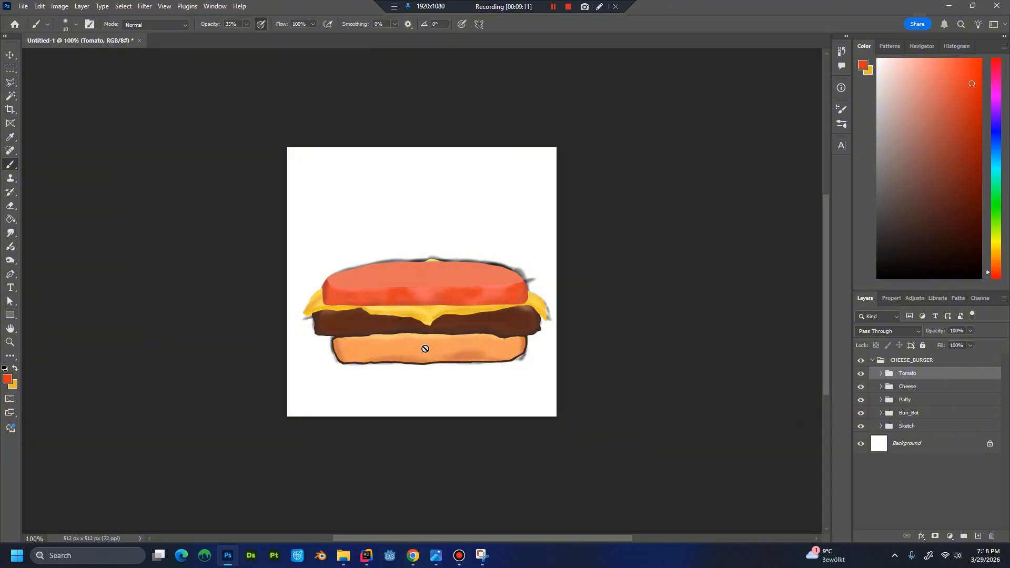
key("ctrl+minus")
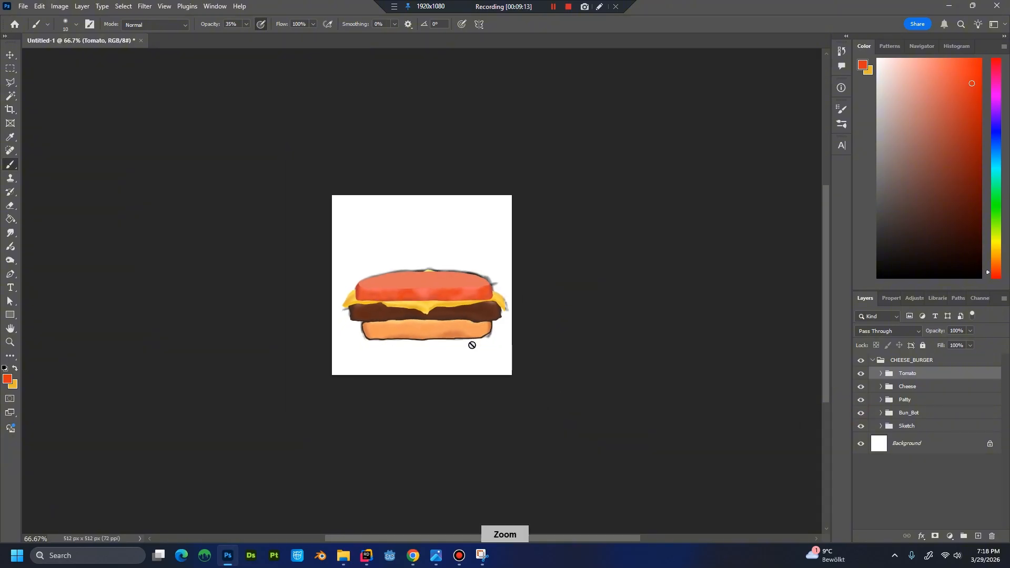
key("ctrl+plus")
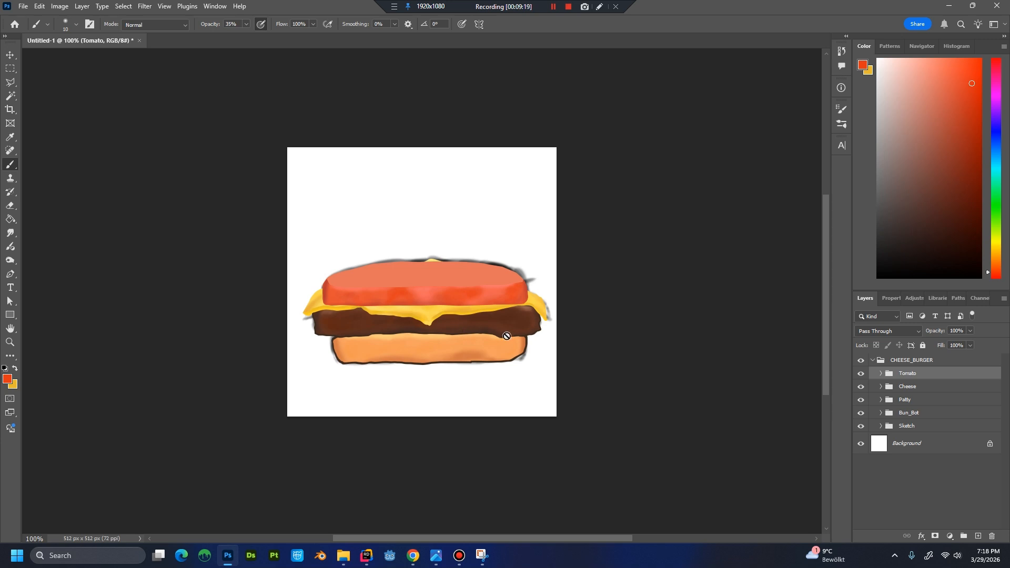
Expand the Tomato group and select the tomato front shape layer for closer editing.
left_click(916, 387)
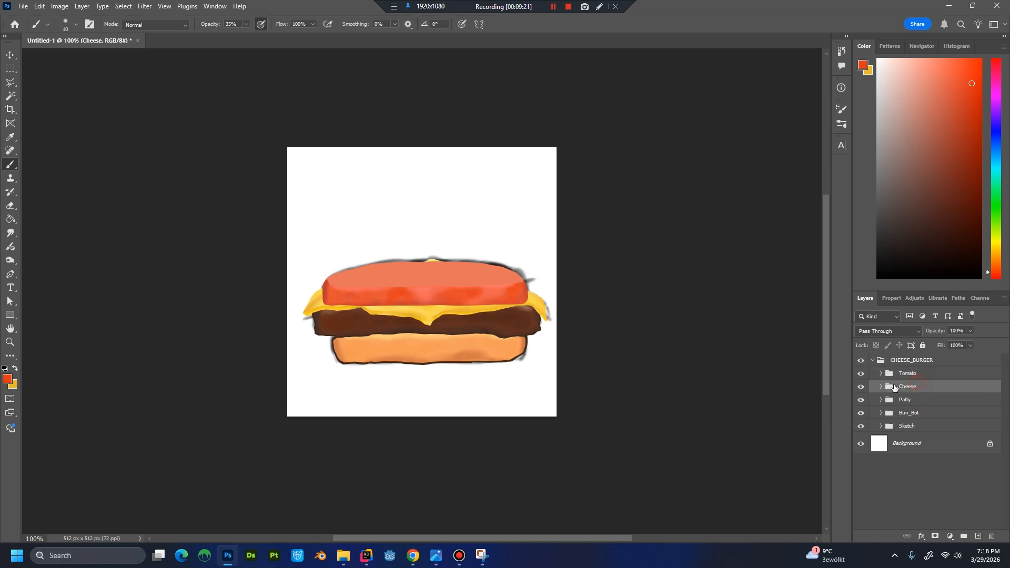
left_click(881, 373)
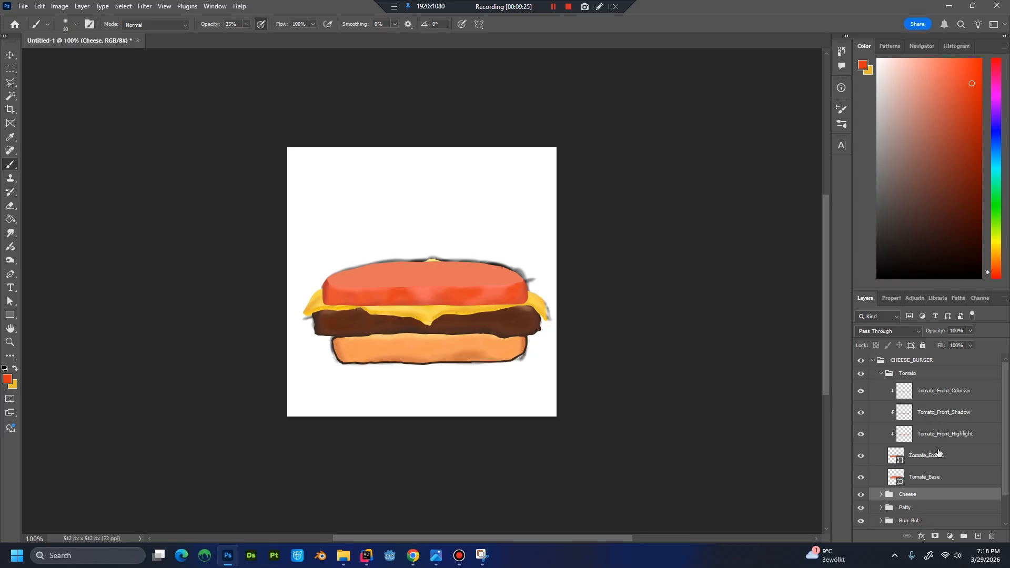
left_click(945, 476)
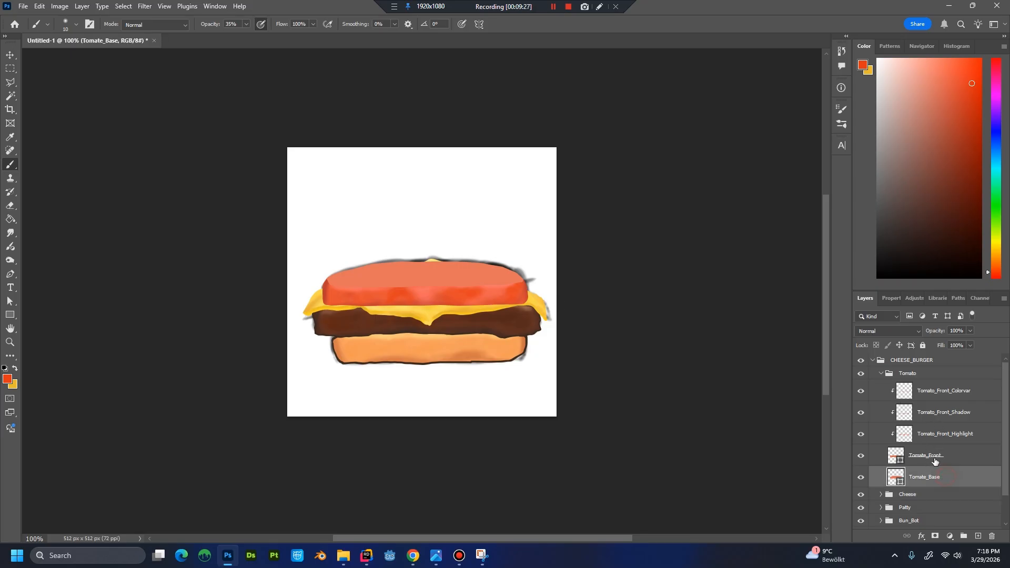
left_click(957, 460)
left_click(860, 459)
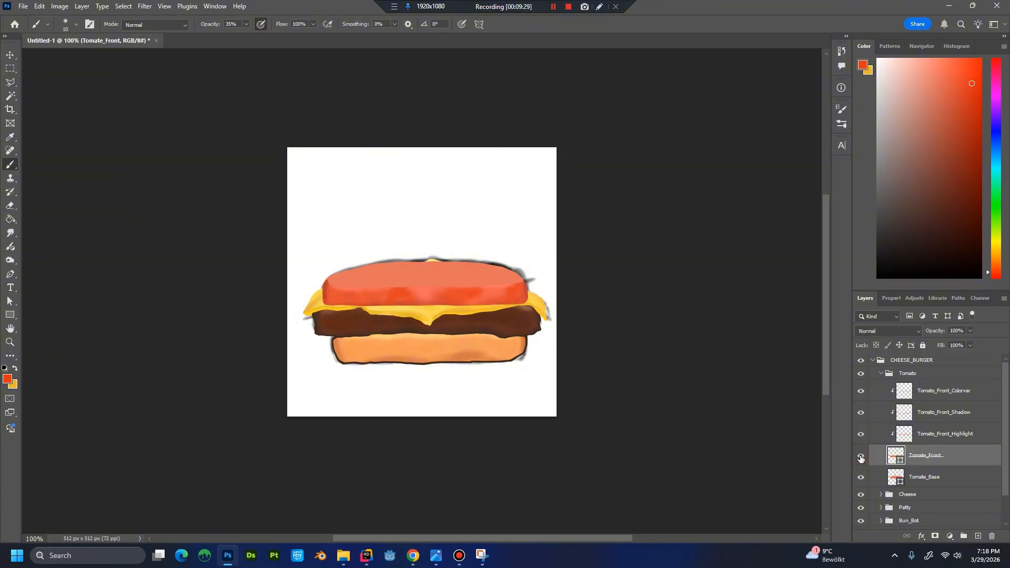
key("ctrl+plus")
key("ctrl+plus")
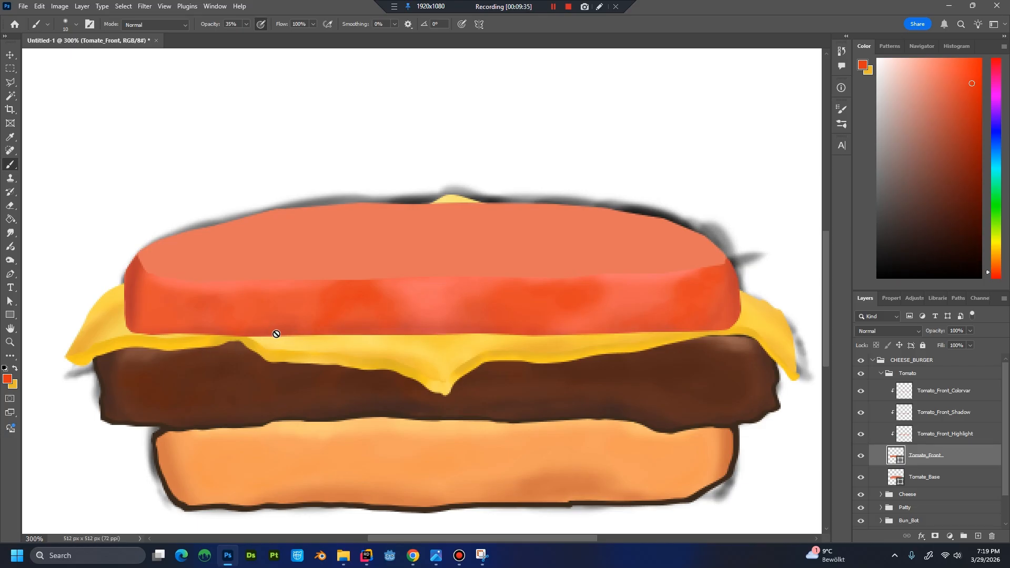
Add and shift anchor points with the Pen tool along the left part of the tomato front's lower edge to make it uneven.
left_click(10, 274)
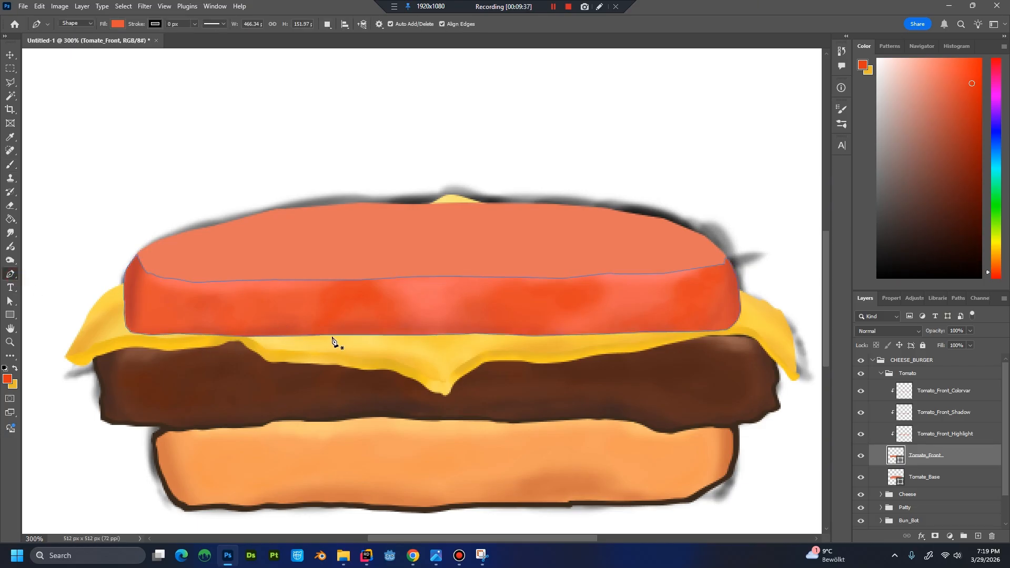
left_click(269, 336, "ctrl")
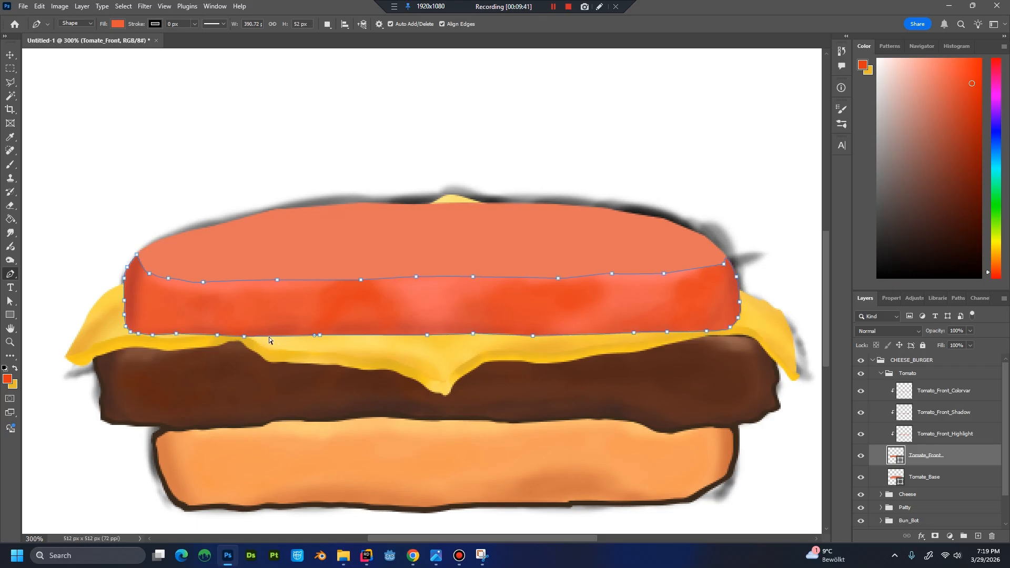
left_click(216, 335)
left_click_drag(219, 331, 219, 333)
left_click(245, 335)
left_click_drag(251, 337, 254, 339)
left_click(238, 337)
left_click(321, 337)
left_click_drag(320, 338, 323, 339)
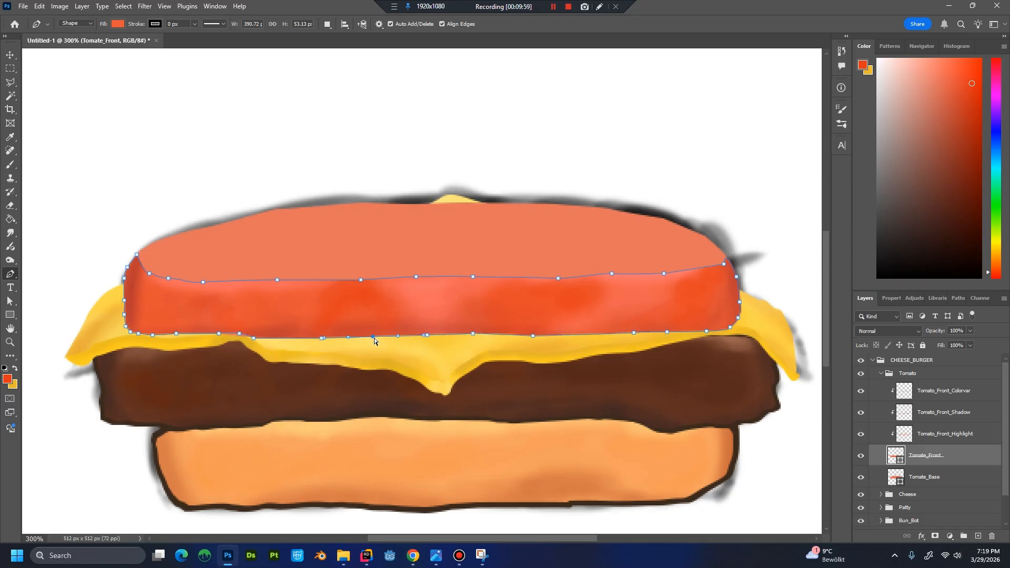
Add and adjust anchor points along the middle and right of the tomato front's lower edge to give it a slight wave.
left_click(372, 334)
left_click(403, 335)
left_click_drag(403, 337, 474, 337)
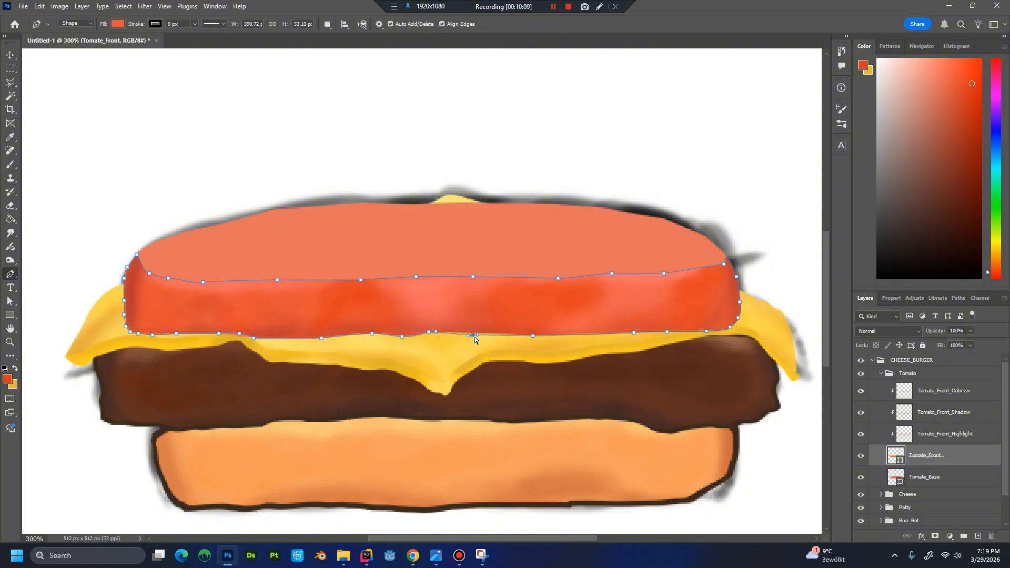
left_click(534, 335)
left_click(561, 334)
left_click_drag(560, 336, 559, 335)
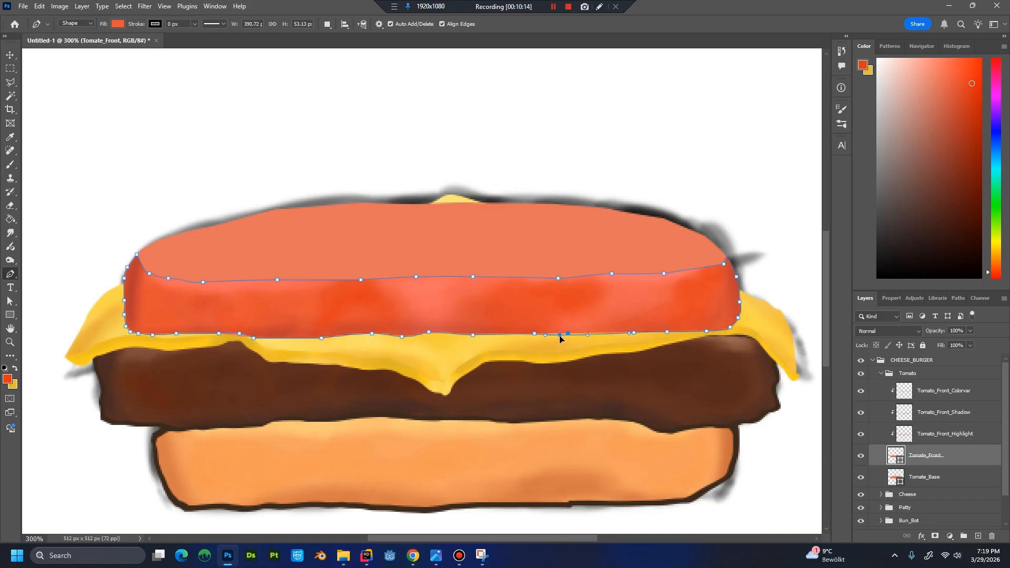
left_click(598, 335)
left_click_drag(599, 334, 599, 331)
key("ctrl+1")
Reshape the right part of the tomato base shape's lower edge by adding and moving anchor points.
left_click(941, 479)
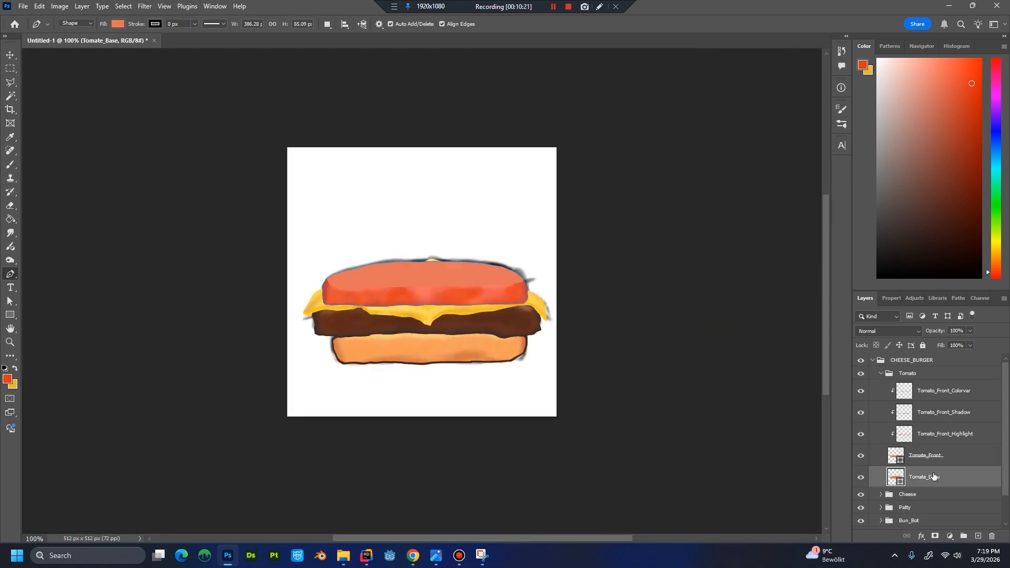
left_click(936, 493)
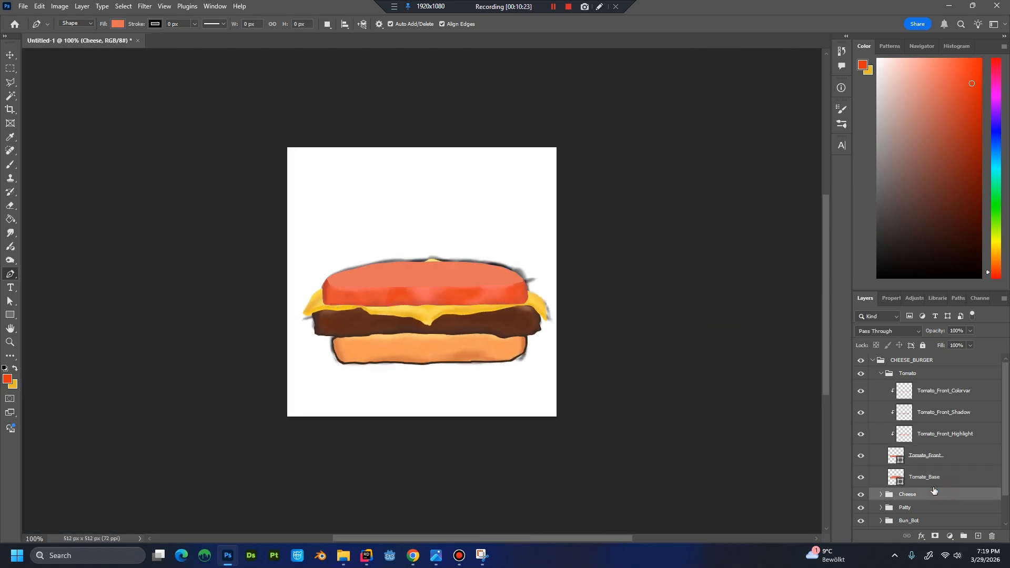
left_click(950, 481)
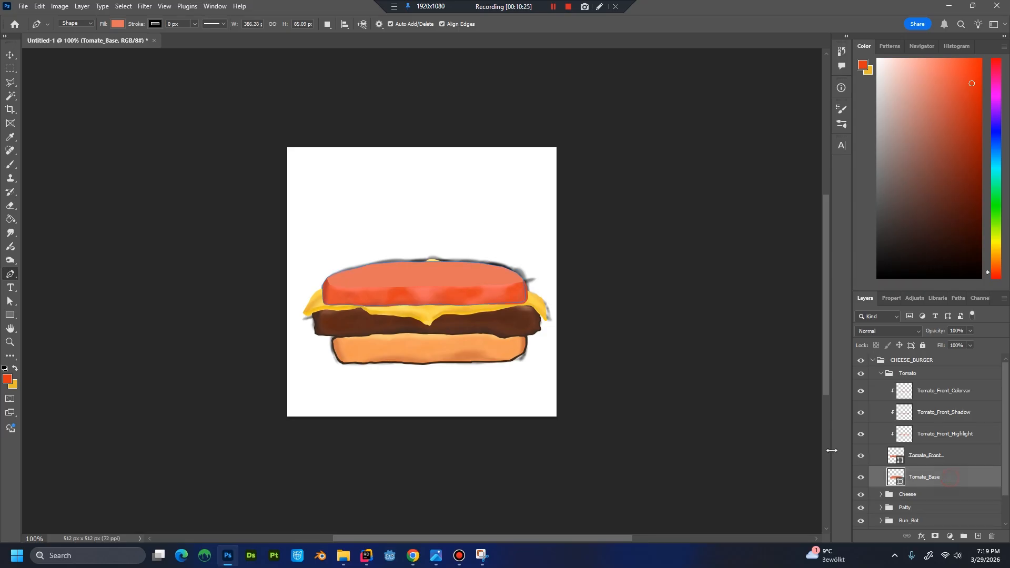
key("ctrl+plus")
key("ctrl+plus")
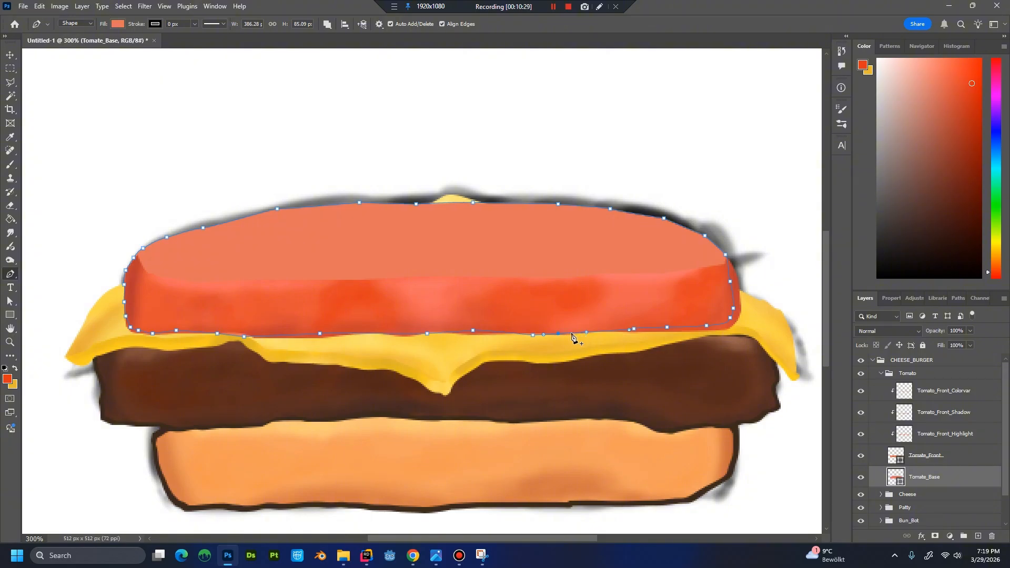
left_click(558, 333)
left_click_drag(580, 335, 612, 329)
left_click(652, 332)
left_click_drag(652, 334, 652, 333)
left_click(684, 332)
Inspect the reshaped edge of the tomato base by temporarily hiding the tomato front layer.
left_click(928, 496)
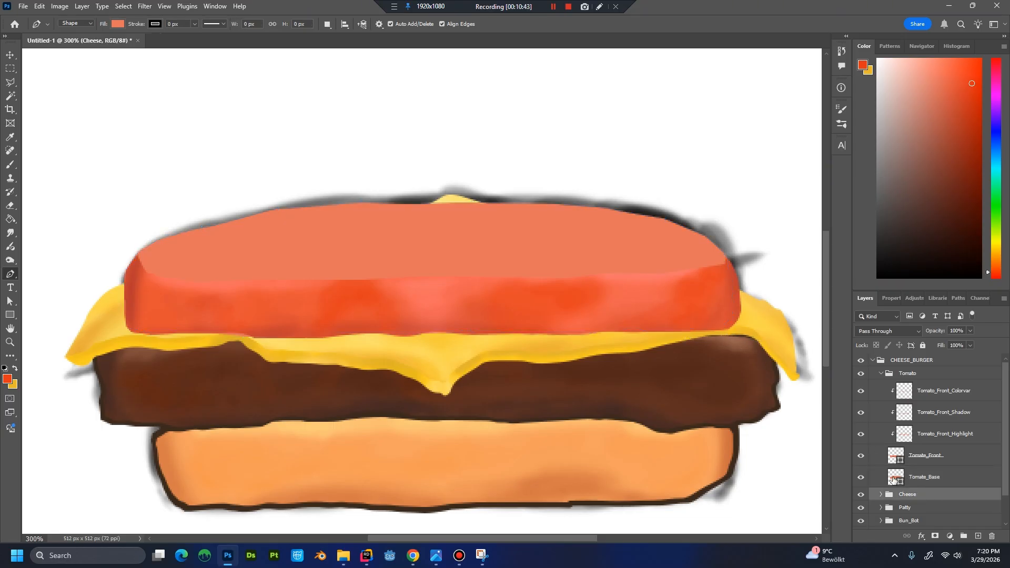
left_click(861, 456)
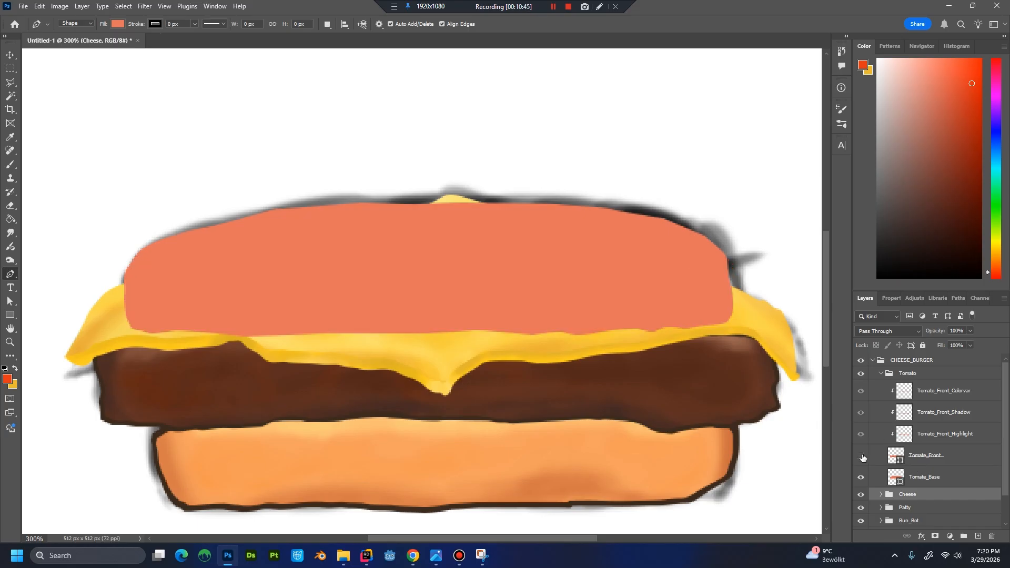
left_click(861, 456)
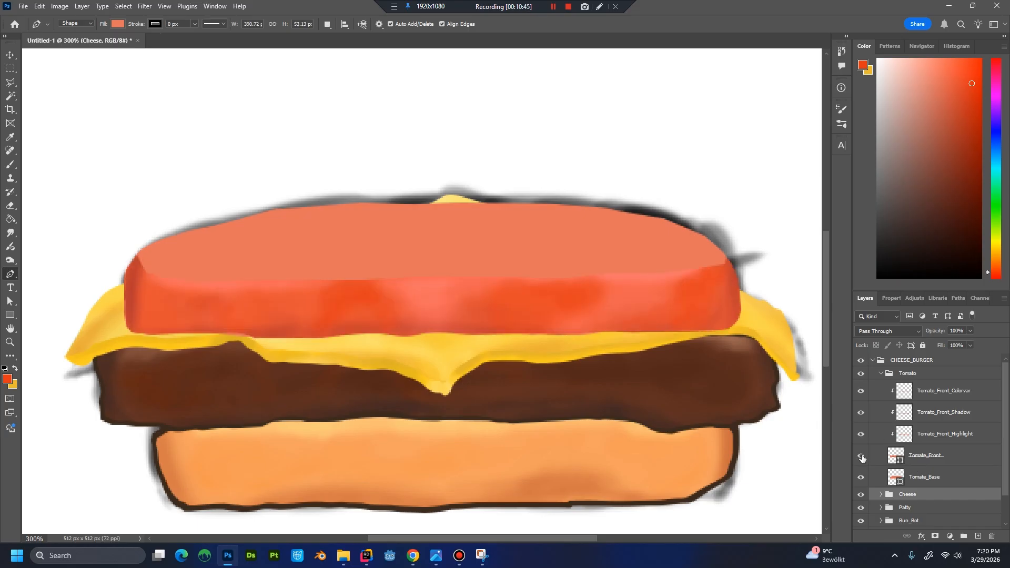
Add and shift anchor points along the middle and right of the Tomate_Front shape's lower edge to make it more uneven.
left_click(925, 461)
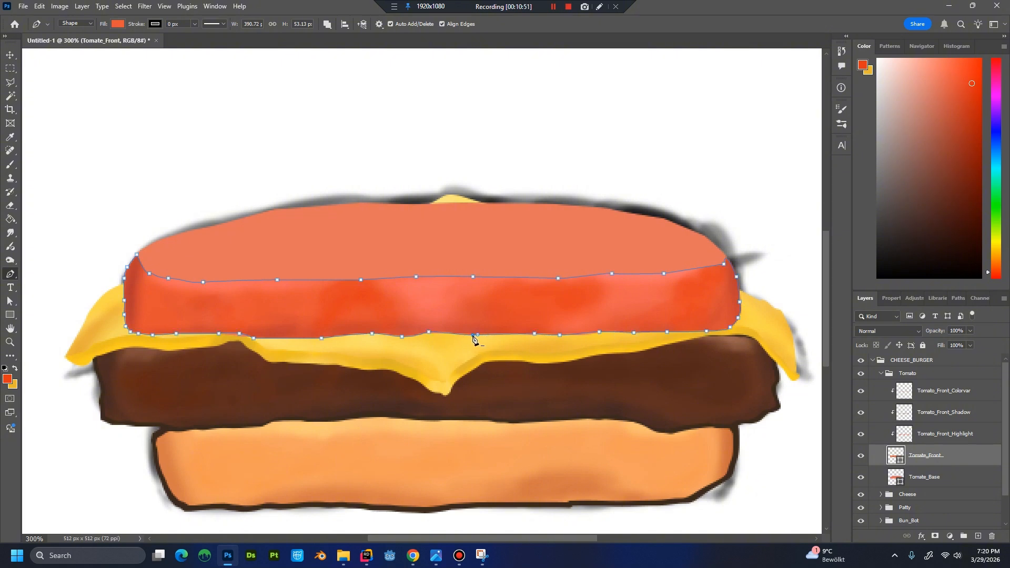
left_click(494, 335)
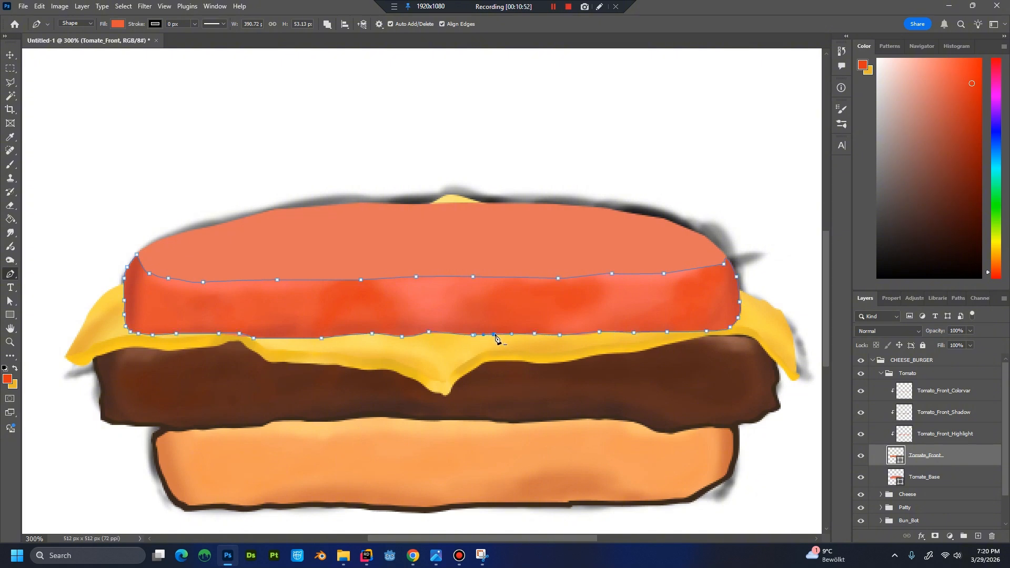
left_click(522, 336)
left_click_drag(493, 337, 493, 334)
left_click_drag(559, 335, 560, 338)
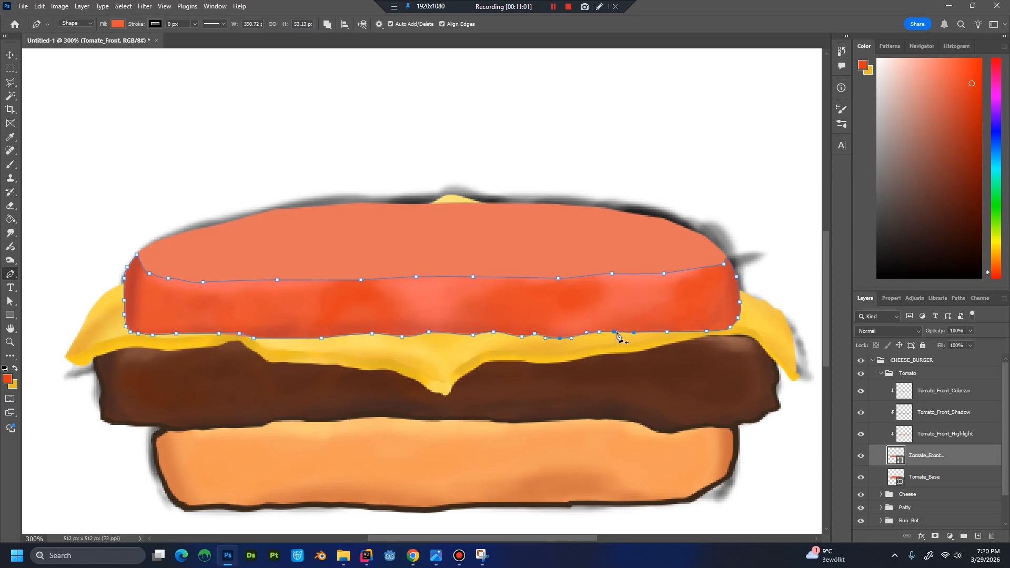
left_click_drag(615, 333, 620, 333)
left_click(686, 333)
left_click(926, 481)
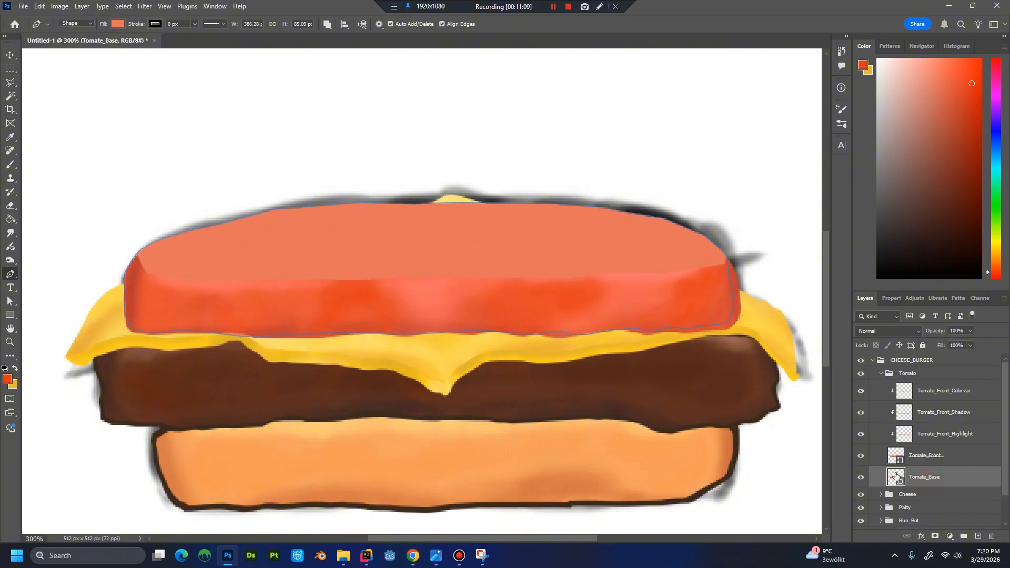
left_click(930, 494)
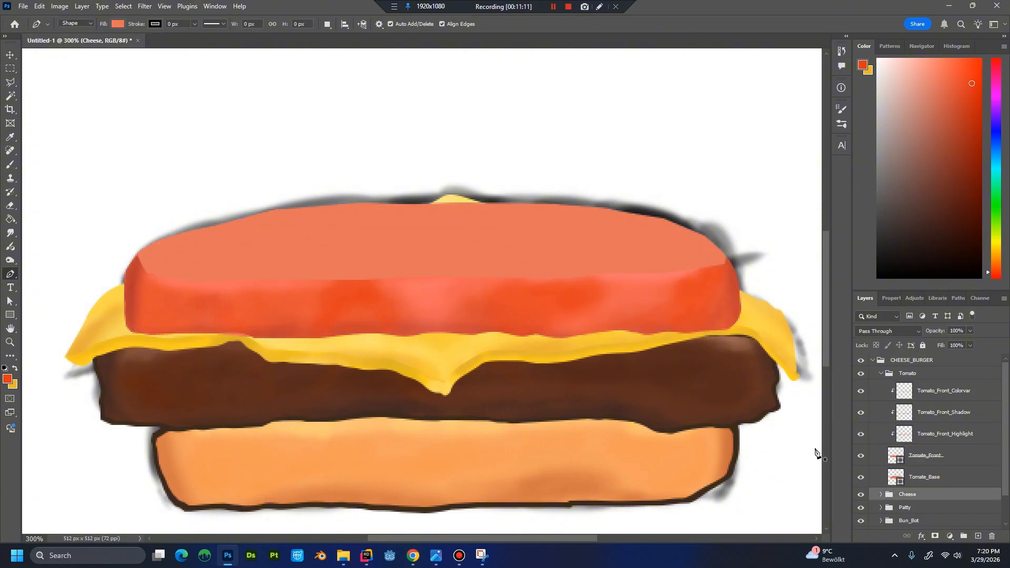
Move an anchor point near the left end of the Tomate_Front shape's lower edge slightly and review the whole burger.
key("ctrl+minus")
key("ctrl+minus")
key("ctrl+minus")
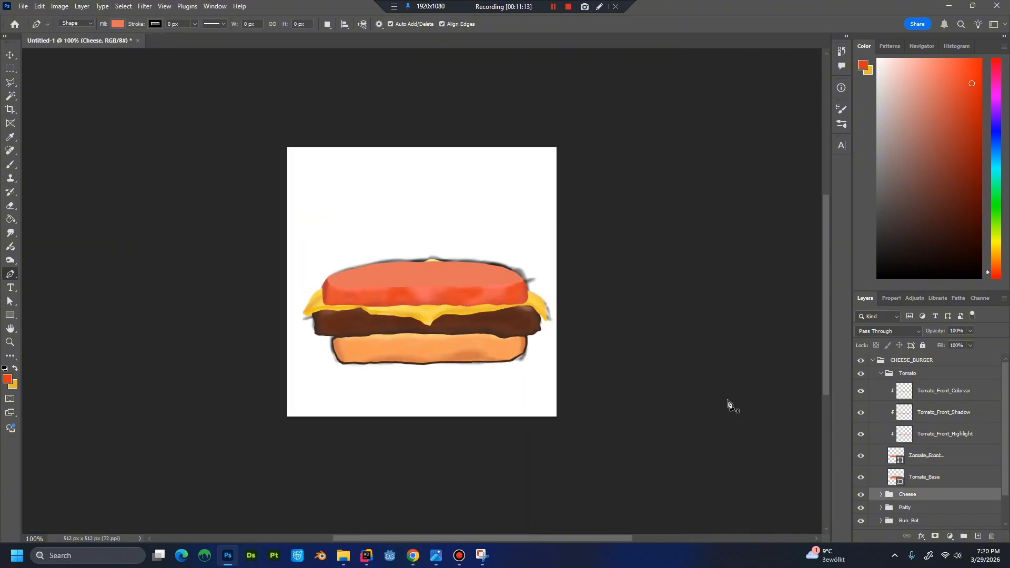
key("ctrl+plus")
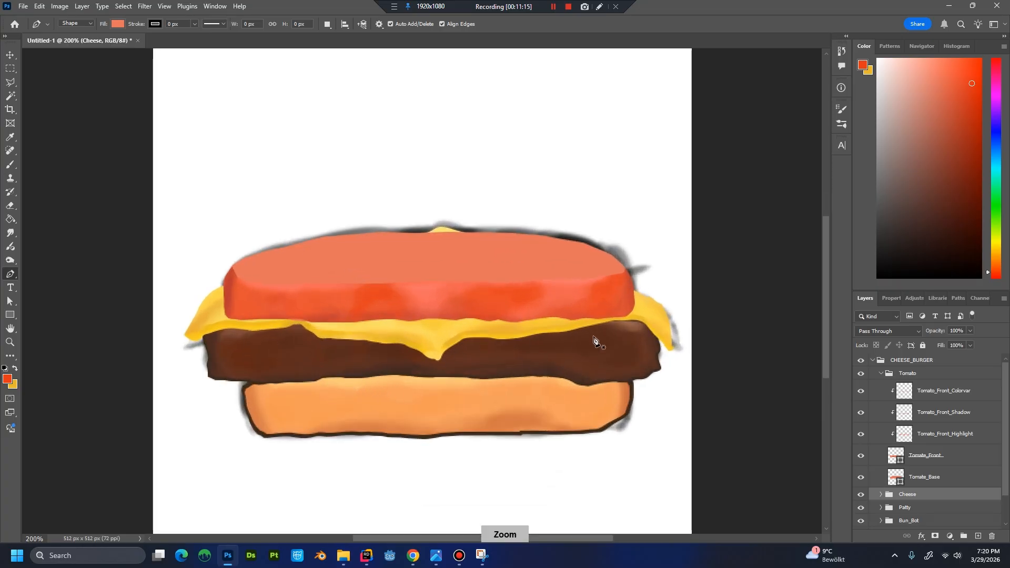
left_click(937, 480)
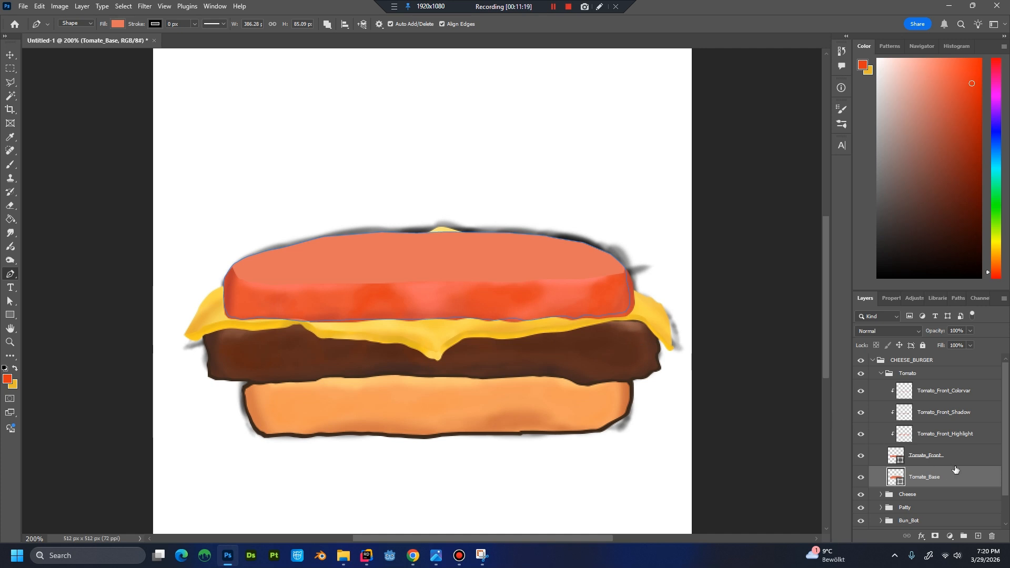
left_click(944, 457)
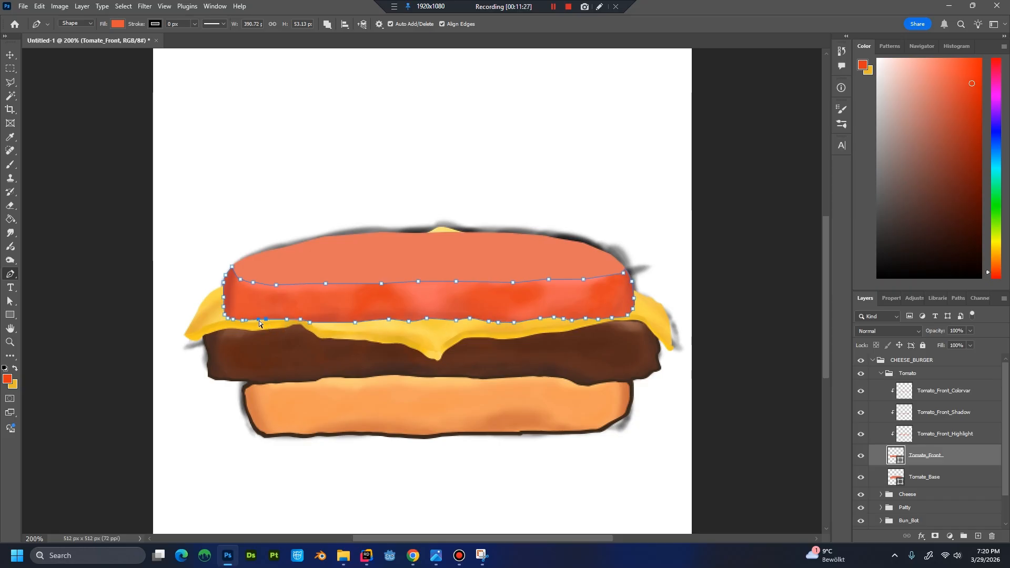
left_click_drag(258, 320, 266, 318)
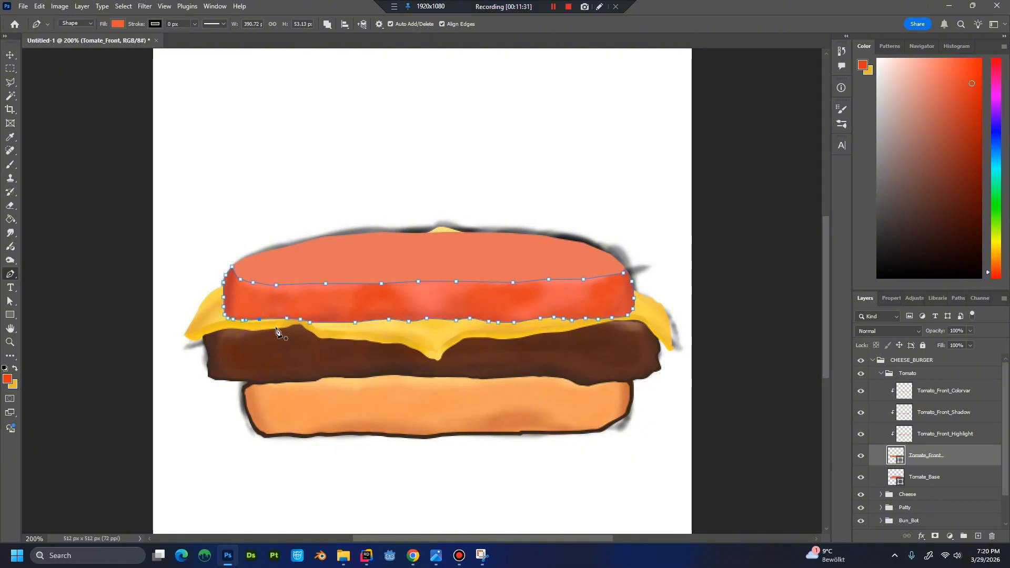
key("ctrl+minus")
left_click(932, 483)
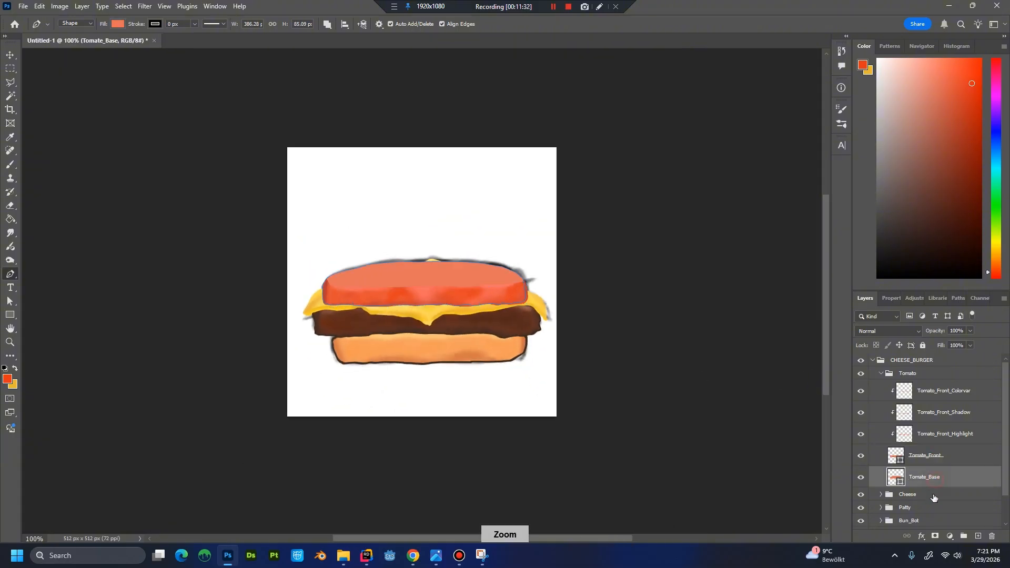
left_click(934, 496)
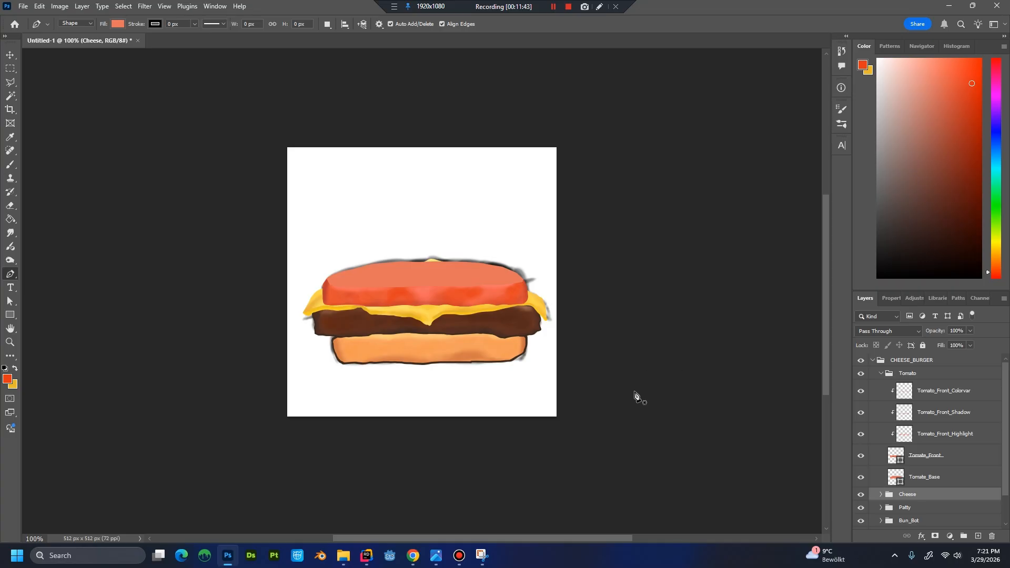
key("ctrl+minus")
key("ctrl+plus")
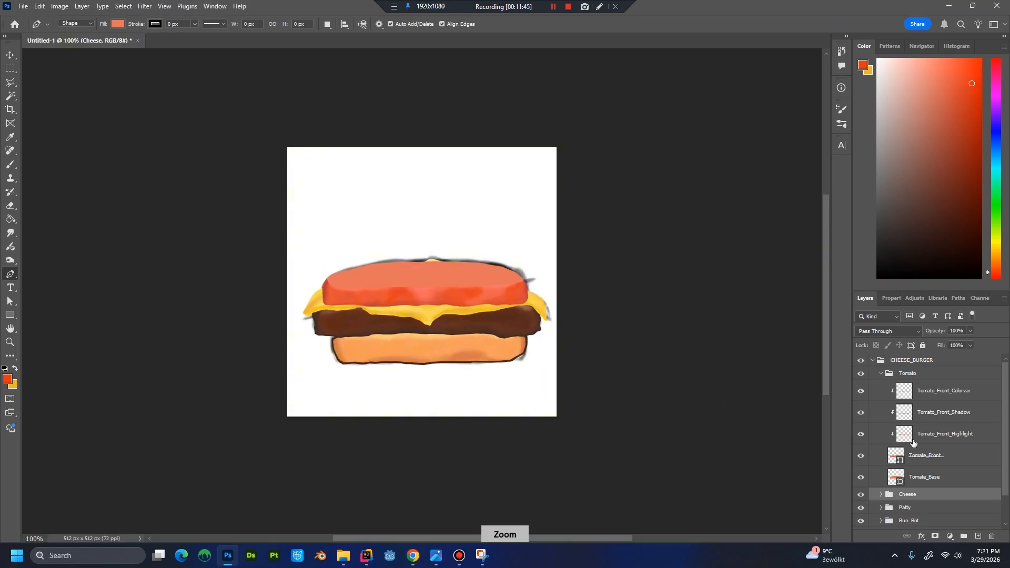
left_click(934, 434)
left_click(910, 373)
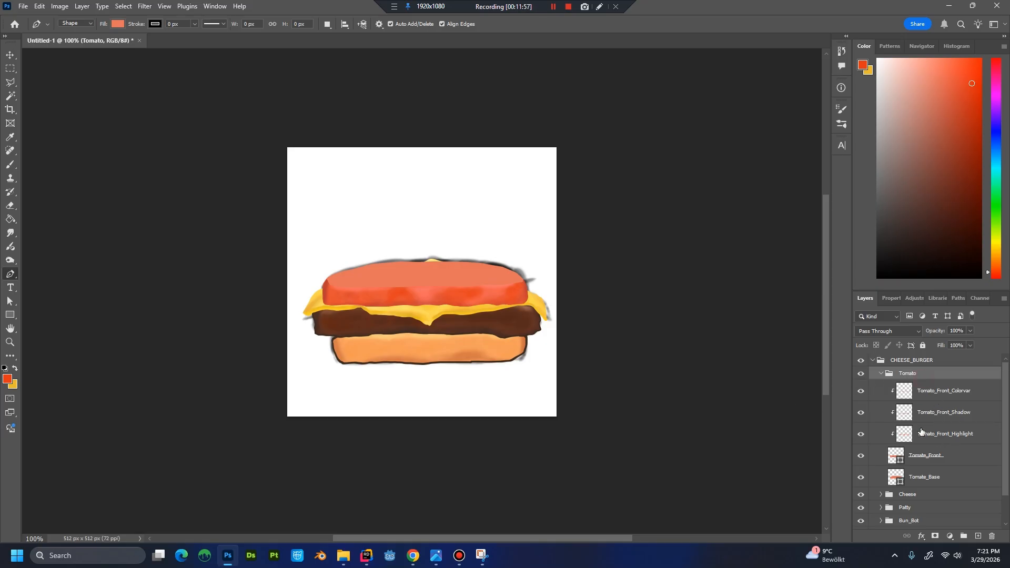
left_click(933, 478)
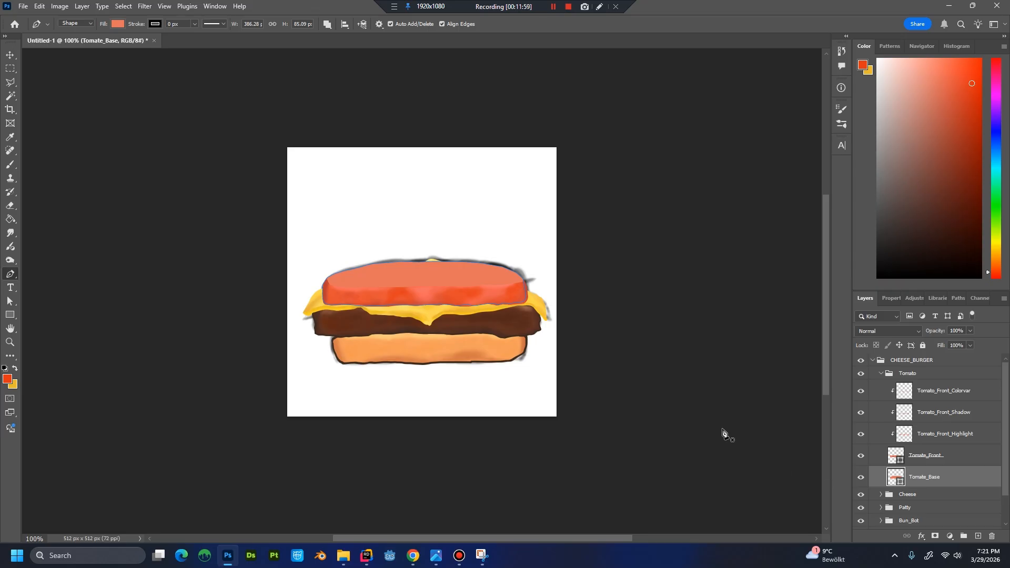
key("ctrl+shift+n")
type("Tomat")
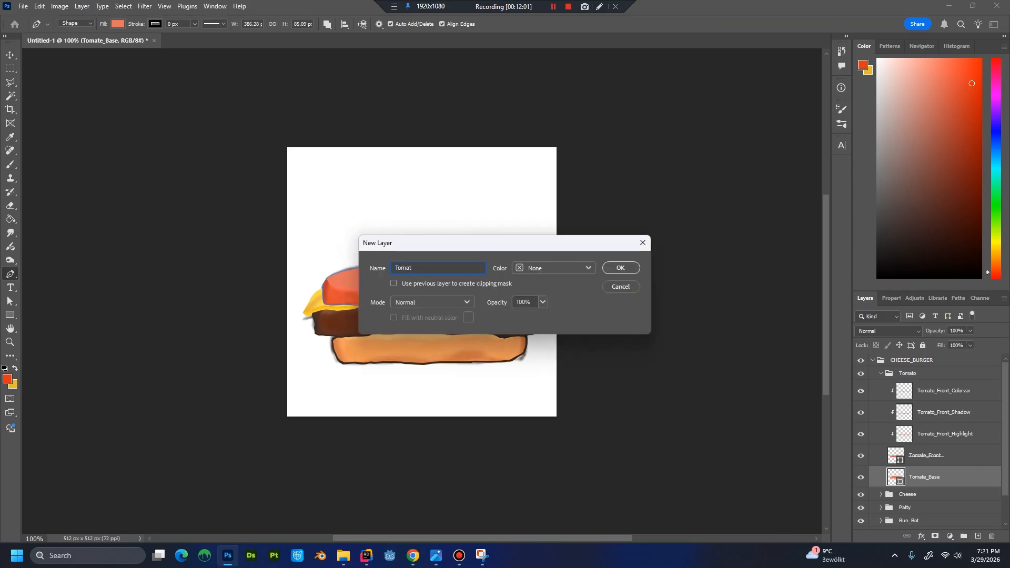
type("o_Outline")
key("Return")
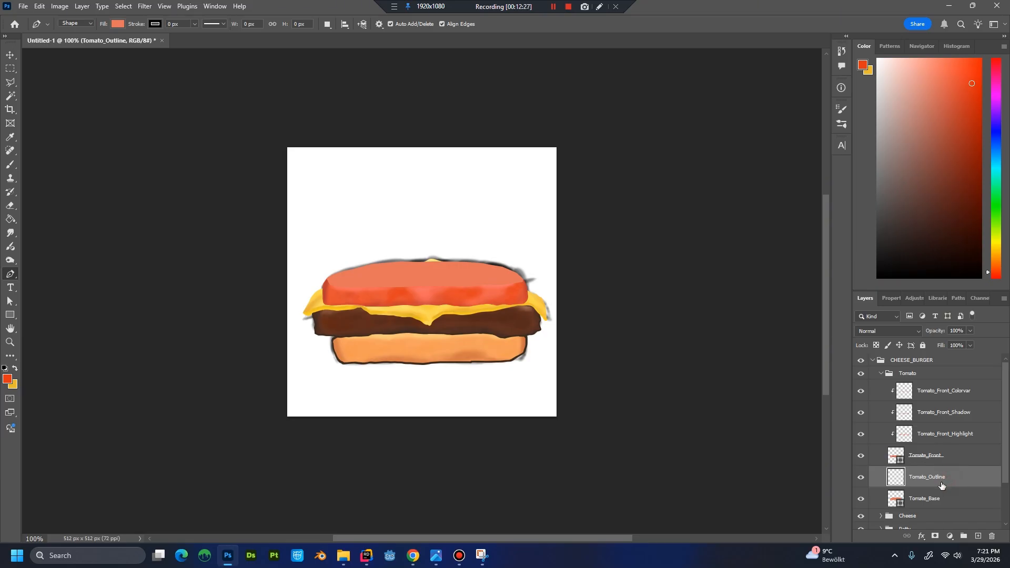
key("Delete")
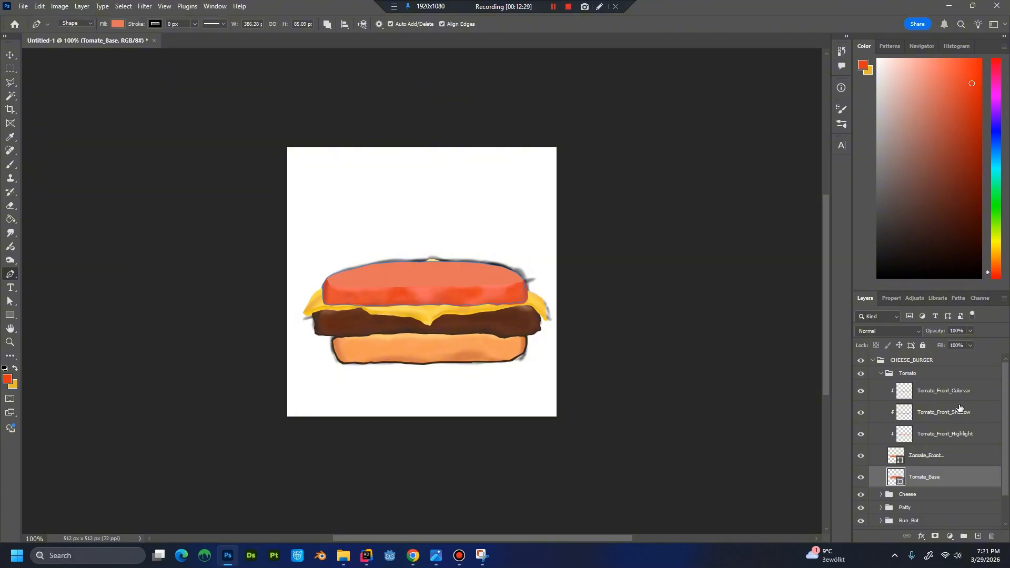
Duplicate the Tomate_Front layer under the name Tomate_FrontOutline.
left_click(949, 458)
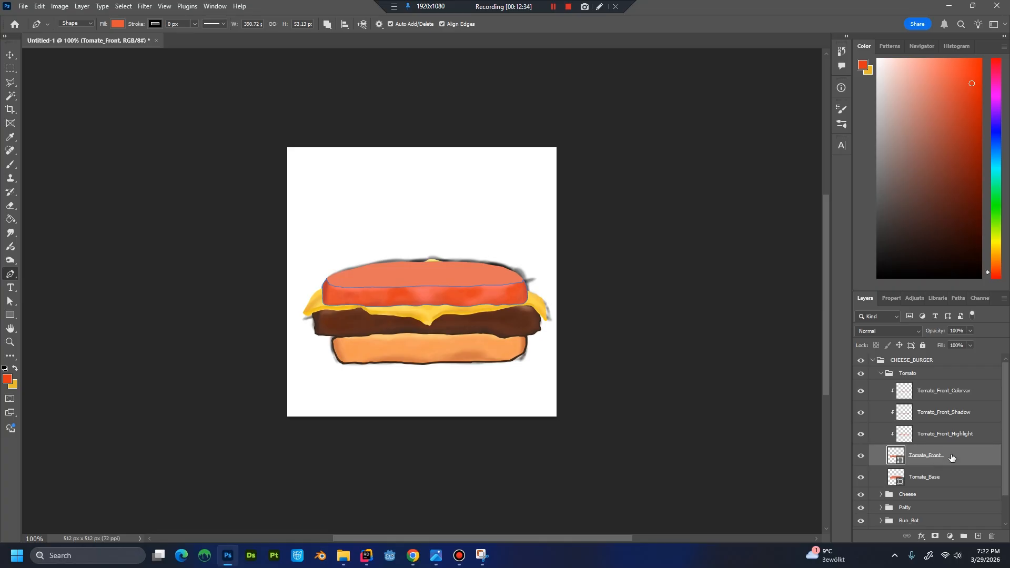
right_click(962, 461)
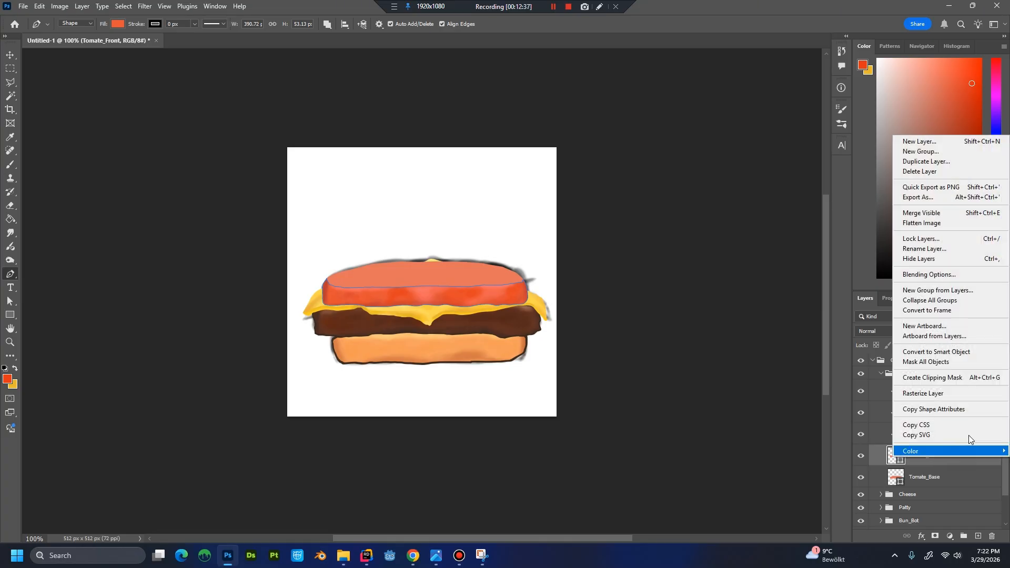
left_click(952, 165)
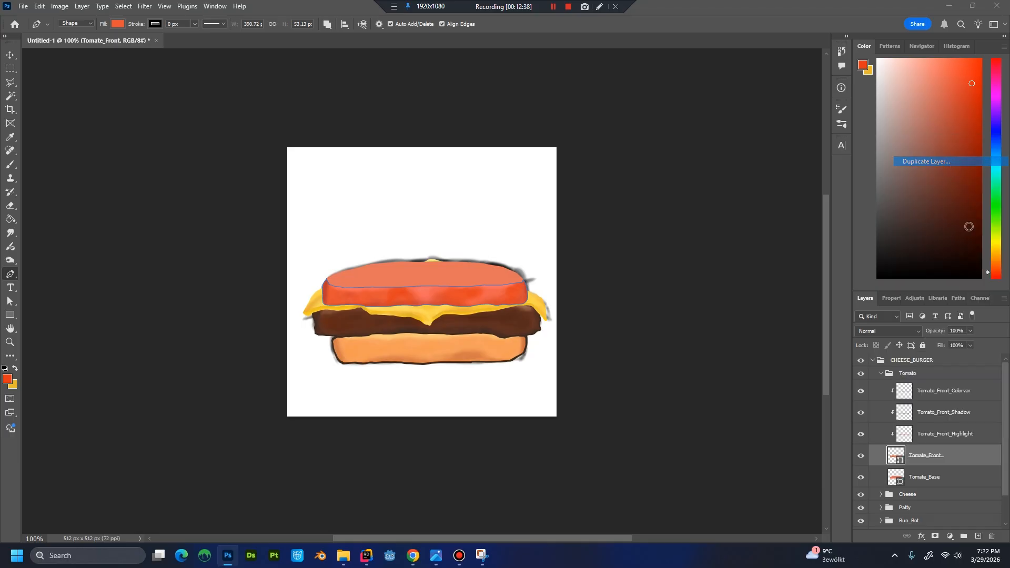
key("End")
key("BackSpace")
key("BackSpace")
key("BackSpace")
key("BackSpace")
key("BackSpace")
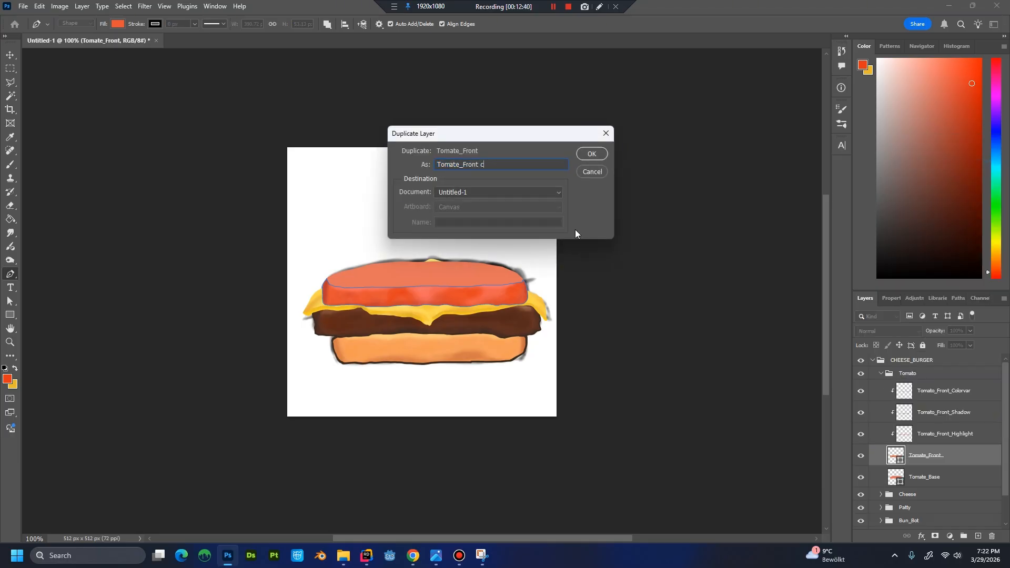
type("Outline")
key("Return")
Change the fill of the Tomate_FrontOutline shape to dark brown #481b12.
key("ctrl+plus")
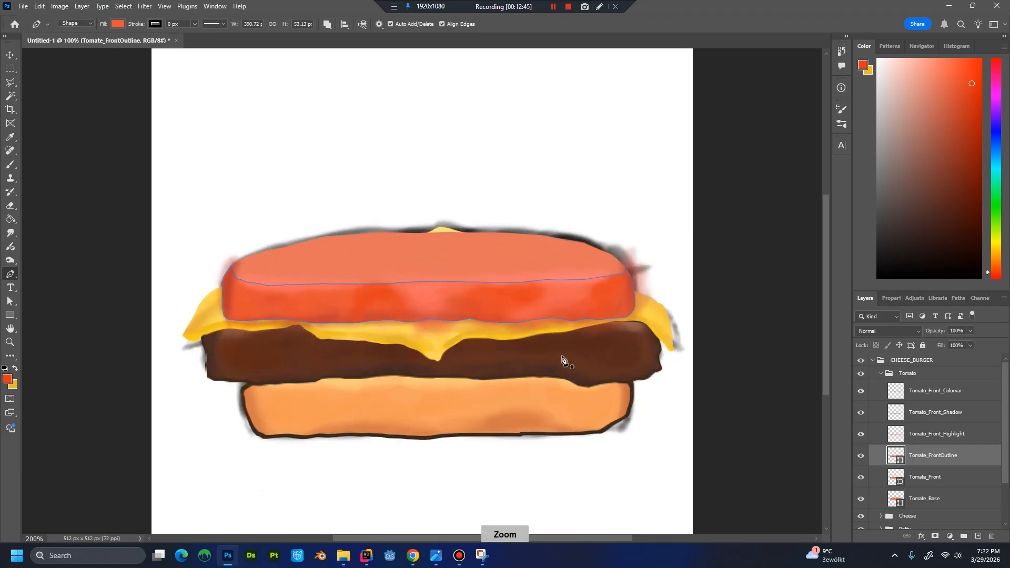
key("ctrl+plus")
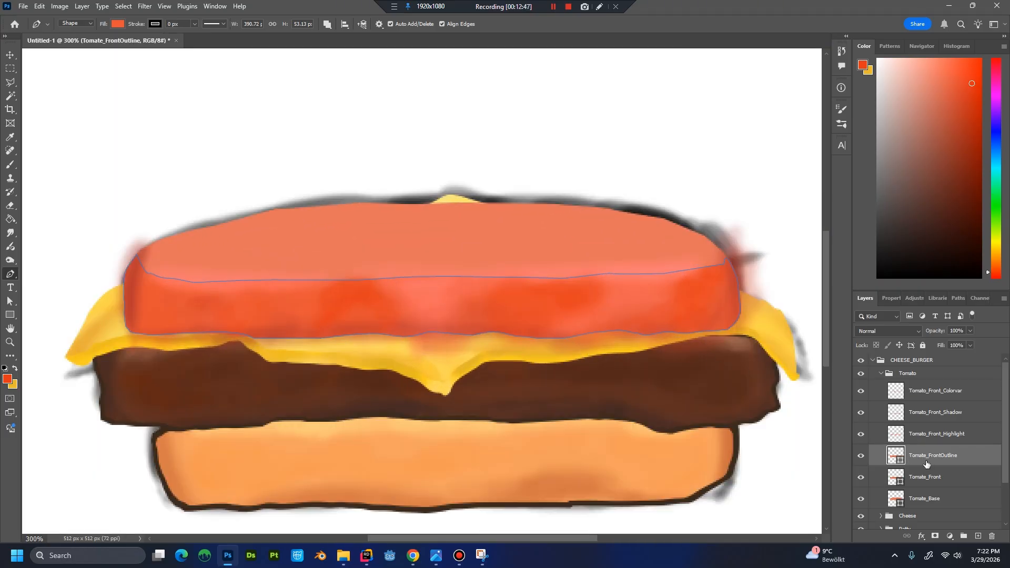
left_click(901, 436)
left_click(898, 458)
double_click(897, 456)
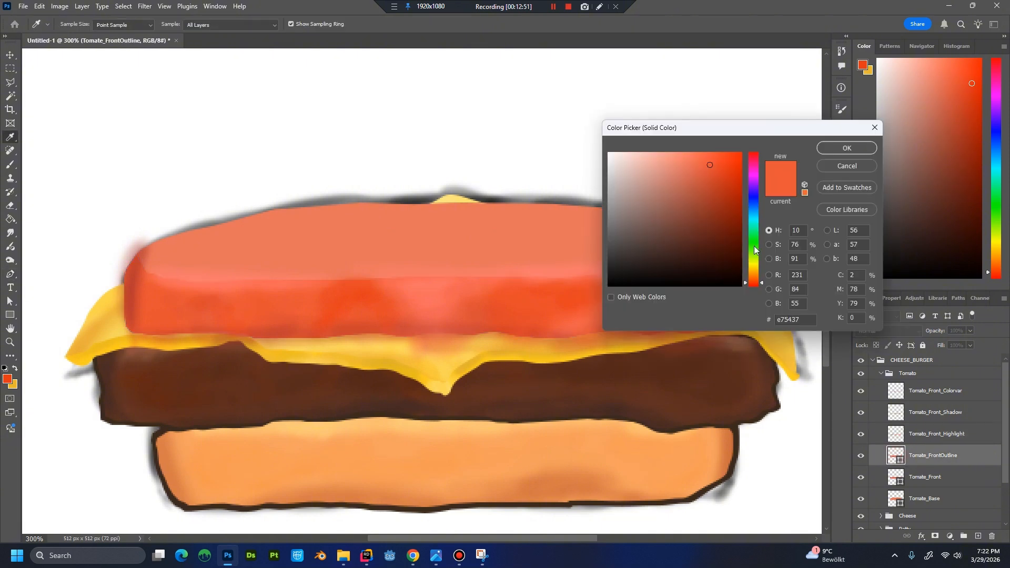
left_click(709, 253)
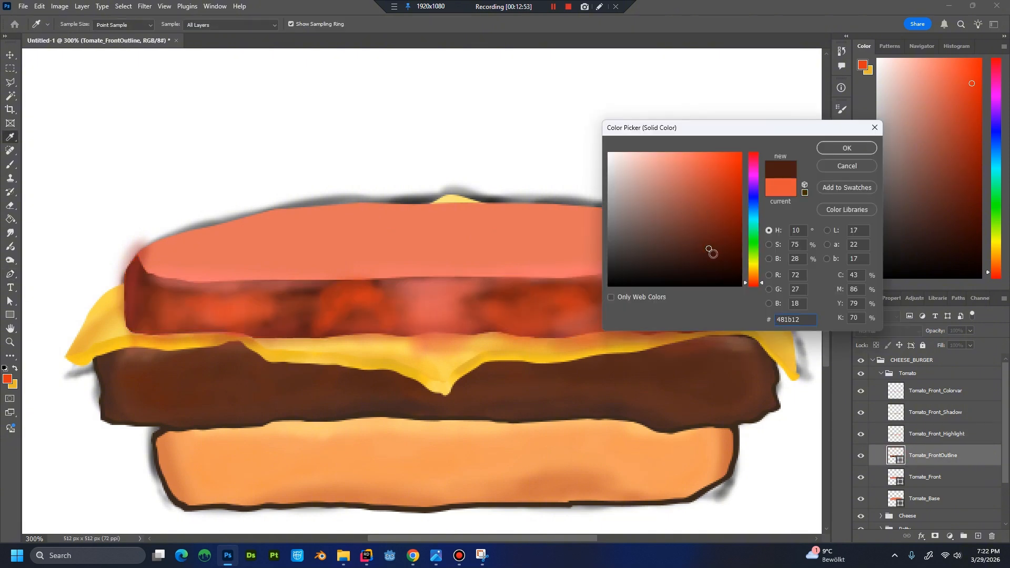
left_click(860, 148)
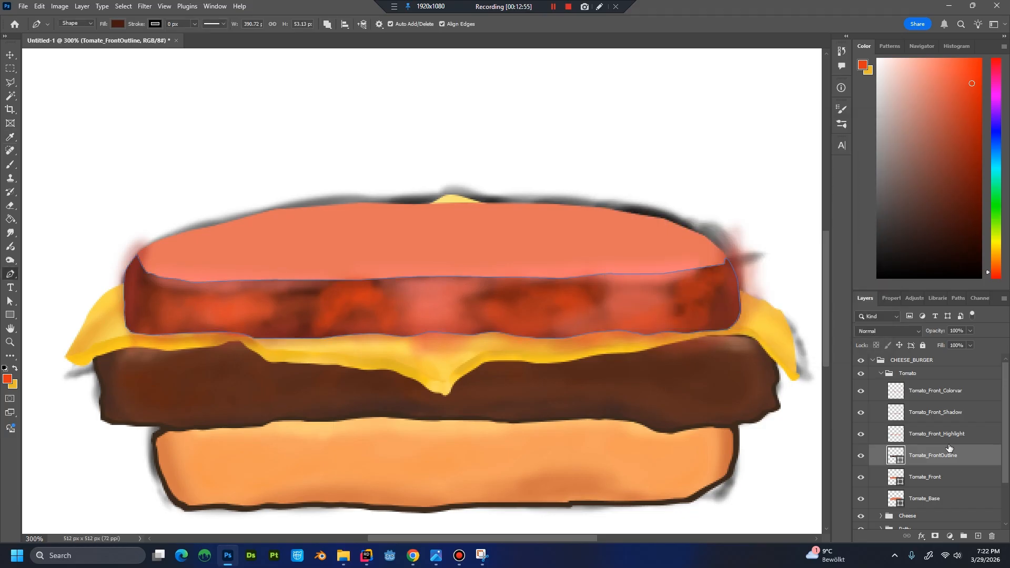
Compare the artwork with and without Tomate_FrontOutline and place that layer beneath Tomate_Front.
left_click(860, 456)
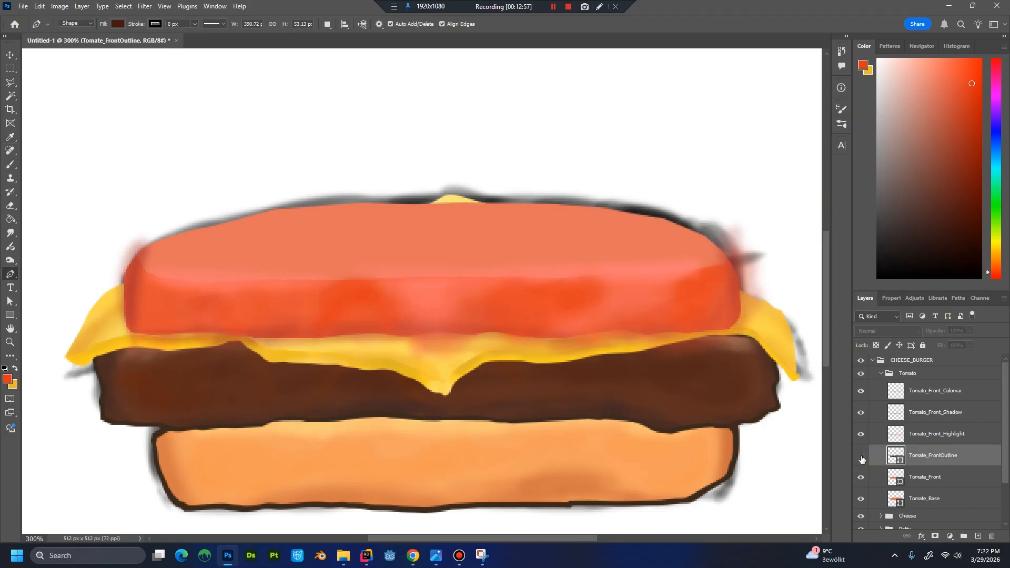
left_click(860, 456)
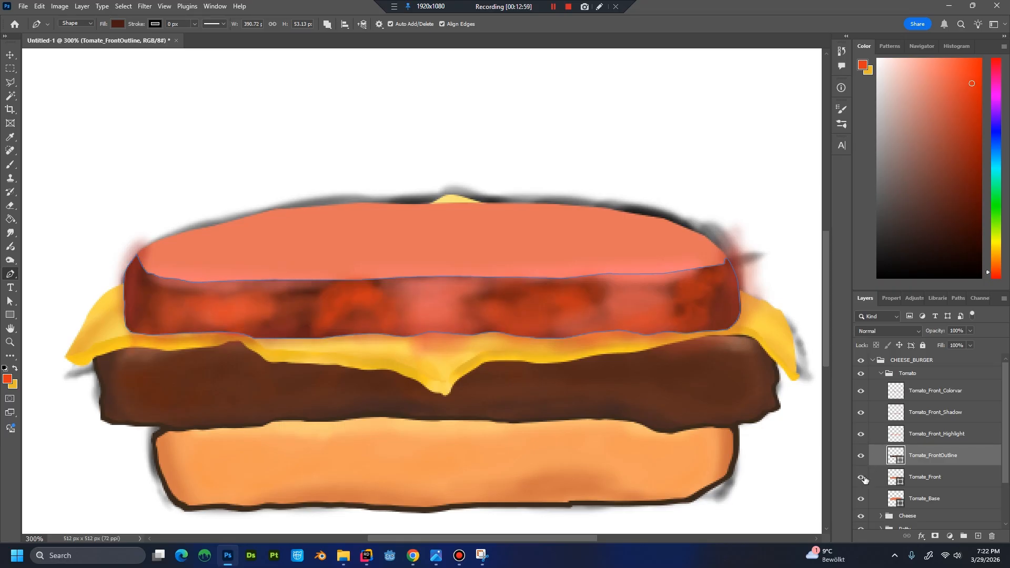
left_click_drag(896, 473, 896, 486)
Enlarge the Tomate_FrontOutline shape downward and to both sides, to about 101.6% width and 105.4% height, as a dark rim around the tomato front.
key("ctrl+t")
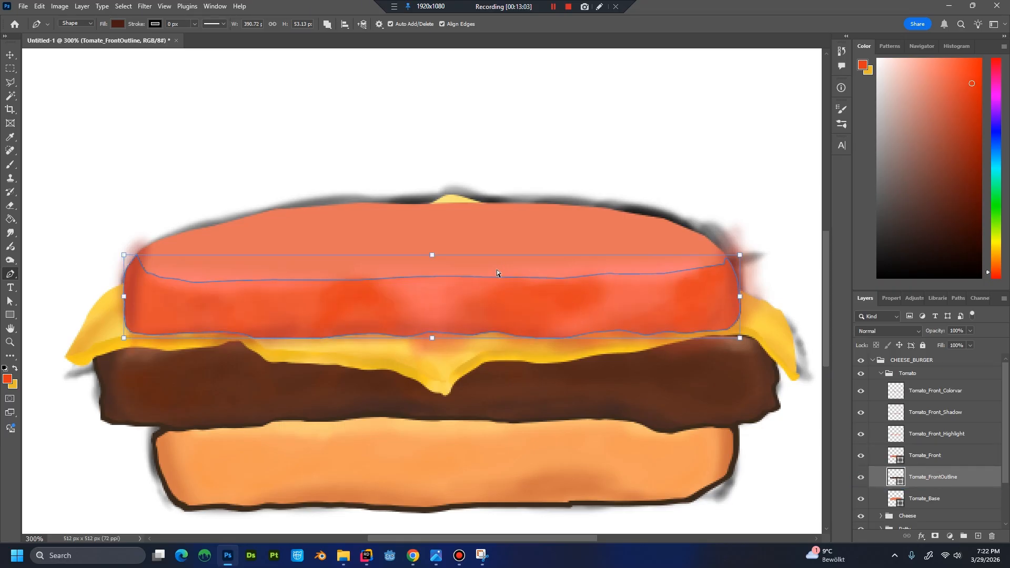
left_click_drag(433, 340, 434, 346)
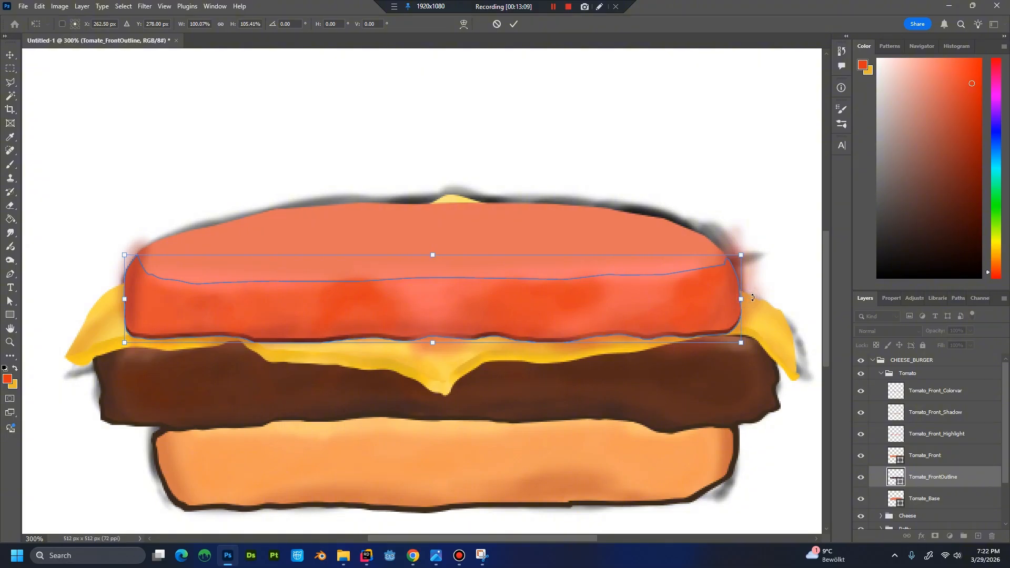
left_click_drag(742, 298, 745, 299)
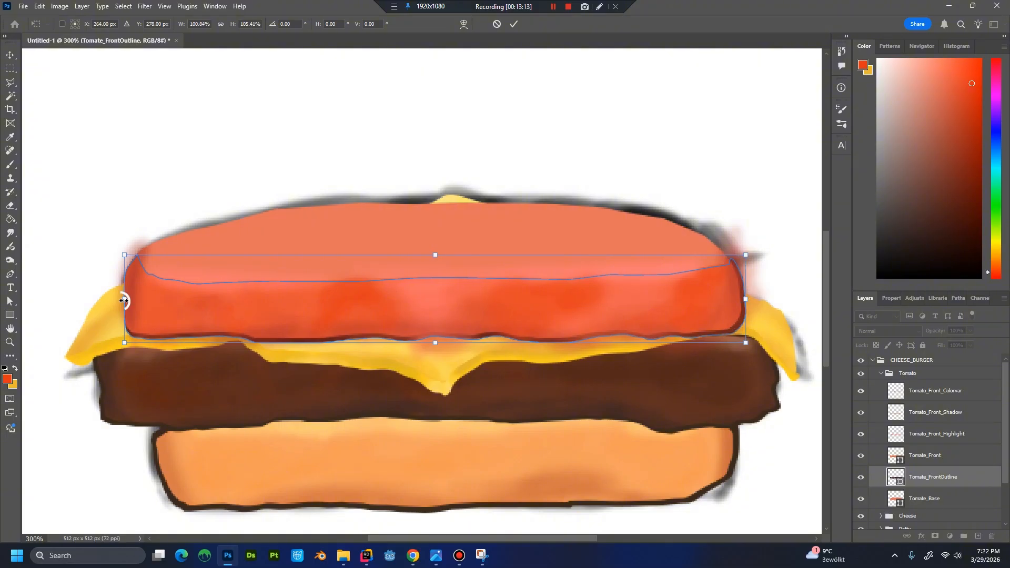
left_click_drag(123, 300, 120, 301)
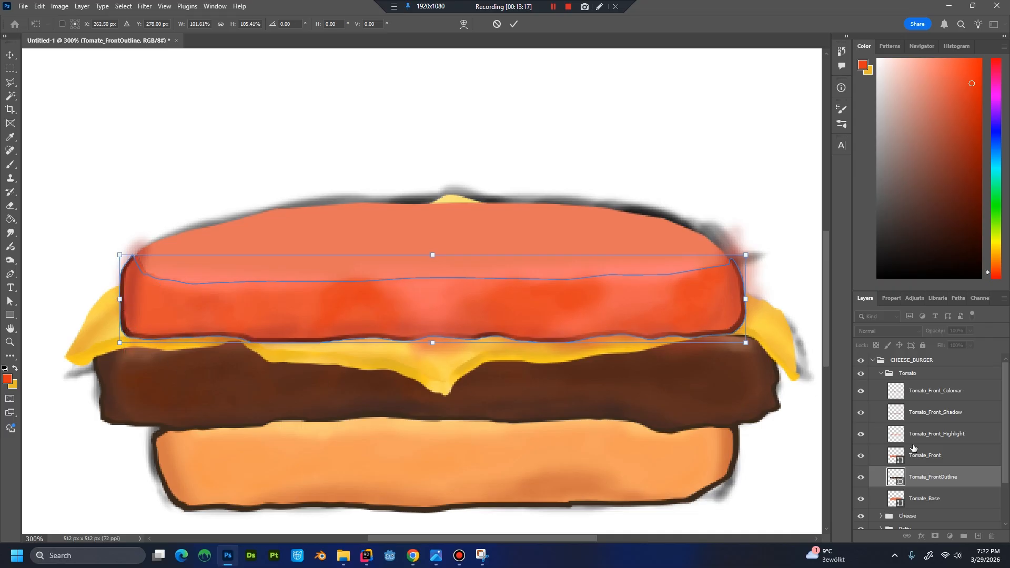
key("Return")
key("p")
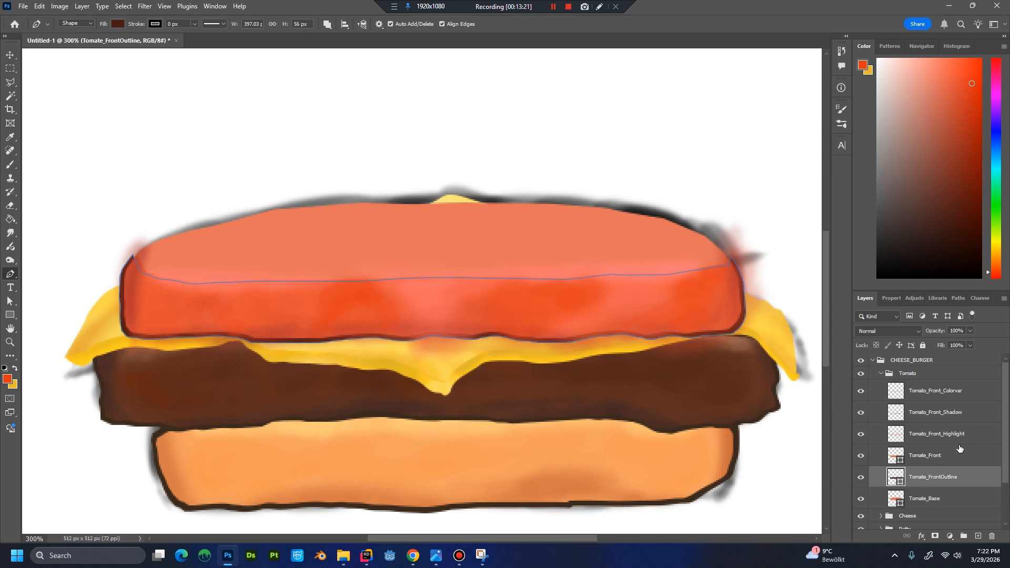
Duplicate the Tomate_Base layer under the name Tomate_Top_Outline.
left_click(952, 456)
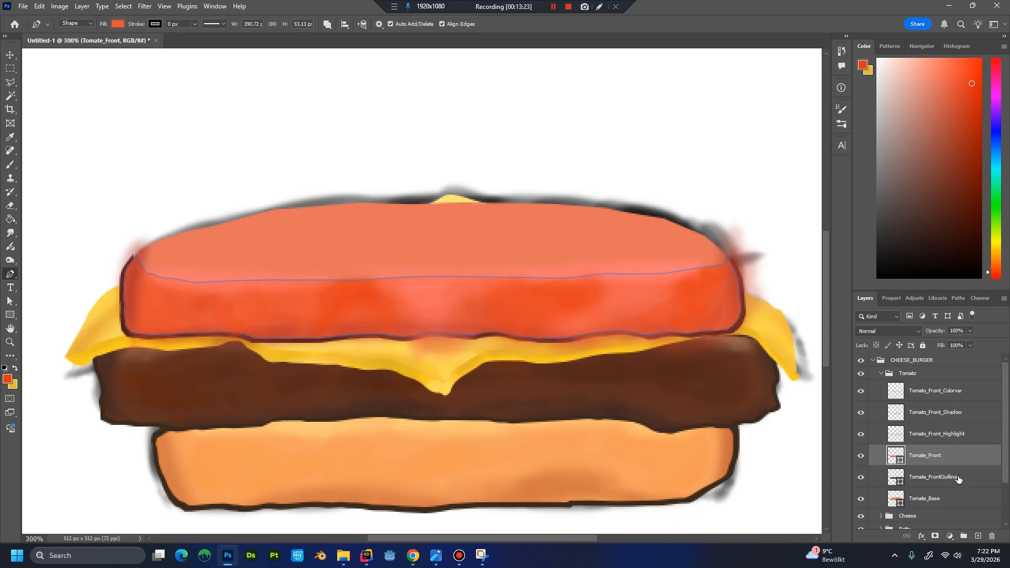
left_click(953, 501)
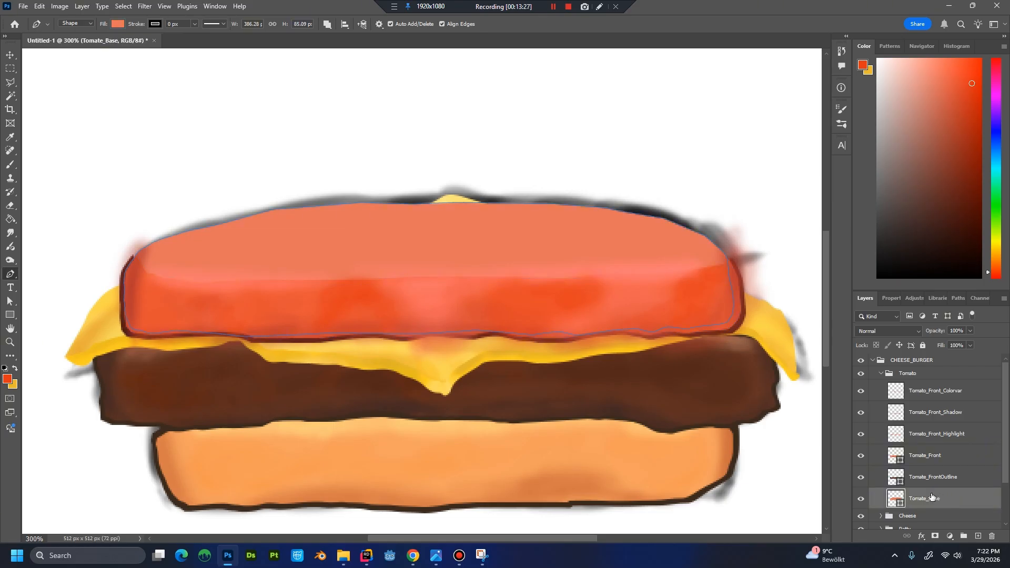
right_click(930, 497)
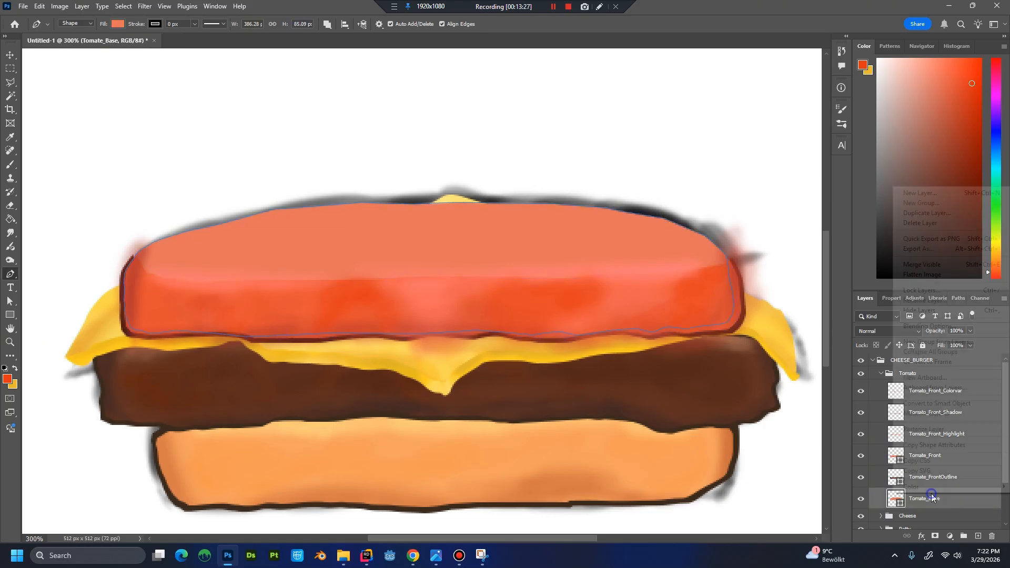
left_click(931, 213)
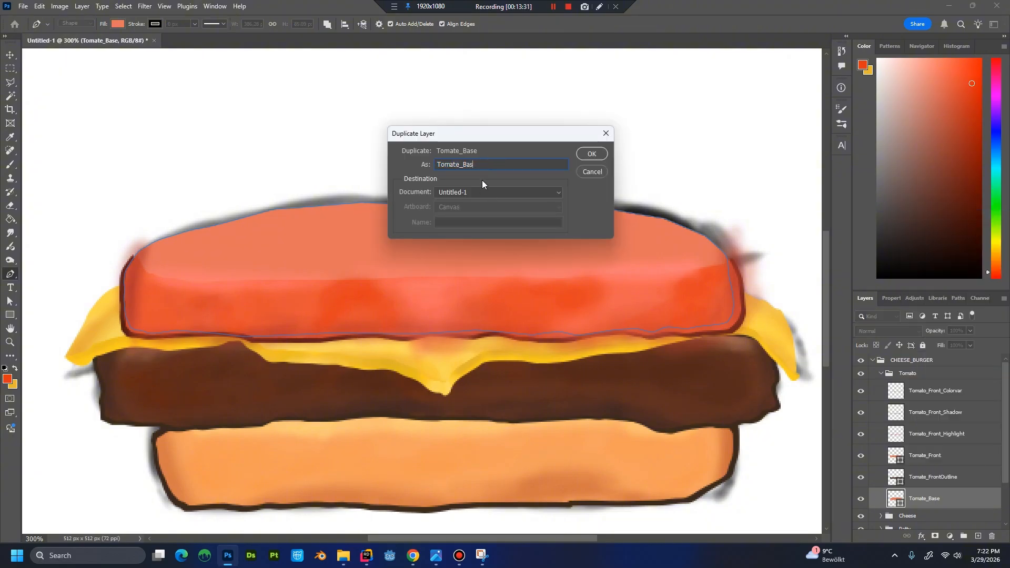
type("Tomate_Top_Outline")
key("Return")
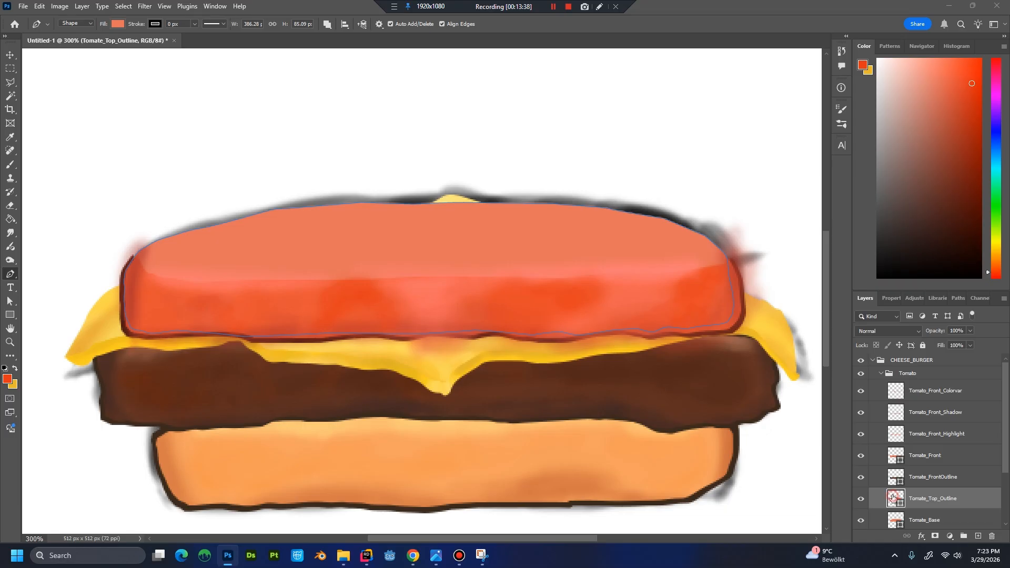
Change the fill of the Tomate_Top_Outline shape to dark brown #441c14.
double_click(893, 497)
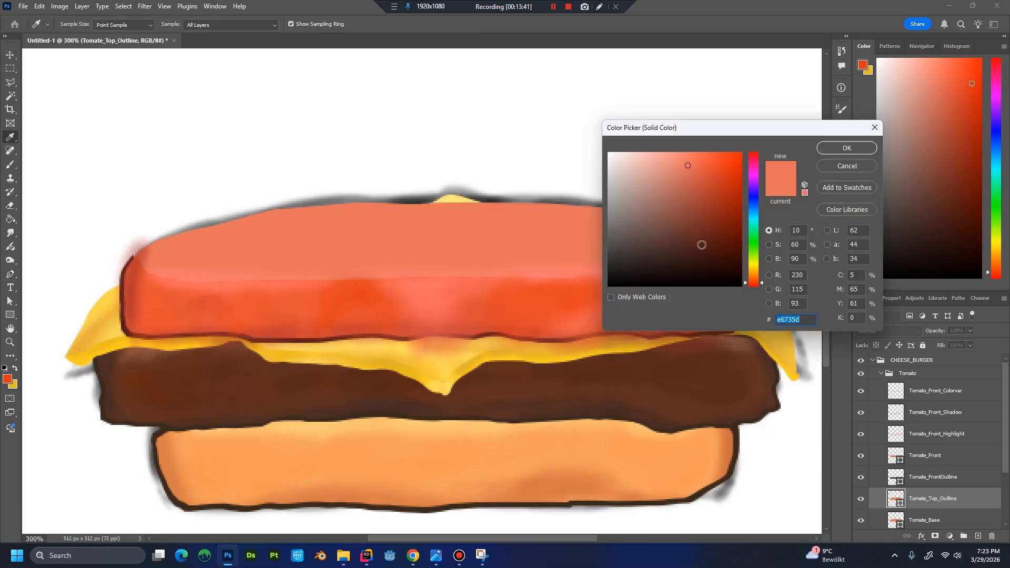
left_click(703, 250)
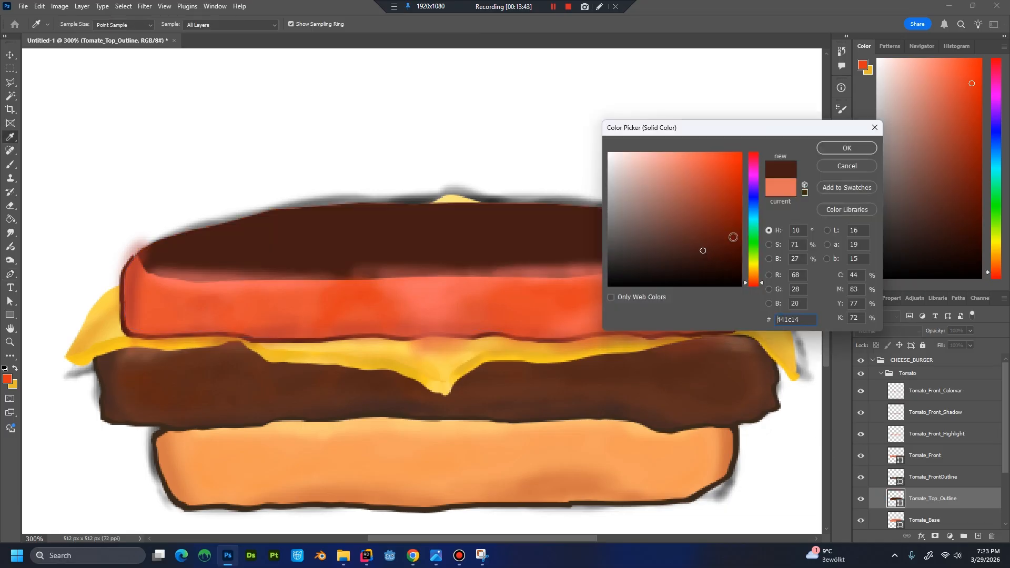
left_click(840, 151)
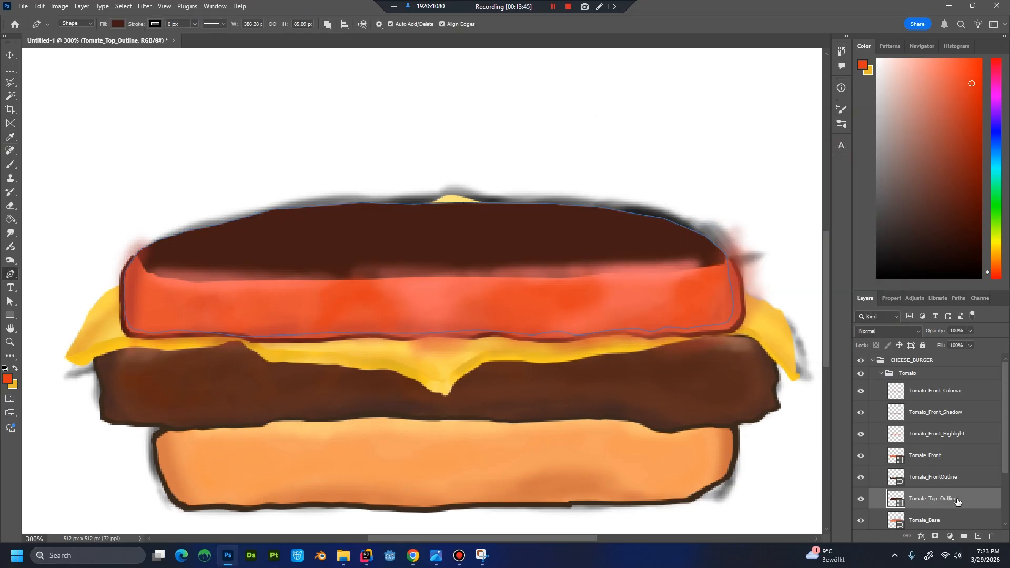
Place Tomate_Top_Outline beneath Tomate_Base and stretch it upward to about 105.8% height as a dark rim above the tomato.
scroll(1004, 476, "down", 3)
left_click_drag(930, 458, 936, 489)
key("ctrl+t")
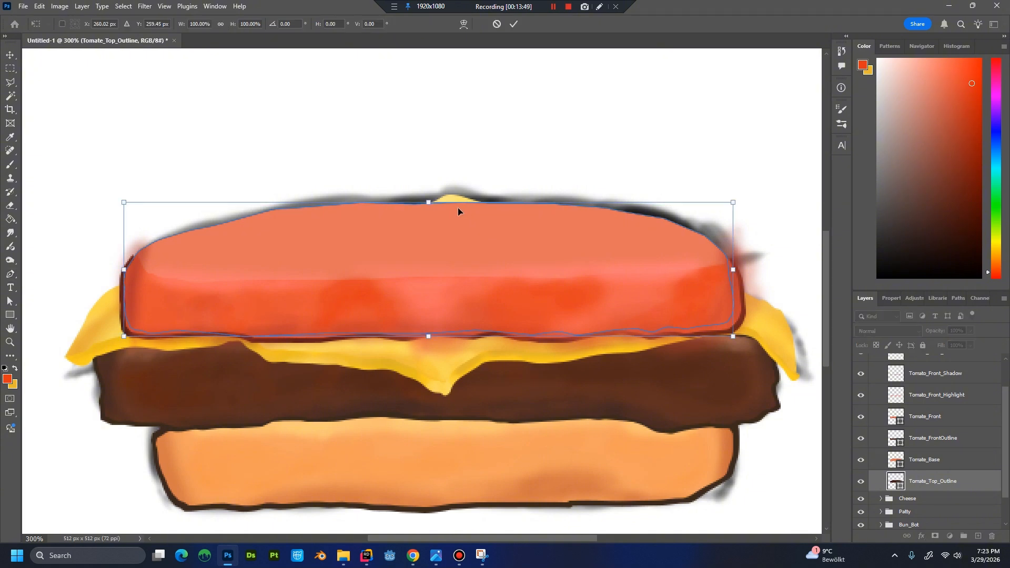
left_click_drag(429, 202, 430, 198)
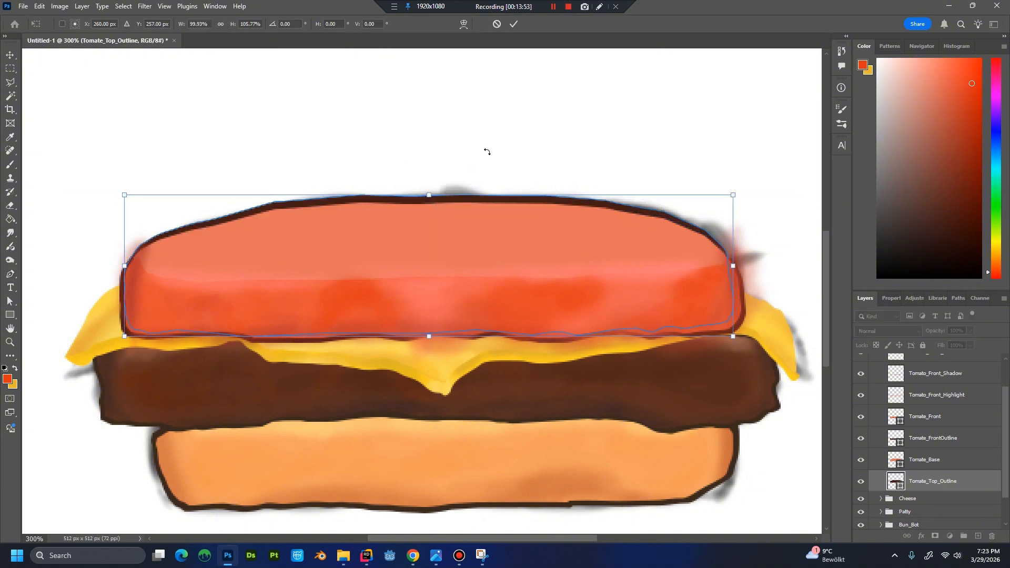
key("Return")
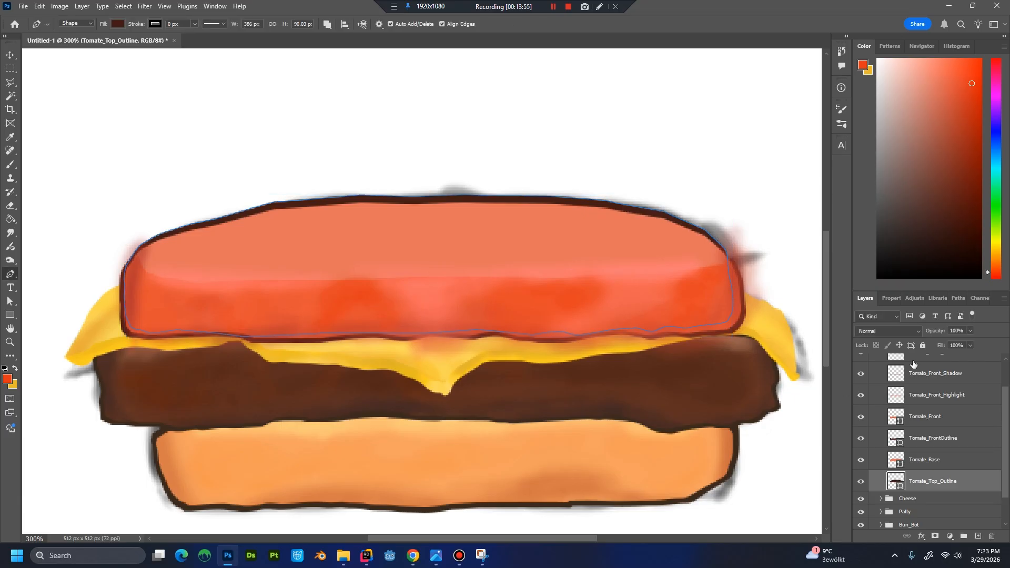
Thin the dark rim above the tomato by lowering the upper edge of Tomate_Top_Outline to about 97.7% height.
left_click(915, 501)
key("ctrl+1")
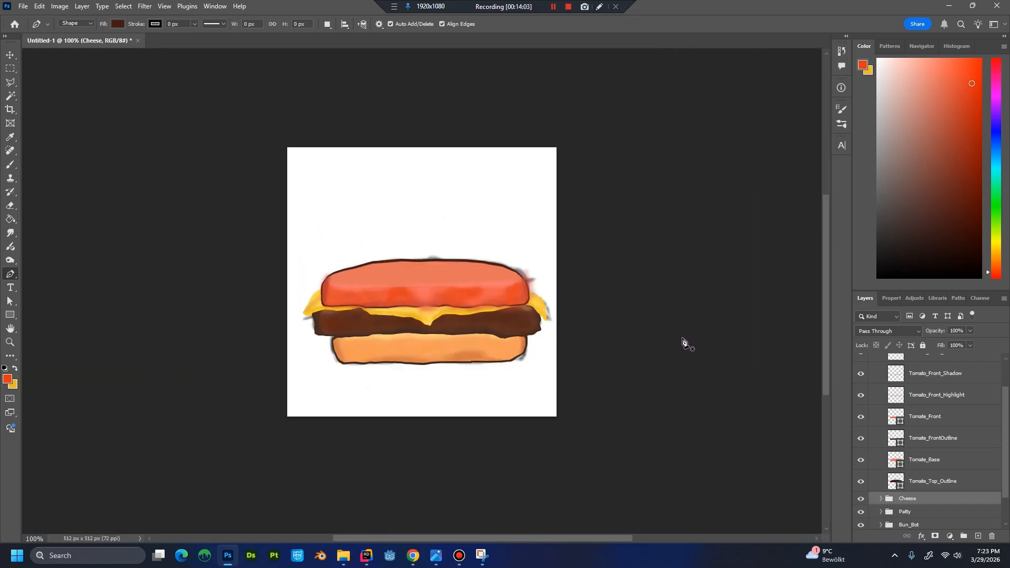
key("ctrl+plus")
key("ctrl+plus")
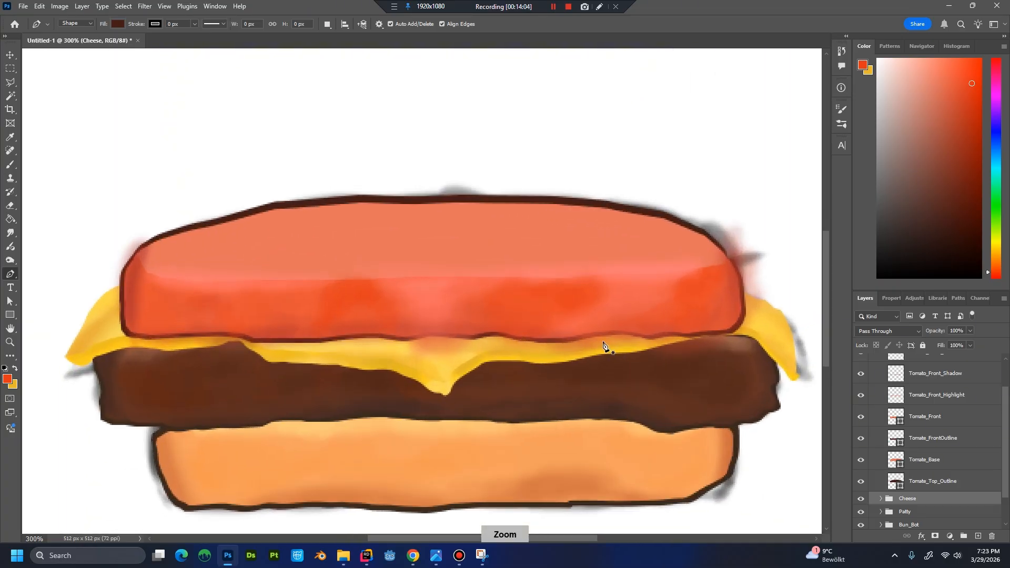
key("ctrl+plus")
key("ctrl+minus")
left_click(933, 486)
key("ctrl+t")
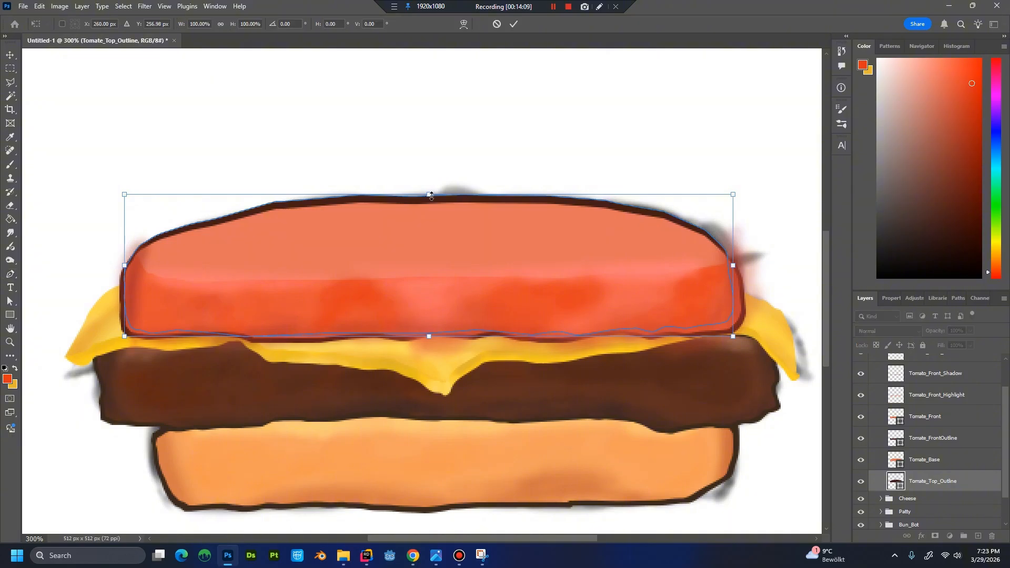
left_click_drag(429, 195, 447, 282)
key("ctrl+plus")
key("ctrl+plus")
key("ctrl+plus")
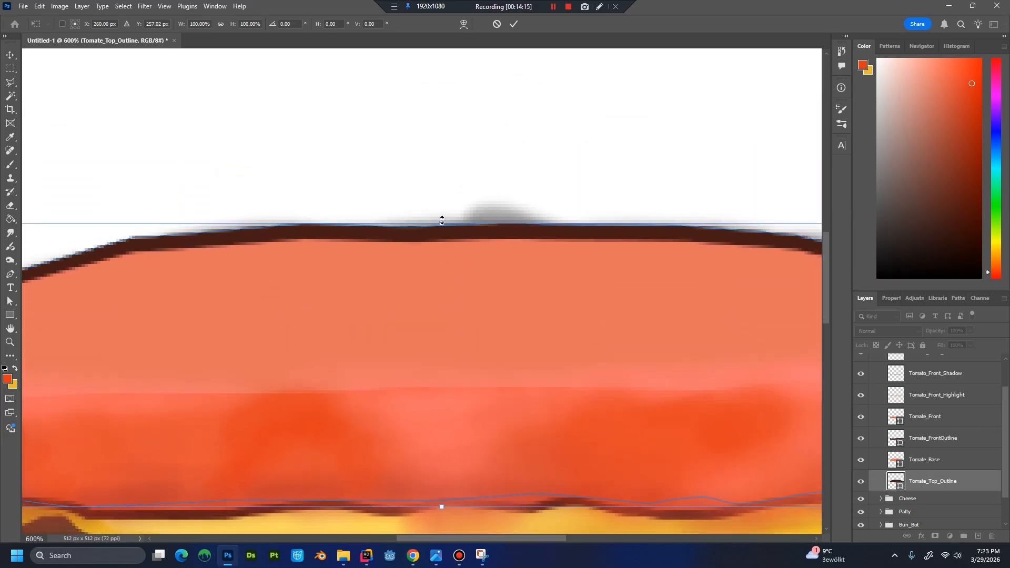
left_click_drag(441, 224, 441, 227)
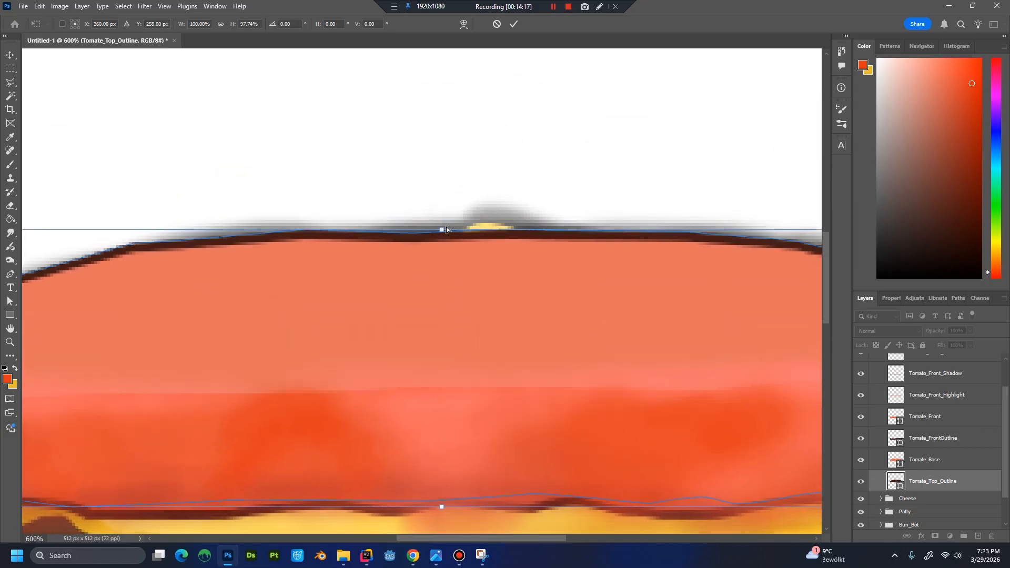
key("ctrl+minus")
key("ctrl+minus")
key("ctrl+minus")
key("ctrl+minus")
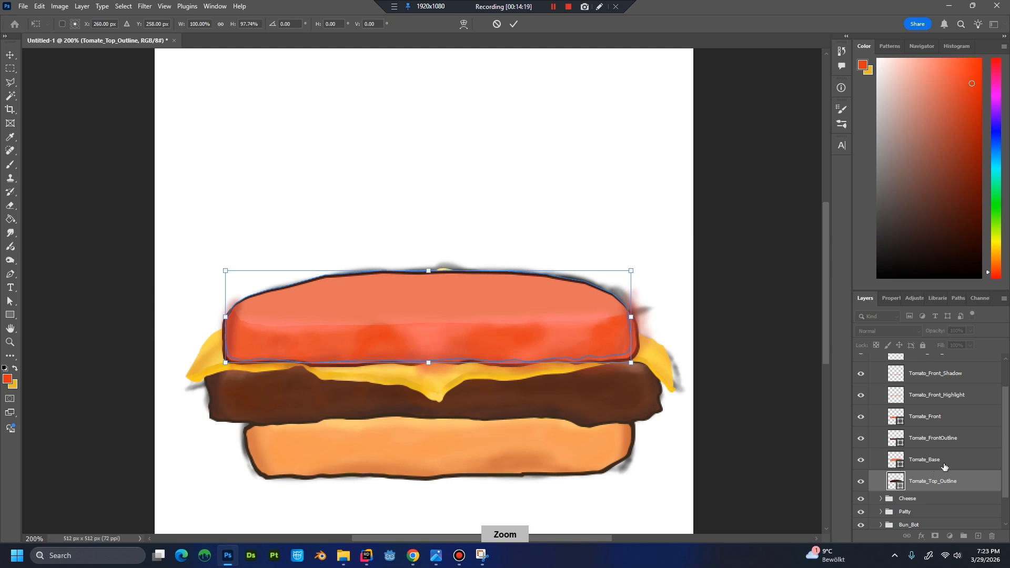
left_click(943, 466)
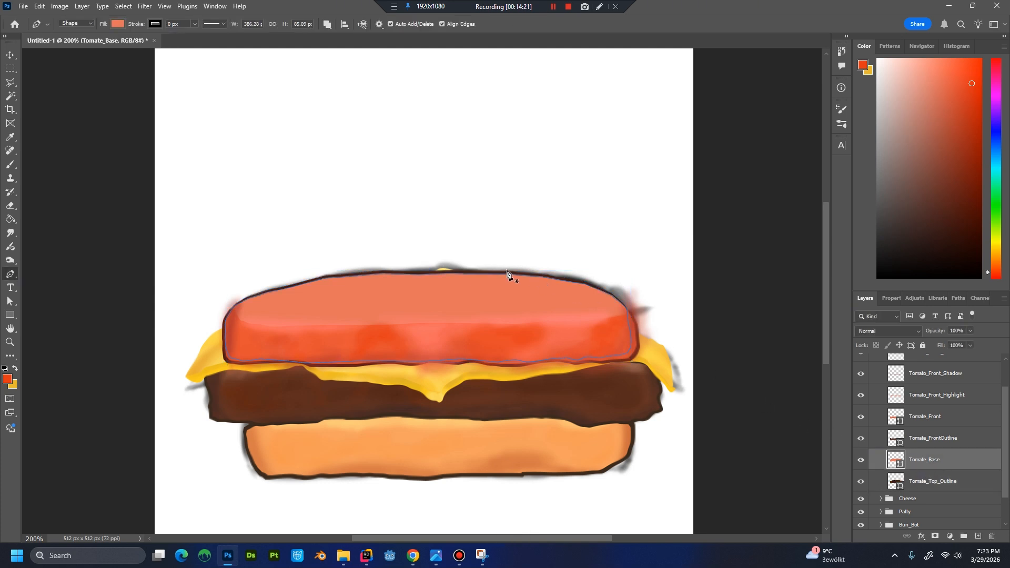
Compare the artwork with and without the Tomato_Front_Colorvar layer.
left_click(1006, 378)
left_click(958, 395)
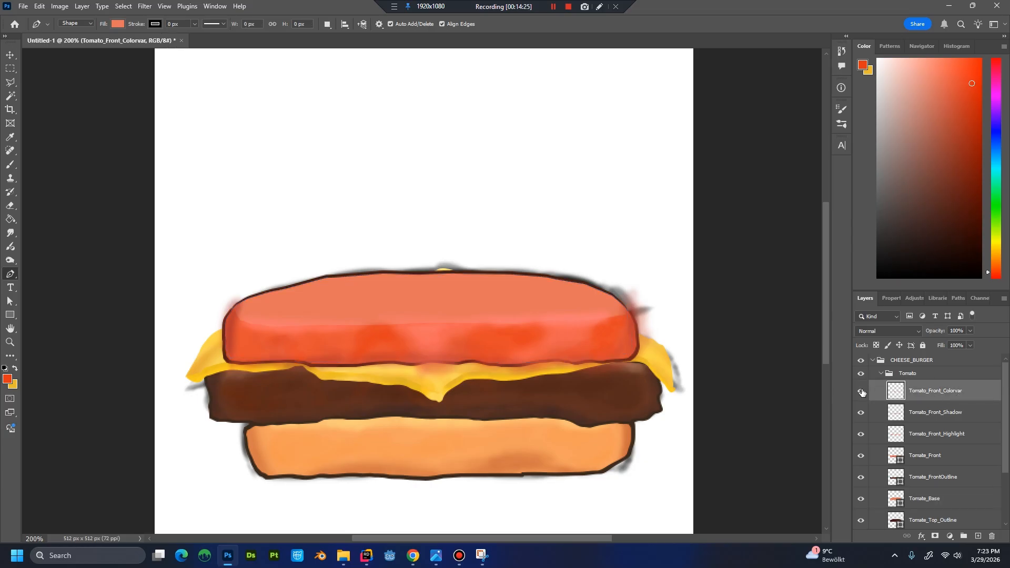
left_click(860, 391)
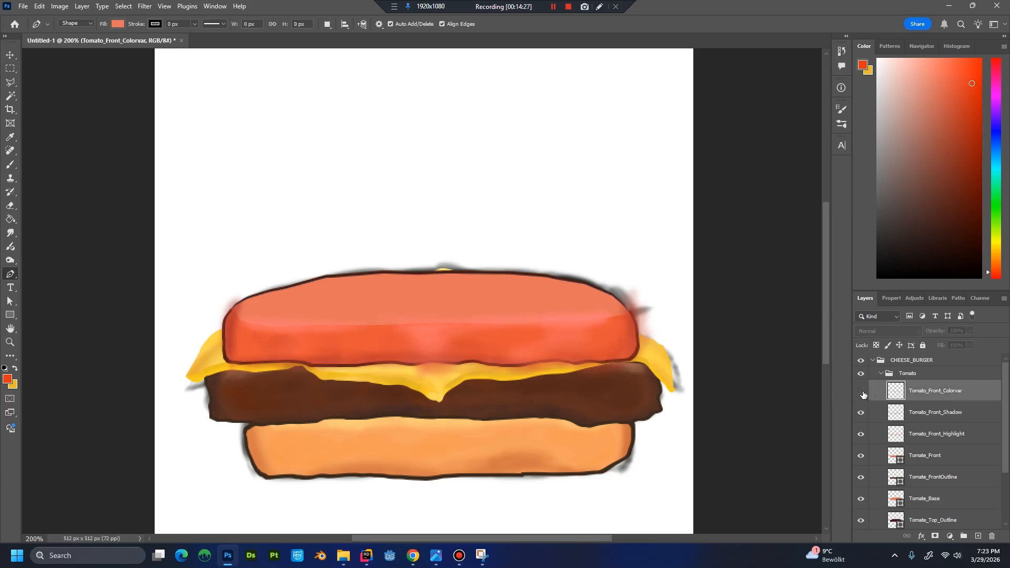
left_click(861, 392)
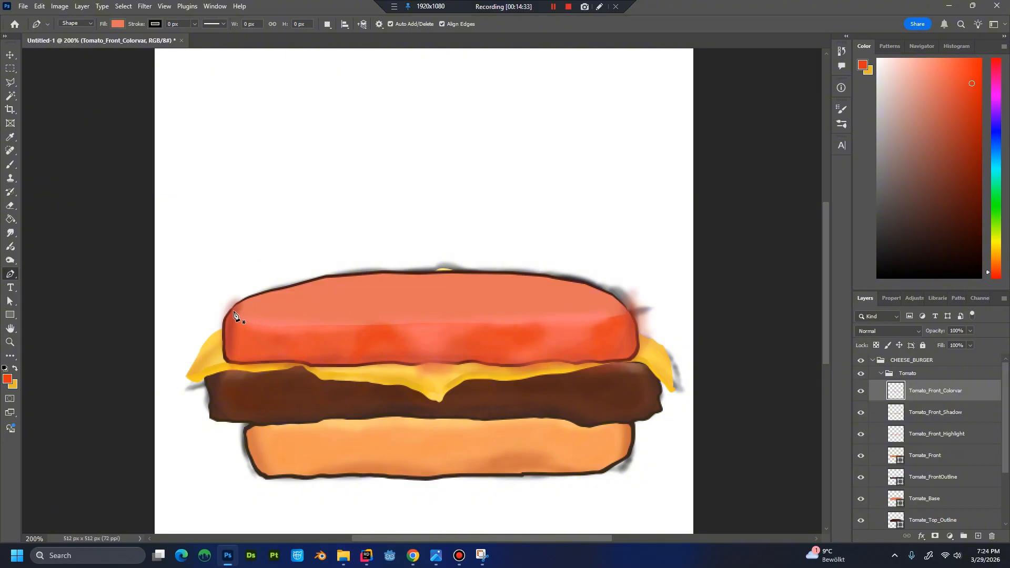
Choose the Hard Round Pressure Size brush and set the painting colour to dark brown #33120c.
key("b")
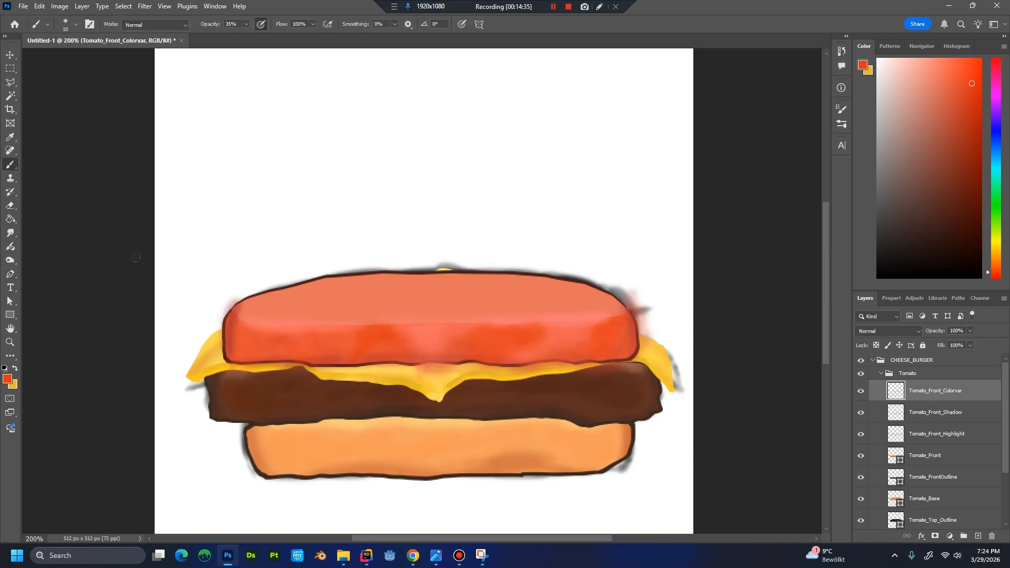
left_click(76, 25)
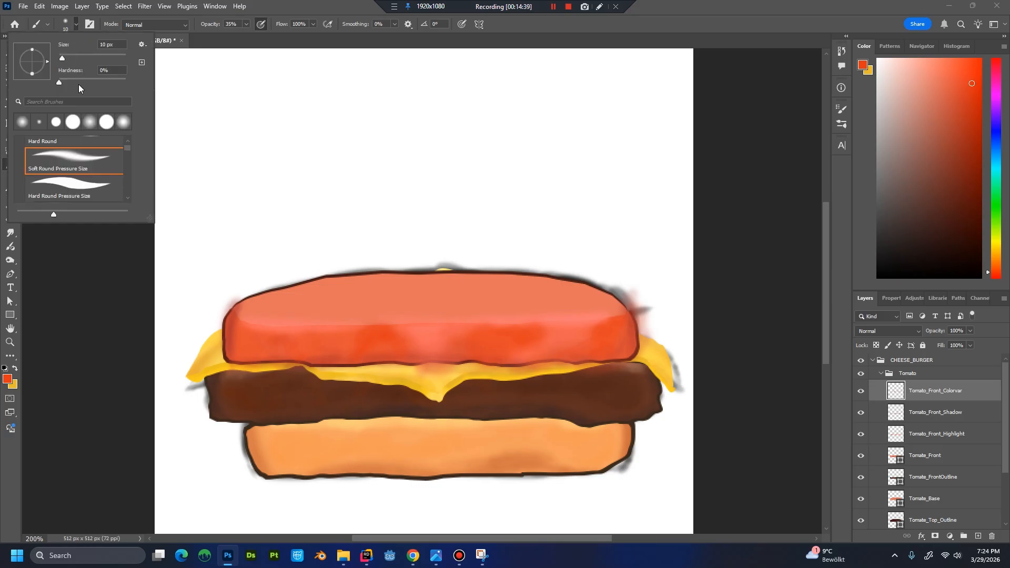
left_click(82, 197)
left_click(93, 279)
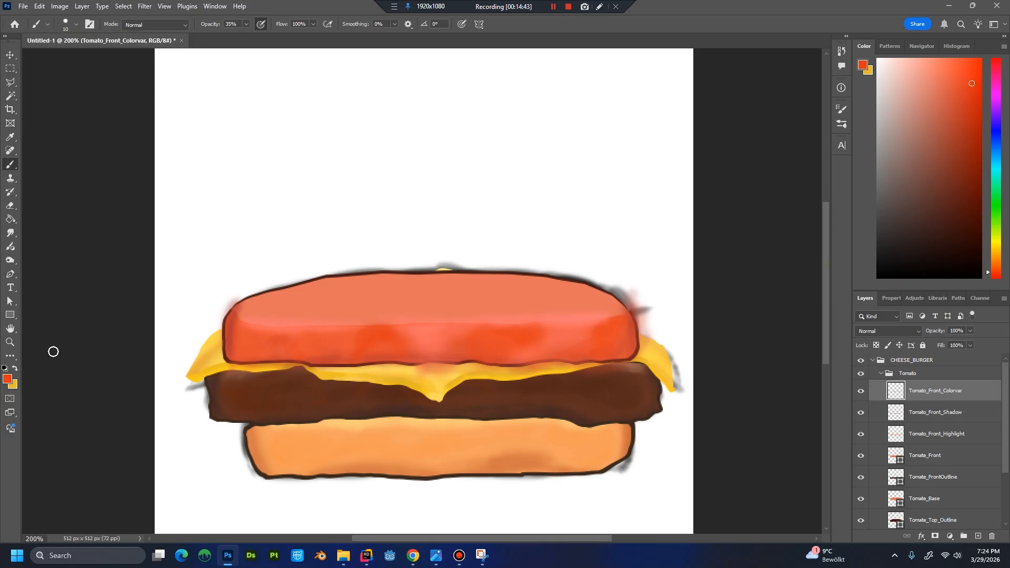
left_click(7, 378)
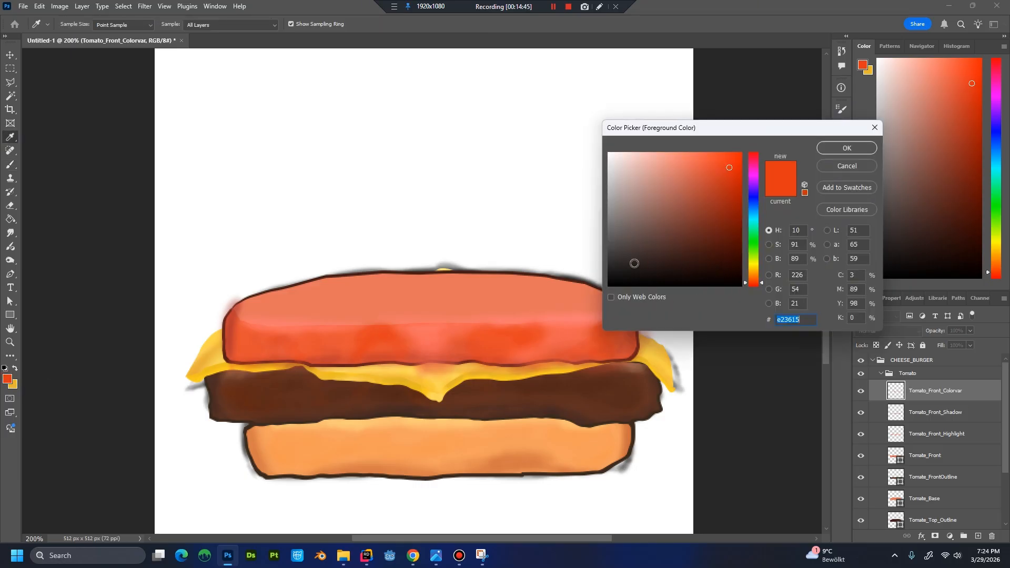
left_click(710, 260)
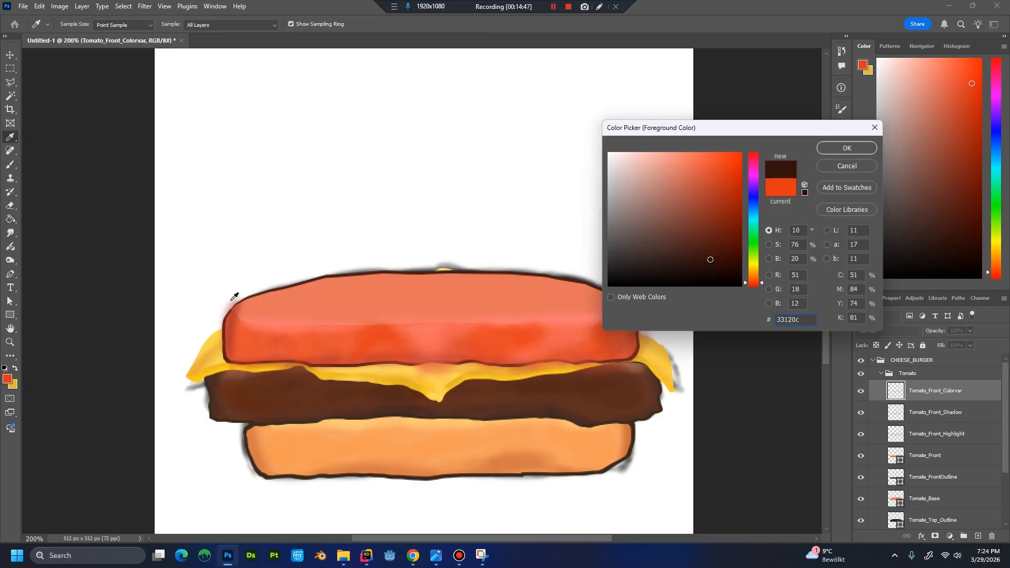
left_click(841, 148)
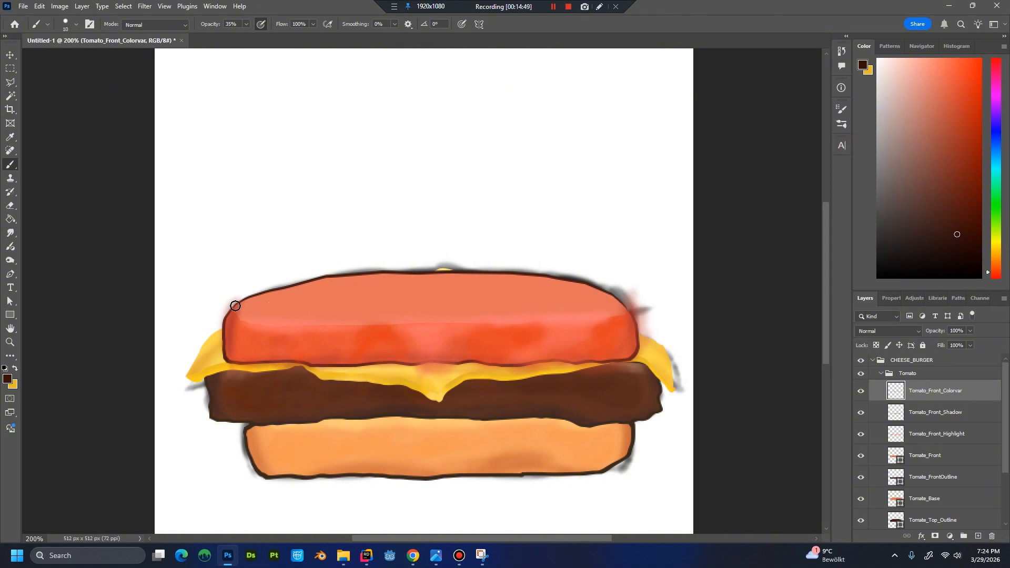
Reduce the brush size to 8 px and undo the last trial brush strokes.
key("bracketleft")
key("bracketleft")
key("ctrl+z")
key("ctrl+z")
left_click_drag(1002, 426, 1001, 457)
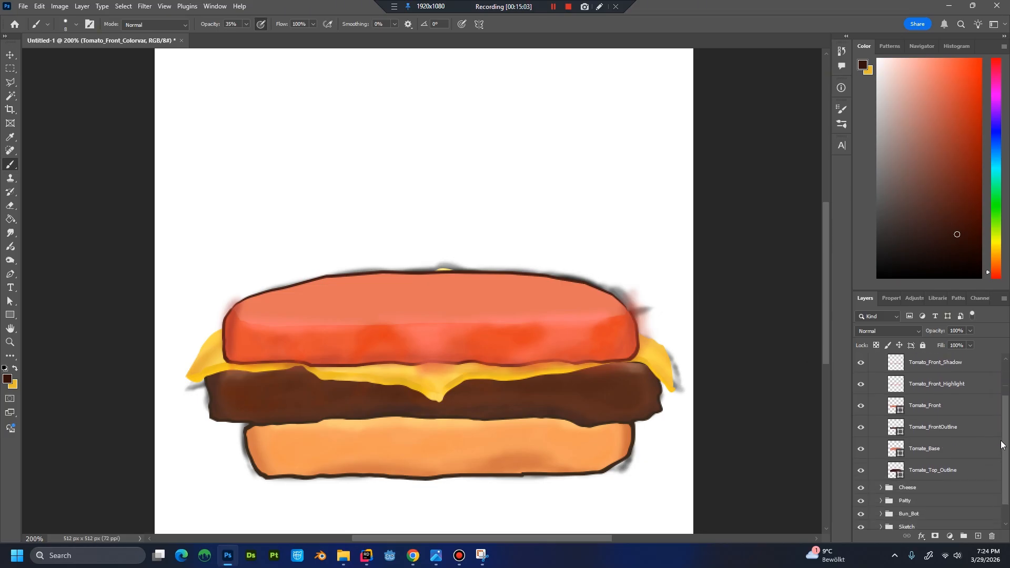
left_click(876, 345)
left_click(936, 376)
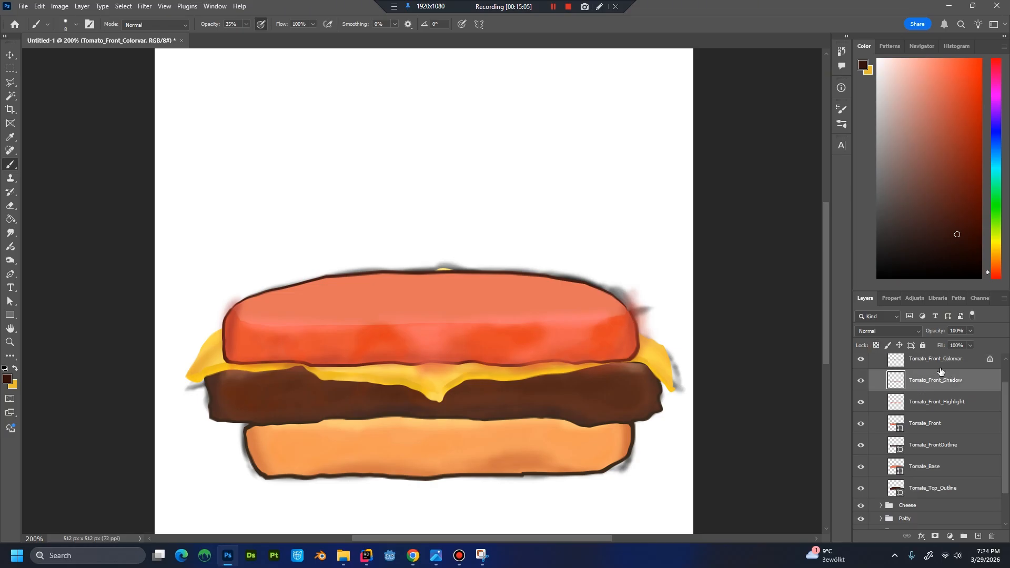
left_click(918, 362)
left_click(876, 345)
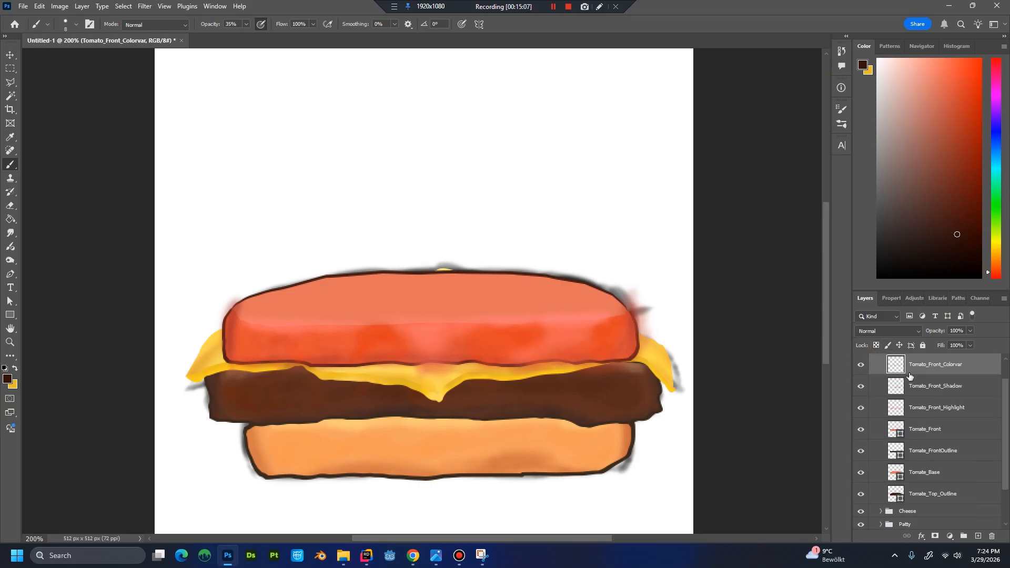
Compare the artwork with and without the Tomate_Base and Tomate_Front shapes to identify which parts they cover.
left_click_drag(1005, 428, 1003, 450)
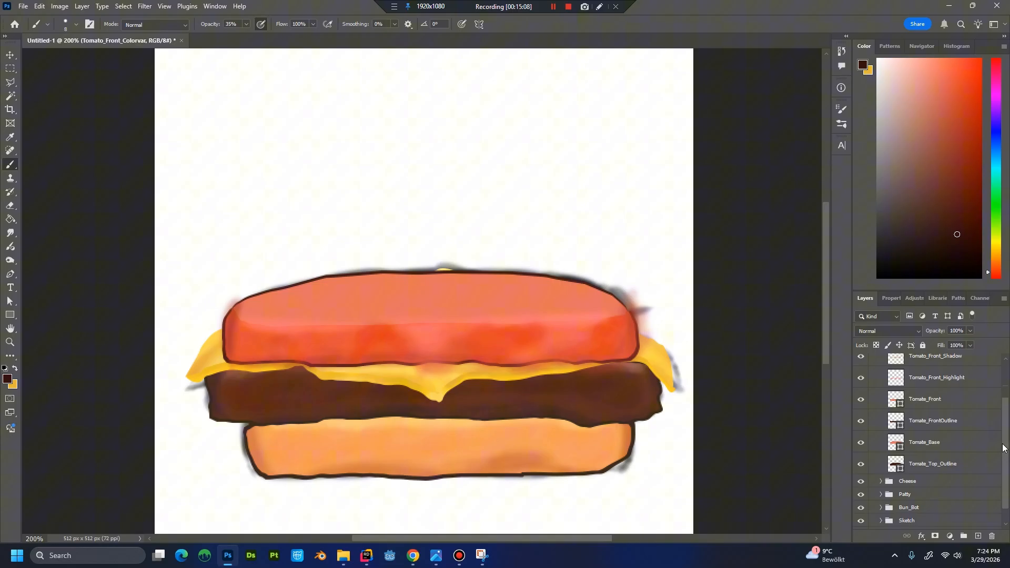
left_click(928, 421)
left_click(924, 443)
left_click(861, 443)
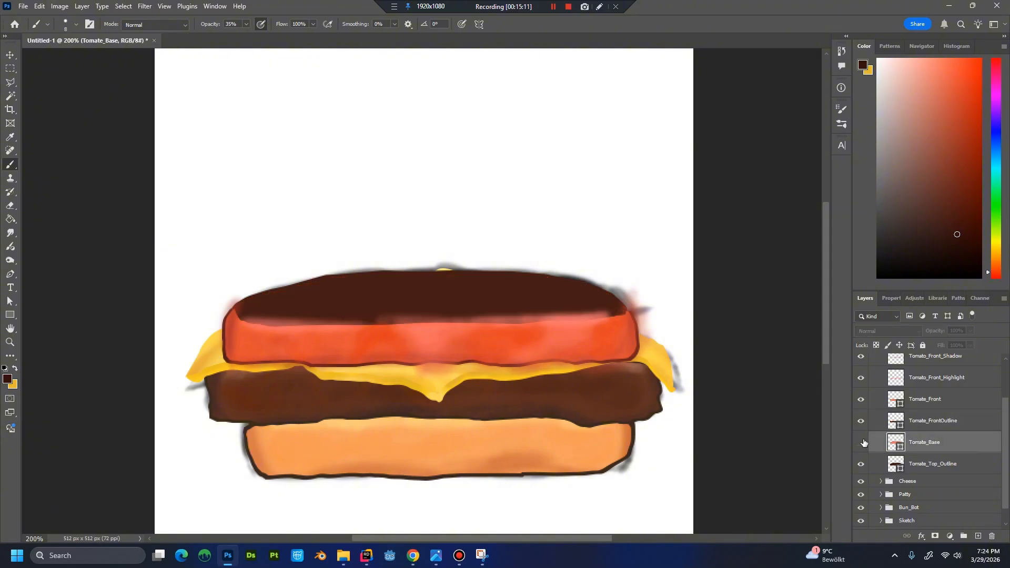
left_click(861, 442)
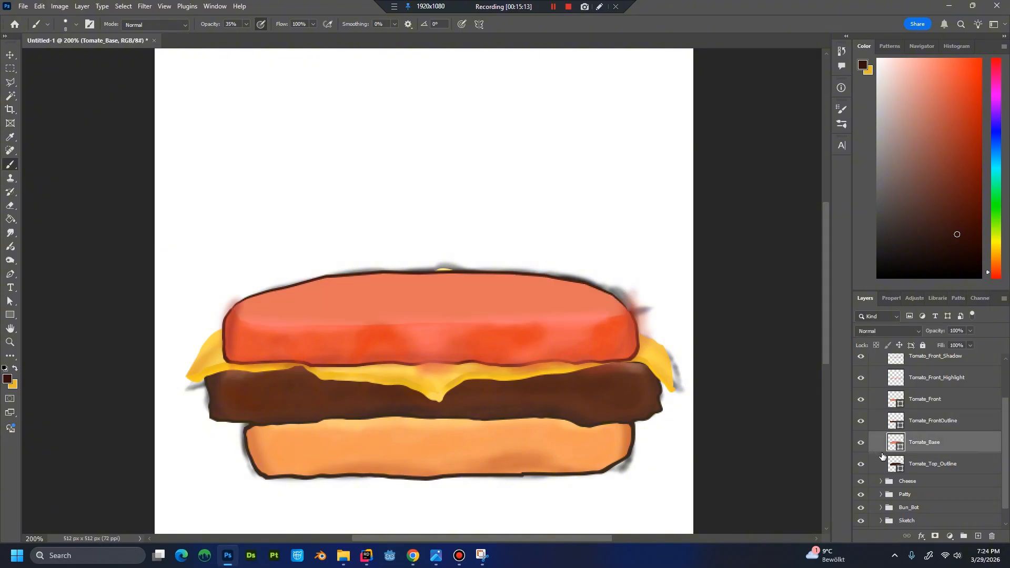
left_click(862, 400)
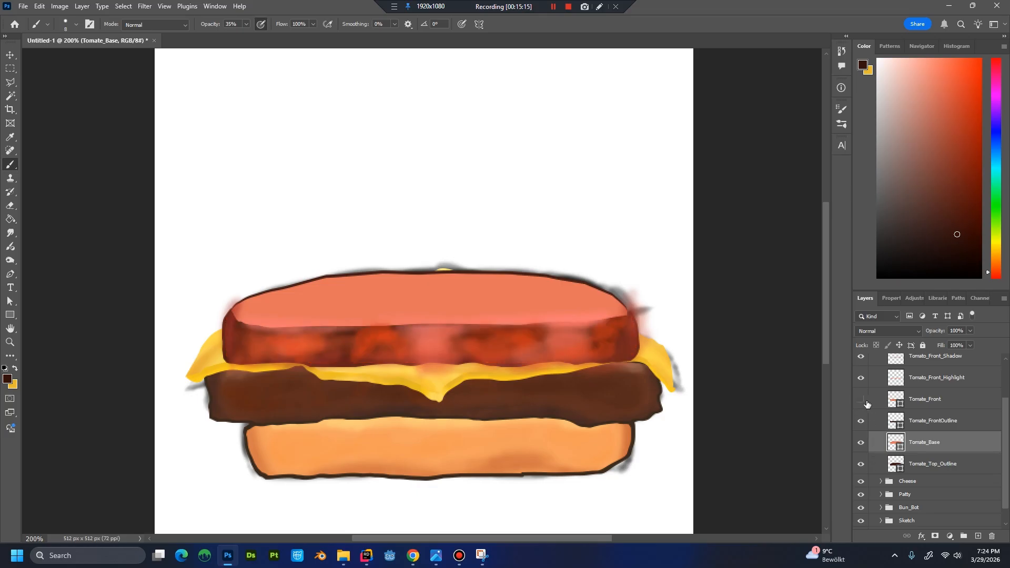
left_click(863, 401)
Create a new layer named Tomato_Front_OutlinePaint above Tomate_Front and clip it to that shape.
left_click(928, 403)
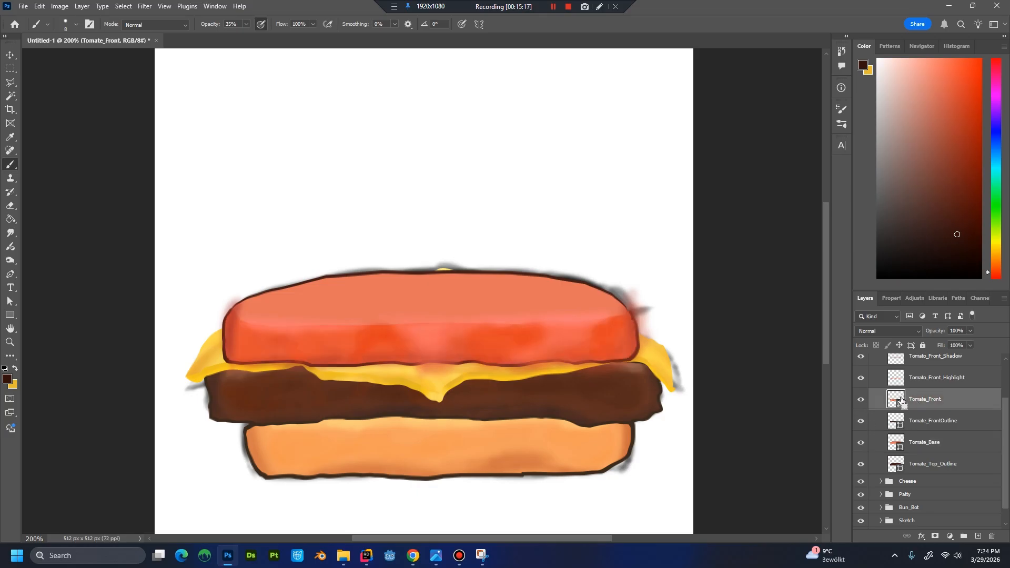
key("ctrl+shift+n")
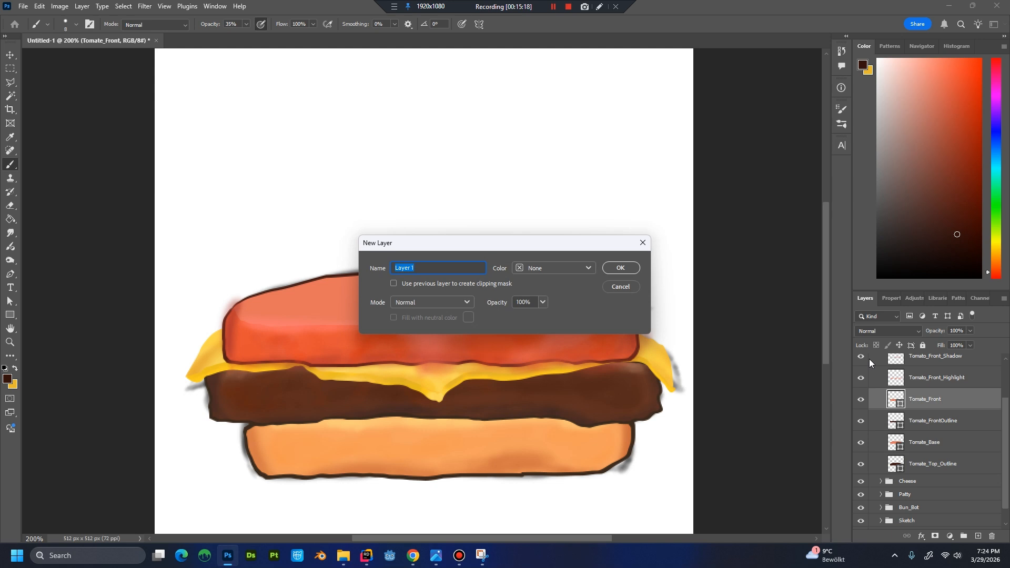
type("O")
type("omato_Fro")
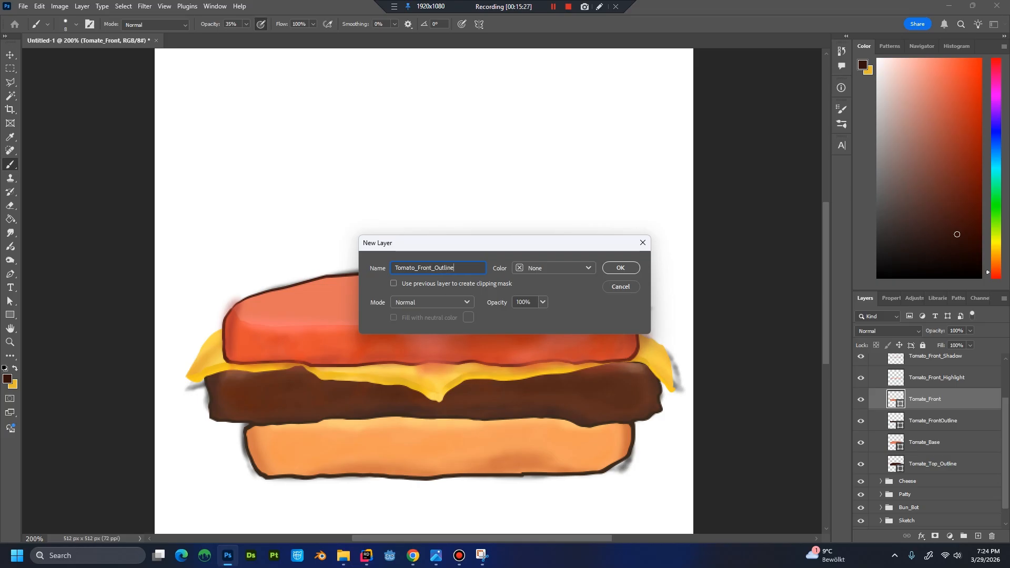
key("ctrl+a")
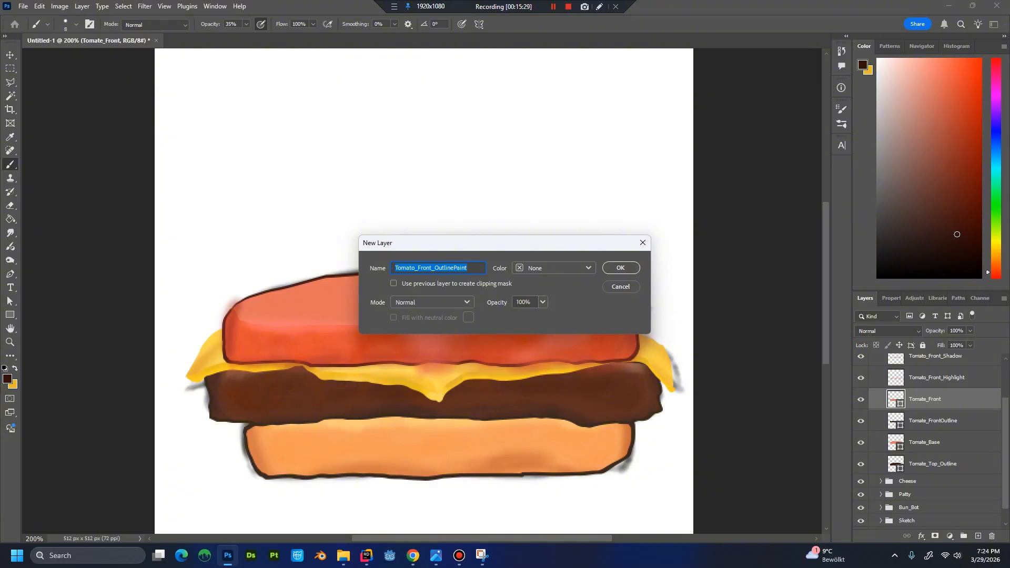
key("Return")
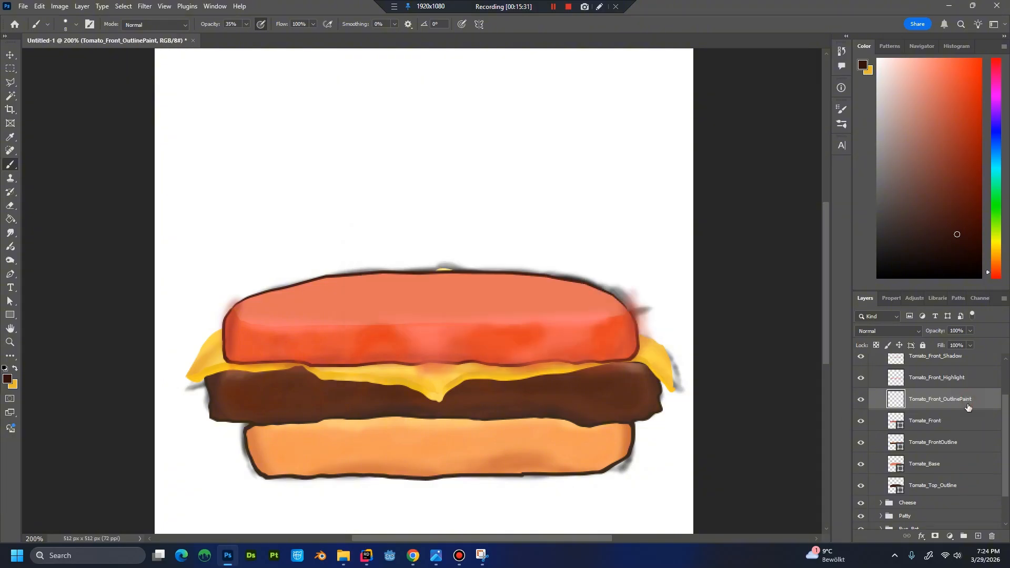
left_click(943, 411, "alt")
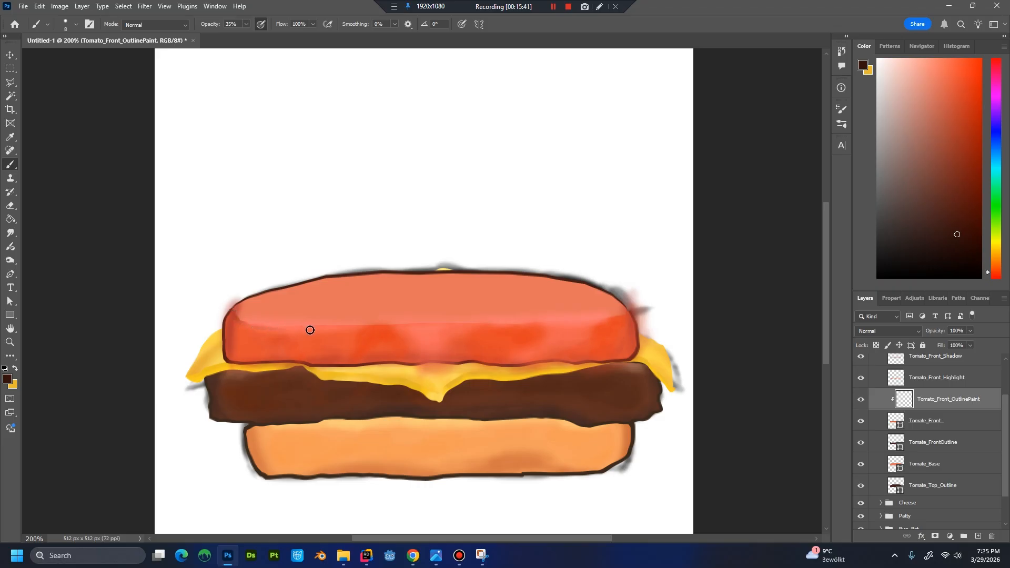
Paint a dark line along the tomato front's upper edge and clip Tomato_Front_Highlight to the Tomate_Front shape.
mouse_move(323, 329)
left_mouse_down()
mouse_move(644, 312)
mouse_move(608, 319)
mouse_move(630, 316)
left_mouse_up()
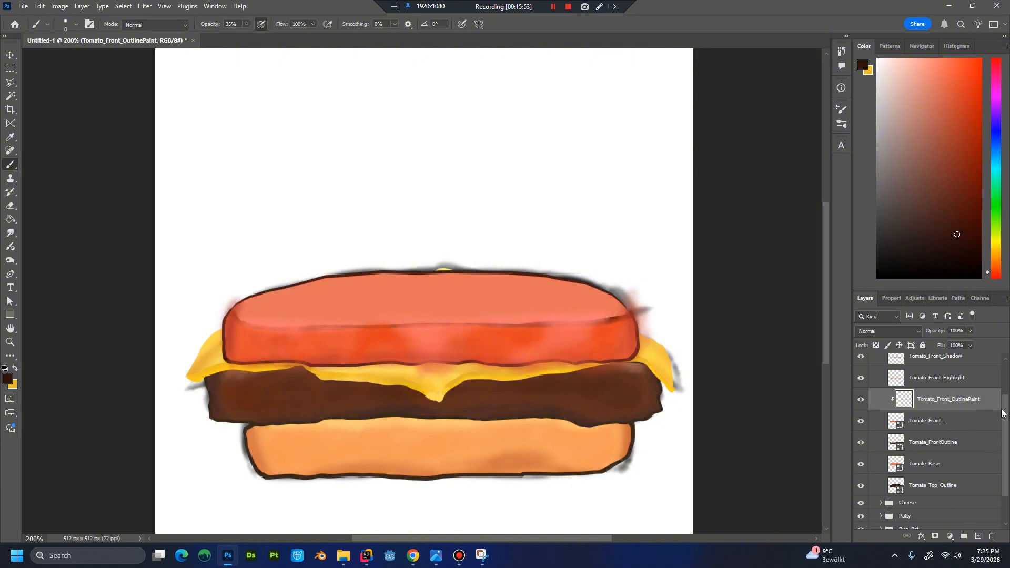
left_click_drag(1002, 430, 1003, 419)
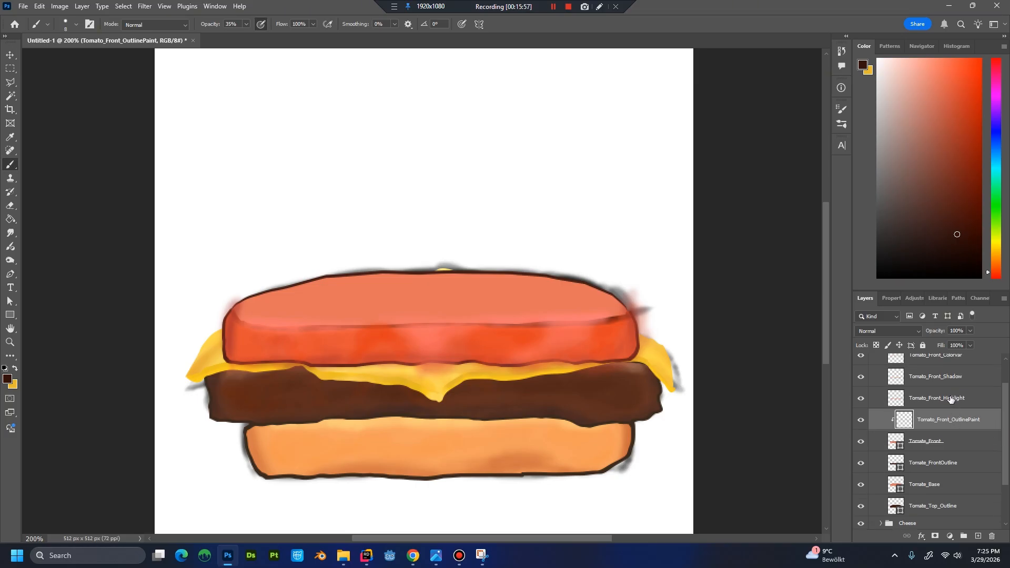
left_click_drag(950, 398, 946, 425)
left_click_drag(949, 404, 951, 403)
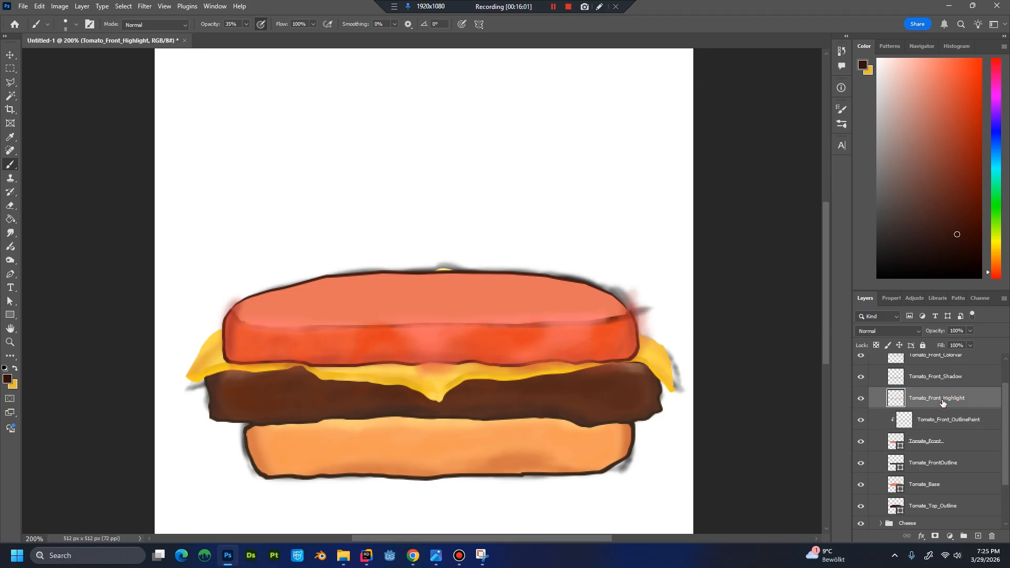
left_click(952, 409, "alt")
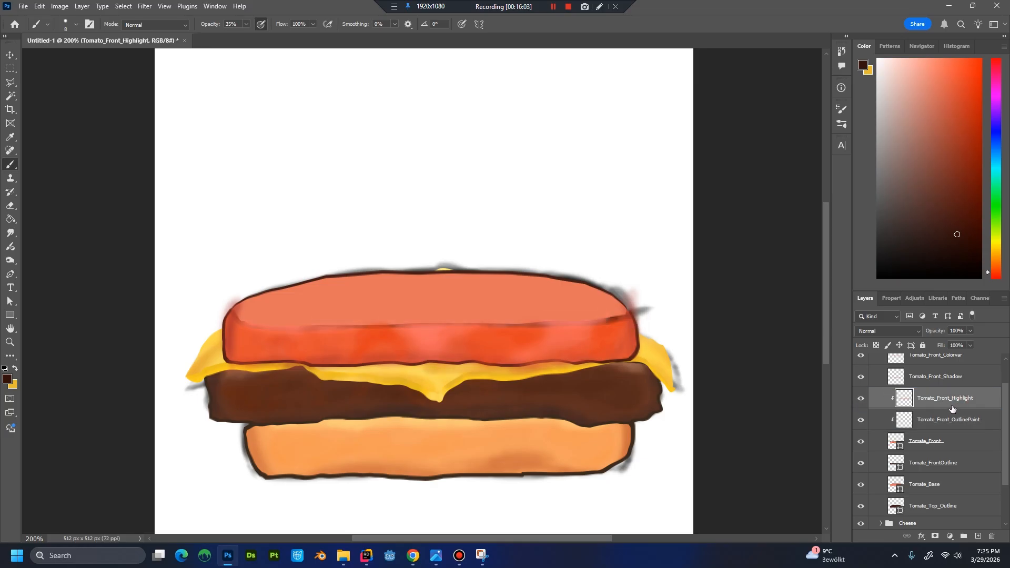
left_click(952, 411, "alt")
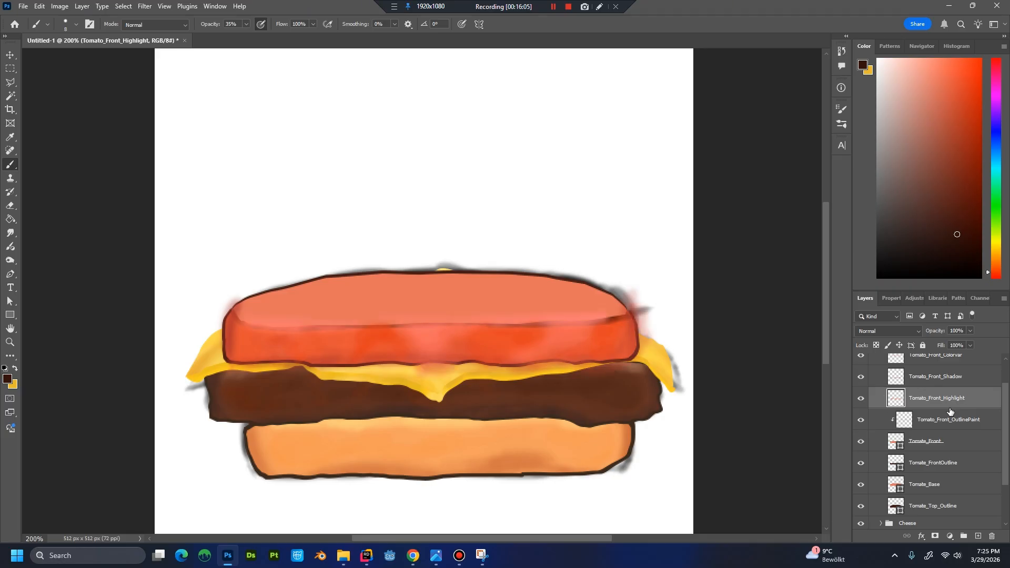
left_click(951, 408, "alt")
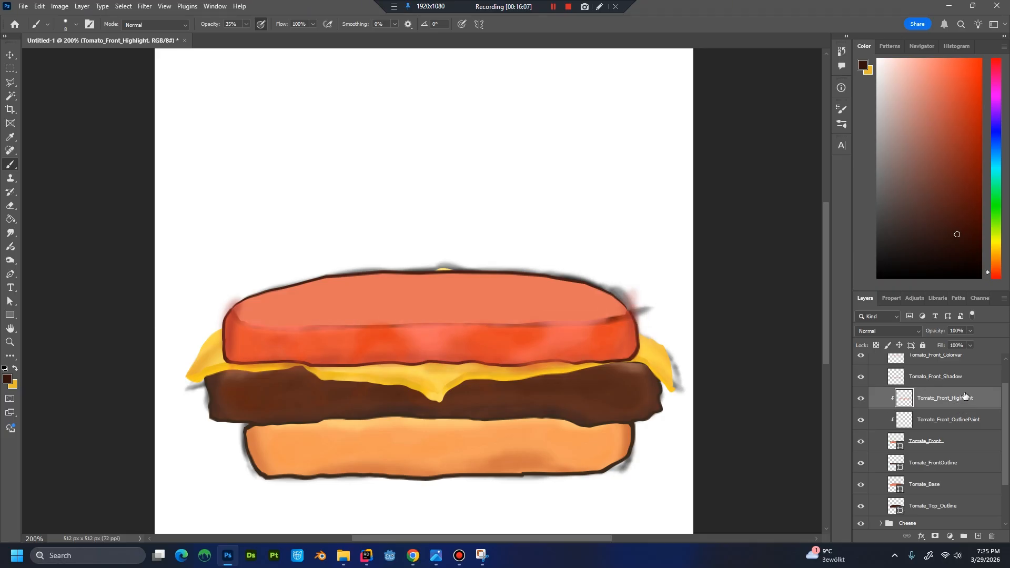
Clip the Tomato_Front_Shadow and Tomato_Front_Colorvar layers to the Tomate_Front shape.
left_click(961, 387, "alt")
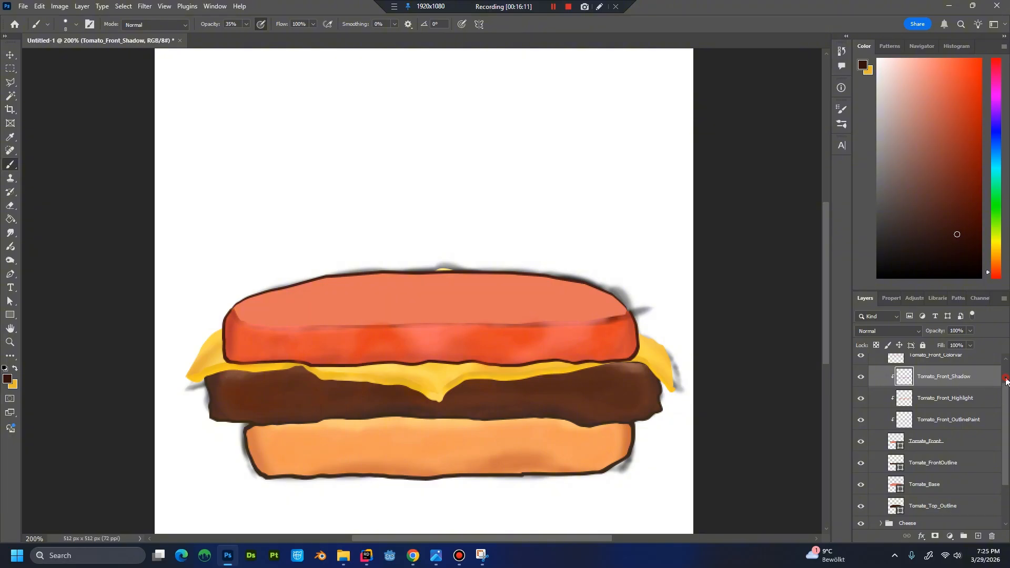
scroll(1006, 378, "up", 2)
left_click(965, 391)
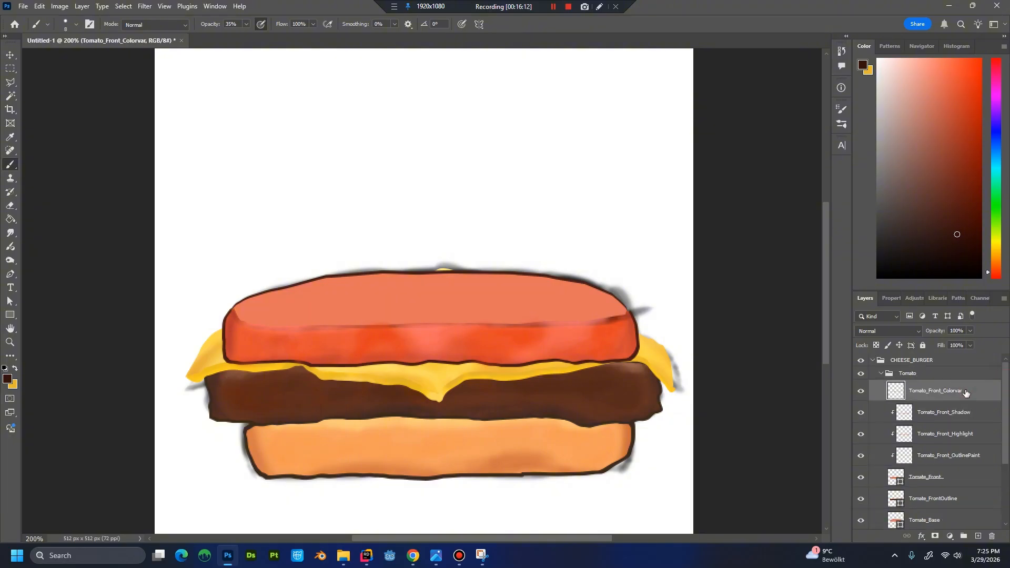
key("ctrl+alt+g")
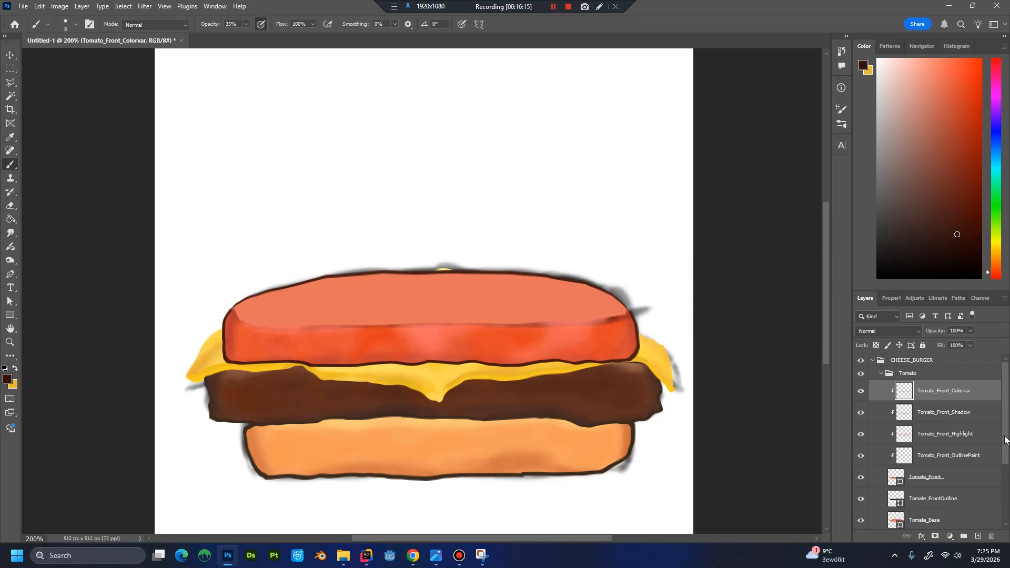
Move the Tomato_Front_OutlinePaint layer above Tomato_Front_Colorvar within the clipped layers.
scroll(974, 428, "down", 2)
left_click(974, 428)
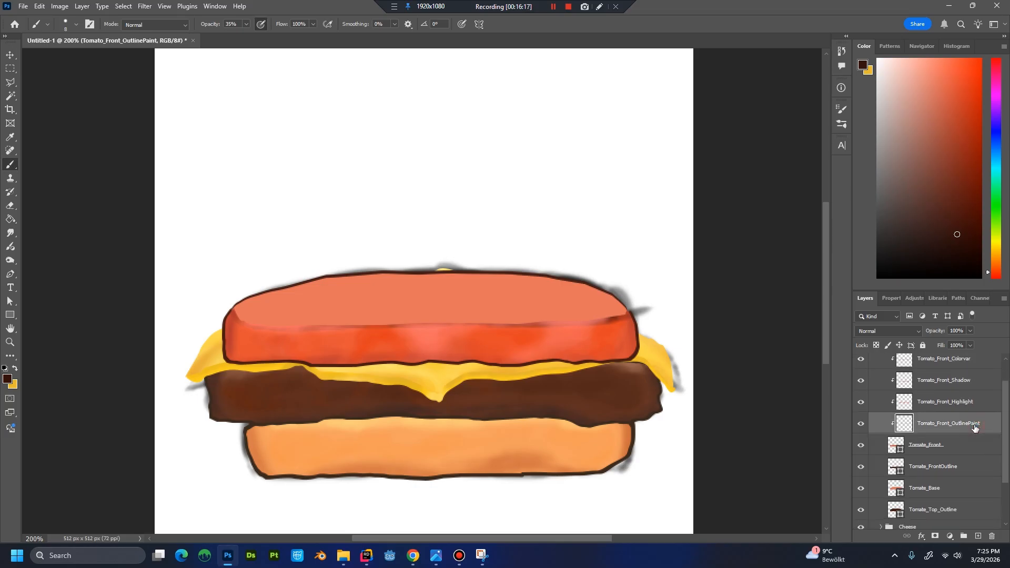
scroll(1003, 426, "up", 2)
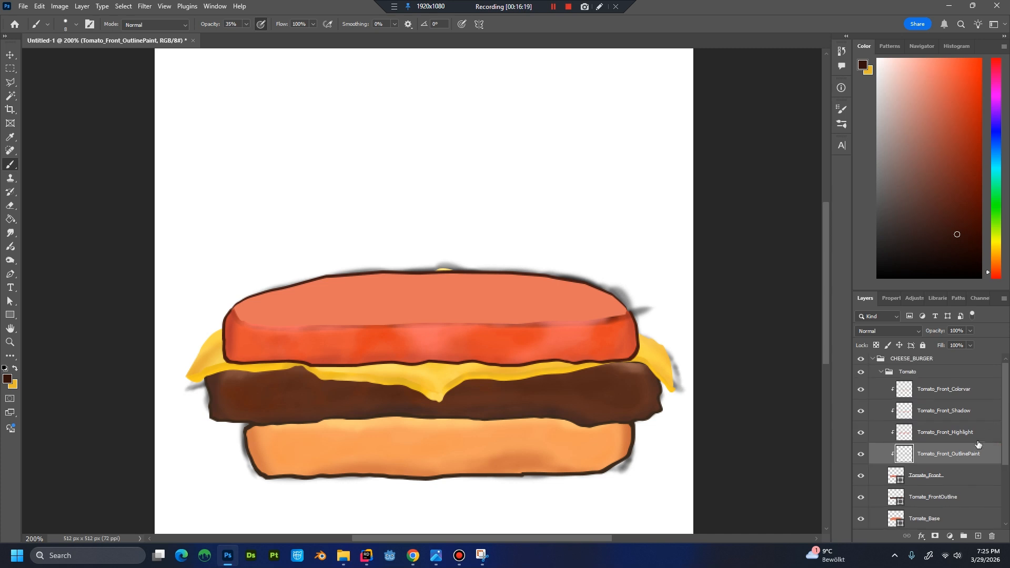
left_click_drag(968, 450, 966, 384)
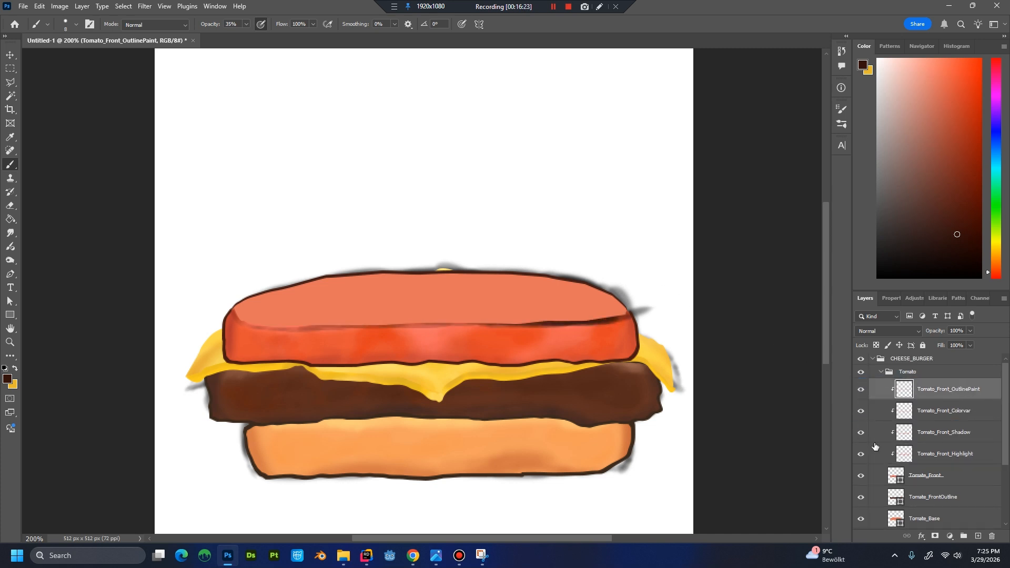
Compare the artwork with and without the Tomato_Front_OutlinePaint layer and the Sketch group.
left_click_drag(1002, 461, 995, 503)
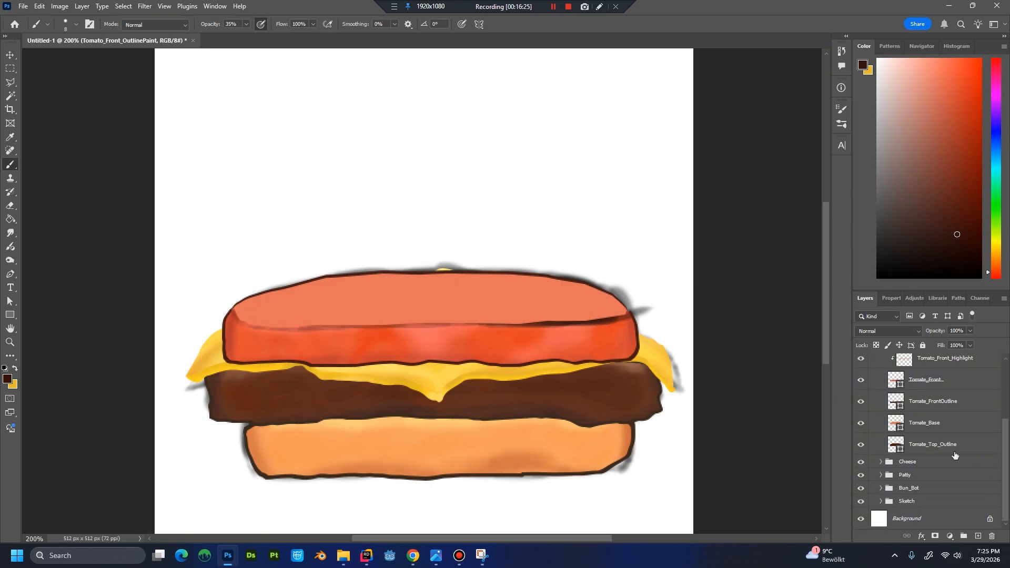
left_click(1008, 407)
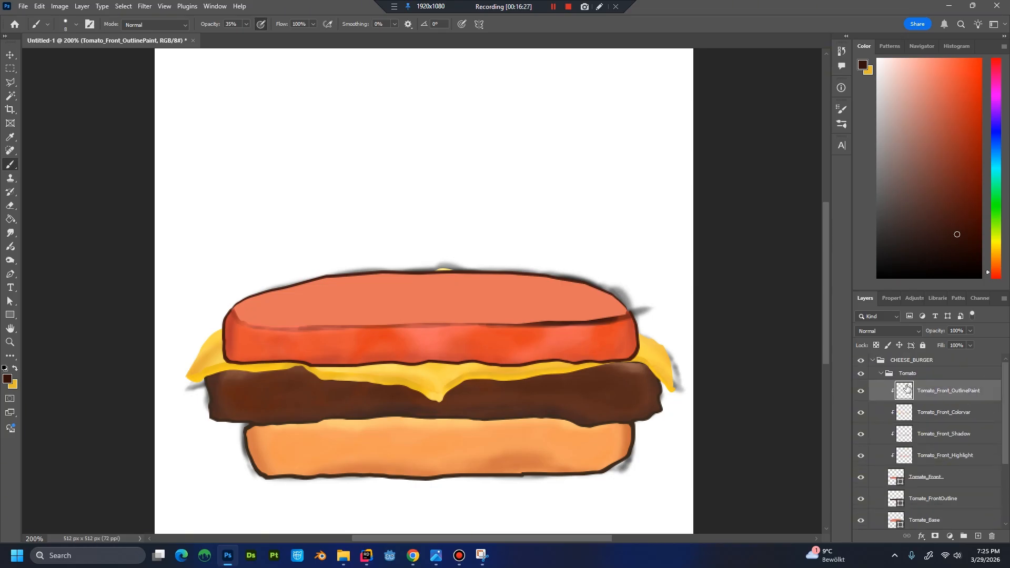
left_click(860, 391)
left_click(860, 392)
scroll(997, 416, "down", 3)
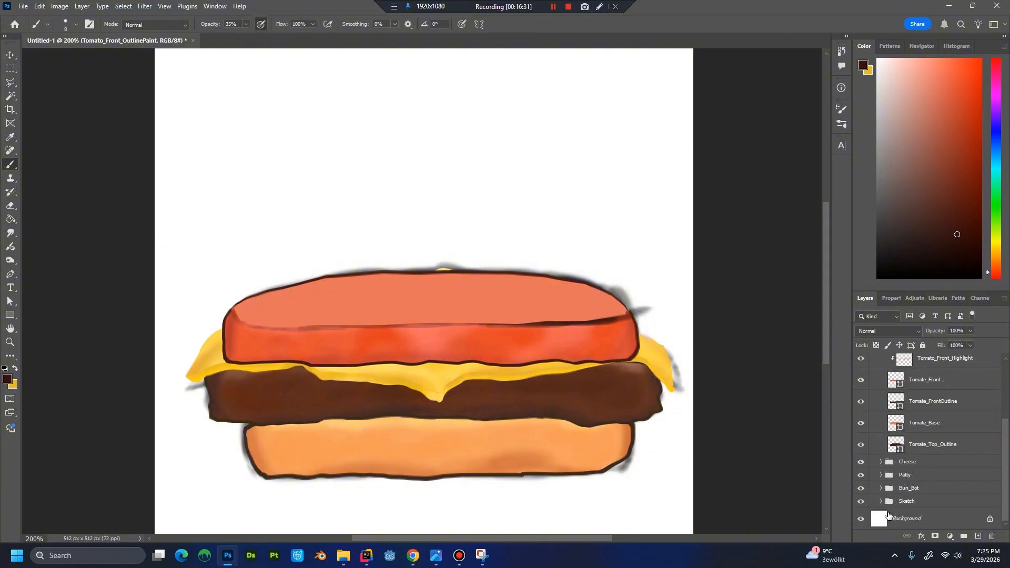
left_click(860, 501)
left_click(861, 501)
left_click_drag(1005, 447, 1005, 391)
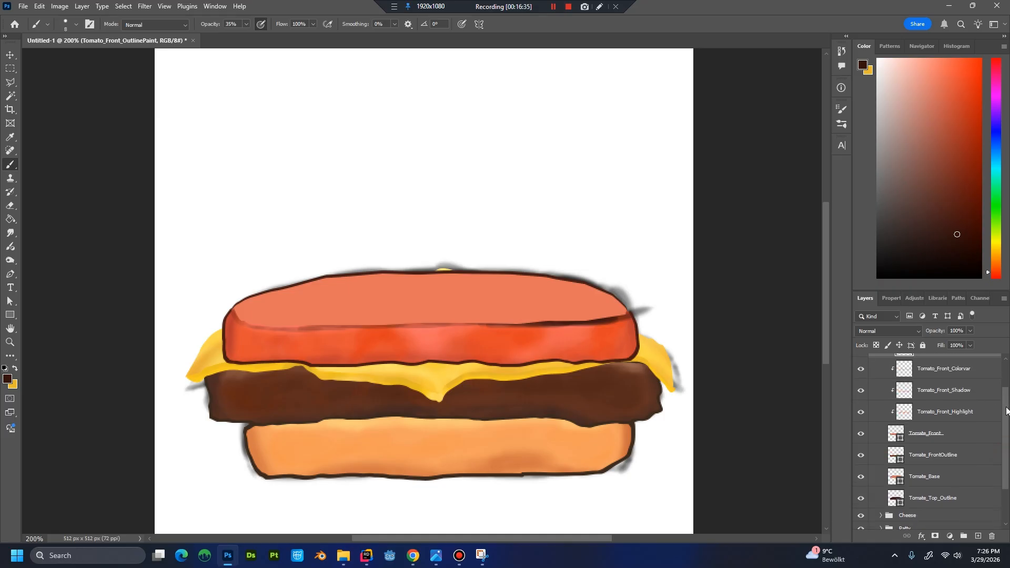
scroll(1003, 383, "up", 2)
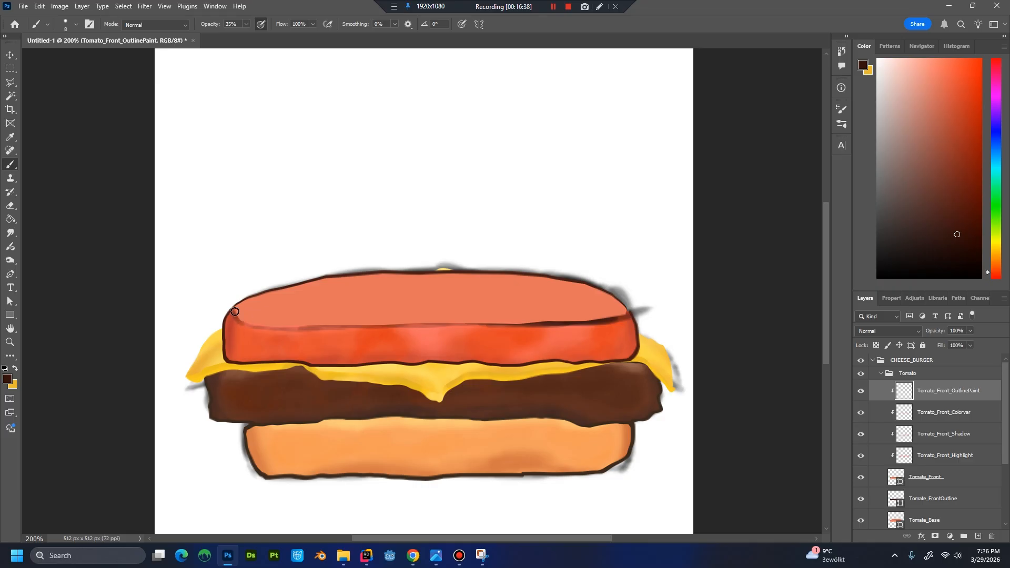
Paint and darken the brown outline along the tomato front's whole upper edge on Tomato_Front_OutlinePaint.
mouse_move(235, 312)
left_mouse_down()
mouse_move(281, 327)
mouse_move(245, 322)
mouse_move(255, 322)
mouse_move(232, 304)
mouse_move(250, 323)
mouse_move(315, 328)
mouse_move(637, 309)
left_mouse_up()
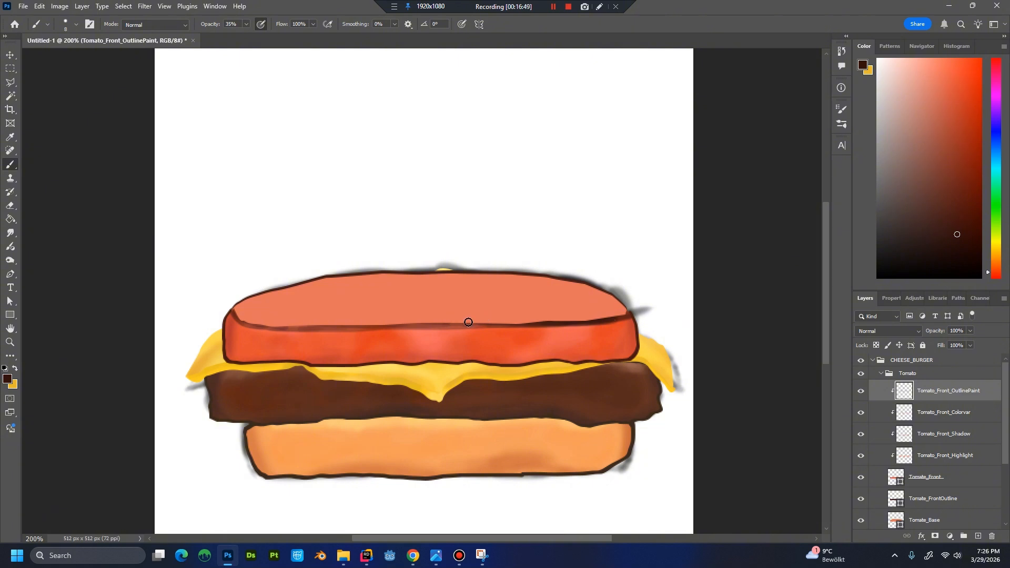
left_click_drag(349, 322, 512, 324)
mouse_move(232, 313)
left_mouse_down()
mouse_move(365, 324)
mouse_move(321, 330)
mouse_move(651, 312)
mouse_move(614, 315)
left_mouse_up()
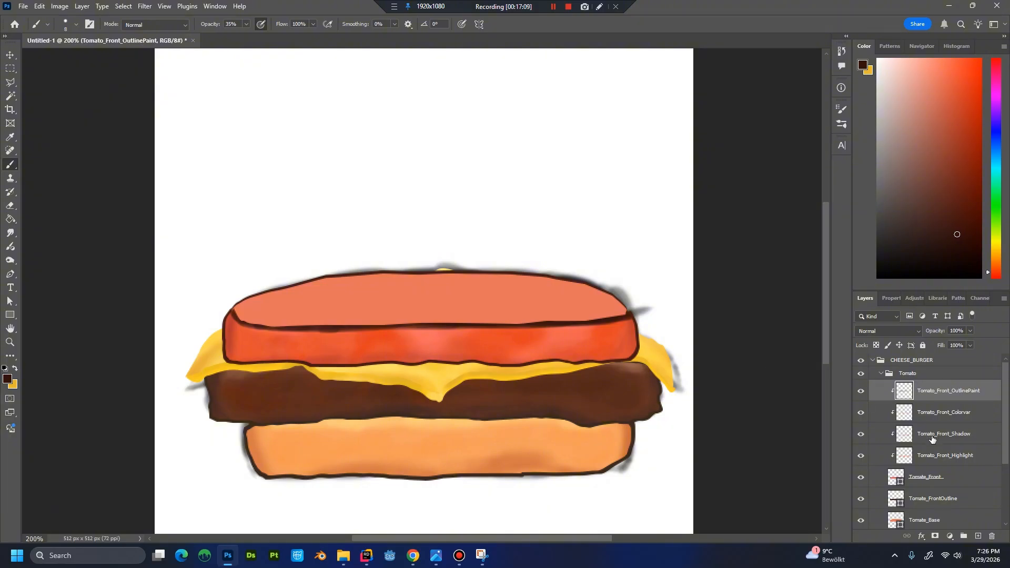
Sample the tomato front's orange-red as the painting colour and reselect the Tomato_Front_OutlinePaint layer.
left_click(889, 412)
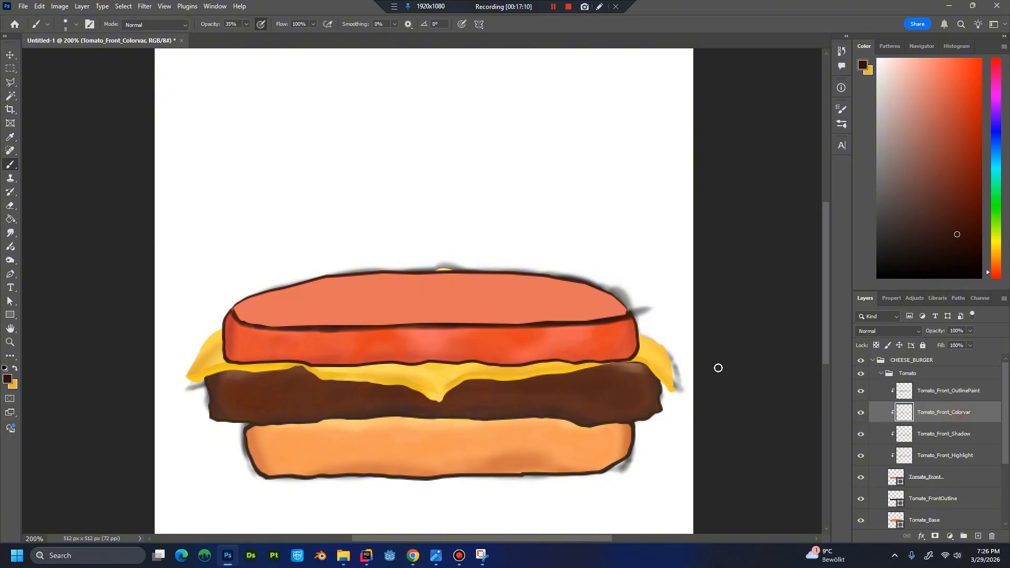
left_click(320, 339, "alt")
left_click(956, 392)
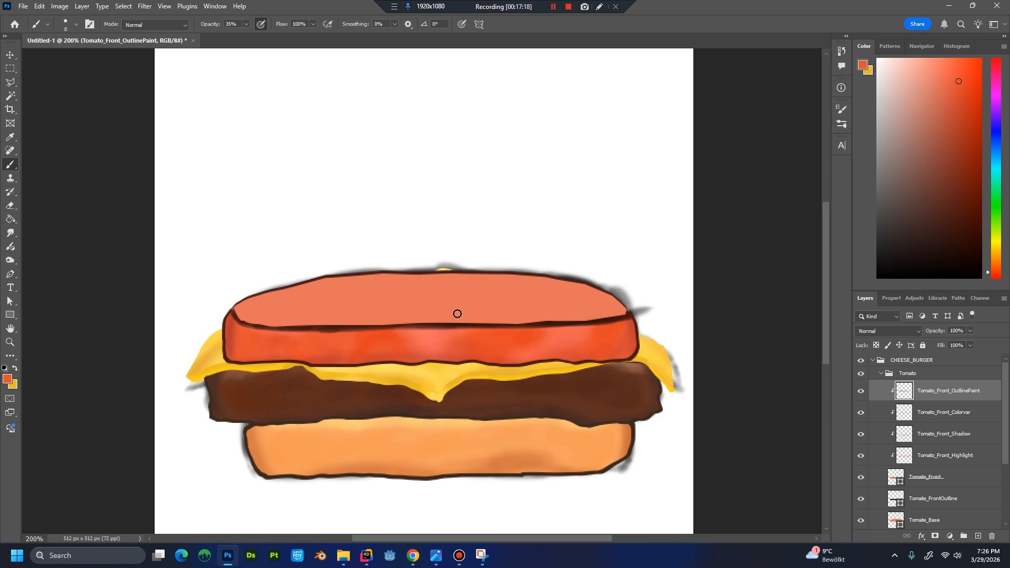
left_click(330, 332, "alt")
Compare the tomato with and without the Tomate_FrontOutline shape.
scroll(940, 429, "down", 3)
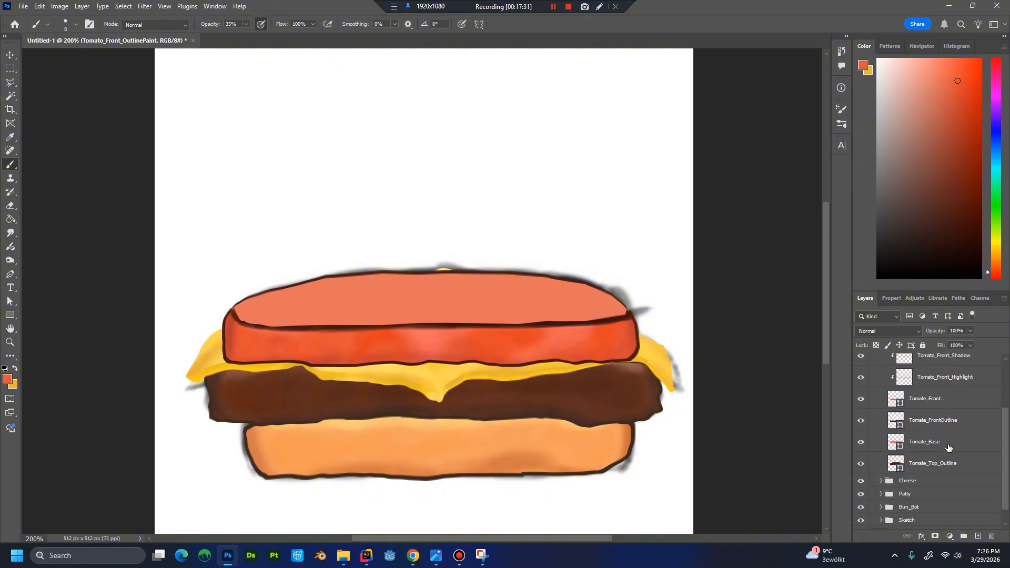
left_click(955, 424)
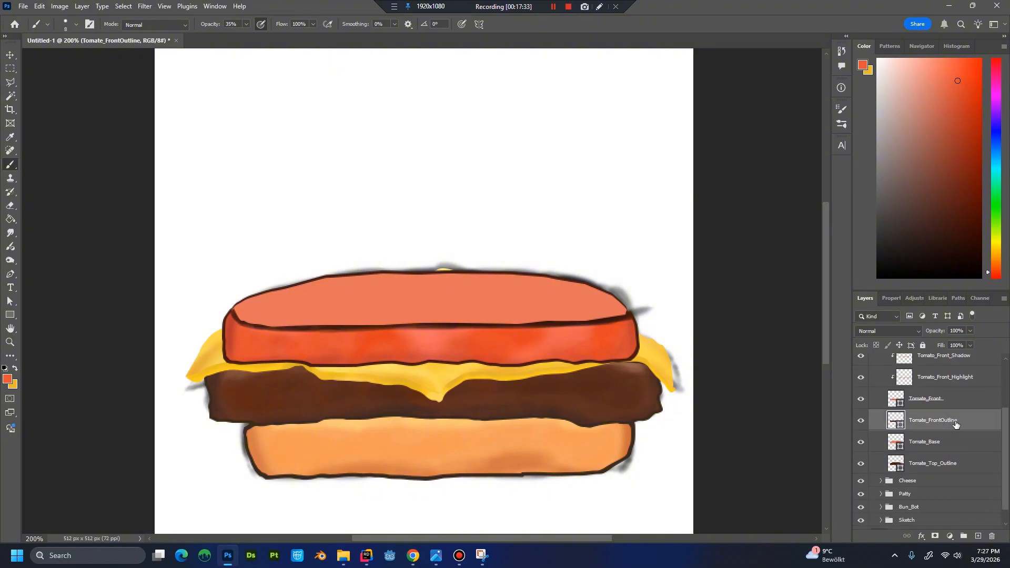
left_click(860, 420)
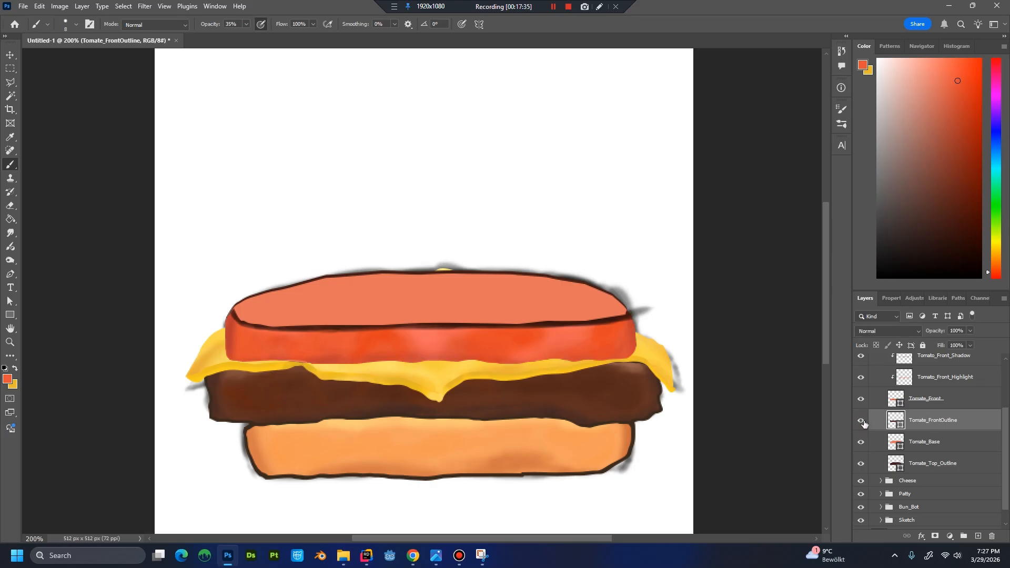
left_click(861, 420)
Create a new layer named Tomato_Top_OutlinePaint directly above Tomate_Base.
left_click(928, 445)
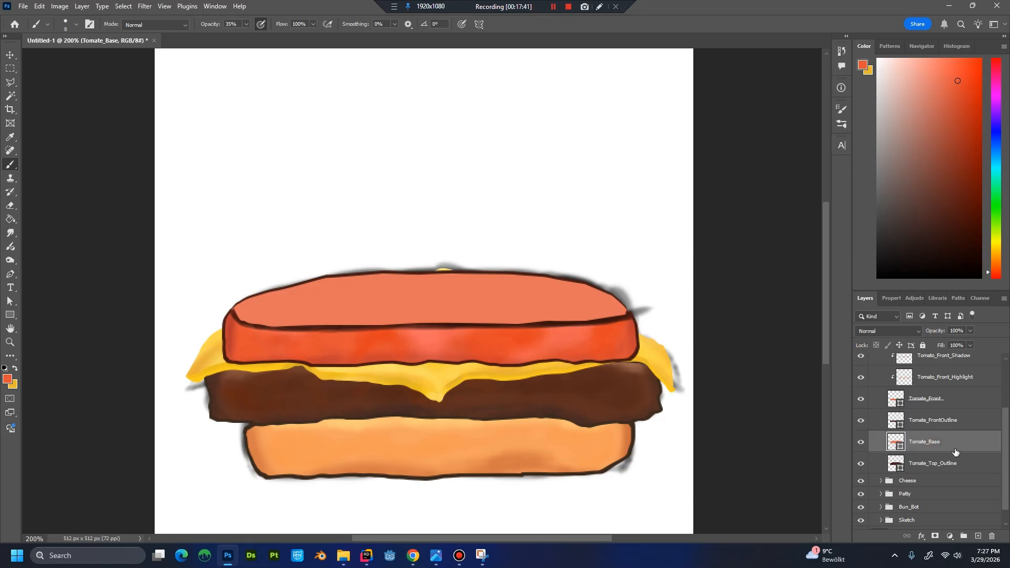
key("ctrl+shift+n")
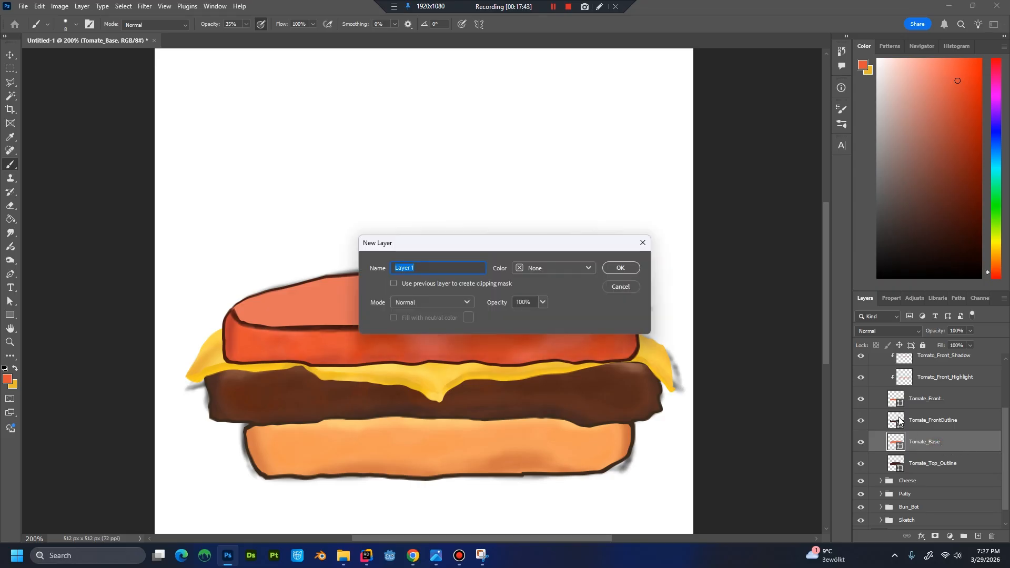
type("Tomato_Front_OutlinePaint")
key("BackSpace")
key("BackSpace")
key("BackSpace")
key("BackSpace")
key("BackSpace")
type("Top")
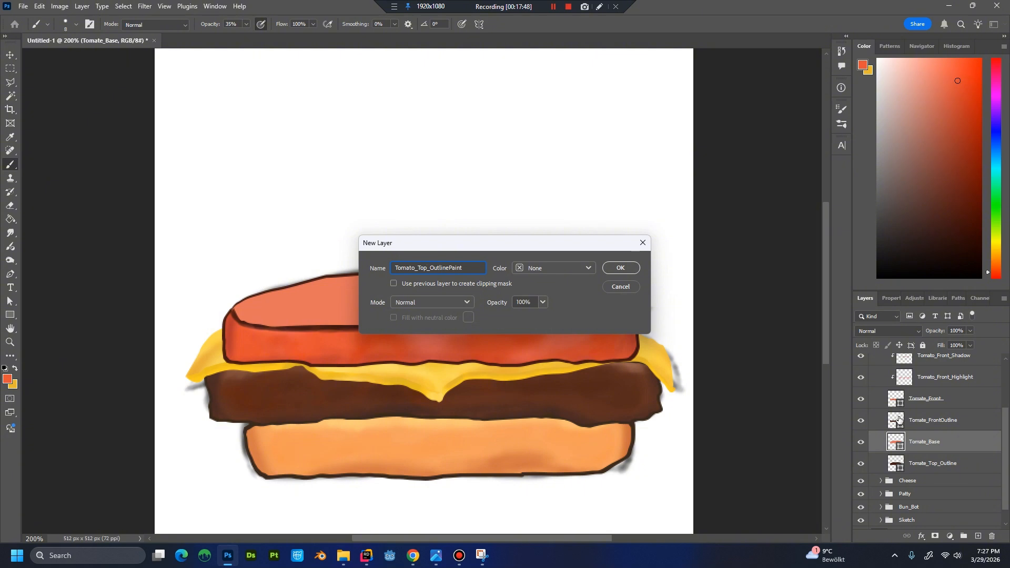
key("Return")
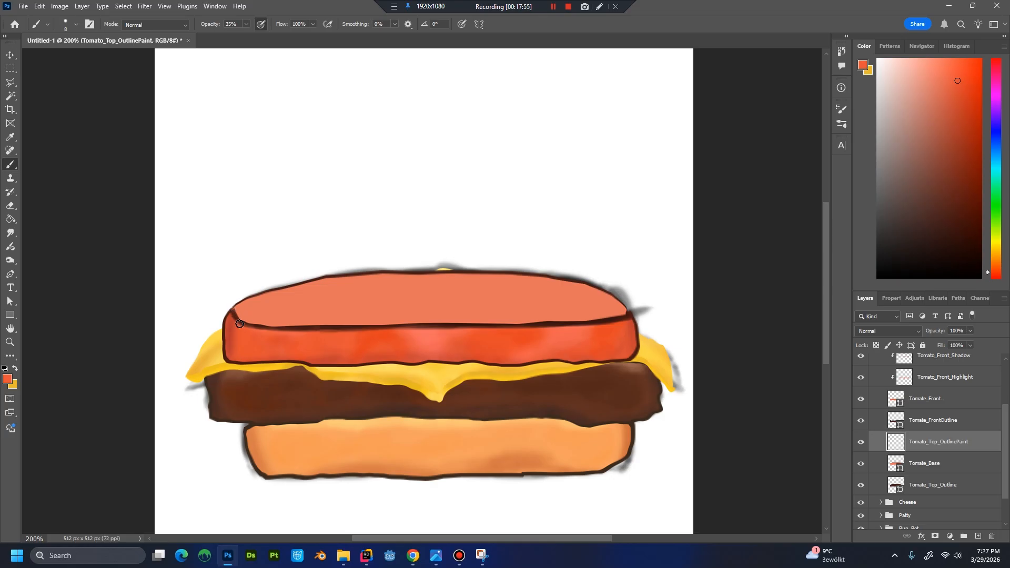
Paint orange-red along the lower edge of the tomato's top surface and clip Tomato_Top_OutlinePaint to Tomate_Base.
mouse_move(238, 316)
left_mouse_down()
mouse_move(248, 317)
mouse_move(234, 309)
left_mouse_up()
left_click(921, 426)
left_click(958, 442)
key("ctrl+alt+g")
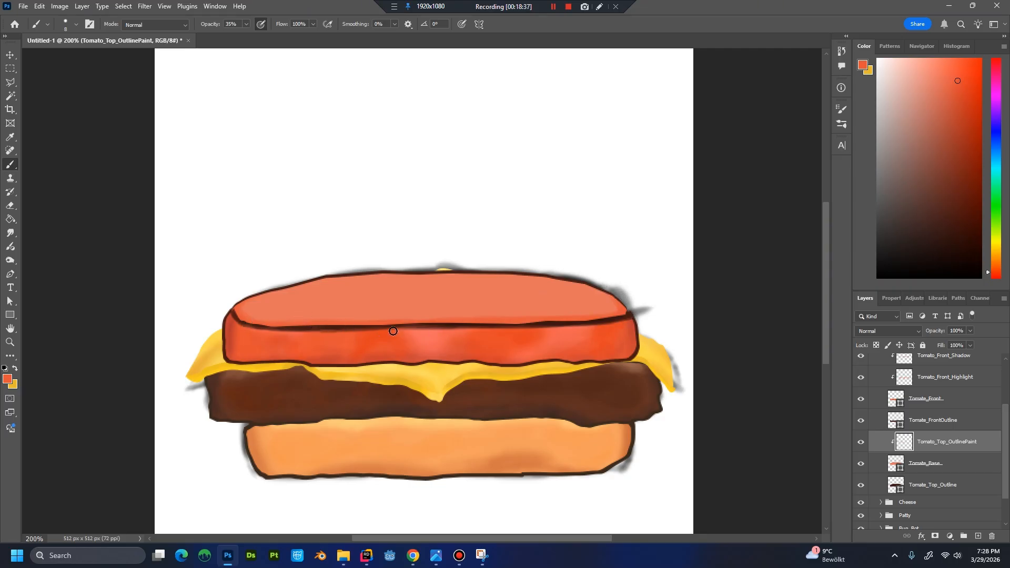
Check the whole burger at a smaller scale and collapse the Tomato layer group.
key("ctrl+minus")
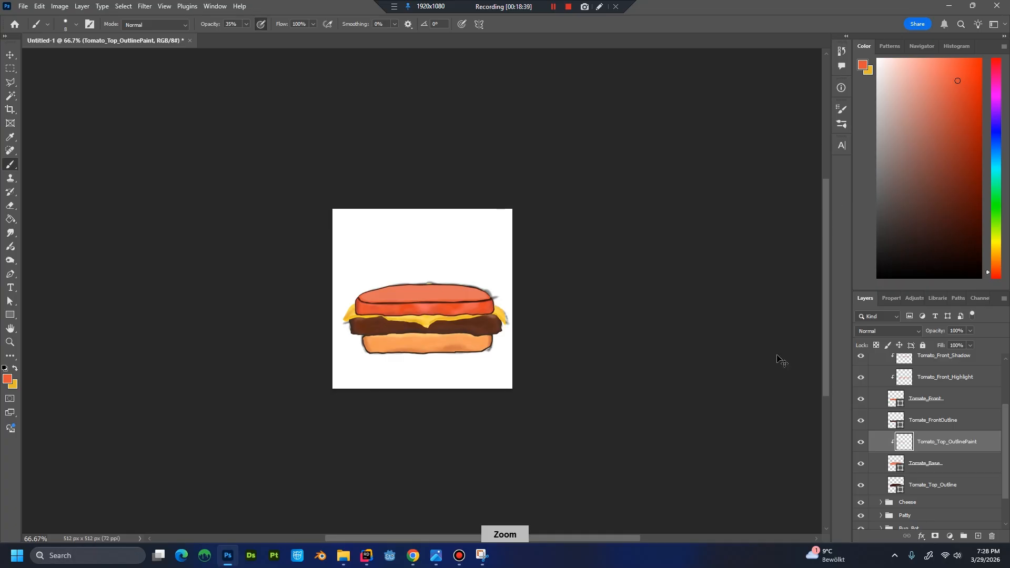
key("ctrl+plus")
key("ctrl+plus")
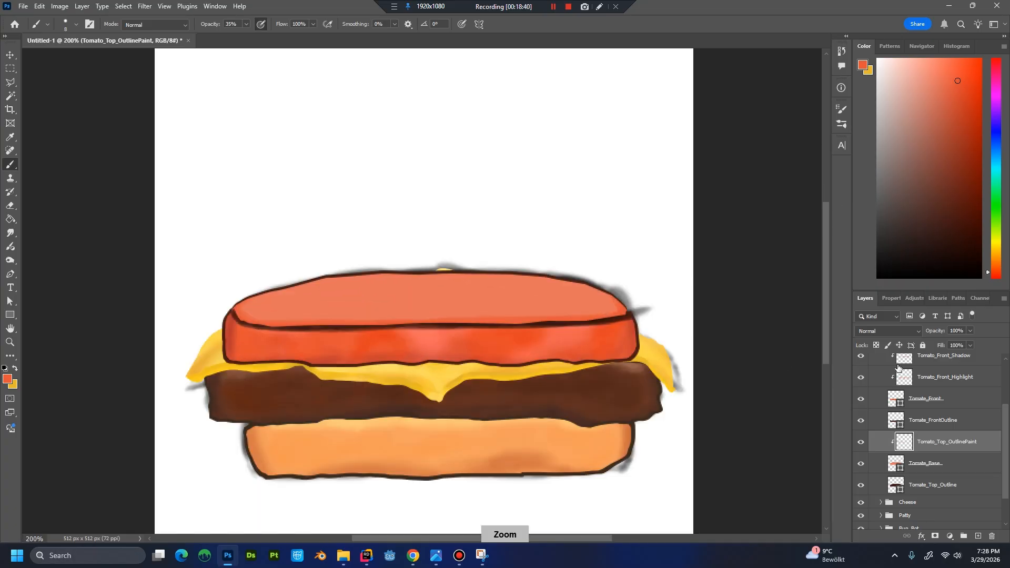
left_click(1004, 391)
left_click(889, 375)
left_click(881, 373)
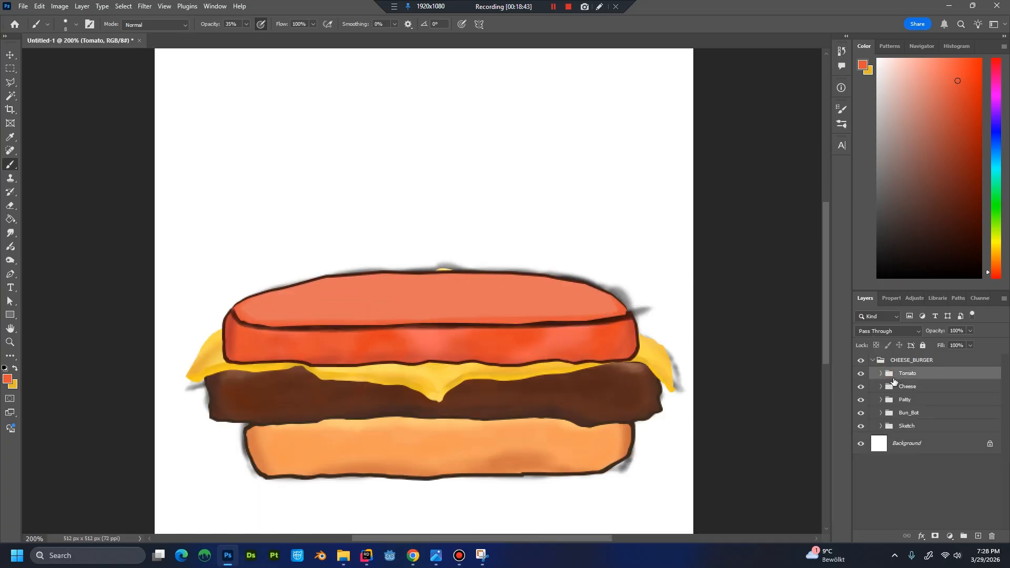
left_click(567, 8)
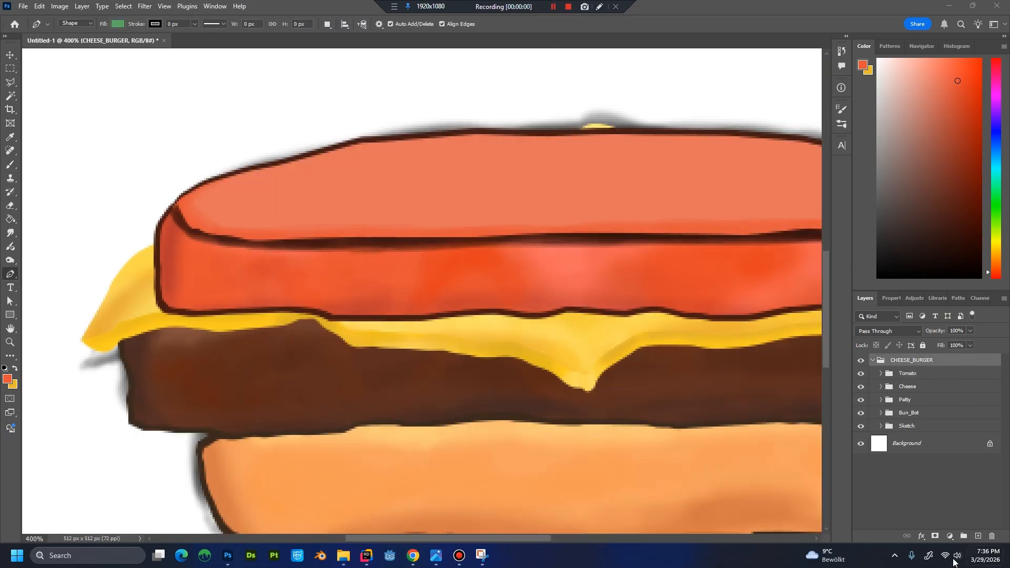
Create a new layer group named Lettuce and place it inside CHEESE_BURGER above the Tomato group.
left_click(962, 531)
left_click(964, 537)
double_click(900, 360)
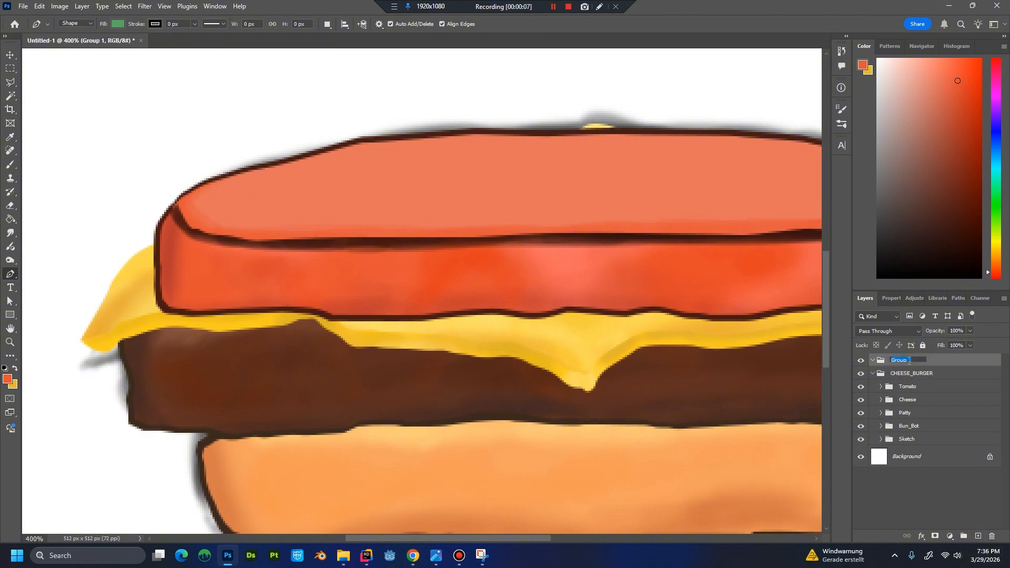
type("Lettuce")
key("Return")
left_click_drag(902, 361, 905, 379)
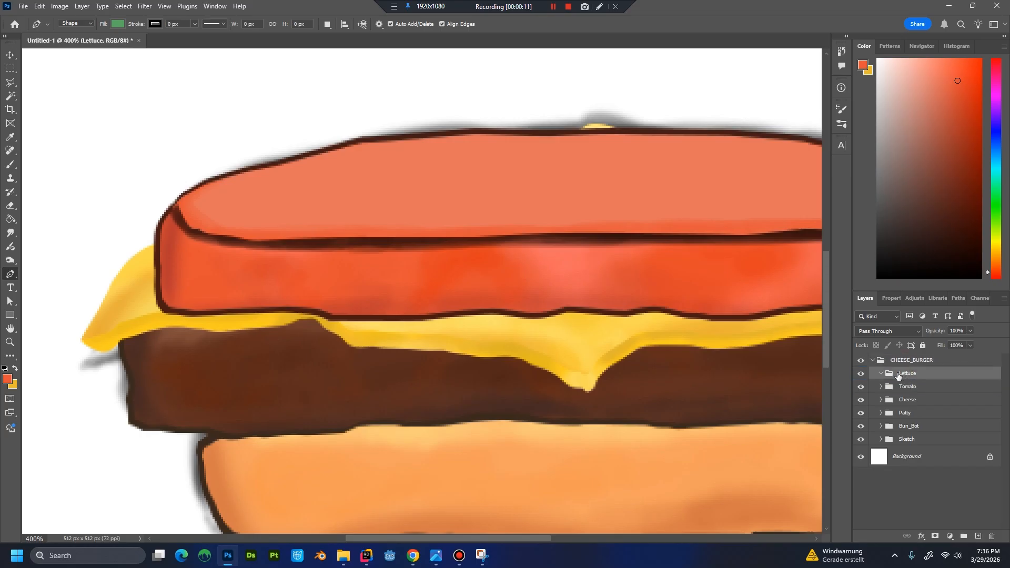
Create a new layer named Lettuce_TopBase inside the Lettuce group.
key("ctrl+shift+n")
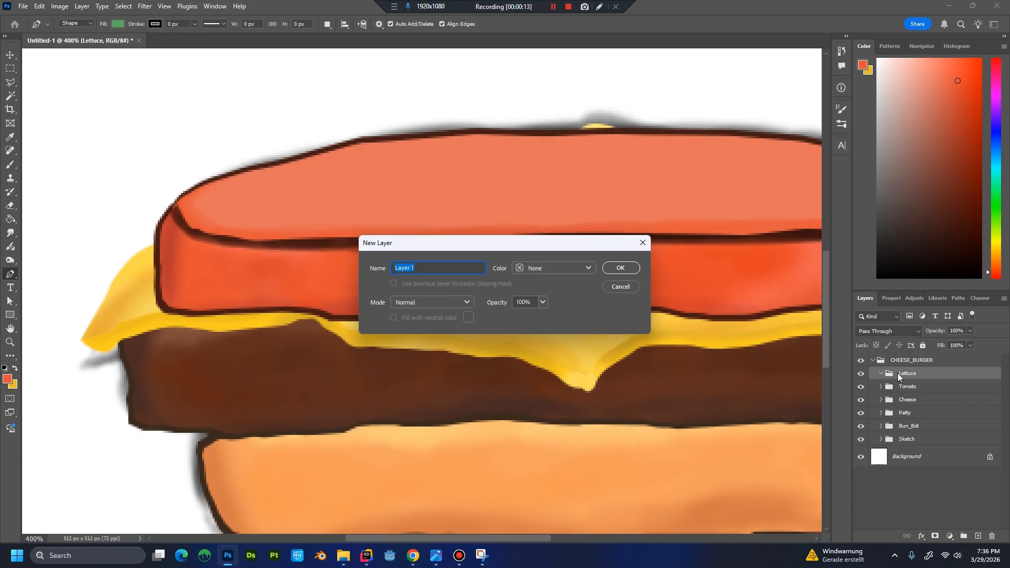
type("Lettuce_TopBase")
key("Return")
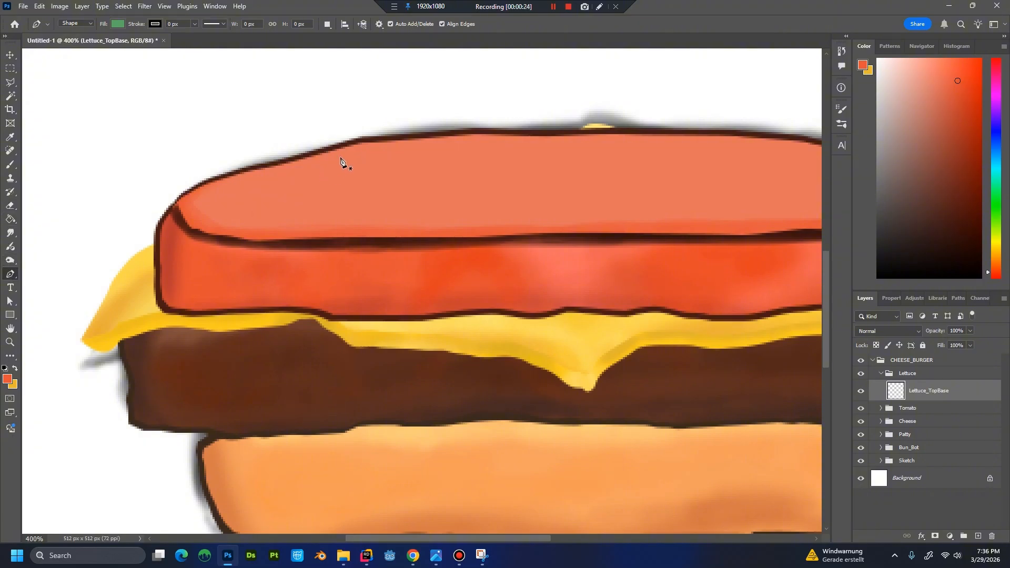
Outline a wavy green lettuce leaf about 80 px wide and 94 px high with the Pen tool, running diagonally over the tomato's left part.
mouse_move(351, 154)
left_mouse_down()
mouse_move(284, 189)
mouse_move(283, 203)
left_mouse_up()
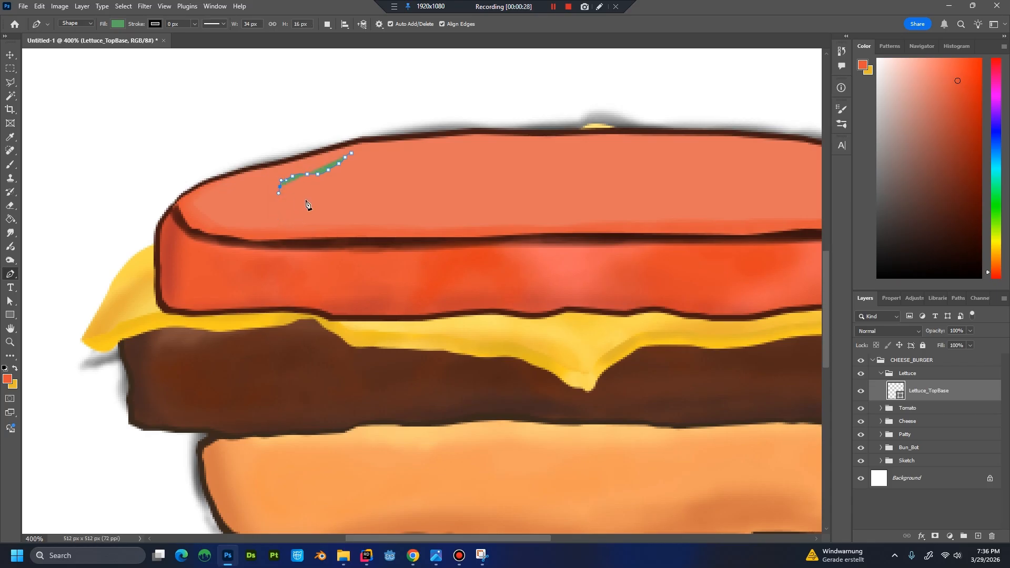
left_click(286, 198)
left_click(288, 204)
left_click(284, 207)
left_click(282, 212)
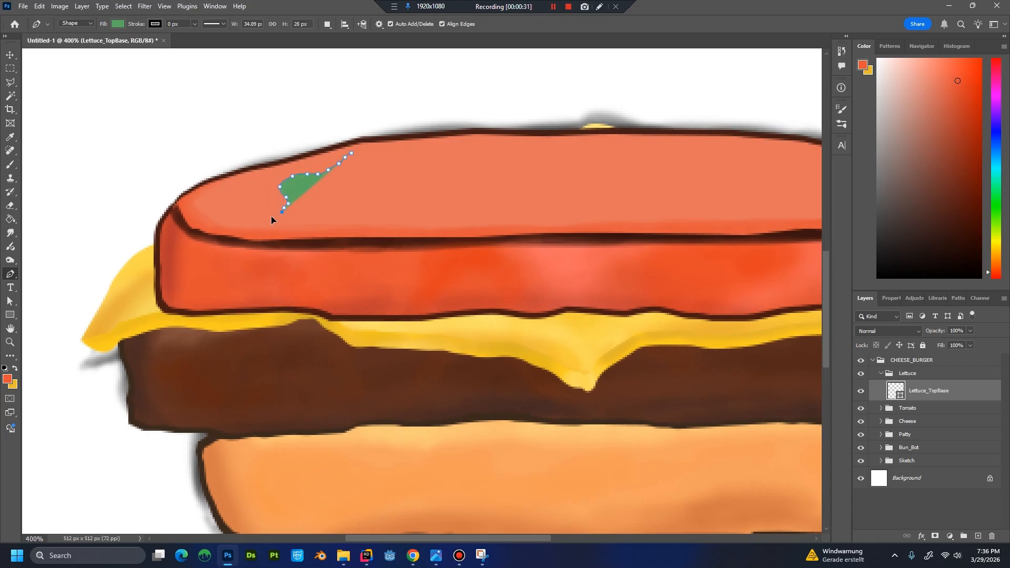
left_click_drag(262, 231, 271, 246)
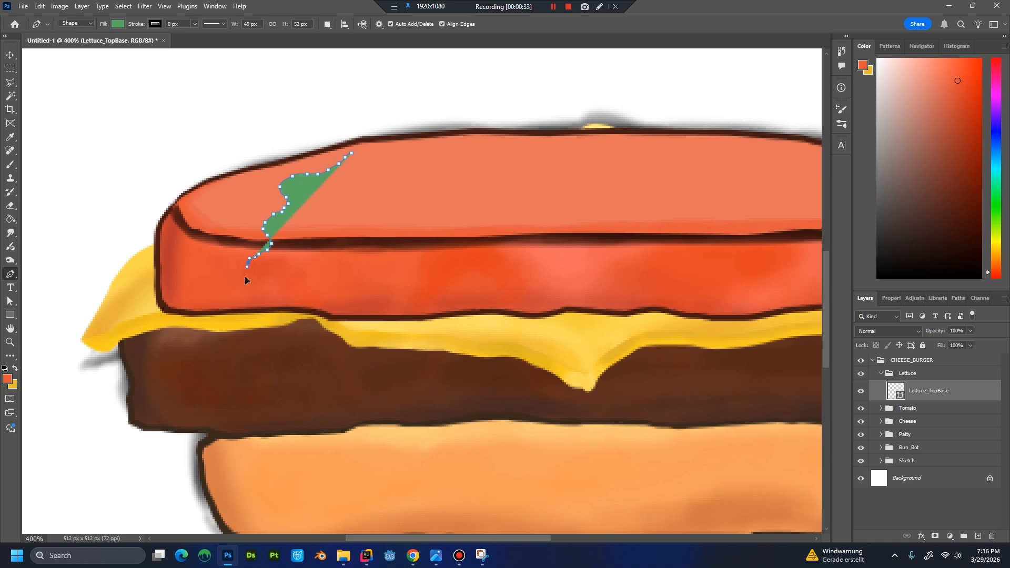
mouse_move(245, 279)
left_mouse_down()
mouse_move(274, 297)
mouse_move(320, 250)
mouse_move(339, 258)
mouse_move(363, 215)
mouse_move(373, 221)
mouse_move(347, 263)
mouse_move(358, 261)
mouse_move(353, 220)
mouse_move(366, 203)
mouse_move(401, 231)
mouse_move(408, 222)
mouse_move(385, 182)
mouse_move(402, 148)
left_mouse_up()
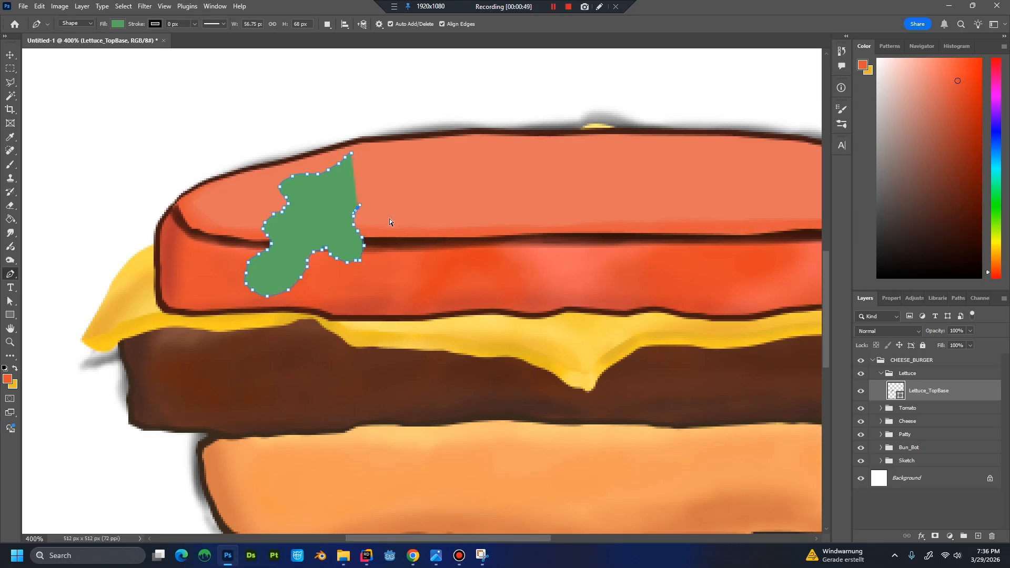
key("ctrl+z")
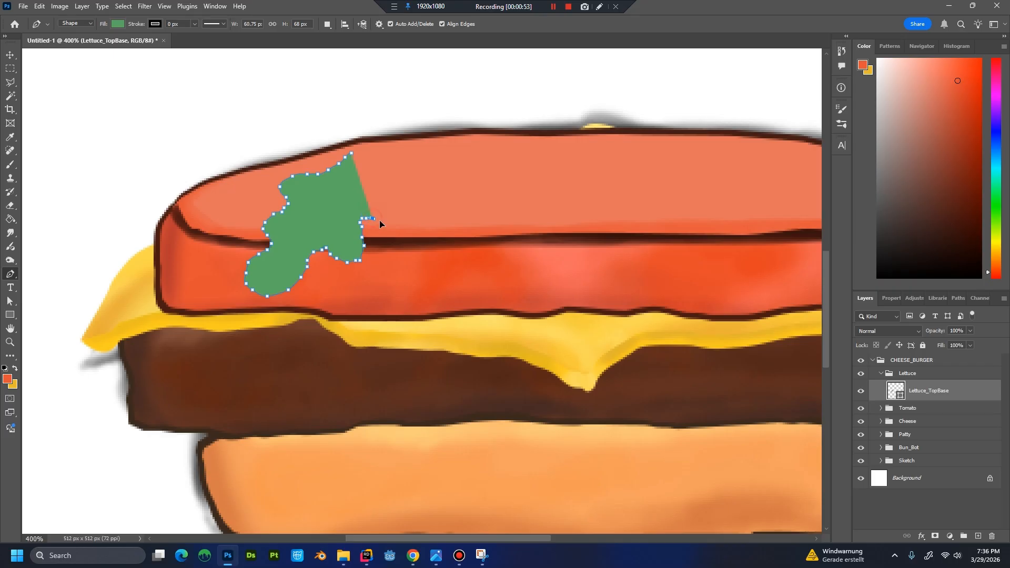
mouse_move(395, 210)
left_mouse_down()
mouse_move(386, 169)
mouse_move(409, 134)
mouse_move(409, 111)
mouse_move(387, 104)
mouse_move(348, 158)
left_mouse_up()
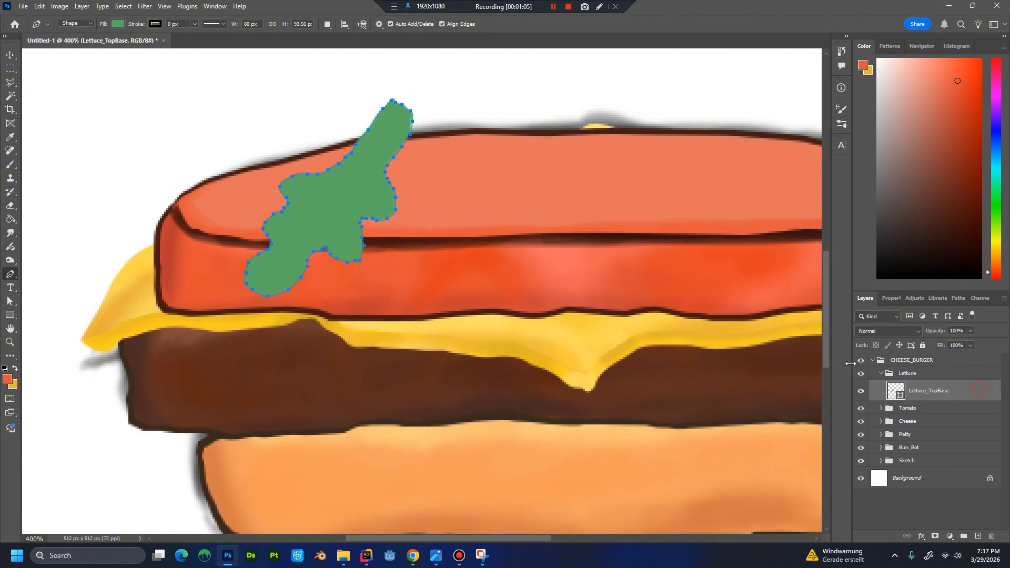
left_click(951, 426)
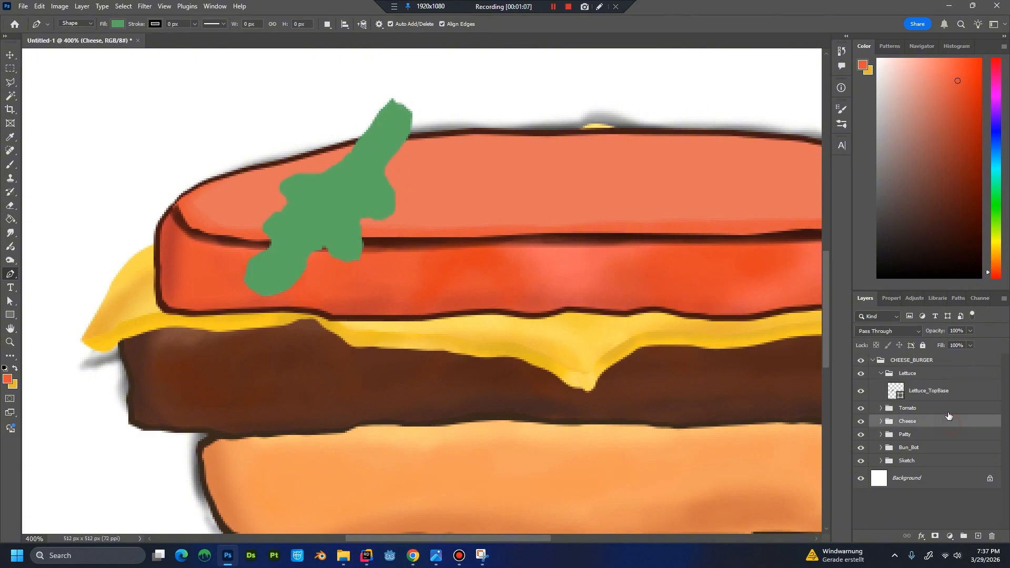
Duplicate the Lettuce_TopBase layer and name the copy Lettuce_FrontBase.
left_click(942, 390)
right_click(941, 391)
left_click(910, 107)
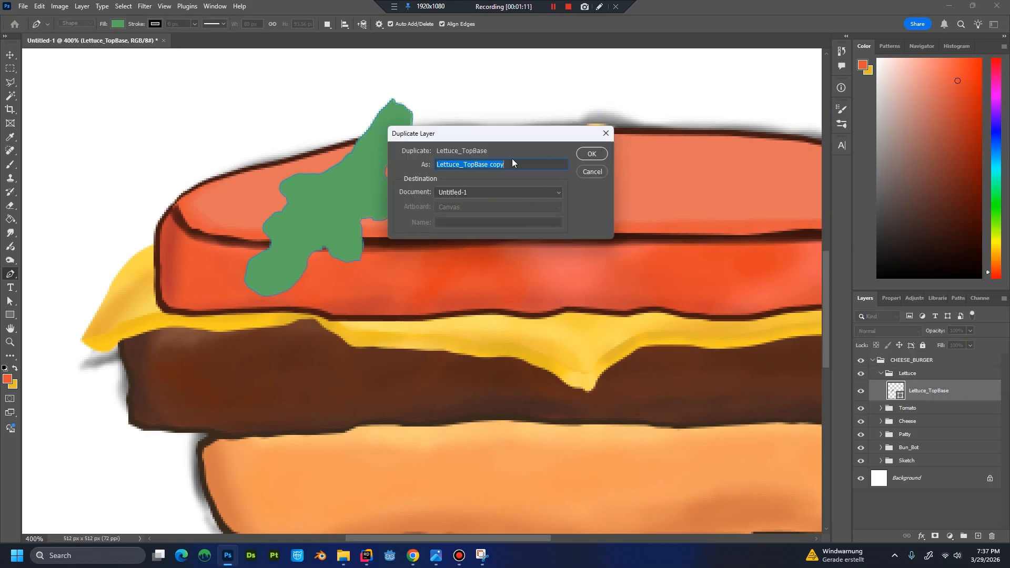
left_click(463, 164)
key("shift+End")
type("FrontBase")
key("Return")
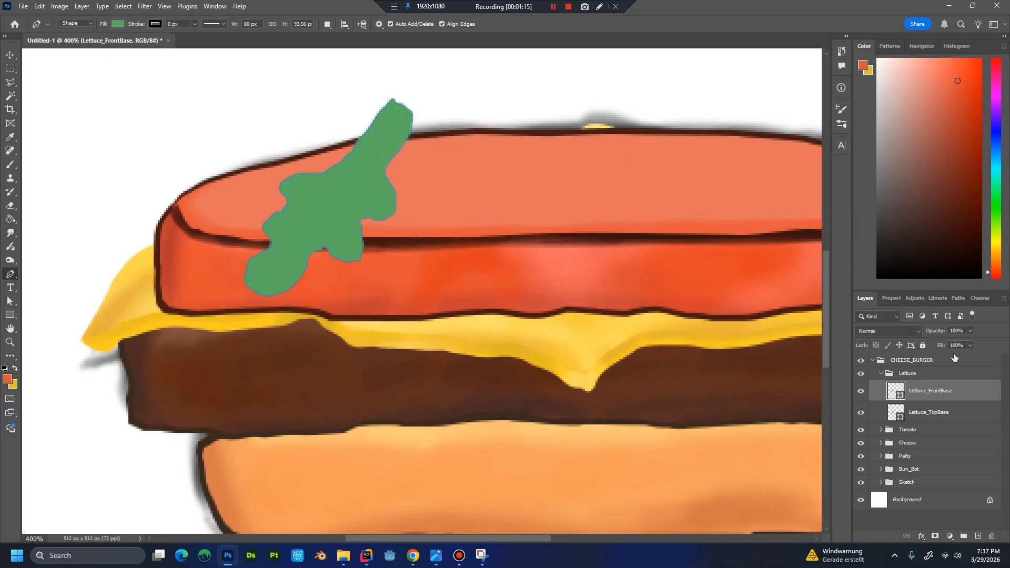
Shift the Lettuce_FrontBase shape down about 8 px and place its layer below Lettuce_TopBase.
key("ctrl+t")
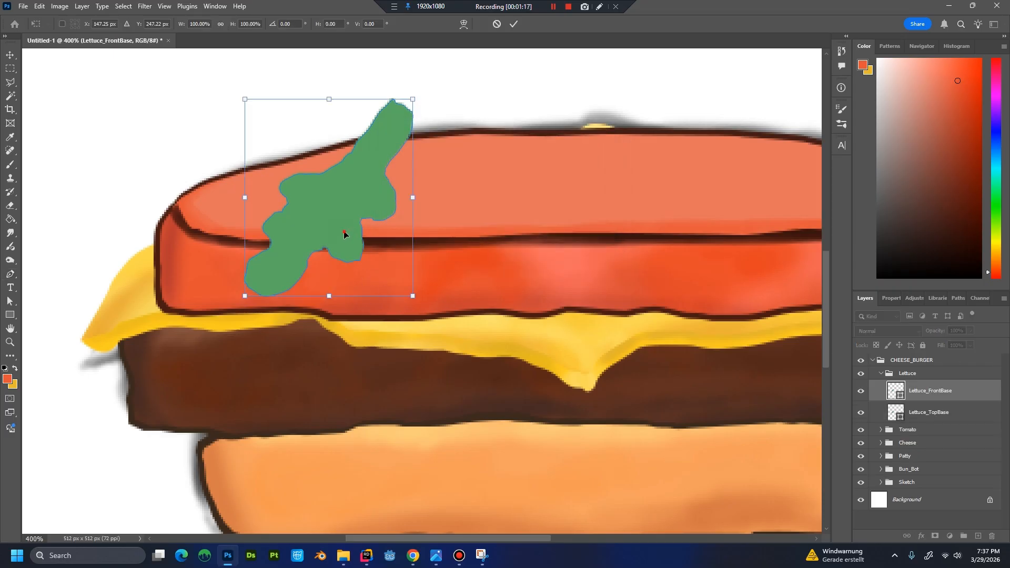
left_click_drag(346, 225, 341, 242)
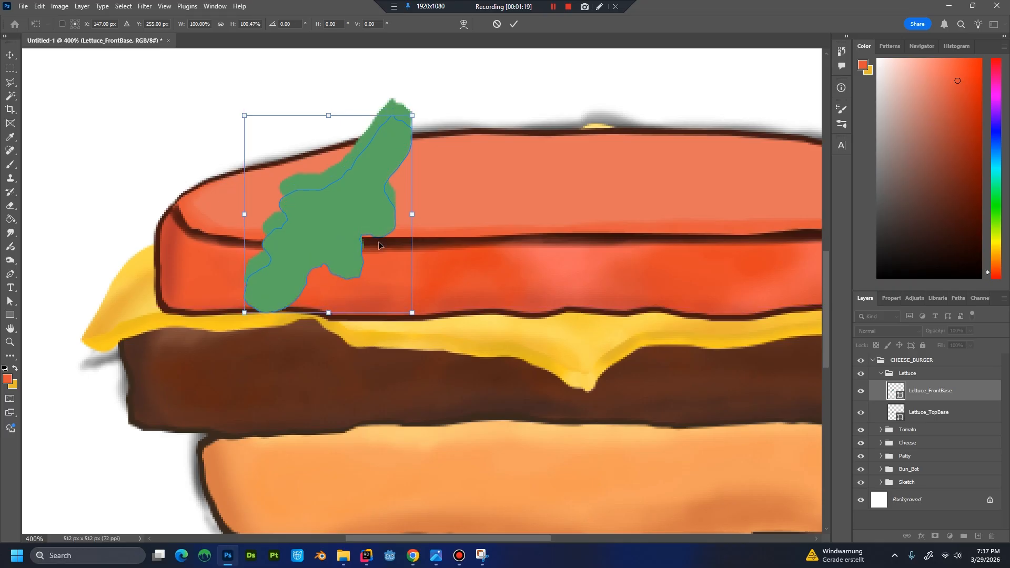
key("Return")
left_click_drag(940, 388, 920, 412)
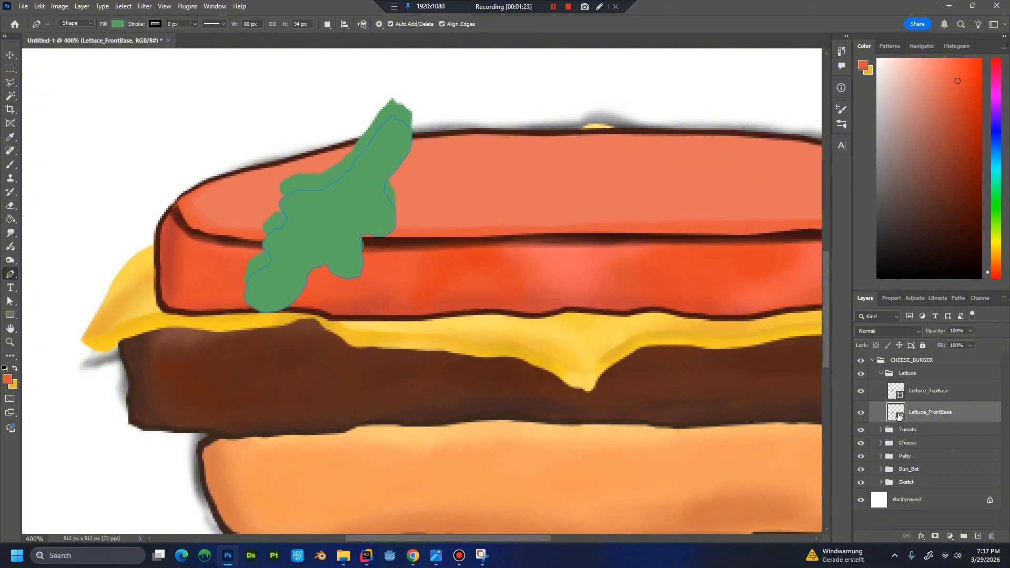
Set the fill of Lettuce_FrontBase to the darker green 44814b.
double_click(897, 412)
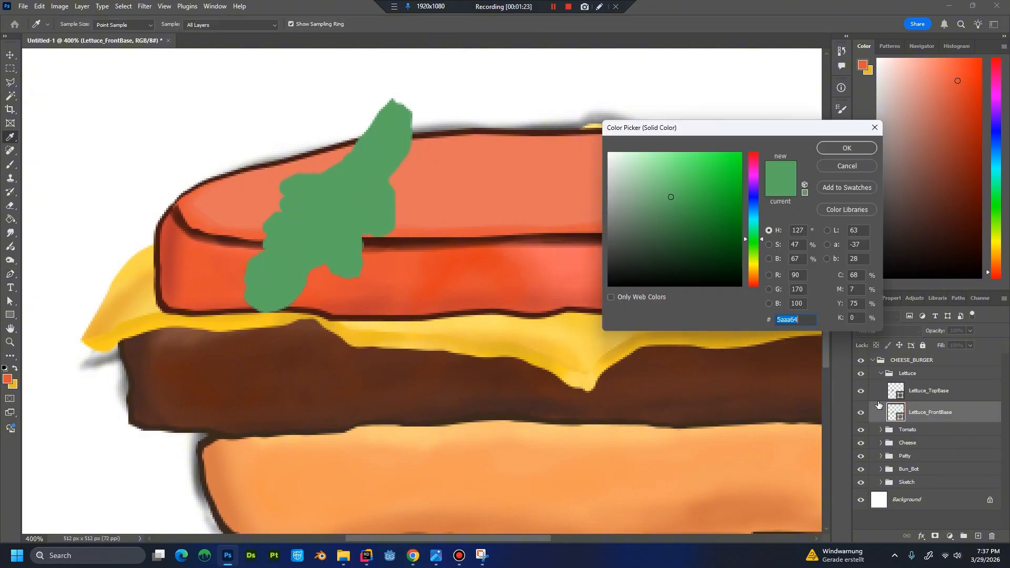
left_click(672, 210)
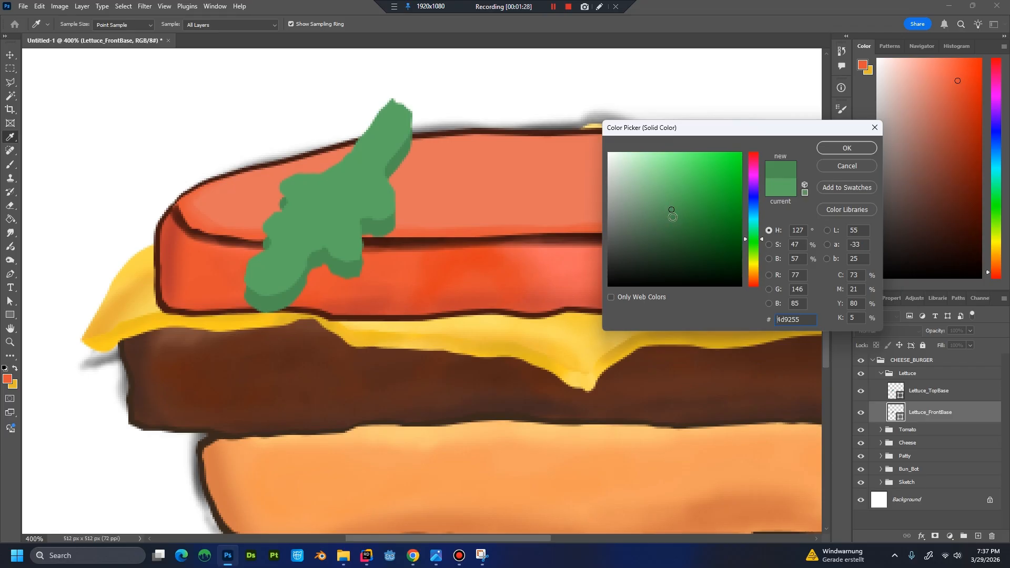
left_click(672, 217)
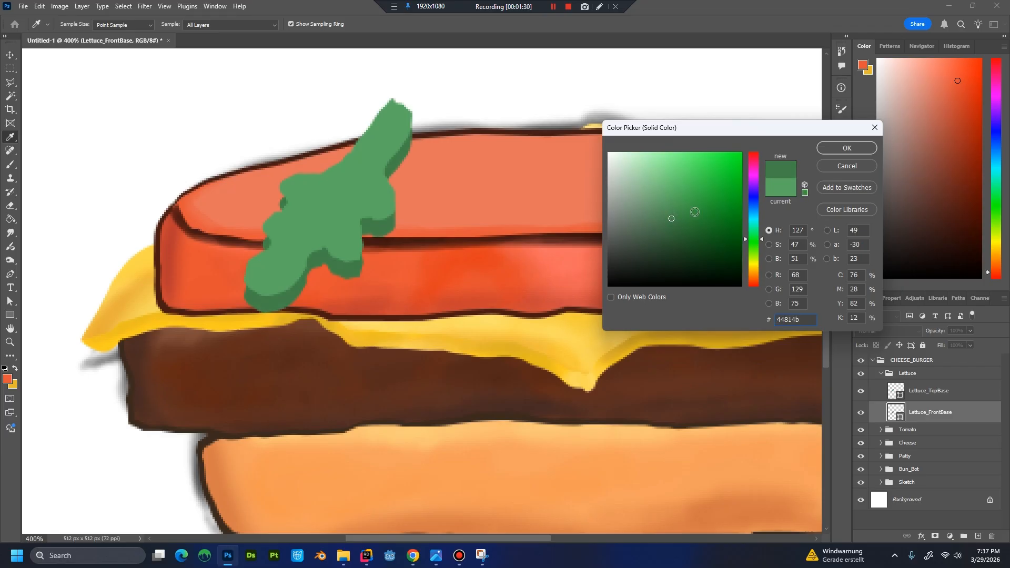
left_click(830, 150)
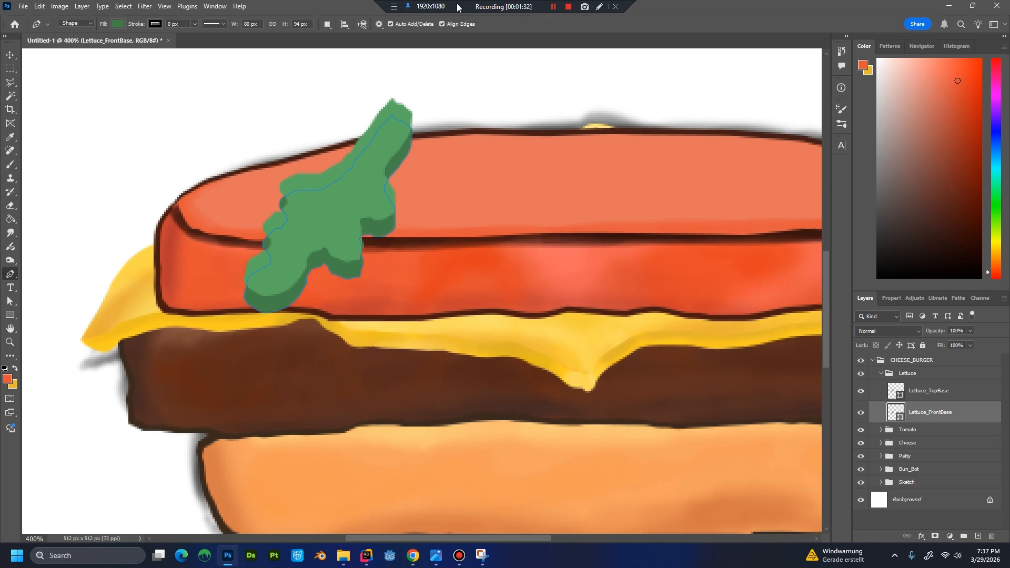
Adjust the outline points of Lettuce_FrontBase along both sides so the dark edge joins the top leaf shape without gaps.
left_click(409, 155)
left_click_drag(412, 126, 409, 112)
left_click(396, 209)
left_click_drag(279, 203, 281, 191)
left_click(265, 237)
left_click(940, 434)
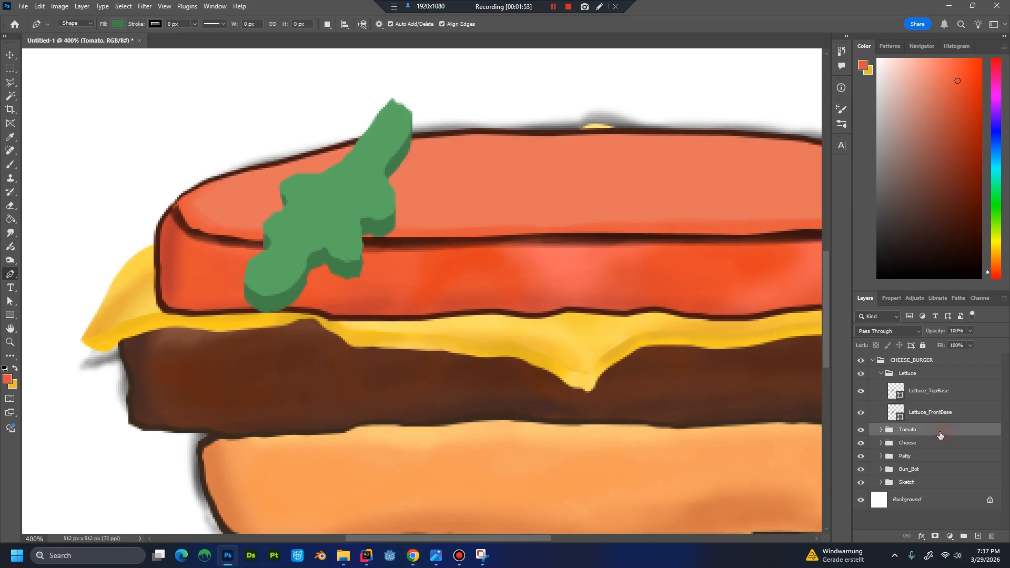
Compare the lettuce with and without the Lettuce_FrontBase layer shown.
scroll(413, 235, "down", 2)
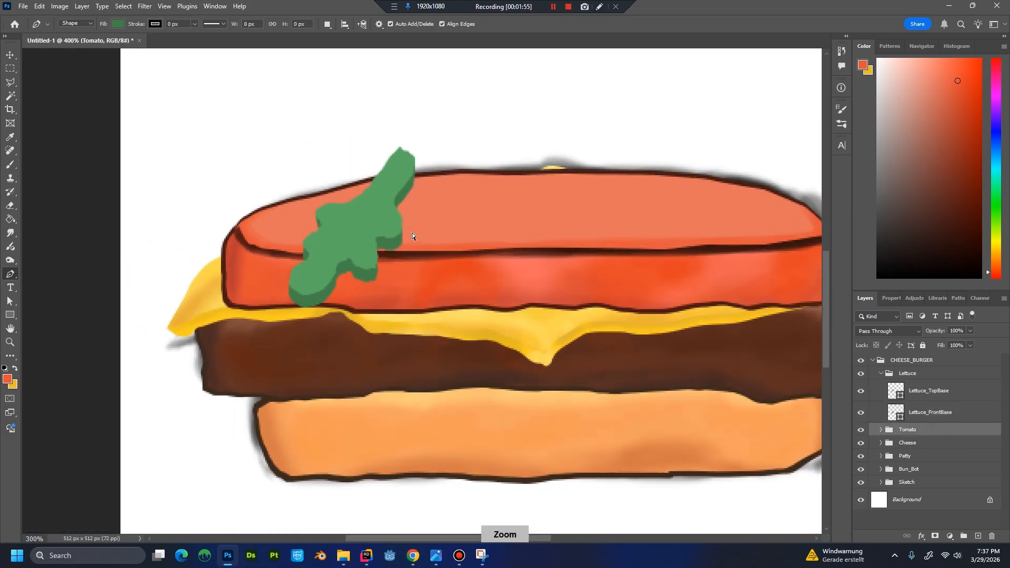
scroll(445, 249, "up", 1)
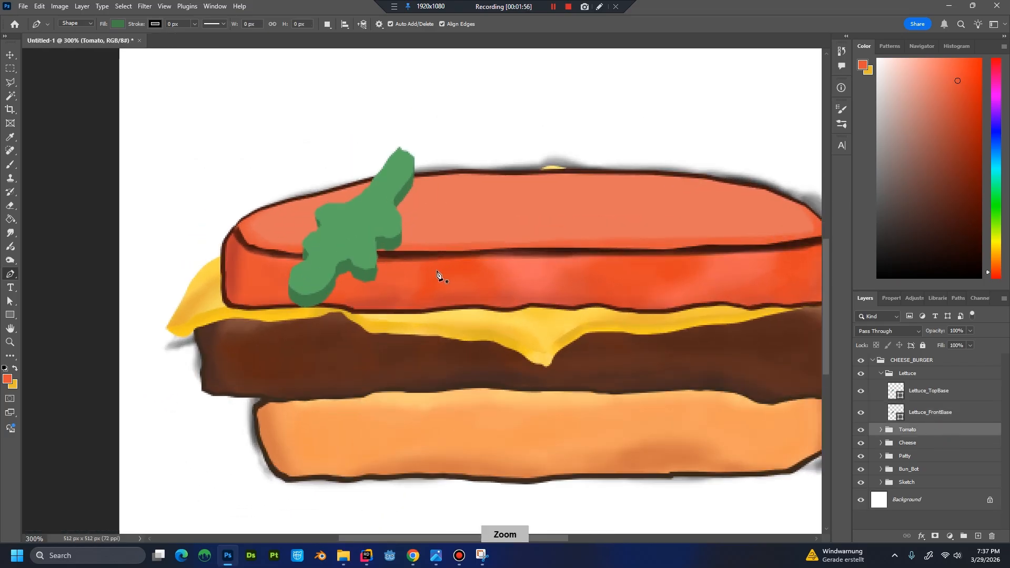
left_click(555, 11)
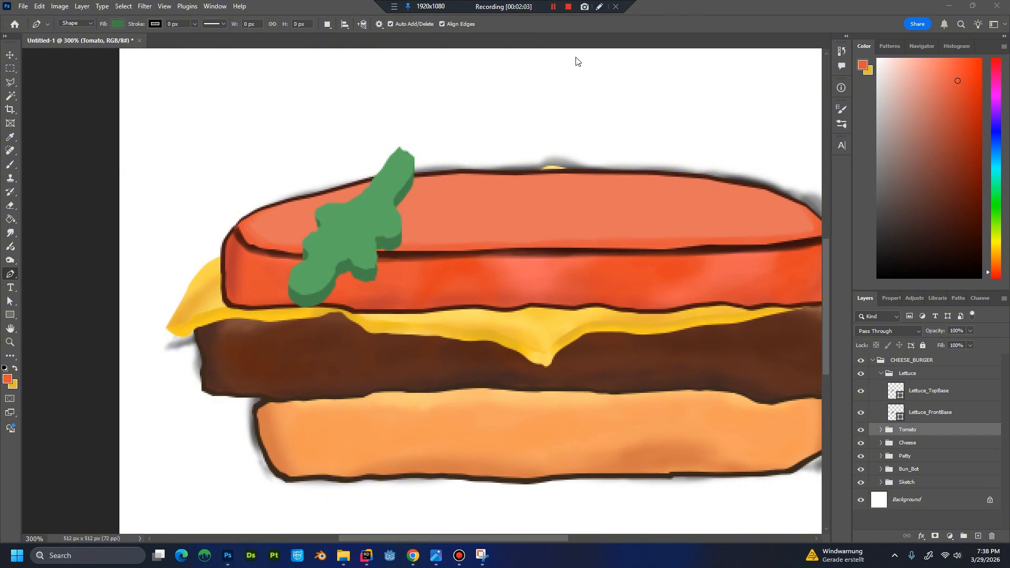
left_click(861, 410)
left_click(861, 410)
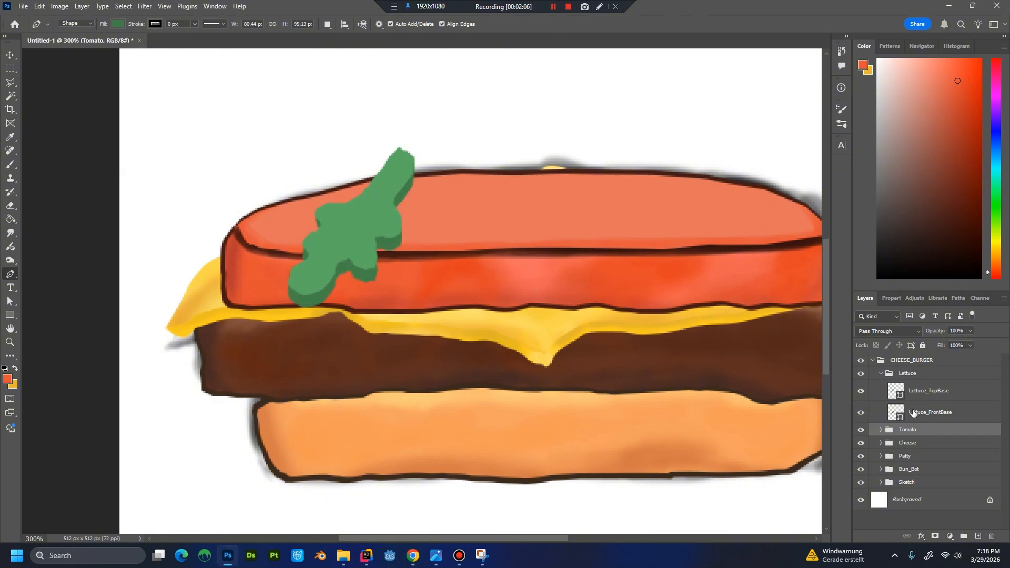
Create a new layer named Lettuce_FrontShadow above Lettuce_FrontBase and clip it to that layer.
left_click(944, 414)
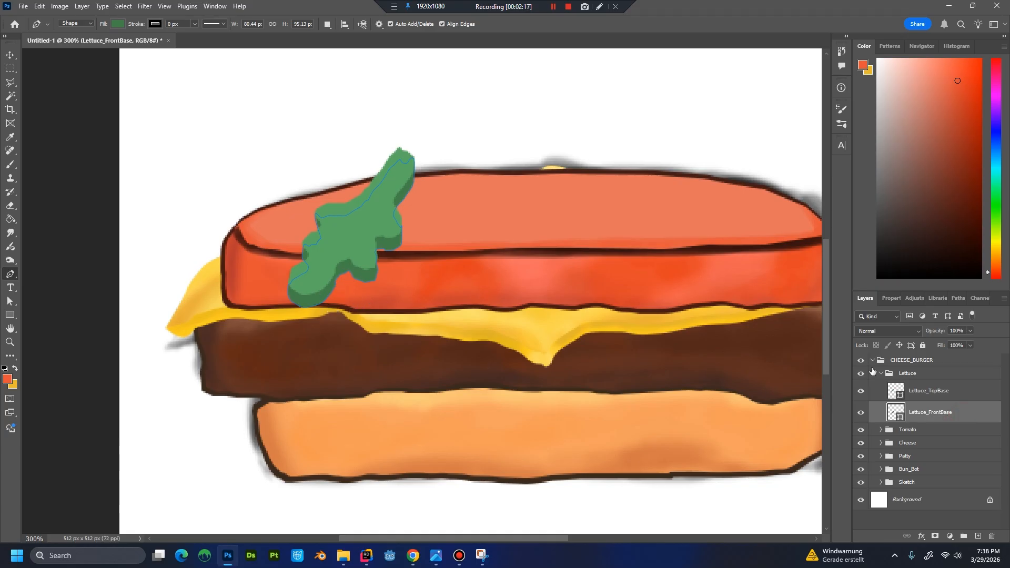
key("ctrl+shift+n")
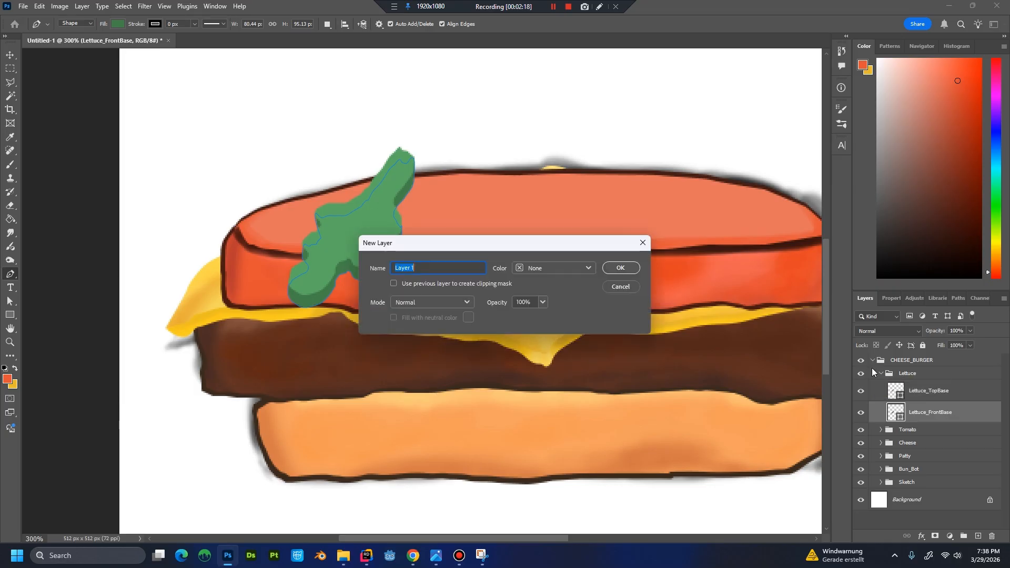
type("Lettuce_FrontShadow")
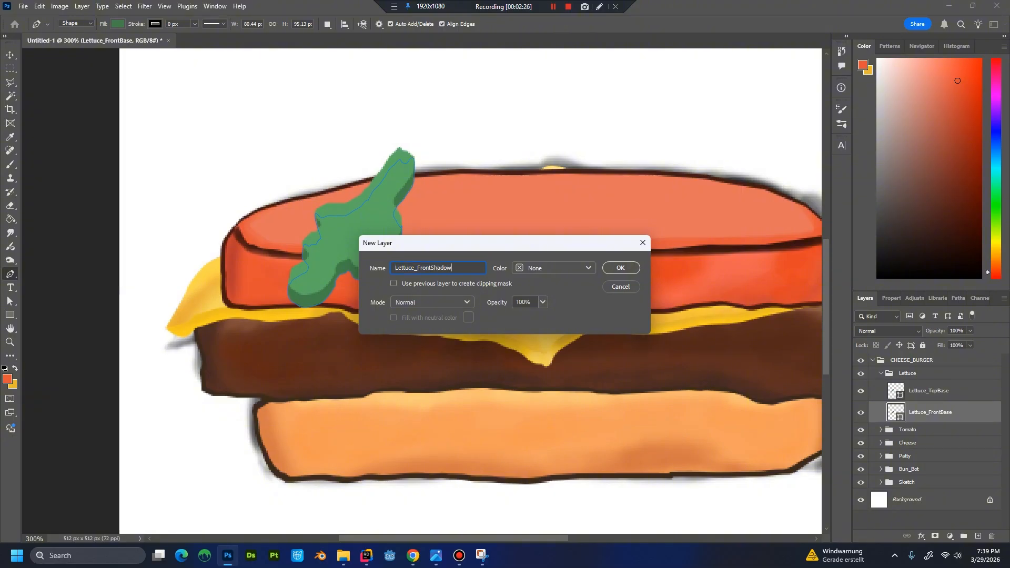
key("Return")
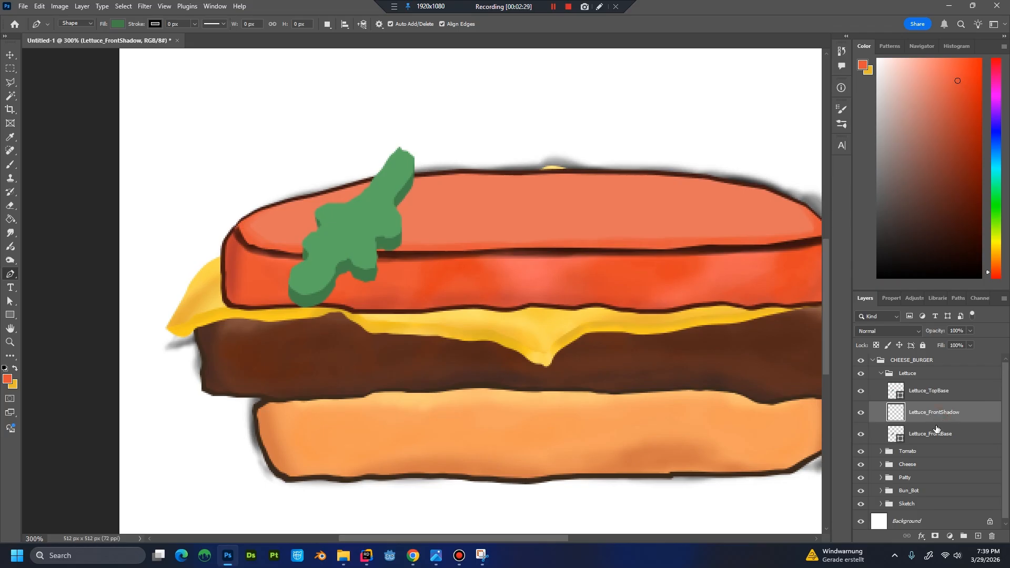
left_click(961, 422, "alt")
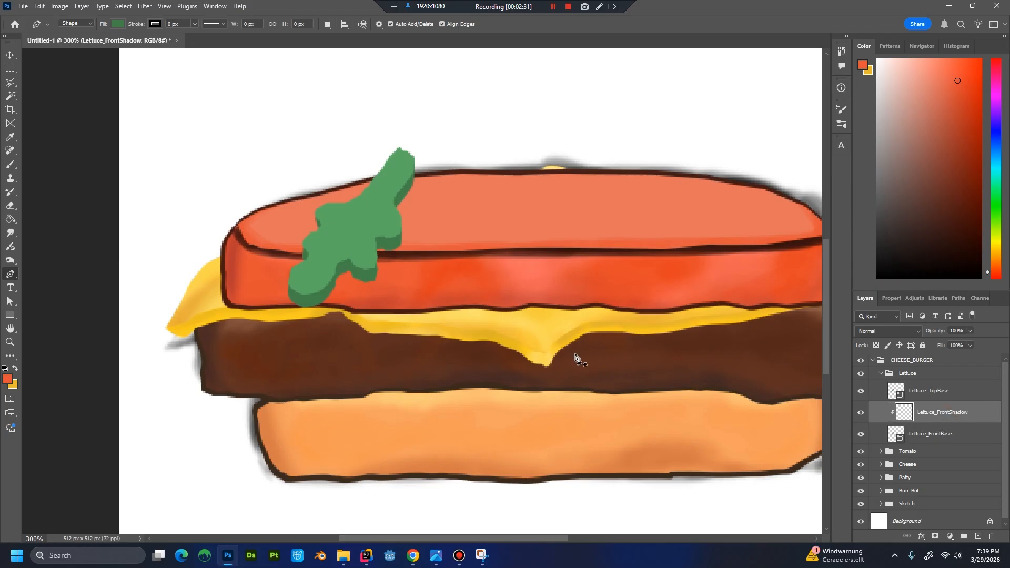
Paint a darker shade of the sampled front green with a smaller brush in the notch of the lettuce's lower front edge.
key("b")
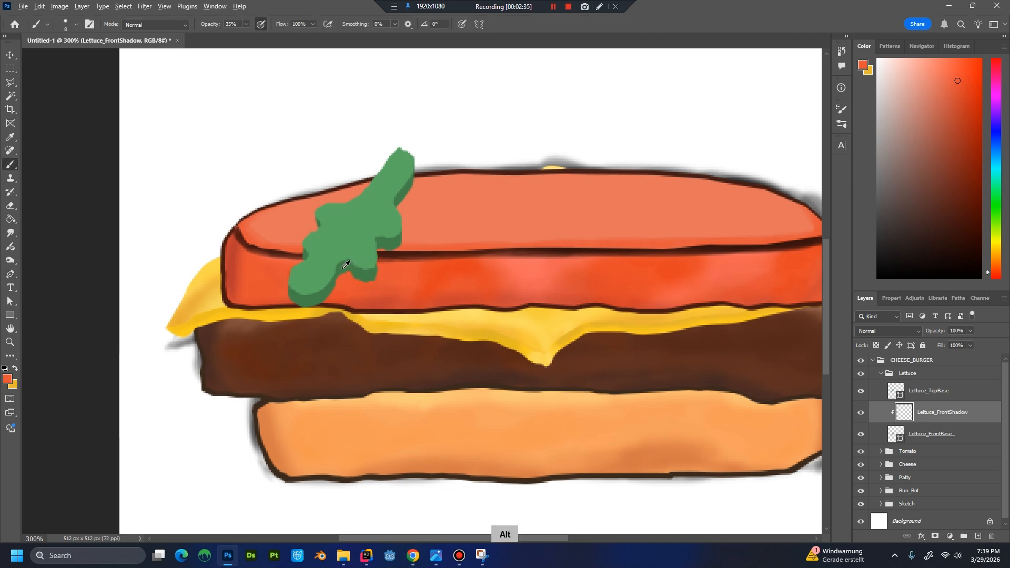
left_click(396, 251, "alt")
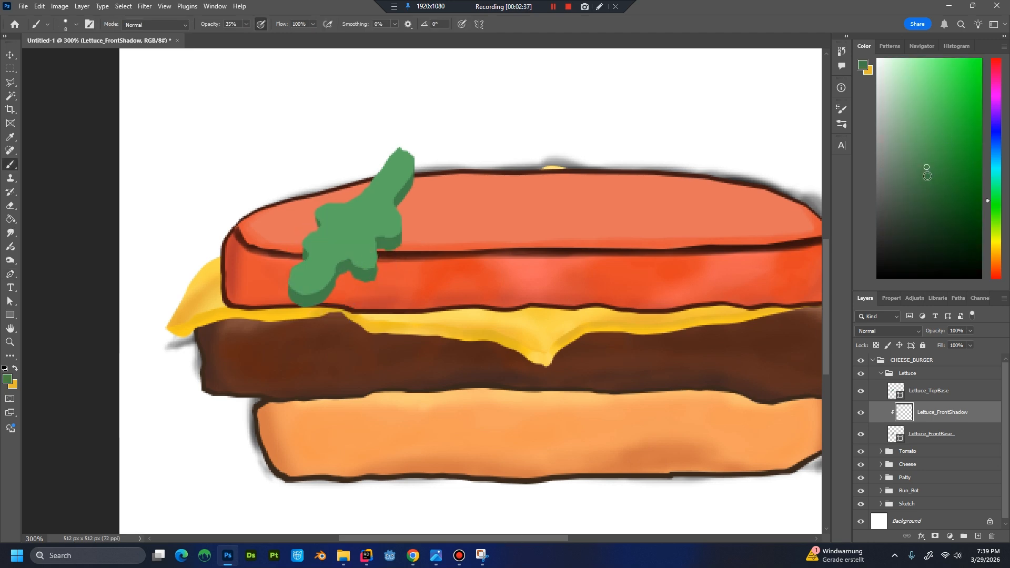
left_click(927, 176)
key("ctrl+plus")
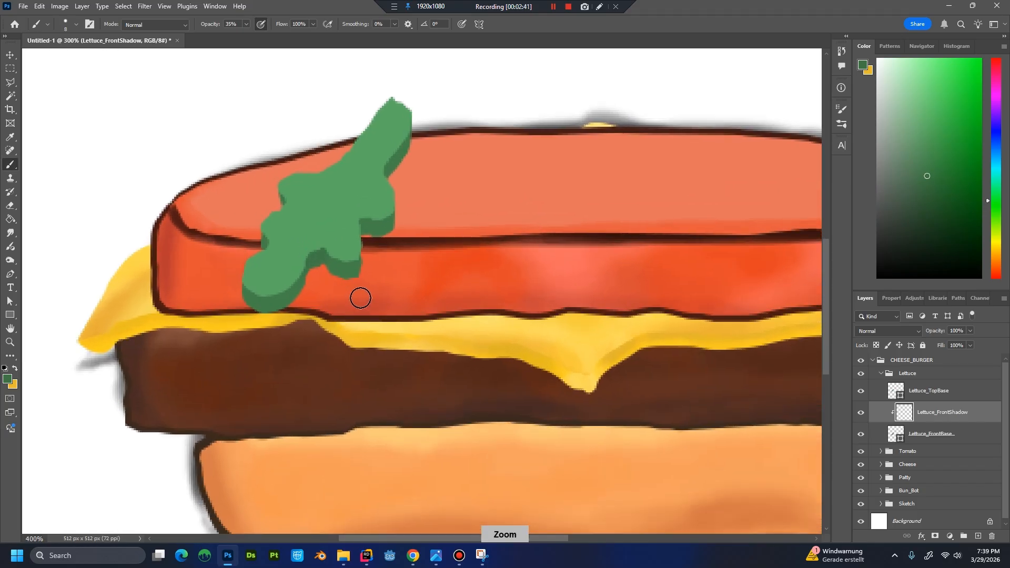
key("ctrl+plus")
key("ctrl+plus")
left_click_drag(424, 289, 530, 356)
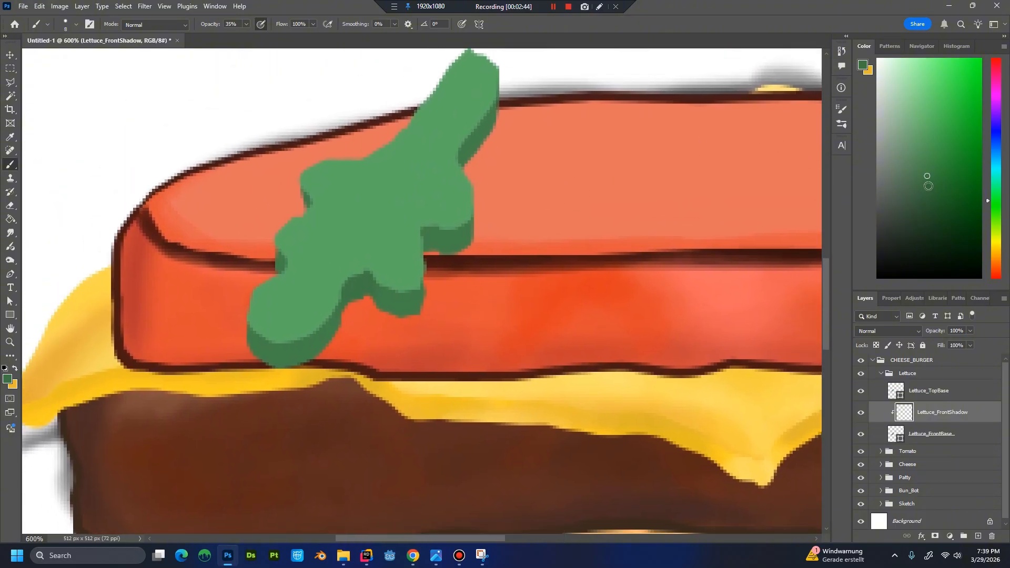
left_click(928, 186)
key("bracketleft")
key("bracketleft")
mouse_move(354, 295)
left_mouse_down()
mouse_move(363, 281)
mouse_move(348, 302)
mouse_move(368, 276)
left_mouse_up()
key("bracketleft")
key("bracketleft")
Deepen the shadows with an even darker green in the recesses between the bulges of the lettuce's front edge.
left_click(929, 195)
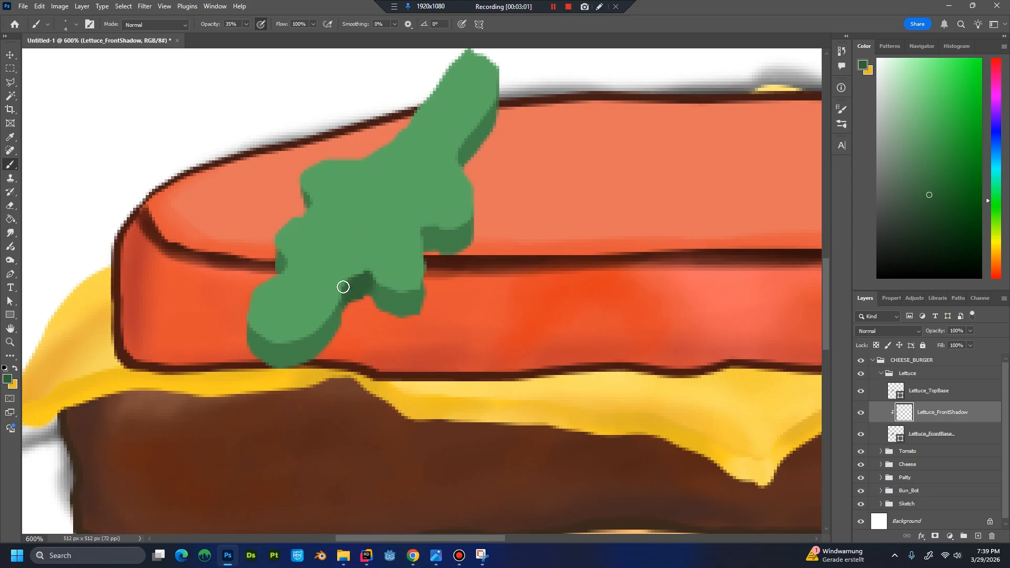
mouse_move(343, 286)
left_mouse_down()
mouse_move(349, 296)
mouse_move(343, 278)
left_mouse_up()
mouse_move(364, 290)
left_mouse_down()
mouse_move(362, 304)
mouse_move(383, 309)
mouse_move(372, 289)
mouse_move(361, 293)
mouse_move(371, 294)
left_mouse_up()
mouse_move(438, 244)
left_mouse_down()
mouse_move(427, 229)
mouse_move(433, 248)
left_mouse_up()
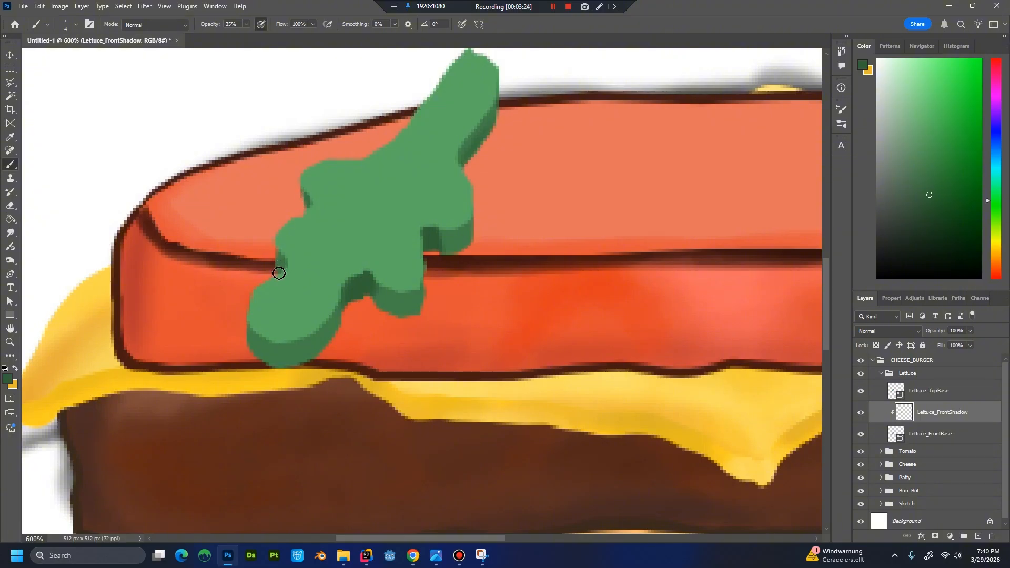
left_click_drag(279, 273, 280, 275)
Paint a brighter, more saturated green along the lower front edge of the lettuce bulge, and resample the front green.
left_click(324, 339, "alt")
left_click(934, 167)
mouse_move(384, 312)
left_mouse_down()
mouse_move(401, 293)
mouse_move(411, 311)
left_mouse_up()
key("ctrl+minus")
key("ctrl+minus")
key("ctrl+minus")
key("ctrl+minus")
key("ctrl+minus")
key("ctrl+plus")
key("ctrl+plus")
key("ctrl+plus")
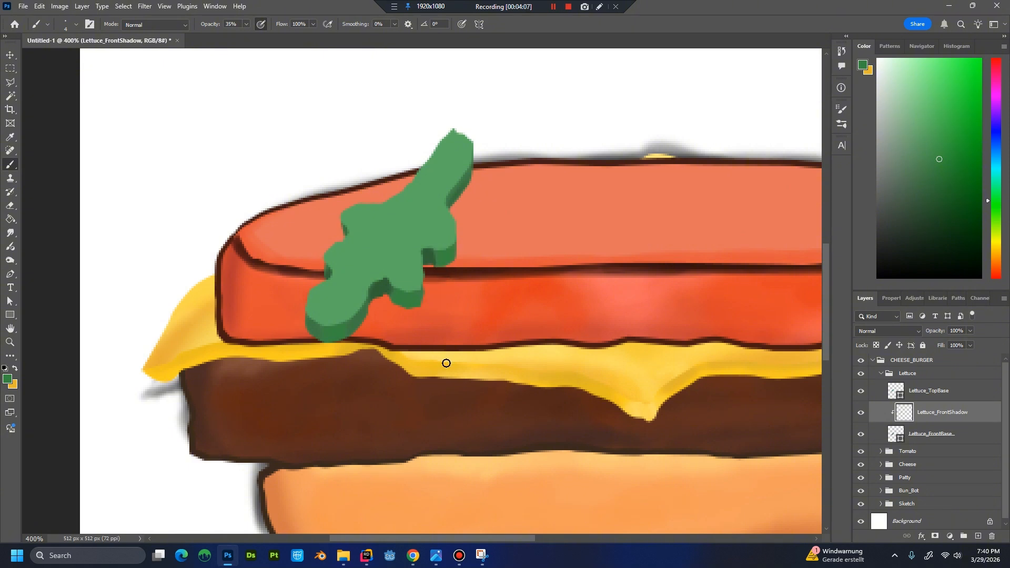
left_click(397, 295, "alt")
Rename the Lettuce_FrontShadow layer as Lettuce_FrontShadowHigh.
left_click(863, 435)
double_click(960, 416)
key("Right")
key("Return")
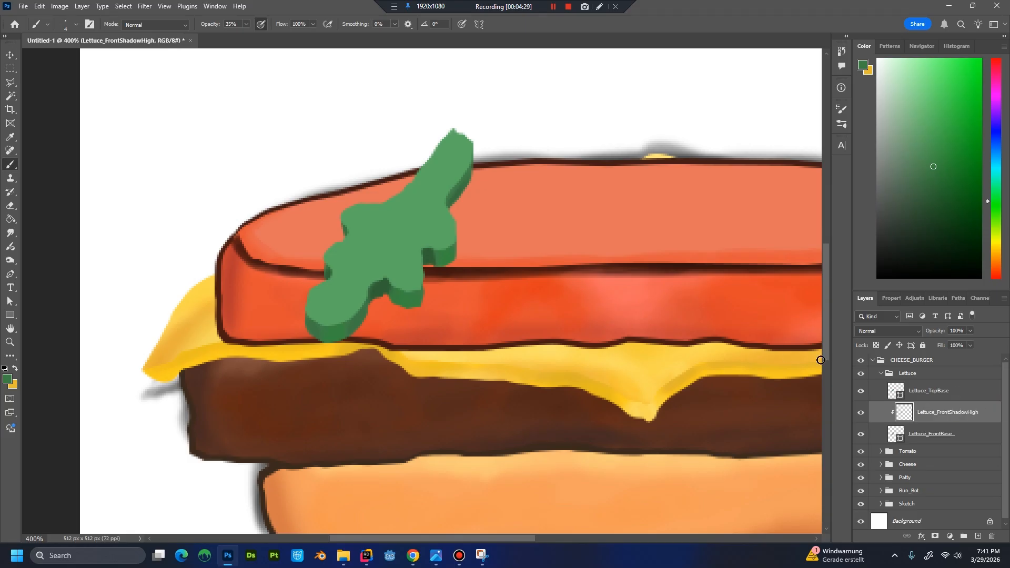
left_click(952, 393)
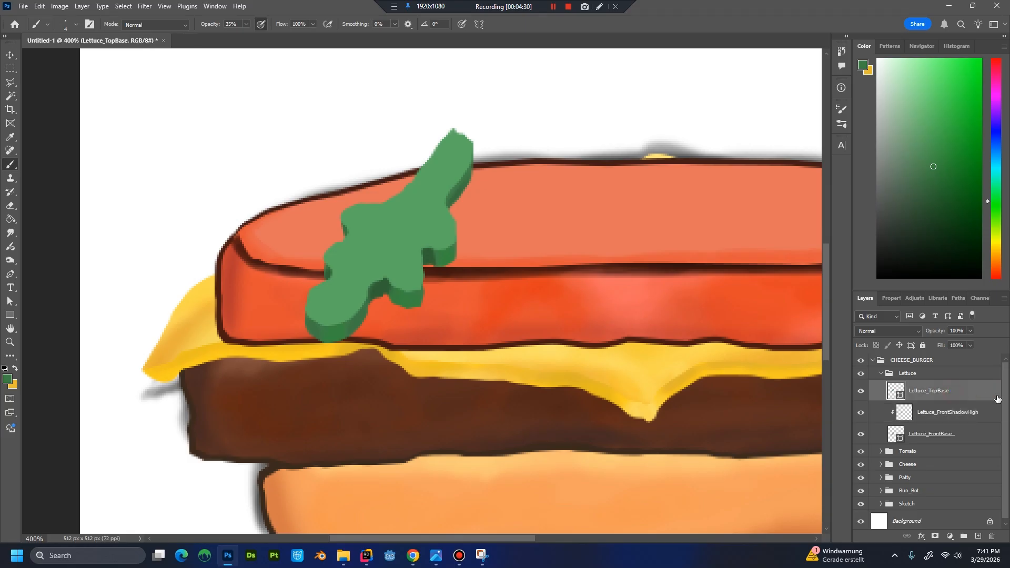
Rename the clipped layer above Lettuce_FrontBase as Lettuce_FrontLight and copy its name.
double_click(960, 416)
left_click_drag(952, 413, 997, 422)
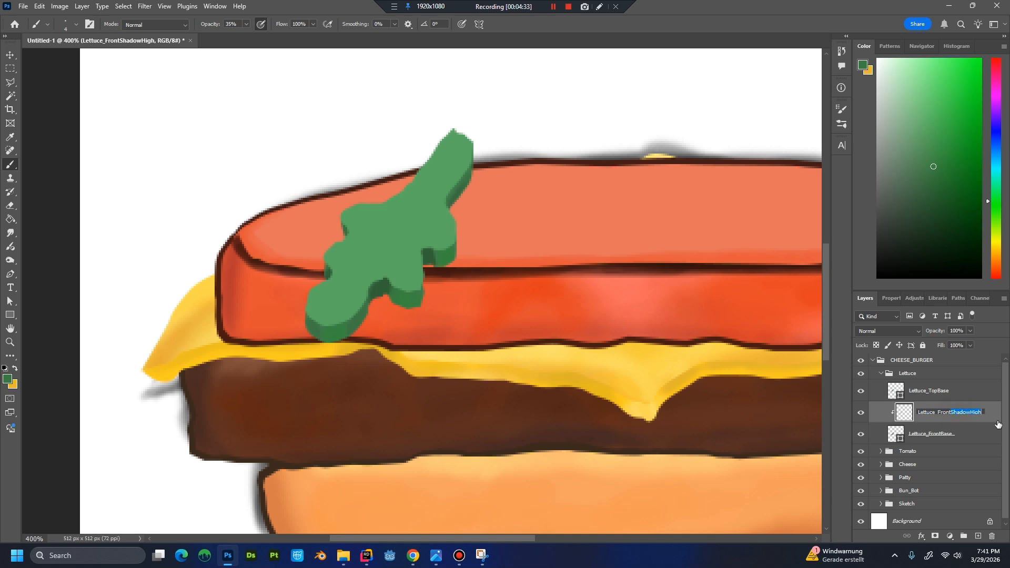
type("Light")
key("ctrl+a")
key("ctrl+c")
key("Return")
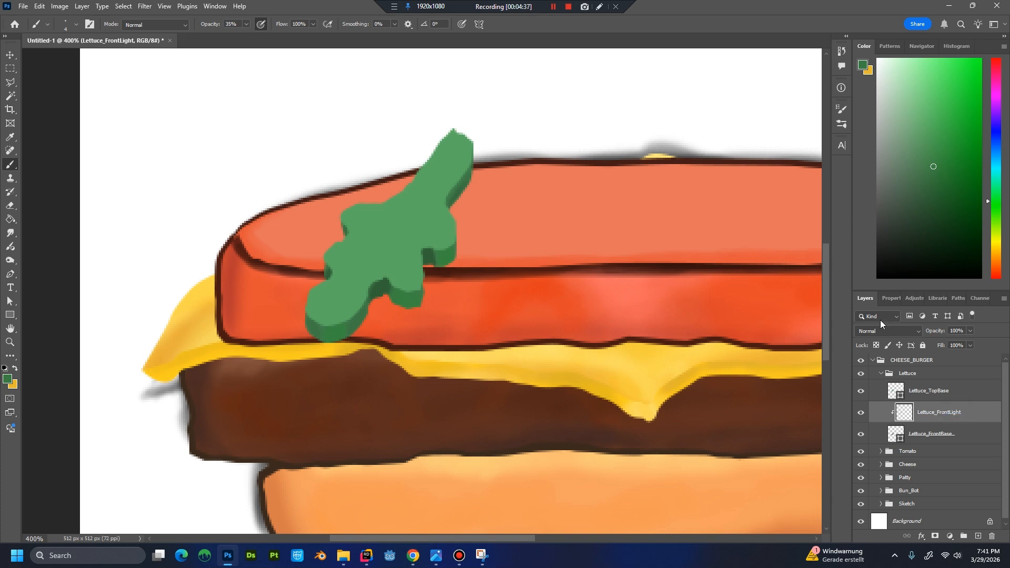
Create a new layer named Lettuce_TopLight above Lettuce_TopBase and clip it to that layer.
left_click(923, 390)
key("ctrl+shift+n")
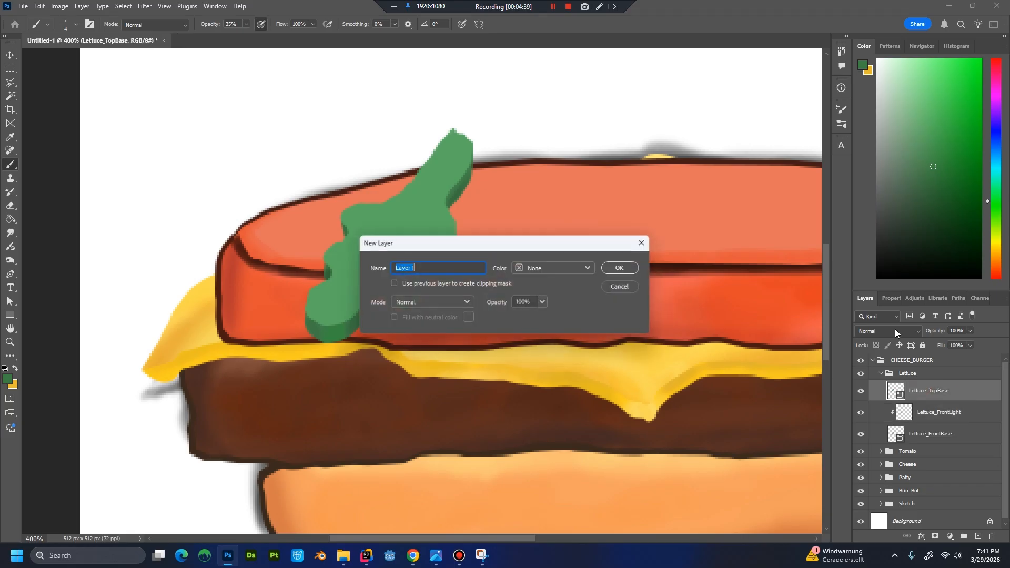
key("ctrl+v")
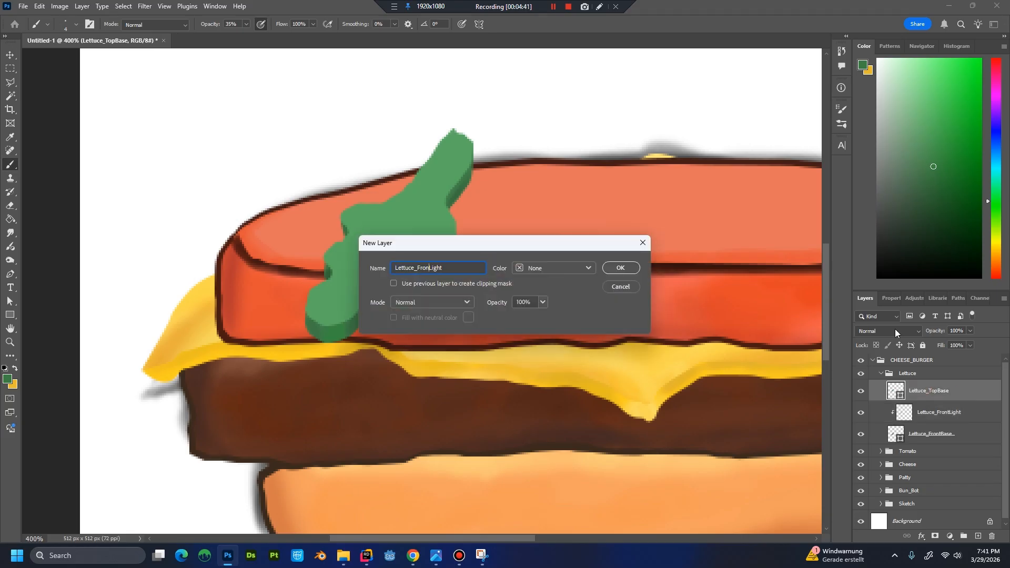
type("op")
key("Return")
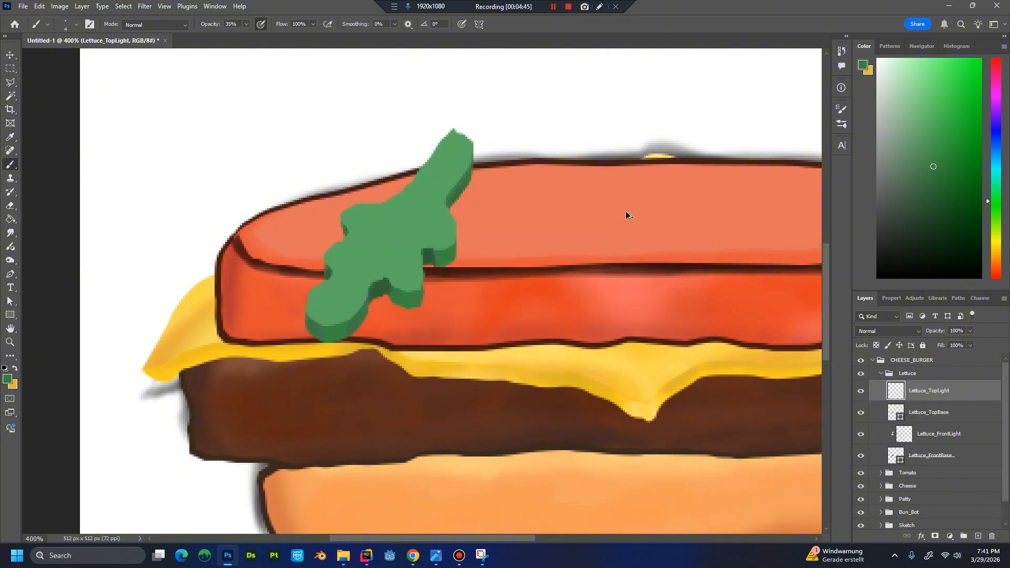
key("ctrl+alt+g")
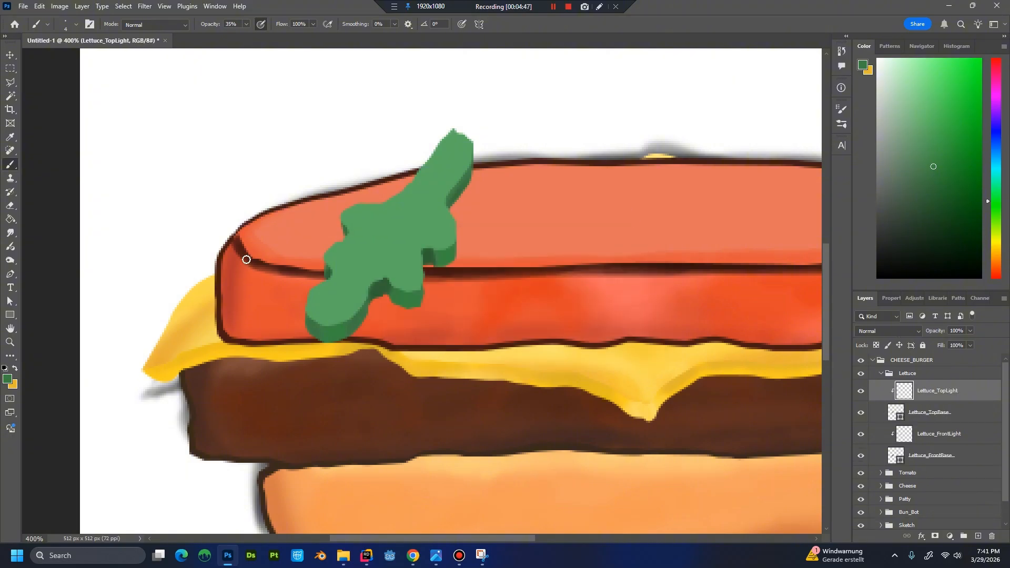
Paint pale green highlights on the lettuce top along the lower rounded end and the edges of the left bulges.
left_click(333, 320, "alt")
left_click(905, 87)
mouse_move(334, 310)
left_mouse_down()
mouse_move(363, 313)
mouse_move(335, 322)
left_mouse_up()
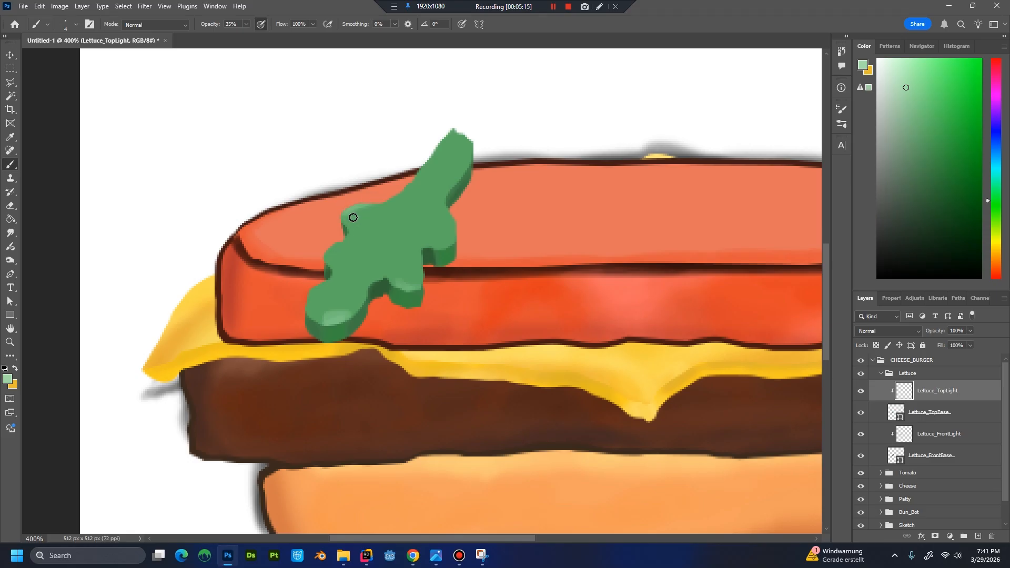
left_click_drag(353, 217, 347, 232)
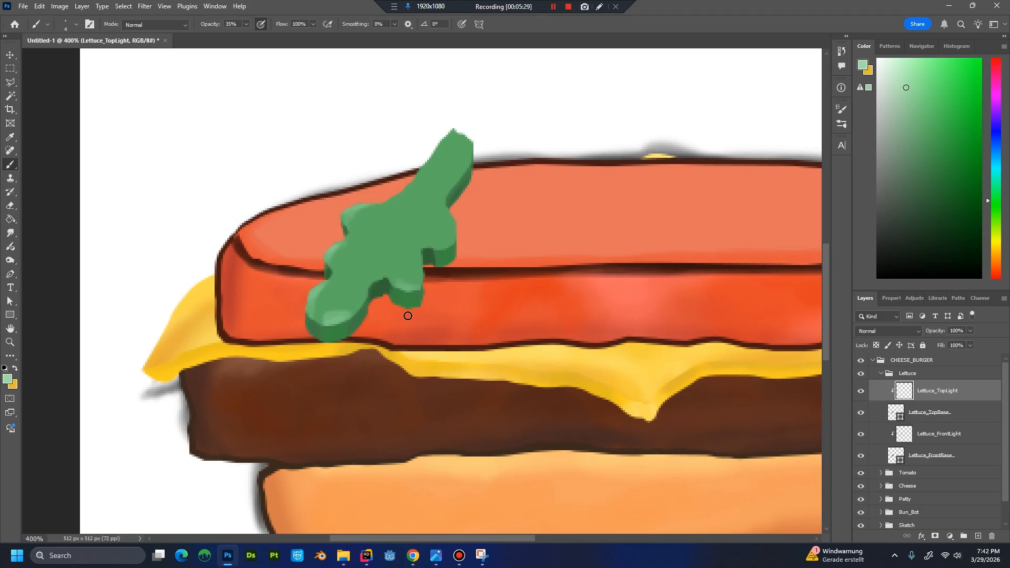
Soften the highlight on the lettuce's lower rounded end with intermediate light greens between the highlight and the base colour.
left_click(914, 107)
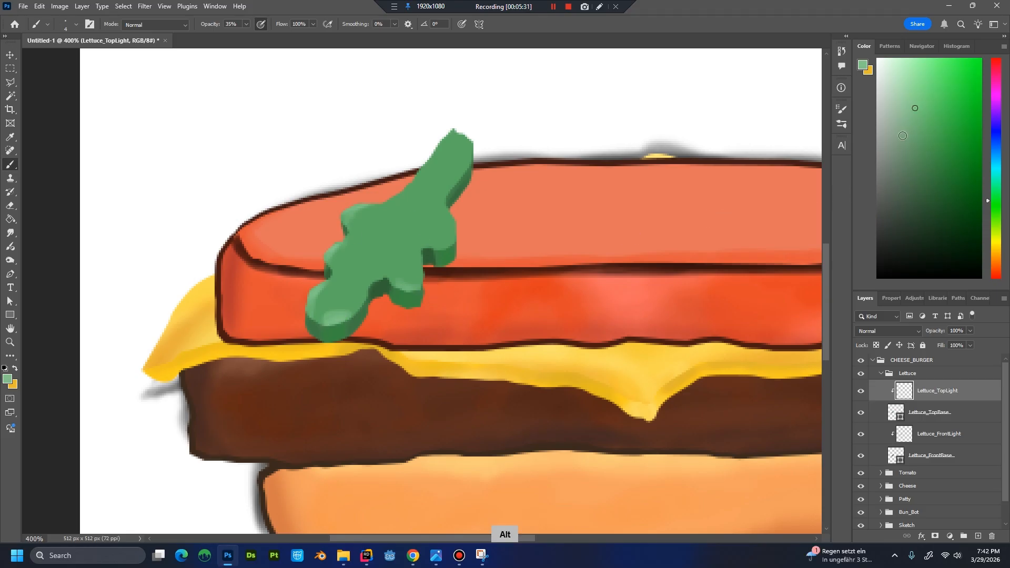
left_click(919, 120)
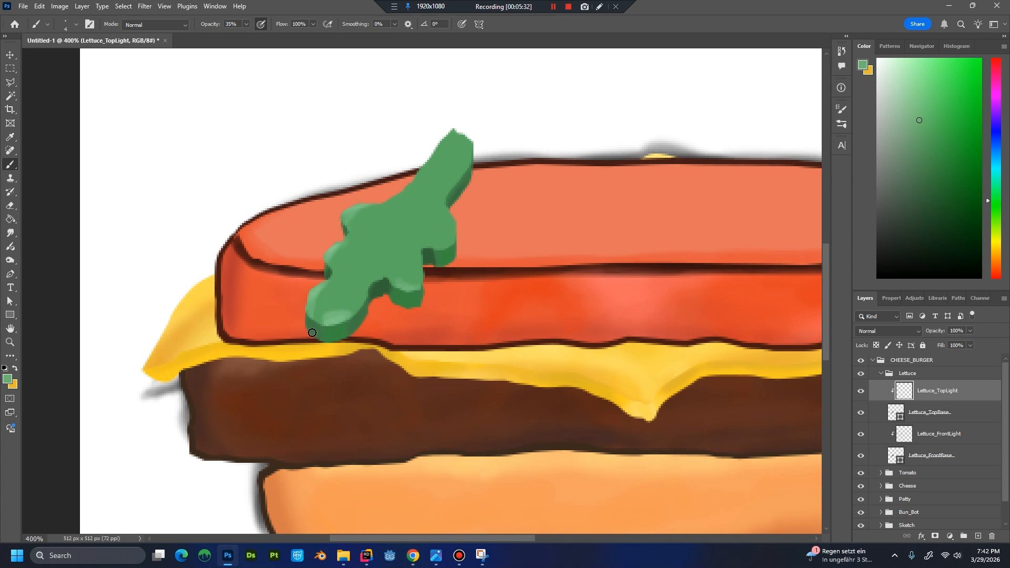
left_click(324, 303, "alt")
scroll(453, 271, "down", 4)
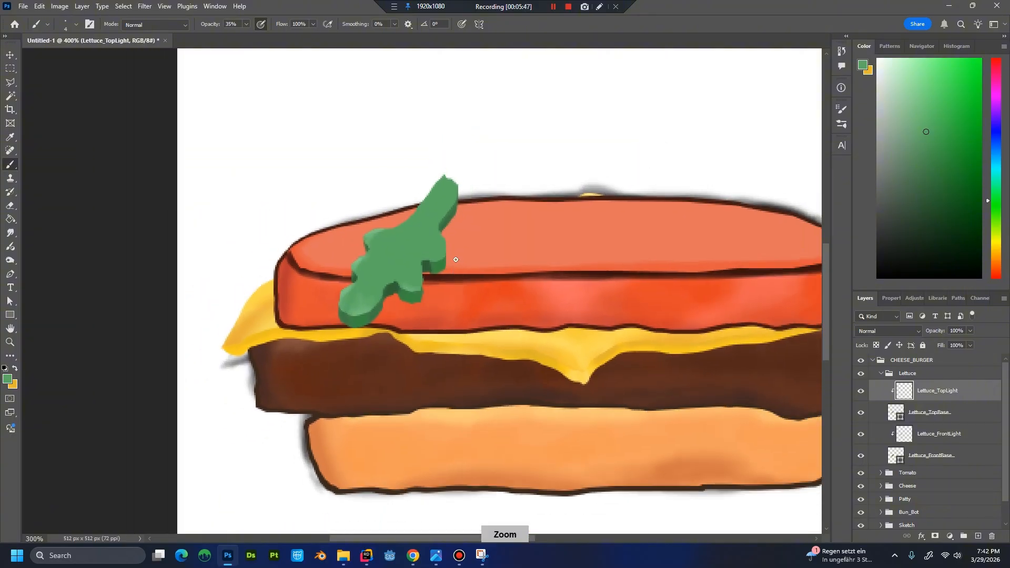
Shade the lettuce top above the lower notch with a darker green and blend it using the sampled base green.
scroll(451, 263, "up", 3)
scroll(435, 268, "up", 2)
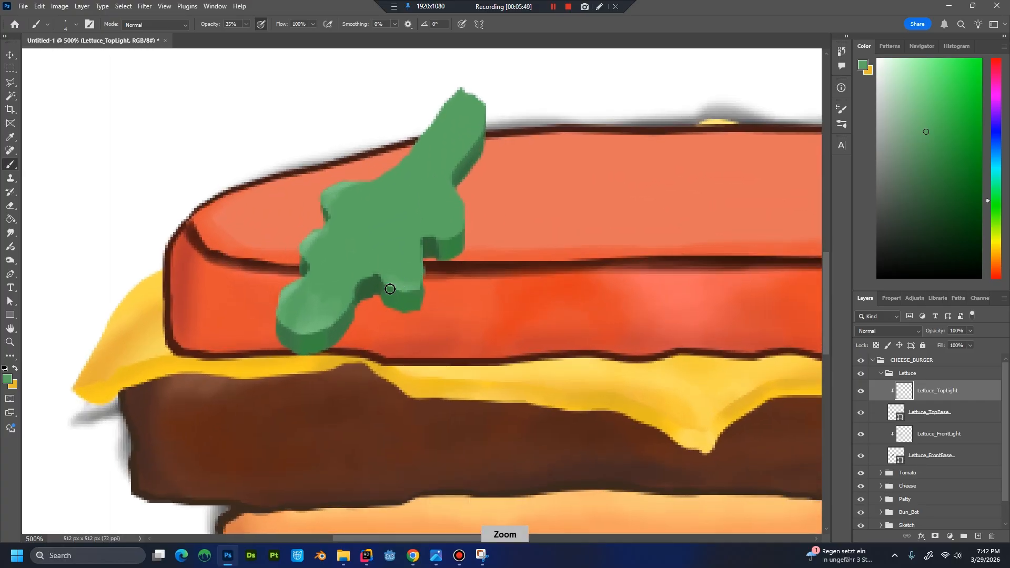
key("alt")
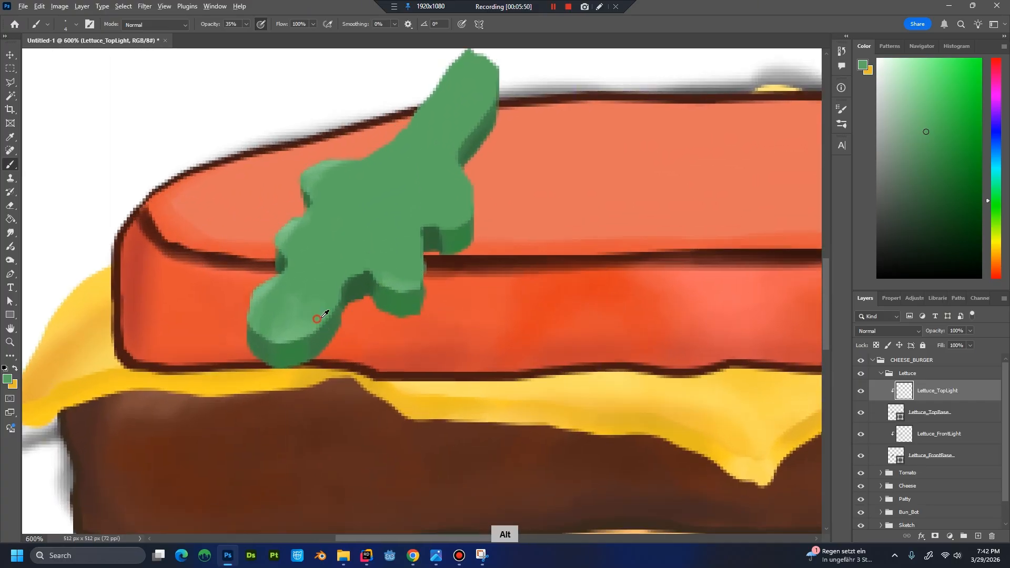
left_click(322, 316, "alt")
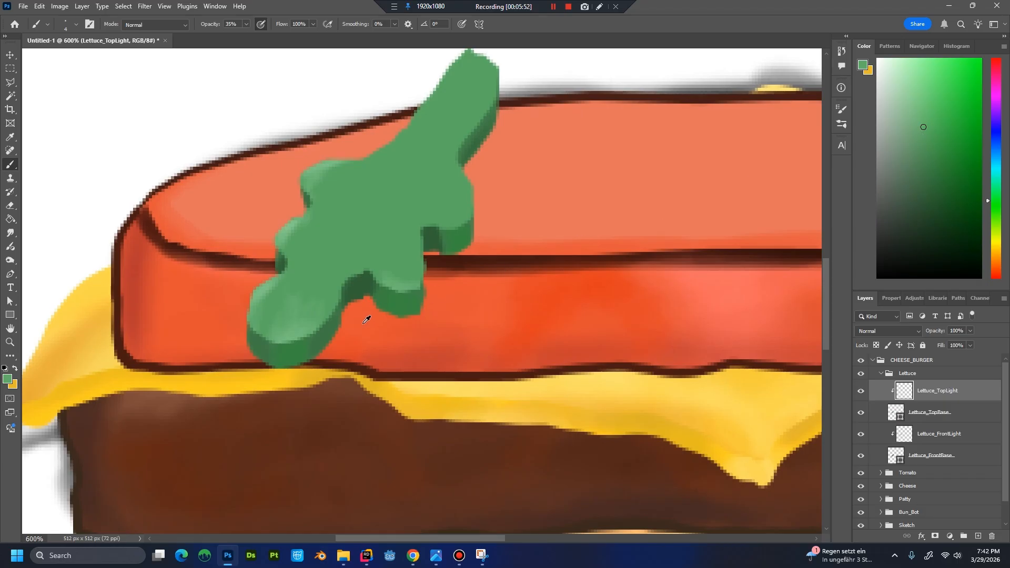
left_click(329, 330, "alt")
left_click(927, 156)
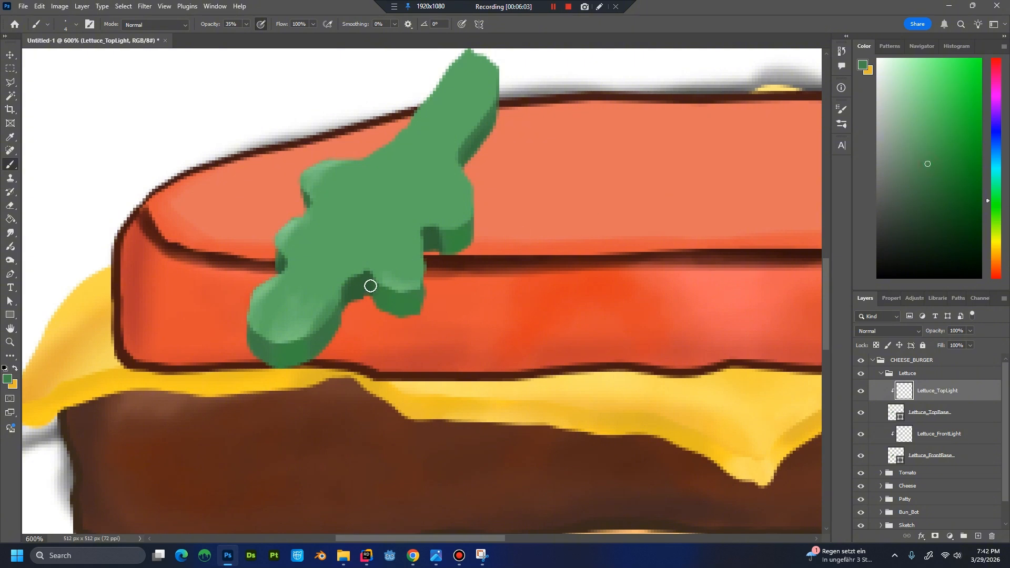
left_click(362, 258, "alt")
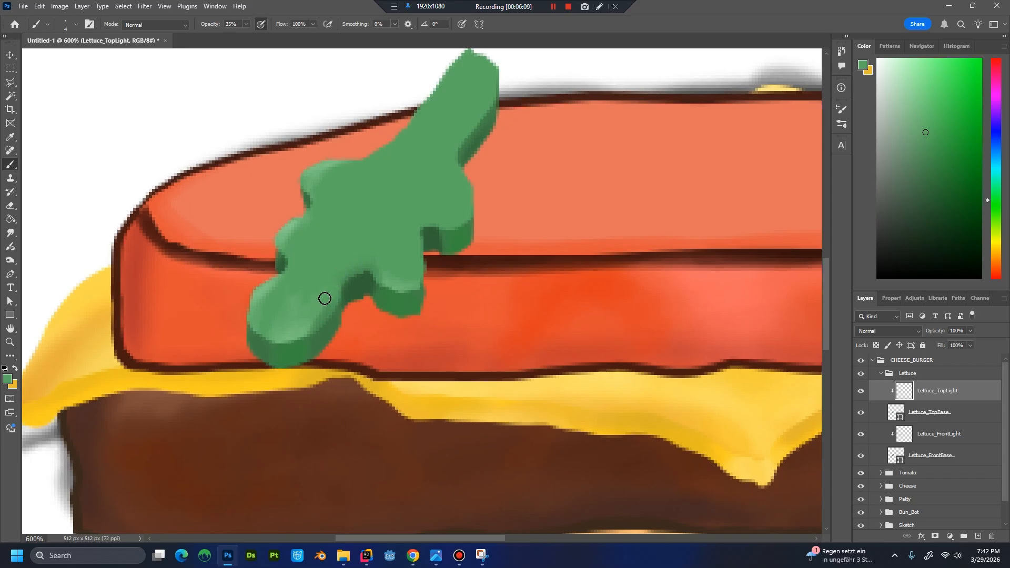
key("alt")
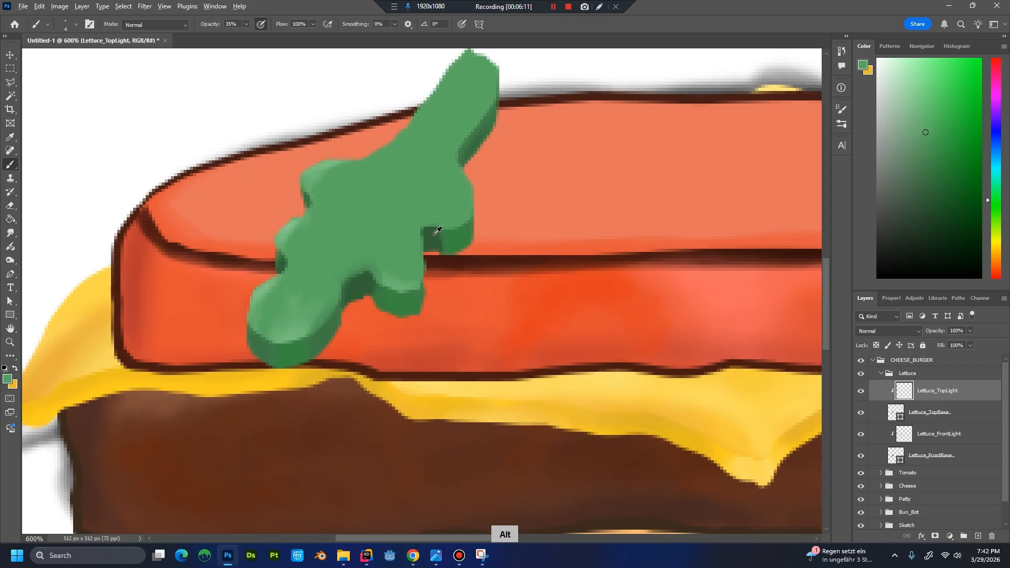
Paint a dark green shadow on the lettuce top around the upper right notch and blend its edge into the base green.
left_click(927, 192)
left_click(930, 181)
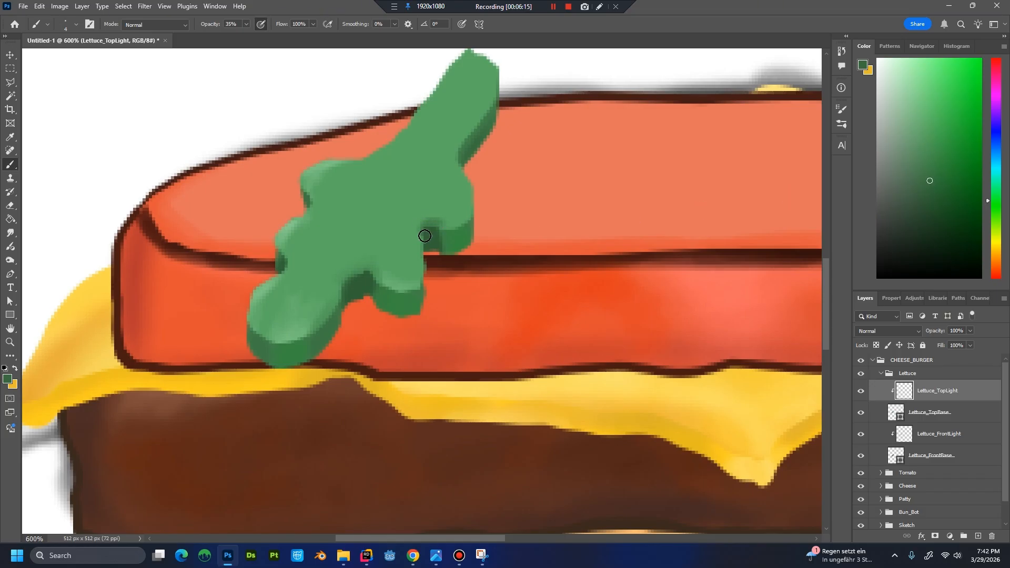
left_click(450, 210, "alt")
left_click(435, 220, "alt")
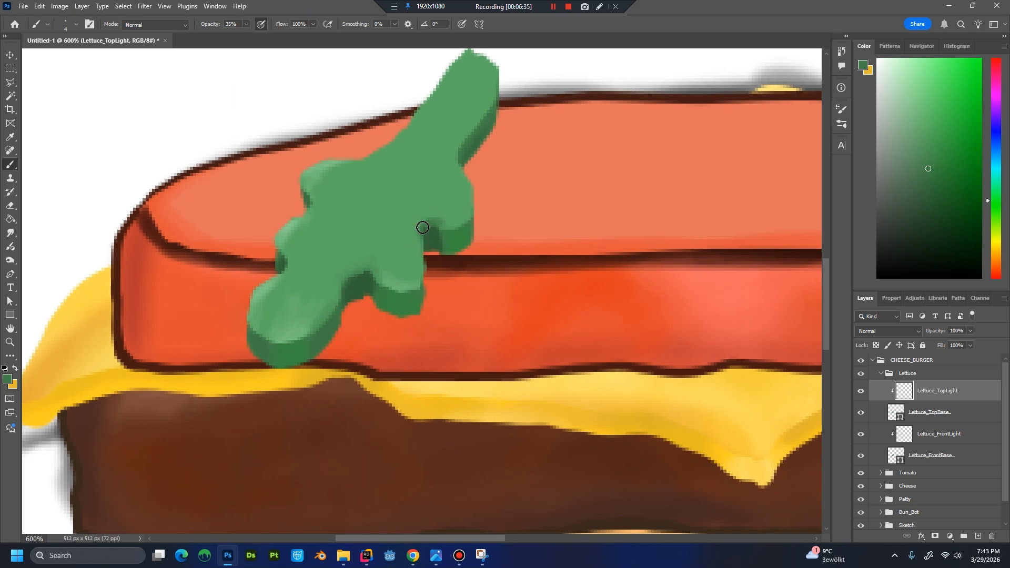
left_click(350, 278, "alt")
Shade the edges of the lettuce's narrow upper end and the left recesses with sampled dark green, blending with the base green.
left_click(480, 137, "alt")
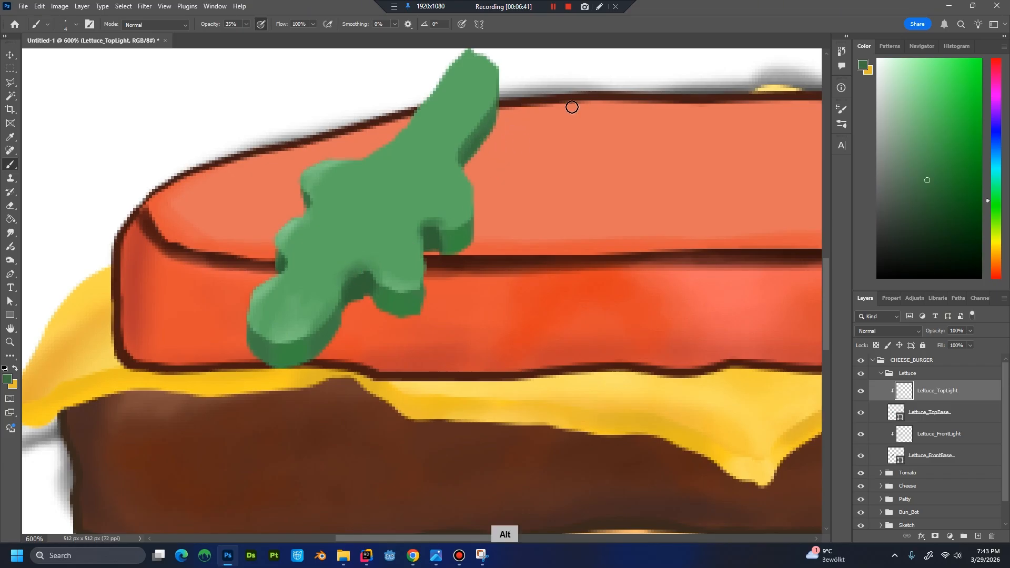
left_click(479, 142, "alt")
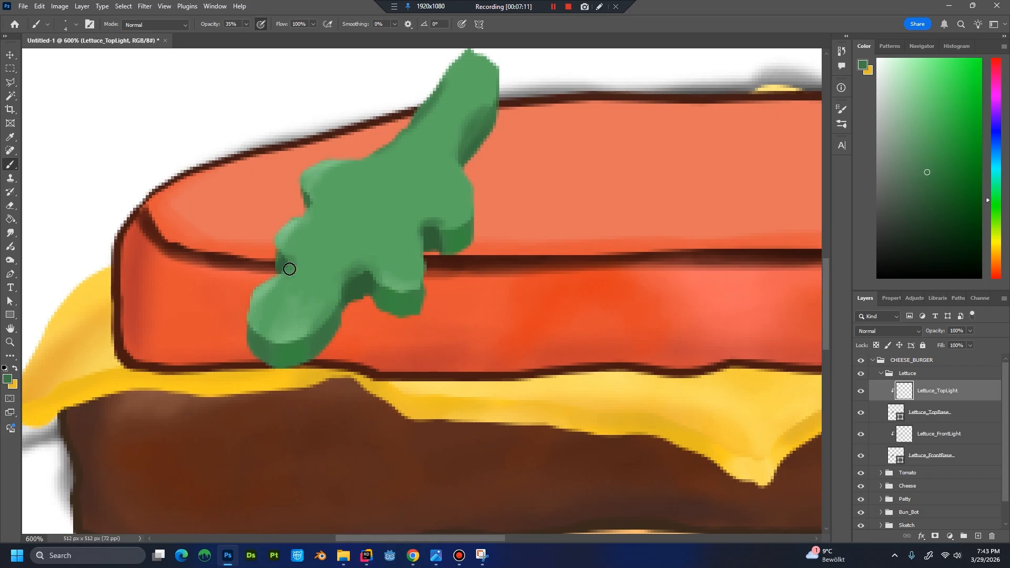
left_click(320, 218, "alt")
scroll(602, 300, "down", 2)
scroll(605, 232, "up", 3)
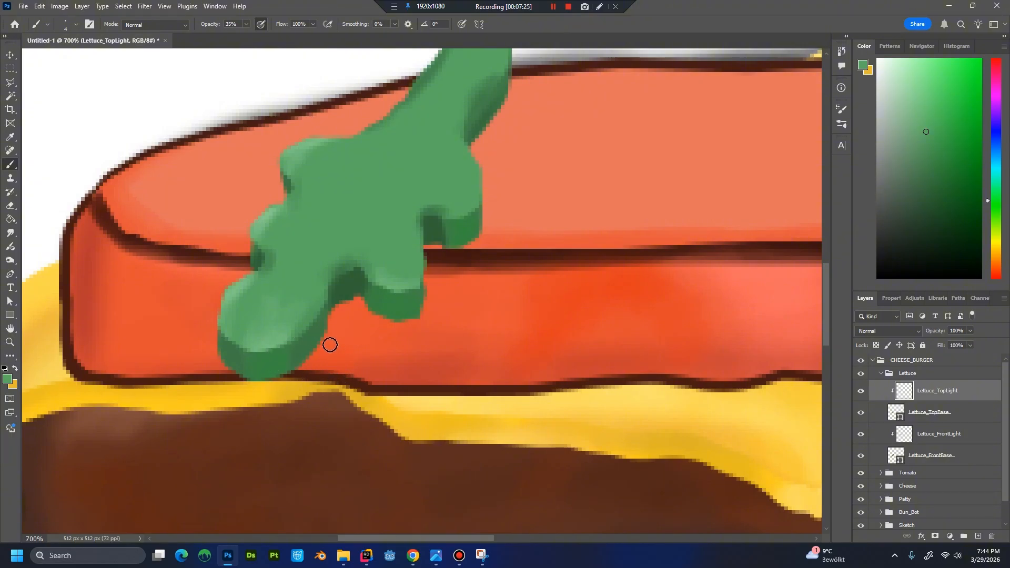
key("alt")
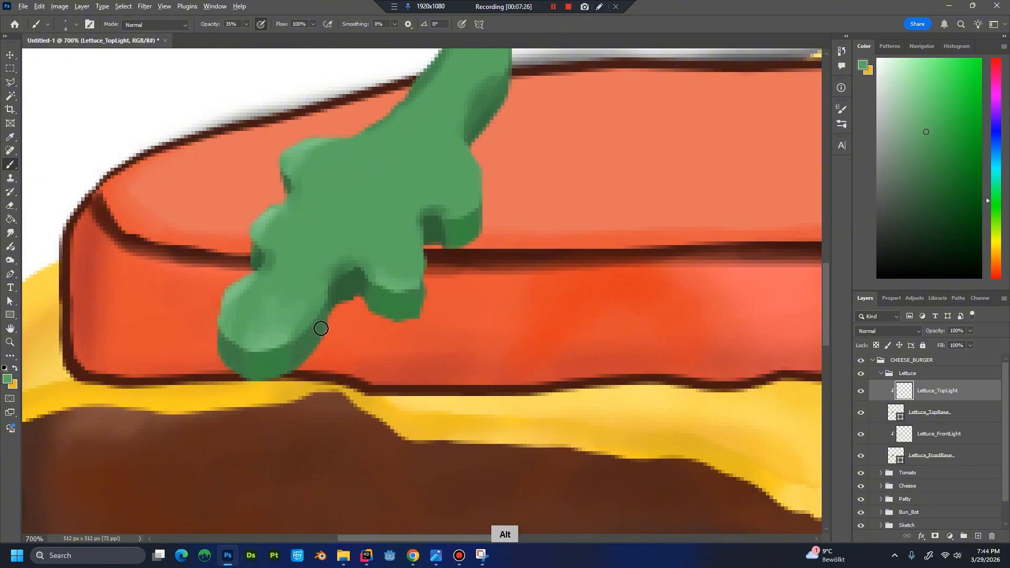
scroll(553, 257, "down", 1)
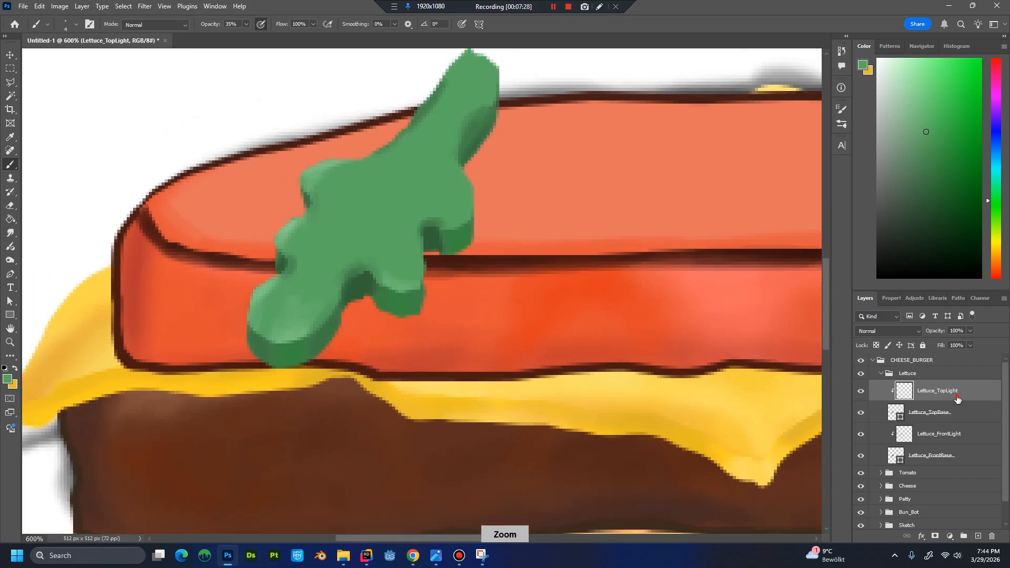
Create a new layer named Stem and move it above Lettuce_TopLight in the Lettuce group.
left_click(954, 461)
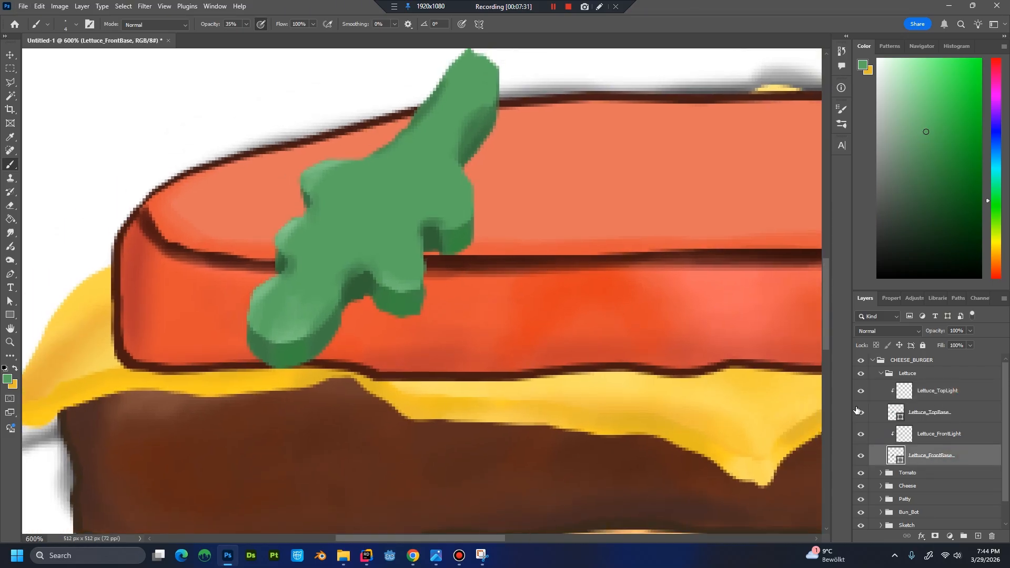
key("ctrl+shift+n")
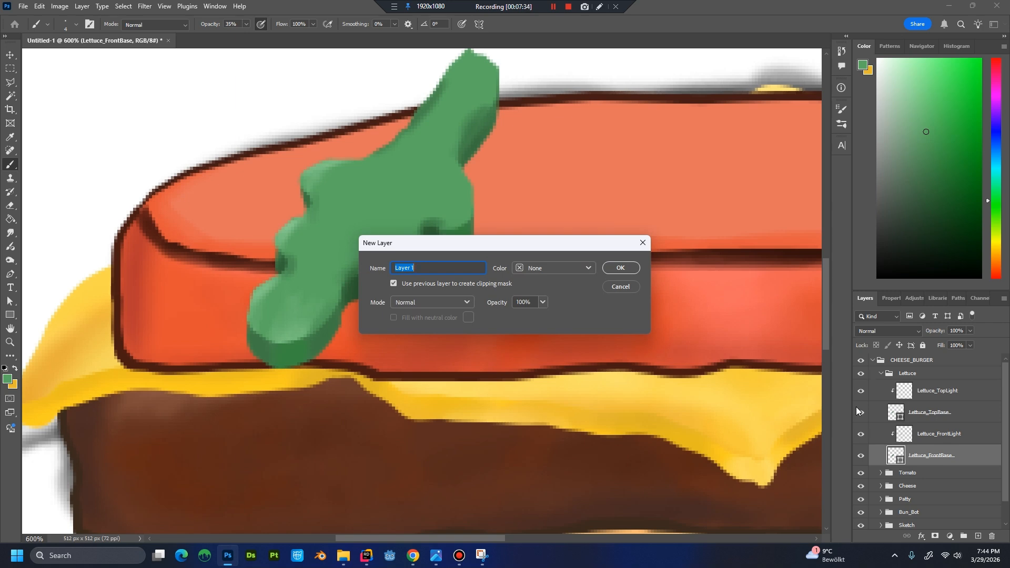
type("Stem")
key("Return")
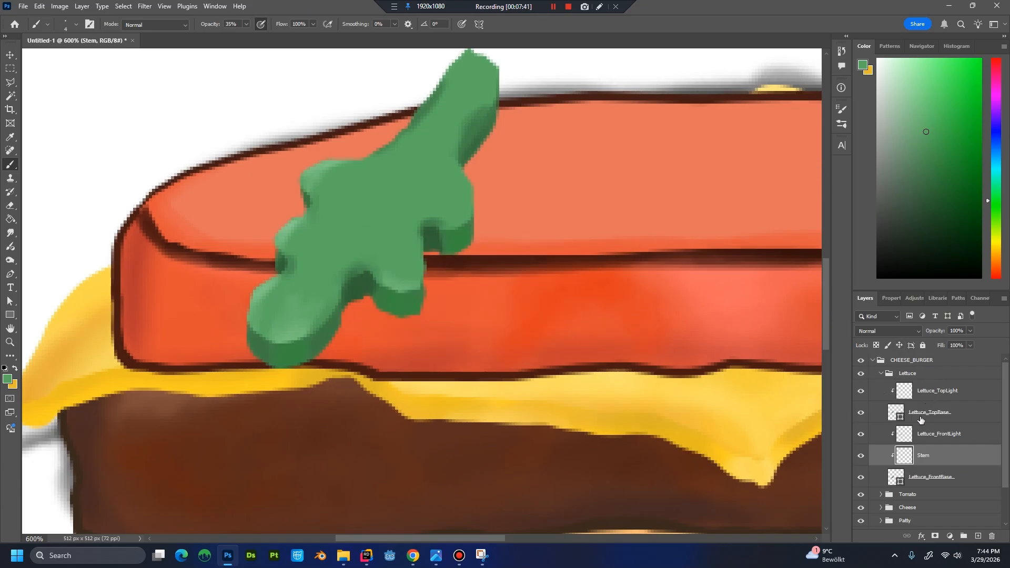
left_click_drag(935, 458, 923, 389)
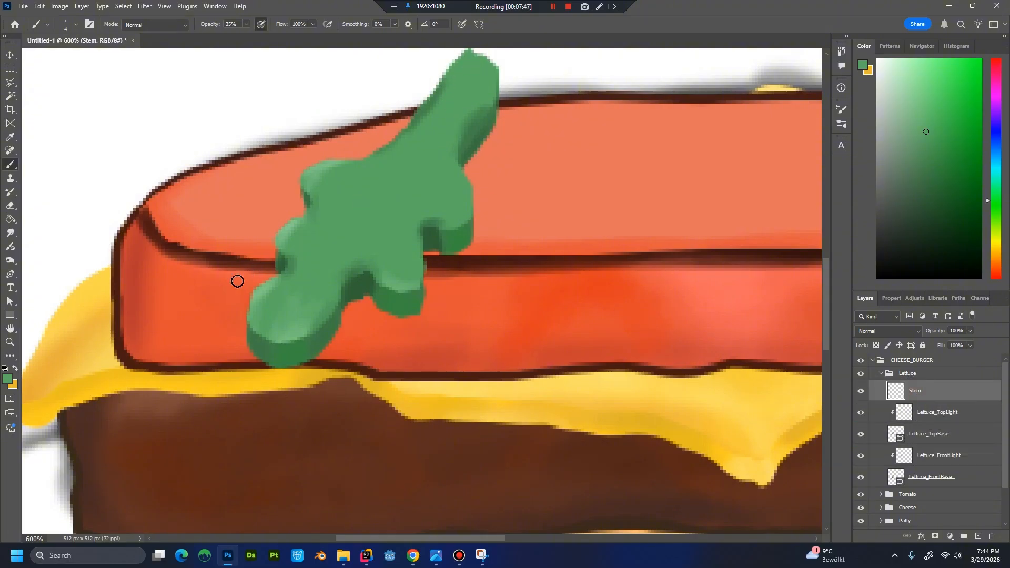
Set the foreground colour to a light peach, #eabd87.
left_click(8, 379)
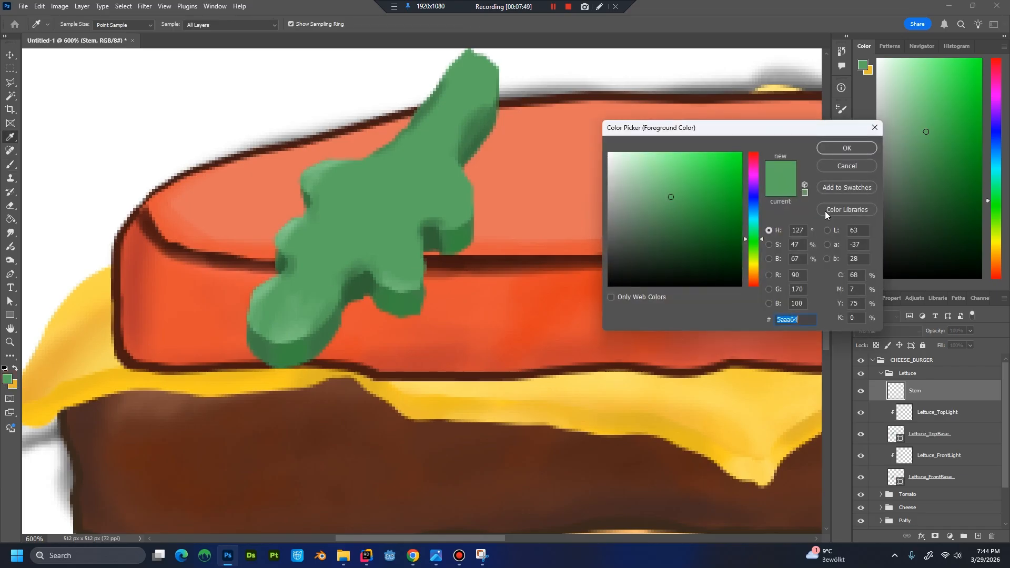
mouse_move(756, 273)
left_mouse_down()
mouse_move(757, 282)
mouse_move(756, 274)
left_mouse_up()
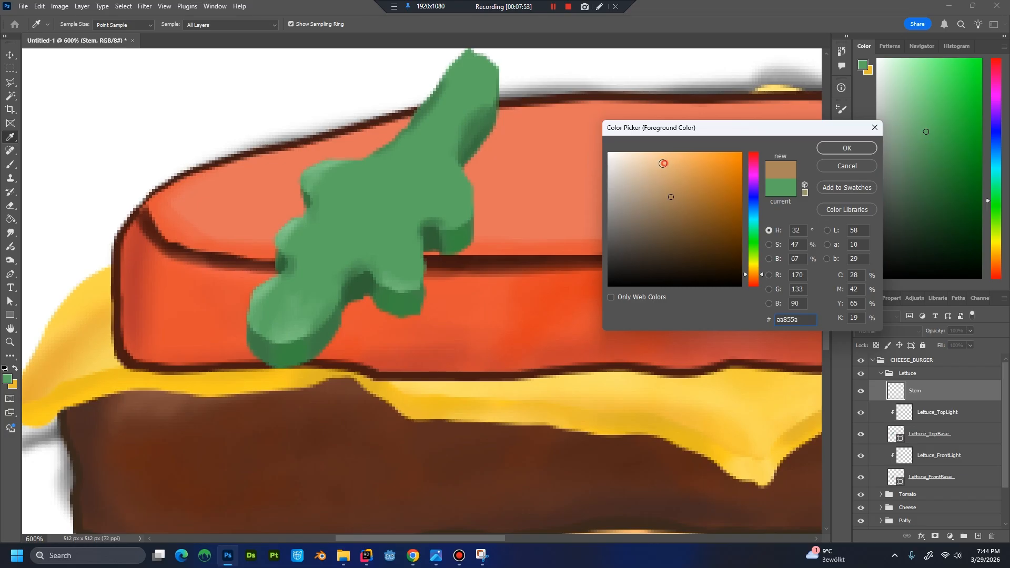
left_click(667, 163)
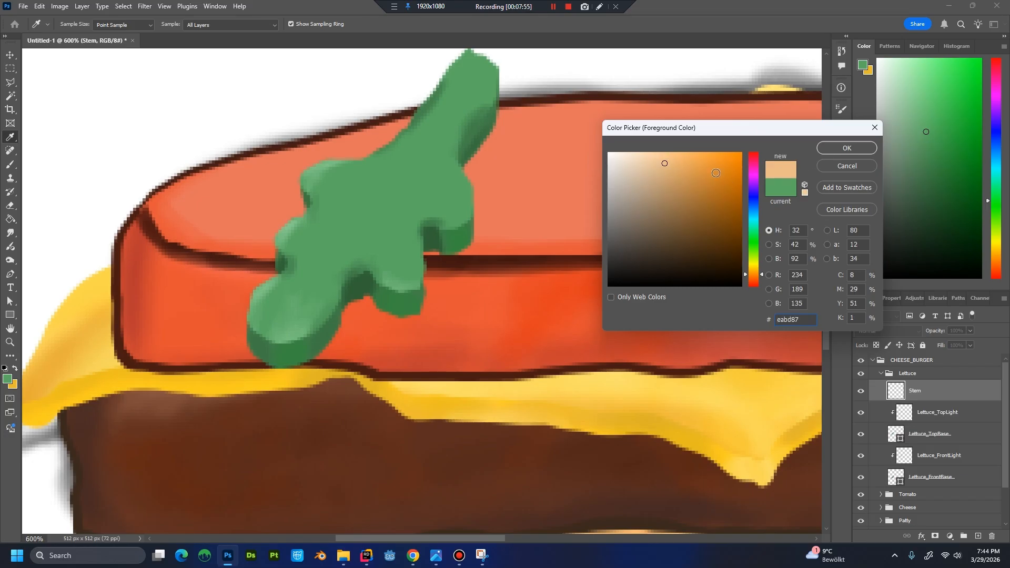
left_click(866, 149)
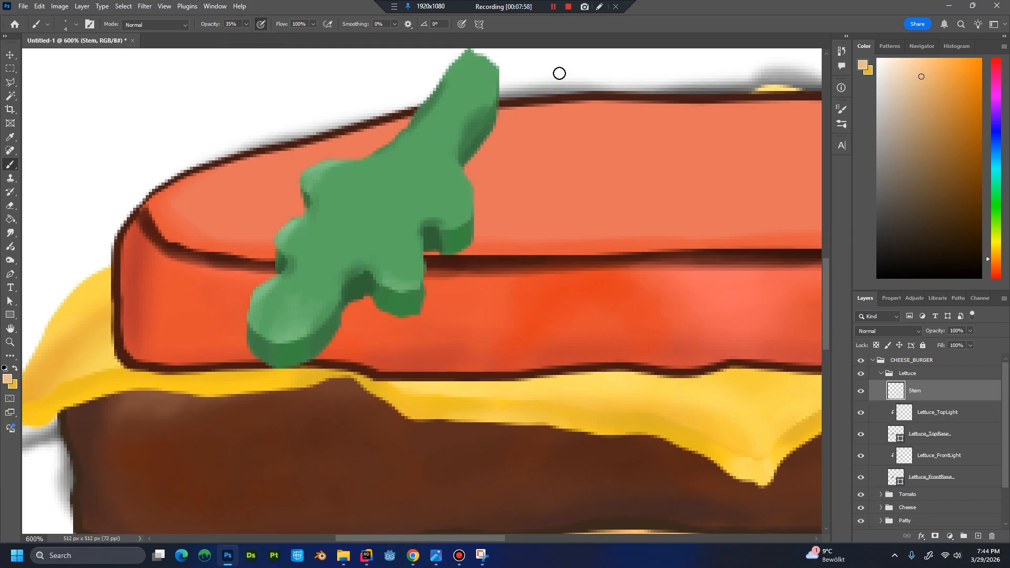
Clip the Stem layer to the lettuce and paint a thin peach central vein from its narrow upper end towards the rounded lower end.
key("bracketleft")
key("ctrl+alt+g")
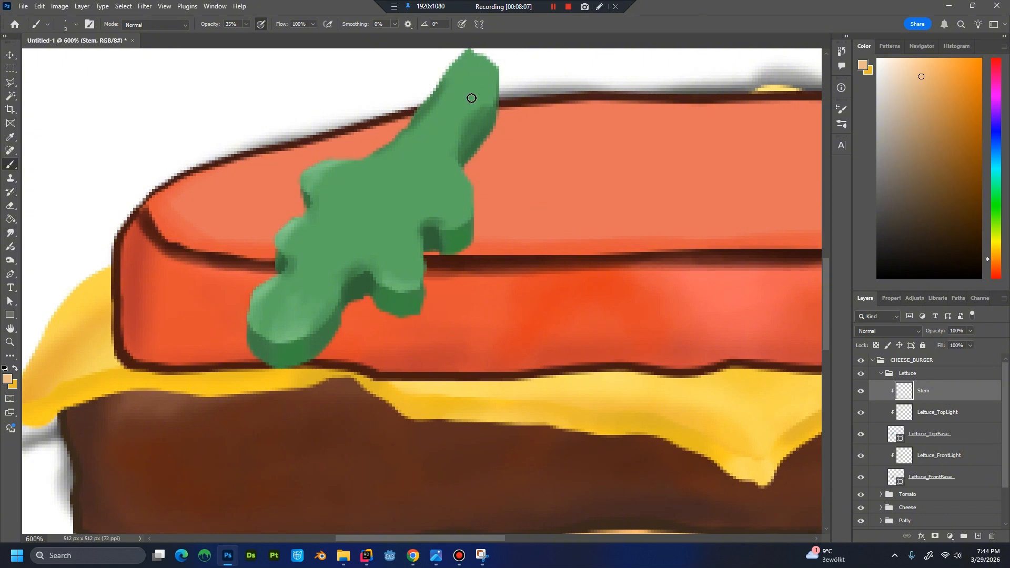
left_click_drag(462, 125, 447, 153)
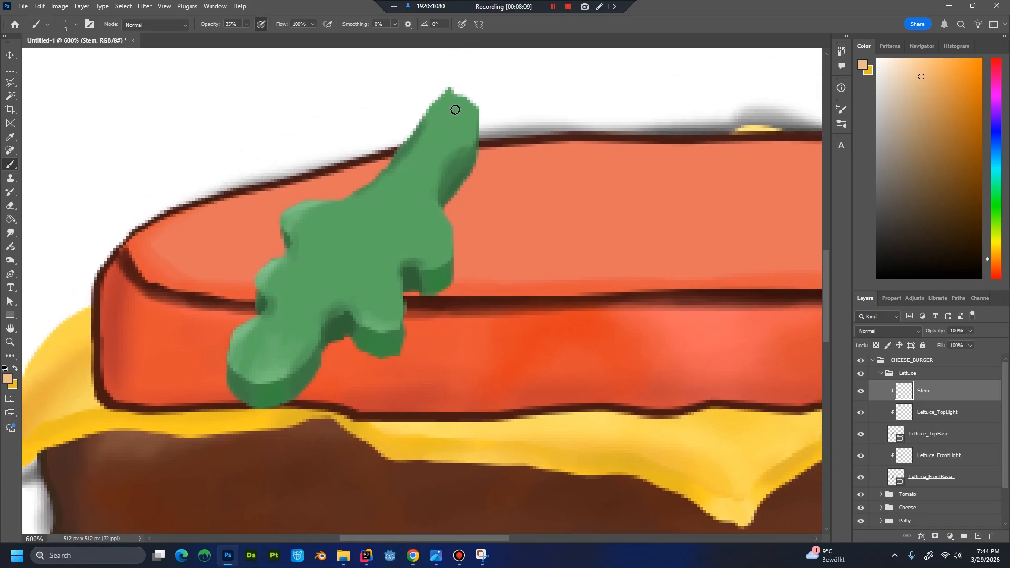
left_click_drag(462, 97, 426, 157)
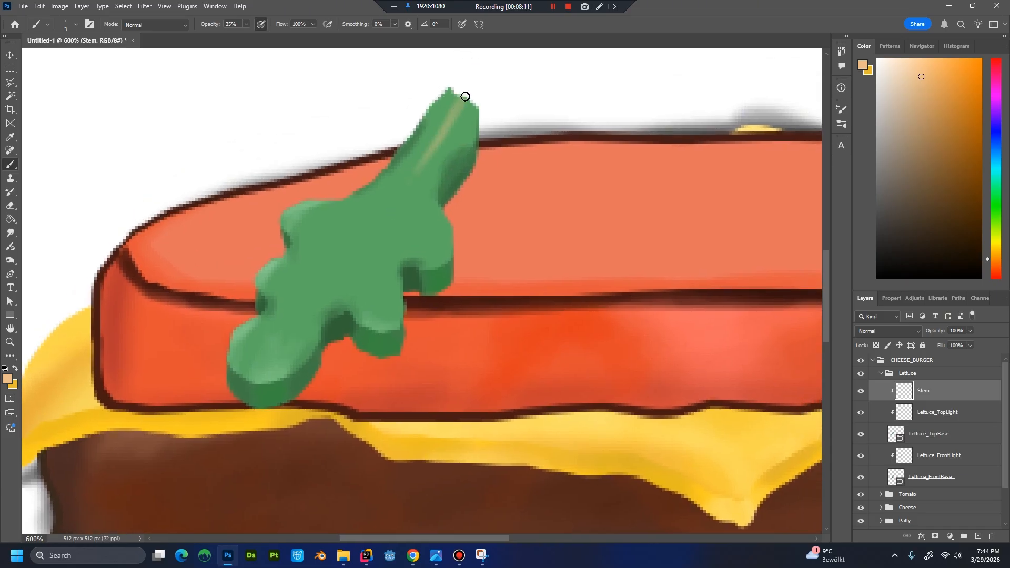
mouse_move(465, 95)
left_mouse_down()
mouse_move(400, 205)
mouse_move(309, 310)
left_mouse_up()
left_click_drag(359, 258, 295, 316)
mouse_move(329, 286)
left_mouse_down()
mouse_move(279, 328)
mouse_move(305, 306)
mouse_move(275, 345)
left_mouse_up()
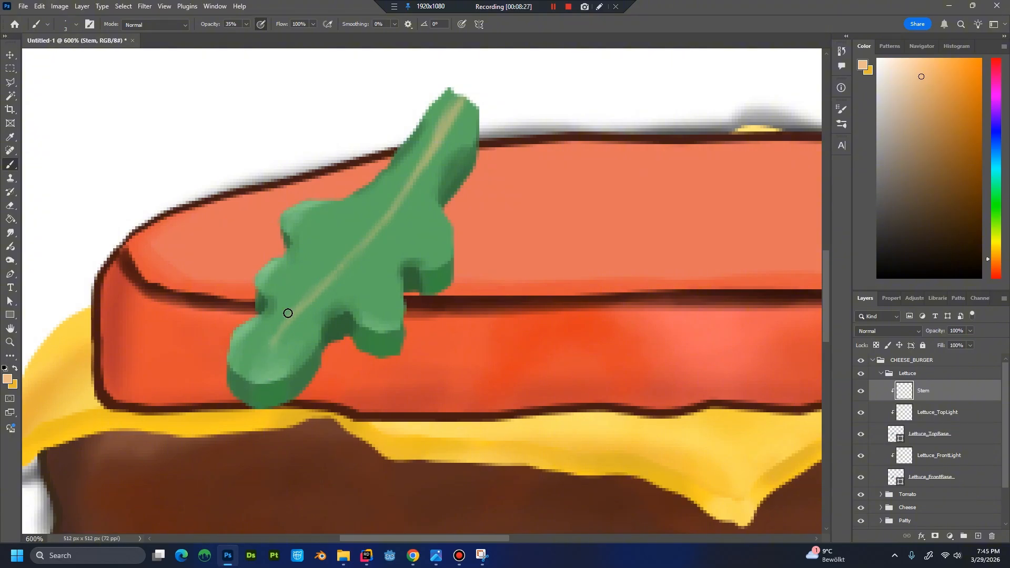
Paint thin peach side veins branching from the central vein towards the lobes on both sides of the lettuce leaf.
mouse_move(258, 334)
left_mouse_down()
mouse_move(305, 303)
mouse_move(298, 318)
left_mouse_up()
left_click_drag(344, 267, 345, 280)
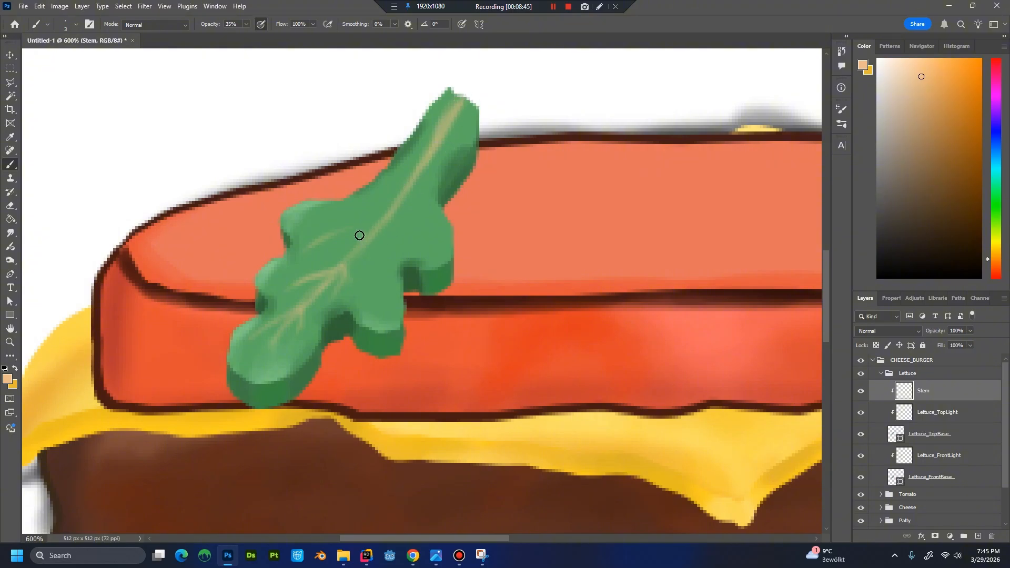
mouse_move(296, 261)
left_mouse_down()
mouse_move(361, 223)
mouse_move(347, 227)
left_mouse_up()
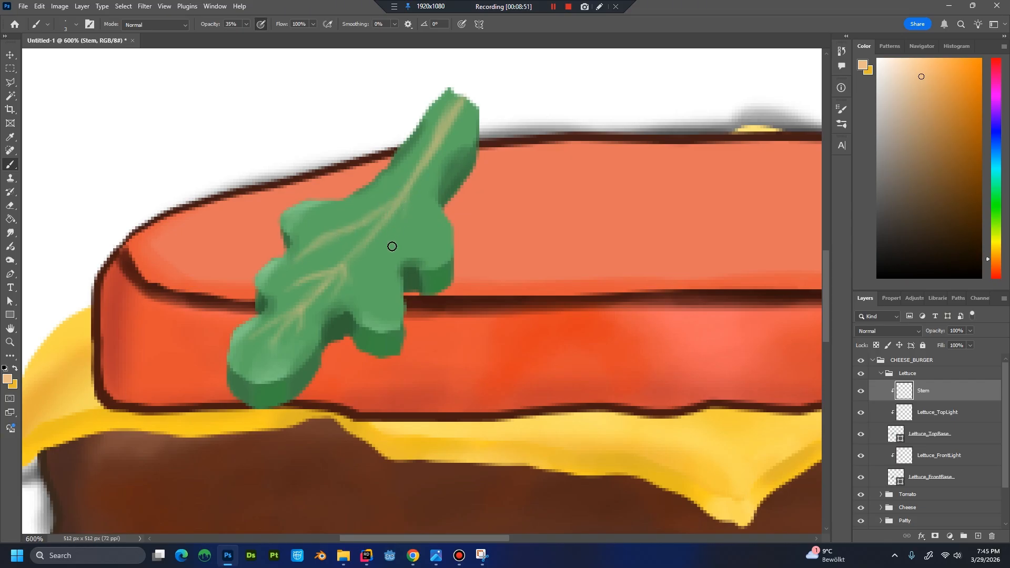
key("ctrl+z")
left_click_drag(404, 201, 411, 252)
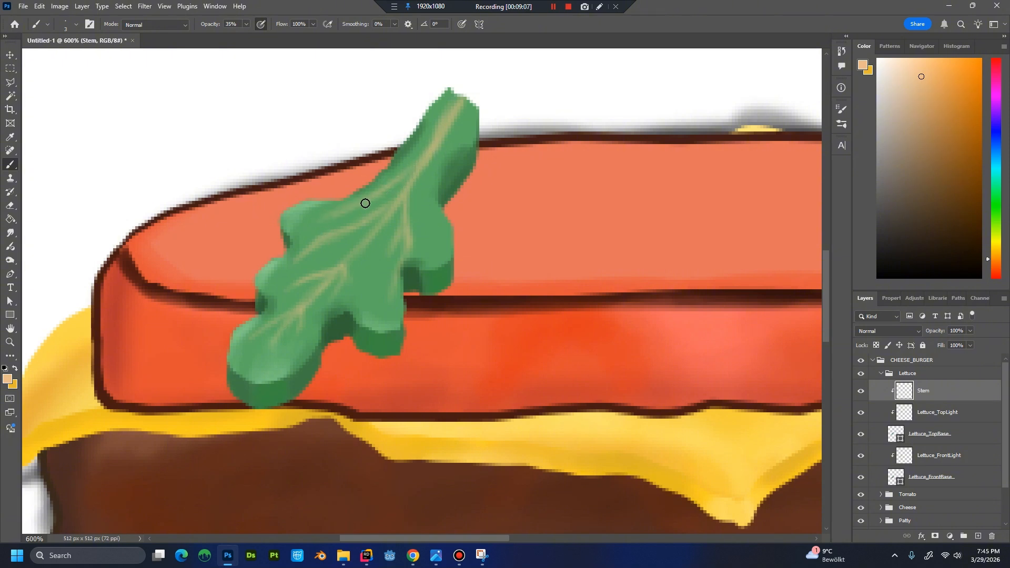
mouse_move(424, 157)
left_mouse_down()
mouse_move(425, 219)
mouse_move(435, 164)
mouse_move(431, 250)
left_mouse_up()
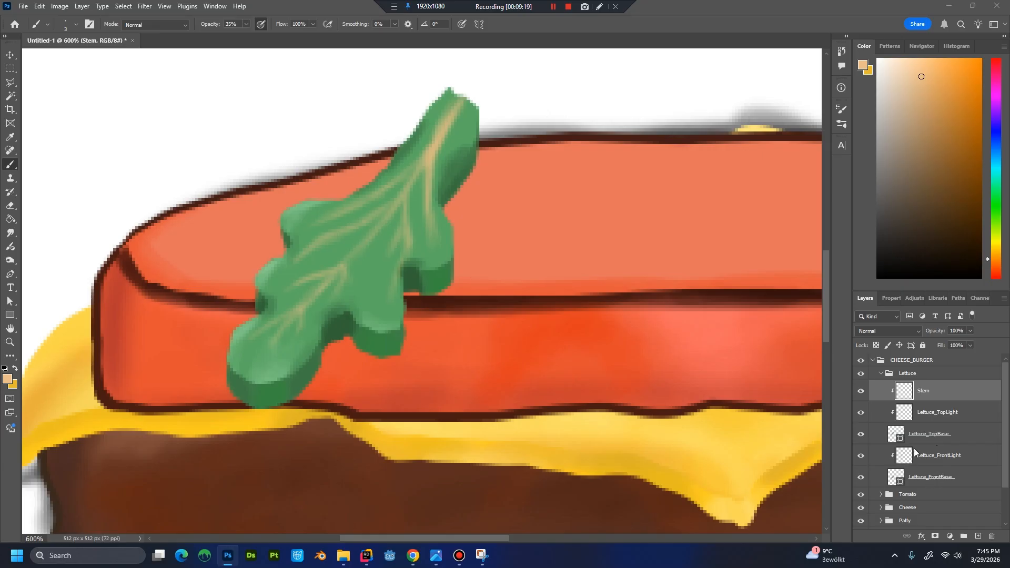
Create a new layer named StemShadow above Stem and clip it to the lettuce top.
key("ctrl+shift+n")
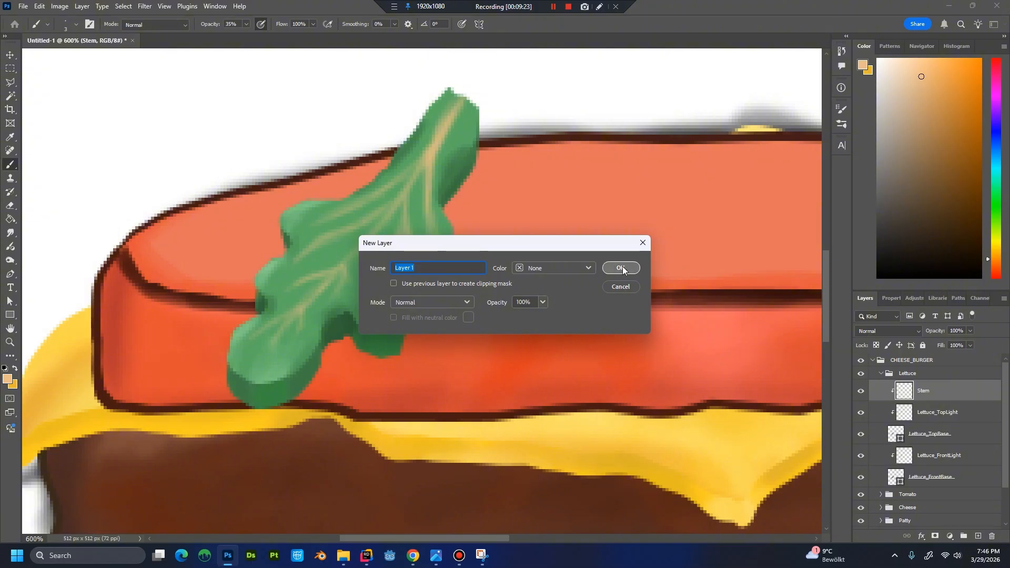
type("Stem")
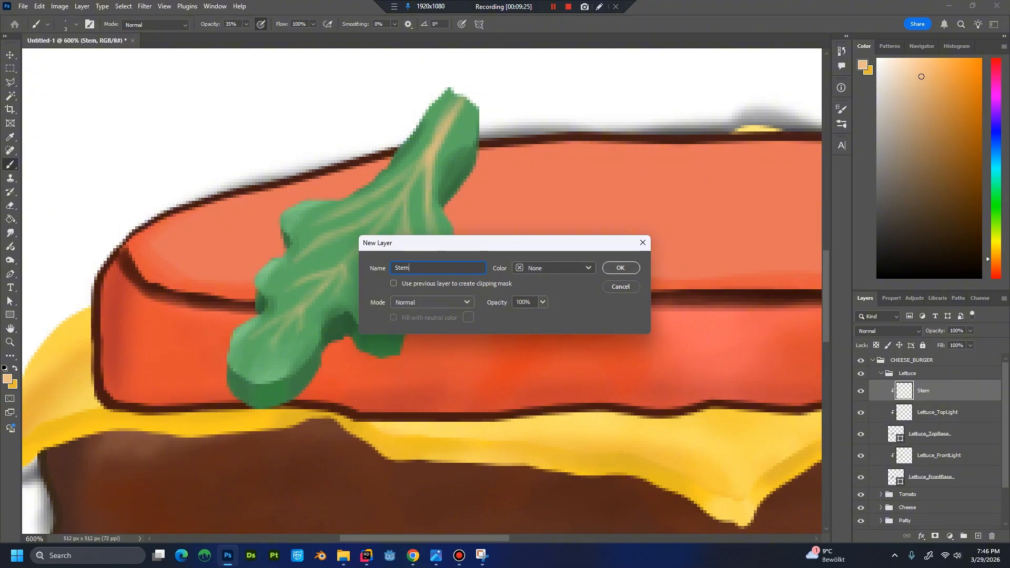
type("Shadow")
key("Return")
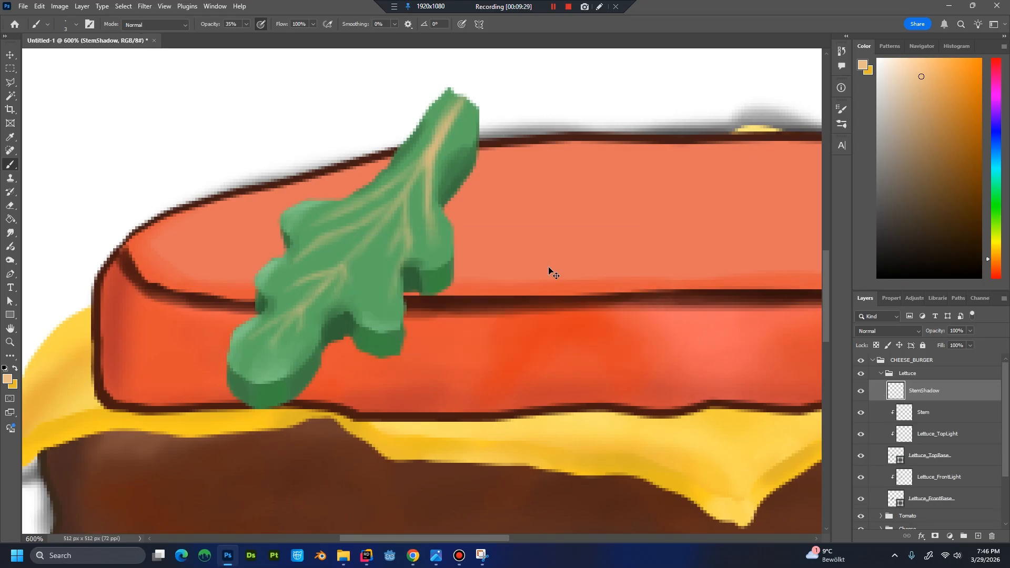
key("ctrl+alt+g")
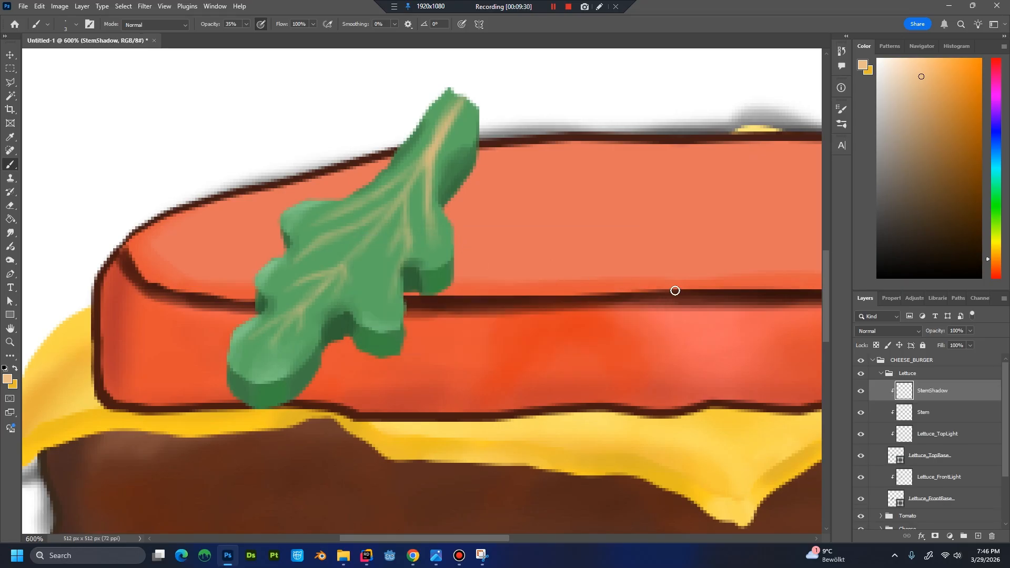
Sample the lettuce green, dab it beside the veins near the upper fork, and choose a slightly darker green for the stem shading.
key("i")
left_click(418, 196)
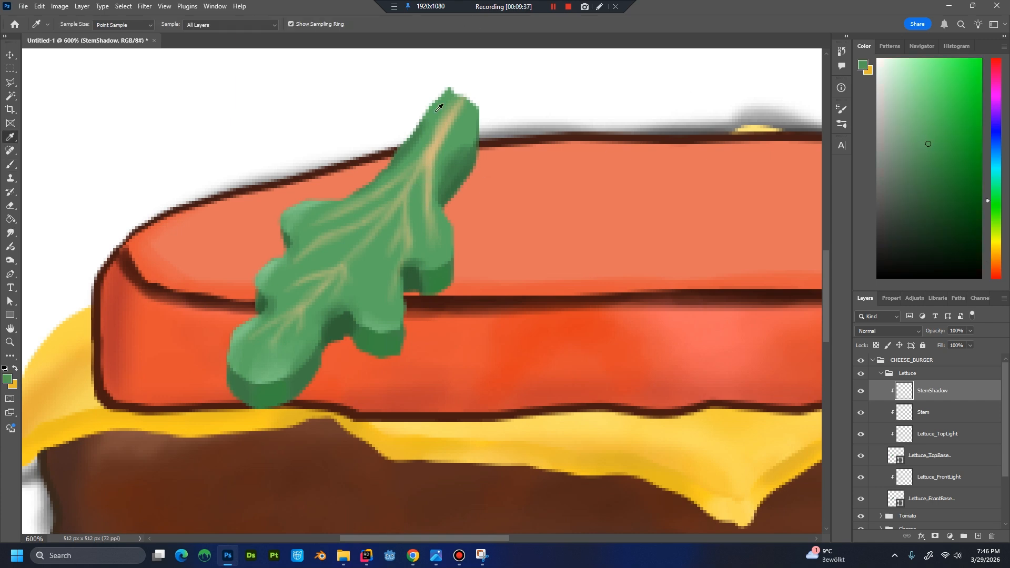
key("alt")
left_click(423, 179)
key("b")
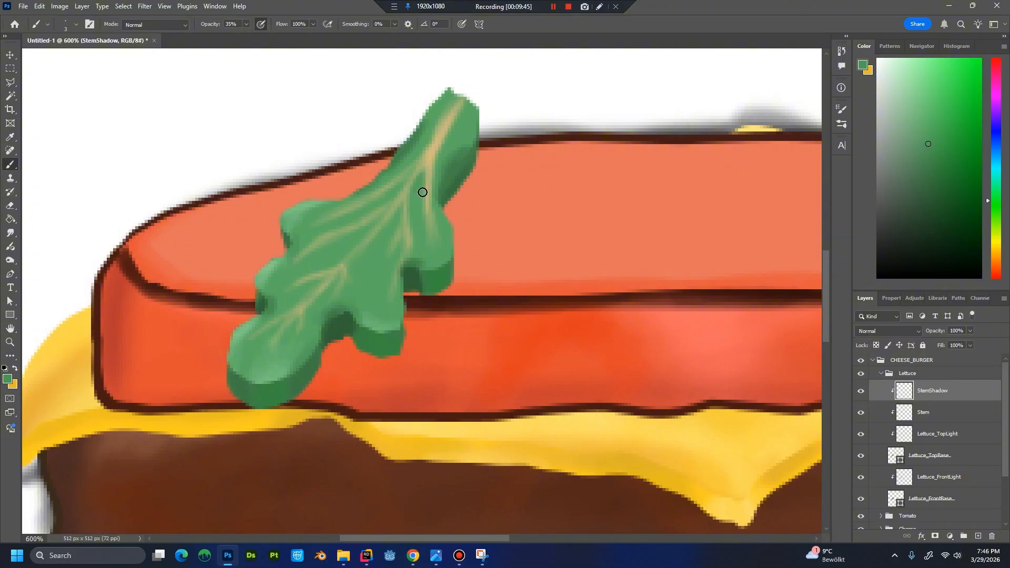
left_click_drag(426, 189, 424, 190)
left_click(416, 195, "alt")
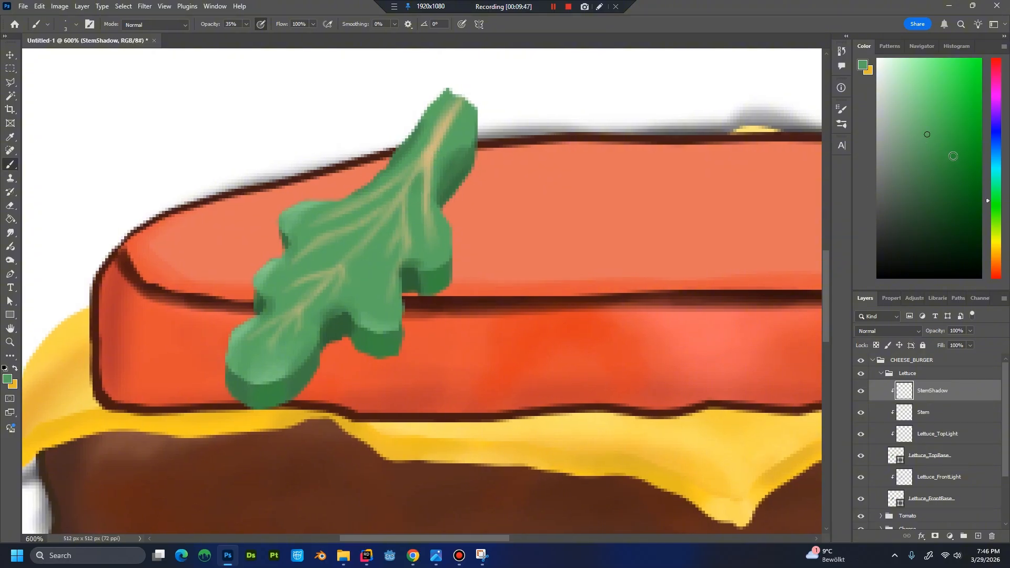
left_click(927, 153)
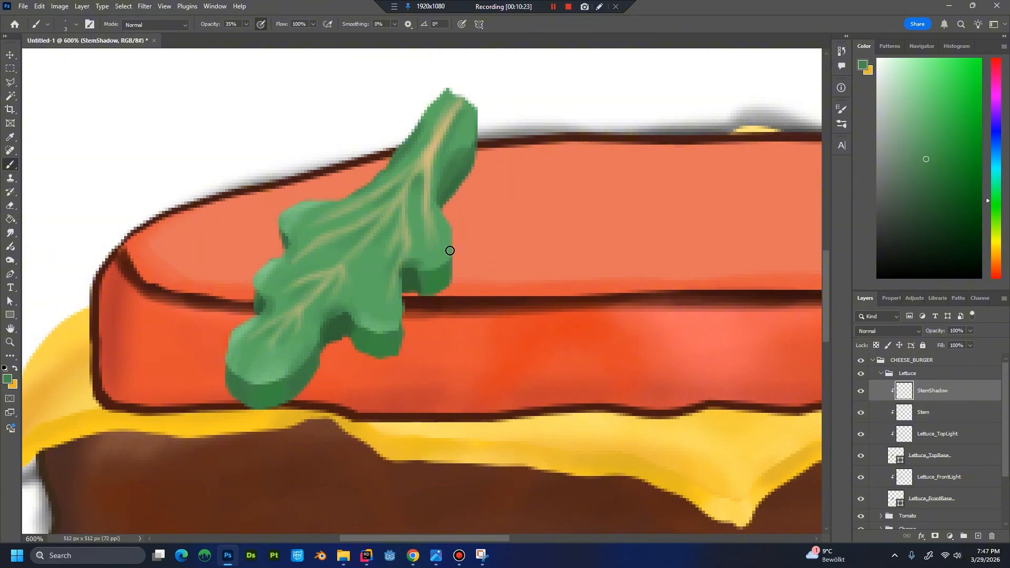
Examine the lettuce leaf up close and against the whole burger.
key("ctrl+plus")
key("ctrl+plus")
key("ctrl+plus")
key("ctrl+minus")
key("ctrl+minus")
key("ctrl+minus")
key("ctrl+minus")
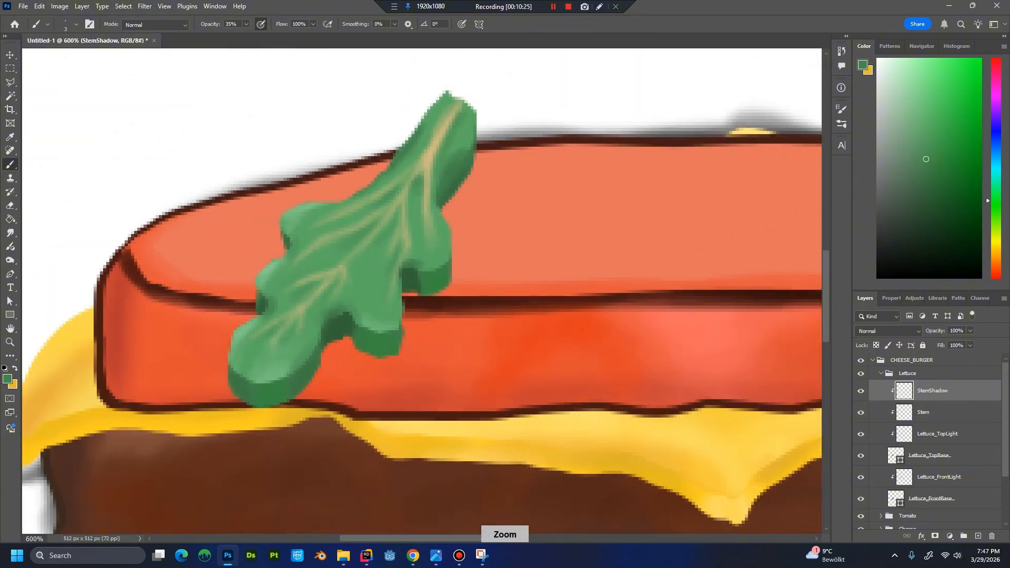
key("ctrl+minus")
key("ctrl+minus")
key("ctrl+minus")
key("ctrl+minus")
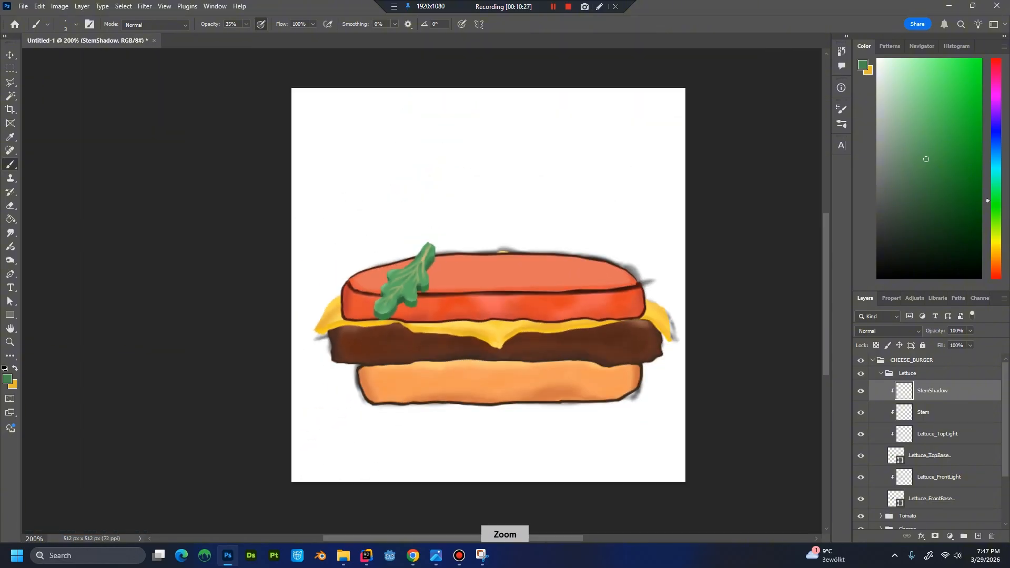
key("ctrl+plus")
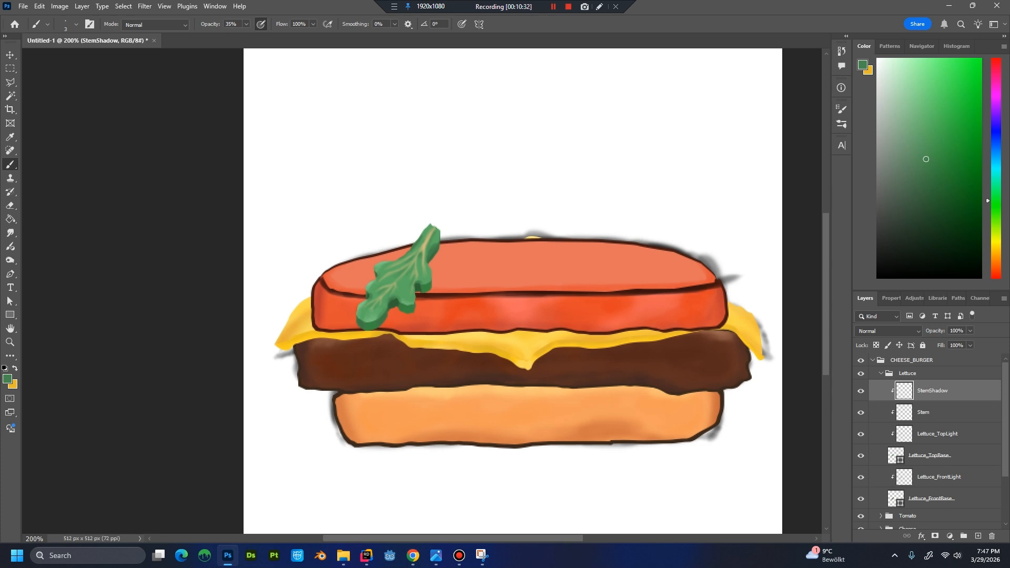
key("ctrl+minus")
key("ctrl+minus")
key("ctrl+plus")
key("ctrl+plus")
Collapse the Lettuce group and rename it Lettuce1.
left_click(943, 419)
left_click(914, 376)
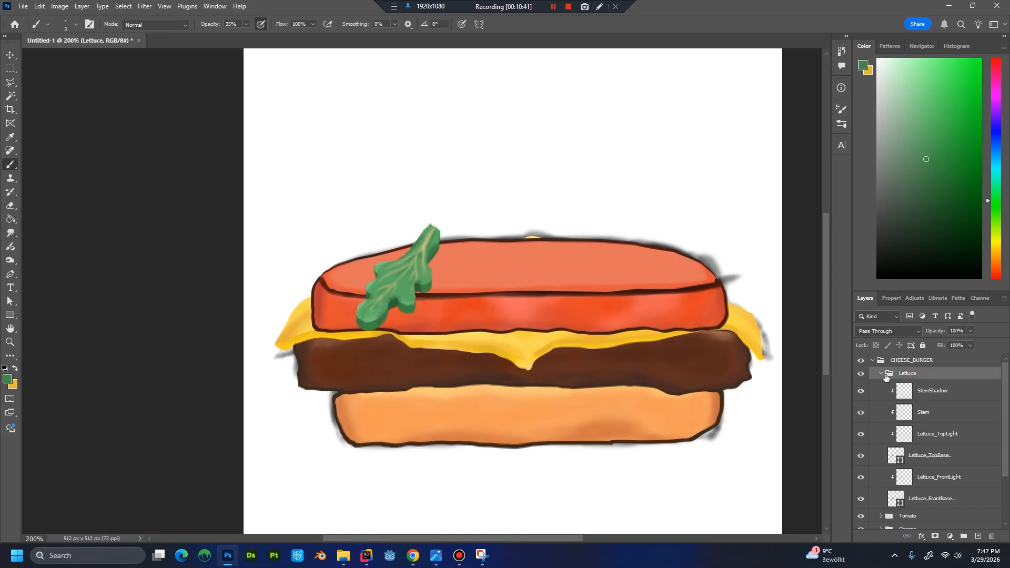
left_click(881, 374)
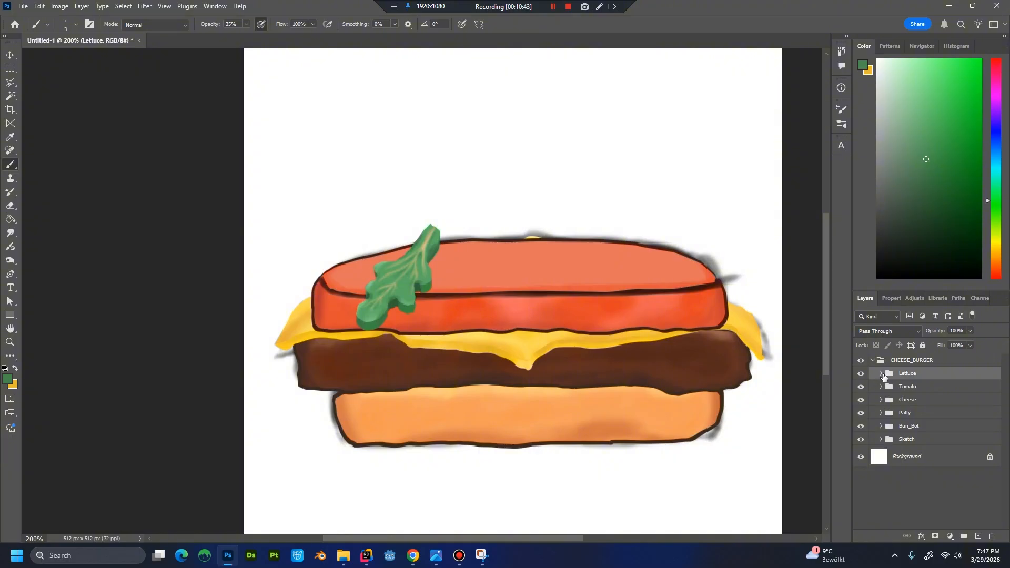
double_click(920, 376)
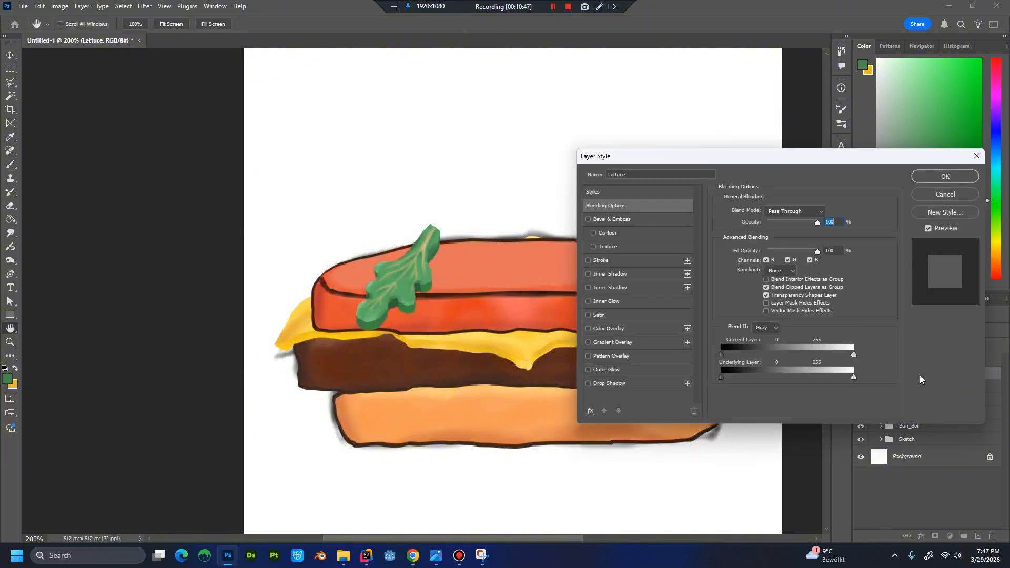
left_click(956, 202)
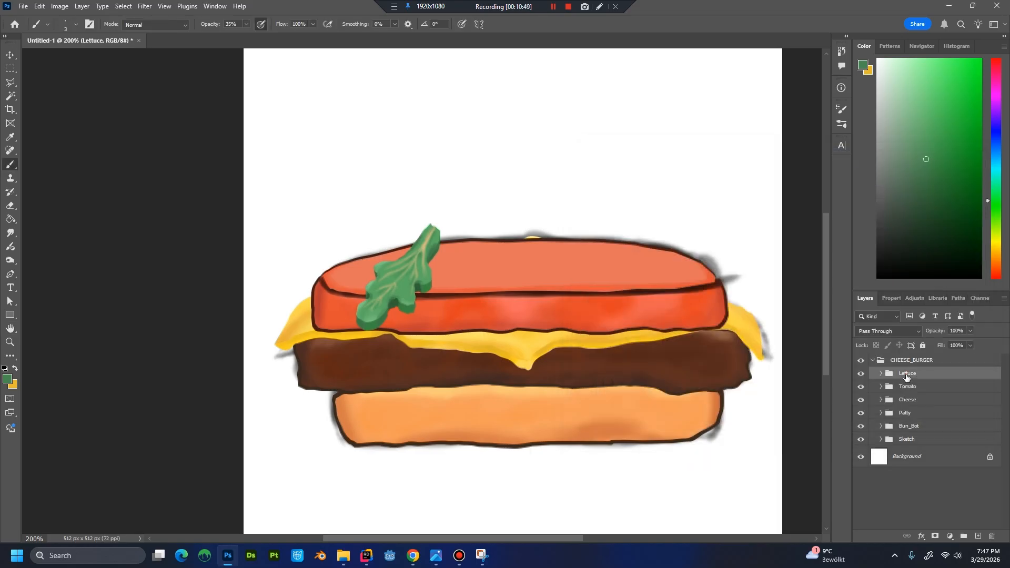
double_click(906, 374)
type("1")
key("Return")
left_click(569, 8)
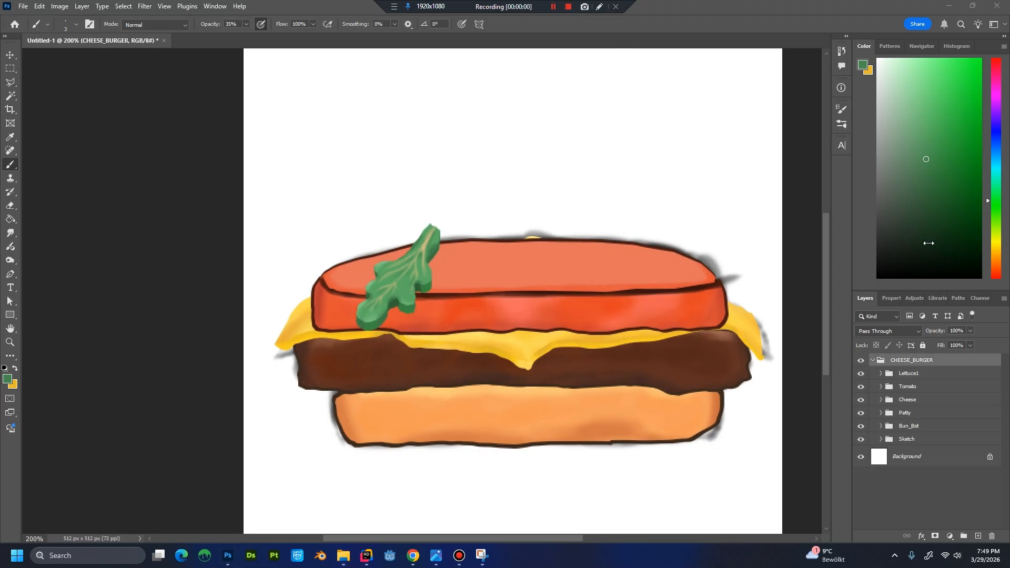
Duplicate the Lettuce1 group as Lettuce2.
left_click(912, 374)
right_click(913, 372)
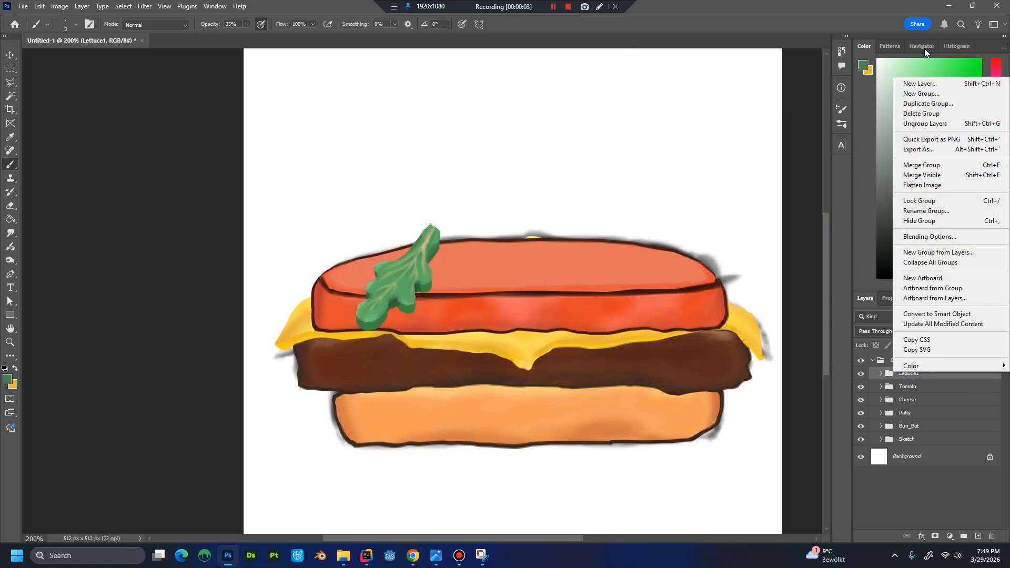
left_click(927, 104)
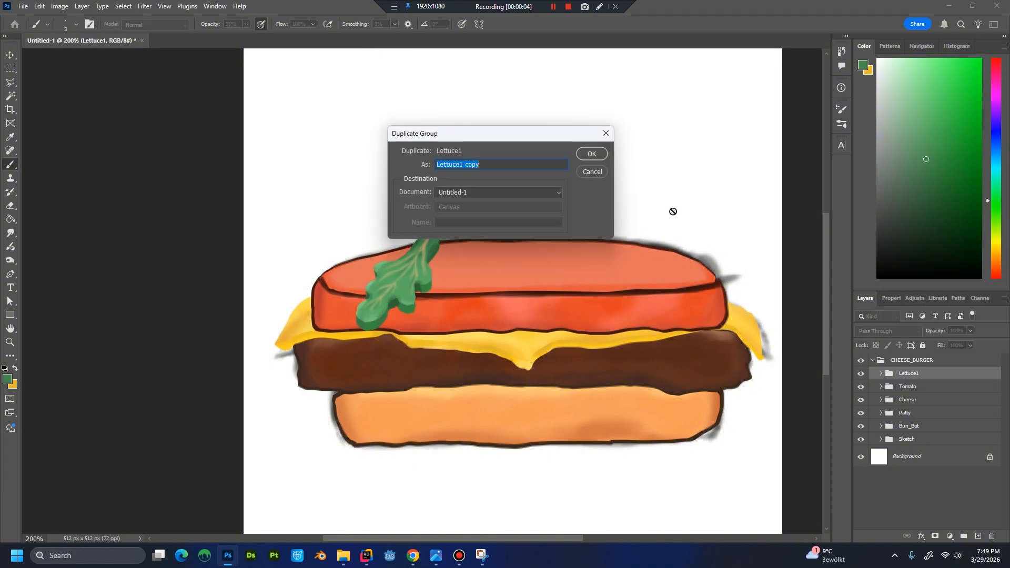
type("Lettuce2")
key("Return")
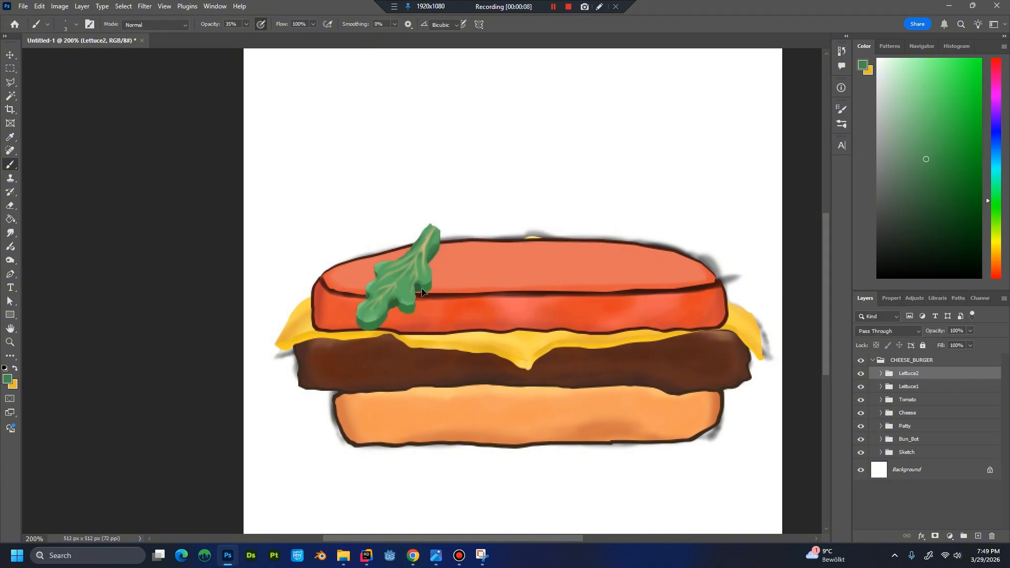
Rotate the Lettuce2 group about 44° counter-clockwise and place it just right of the first leaf on the tomato.
key("ctrl+t")
left_click_drag(417, 281, 484, 286)
left_click_drag(561, 382, 630, 366)
left_click_drag(538, 332, 502, 260)
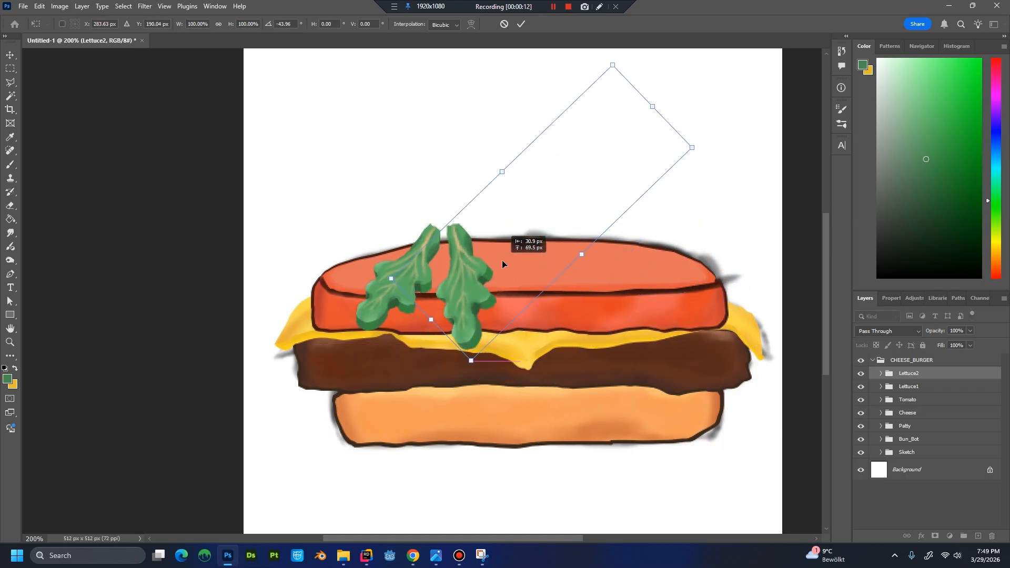
key("Return")
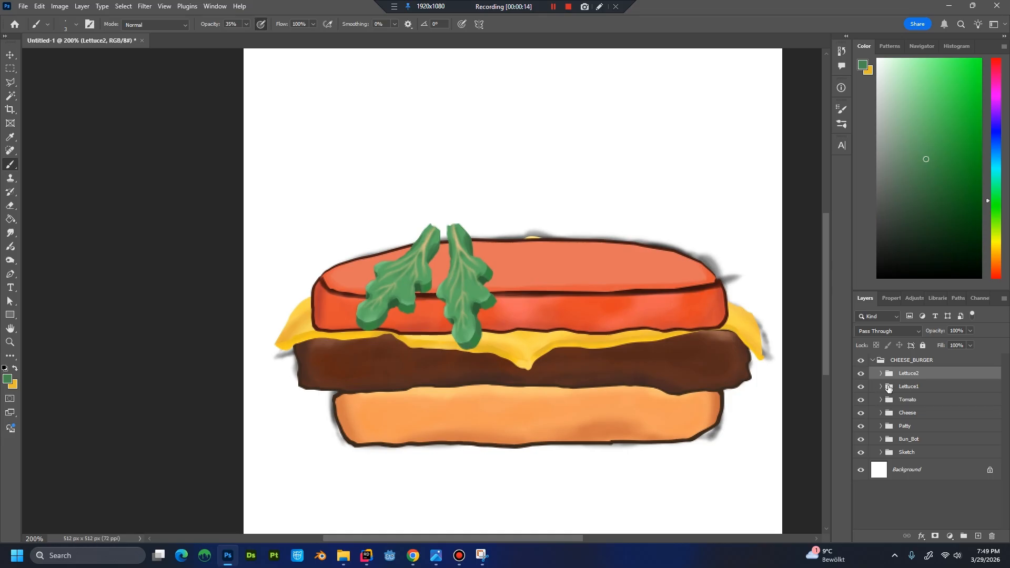
Enlarge the Lettuce1 group to about 157%, rotate it about 10° clockwise and place it over the tomato's left end.
left_click(944, 387)
key("ctrl+t")
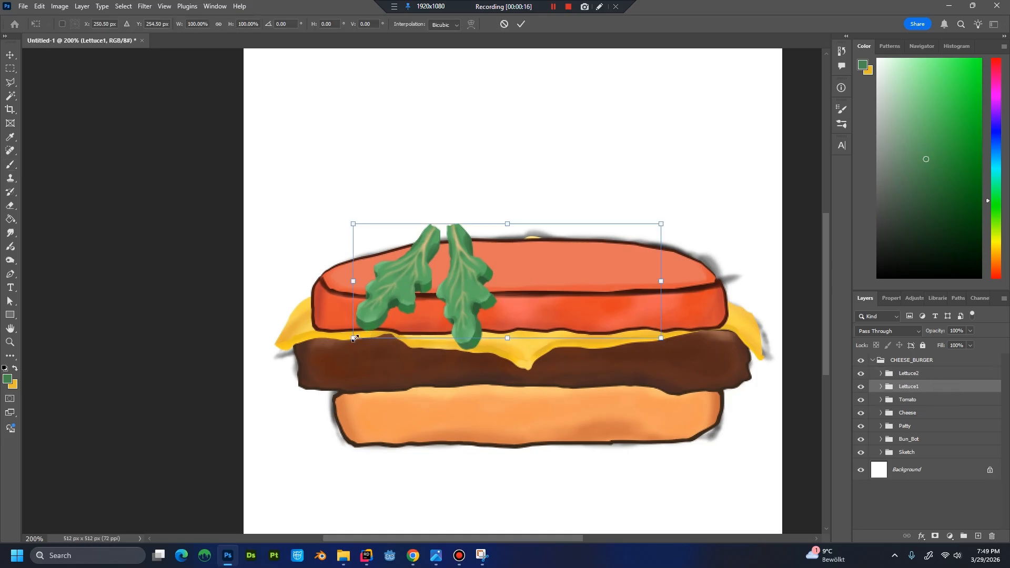
left_click_drag(354, 338, 256, 368)
left_click_drag(429, 298, 489, 304)
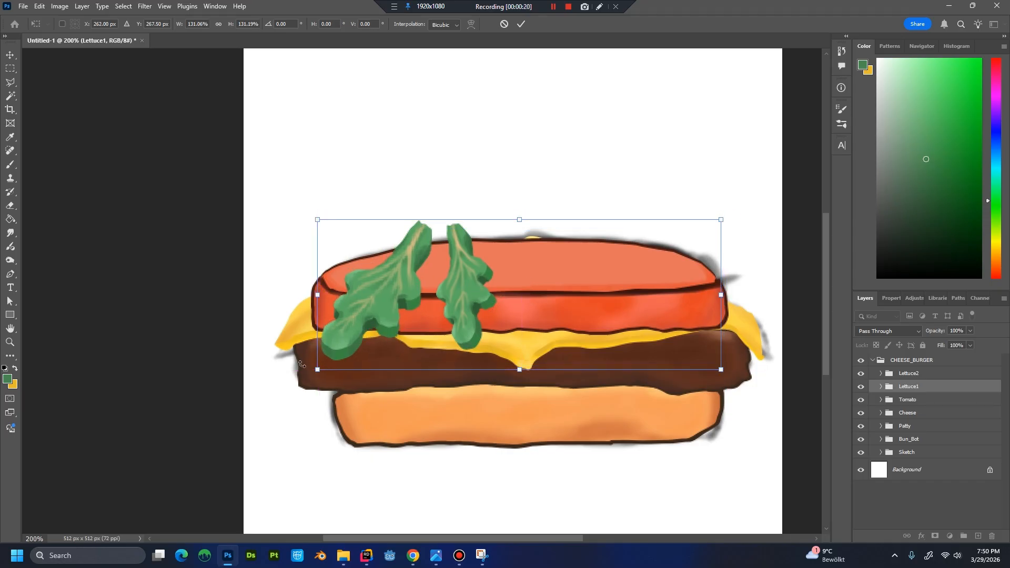
left_click_drag(318, 370, 238, 398)
left_click_drag(394, 308, 484, 282)
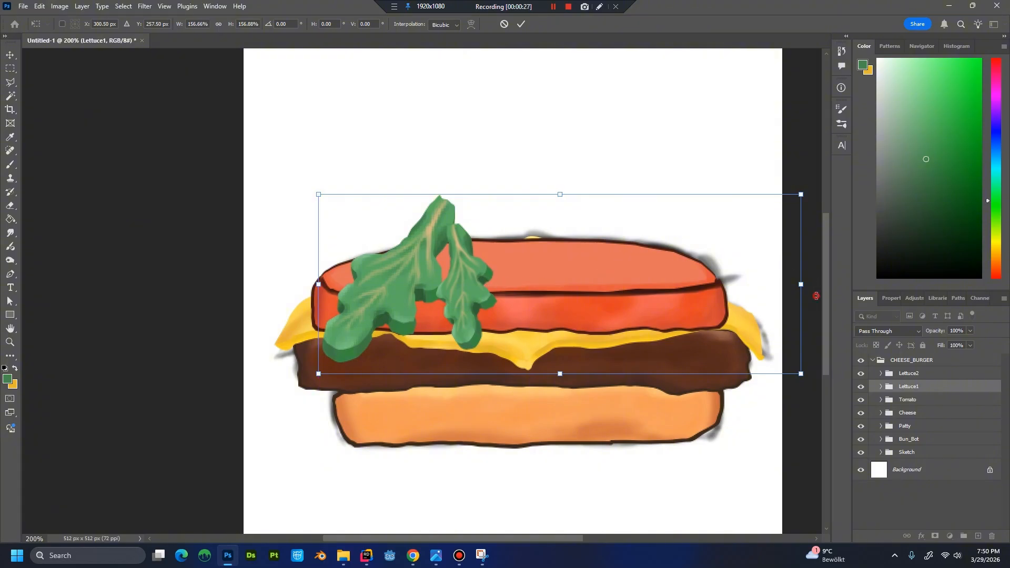
left_click_drag(815, 295, 813, 341)
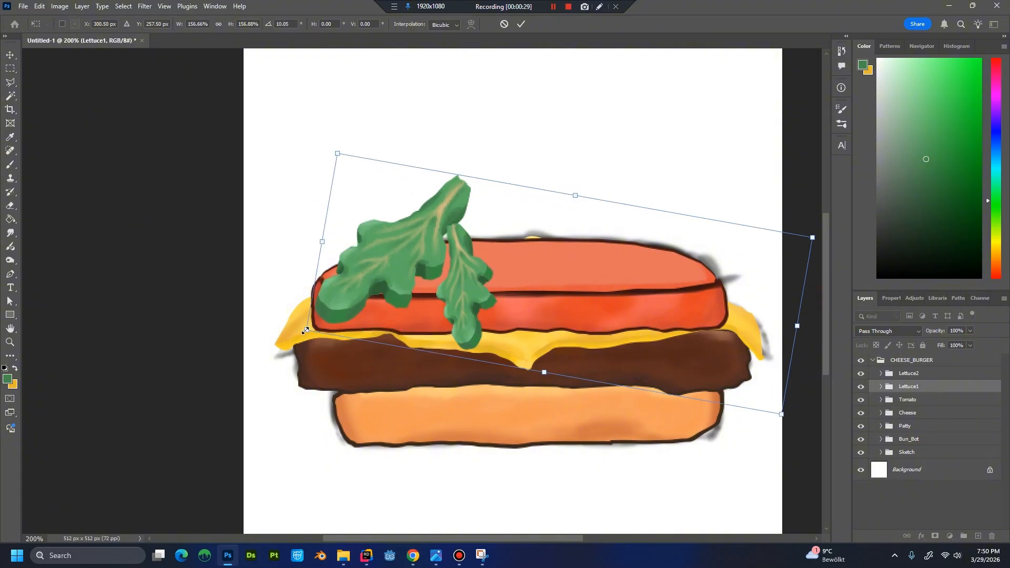
Adjust the Lettuce1 group's perspective to about 134% width and 4° skew, and place it lower over the tomato's left end.
right_click(408, 264)
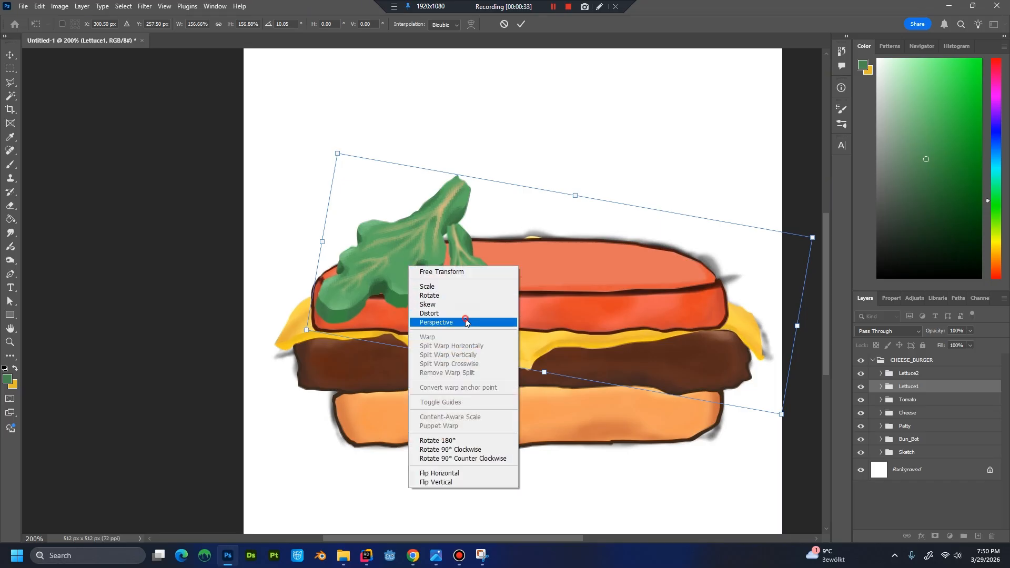
left_click(444, 322)
mouse_move(306, 329)
left_mouse_down()
mouse_move(336, 333)
mouse_move(302, 326)
left_mouse_up()
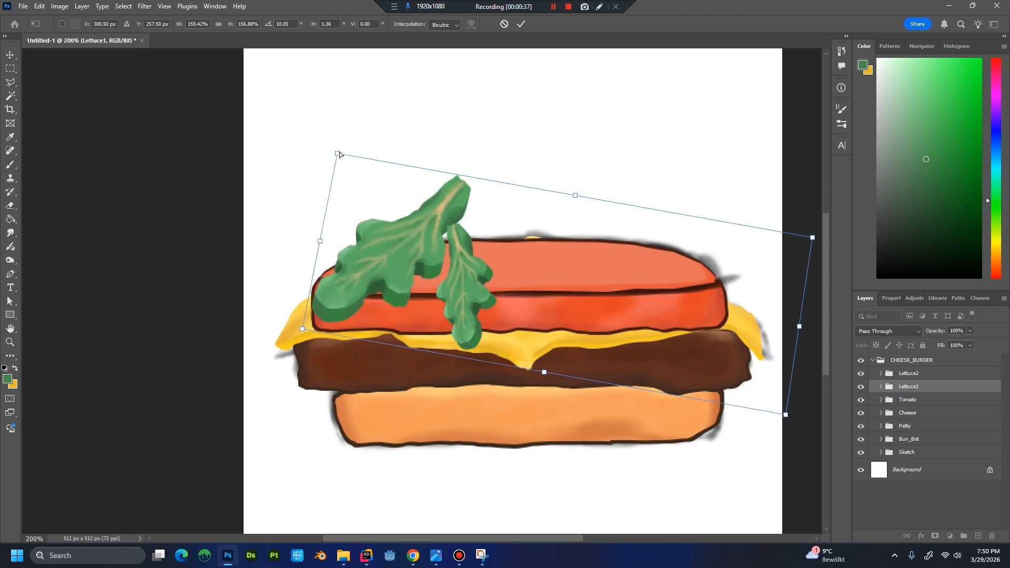
left_click_drag(339, 154, 384, 162)
mouse_move(497, 228)
left_mouse_down()
mouse_move(482, 257)
mouse_move(493, 241)
left_mouse_up()
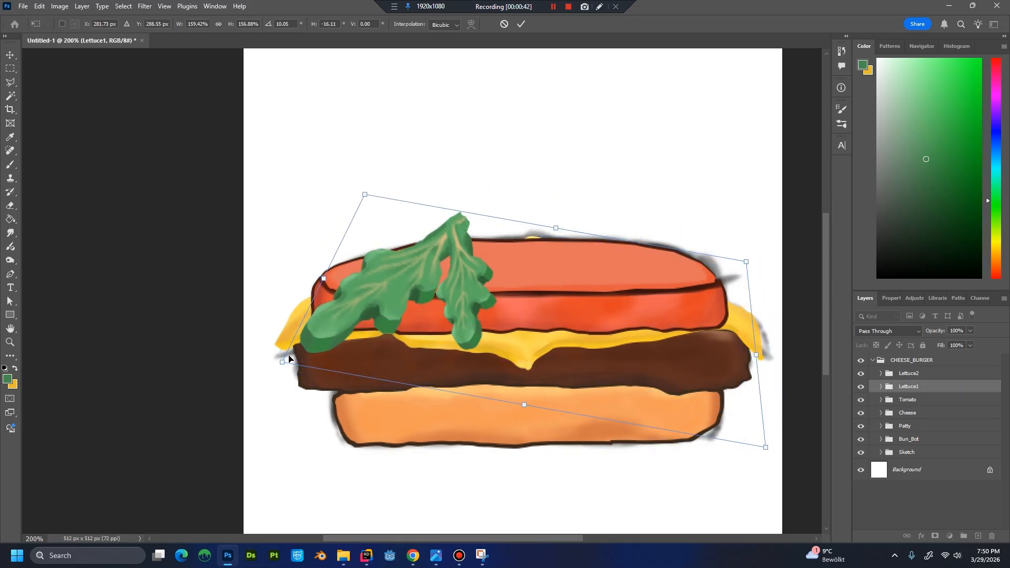
left_click_drag(283, 365, 317, 368)
left_click_drag(479, 302, 463, 301)
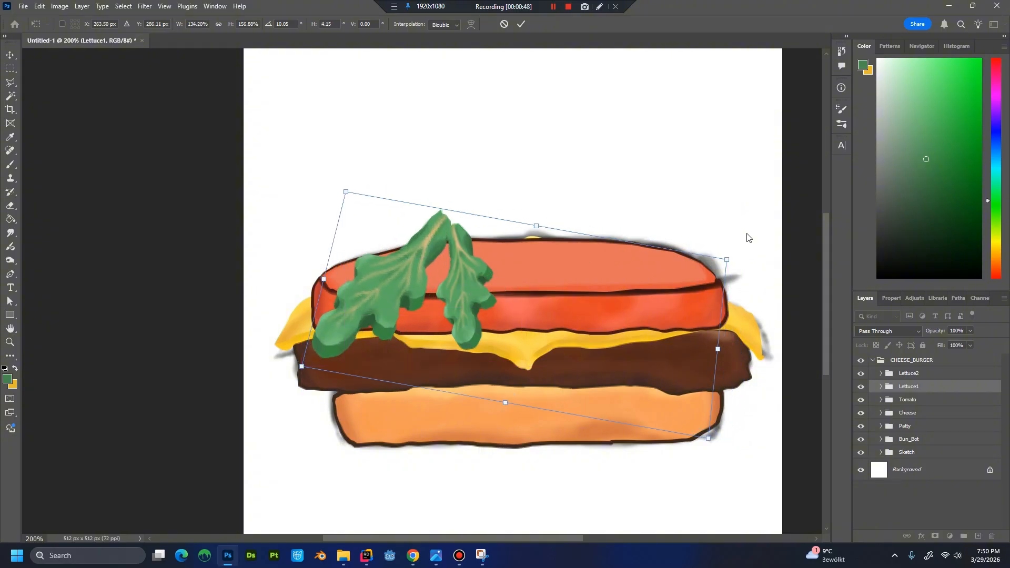
mouse_move(545, 265)
left_mouse_down()
mouse_move(524, 254)
mouse_move(535, 261)
left_mouse_up()
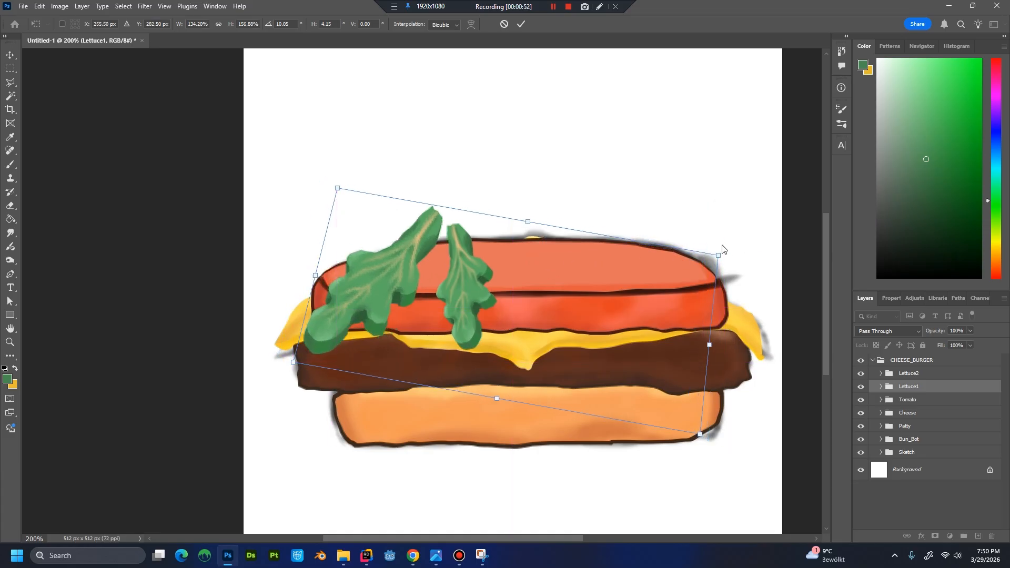
key("Return")
Rotate the Lettuce1 group 5° clockwise and nudge it down so its tip overlaps the patty's left end.
key("ctrl+t")
left_click_drag(717, 198, 735, 211)
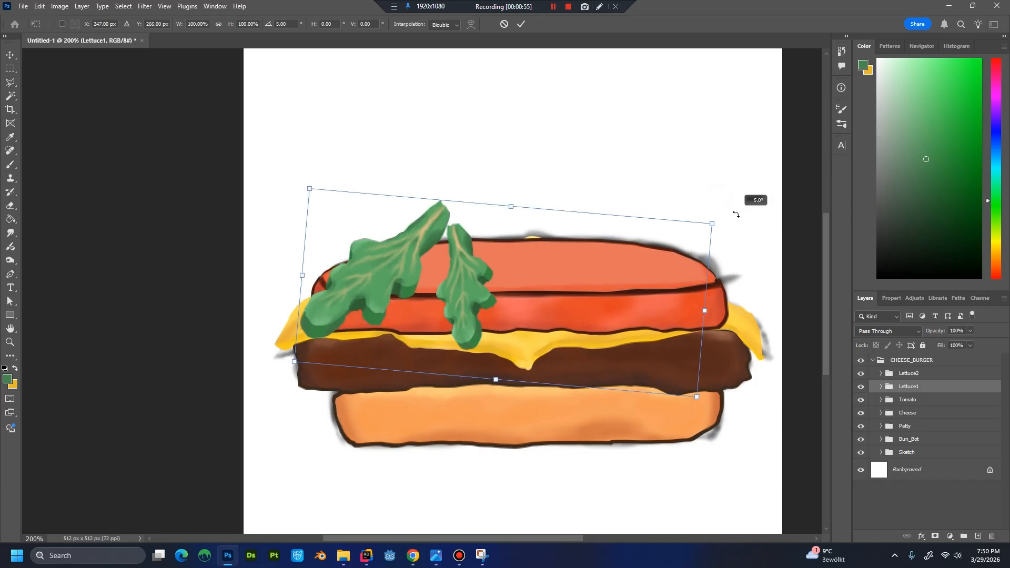
left_click_drag(622, 235, 615, 256)
key("Return")
key("b")
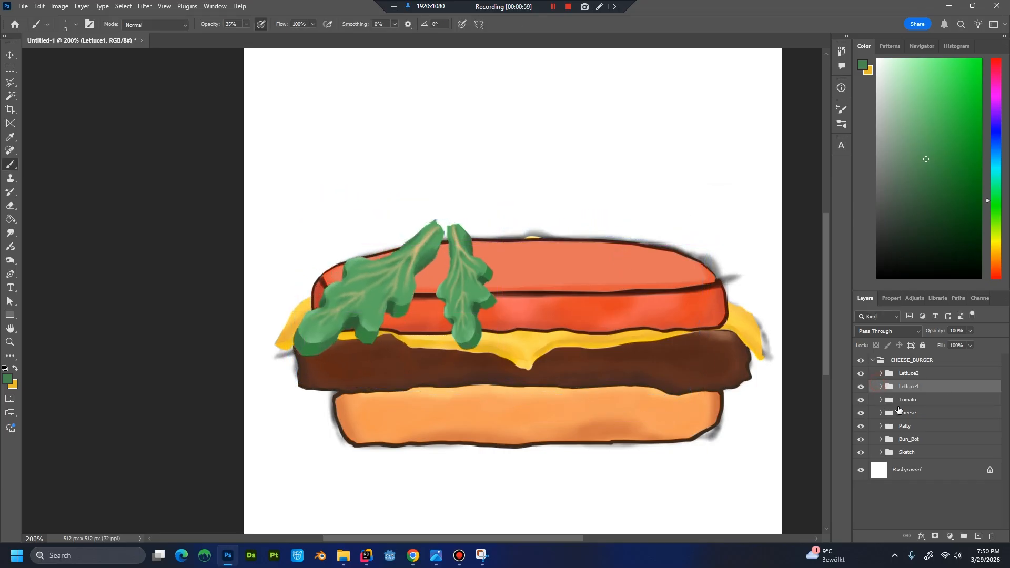
Expand the Lettuce1 group and select all its layers from StemShadow to Lettuce_FrontBase.
left_click(880, 387)
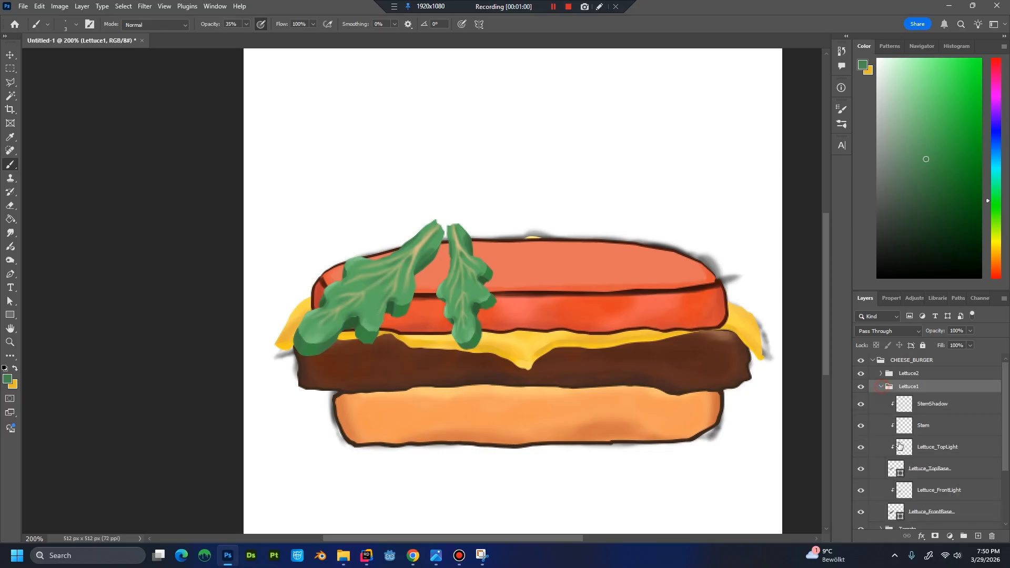
left_click(939, 409)
scroll(960, 414, "down", 3)
left_click(942, 440, "shift")
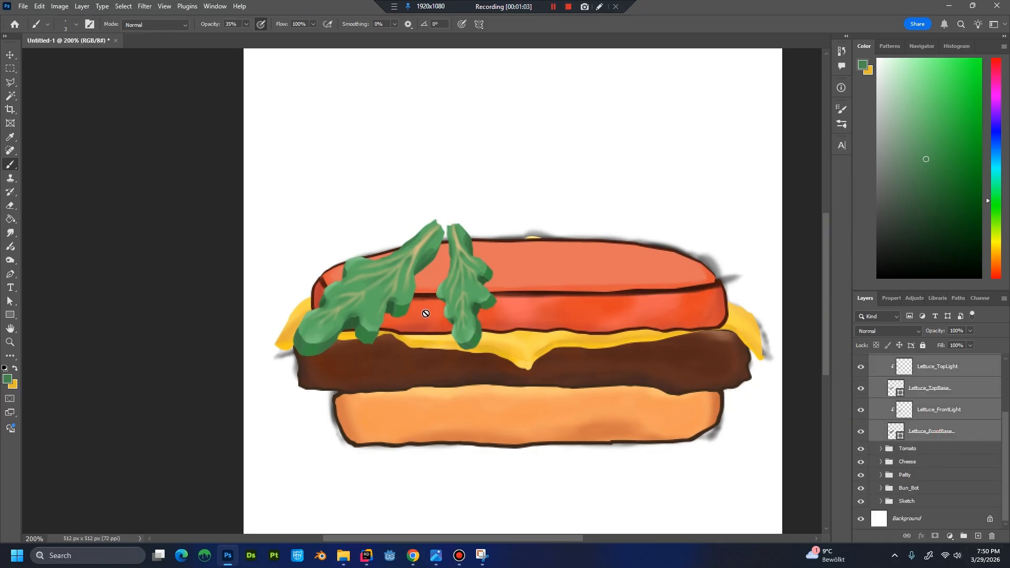
Try to warp all the selected Lettuce1 layers together, bending the leaf's lower tip inward.
key("ctrl+t")
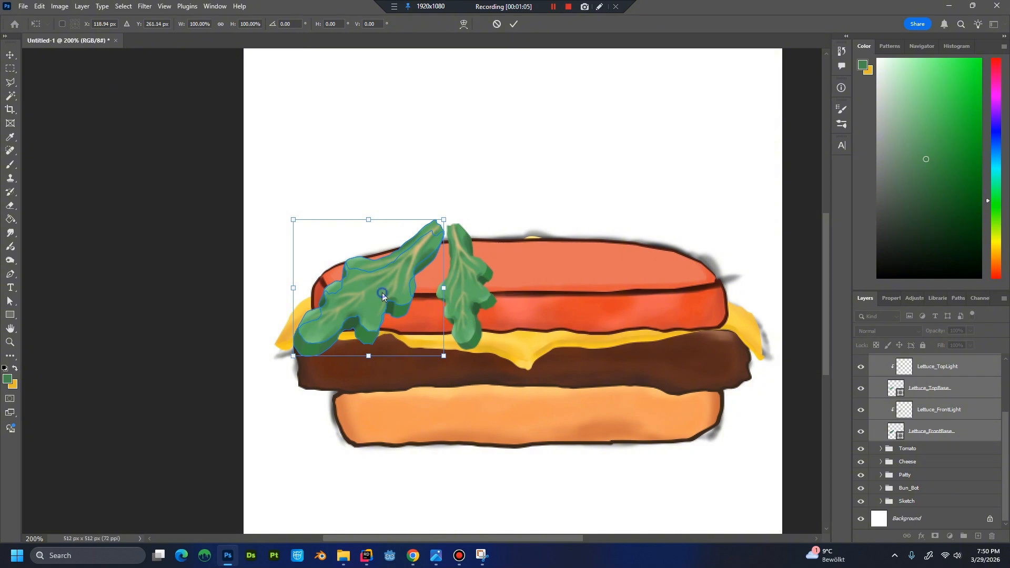
right_click(382, 293)
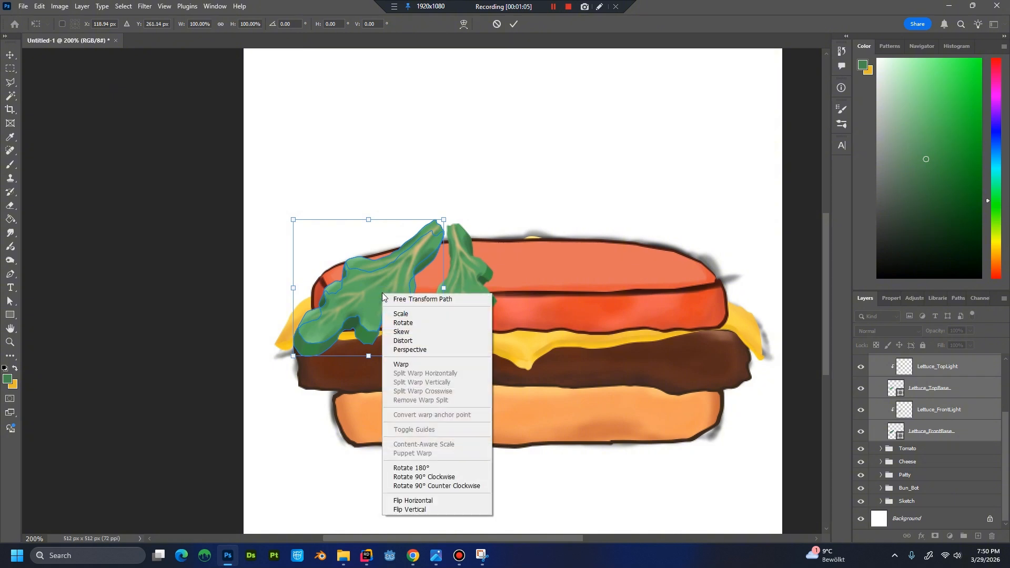
left_click(413, 363)
left_click_drag(308, 349, 327, 354)
left_click_drag(334, 283, 337, 293)
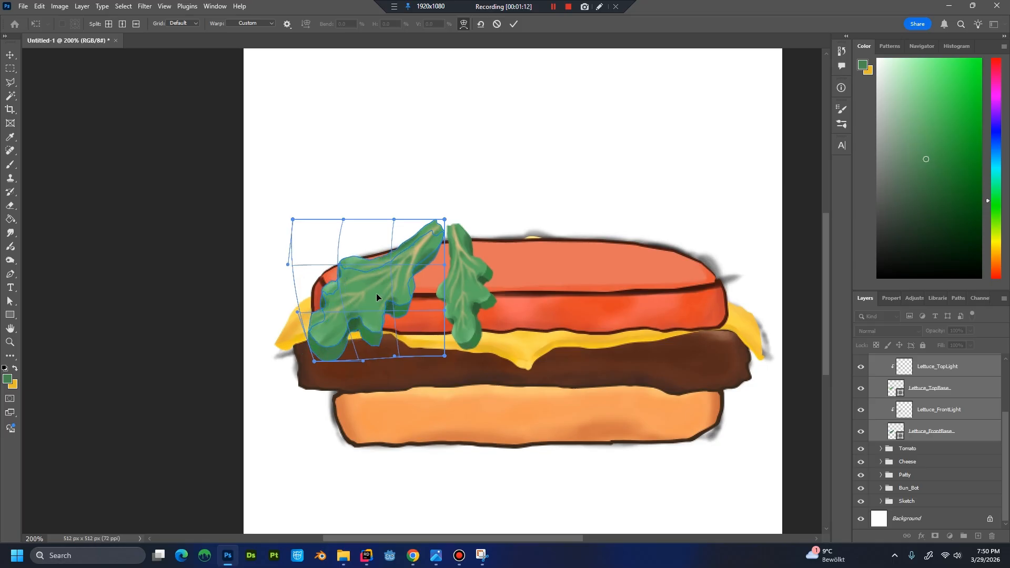
left_click_drag(329, 345, 407, 343)
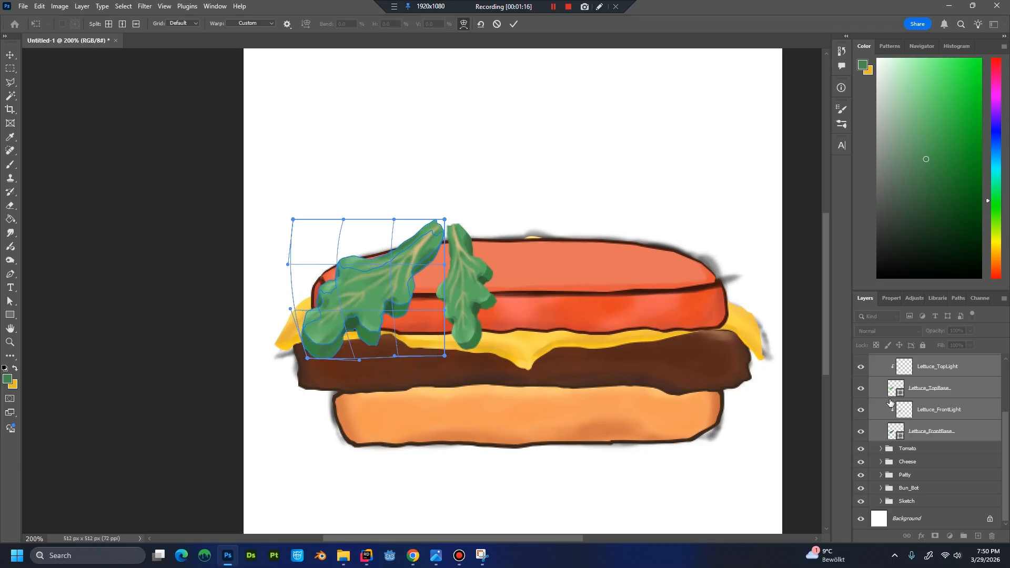
scroll(989, 426, "up", 3)
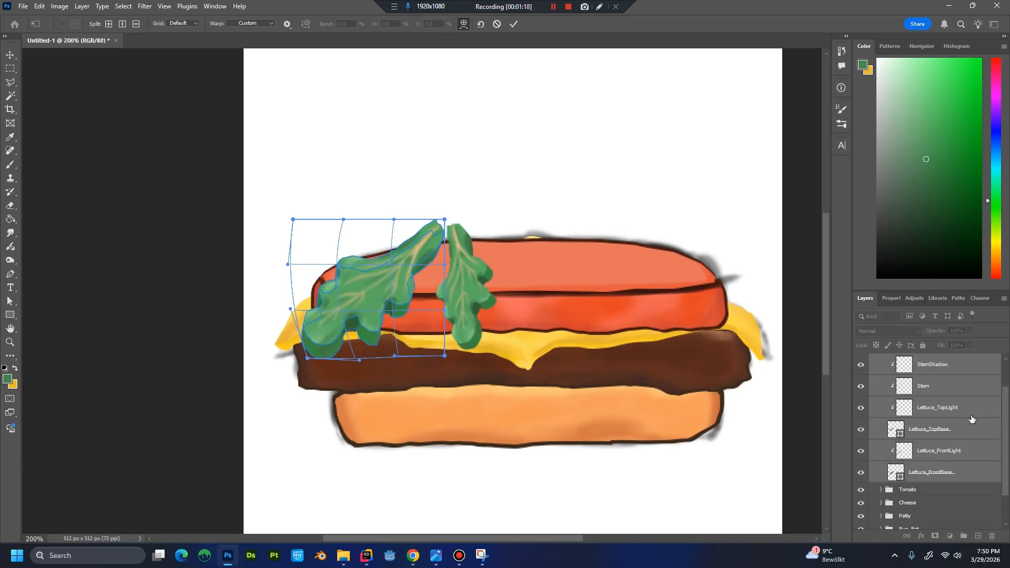
scroll(970, 416, "up", 2)
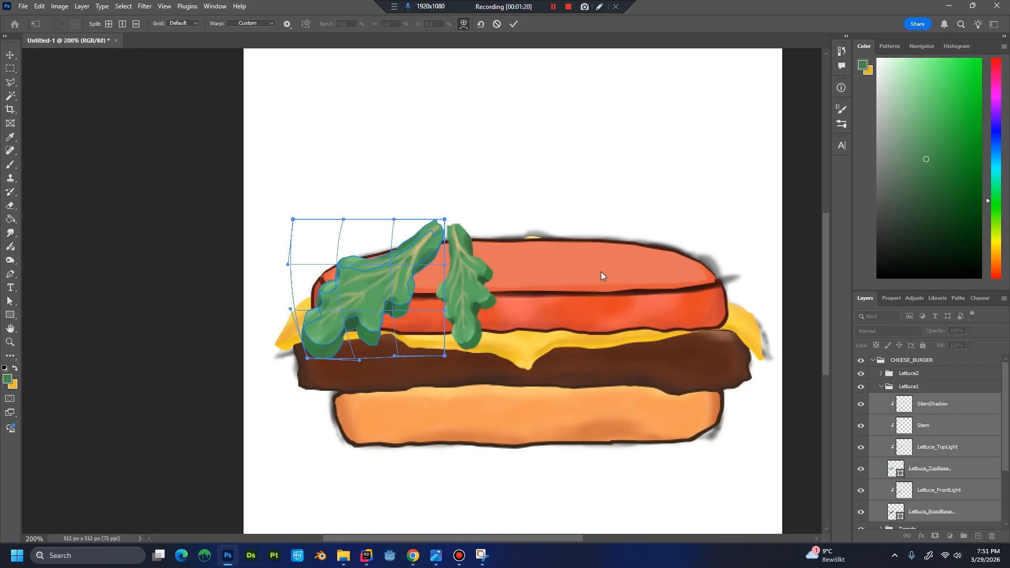
key("Return")
key("b")
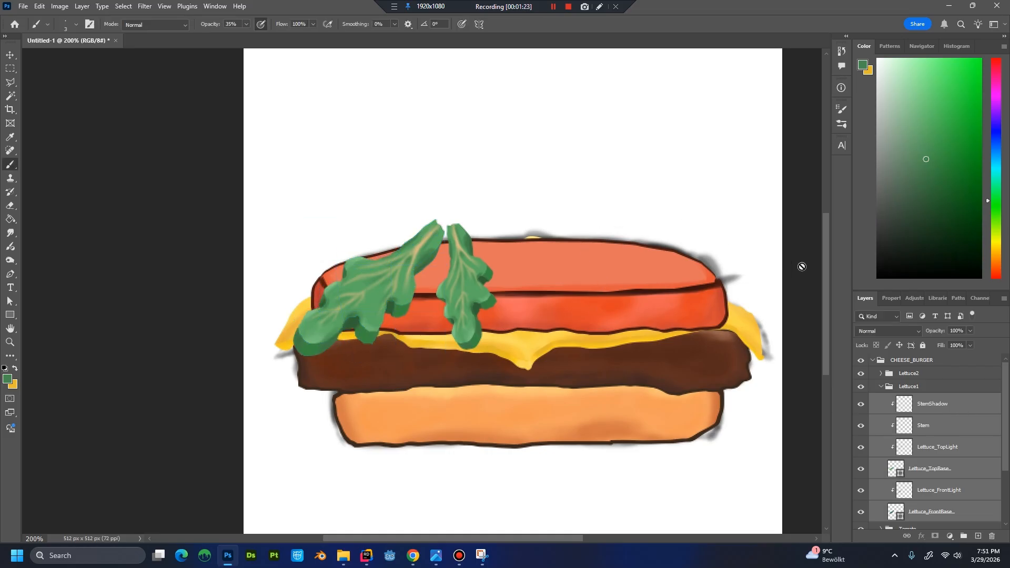
Try to transform only the StemShadow, Stem and Lettuce_TopLight layers of Lettuce1 together.
left_click(933, 406)
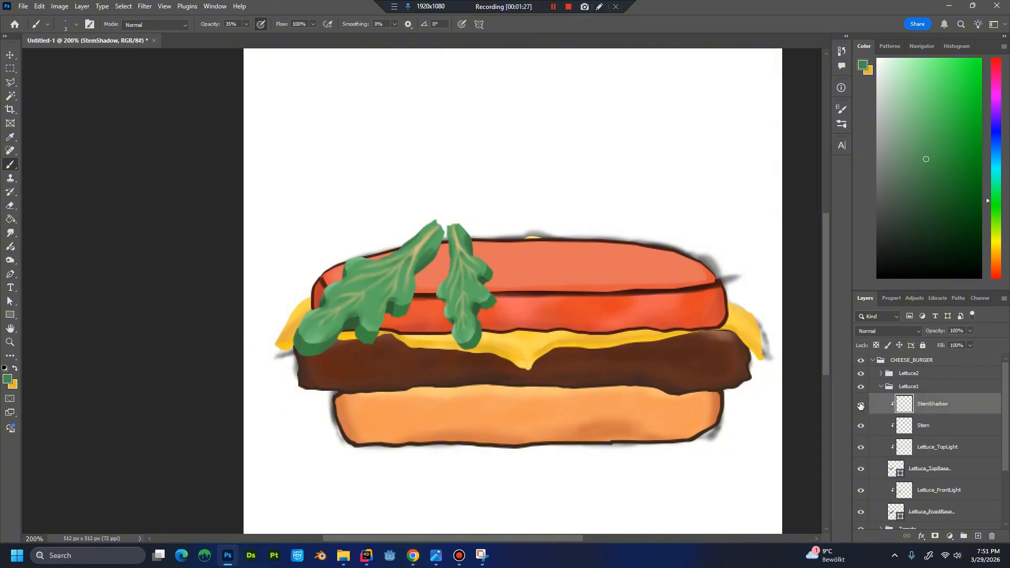
left_click(861, 427)
left_click(861, 427)
left_click(940, 449, "shift")
key("ctrl+t")
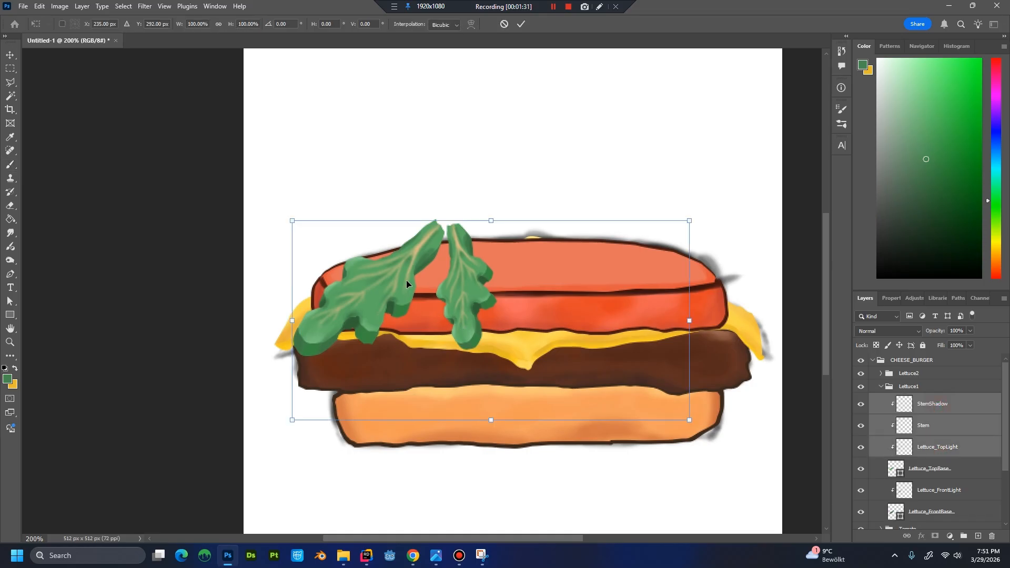
right_click(406, 281)
left_click(985, 417)
Try to transform the Lettuce1 layers from StemShadow to Lettuce_TopBase together.
left_click(966, 470)
left_click(951, 412, "shift")
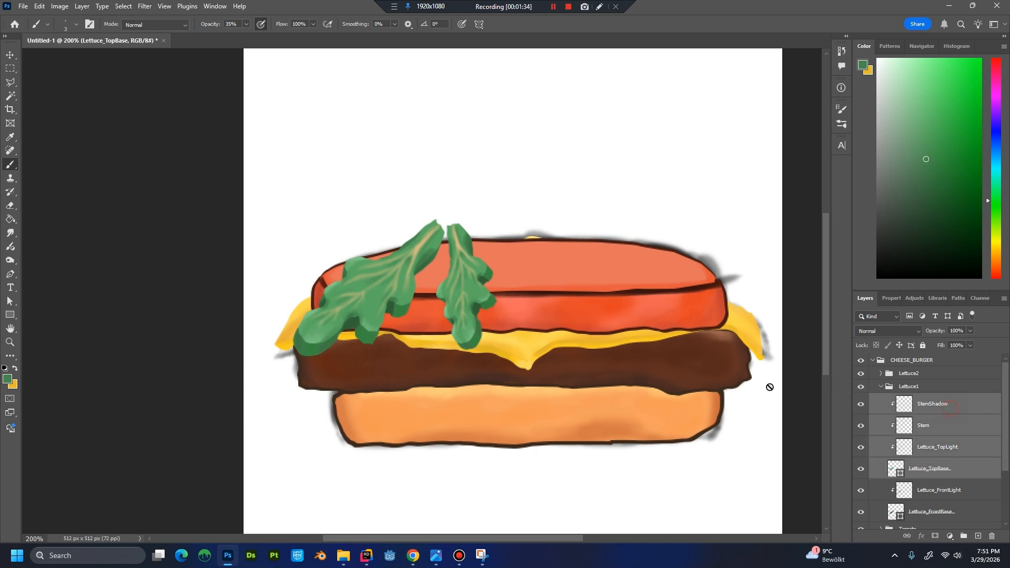
key("ctrl+t")
right_click(394, 284)
left_click(915, 433)
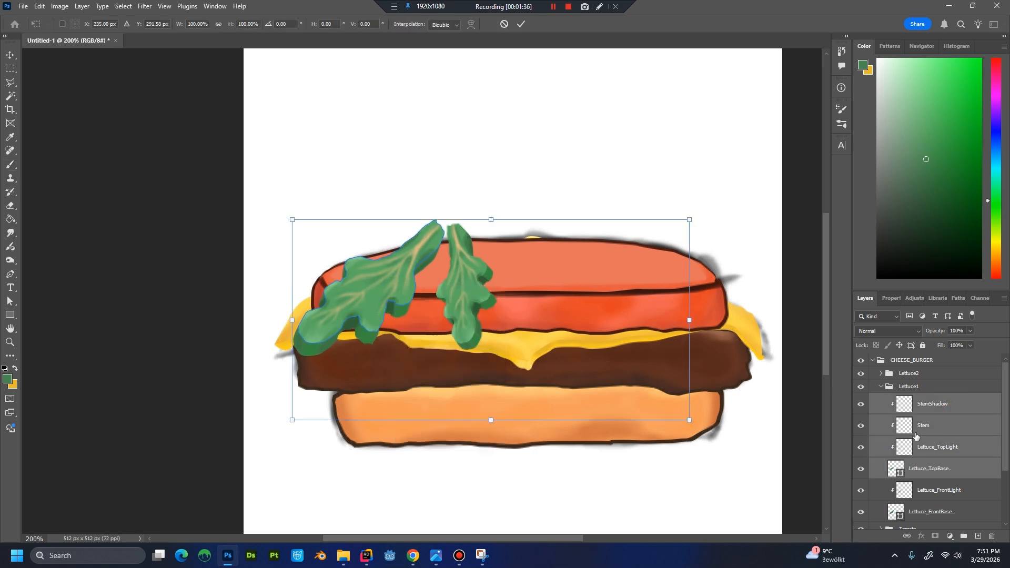
Extend the selection to Lettuce_FrontBase and try again to warp the whole Lettuce1 leaf near its stem.
left_click(951, 405)
scroll(952, 409, "down", 1)
left_click(949, 434, "shift")
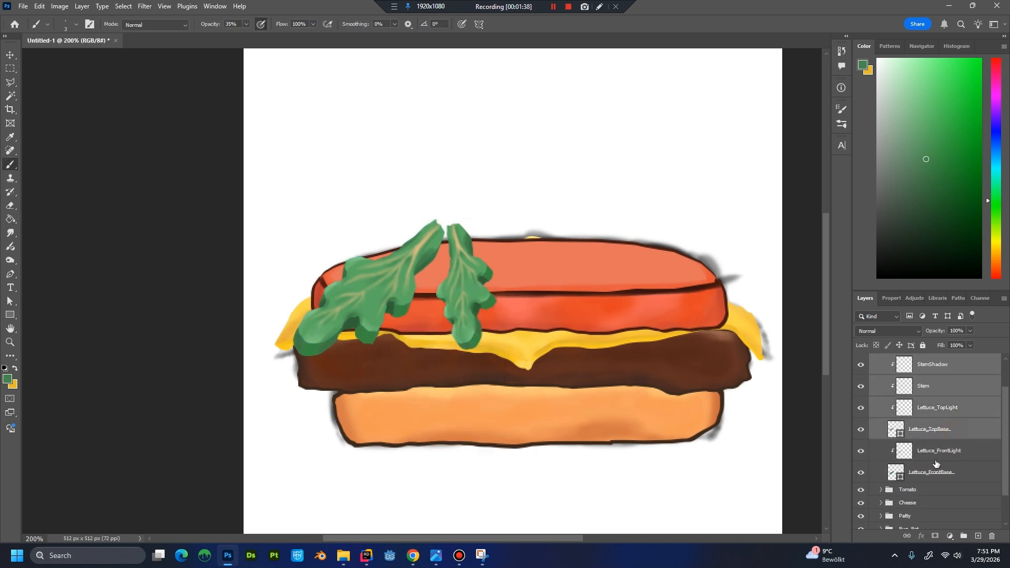
left_click(934, 474, "shift")
key("ctrl+t")
right_click(377, 284)
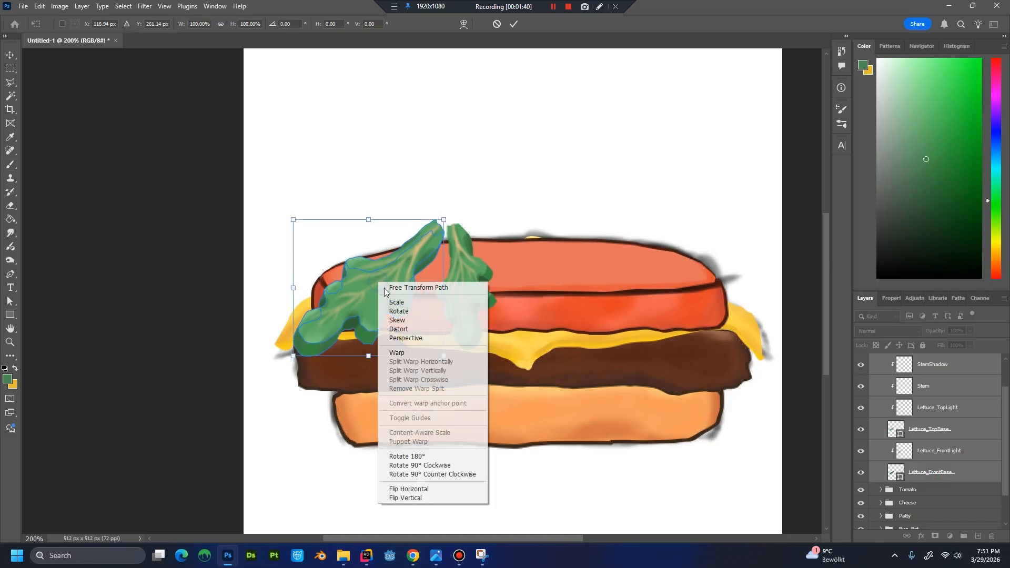
left_click(424, 350)
mouse_move(424, 258)
left_mouse_down()
mouse_move(408, 252)
mouse_move(427, 247)
left_mouse_up()
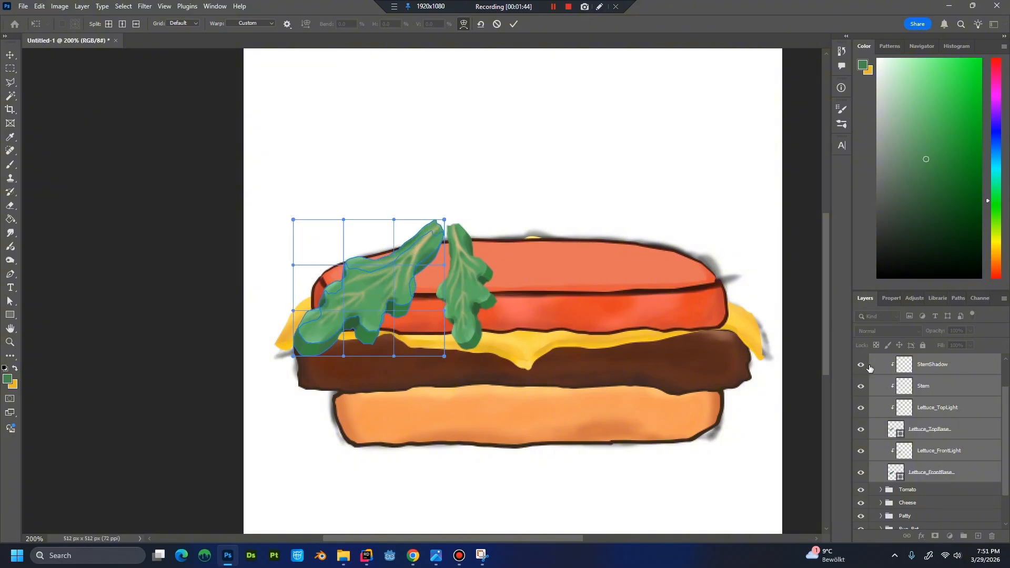
key("Return")
key("b")
Merge the Lettuce1 layers from StemShadow to Lettuce_FrontBase into a single layer.
scroll(935, 388, "up", 2)
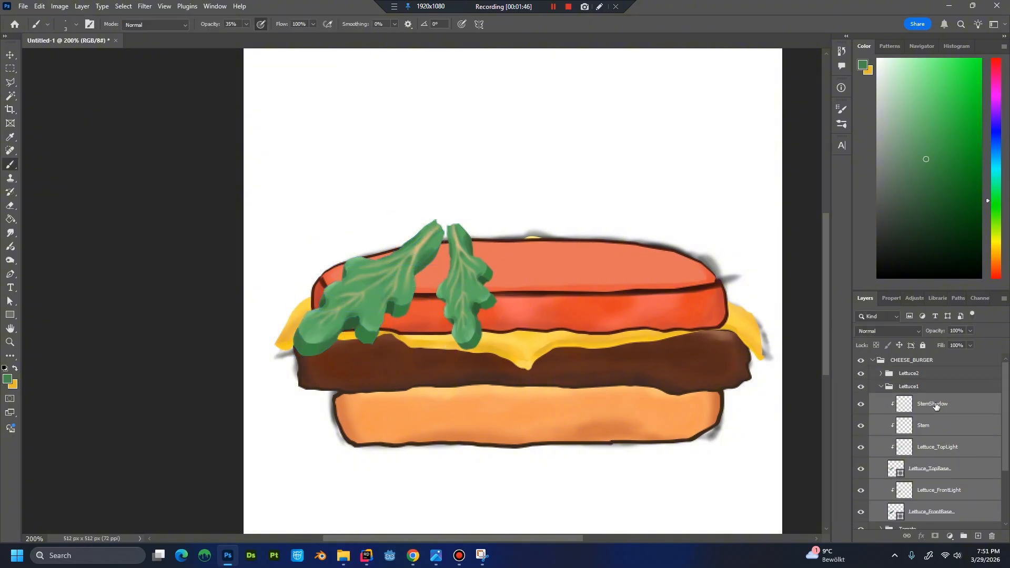
left_click(929, 408)
scroll(920, 419, "down", 4)
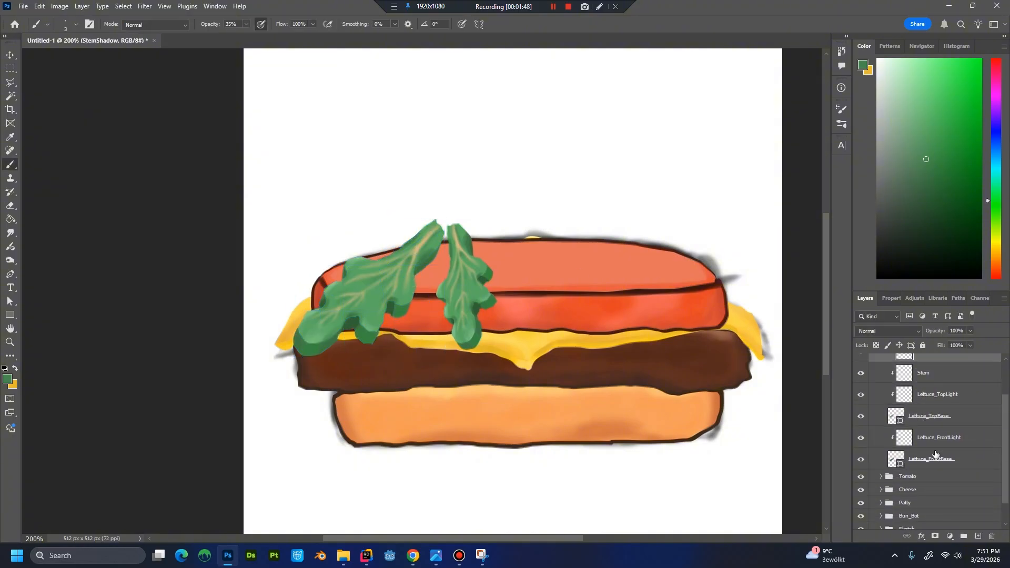
left_click(933, 460, "shift")
right_click(936, 461)
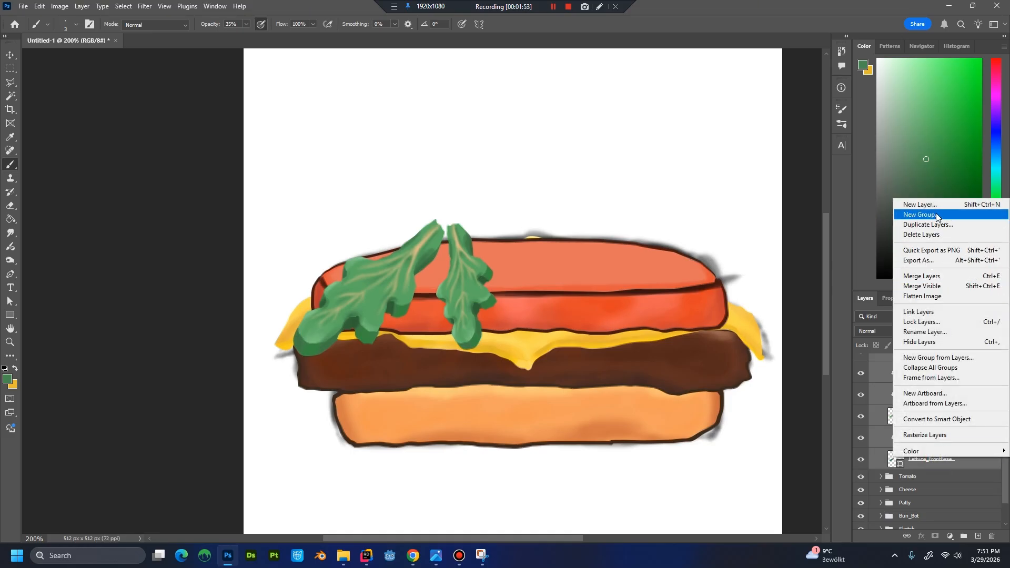
left_click(945, 277)
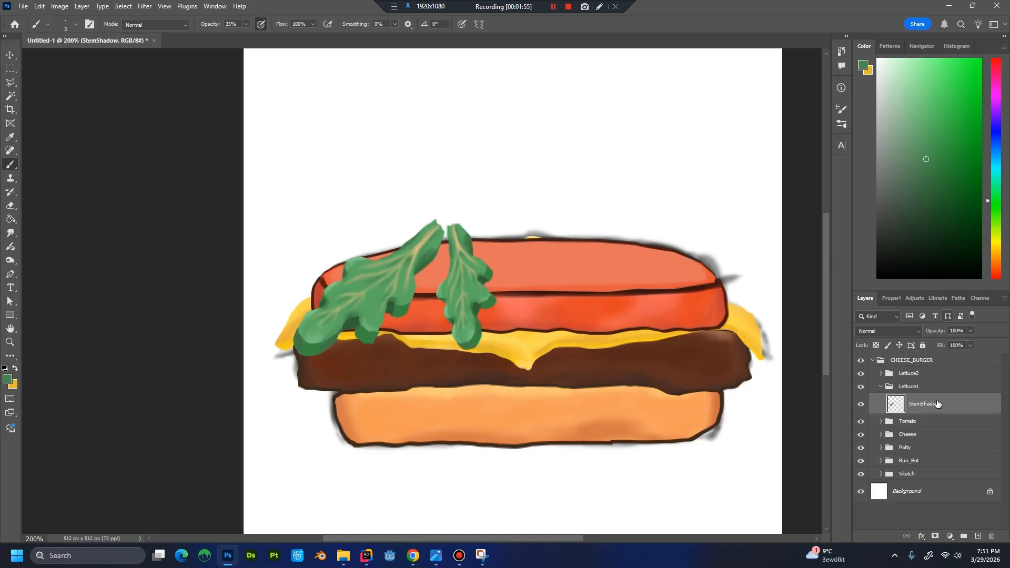
Warp the merged StemShadow leaf, lowering its stem tip to the tomato's upper edge and bending its lower tip inward.
key("ctrl+t")
right_click(413, 316)
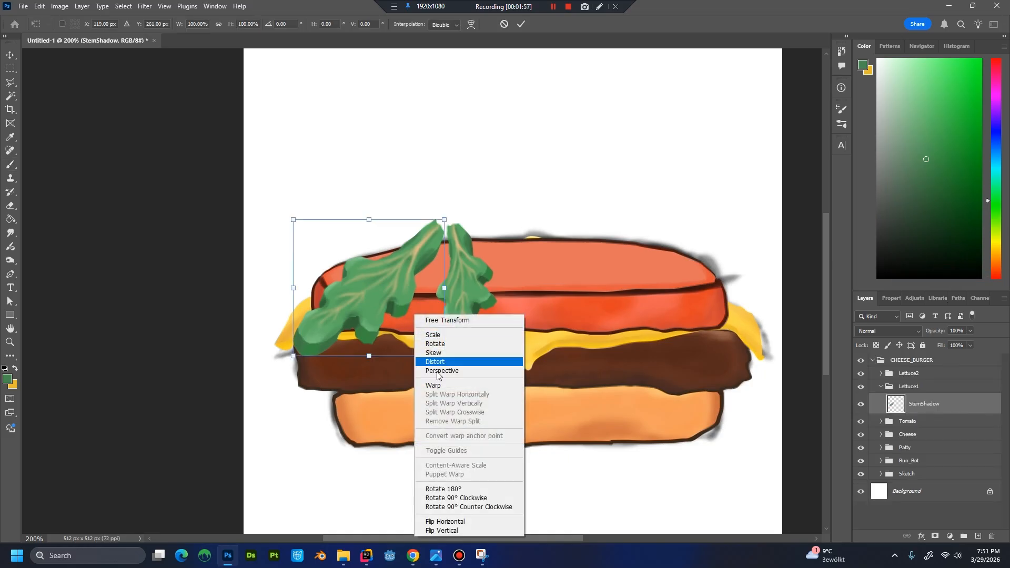
left_click(444, 385)
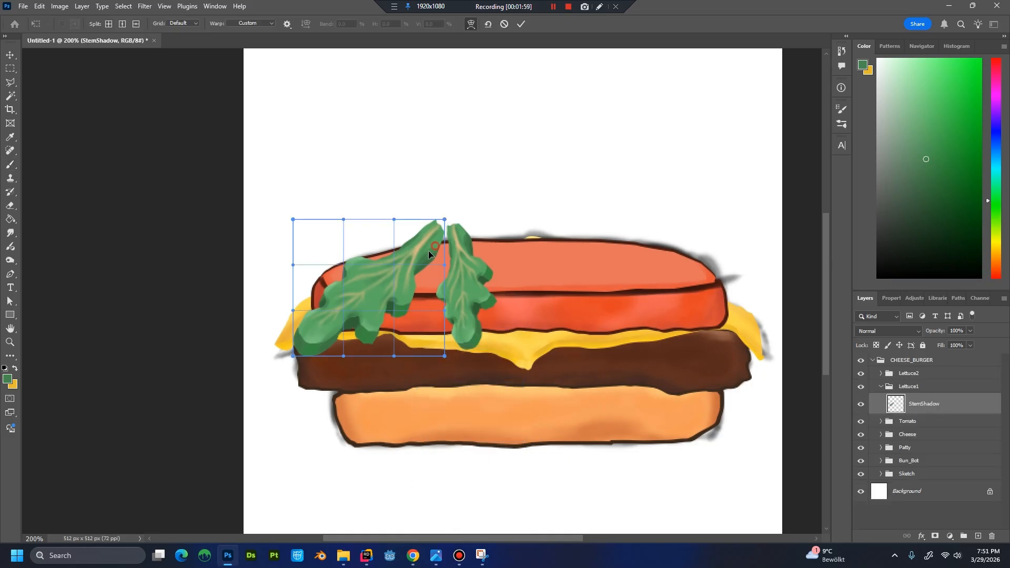
left_click_drag(428, 250, 439, 242)
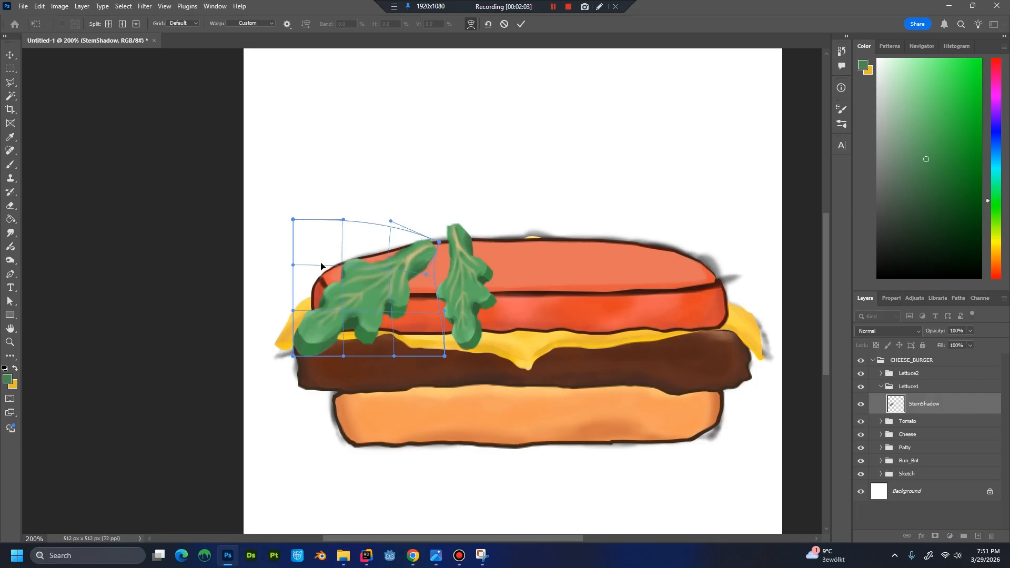
left_click_drag(321, 265, 308, 269)
left_click_drag(444, 353, 443, 340)
left_click_drag(419, 287, 429, 289)
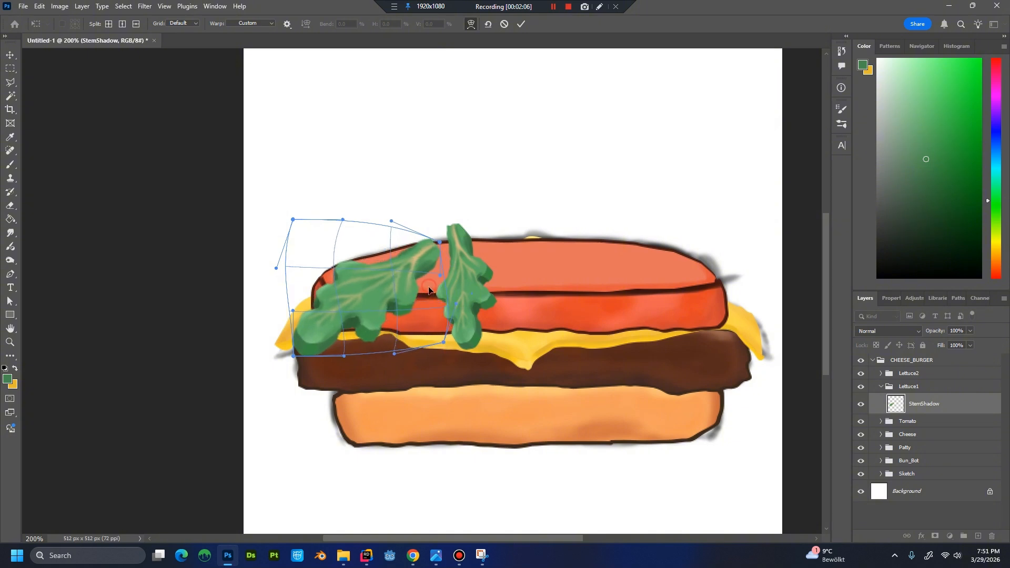
mouse_move(306, 343)
left_mouse_down()
mouse_move(336, 339)
mouse_move(322, 330)
mouse_move(321, 344)
left_mouse_up()
left_click_drag(395, 354, 416, 317)
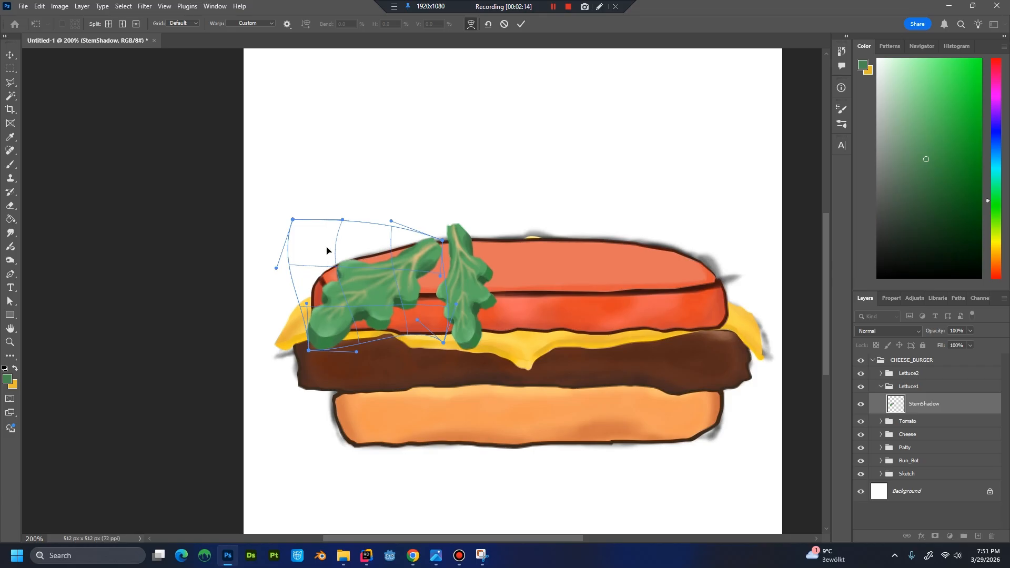
left_click_drag(326, 250, 320, 252)
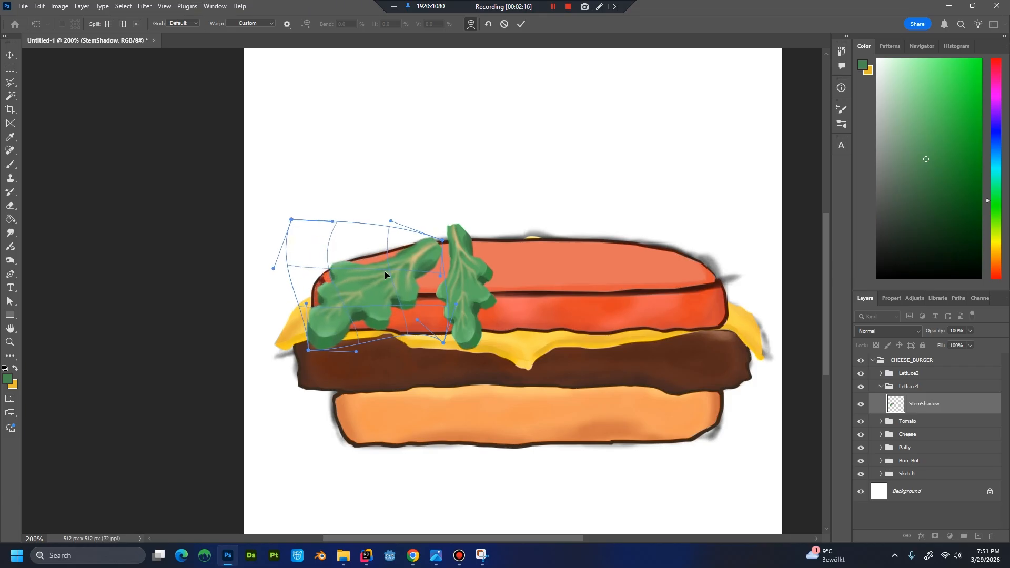
key("Return")
key("b")
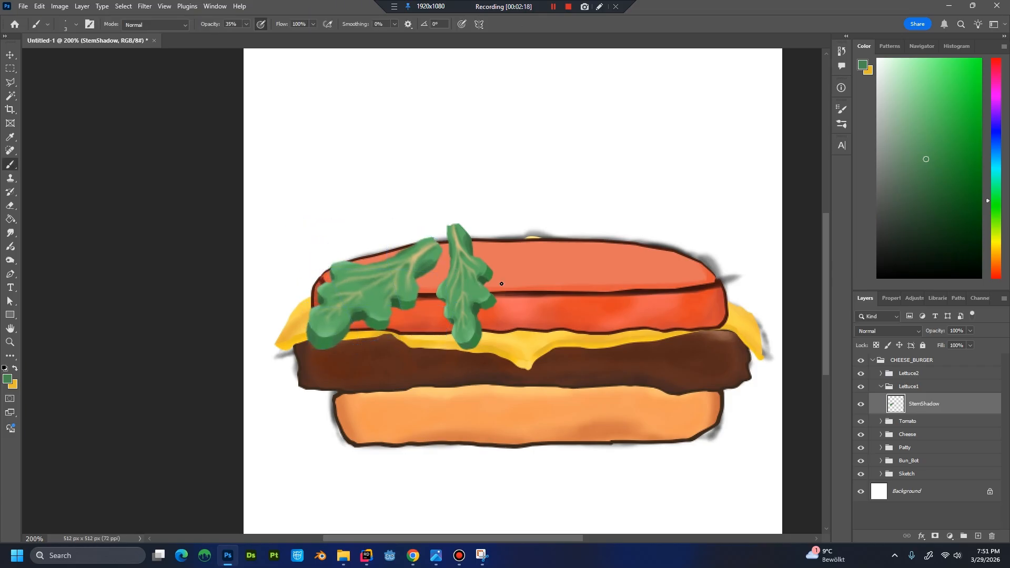
Duplicate the Lettuce2 group as Lettuce3 and hide the original Lettuce2 group.
left_click(925, 374)
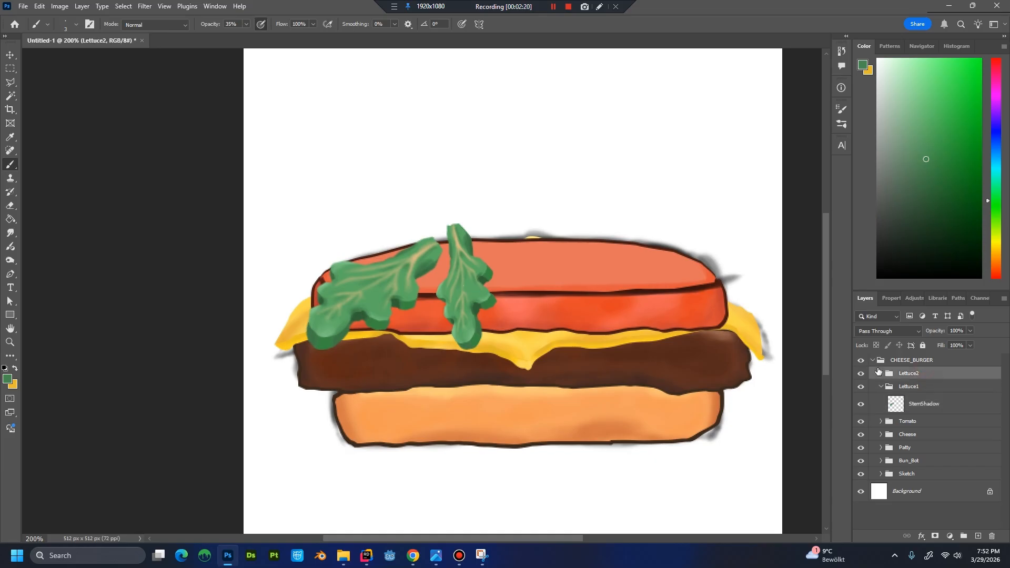
left_click(881, 373)
right_click(899, 375)
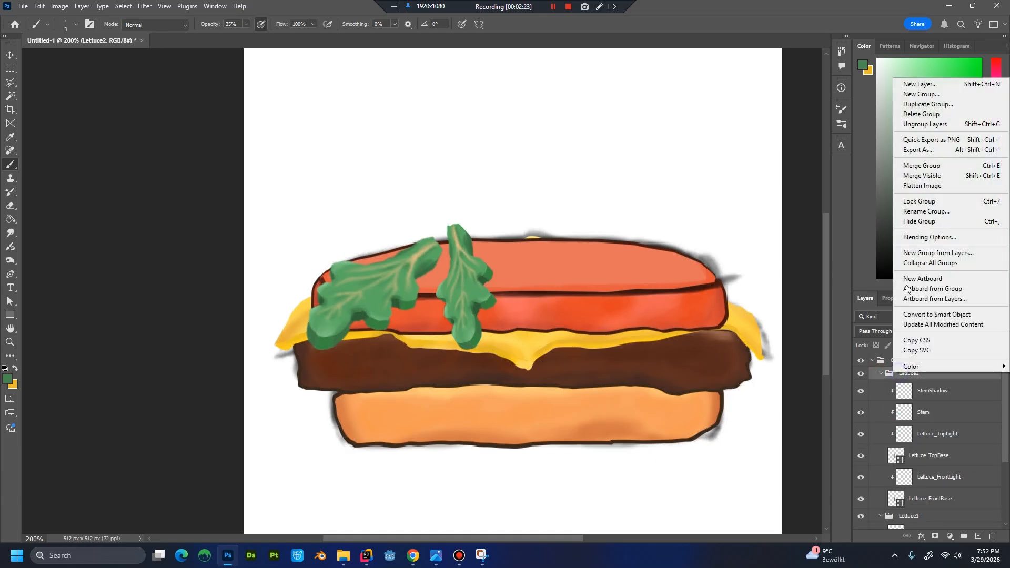
left_click(909, 106)
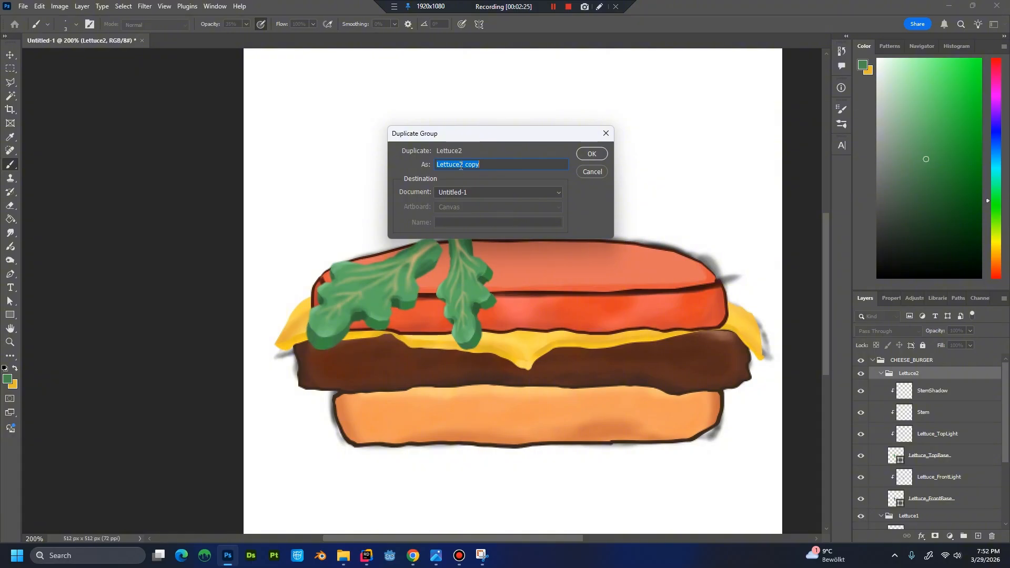
type("Lettuce3")
key("Return")
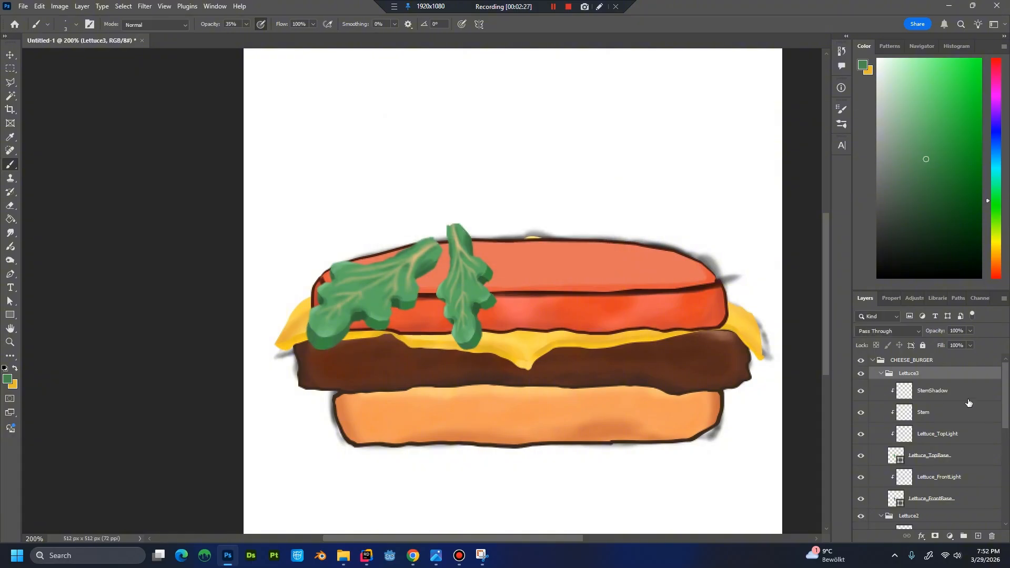
left_click(880, 373)
left_click(861, 387)
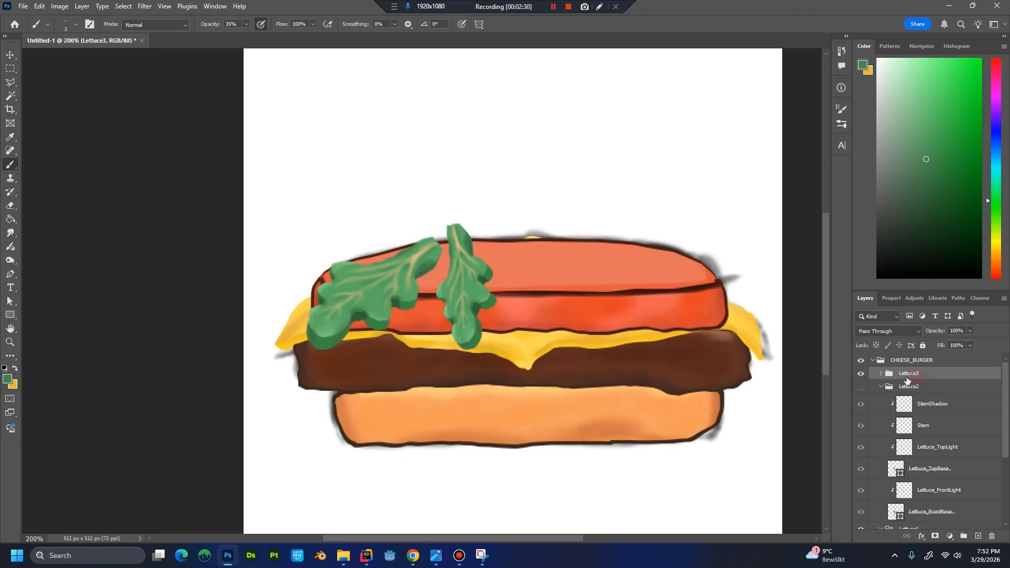
key("ctrl+t")
right_click(472, 276)
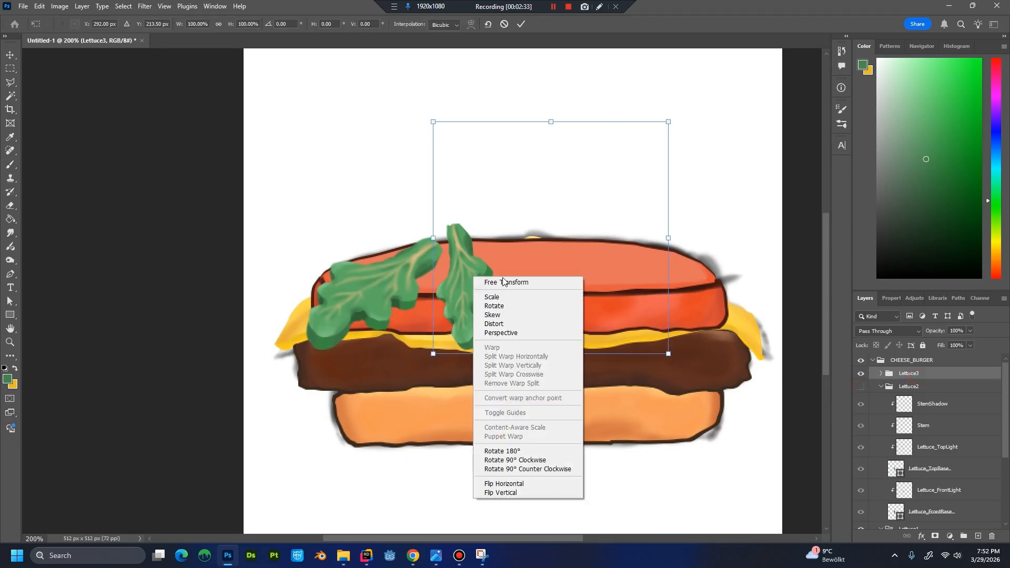
key("Escape")
key("Escape")
Merge the Lettuce3 layers from StemShadow to Lettuce_FrontBase into a single layer.
left_click(880, 373)
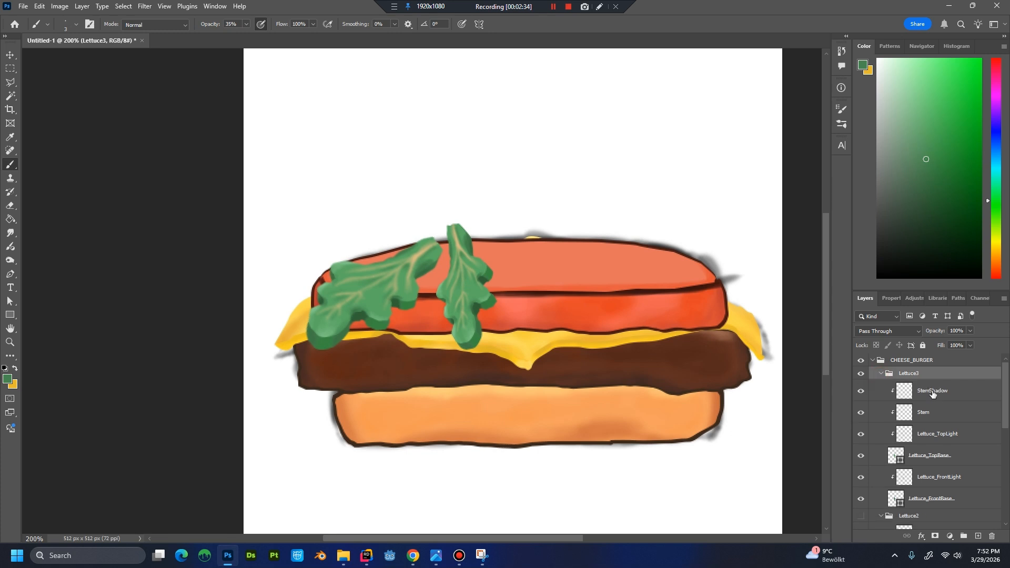
left_click(936, 391)
scroll(939, 408, "down", 4)
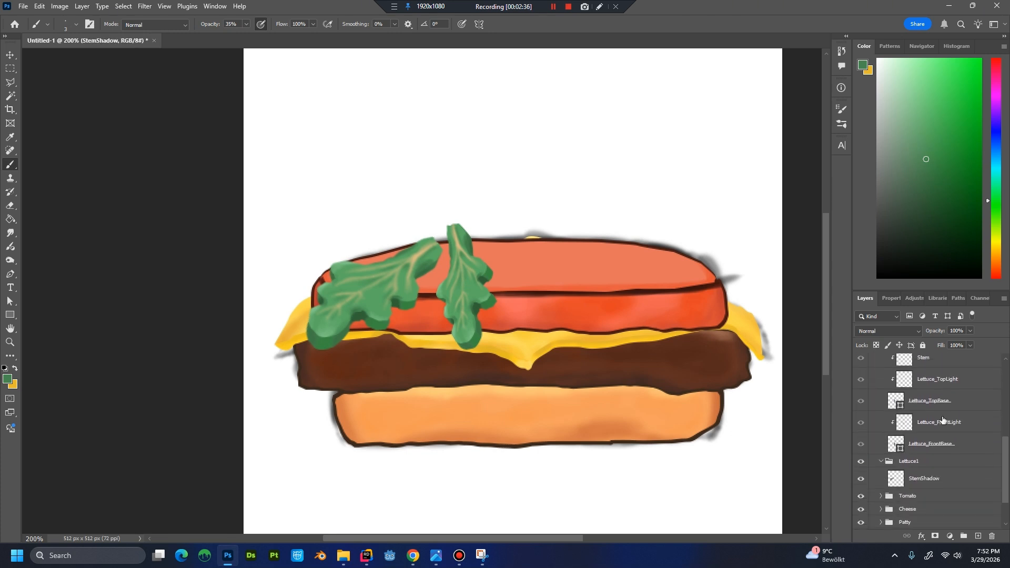
scroll(939, 421, "up", 5)
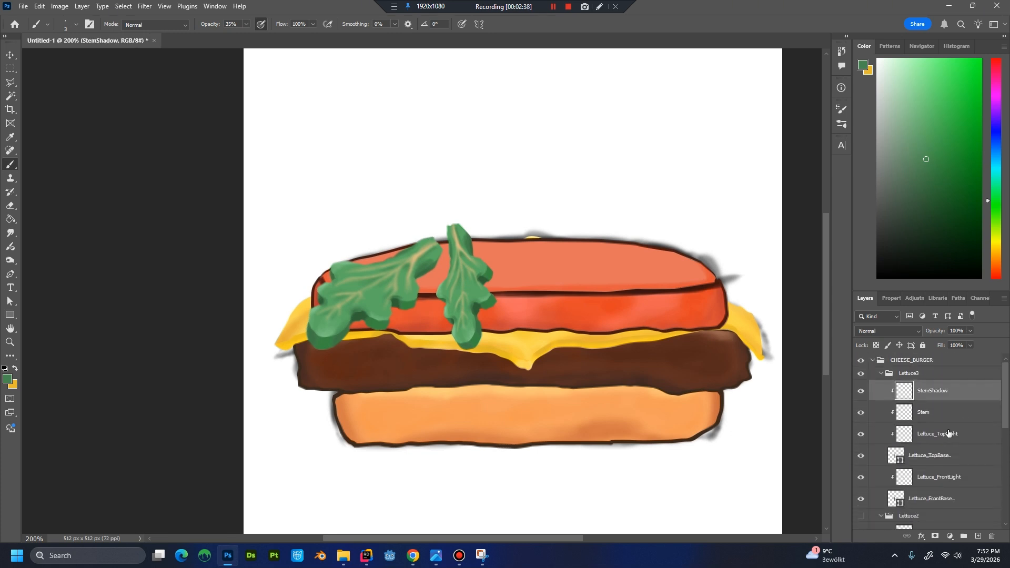
scroll(926, 418, "down", 2)
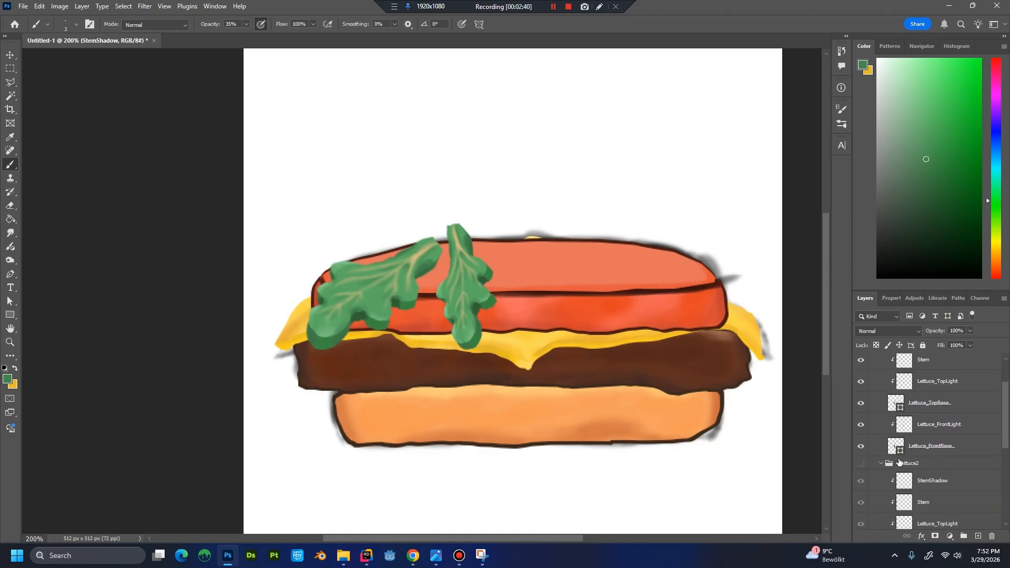
left_click(971, 452, "shift")
right_click(962, 412)
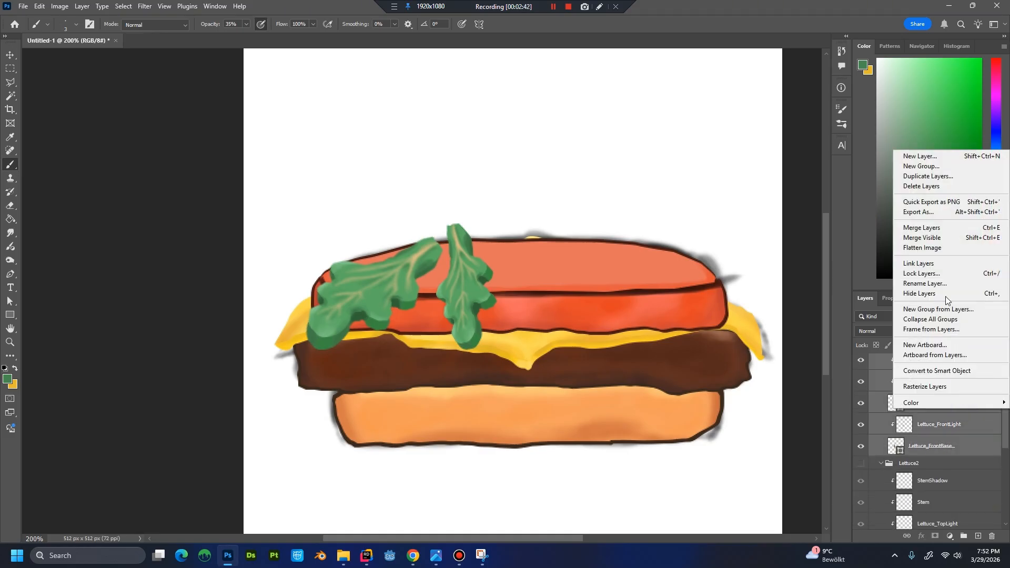
left_click(937, 228)
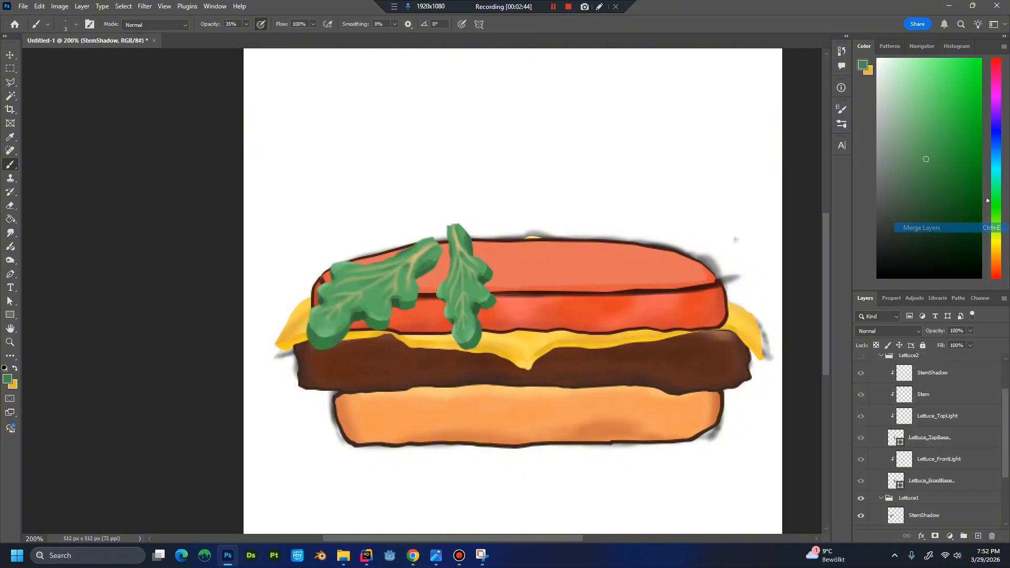
Collapse the hidden Lettuce2 group and select the merged StemShadow layer in Lettuce3.
key("ctrl+t")
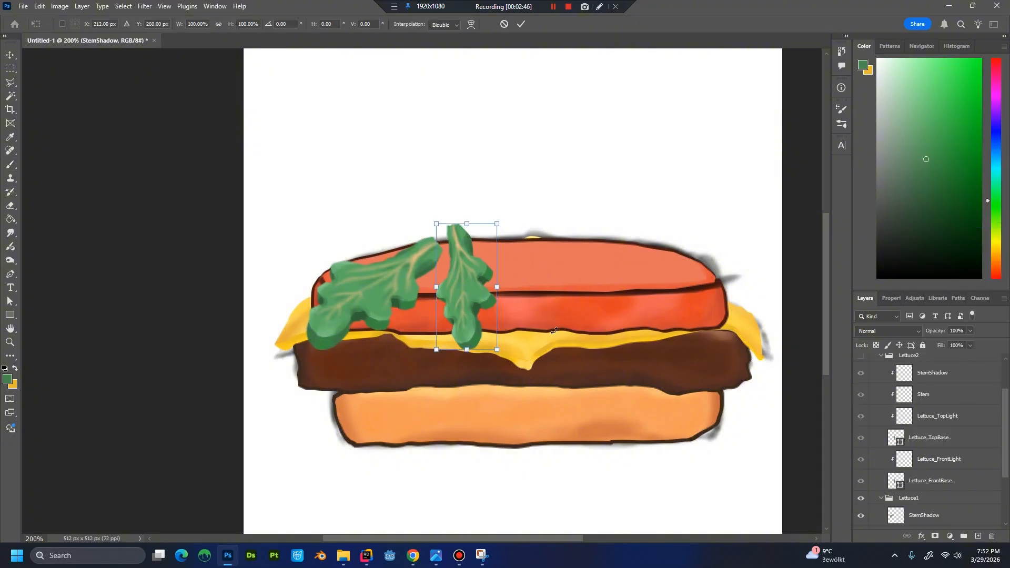
scroll(933, 423, "up", 2)
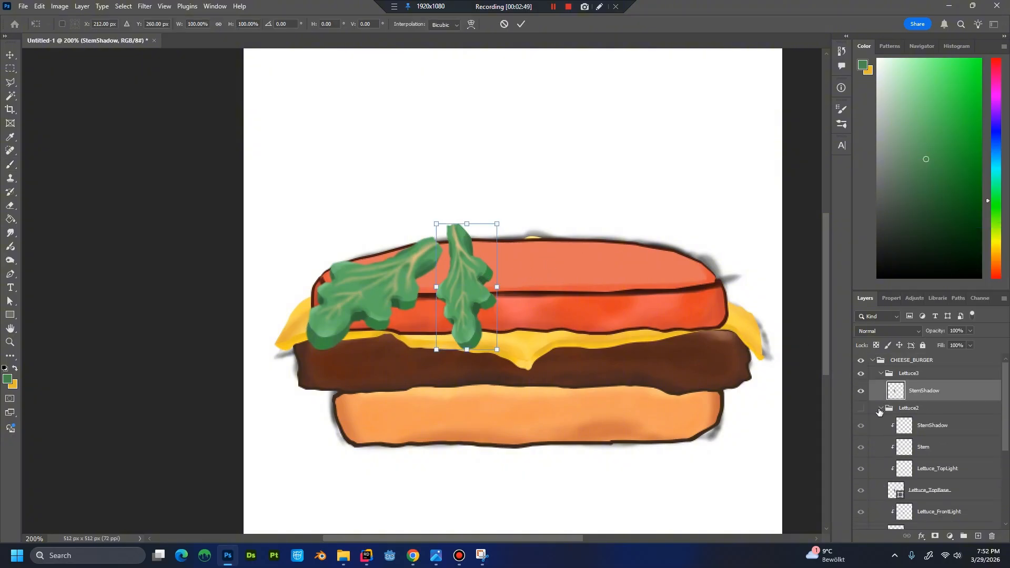
left_click(879, 411)
left_click(880, 409)
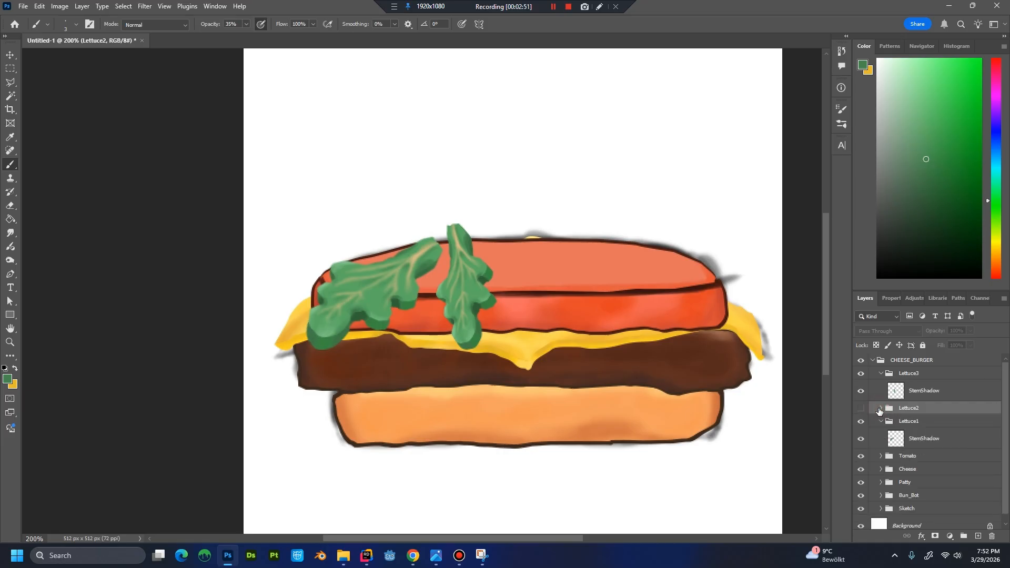
left_click(926, 389)
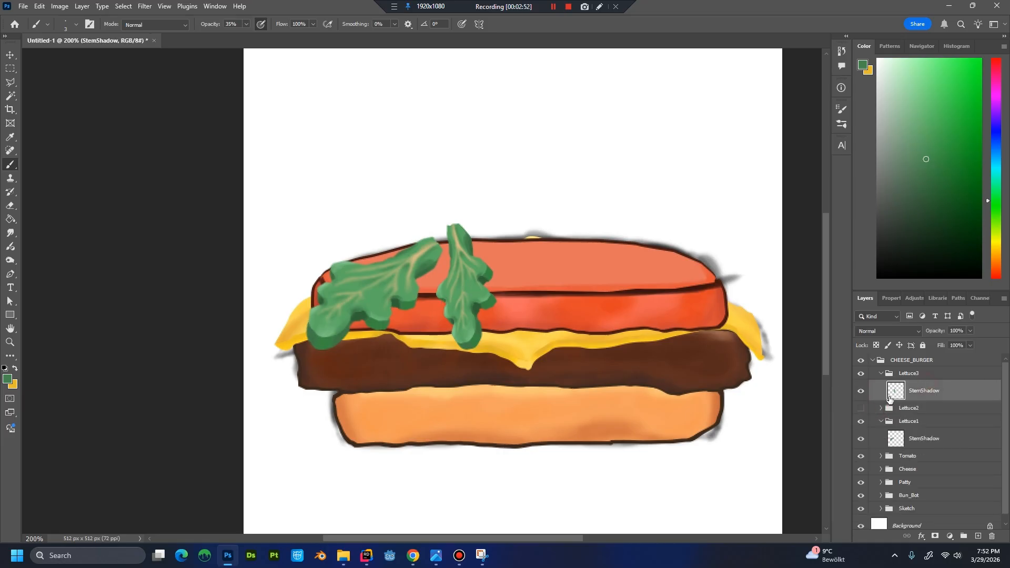
Try to warp the merged Lettuce3 leaf, lowering its stem tip to the tomato's upper edge and bending its lower end to the left.
key("ctrl+t")
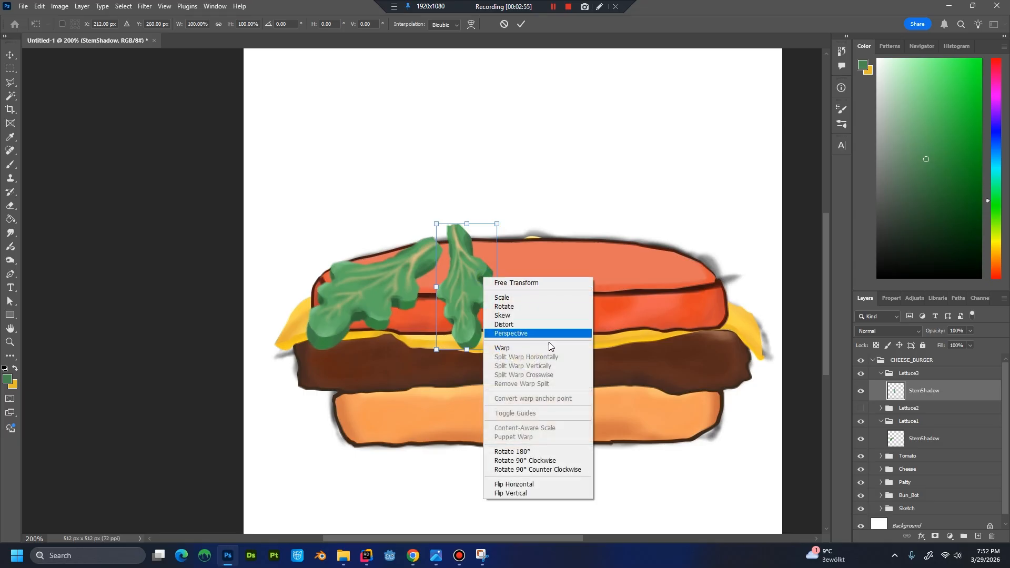
left_click(548, 346)
mouse_move(468, 235)
left_mouse_down()
mouse_move(469, 255)
mouse_move(443, 260)
mouse_move(472, 263)
mouse_move(477, 249)
left_mouse_up()
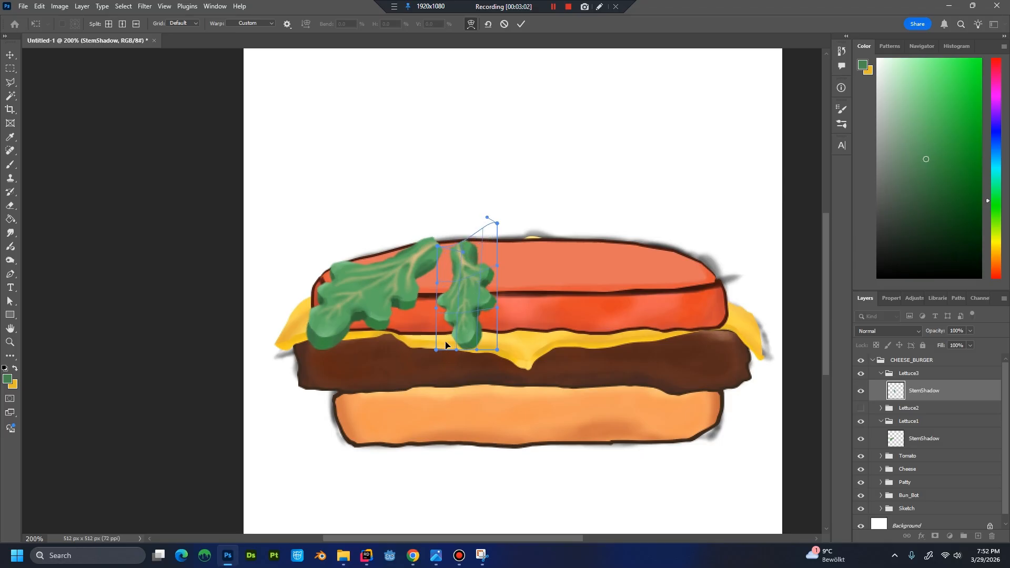
left_click_drag(445, 345, 500, 347)
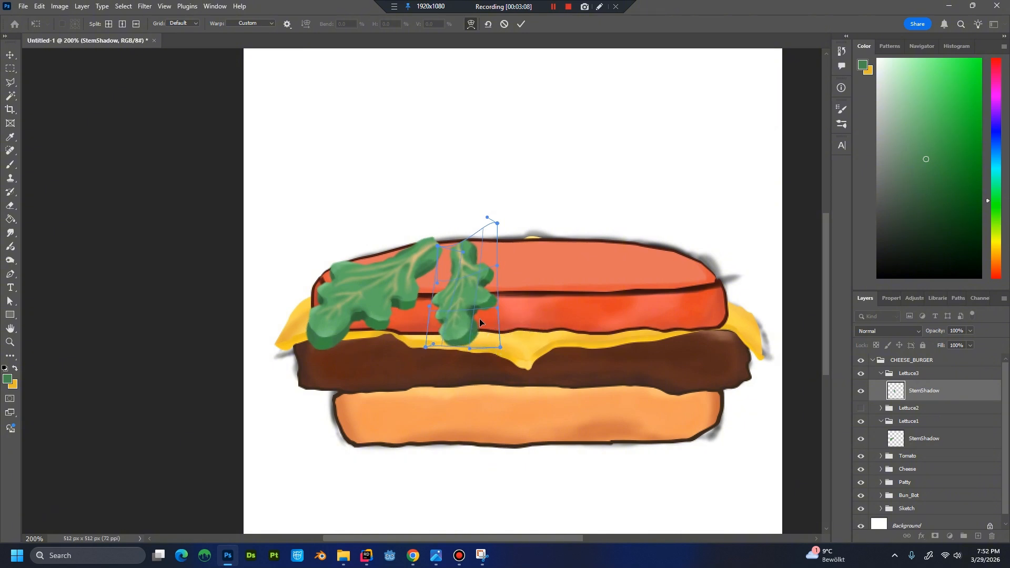
key("Return")
key("b")
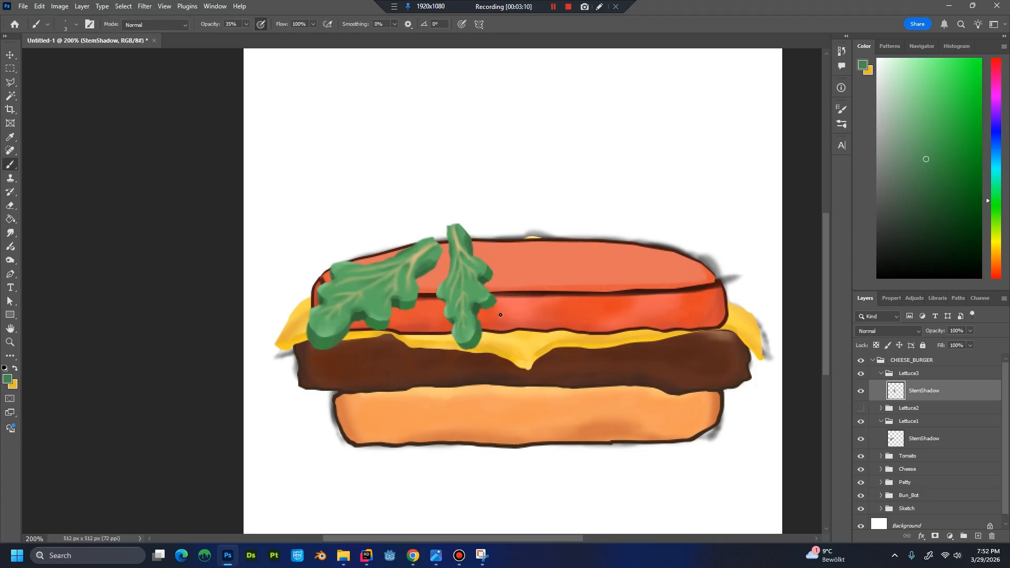
Try narrowing the stem end of the Lettuce3 leaf with a Perspective transform, then undo it.
key("ctrl+t")
right_click(459, 241)
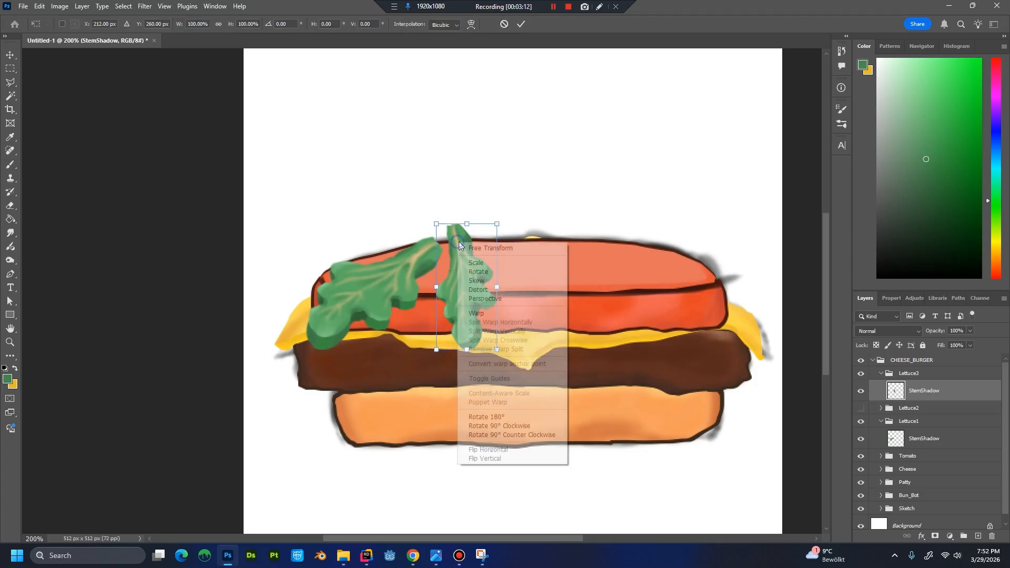
left_click(494, 302)
left_click_drag(436, 224, 447, 232)
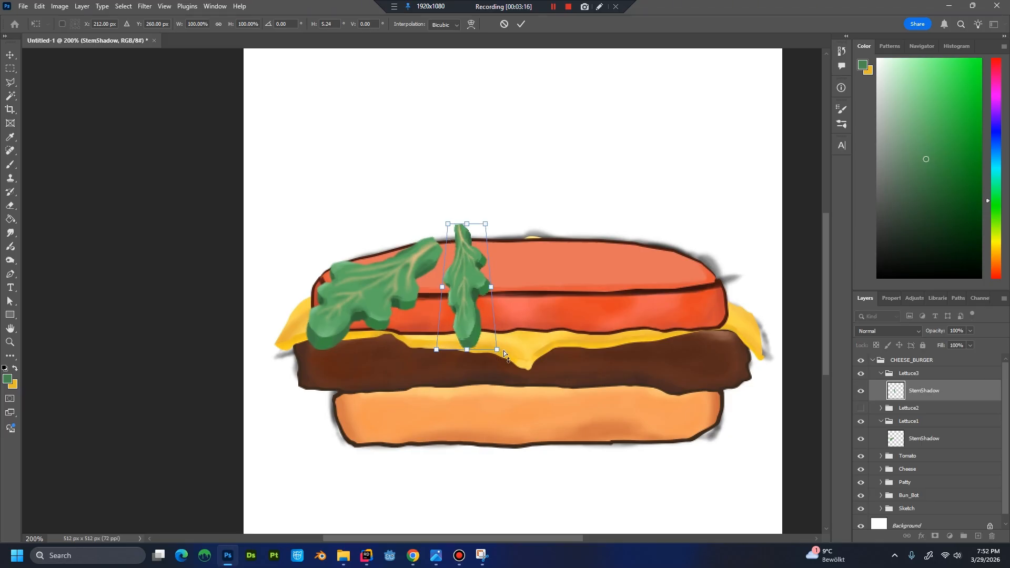
key("ctrl+z")
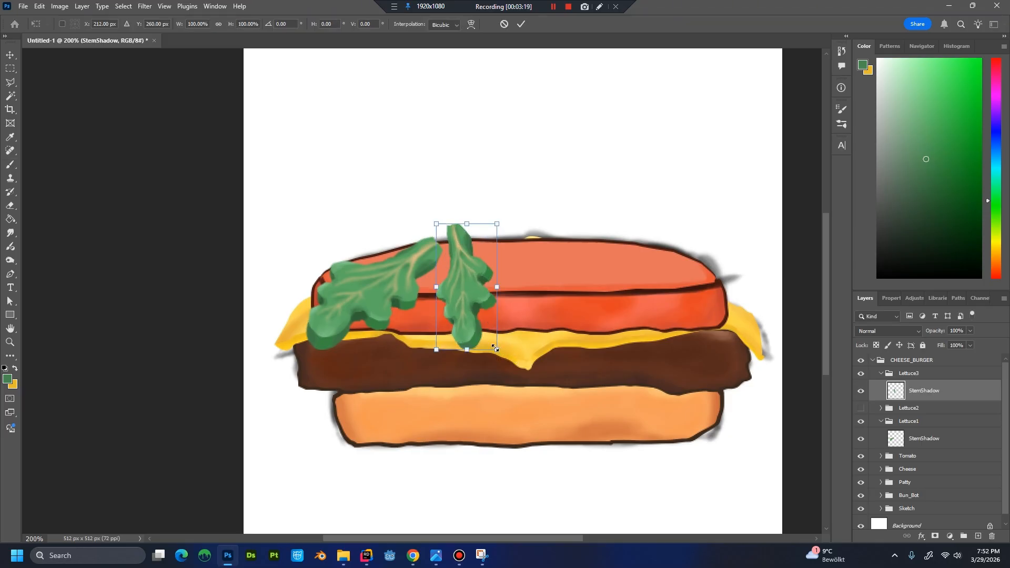
Enlarge the Lettuce3 leaf to about 158% and apply Perspective to narrow its stem end and widen its lower end.
left_click_drag(494, 347, 532, 423)
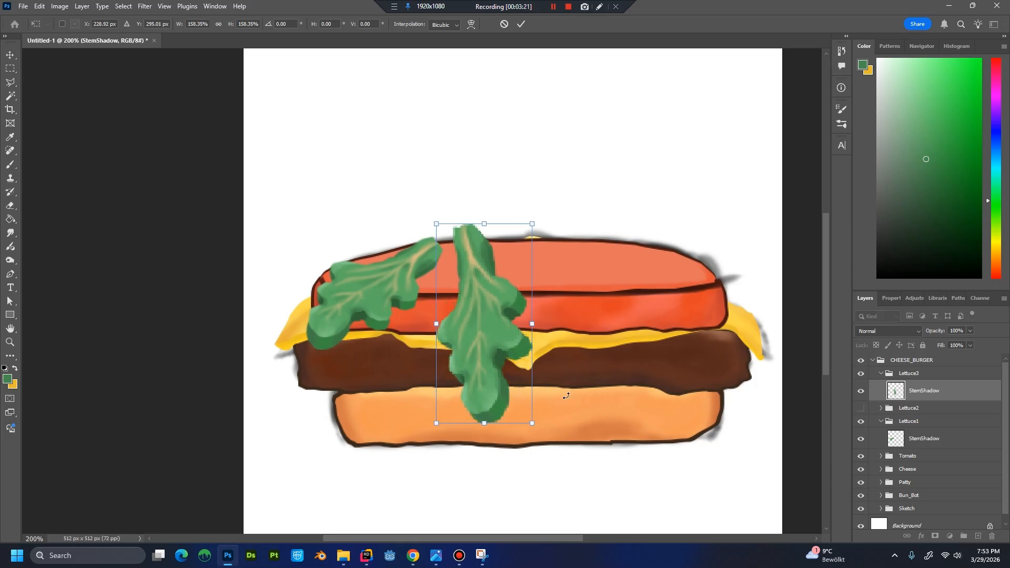
right_click(499, 315)
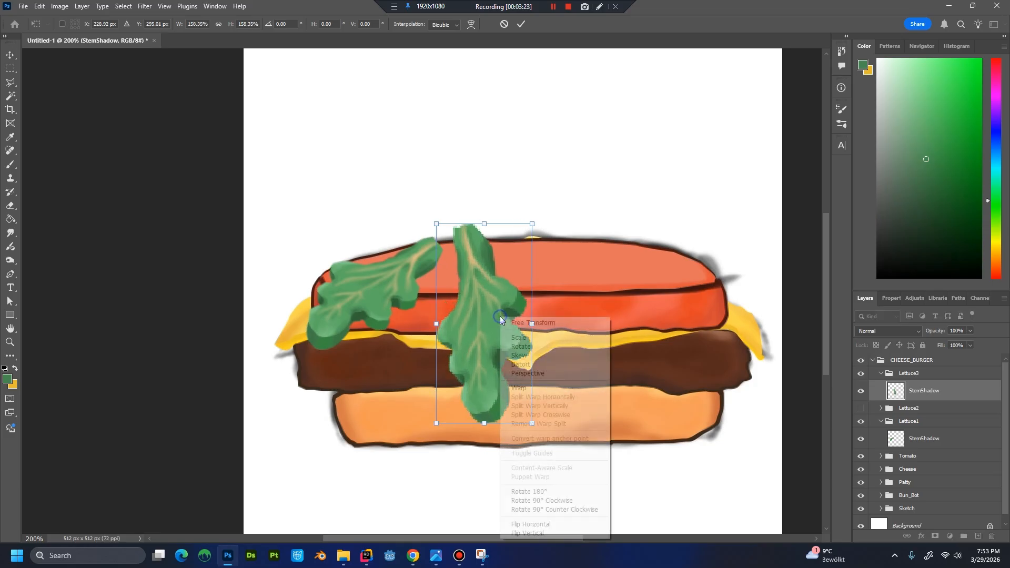
left_click(522, 374)
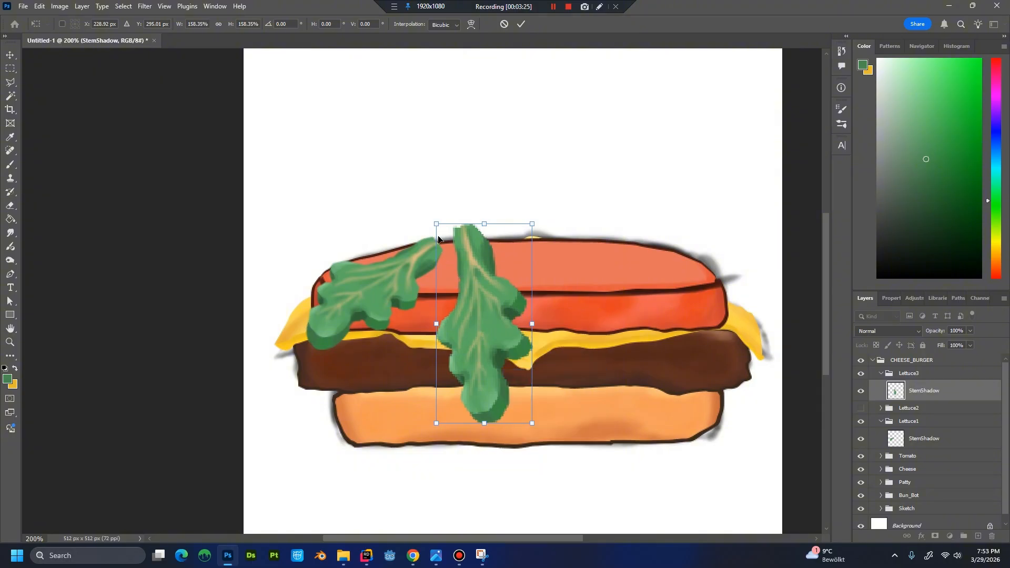
left_click_drag(441, 227, 451, 230)
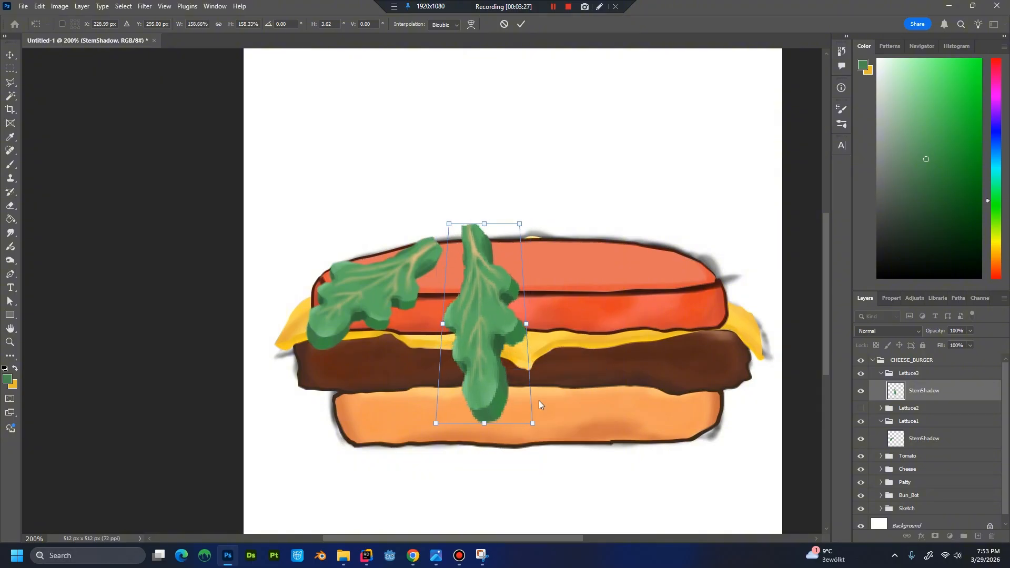
left_click_drag(532, 426, 555, 425)
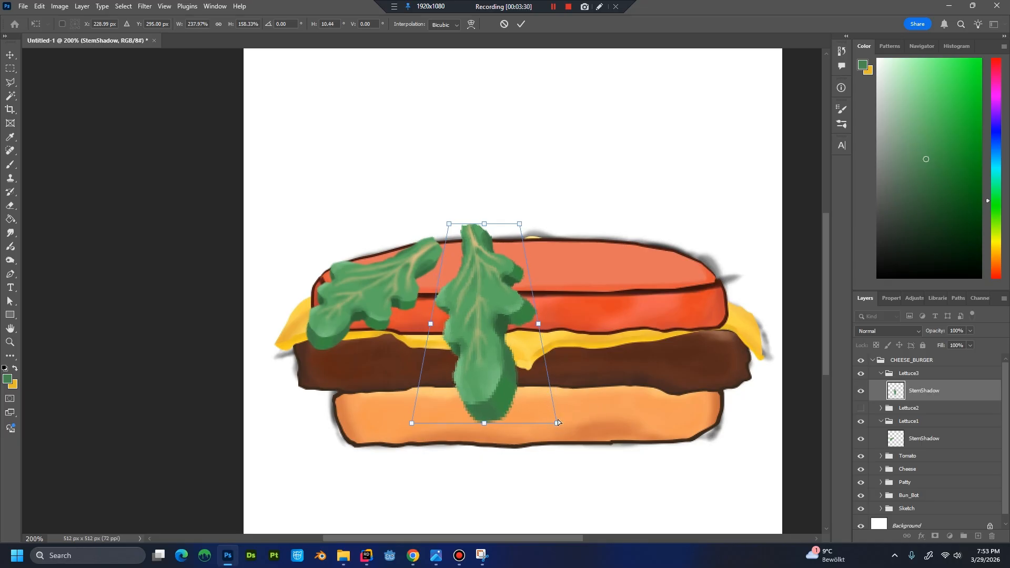
key("Return")
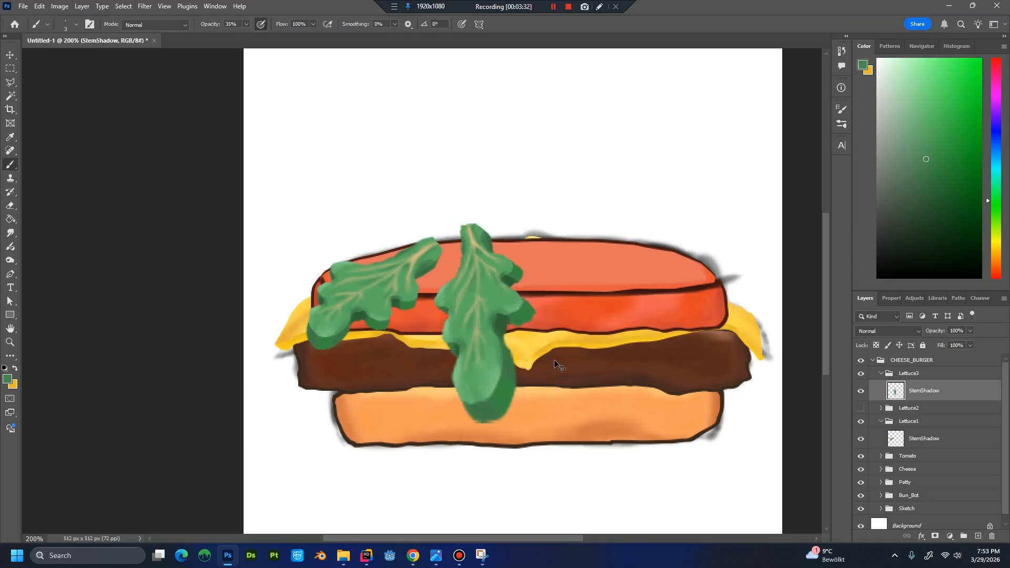
Scale the Lettuce3 leaf to about 70%, tilt it about -22° over the tomato's right end and flip it horizontally.
key("ctrl+t")
left_click_drag(536, 422, 574, 323)
left_click_drag(503, 321, 707, 320)
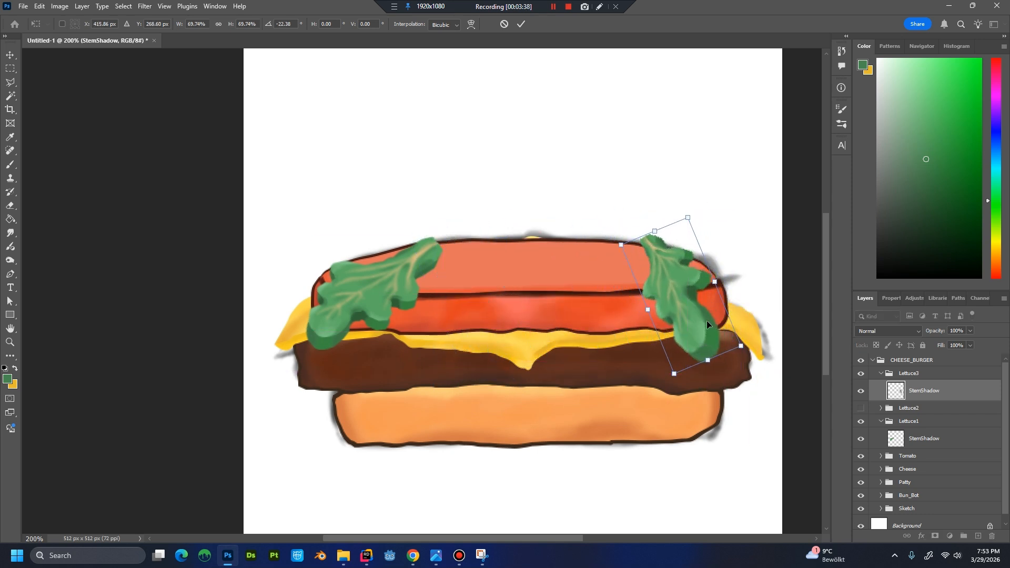
right_click(707, 320)
left_click(747, 304)
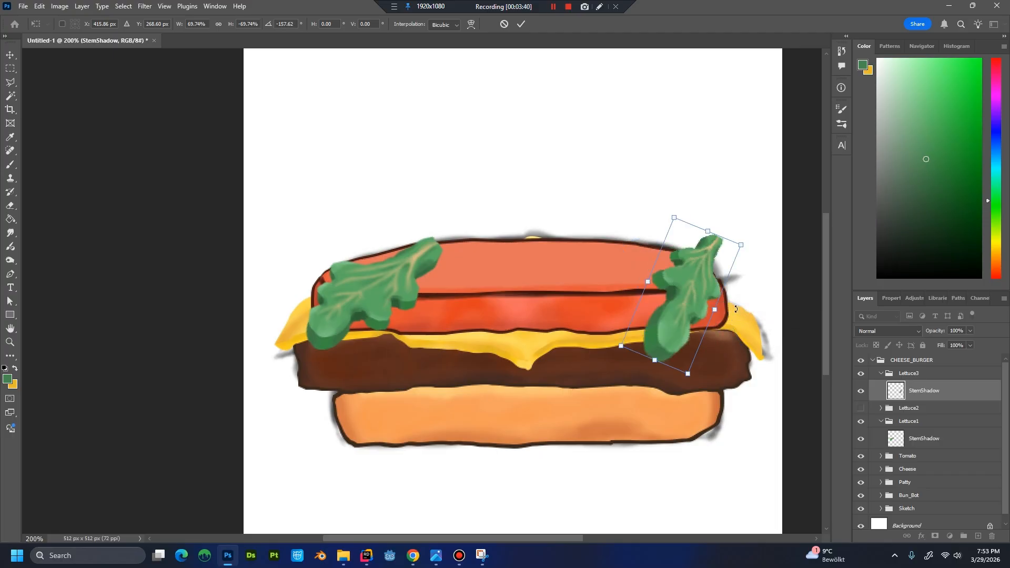
Rotate the flipped leaf to about 119° and enlarge it, placing its stem tip on the tomato's upper edge at the right.
left_click_drag(751, 369, 771, 269)
mouse_move(690, 311)
left_mouse_down()
mouse_move(698, 296)
mouse_move(695, 314)
left_mouse_up()
left_click_drag(678, 198, 643, 207)
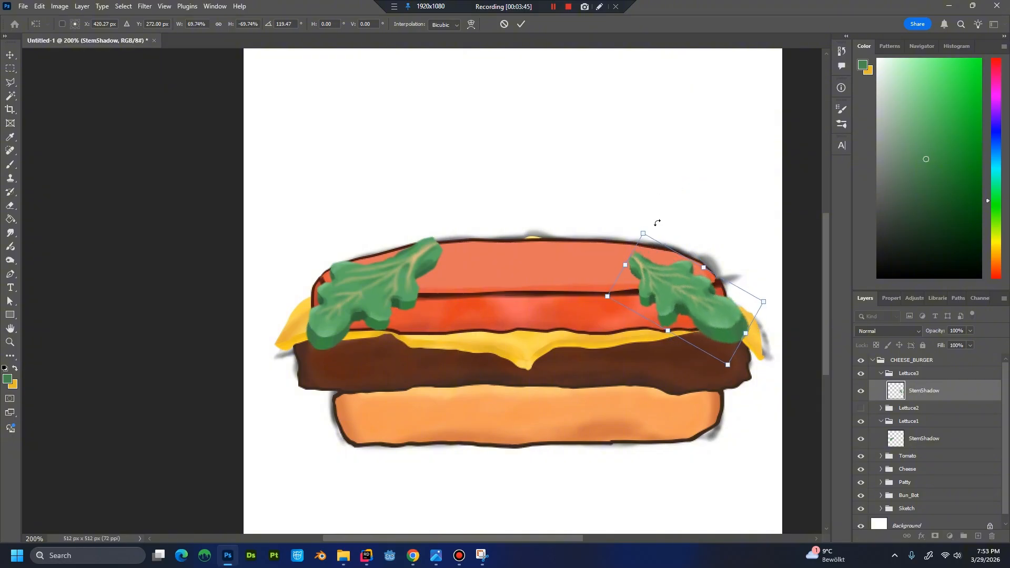
left_click_drag(659, 298, 636, 276)
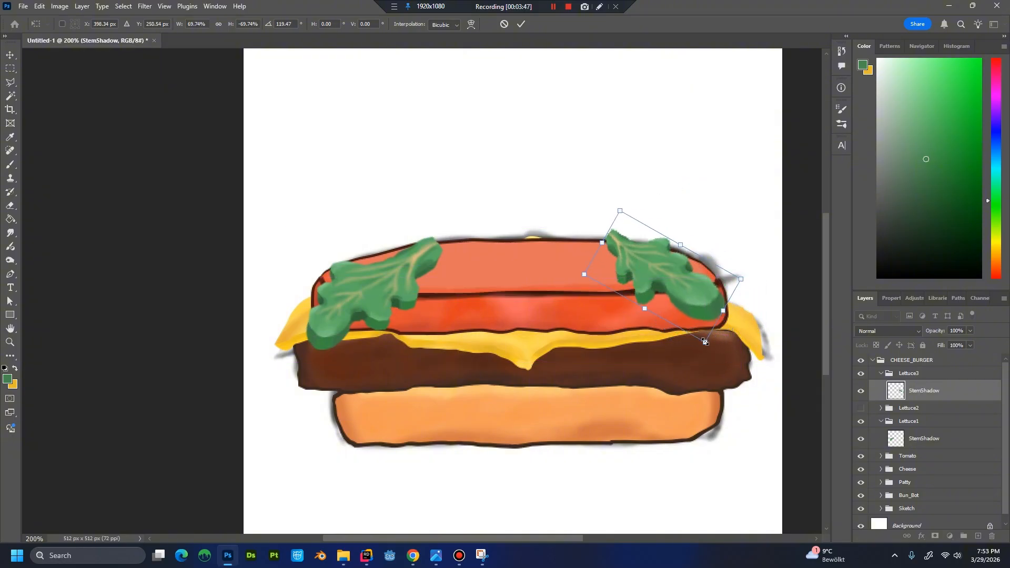
left_click_drag(705, 342, 723, 371)
left_click_drag(683, 284, 675, 287)
key("Return")
Warp the Lettuce3 leaf so its tip droops over the patty's right end and its stem end spreads wider across the tomato.
key("ctrl+t")
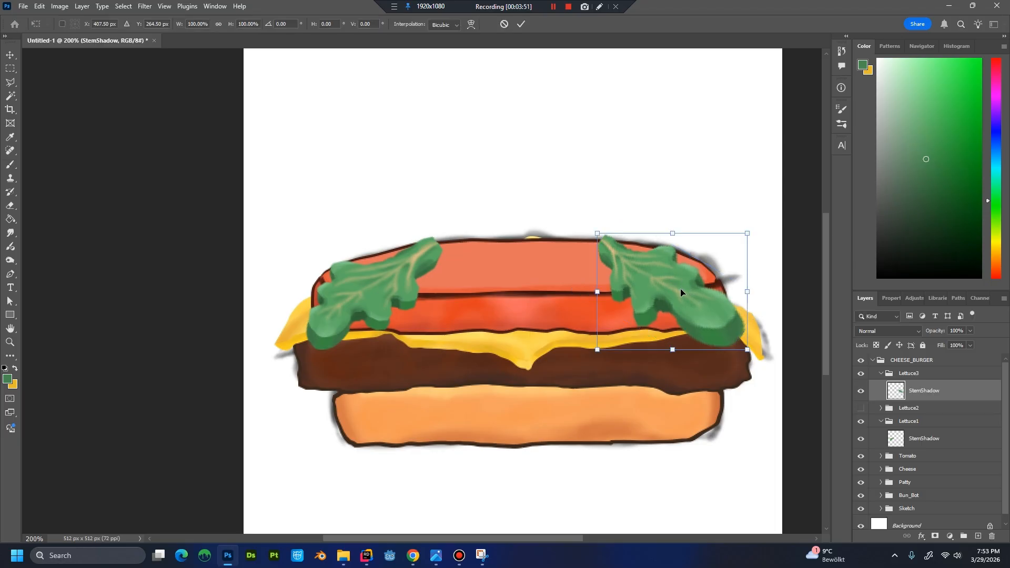
right_click(680, 288)
left_click(722, 363)
left_click_drag(747, 350, 727, 390)
mouse_move(725, 283)
left_mouse_down()
mouse_move(742, 277)
mouse_move(731, 278)
left_mouse_up()
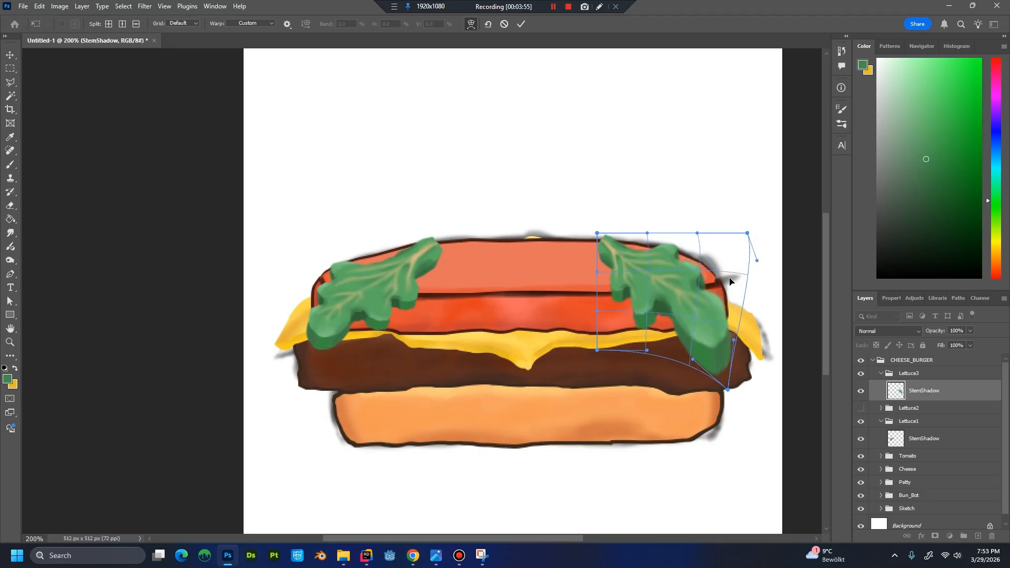
left_click_drag(682, 247, 703, 246)
left_click_drag(606, 284, 605, 285)
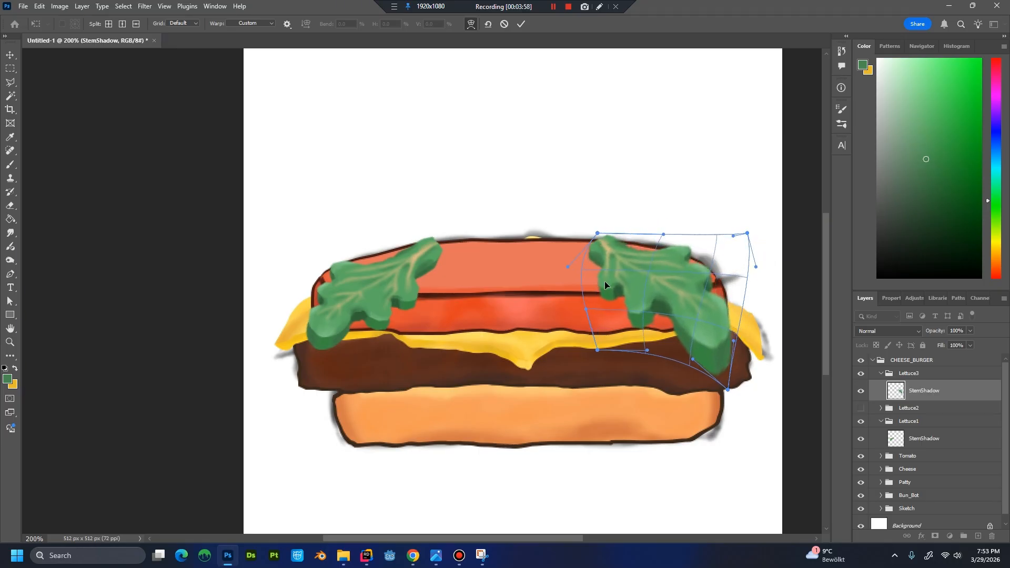
left_click_drag(629, 334, 639, 332)
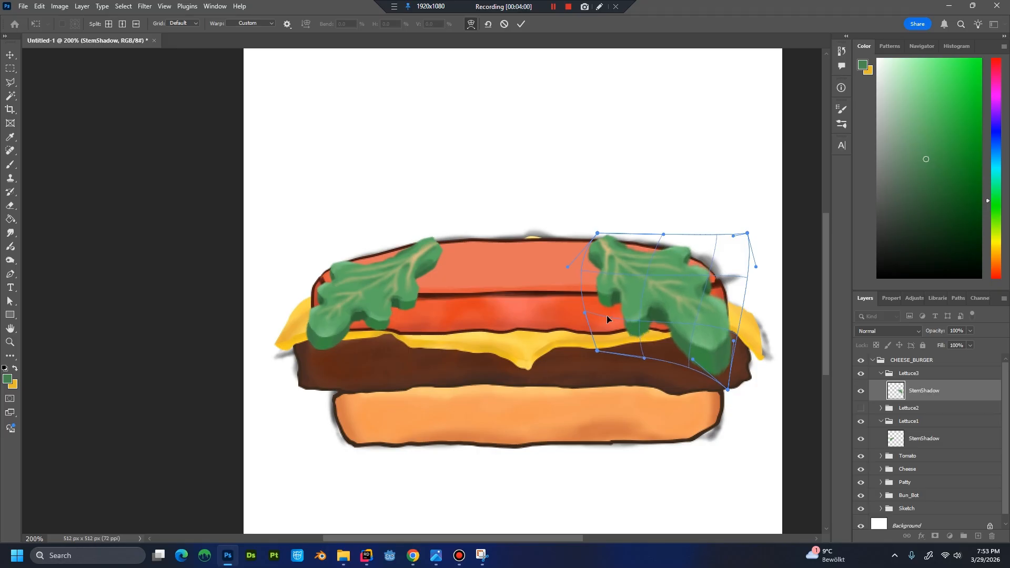
key("Return")
key("b")
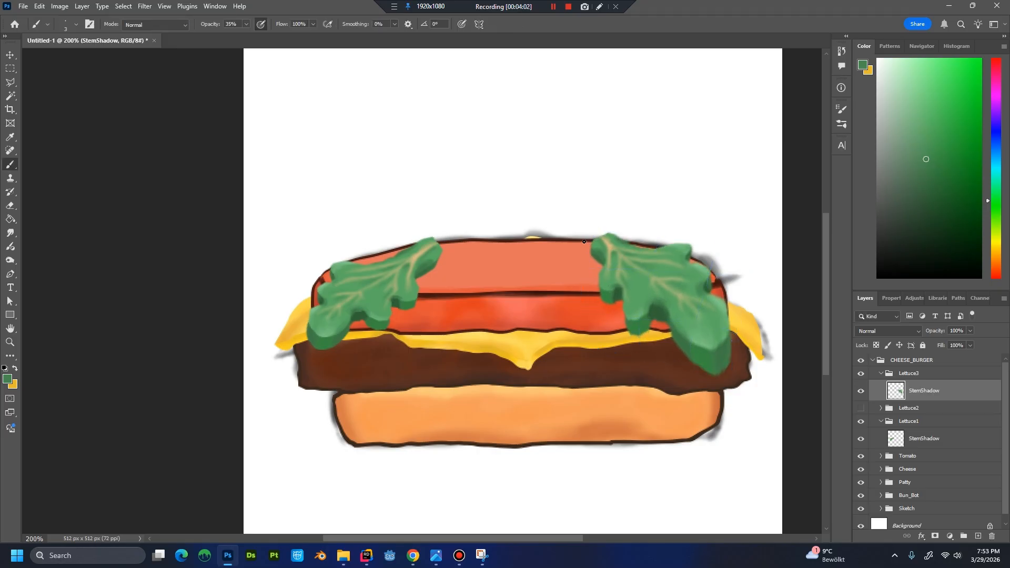
left_click(925, 421)
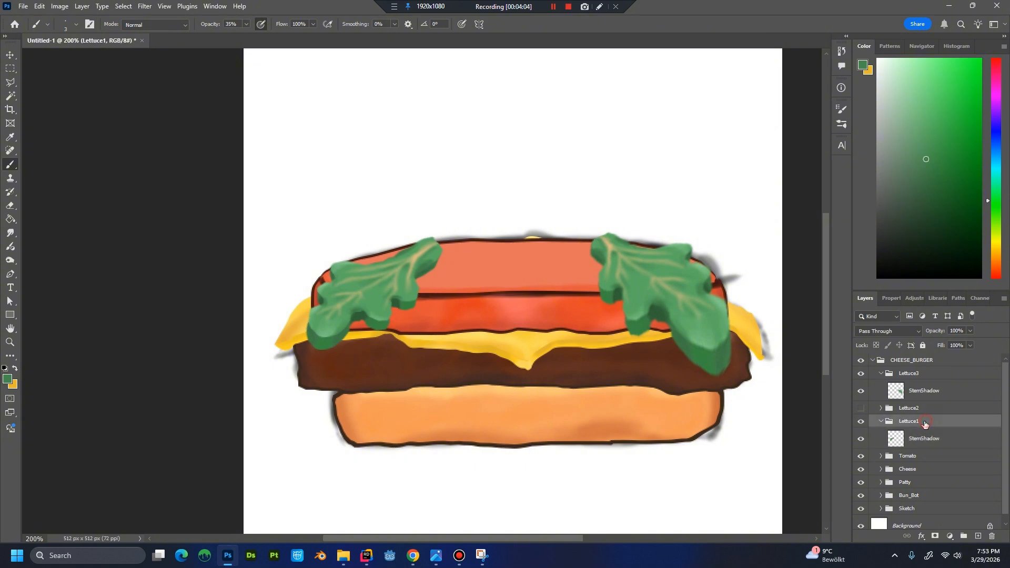
key("ctrl+t")
right_click(370, 282)
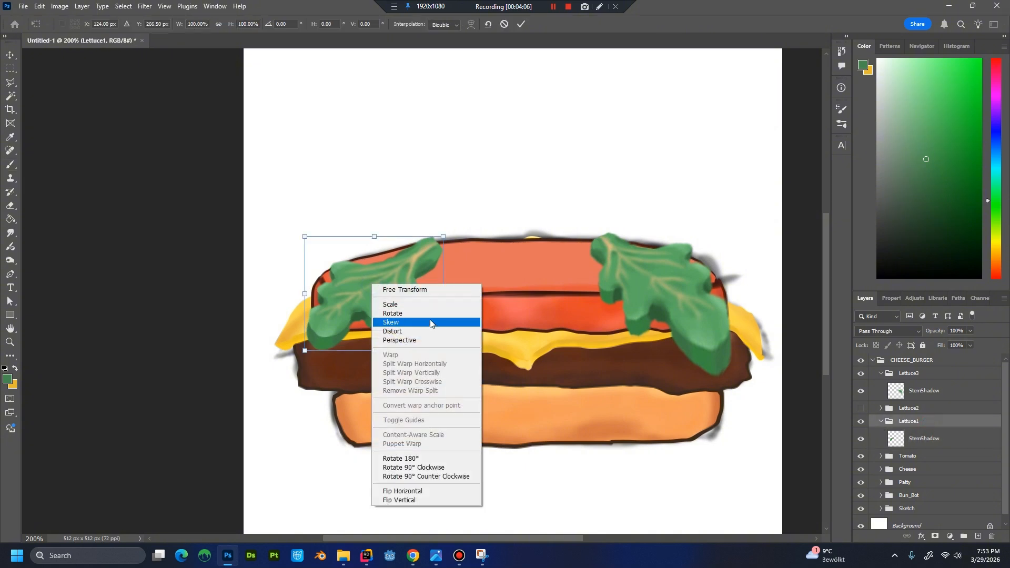
left_click(393, 262)
key("Escape")
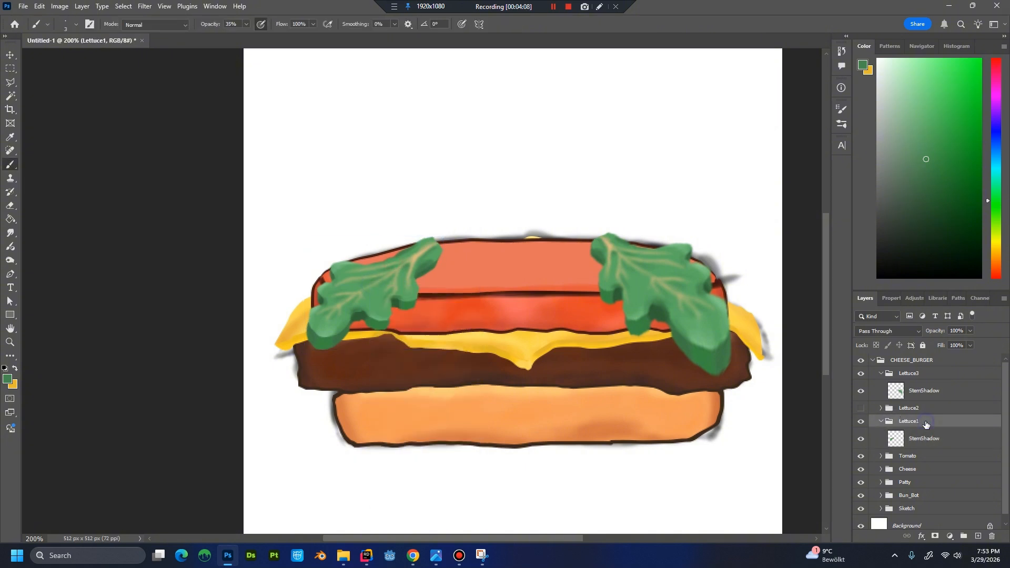
Duplicate the Lettuce1 group as Lettuce4.
left_click(882, 421)
right_click(932, 421)
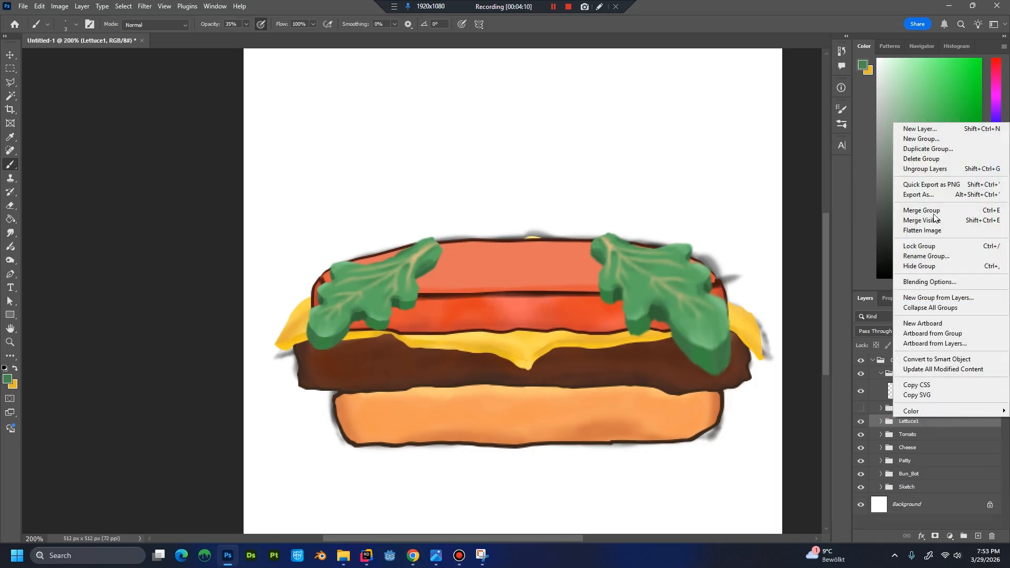
left_click(931, 149)
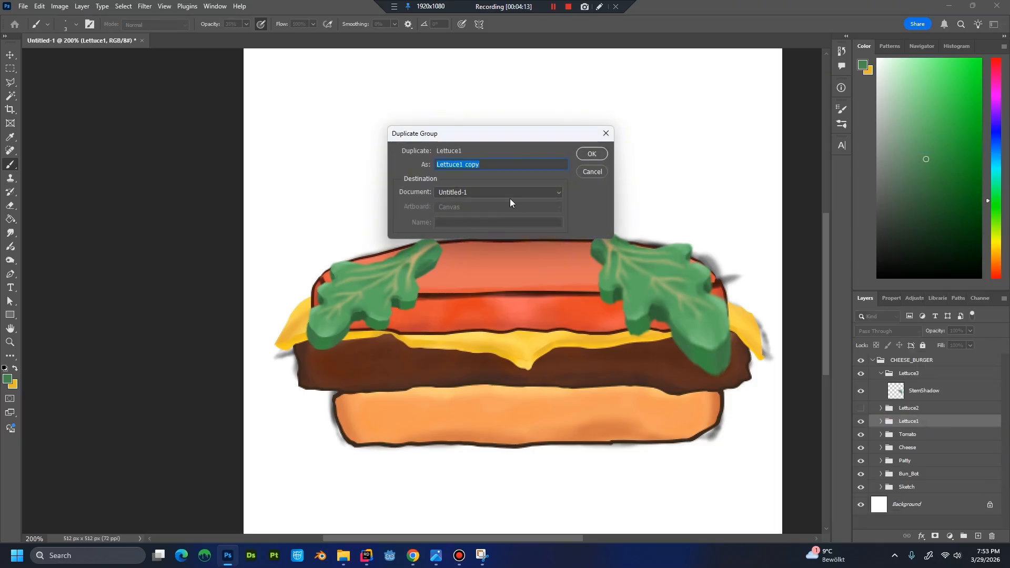
left_click_drag(459, 165, 534, 167)
type("4")
key("Return")
Place the Lettuce4 leaf just right of the Lettuce1 leaf, rotate it to about -29° and enlarge it to about 116%.
key("ctrl+t")
left_click_drag(399, 275, 508, 289)
left_click_drag(551, 327, 576, 275)
mouse_move(477, 275)
left_mouse_down()
mouse_move(465, 281)
mouse_move(473, 277)
left_mouse_up()
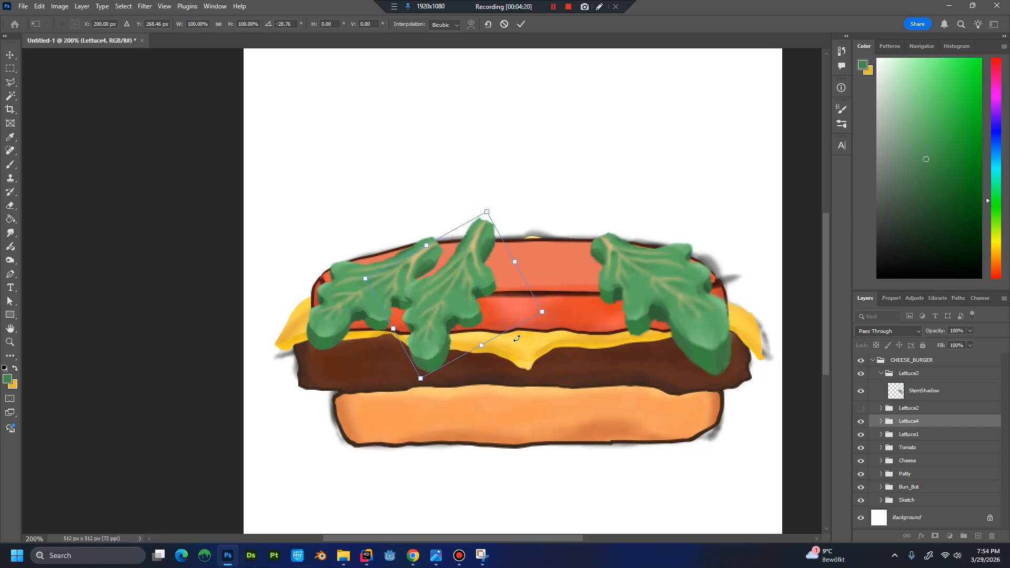
left_click_drag(421, 379, 406, 396)
left_click_drag(453, 328, 454, 294)
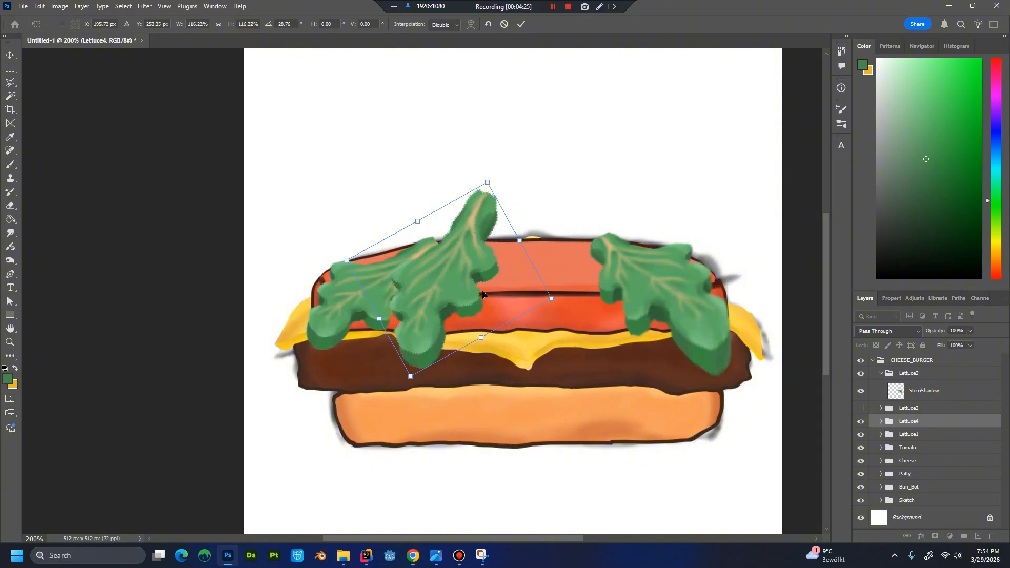
Skew the Lettuce4 leaf to narrow it to about 86% width, shift it slightly right and enlarge it a little.
right_click(503, 284)
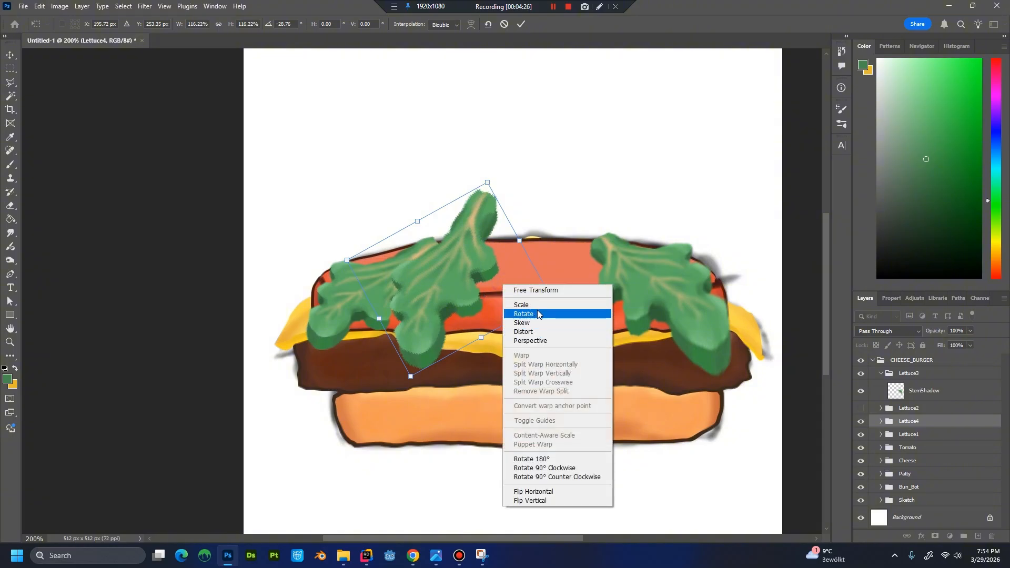
left_click(523, 322)
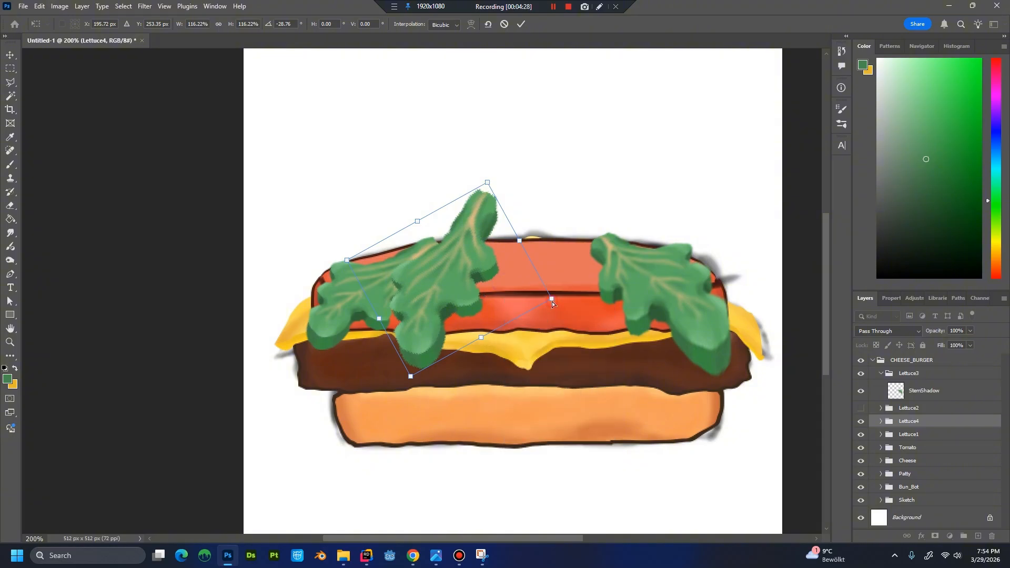
left_click_drag(551, 301, 520, 317)
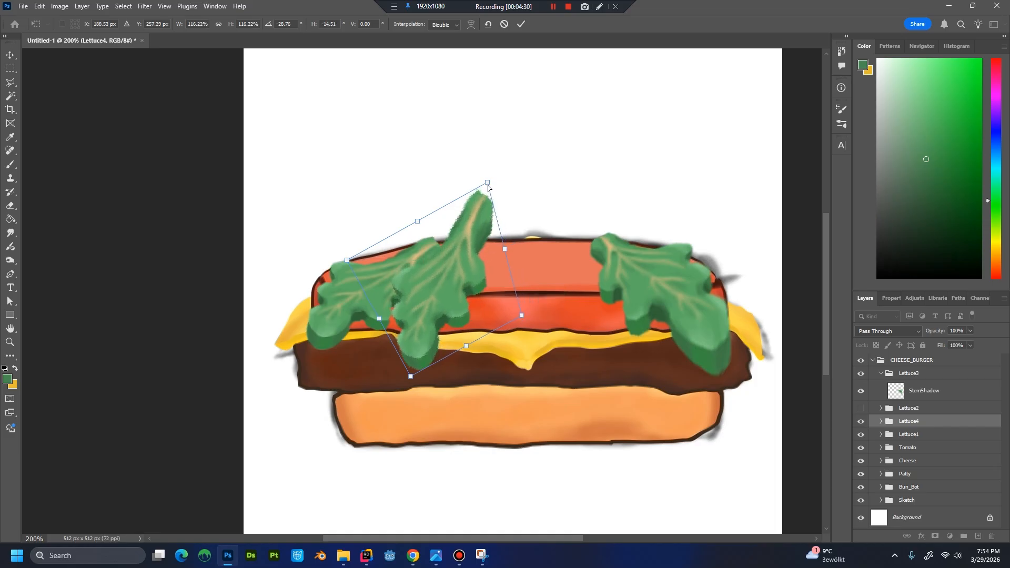
left_click_drag(488, 183, 464, 227)
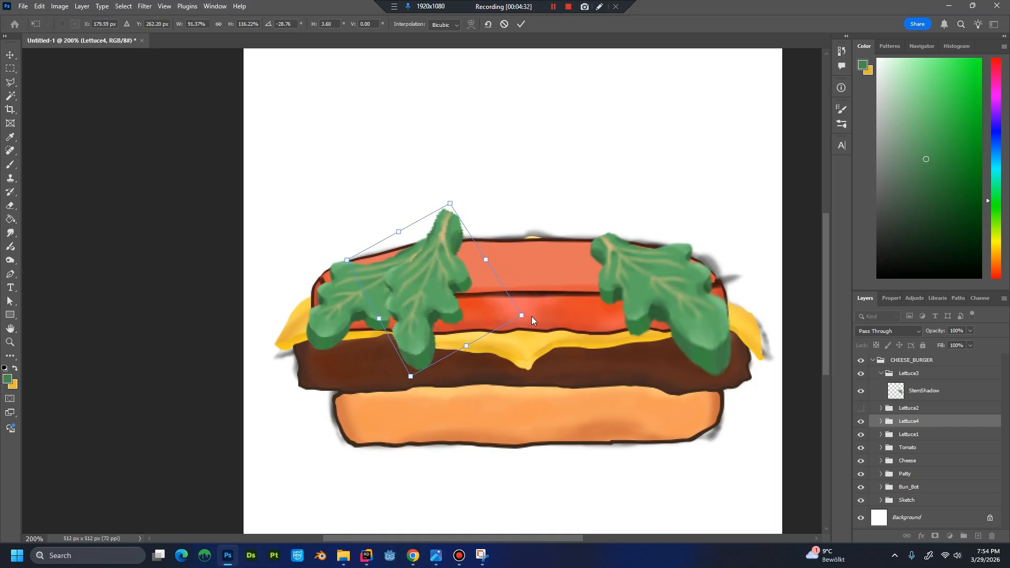
mouse_move(470, 295)
left_mouse_down()
mouse_move(492, 296)
mouse_move(484, 291)
left_mouse_up()
key("Return")
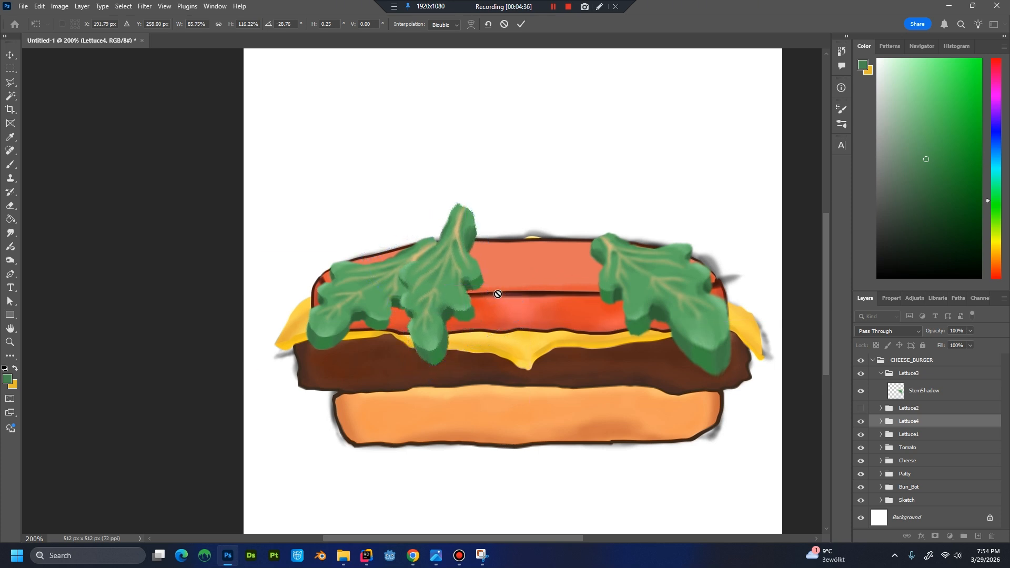
key("ctrl+t")
left_click_drag(484, 366, 487, 370)
key("Return")
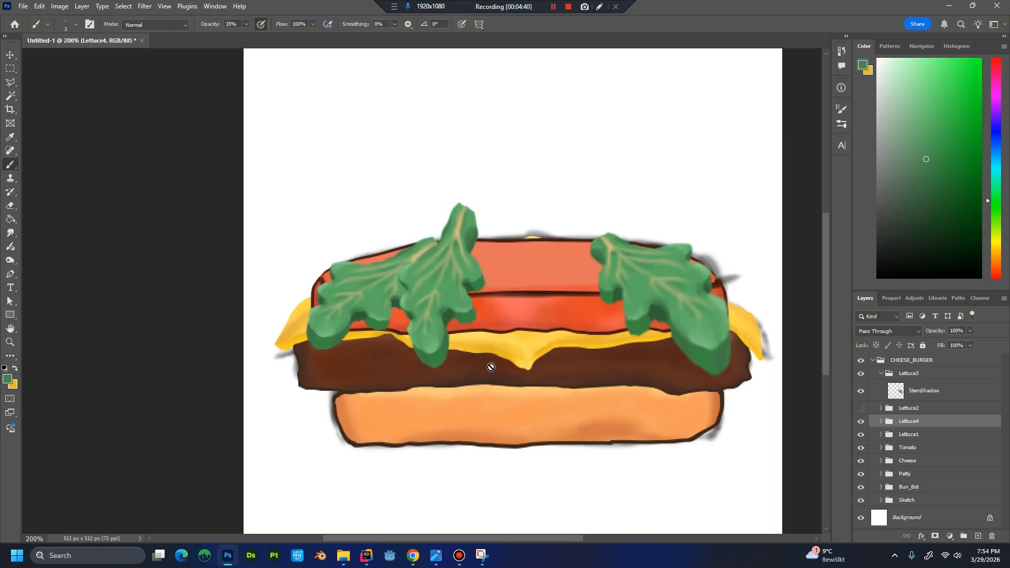
key("ctrl+t")
right_click(459, 318)
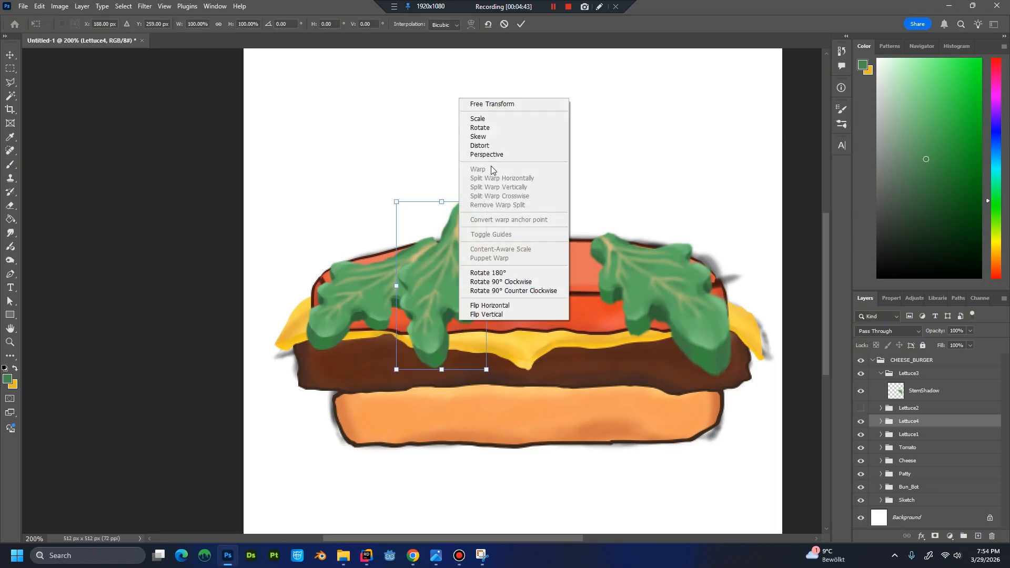
left_click(409, 226)
key("Return")
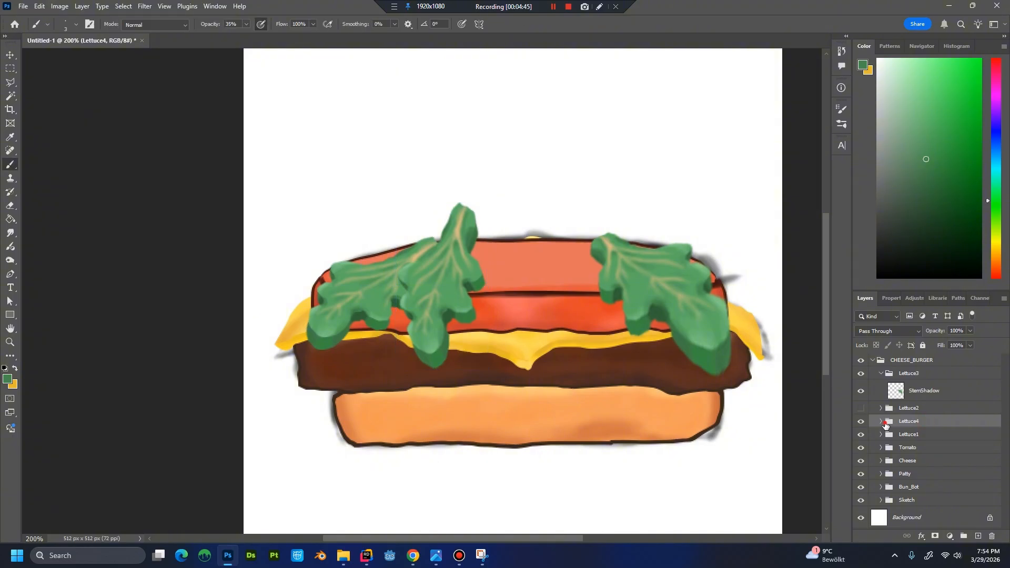
Warp the StemShadow layer in Lettuce4, bending the leaf's lower end to the right and lowering its stem to the tomato's upper edge.
left_click(881, 421)
left_click(931, 439)
key("ctrl+t")
right_click(457, 281)
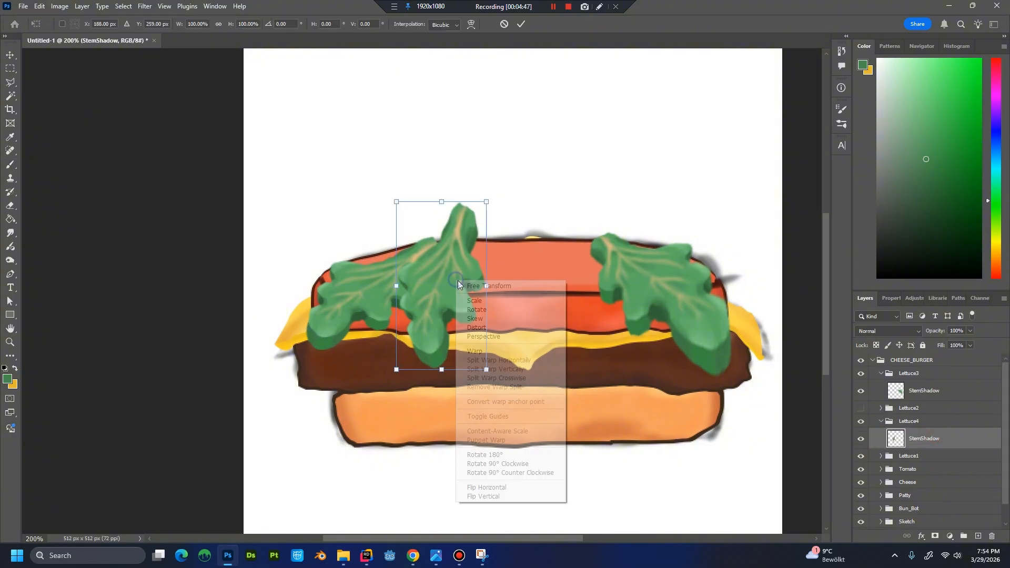
left_click(476, 352)
left_click_drag(469, 365, 432, 361)
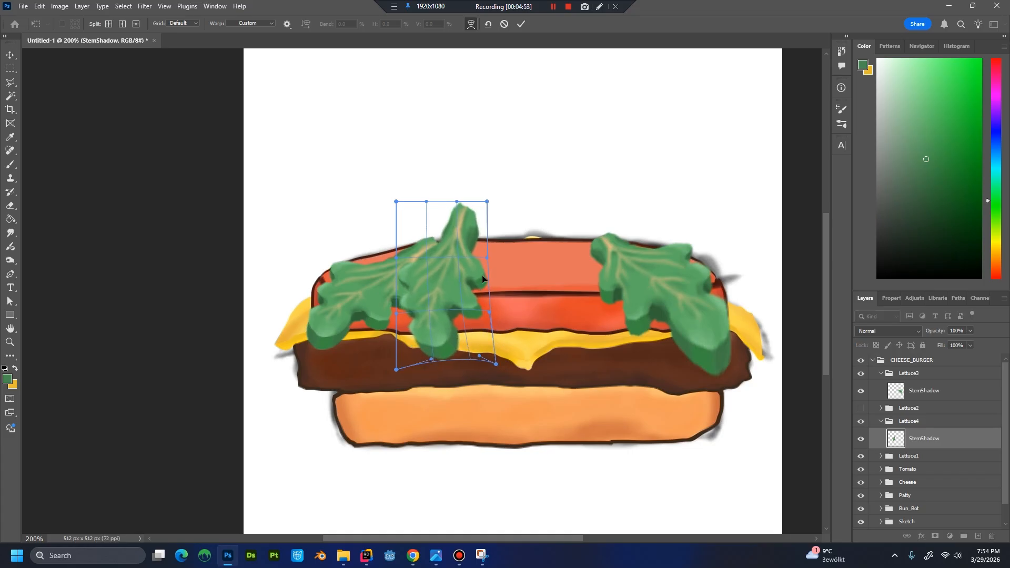
left_click_drag(456, 202, 482, 241)
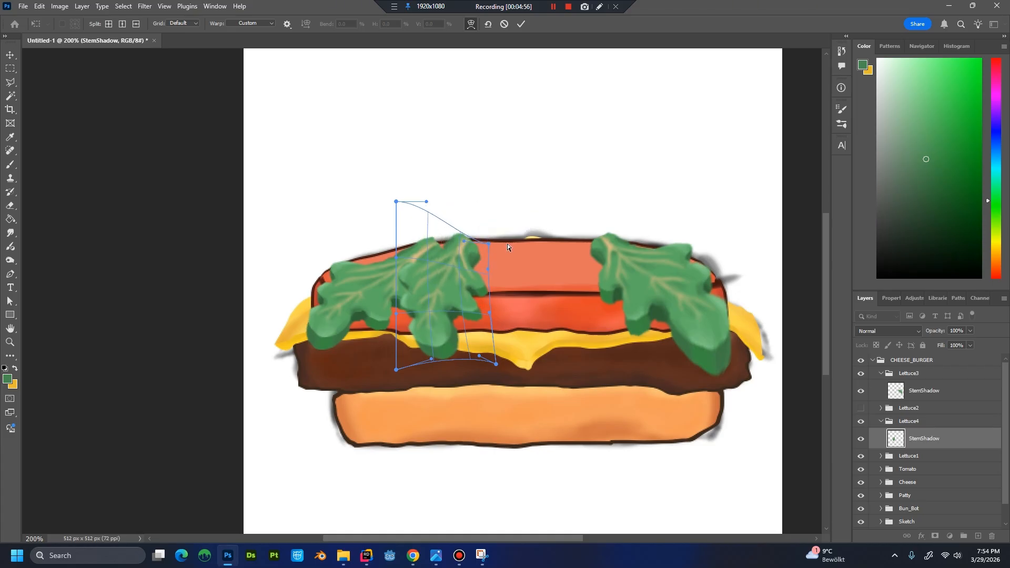
key("Return")
key("b")
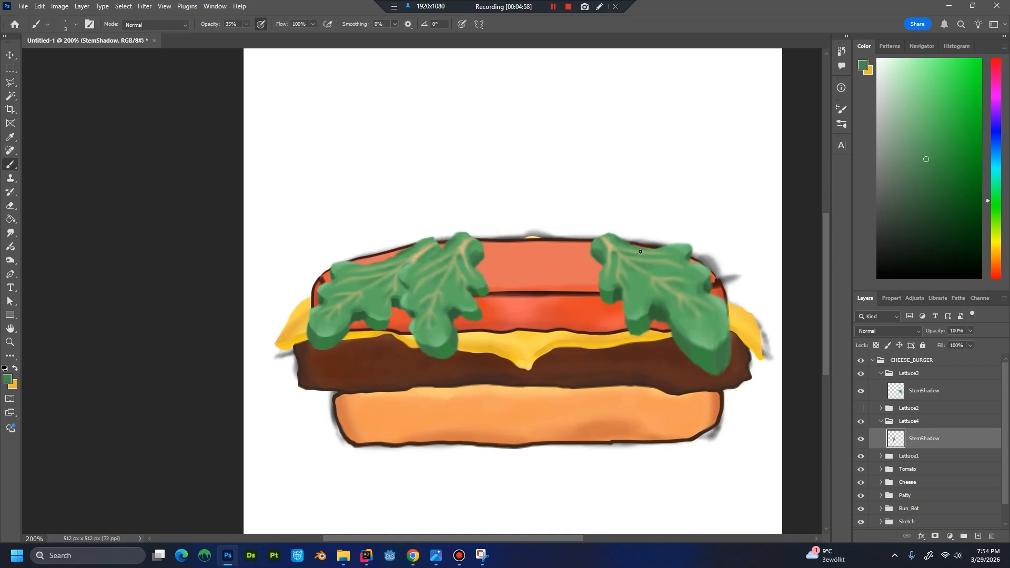
Duplicate the Lettuce3 group as Lettuce5.
left_click(938, 423)
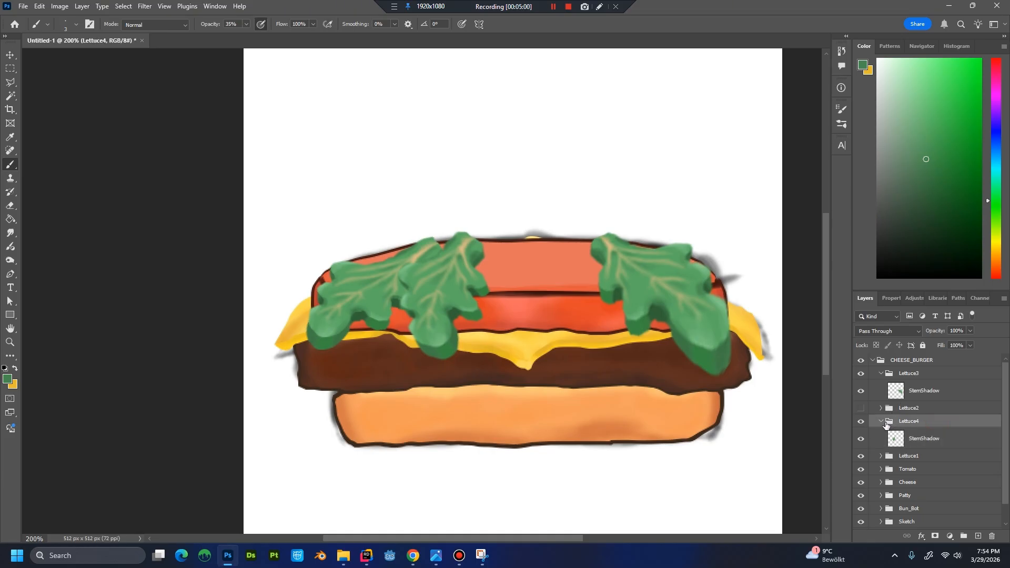
left_click(860, 375)
left_click(860, 375)
left_click(882, 373)
right_click(904, 372)
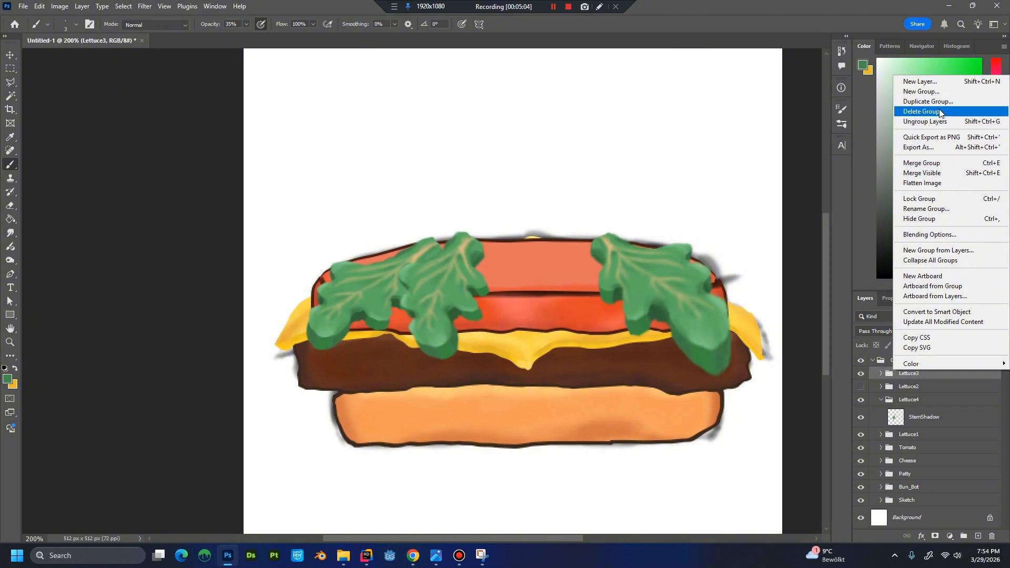
left_click(926, 102)
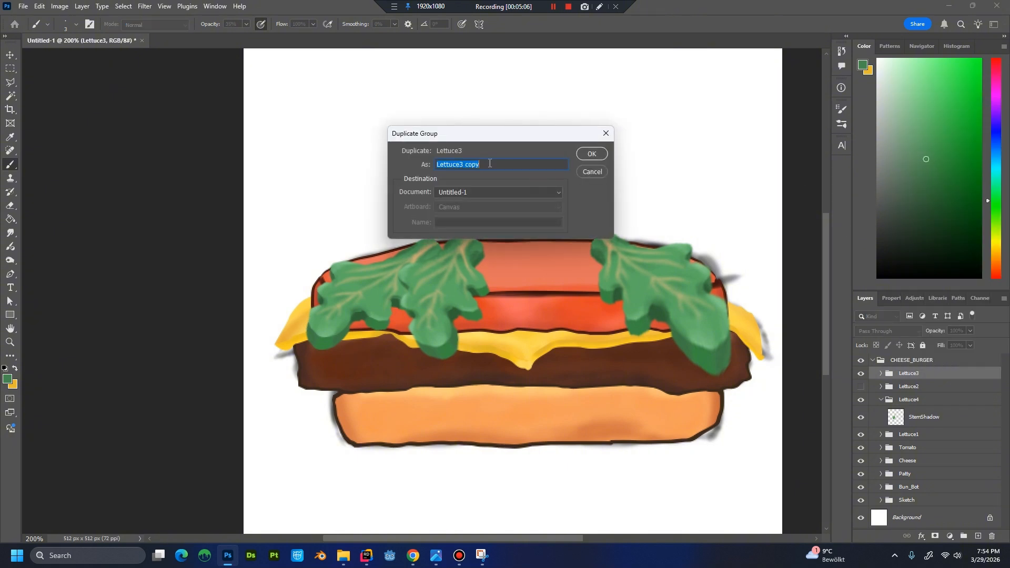
left_click_drag(458, 165, 557, 168)
type("5")
key("Return")
Move the Lettuce5 leaf left beside the Lettuce3 leaf over the tomato's middle and rotate it to about 21°.
key("ctrl+t")
left_click_drag(675, 285, 557, 272)
left_click_drag(646, 308, 643, 343)
right_click(552, 264)
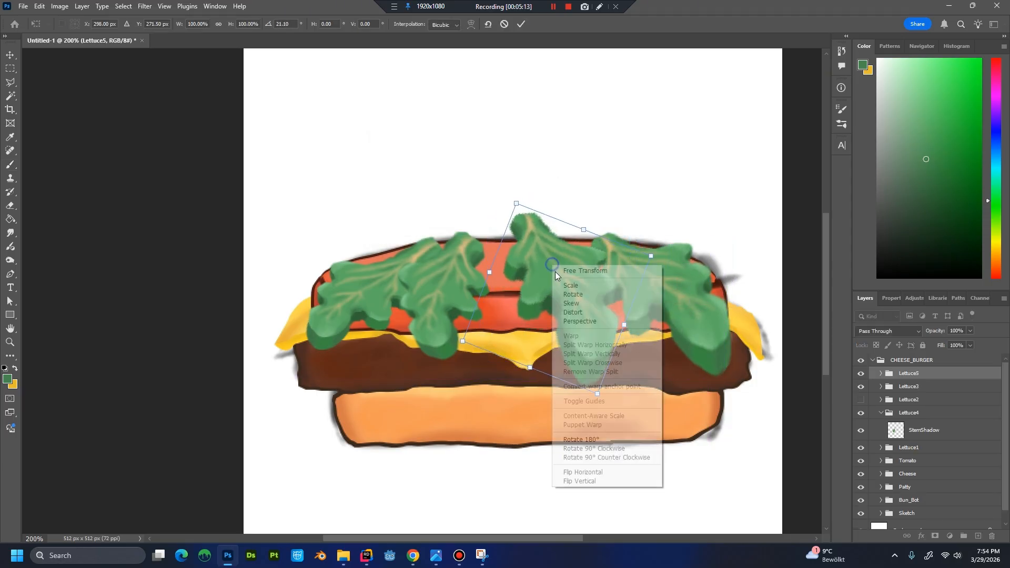
Skew the Lettuce5 leaf about -12.4° horizontally and narrow it to about 70% width.
left_click(572, 304)
left_click_drag(515, 203, 544, 218)
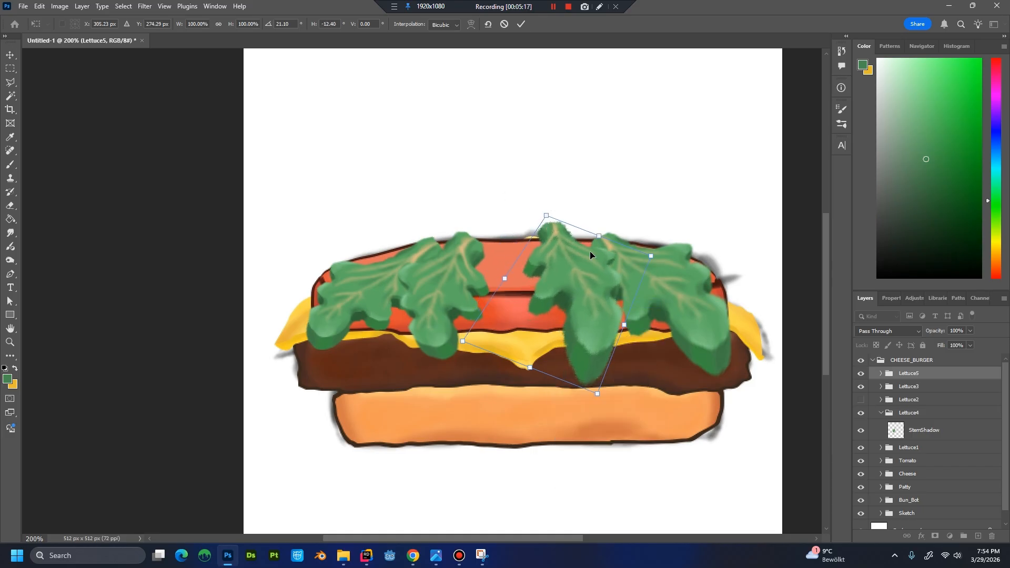
left_click_drag(652, 256, 638, 256)
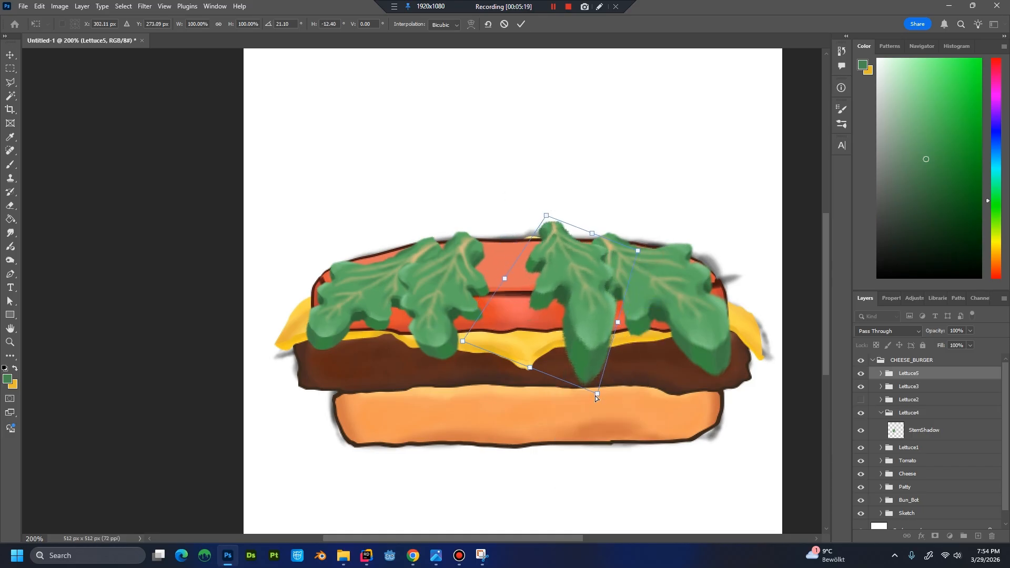
left_click_drag(595, 395, 548, 376)
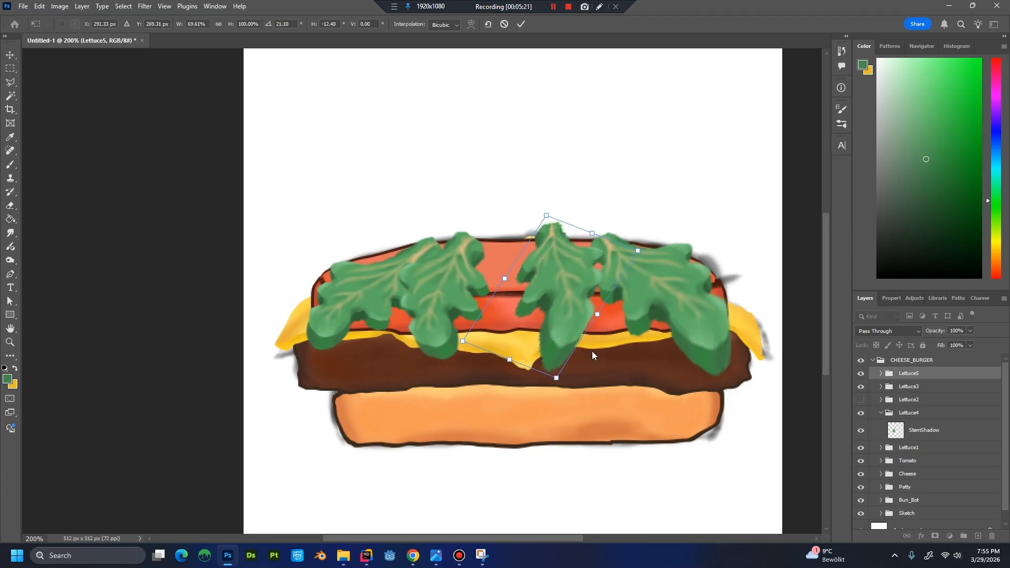
key("Escape")
Rotate the Lettuce5 leaf counterclockwise so its broad tip points down and to the right.
key("ctrl+t")
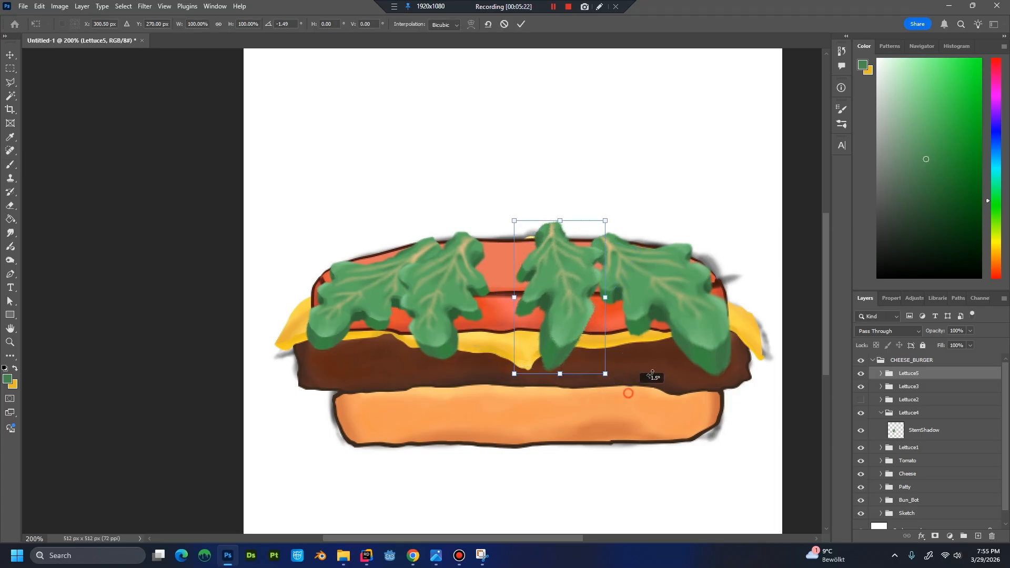
left_click_drag(629, 393, 613, 355)
key("Return")
key("b")
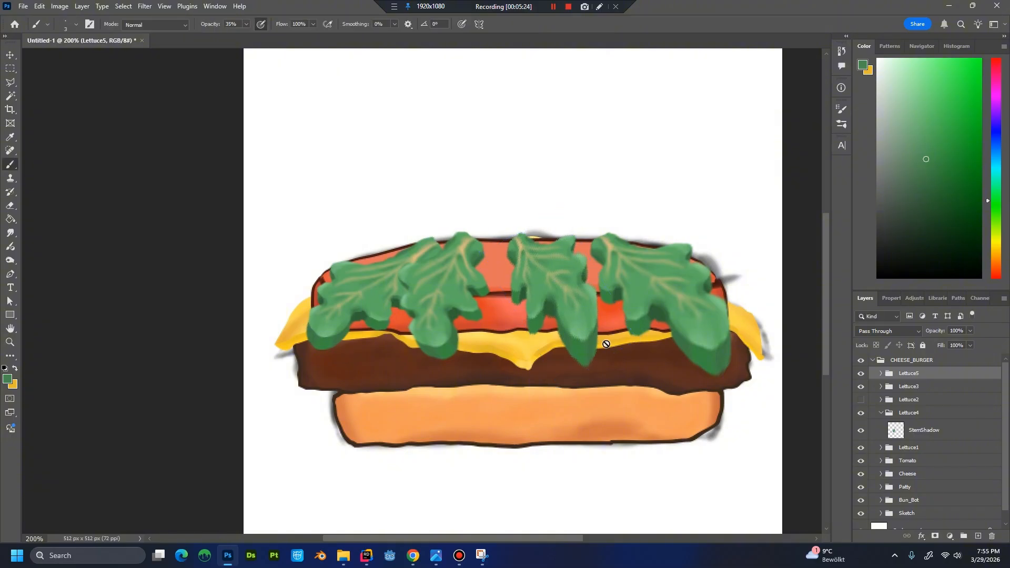
Warp the StemShadow layer inside the Lettuce5 group, bending the leaf's lower tip upward and outward to shorten it.
left_click(881, 373)
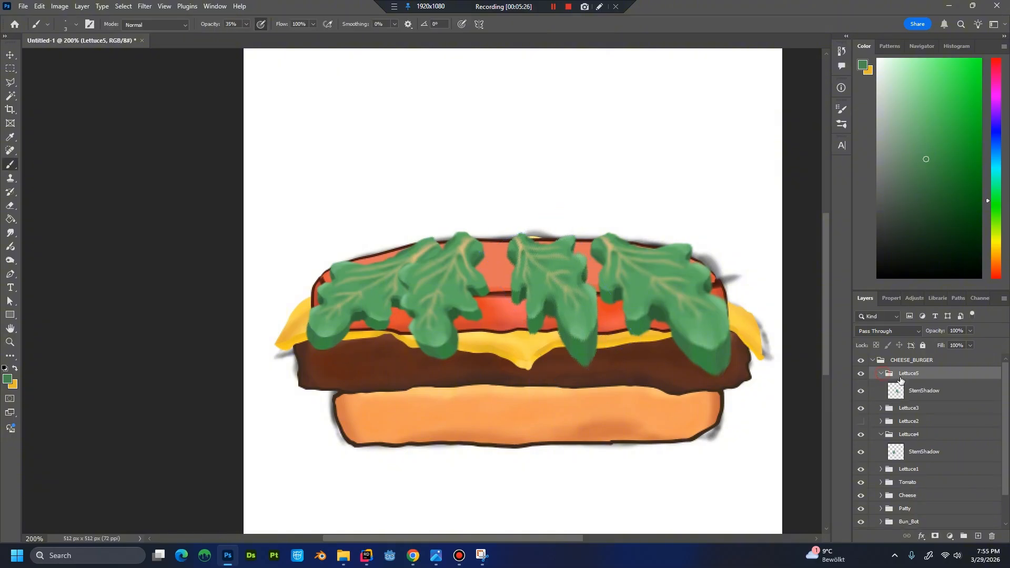
left_click(937, 395)
key("ctrl+t")
right_click(563, 296)
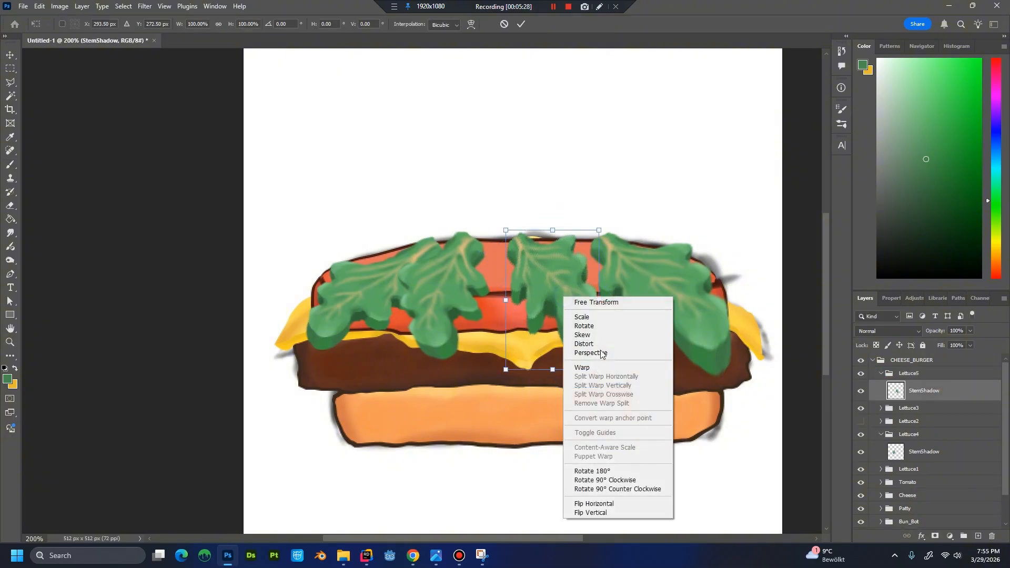
left_click(597, 367)
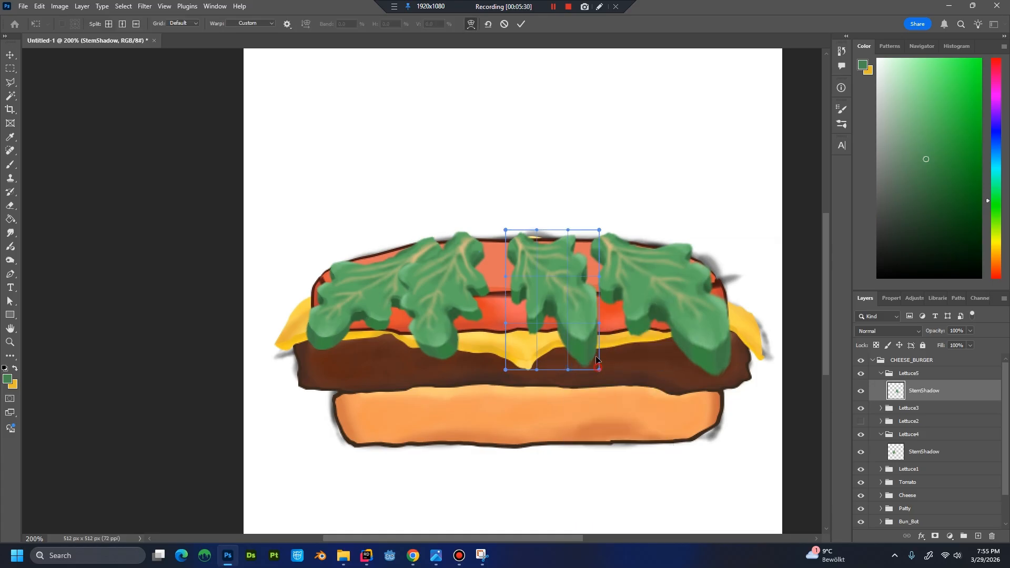
left_click_drag(597, 359, 605, 307)
left_click_drag(607, 254, 604, 251)
mouse_move(527, 309)
left_mouse_down()
mouse_move(510, 295)
mouse_move(519, 293)
left_mouse_up()
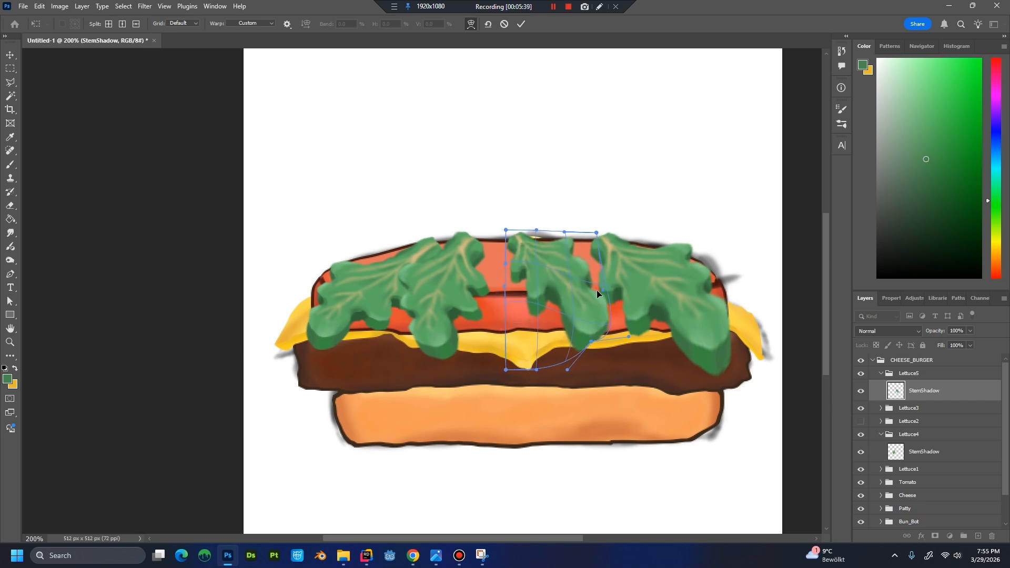
mouse_move(591, 342)
left_mouse_down()
mouse_move(574, 356)
mouse_move(578, 346)
left_mouse_up()
key("Return")
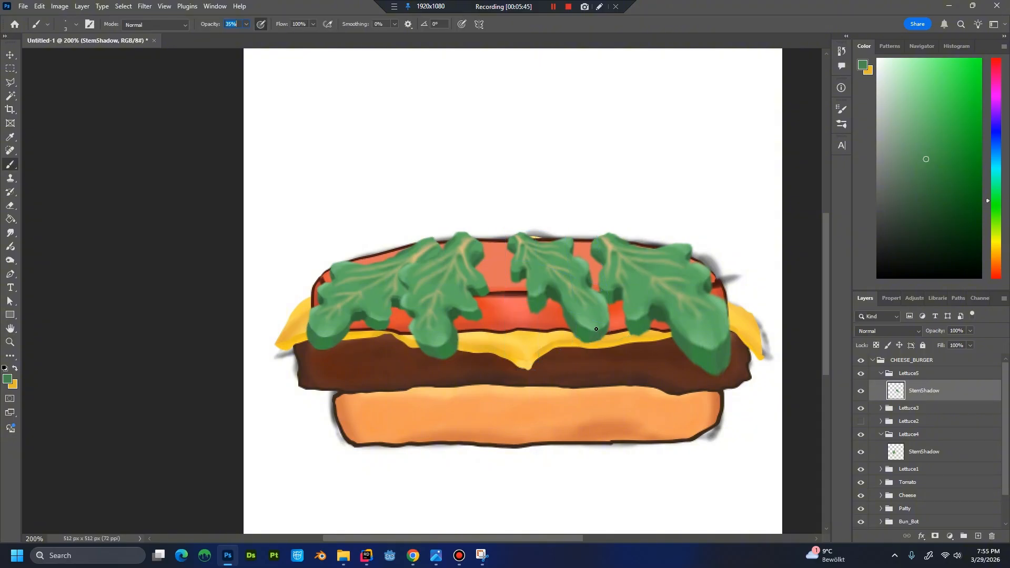
left_click(881, 374)
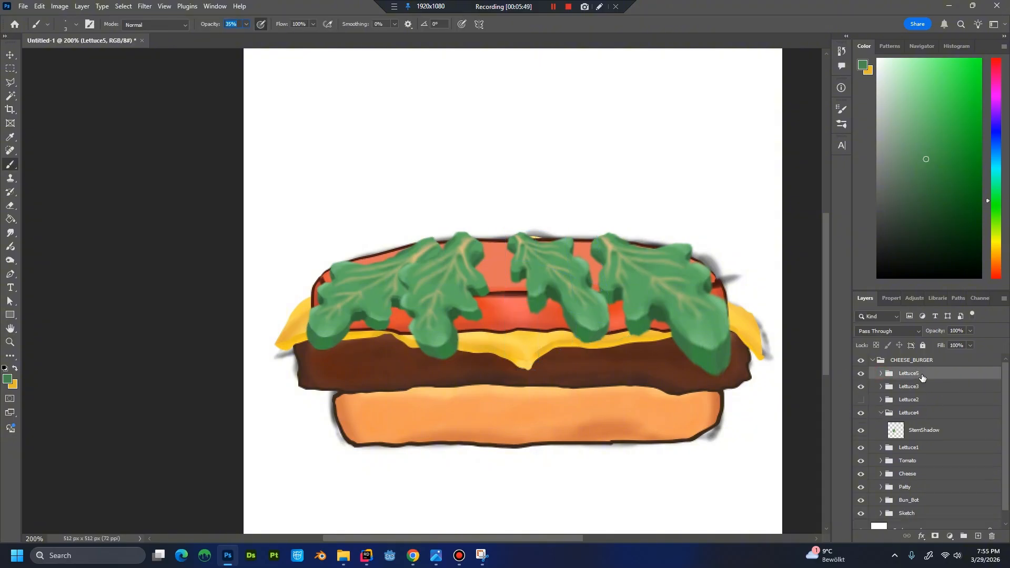
right_click(921, 377)
left_click(925, 107)
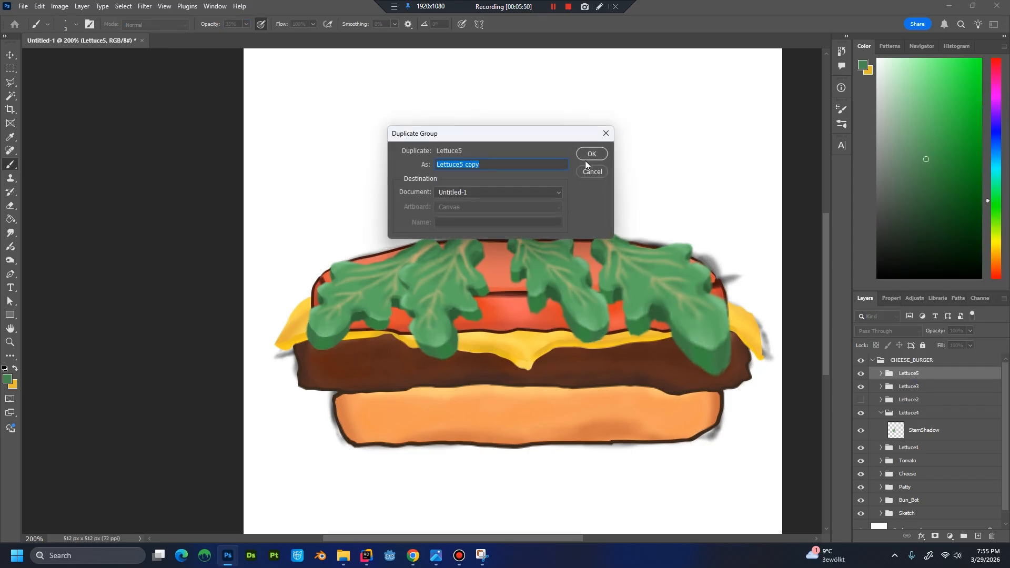
left_click(586, 154)
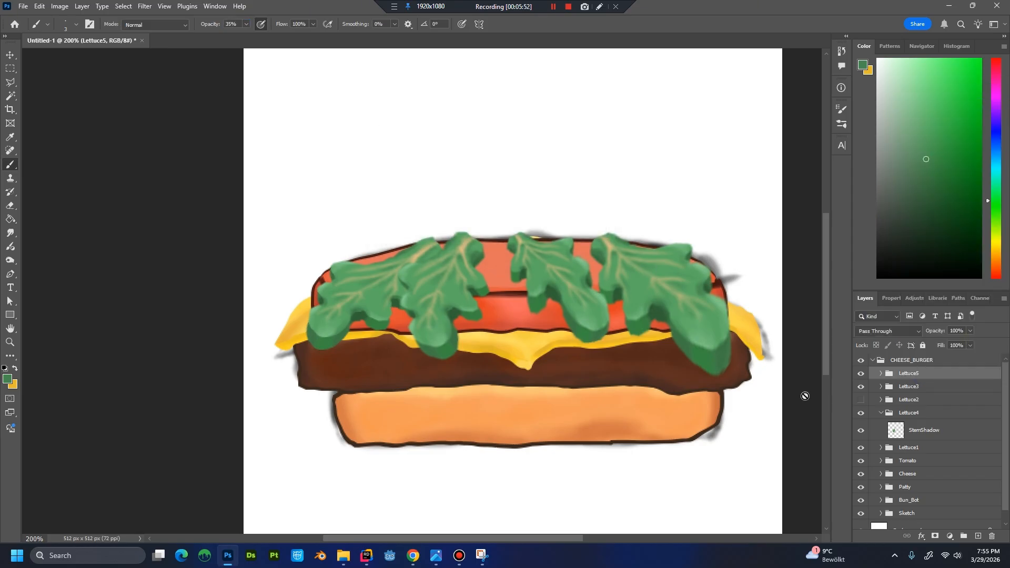
left_click(860, 413)
left_click(861, 414)
Duplicate the Lettuce4 group under the name Lettuce6.
left_click(915, 415)
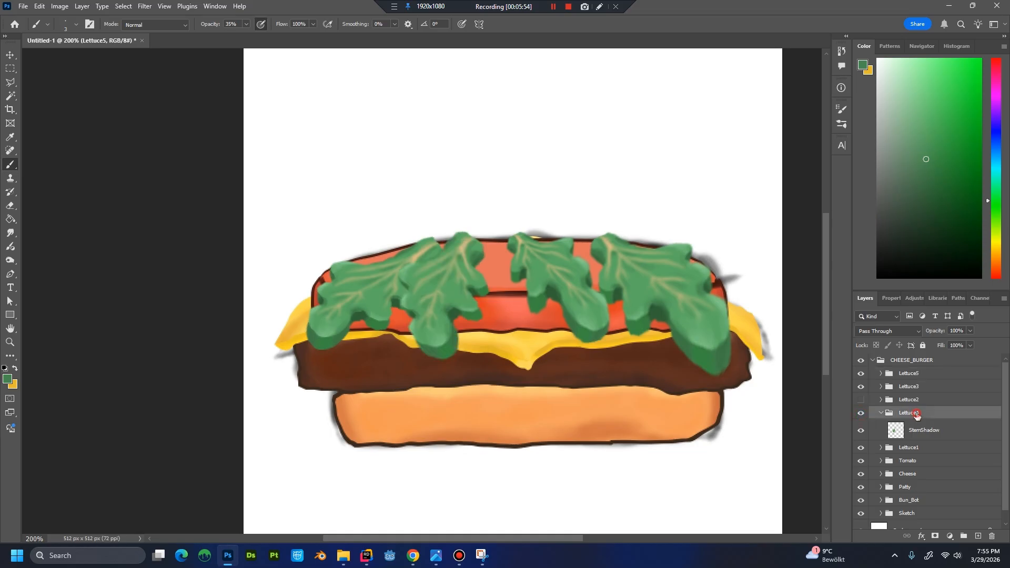
right_click(918, 416)
left_click(921, 146)
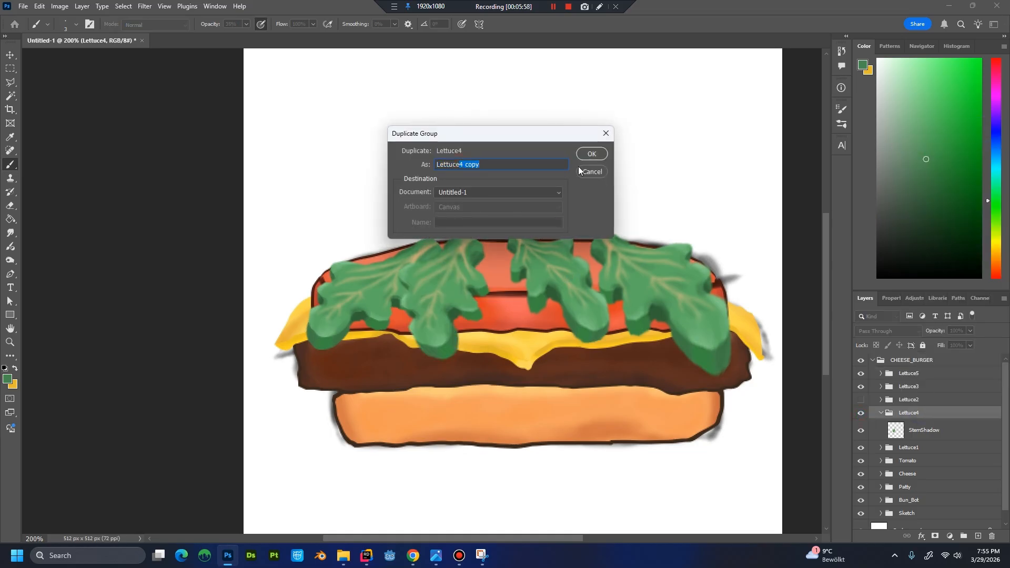
type("Lettuce6")
key("Return")
left_click(922, 401)
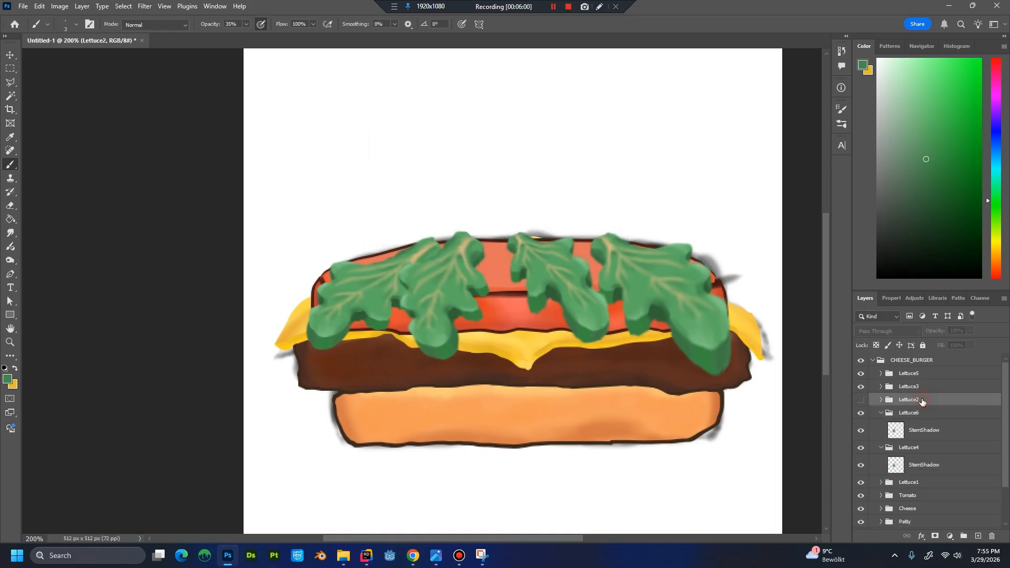
key("Delete")
key("ctrl+z")
Rename the hidden Lettuce2 group as LettuceBase.
double_click(917, 400)
type("LettuceBase")
key("Return")
left_click(882, 401)
left_click(882, 400)
Place the Lettuce6 leaf near the burger's centre, rotated about -23°, and flip it horizontally.
left_click(918, 414)
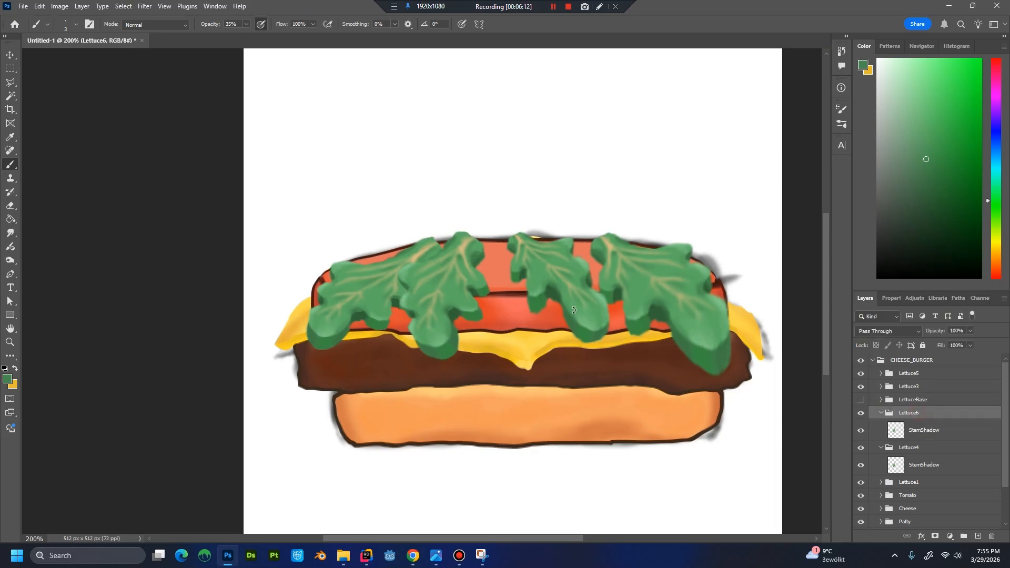
key("ctrl+t")
left_click_drag(466, 309, 517, 307)
left_click_drag(579, 368, 605, 338)
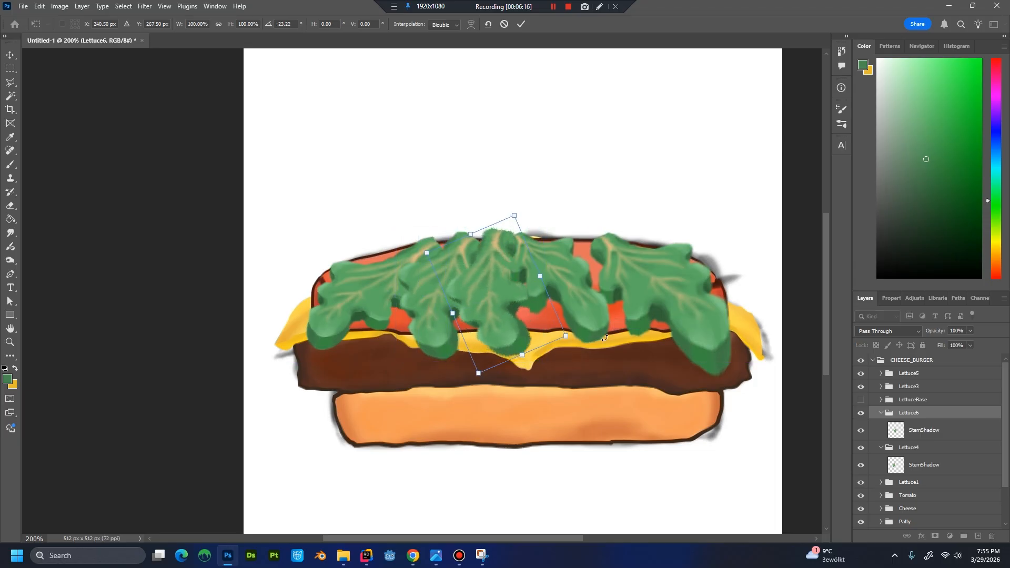
right_click(520, 296)
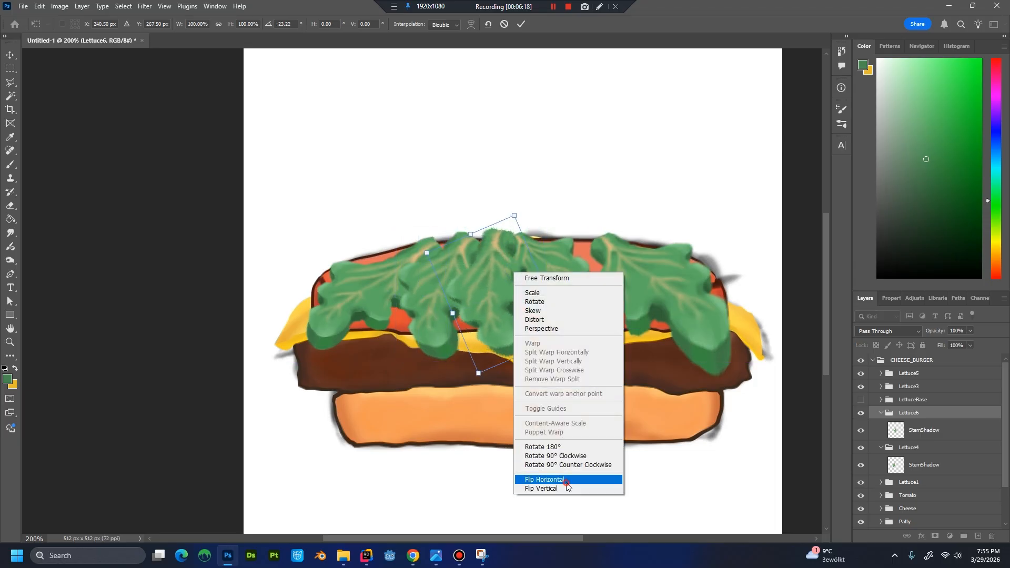
left_click(567, 480)
Adjust the angle and position of the flipped Lettuce6 leaf so it fills the gap between the Lettuce4 and Lettuce5 leaves.
left_click_drag(565, 364, 592, 328)
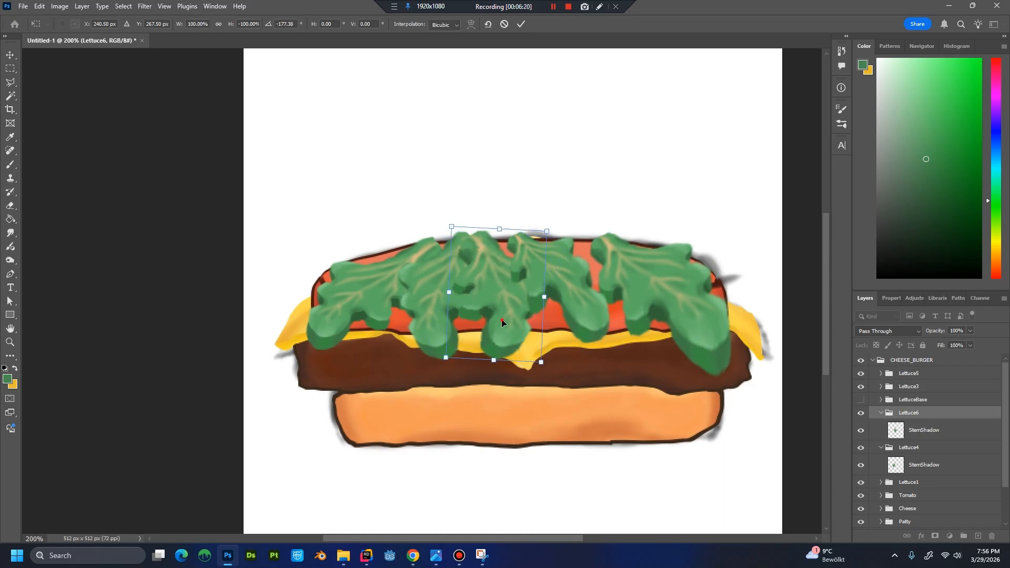
mouse_move(502, 319)
left_mouse_down()
mouse_move(529, 318)
mouse_move(517, 319)
left_mouse_up()
left_click_drag(590, 392, 631, 357)
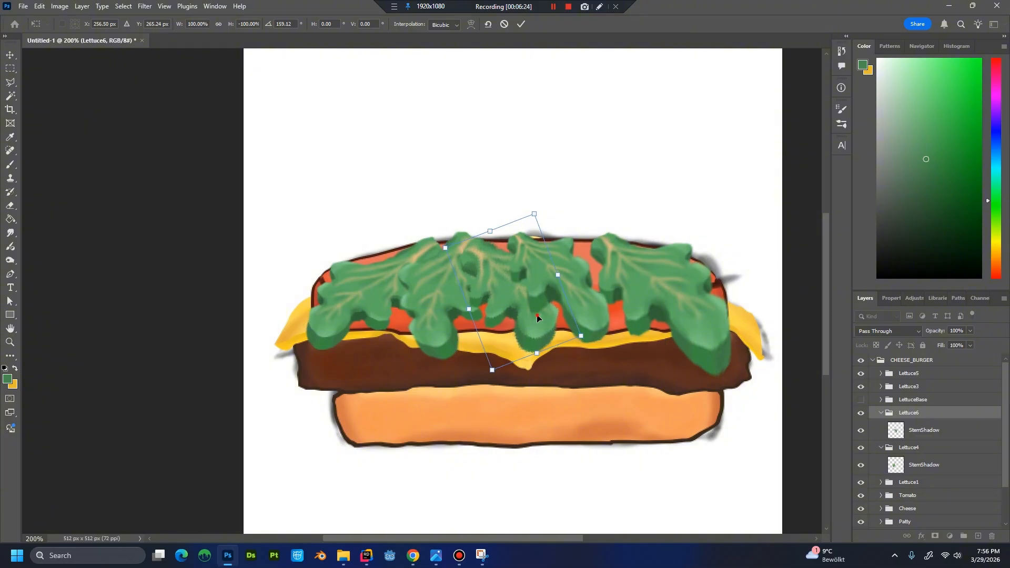
left_click_drag(537, 317, 518, 318)
left_click_drag(601, 329, 598, 343)
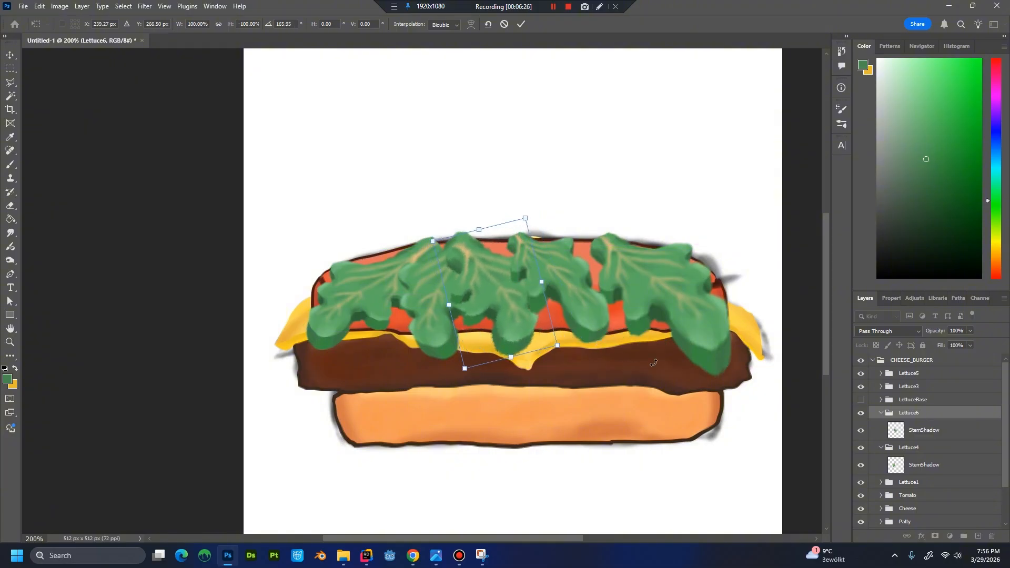
key("b")
Move the Lettuce6 group above Lettuce5 in the layer order and shift its leaf slightly to the right.
left_click_drag(945, 414, 941, 368)
key("ctrl+t")
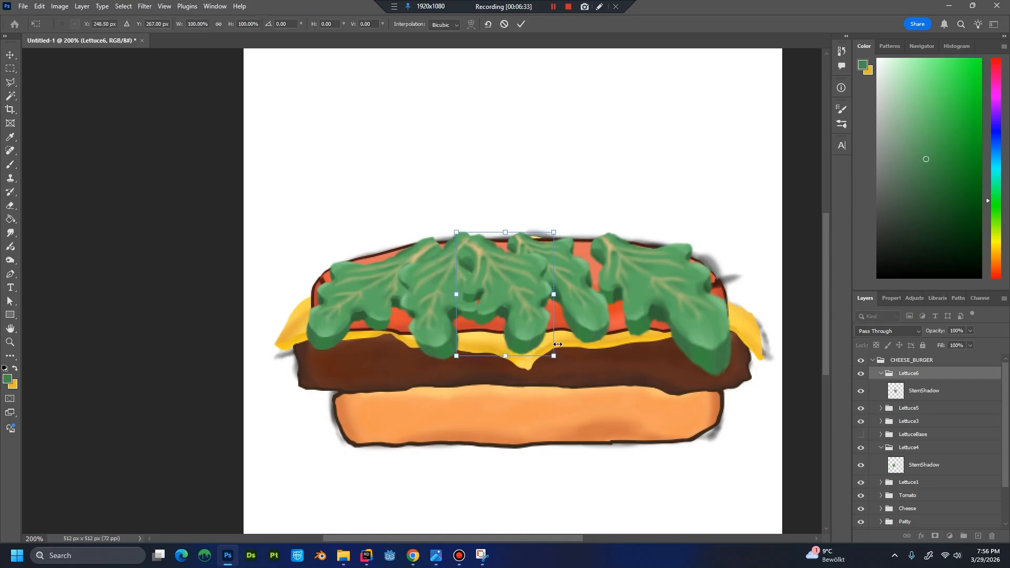
scroll(558, 341, "down", 3)
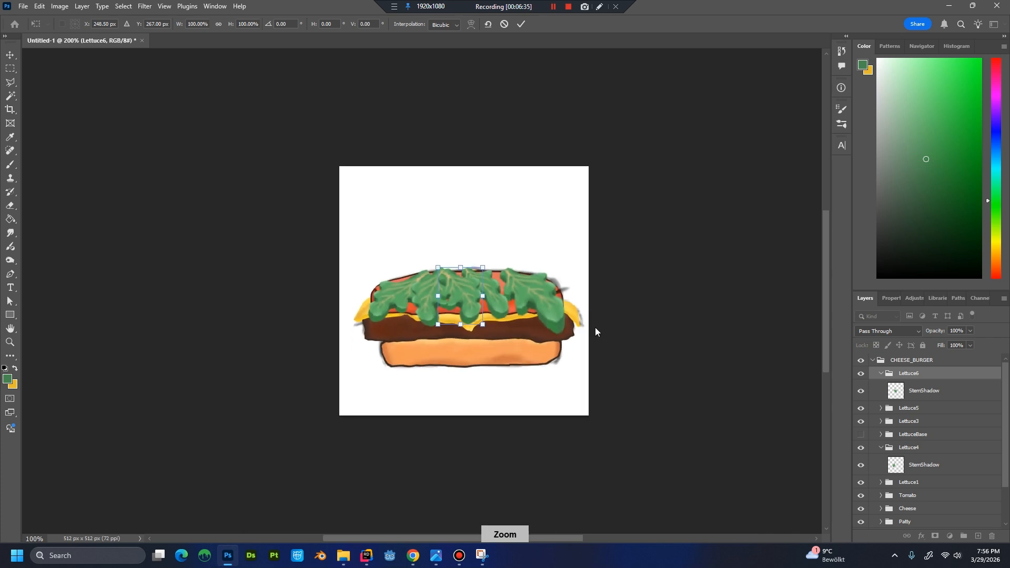
scroll(595, 327, "up", 3)
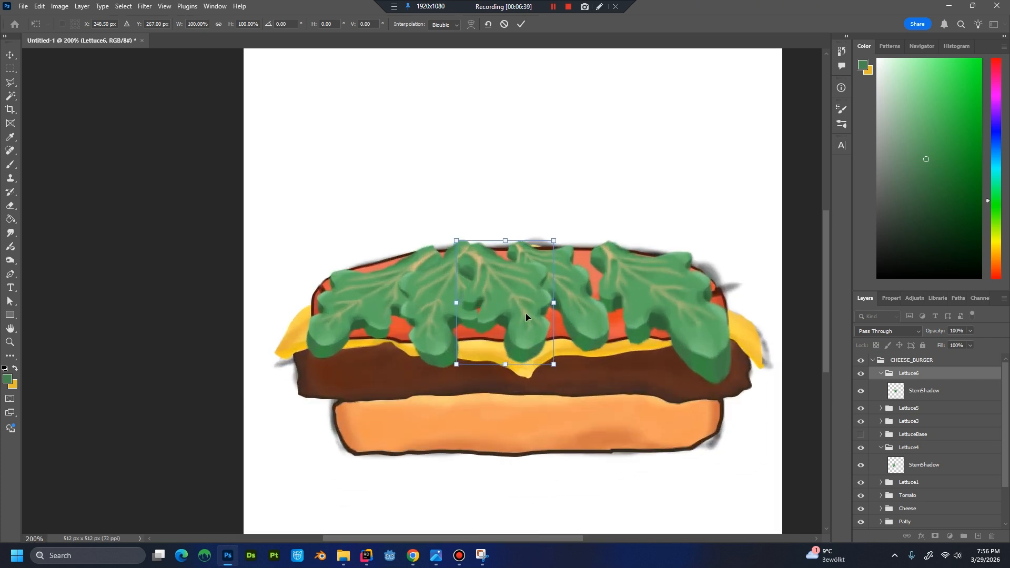
left_click_drag(525, 313, 532, 314)
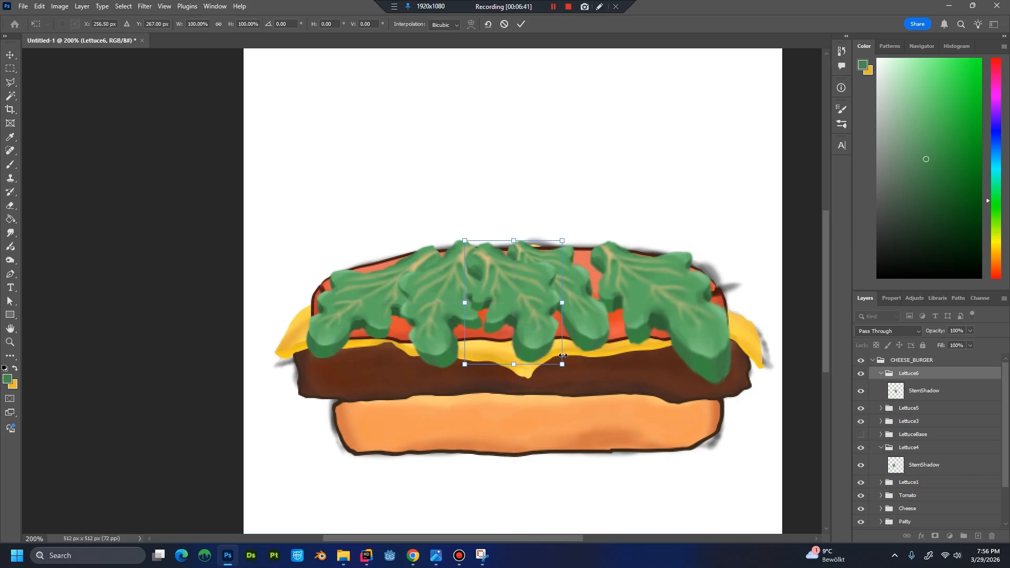
key("Return")
key("b")
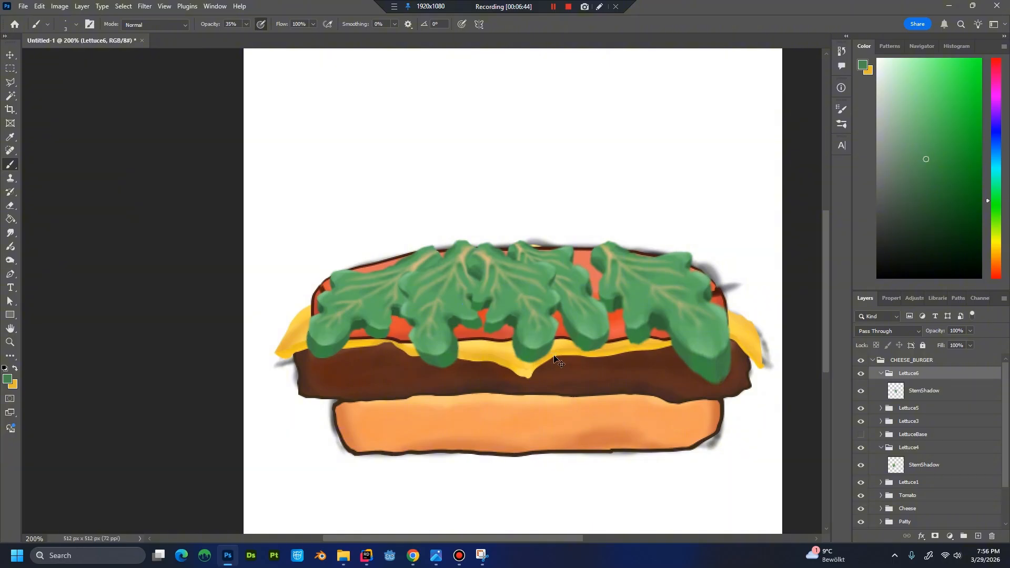
Scale the Lettuce6 leaf down to about 93% and rotate it about 12° into place between its neighbouring leaves.
key("ctrl+plus")
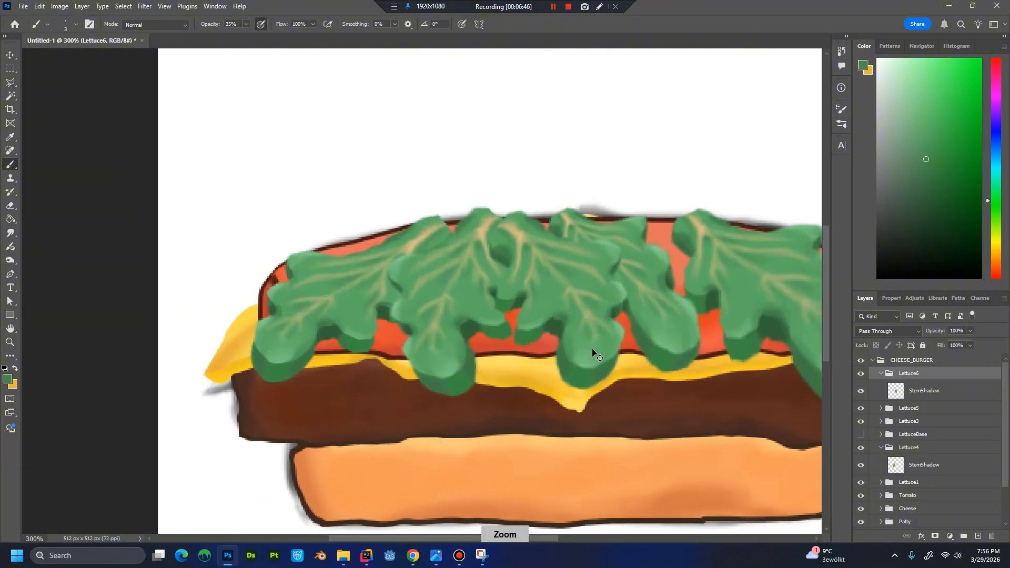
key("ctrl+minus")
left_click_drag(544, 347, 504, 387)
key("ctrl+t")
left_click_drag(449, 363, 410, 335)
left_click_drag(448, 364, 412, 330)
left_click_drag(476, 342, 465, 357)
left_click_drag(405, 343, 410, 342)
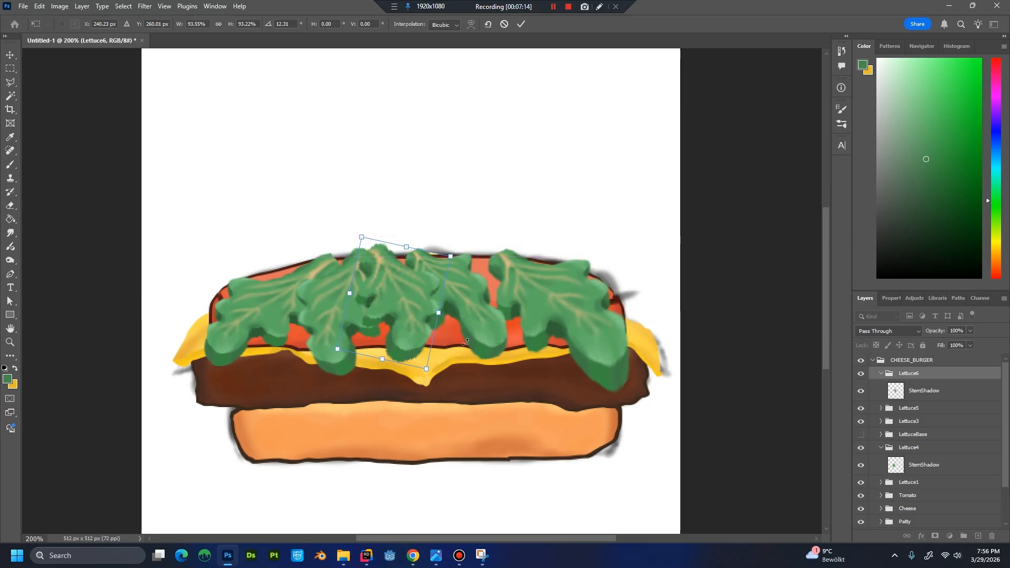
key("Return")
key("b")
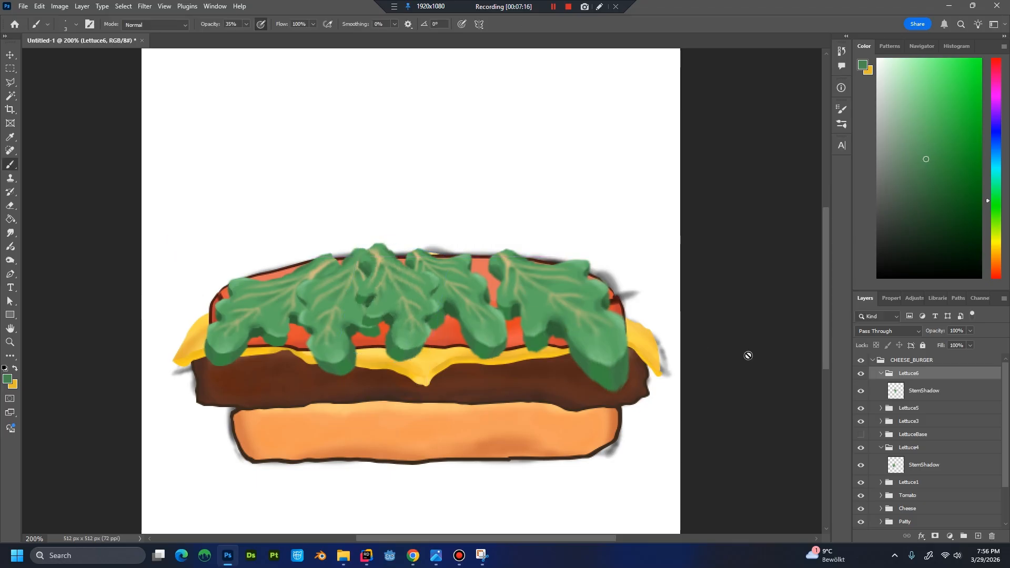
Collapse the Lettuce6 group and create a new group above it named Lettuce.
left_click(881, 372)
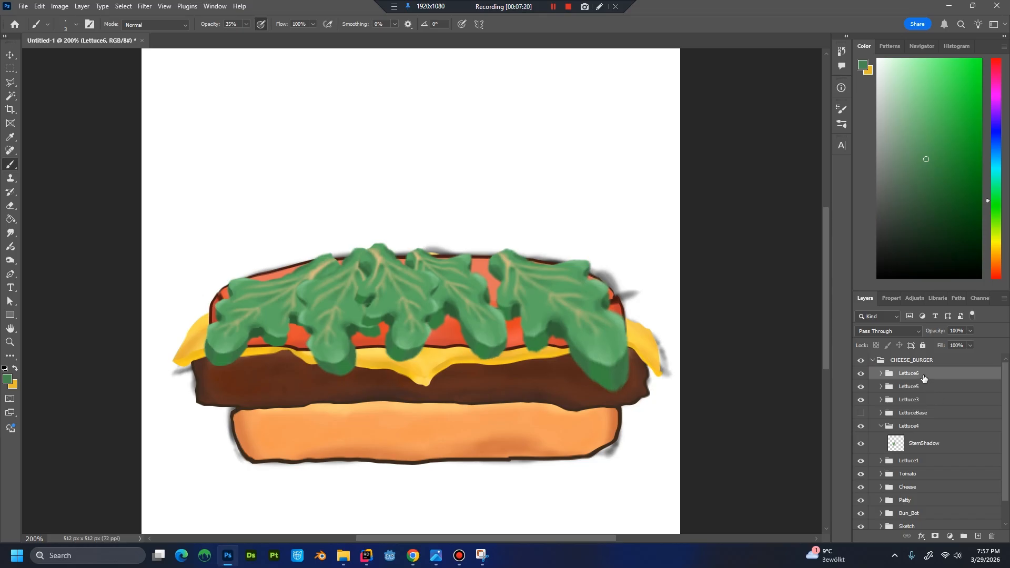
left_click(963, 535)
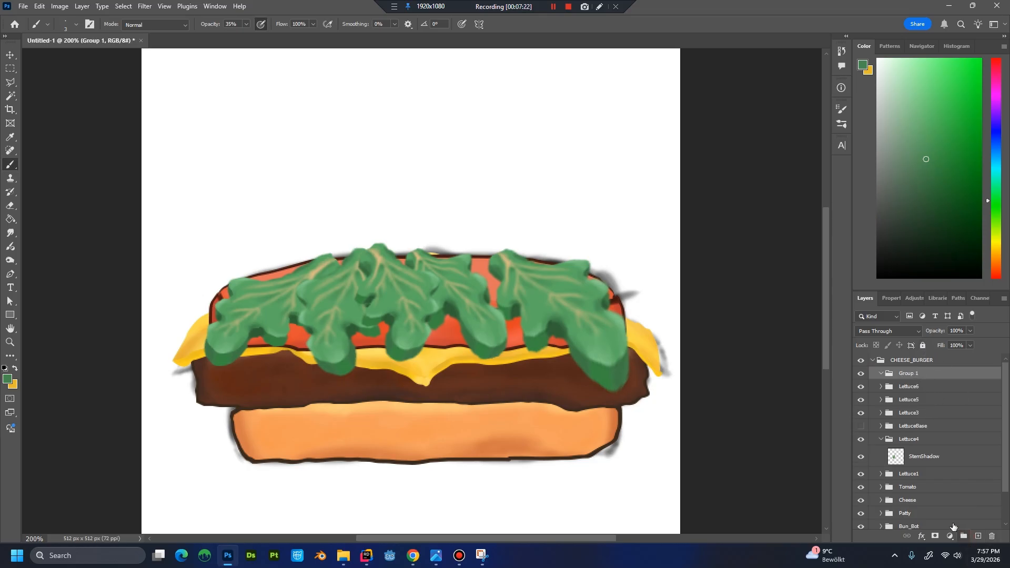
double_click(901, 375)
type("L")
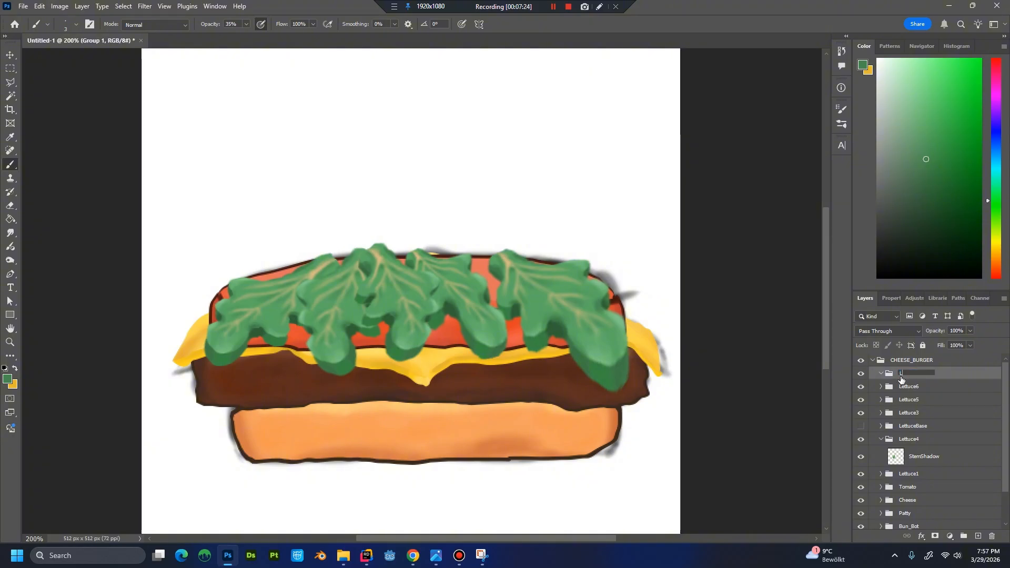
type("ettuce")
key("Return")
Move the Lettuce1, Lettuce3 to Lettuce6 and LettuceBase groups into the Lettuce group and collapse it.
left_click(899, 389)
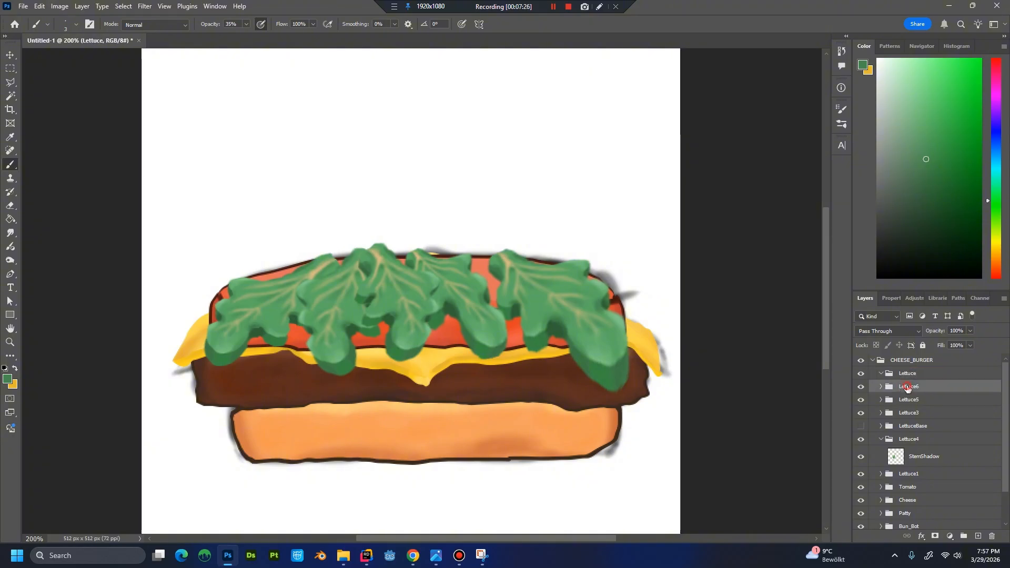
left_click(922, 445, "shift")
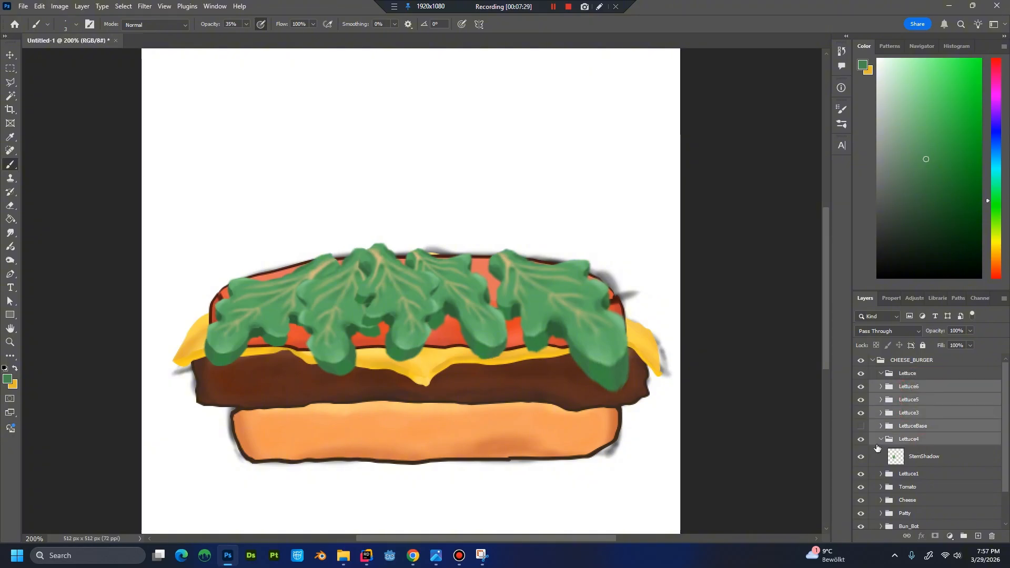
left_click(880, 440)
left_click(909, 453, "shift")
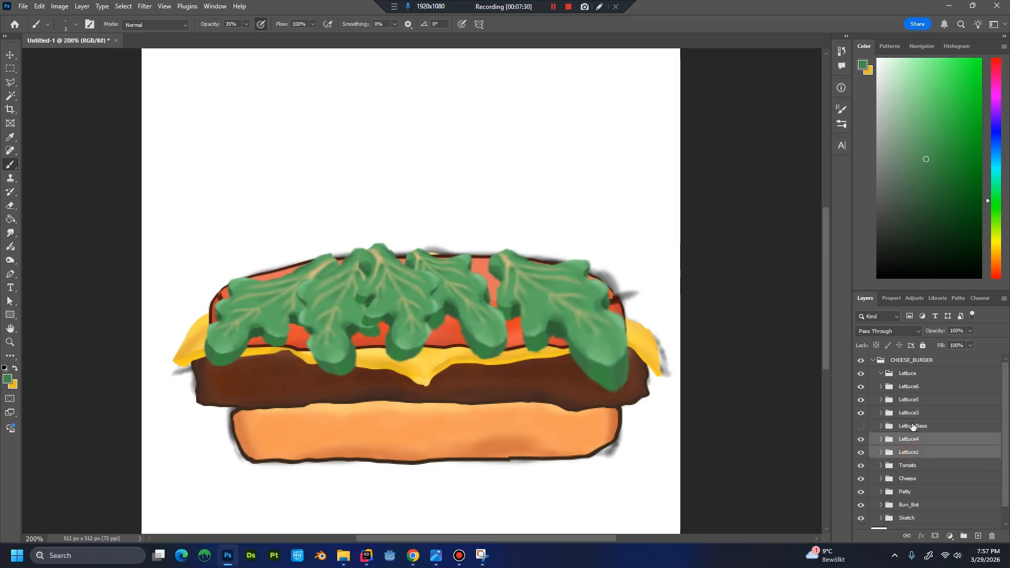
left_click(912, 375)
left_click(912, 389)
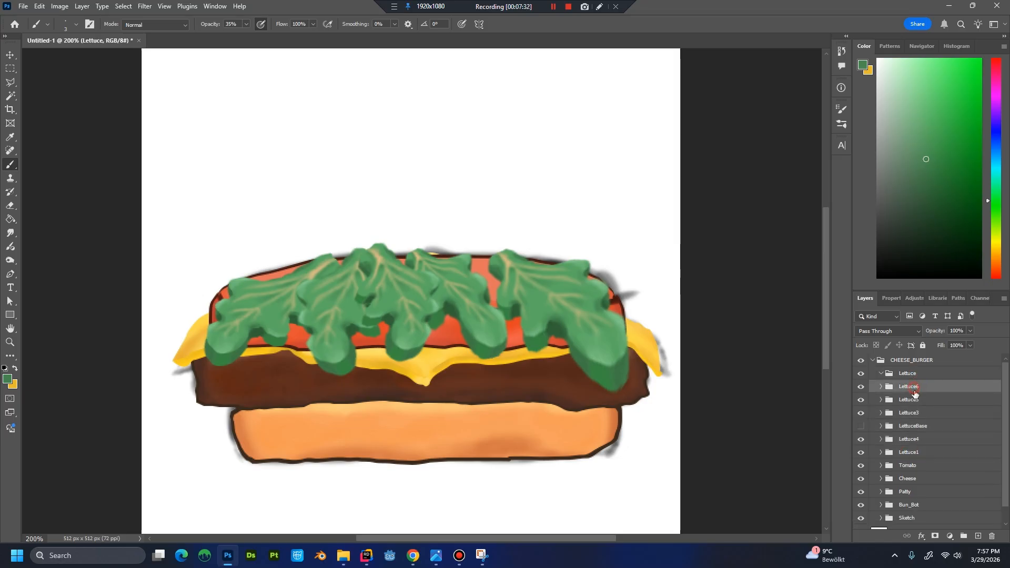
left_click(917, 455, "shift")
left_click_drag(913, 389, 913, 379)
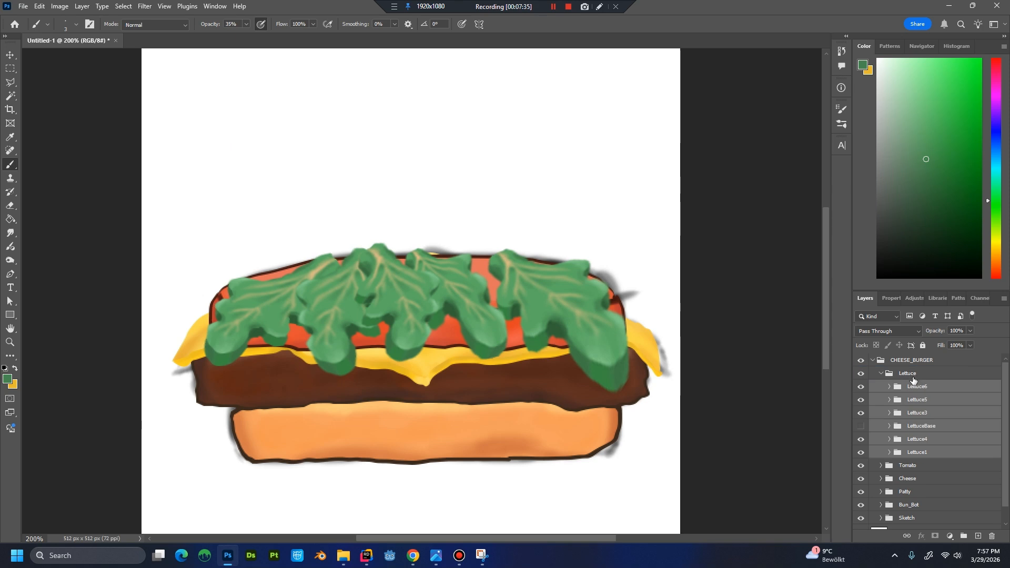
left_click(881, 374)
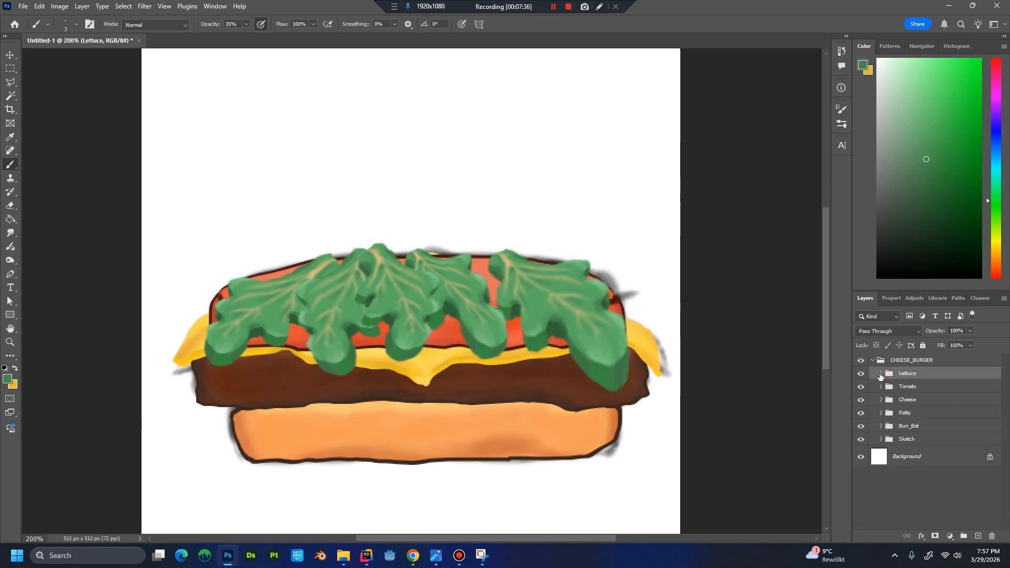
Create a new group named Bun_Top and place it inside CHEESE_BURGER above the Lettuce group.
left_click(913, 360)
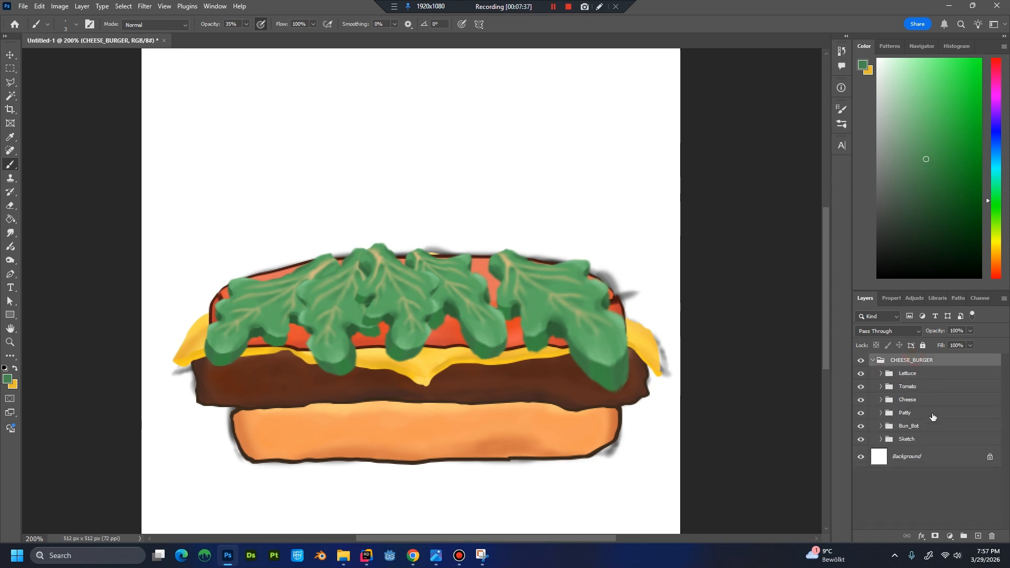
left_click(963, 536)
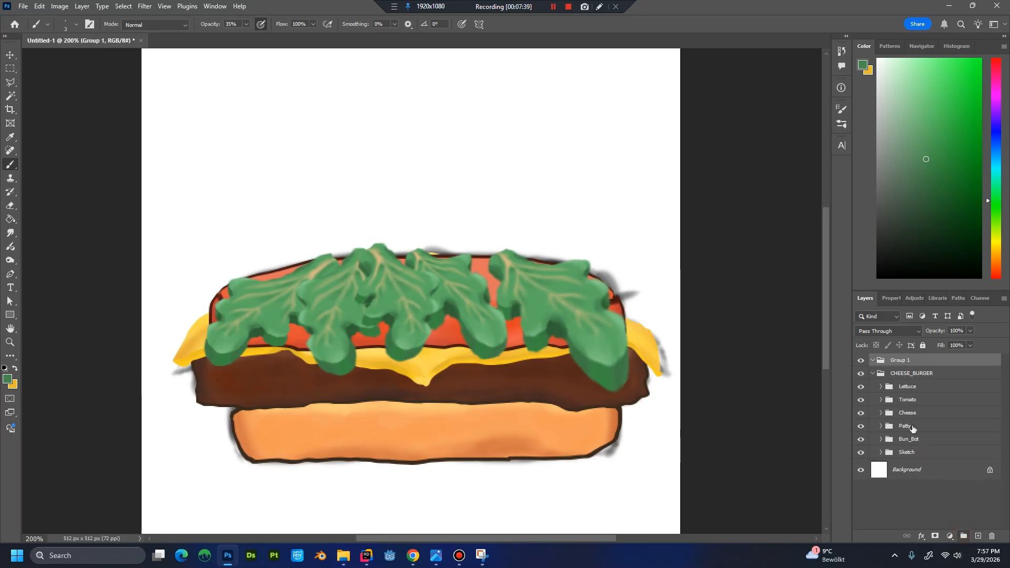
double_click(905, 360)
type("Bun_Top")
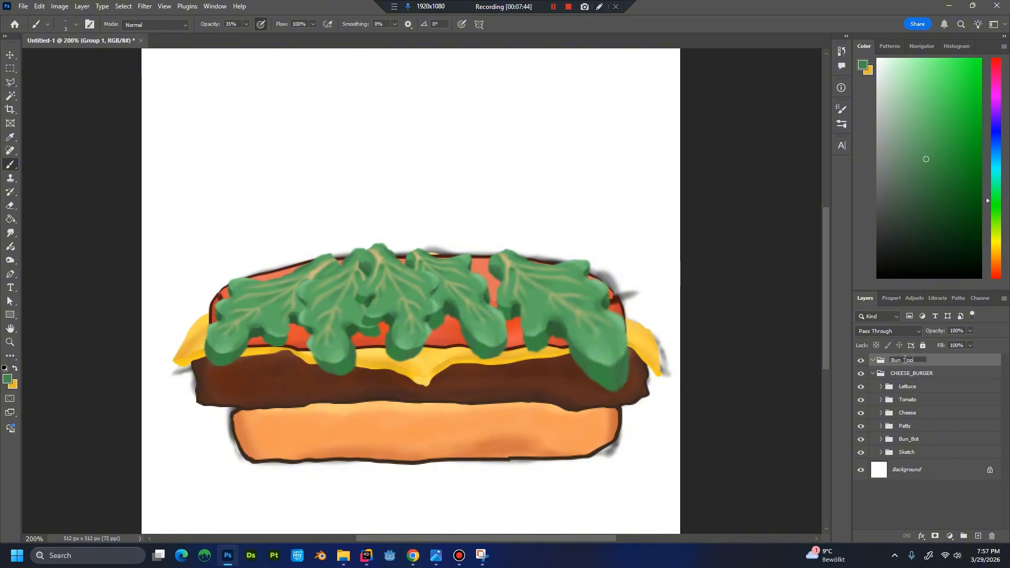
key("Return")
left_click_drag(904, 361, 901, 375)
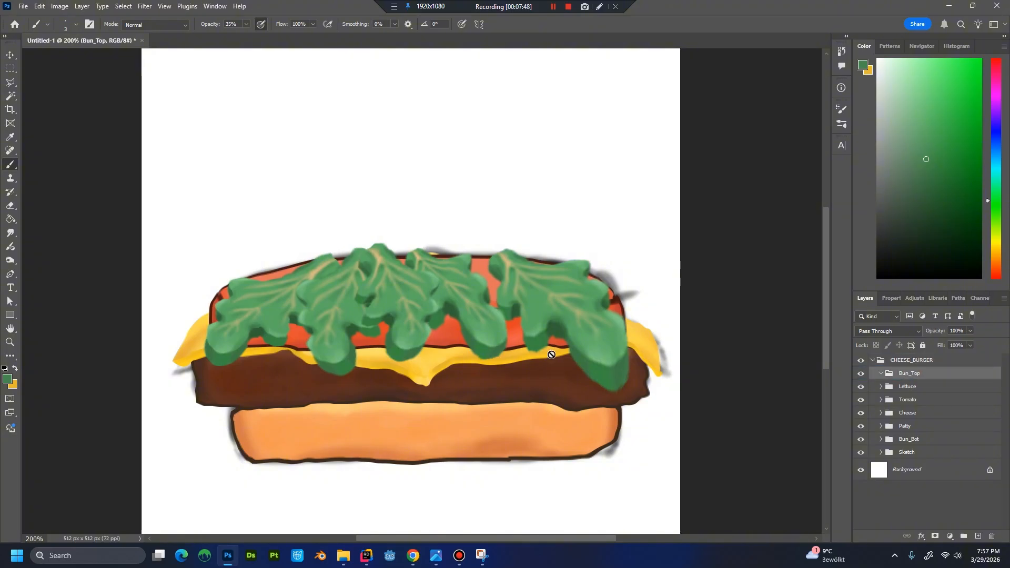
key("ctrl+minus")
key("ctrl+minus")
key("ctrl+plus")
key("ctrl+plus")
key("ctrl+plus")
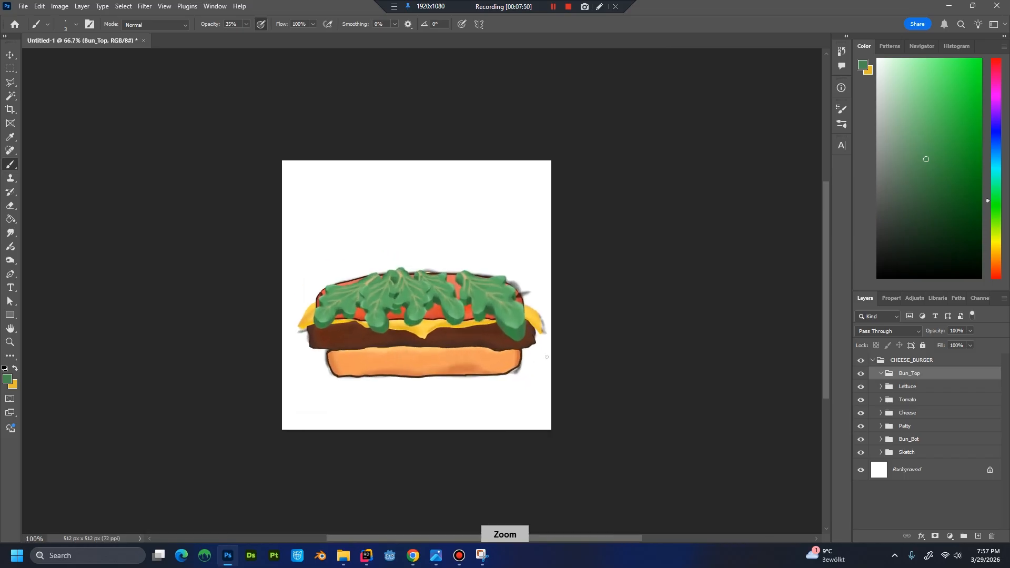
key("ctrl+minus")
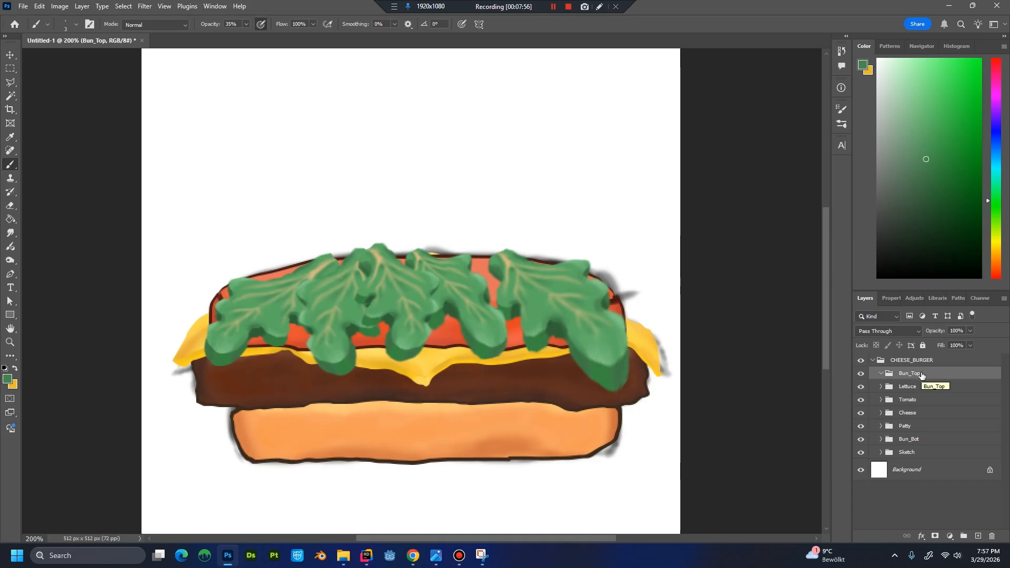
Show the Bun_Top and Lettuce layers of the Sketch group and hide the painted Lettuce, Tomato and Cheese groups.
left_click(881, 452)
left_click(860, 470)
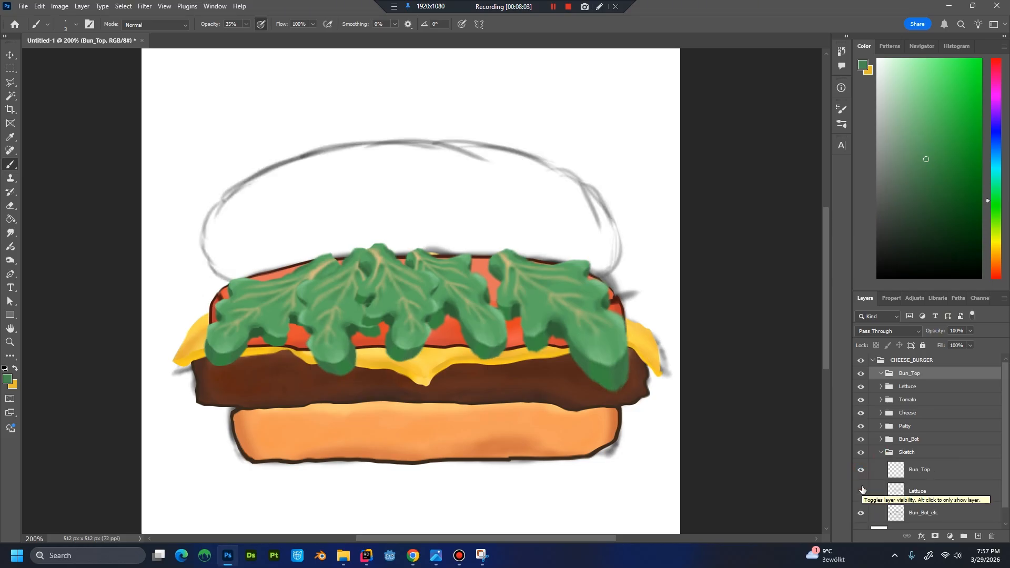
left_click(861, 492)
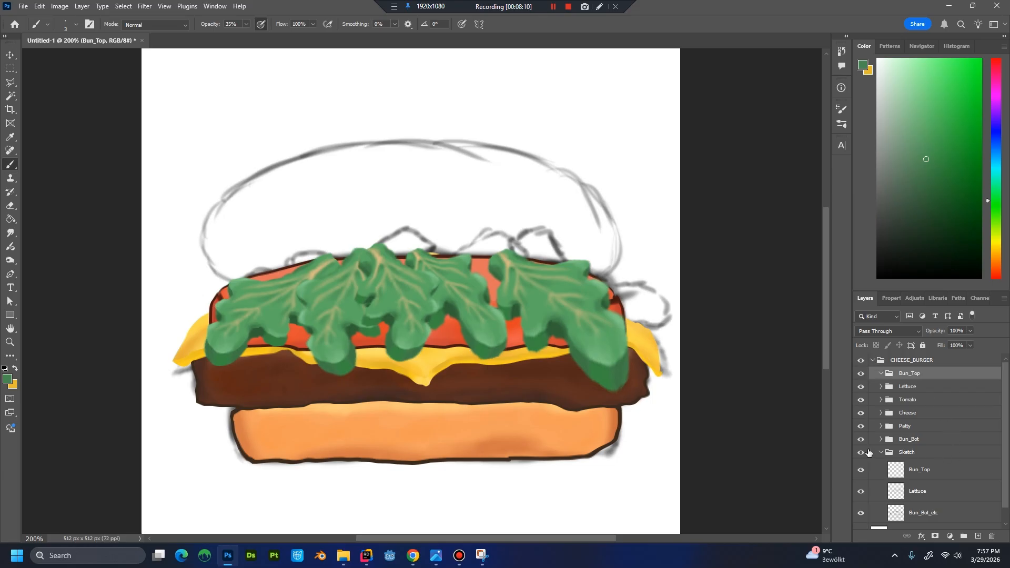
left_click(860, 386)
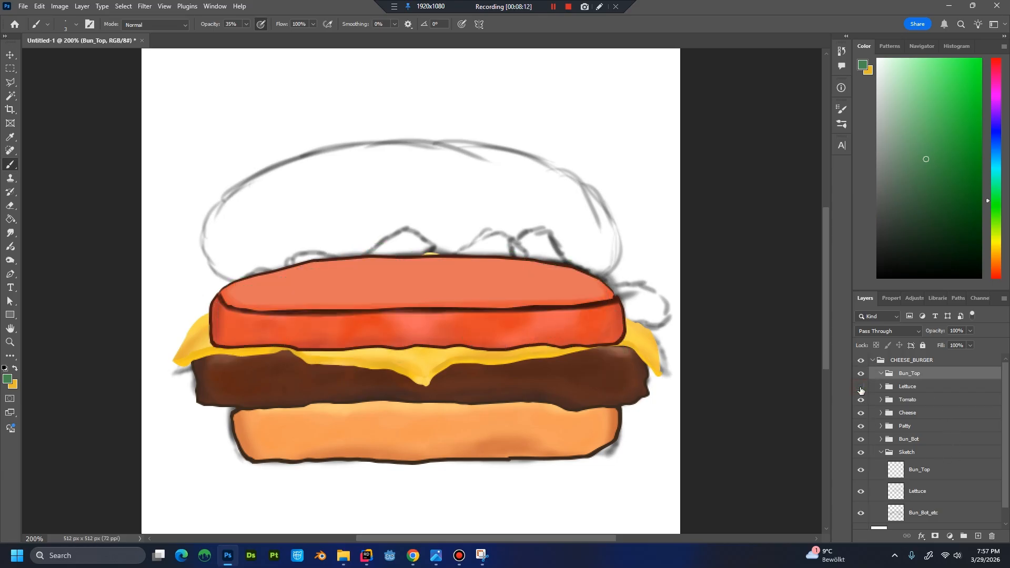
left_click(861, 401)
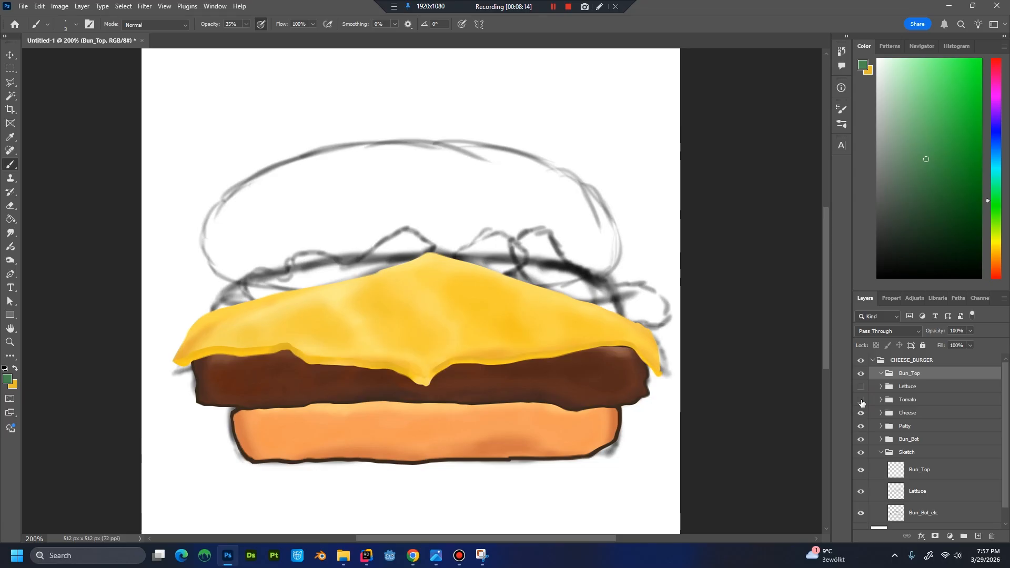
left_click(861, 413)
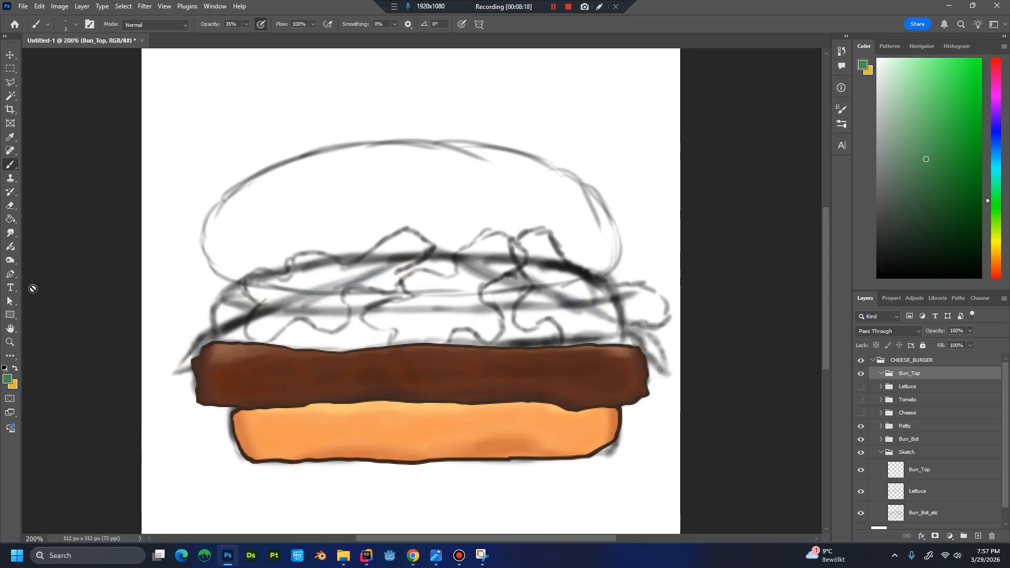
Switch to the Pen tool and add a new layer named Bun_Top_Base in the Bun_Top group.
left_click(10, 277)
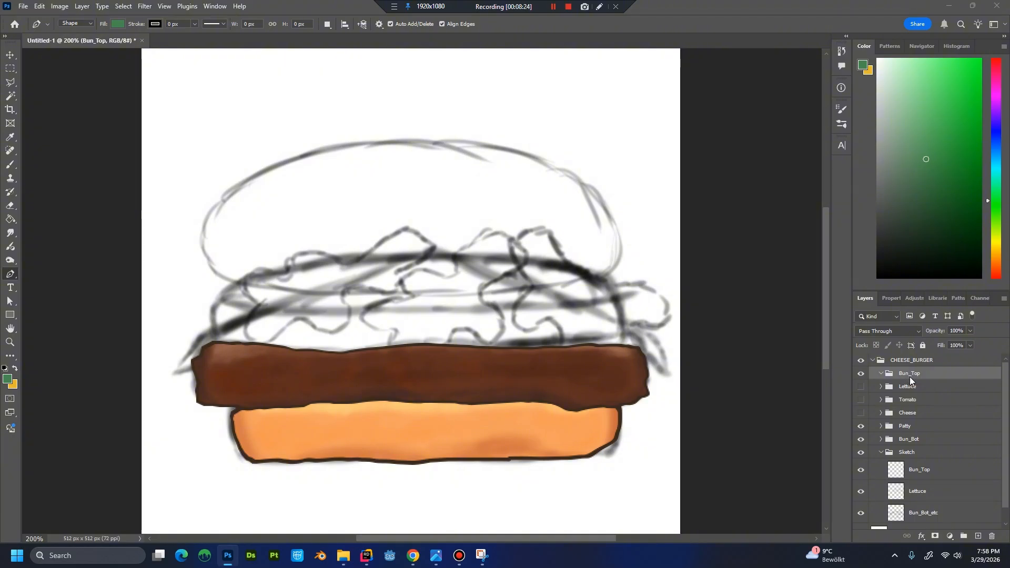
key("ctrl+shift+n")
type("Bun")
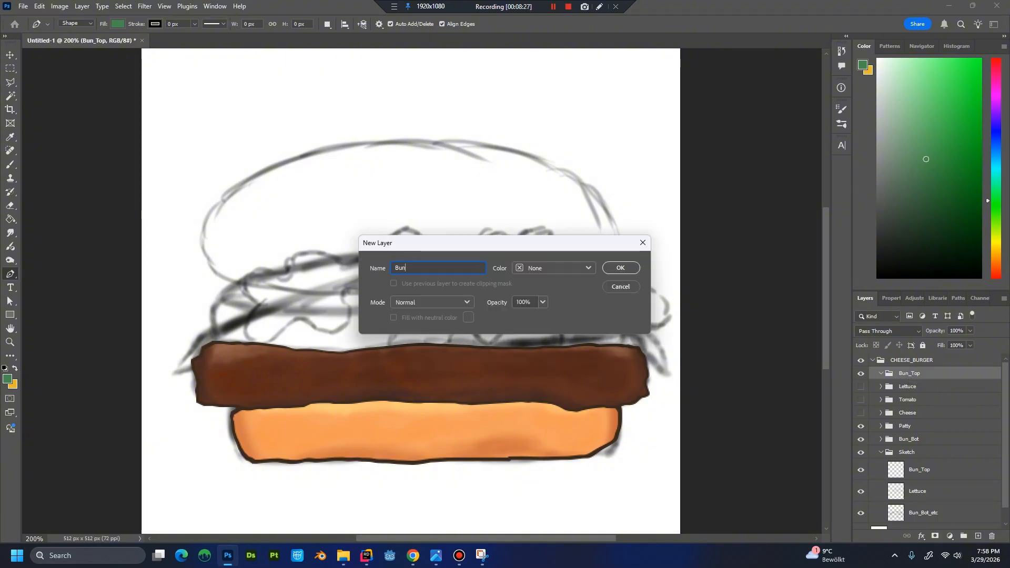
type("_Top_Base")
key("Return")
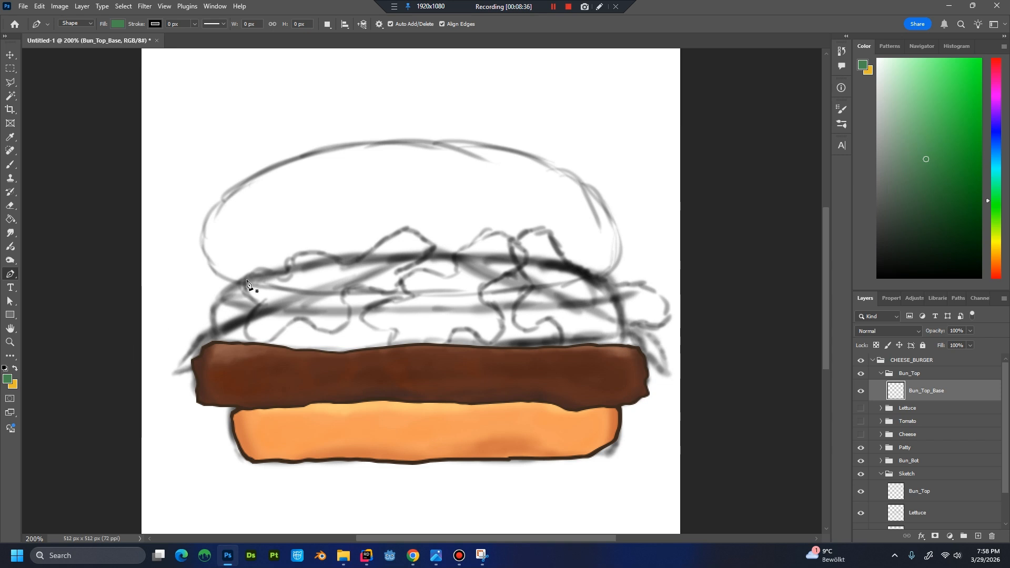
Trace the sketched top bun as a filled shape about 399 px wide and 141 px high, and lower the layer opacity to 34%.
mouse_move(244, 286)
left_mouse_down()
mouse_move(201, 246)
mouse_move(224, 193)
mouse_move(355, 146)
mouse_move(441, 145)
mouse_move(515, 155)
mouse_move(572, 181)
mouse_move(622, 236)
mouse_move(615, 259)
mouse_move(625, 229)
mouse_move(567, 169)
mouse_move(617, 224)
mouse_move(614, 265)
mouse_move(605, 278)
mouse_move(507, 290)
left_mouse_up()
left_click(970, 330)
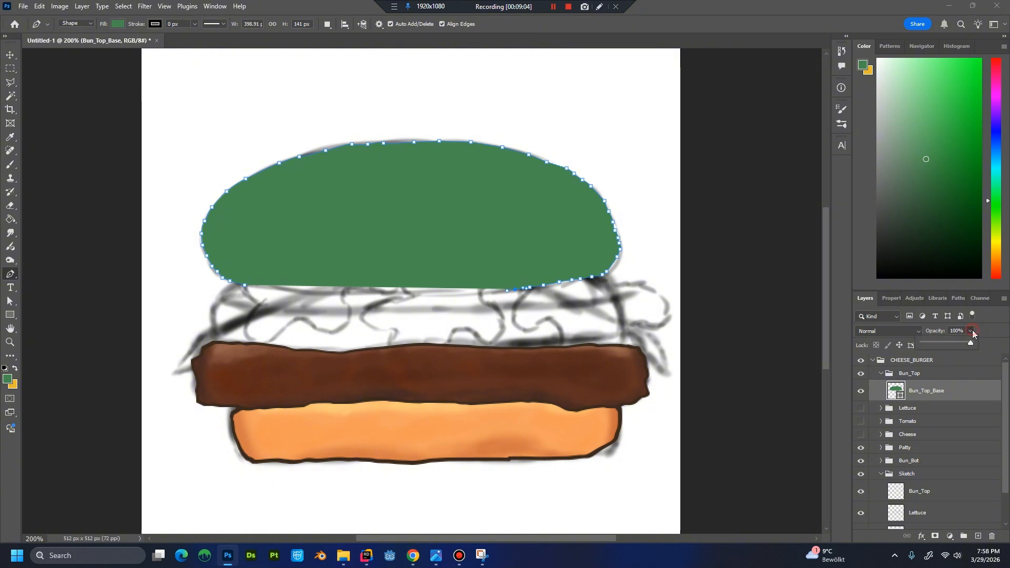
left_click_drag(949, 340, 938, 342)
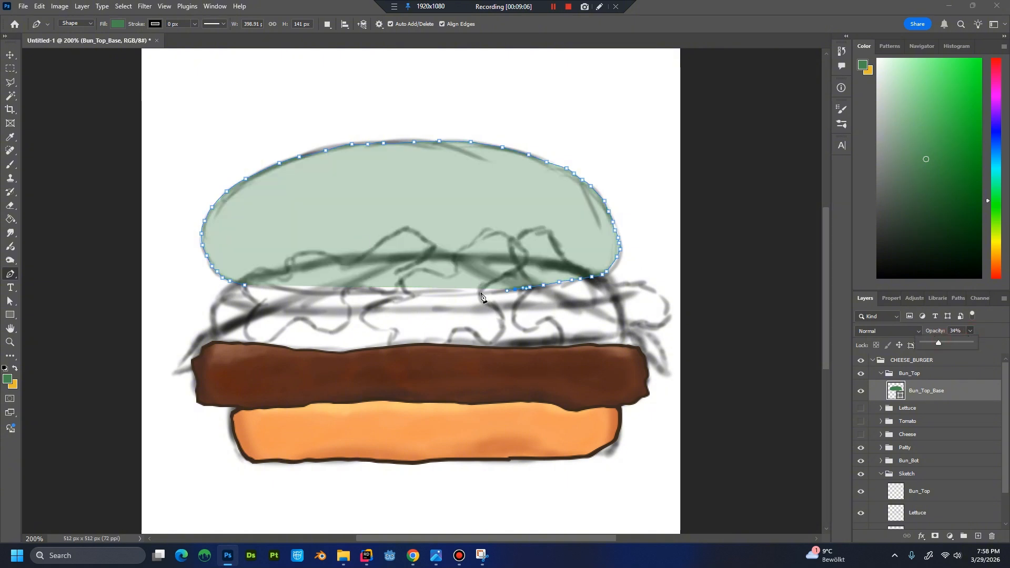
Close the top bun path along the sketched lower edge and fine-tune the anchor points at its lower right corner.
left_click_drag(465, 298, 244, 285)
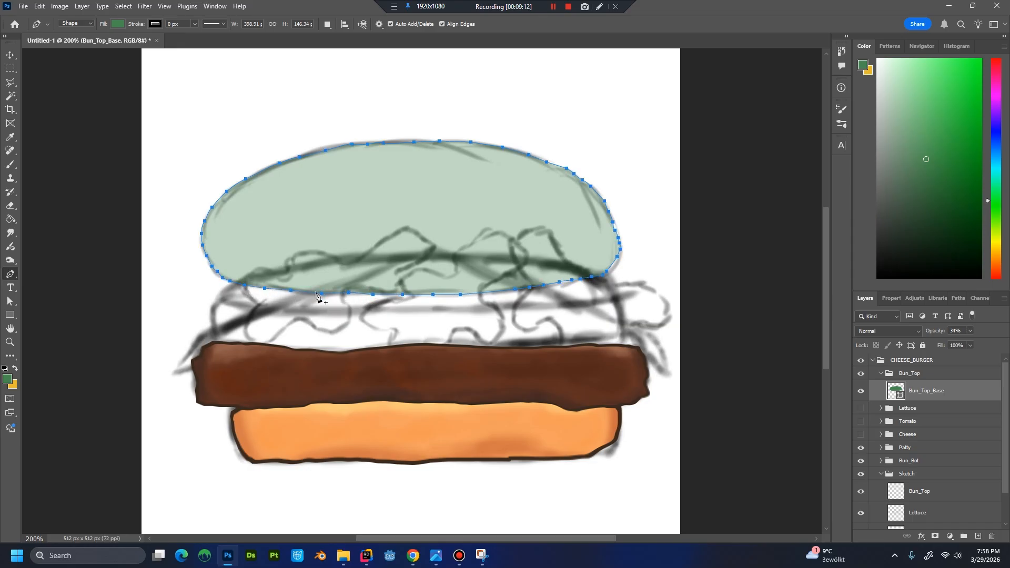
left_click_drag(616, 257, 617, 260)
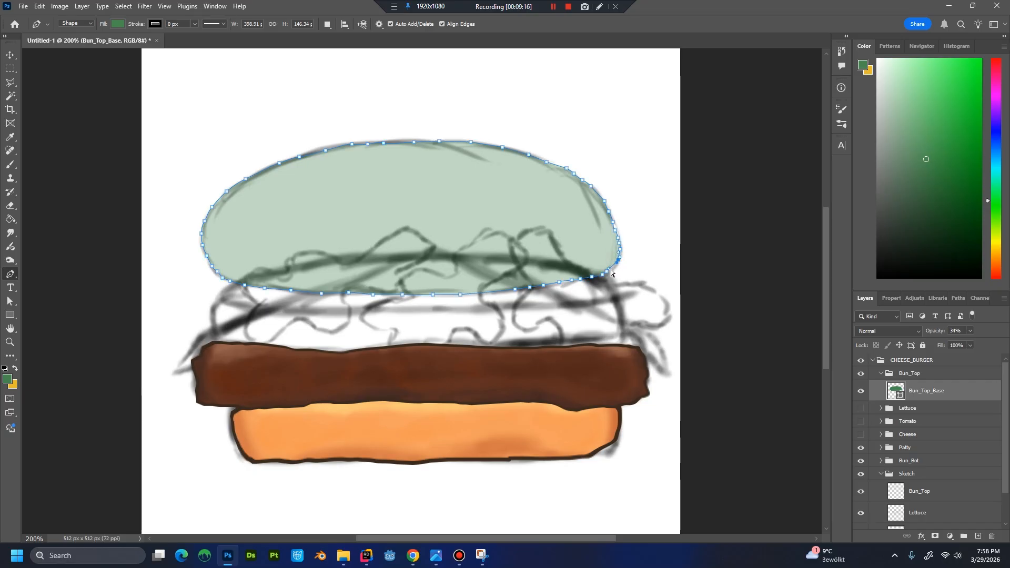
left_click_drag(610, 271, 607, 273)
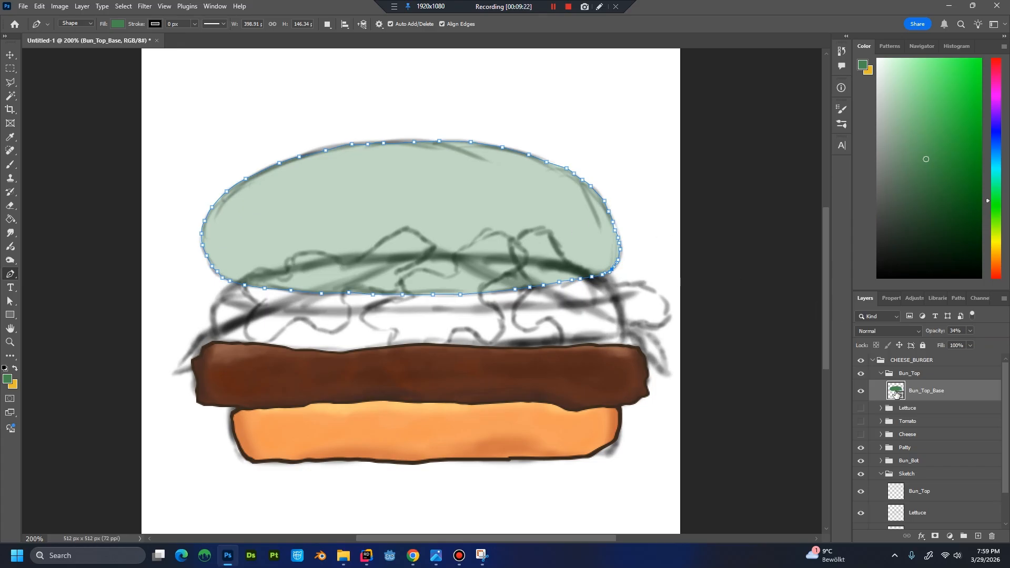
Restore the Bun_Top_Base layer to 100% opacity and set its fill colour to #f4a261.
left_click_drag(970, 342, 1004, 342)
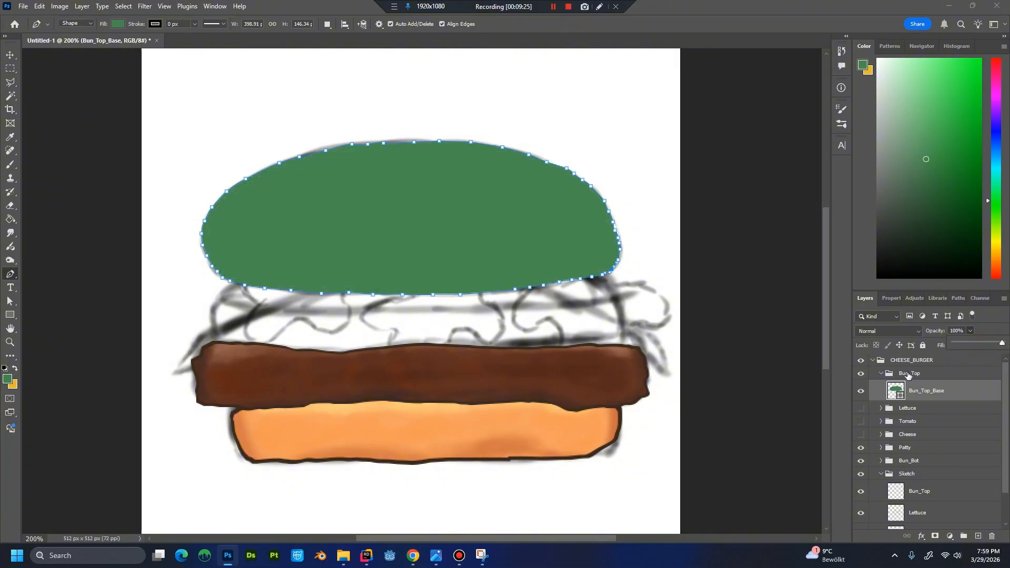
double_click(894, 390)
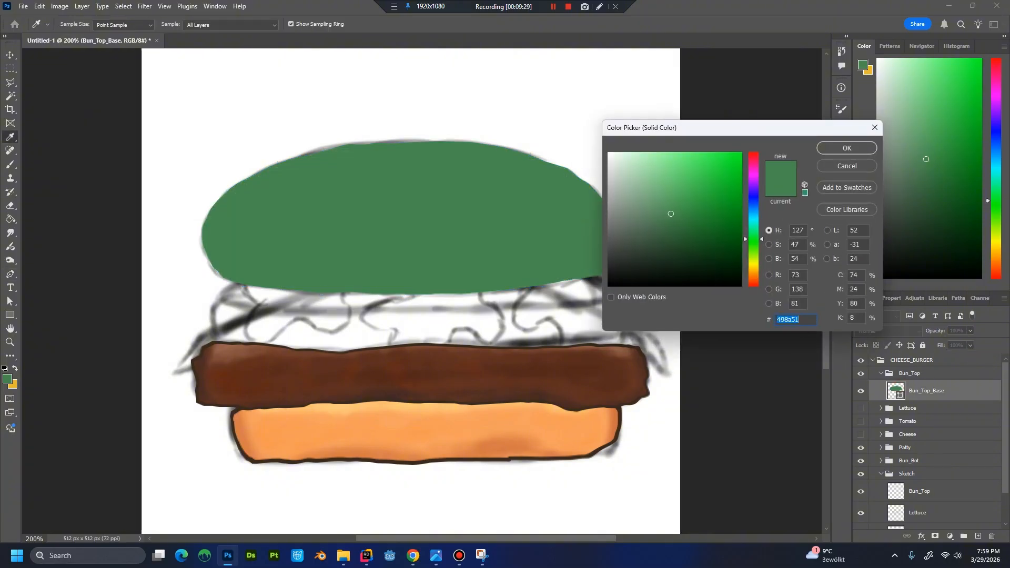
type("f4")
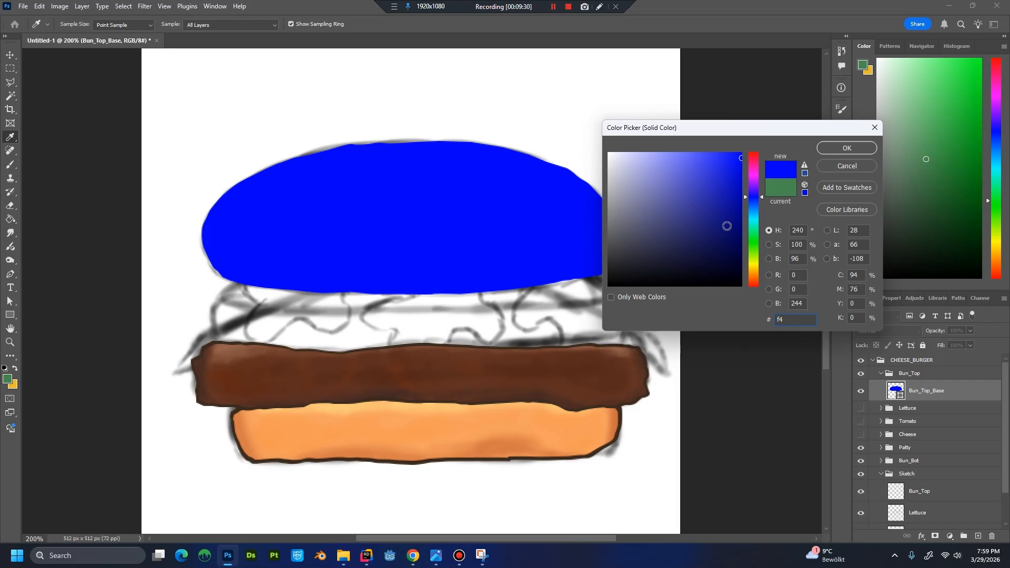
type("a2")
type("6")
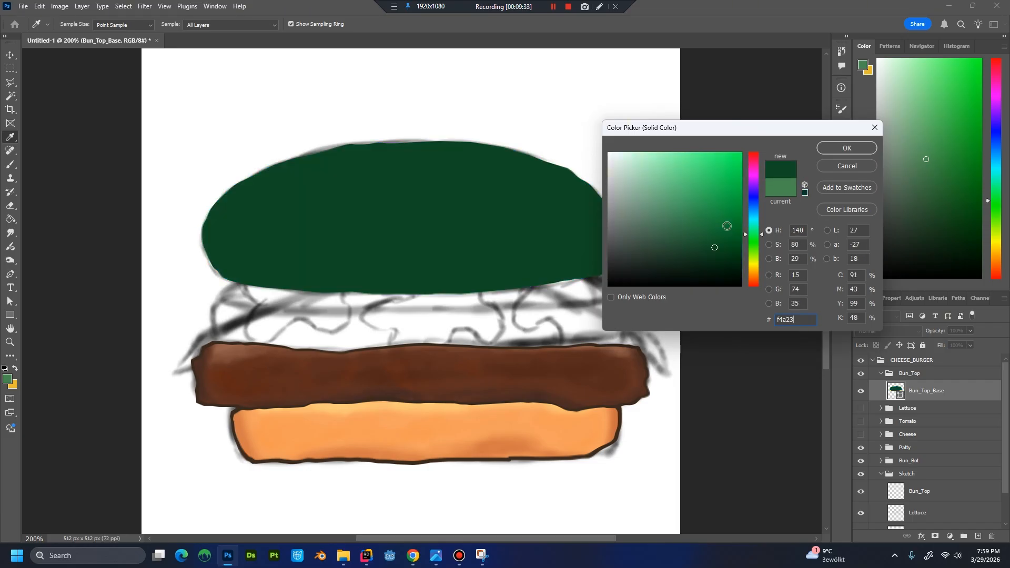
key("BackSpace")
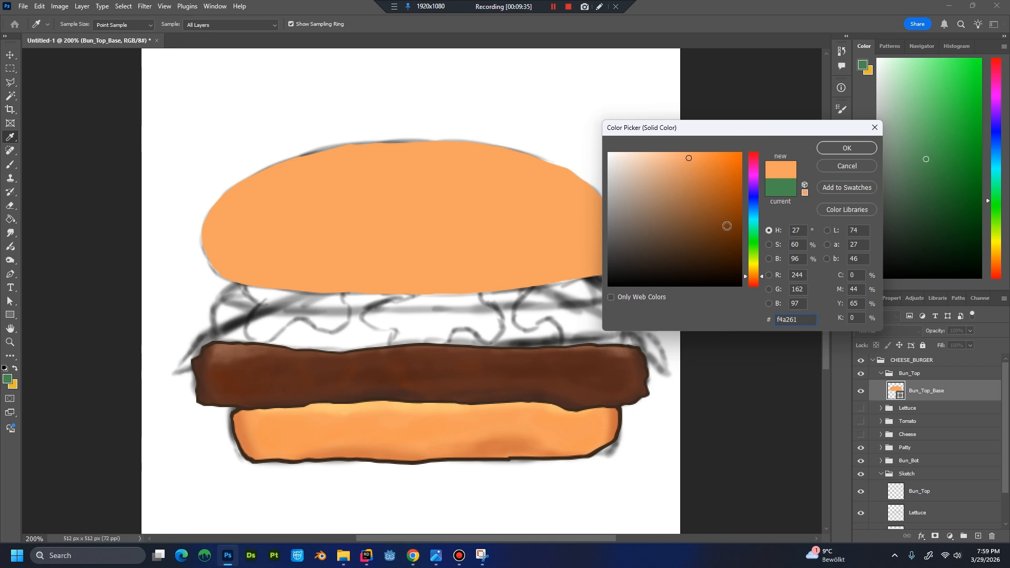
key("Return")
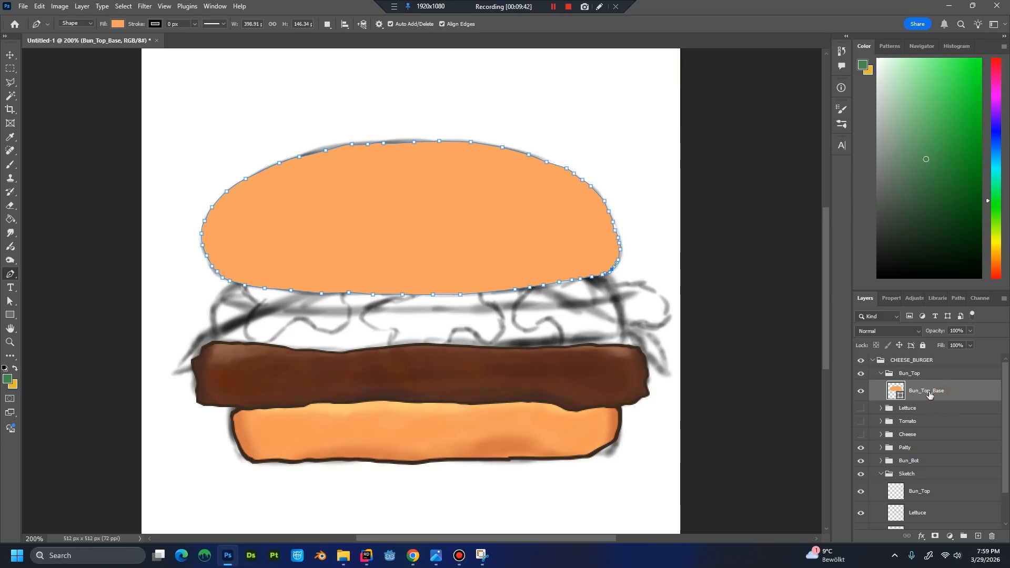
Duplicate the Bun_Top_Base layer as Bun_Top_Outline.
right_click(955, 389)
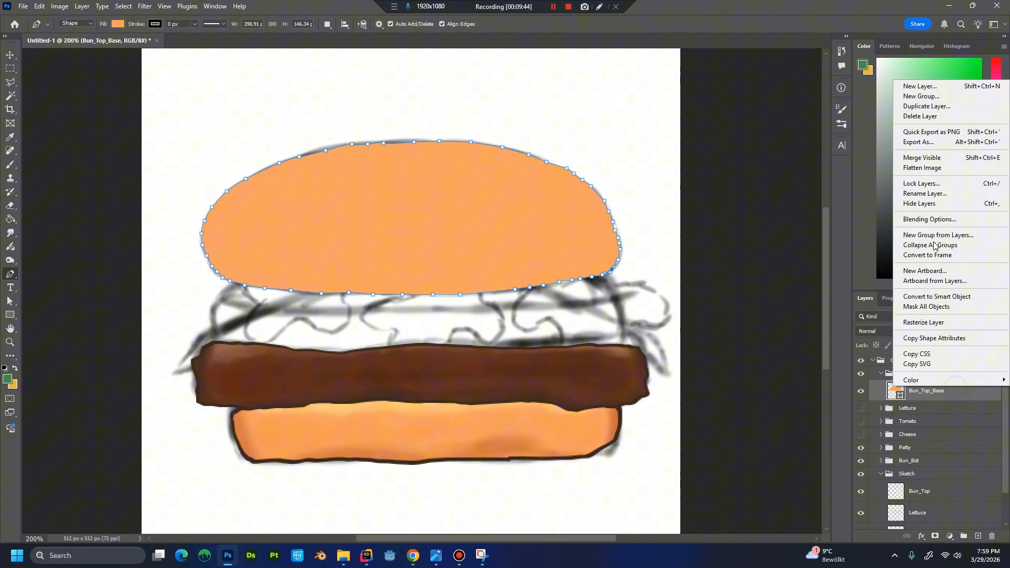
left_click(926, 106)
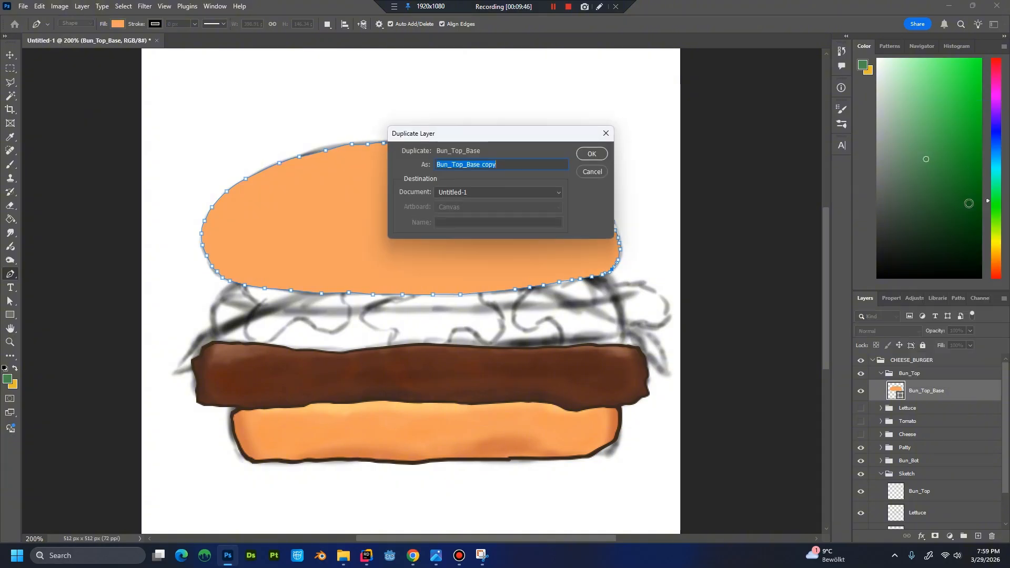
type("Bun_Top_O")
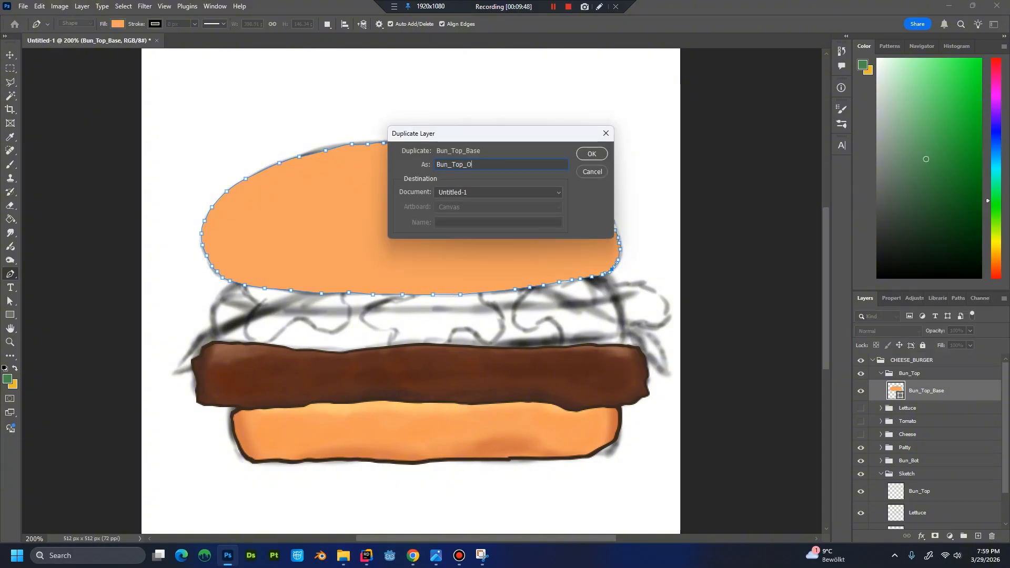
type("utline")
key("Return")
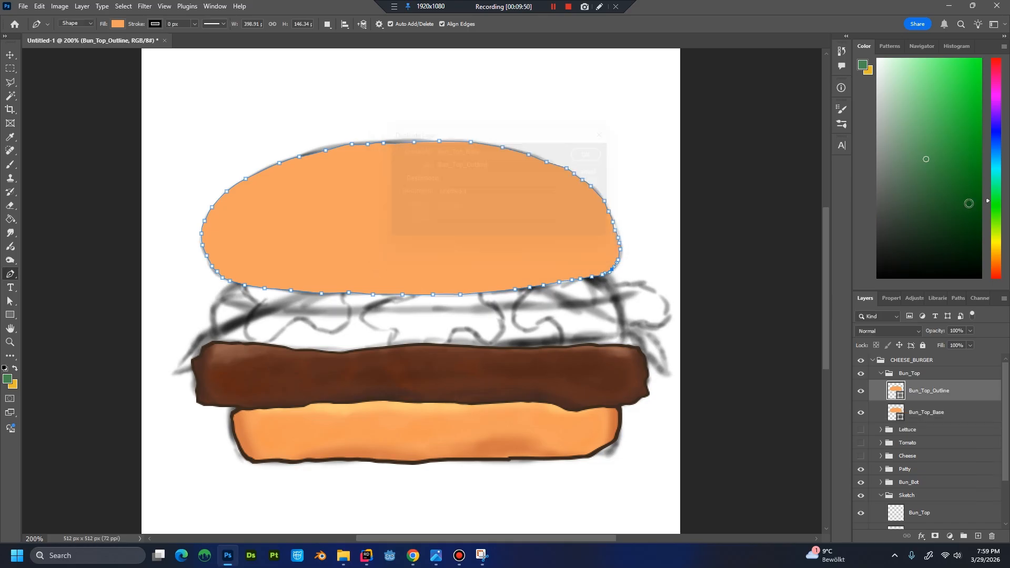
Set the Bun_Top_Outline fill colour to #3b2a1f and move the layer beneath Bun_Top_Base.
double_click(897, 391)
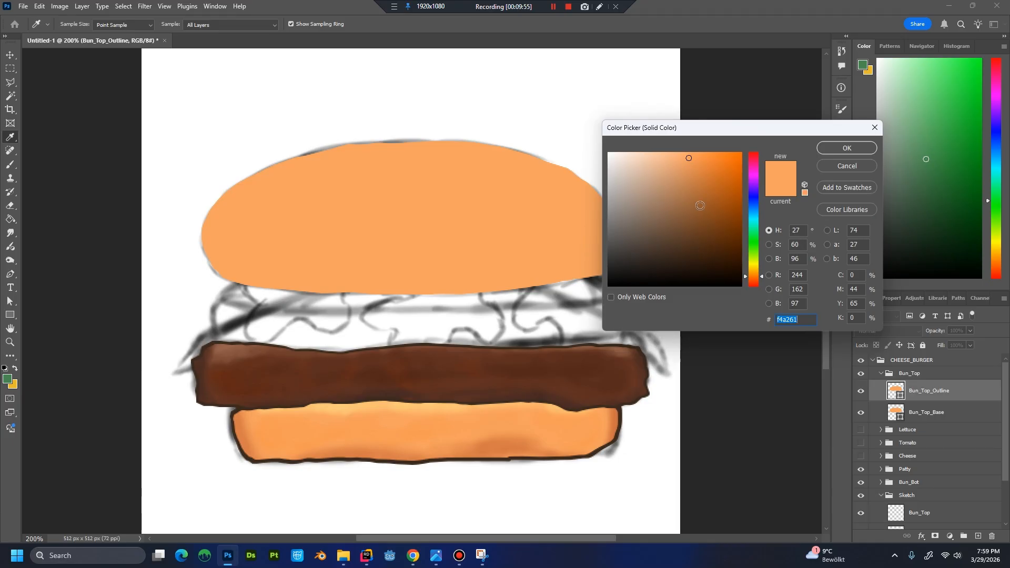
type("3b2a")
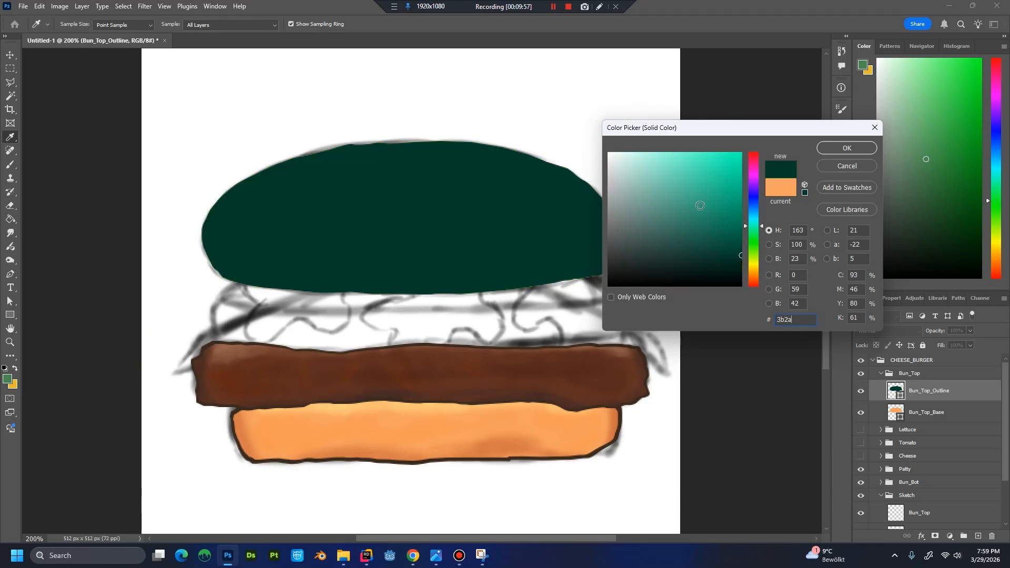
type("1f")
key("Return")
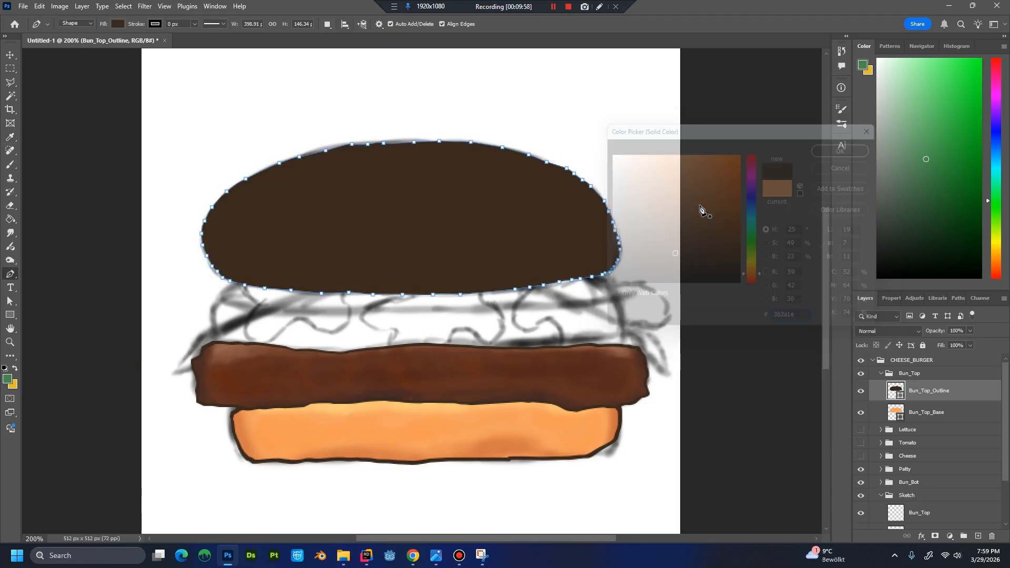
left_click_drag(920, 405, 928, 419)
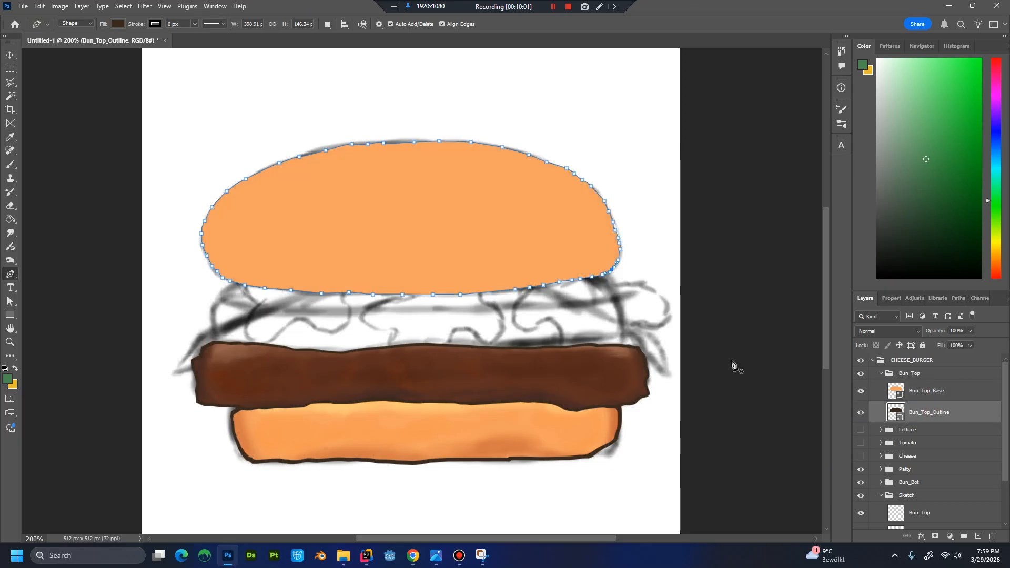
scroll(435, 227, "up", 1)
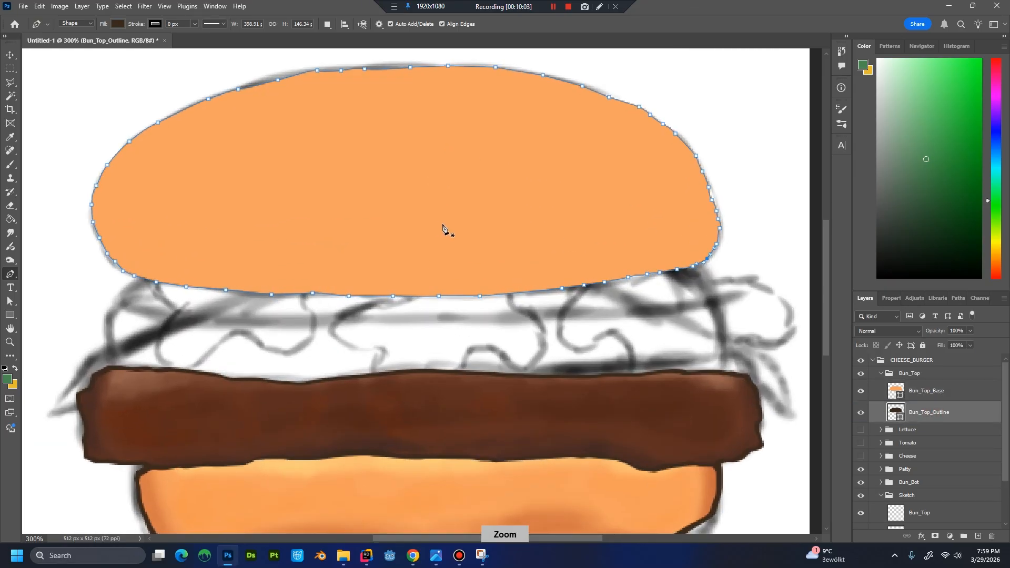
left_click_drag(478, 235, 517, 295)
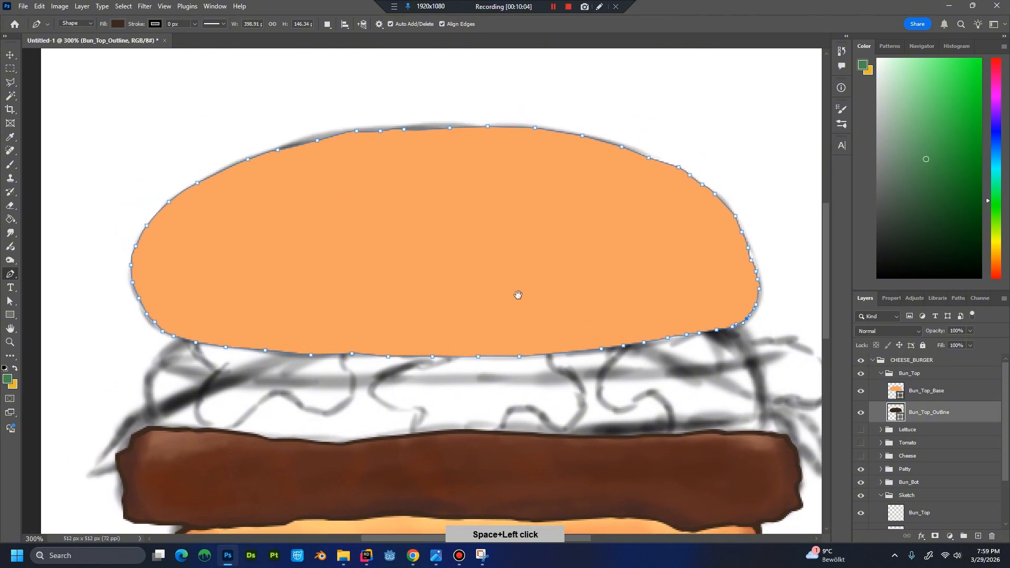
key("ctrl+t")
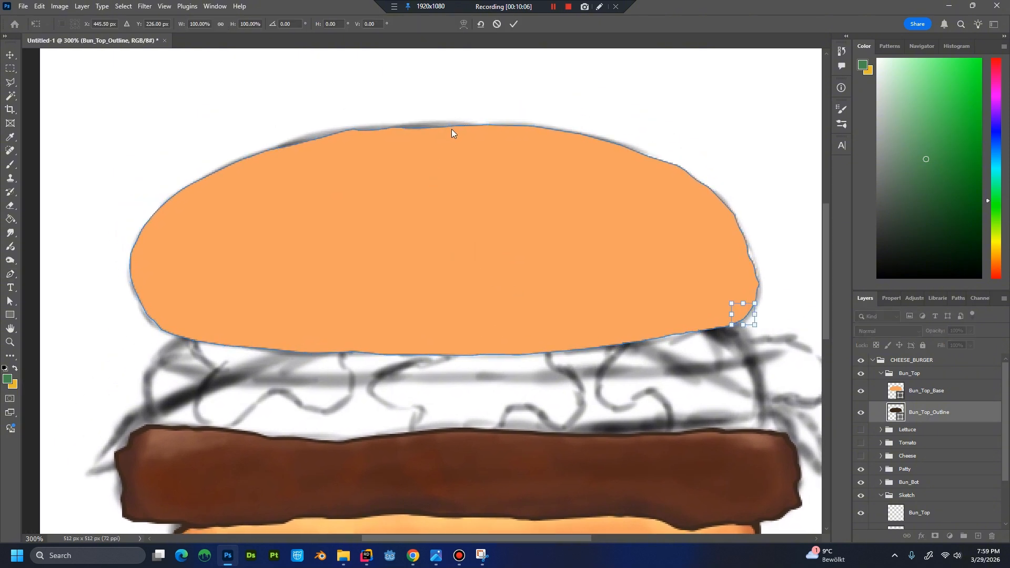
key("Escape")
Stretch the whole Bun_Top_Outline shape outward on all four sides to 101.53% width and 105.23% height, forming an even dark border around the bun.
left_click(941, 396)
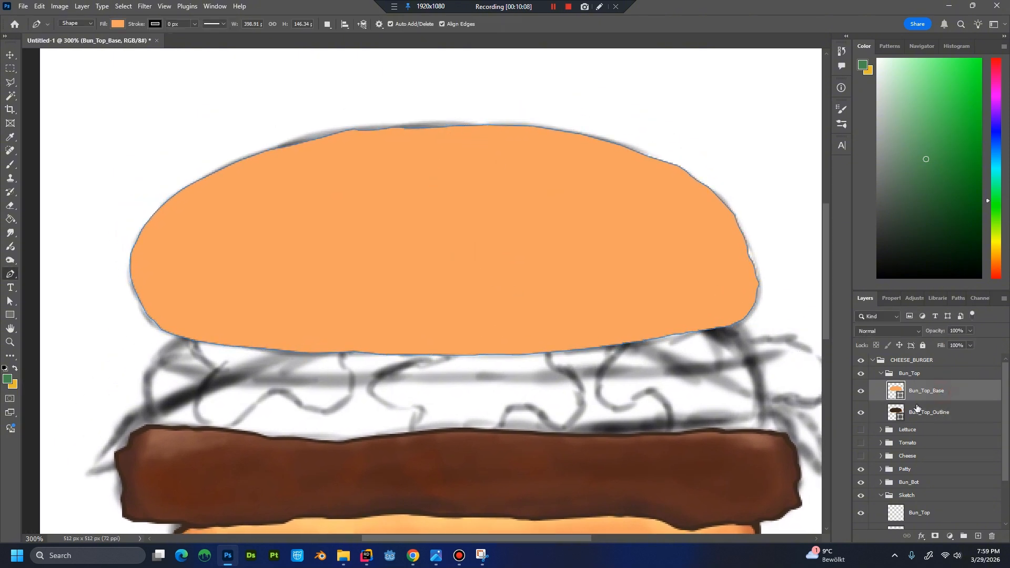
left_click(916, 411)
key("ctrl+t")
left_click_drag(444, 124, 445, 119)
left_click_drag(759, 236, 764, 236)
left_click_drag(447, 355, 447, 361)
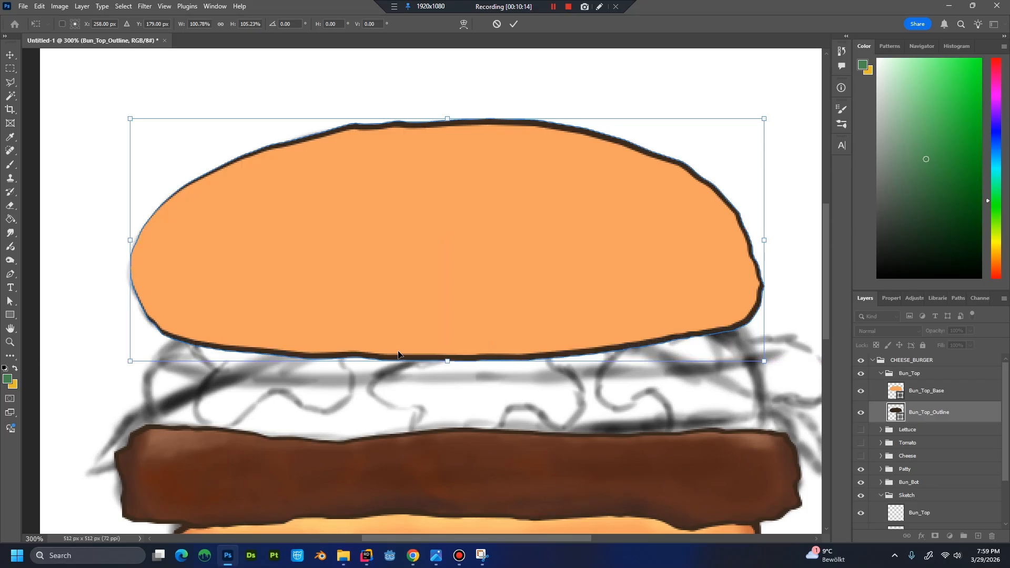
left_click_drag(130, 243, 126, 241)
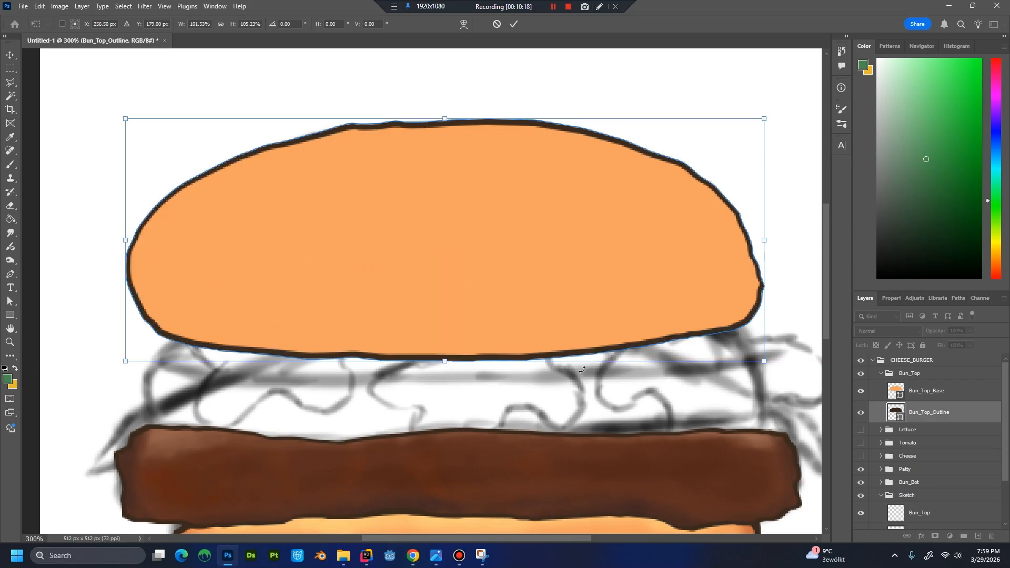
scroll(619, 356, "down", 3)
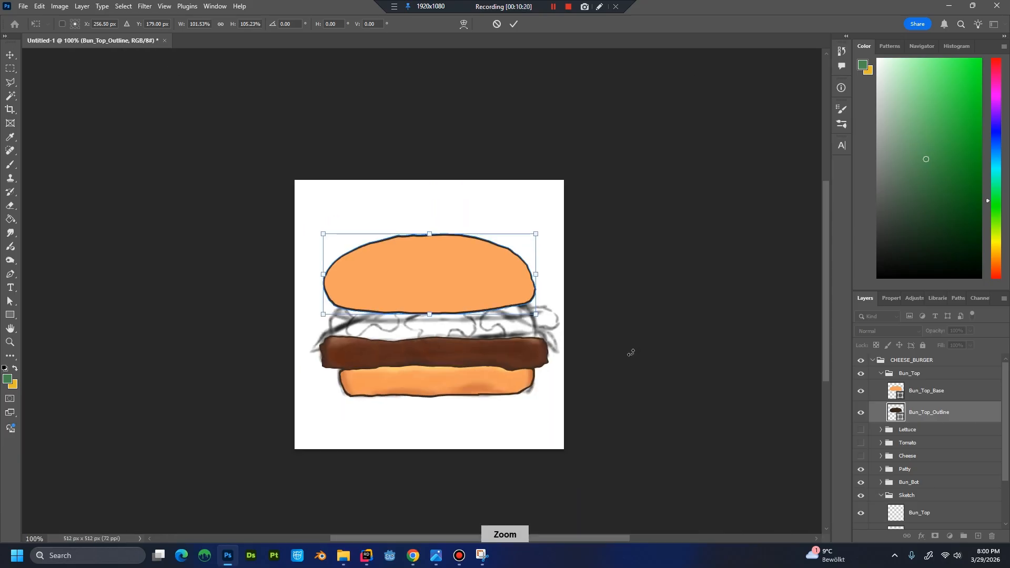
scroll(621, 358, "up", 2)
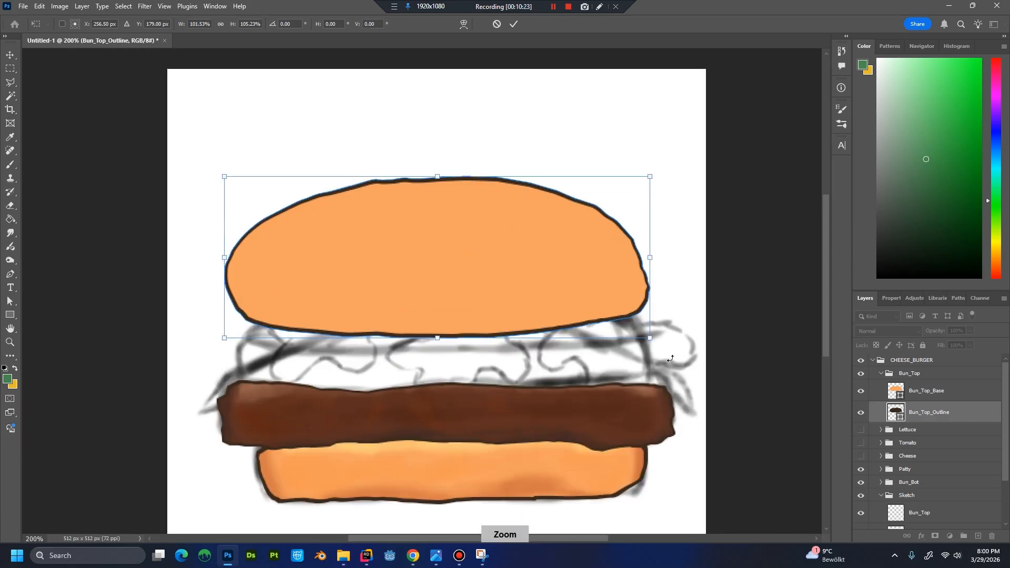
key("Return")
key("p")
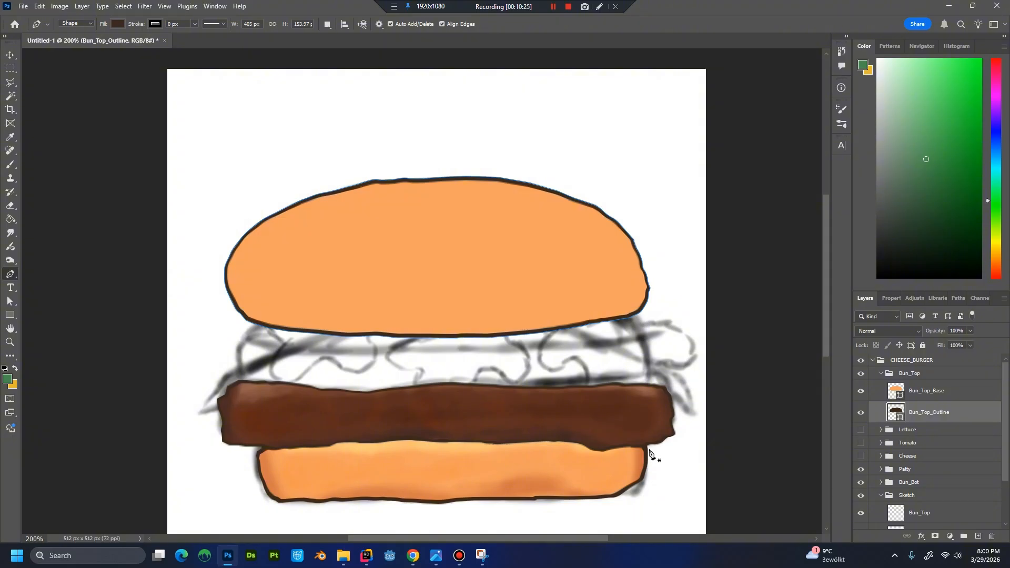
Create a new layer named Bun_Top_Shadow and place it above Bun_Top_Base.
key("ctrl+shift+n")
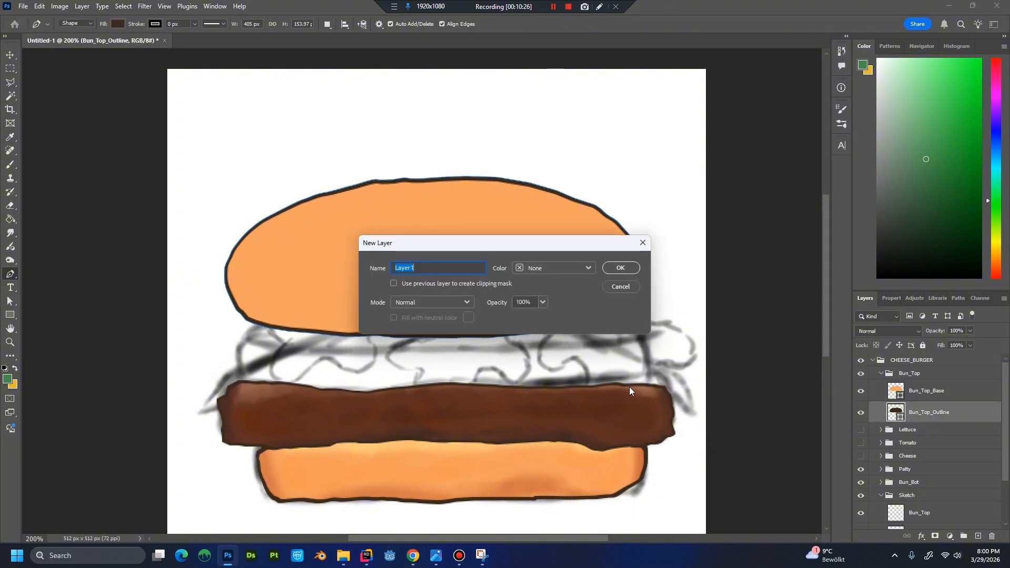
key("Escape")
key("ctrl+shift+n")
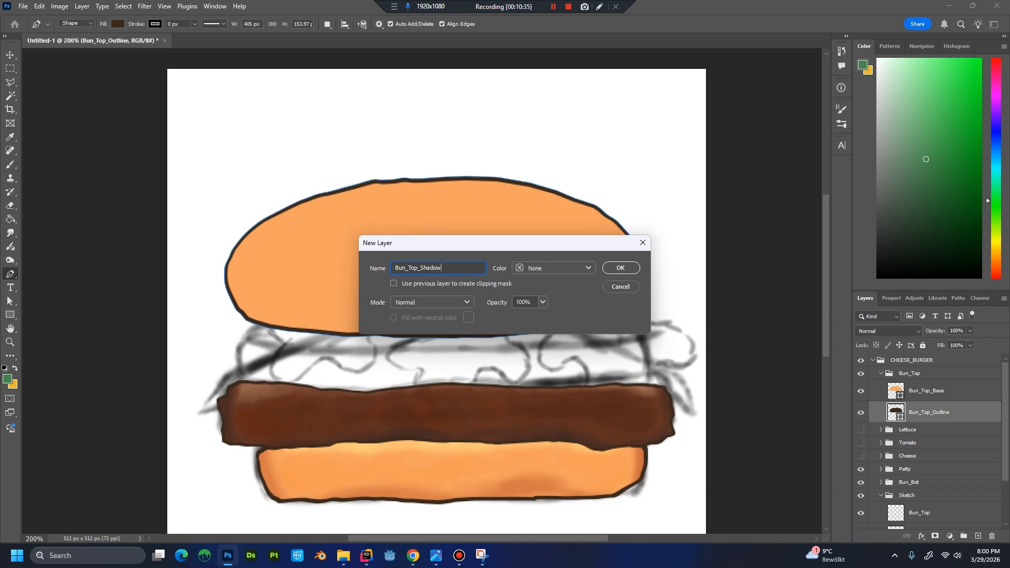
key("Return")
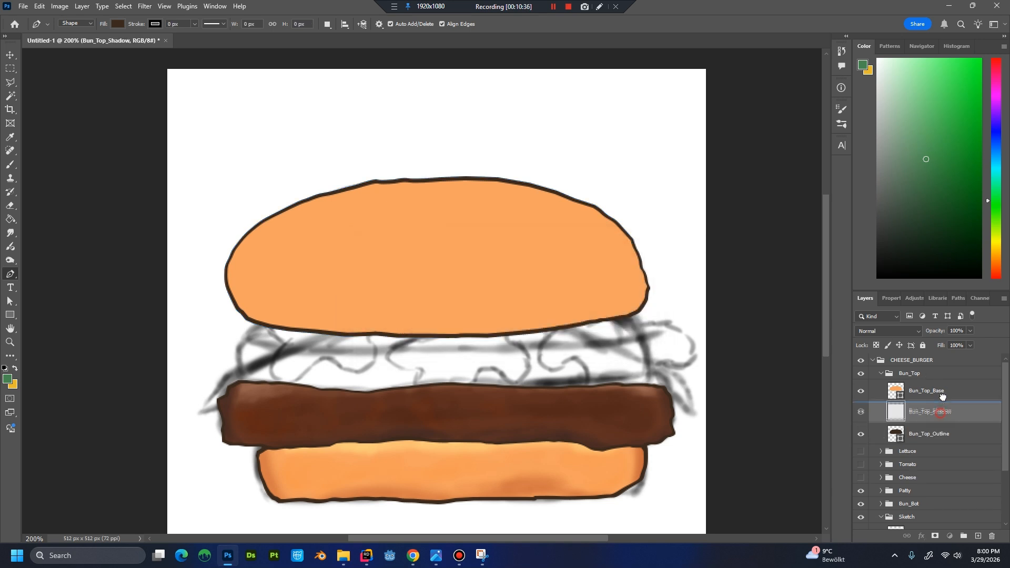
key("ctrl+bracketright")
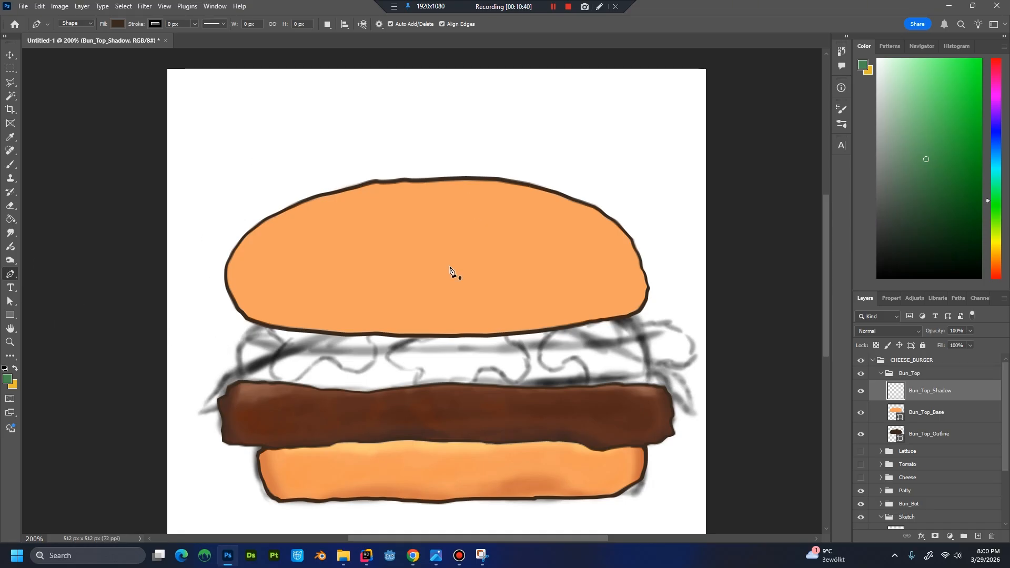
Set the foreground colour to #c96a3d and enlarge the brush to 35 px.
left_click(9, 381)
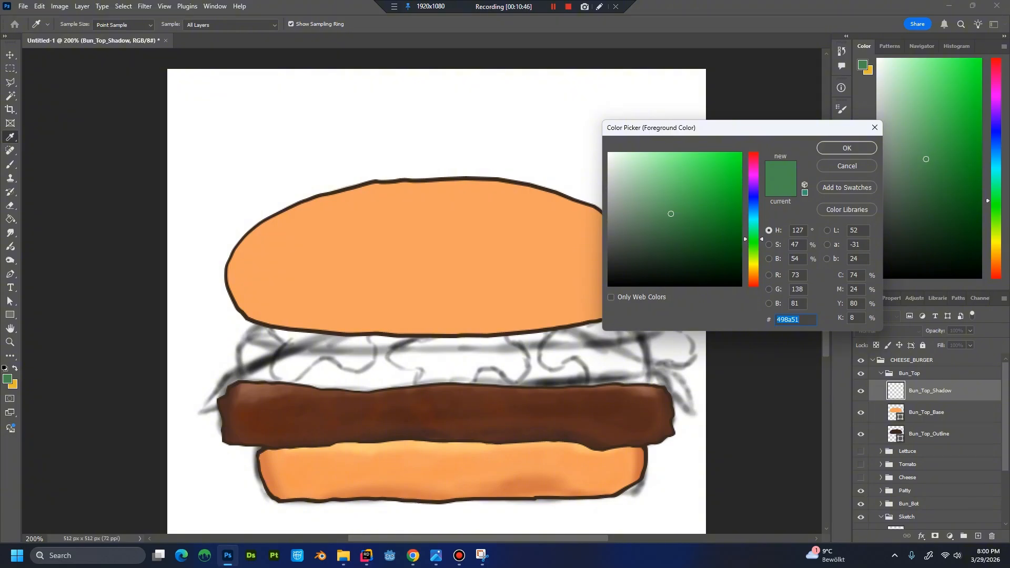
type("c96")
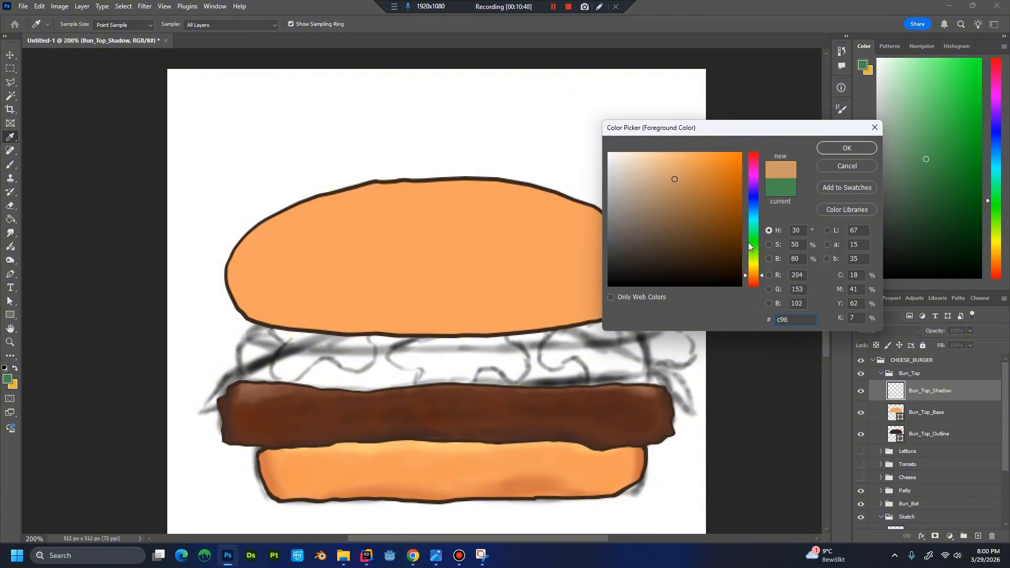
type("a3d")
key("Return")
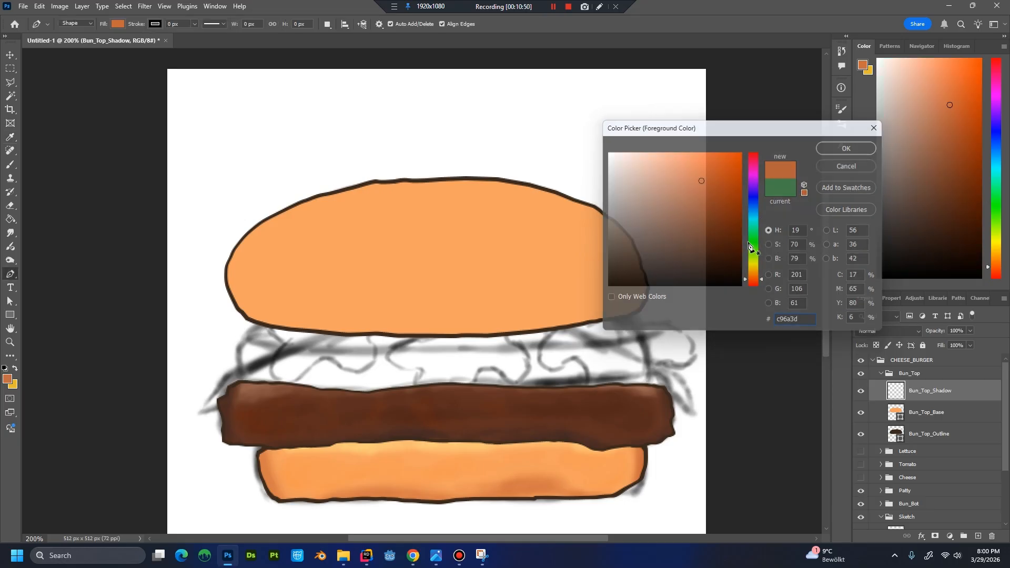
key("p")
key("b")
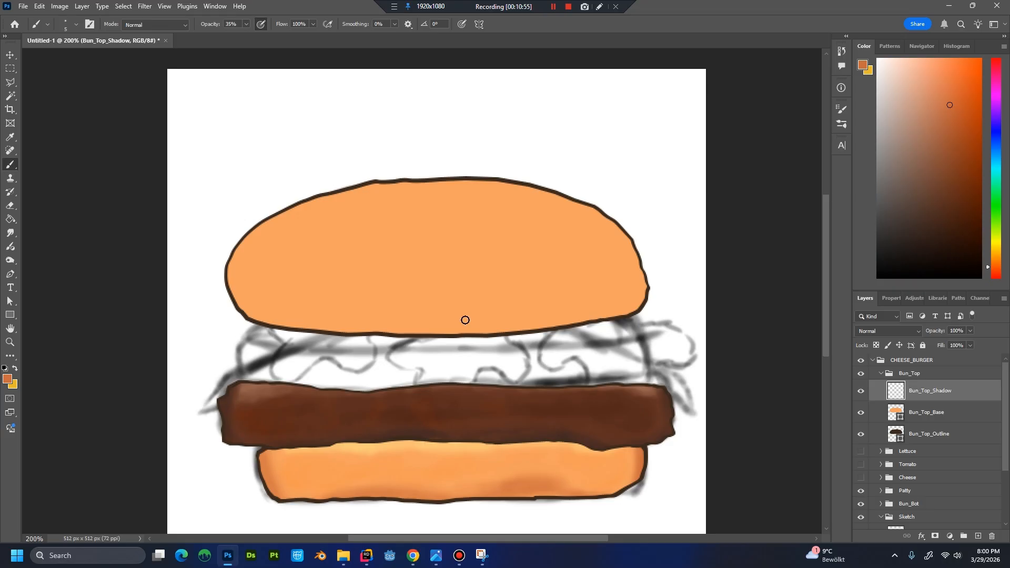
key("bracketright")
Try hard-edged shading along the top bun's lower edge with Bun_Top_Shadow clipped to Bun_Top_Base, then undo the strokes and release the clipping.
key("ctrl+alt+g")
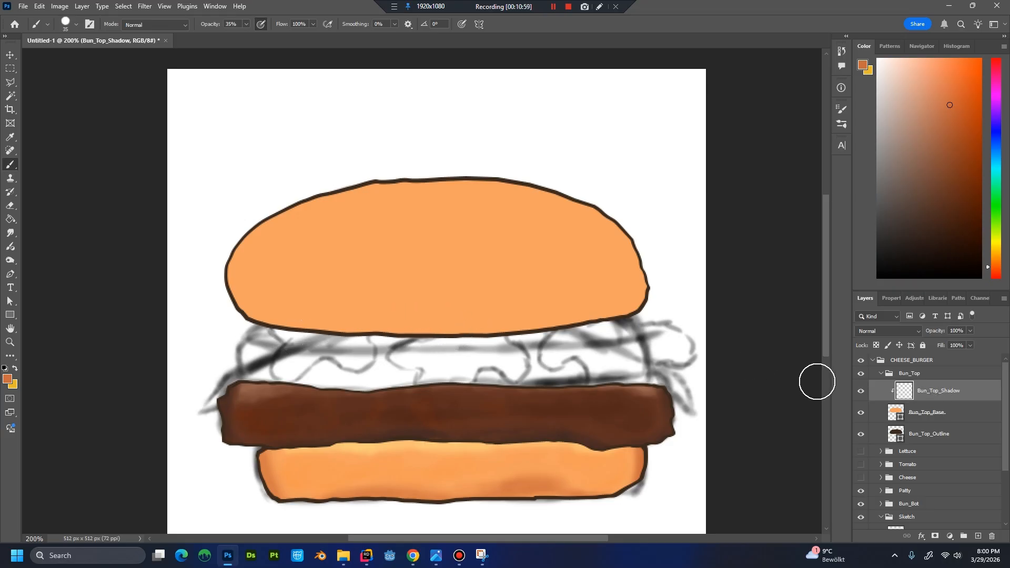
mouse_move(289, 323)
left_mouse_down()
mouse_move(411, 339)
mouse_move(668, 295)
left_mouse_up()
left_click_drag(533, 331, 598, 316)
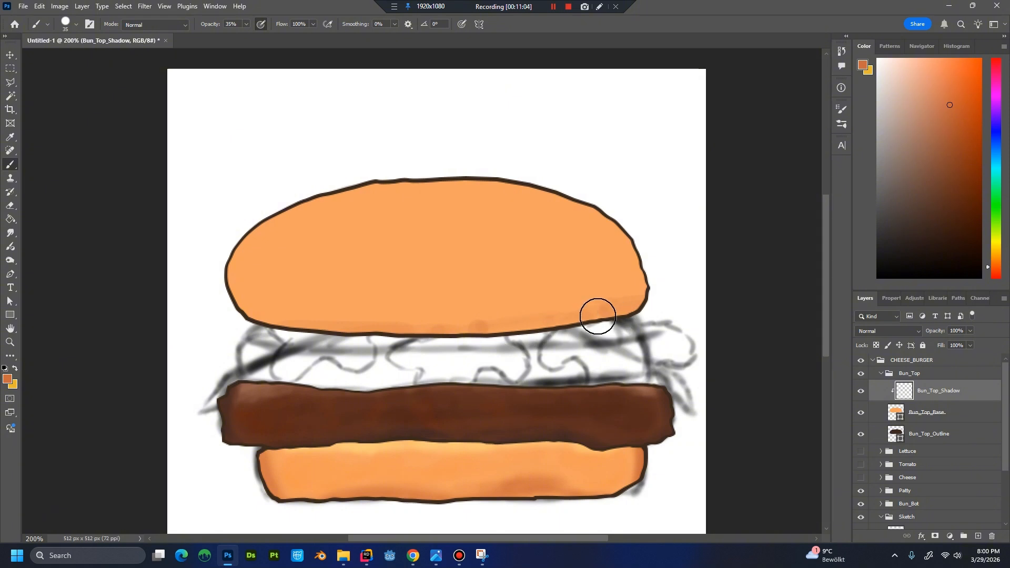
key("ctrl+z")
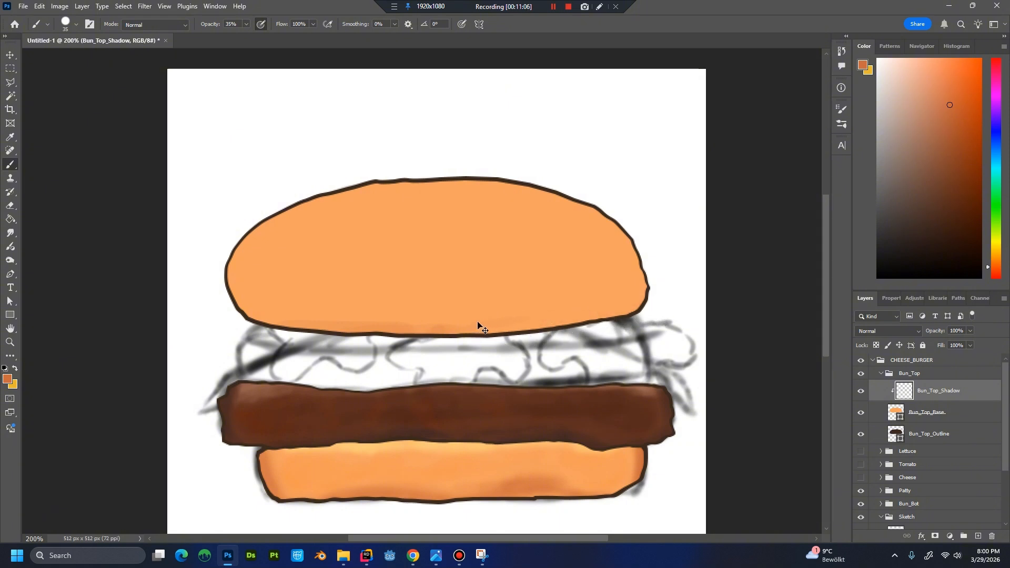
key("ctrl+alt+g")
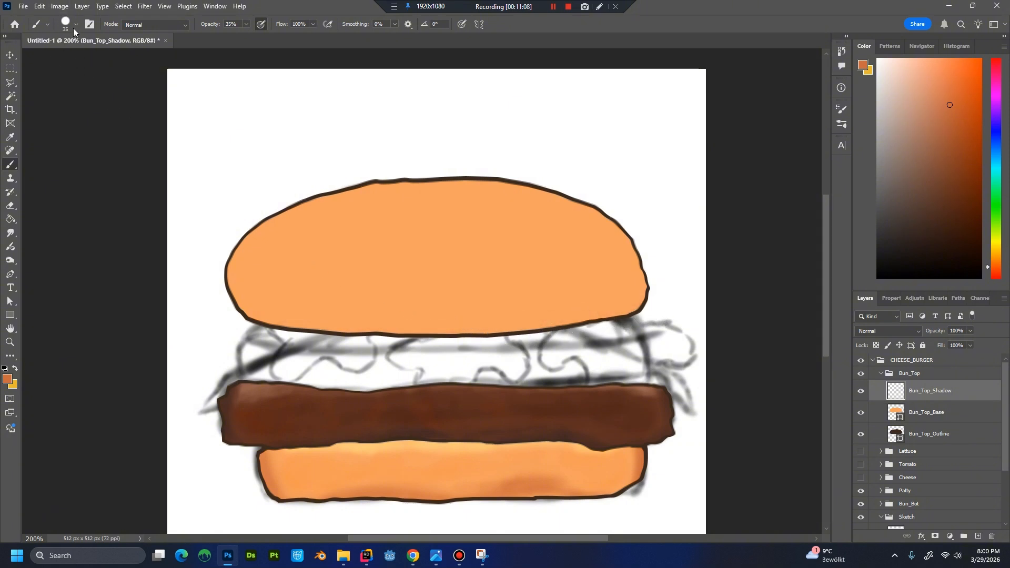
Switch to a soft brush, clip Bun_Top_Shadow to Bun_Top_Base and paint shading along the top bun's lower, right and left edges.
left_click(74, 30)
left_click(79, 166)
left_click(402, 334)
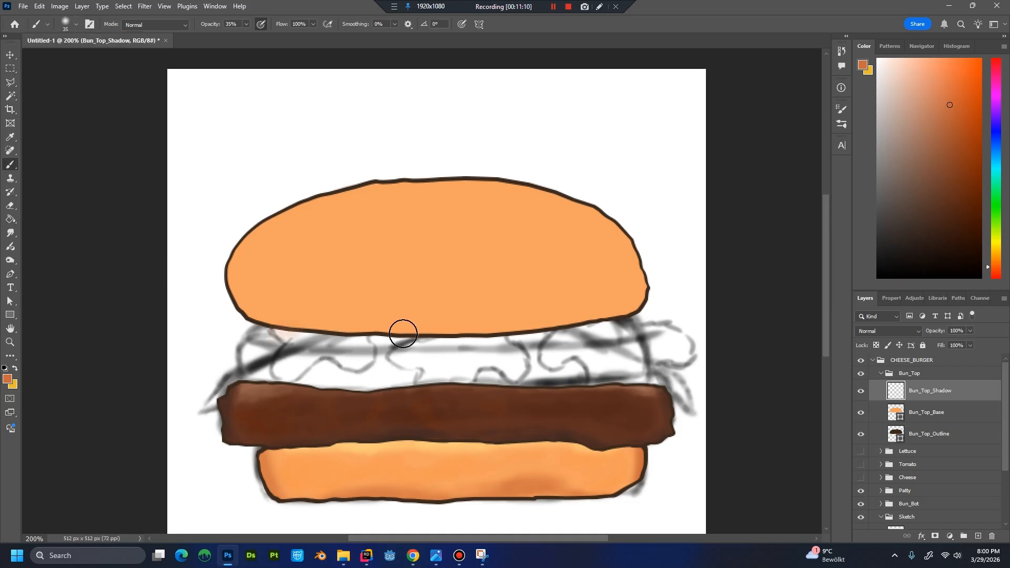
mouse_move(403, 333)
left_mouse_down()
mouse_move(282, 331)
mouse_move(442, 333)
mouse_move(356, 332)
left_mouse_up()
key("ctrl+z")
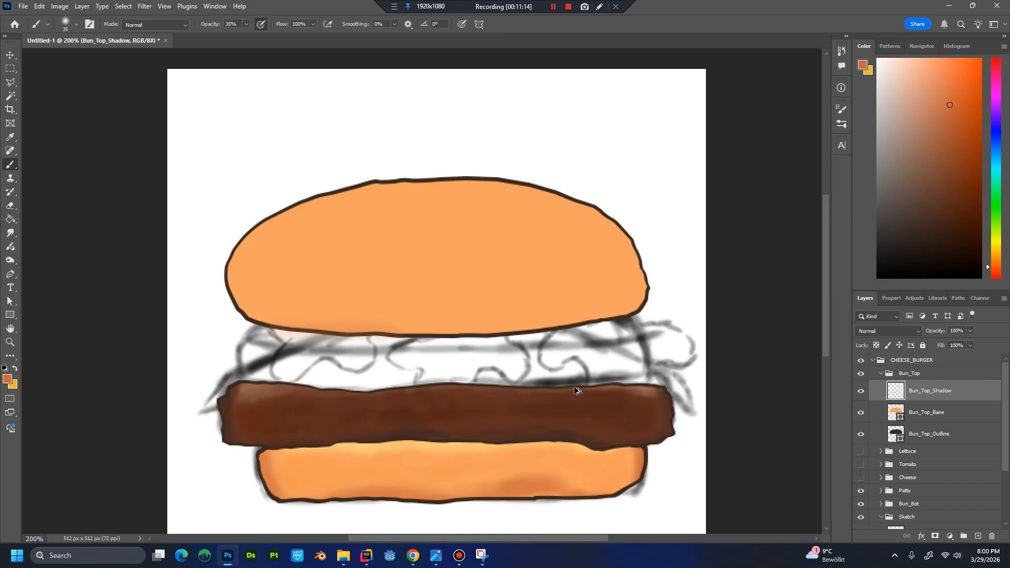
key("ctrl+alt+g")
mouse_move(330, 325)
left_mouse_down()
mouse_move(600, 323)
mouse_move(638, 308)
mouse_move(616, 308)
mouse_move(638, 305)
mouse_move(654, 261)
mouse_move(633, 285)
mouse_move(621, 236)
mouse_move(580, 190)
mouse_move(644, 275)
mouse_move(603, 214)
mouse_move(617, 226)
mouse_move(542, 179)
mouse_move(611, 212)
mouse_move(642, 268)
left_mouse_up()
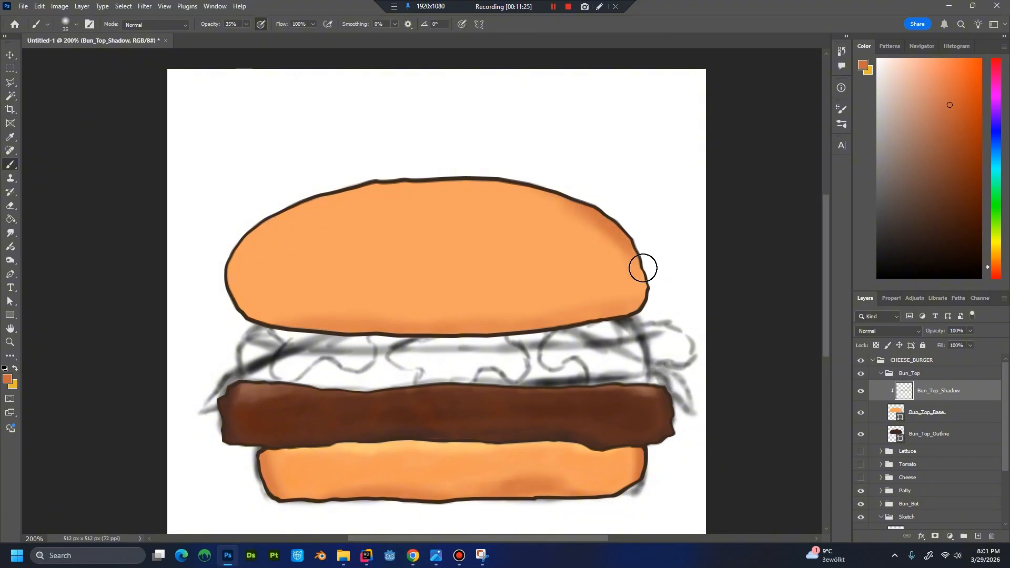
mouse_move(267, 231)
left_mouse_down()
mouse_move(293, 200)
mouse_move(251, 291)
mouse_move(239, 294)
mouse_move(237, 259)
mouse_move(291, 197)
mouse_move(267, 325)
mouse_move(264, 314)
mouse_move(277, 337)
mouse_move(264, 206)
mouse_move(261, 299)
mouse_move(303, 291)
mouse_move(281, 223)
mouse_move(284, 319)
left_mouse_up()
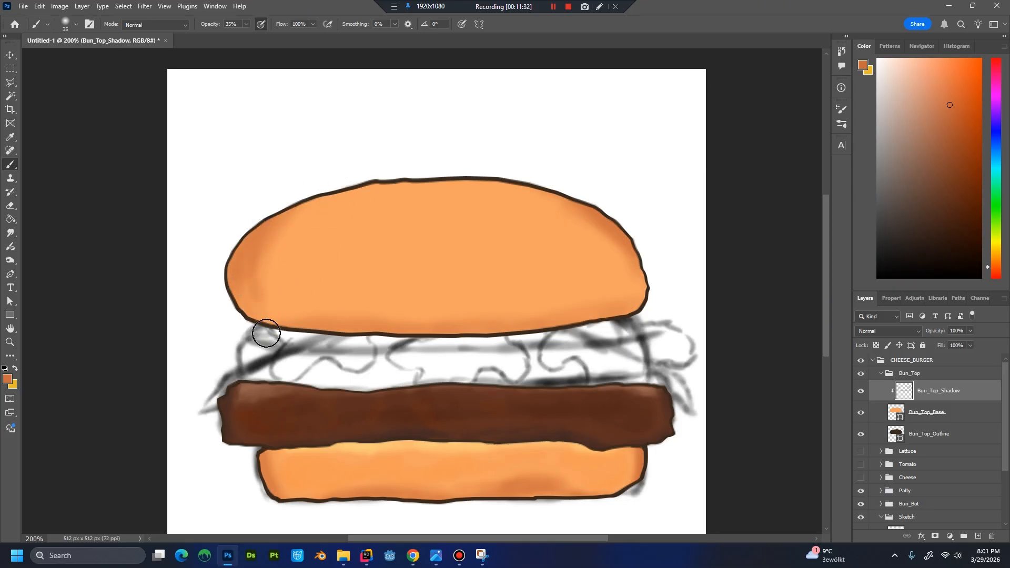
Blend the shading at the top bun's left side using base and shadow colours sampled from the bun.
left_click(293, 267, "alt")
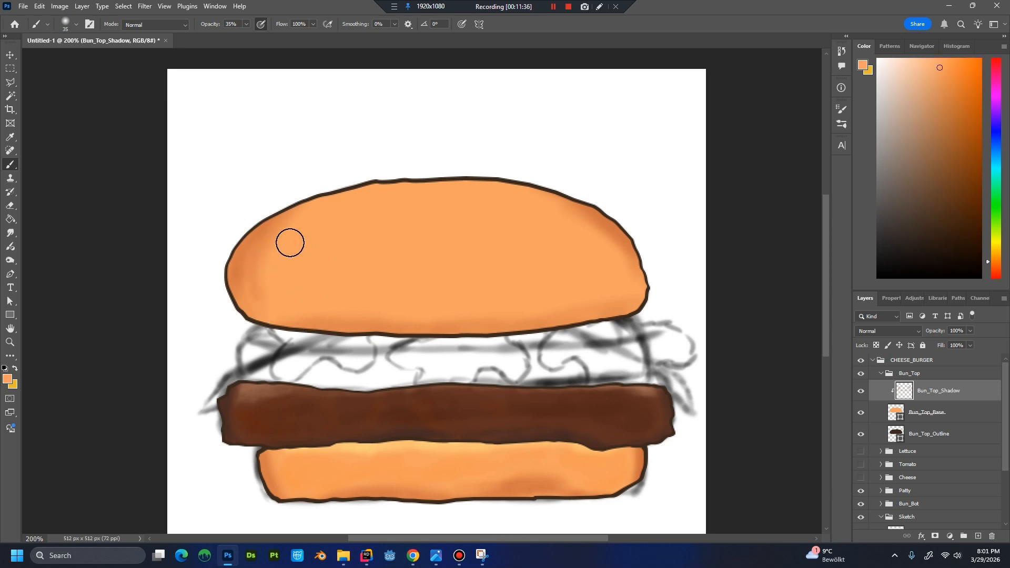
left_click(248, 257, "alt")
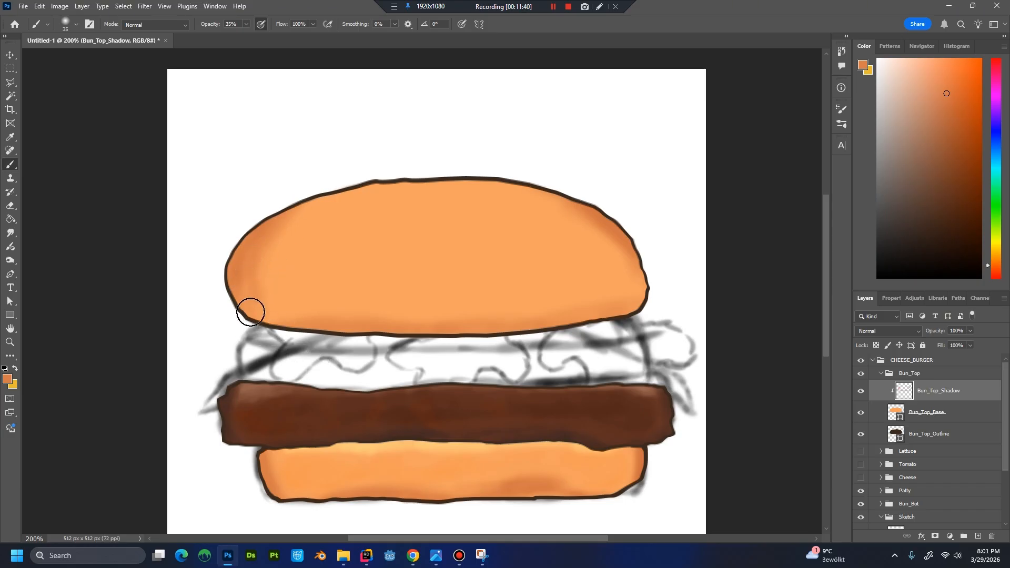
left_click(276, 303, "alt")
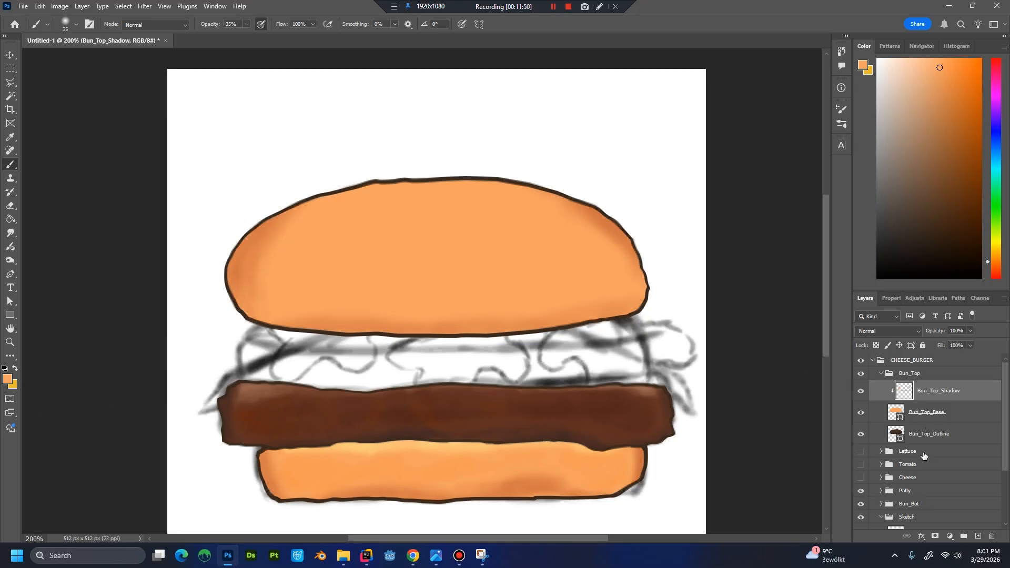
Create a layer named Bun_Top_Highlight above Bun_Top_Shadow and clip it to Bun_Top_Base.
key("ctrl+shift+n")
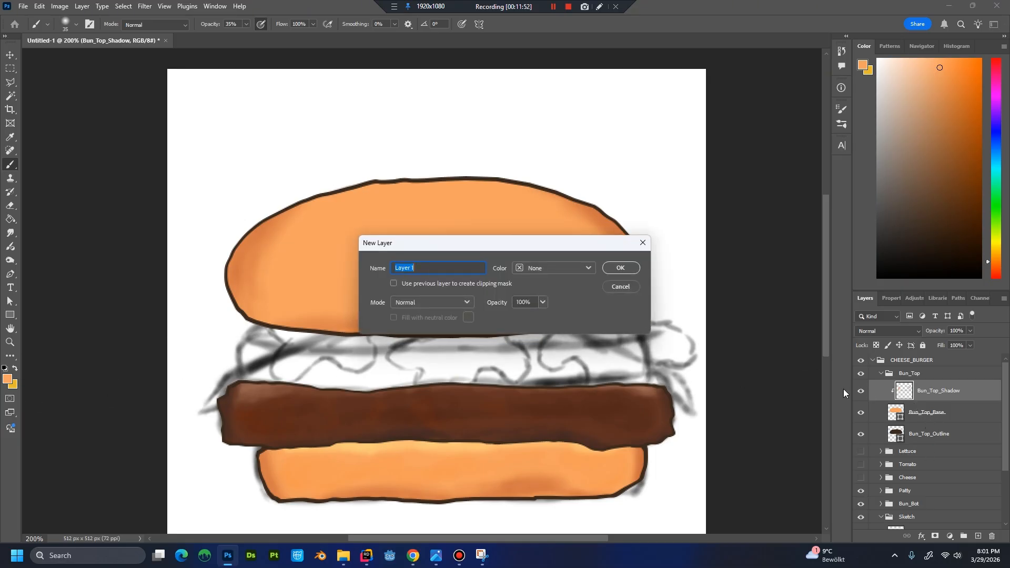
type("Bun+")
key("BackSpace")
key("Return")
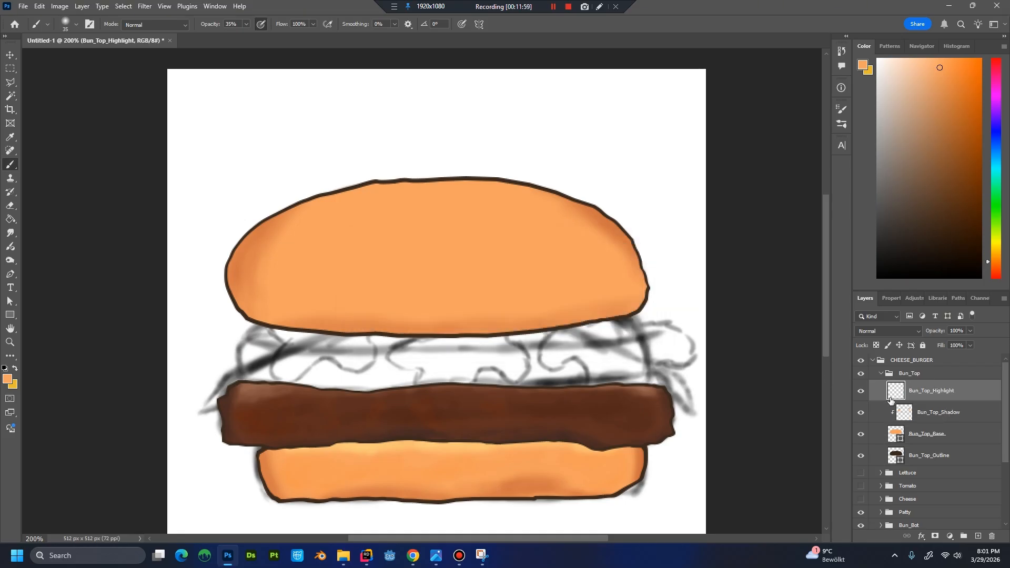
left_click(909, 416, "alt")
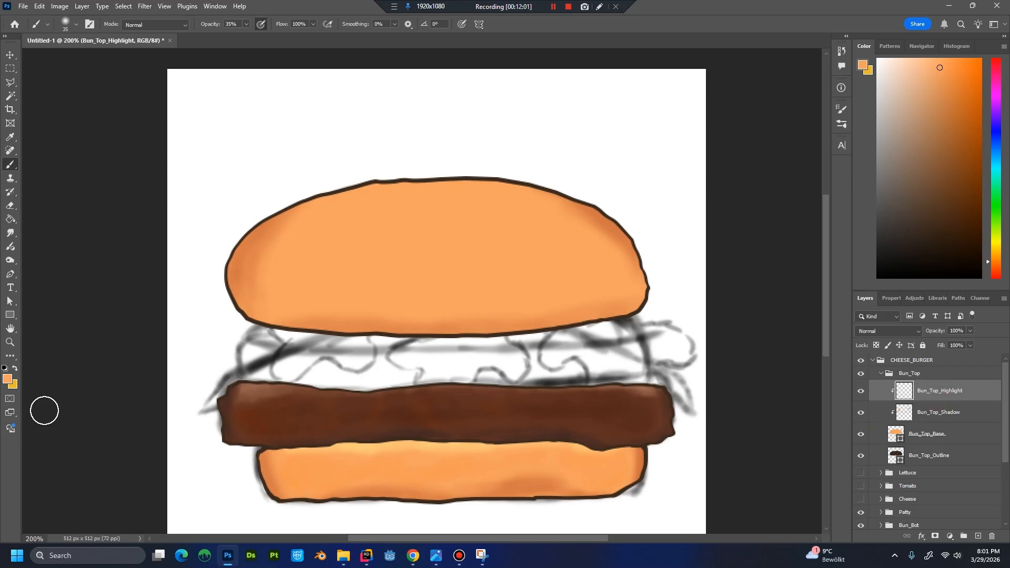
Set the foreground colour to #ffd27f and paint a soft highlight along the top bun's upper edge on Bun_Top_Highlight.
left_click(8, 380)
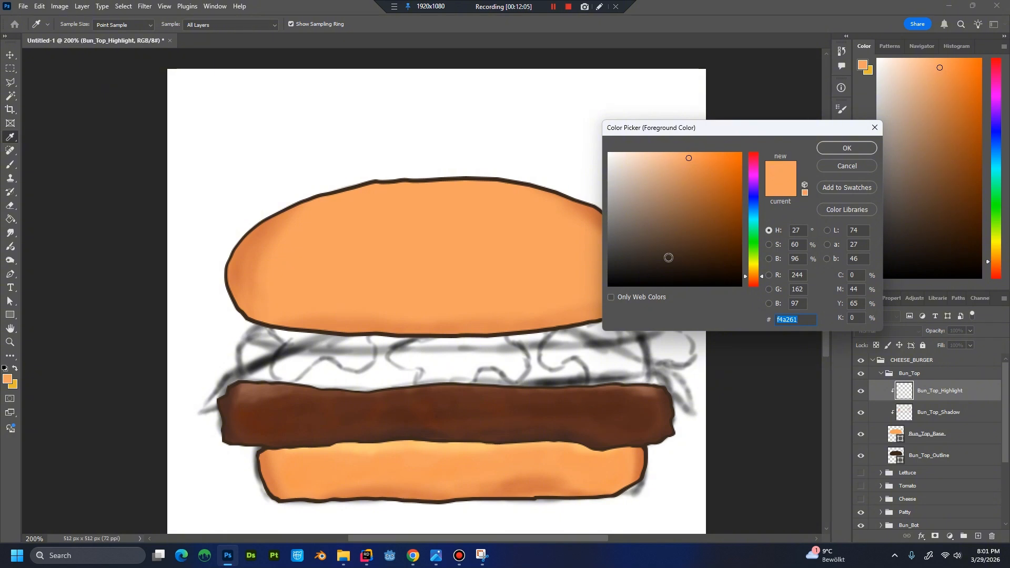
type("ffd2")
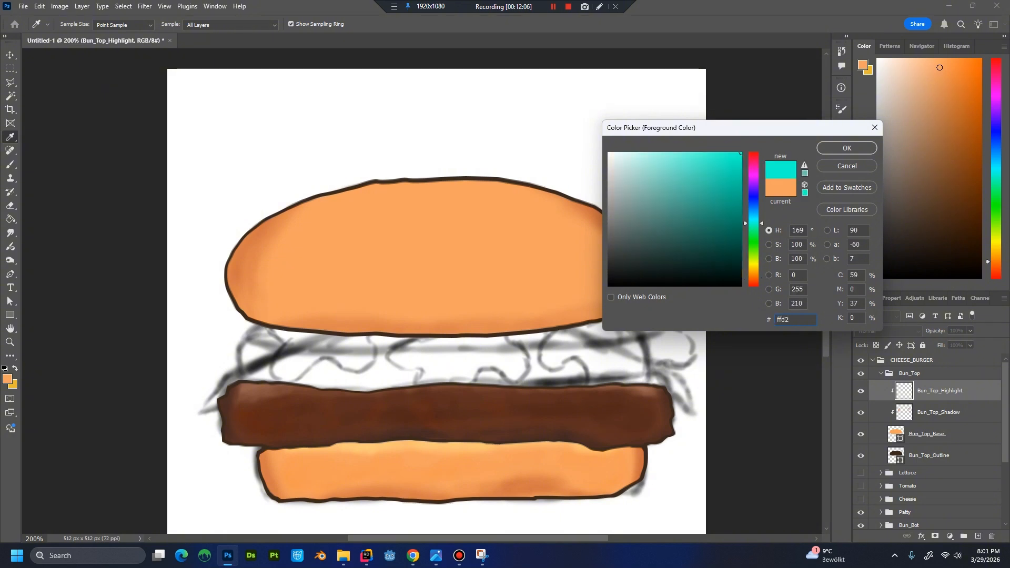
type("7f")
key("Return")
key("b")
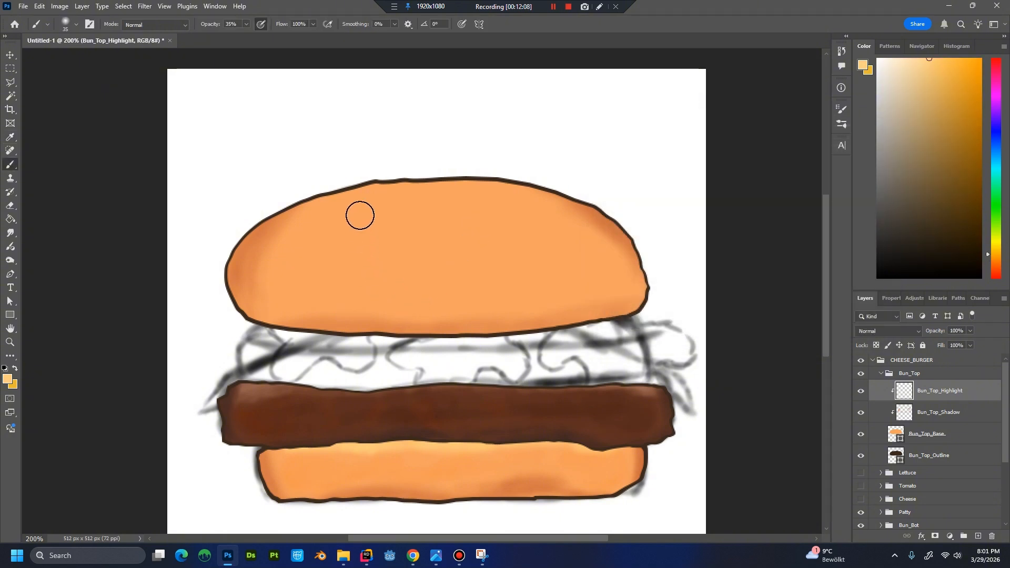
mouse_move(305, 205)
left_mouse_down()
mouse_move(471, 182)
mouse_move(433, 179)
mouse_move(489, 181)
mouse_move(295, 203)
mouse_move(380, 182)
mouse_move(283, 211)
mouse_move(504, 180)
mouse_move(342, 197)
mouse_move(323, 209)
mouse_move(444, 187)
mouse_move(380, 203)
left_mouse_up()
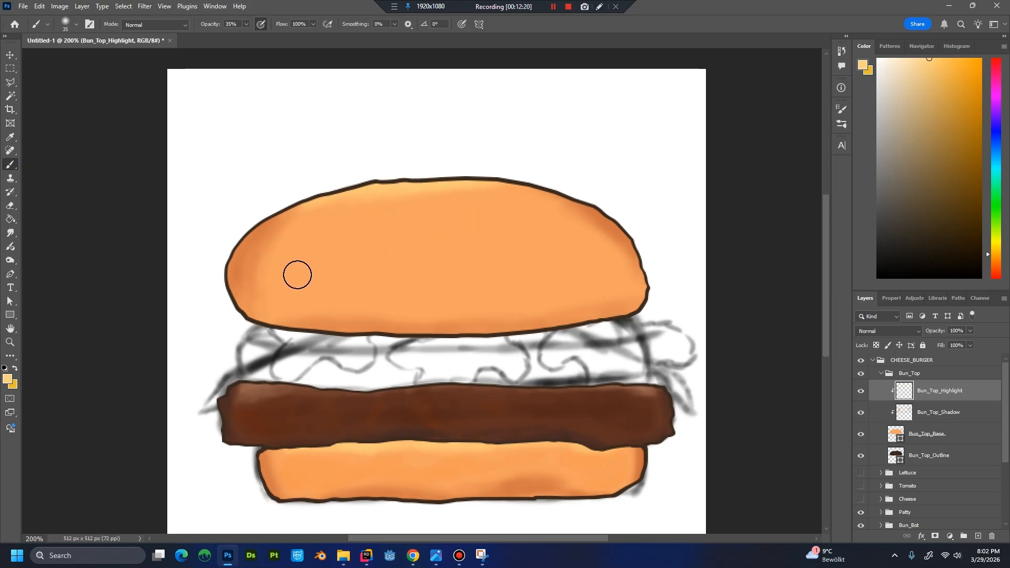
Enlarge the soft brush to 60 and paint a rounded light glow on the left part of the top bun.
key("bracketright")
key("bracketright")
key("bracketright")
key("bracketright")
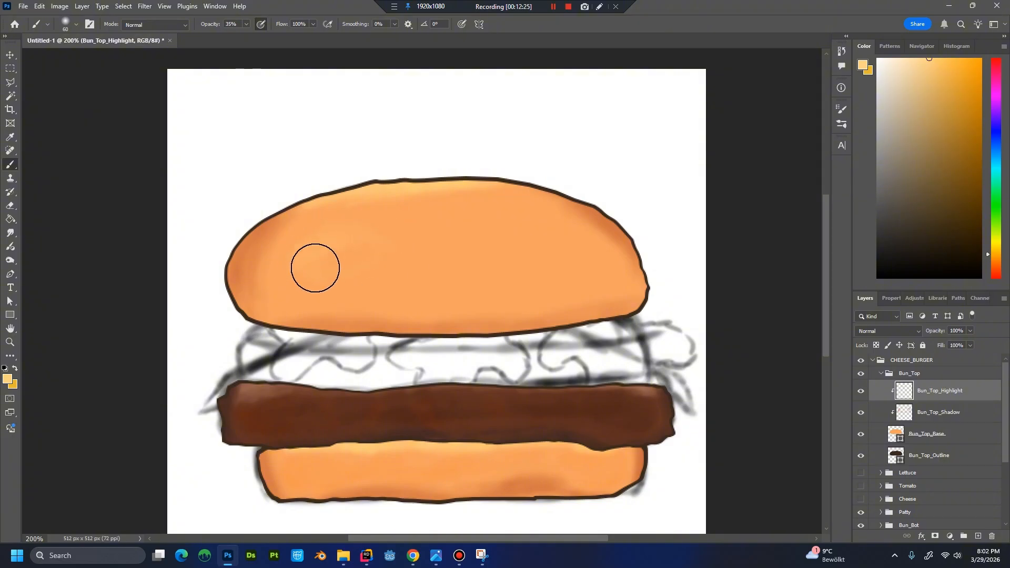
mouse_move(380, 270)
left_mouse_down()
mouse_move(390, 251)
mouse_move(381, 268)
mouse_move(331, 293)
left_mouse_up()
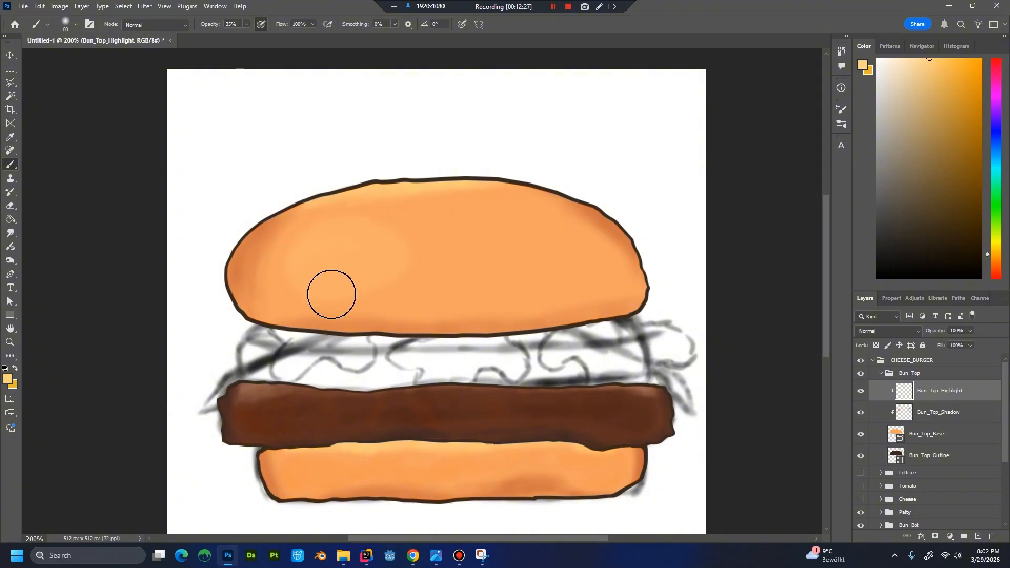
mouse_move(331, 254)
left_mouse_down()
mouse_move(333, 275)
mouse_move(344, 248)
left_mouse_up()
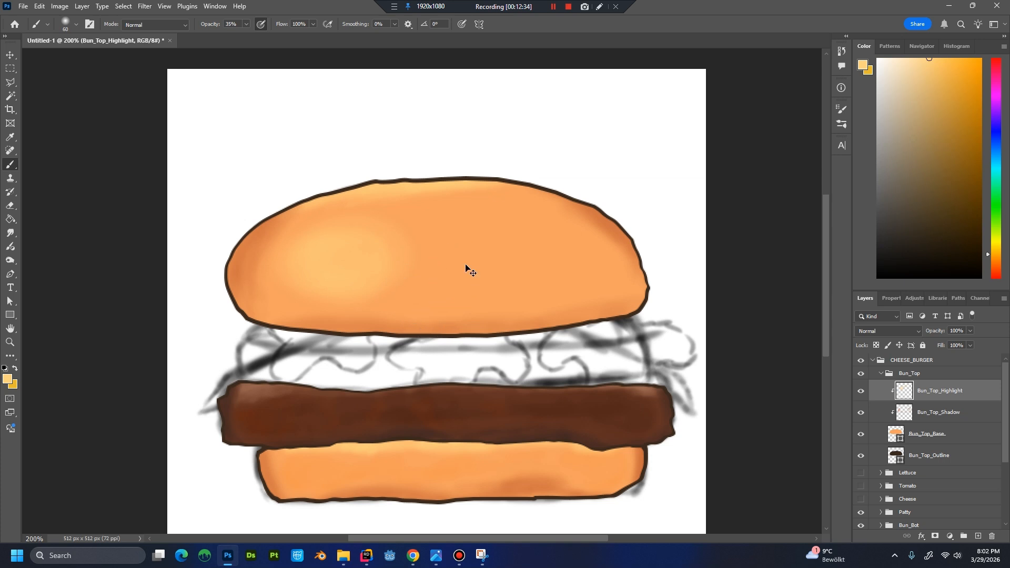
key("ctrl+minus")
key("ctrl+minus")
key("ctrl+minus")
key("ctrl+plus")
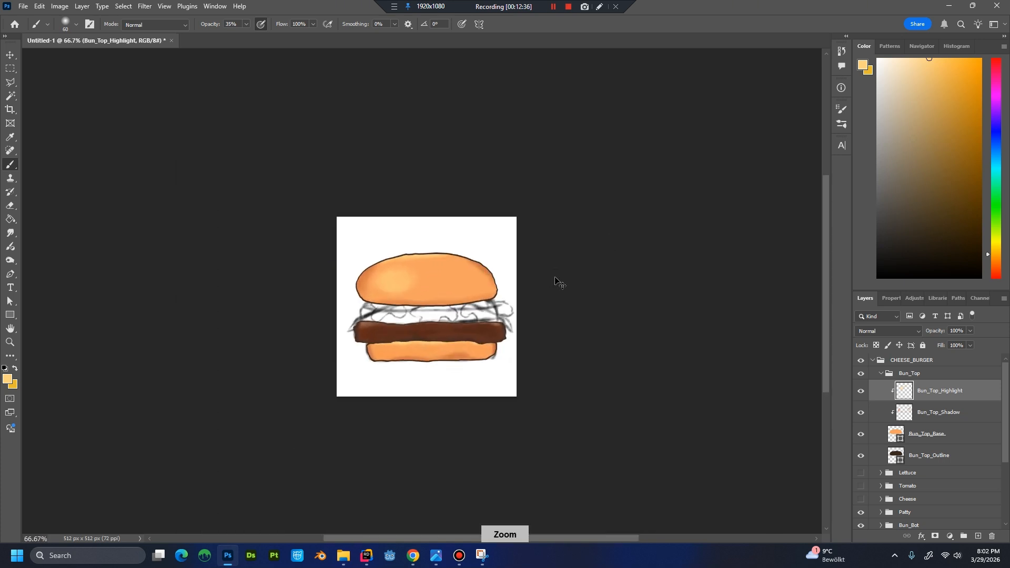
key("ctrl+plus")
key("ctrl+plus")
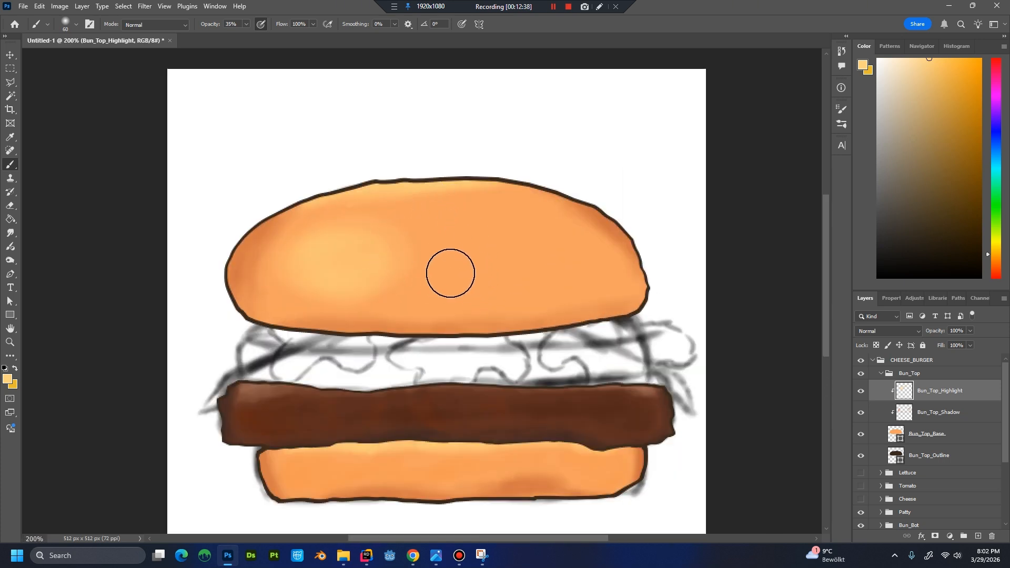
Sample the bun's base orange and soften the edges of the round highlight with it.
key("alt")
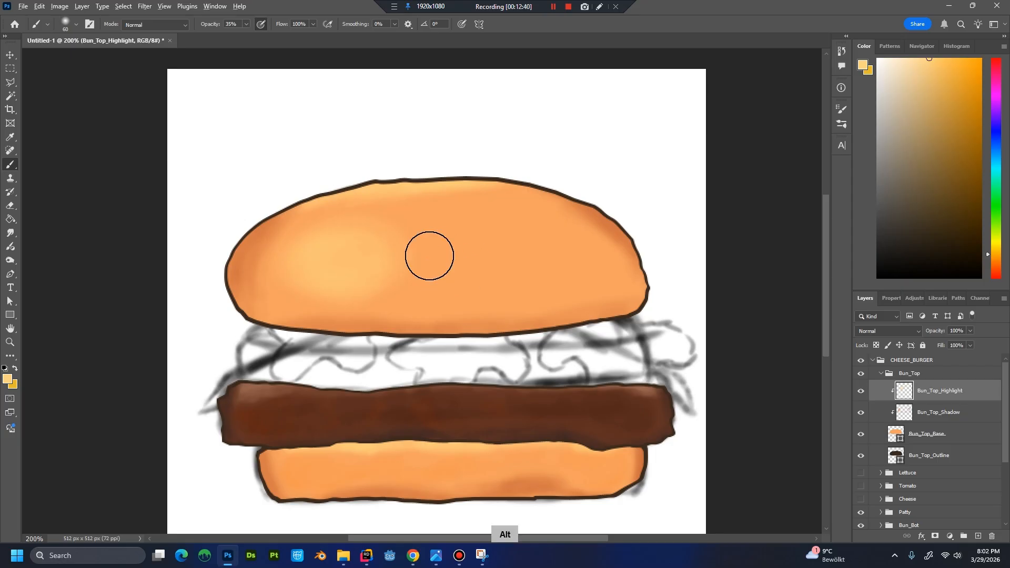
left_click(429, 256, "alt")
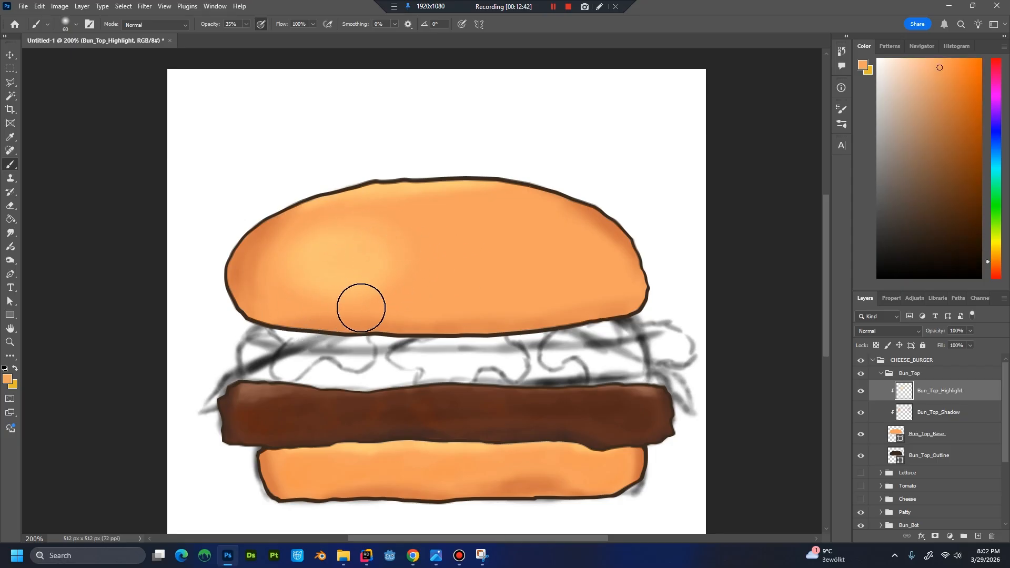
key("ctrl+minus")
key("ctrl+minus")
key("ctrl+minus")
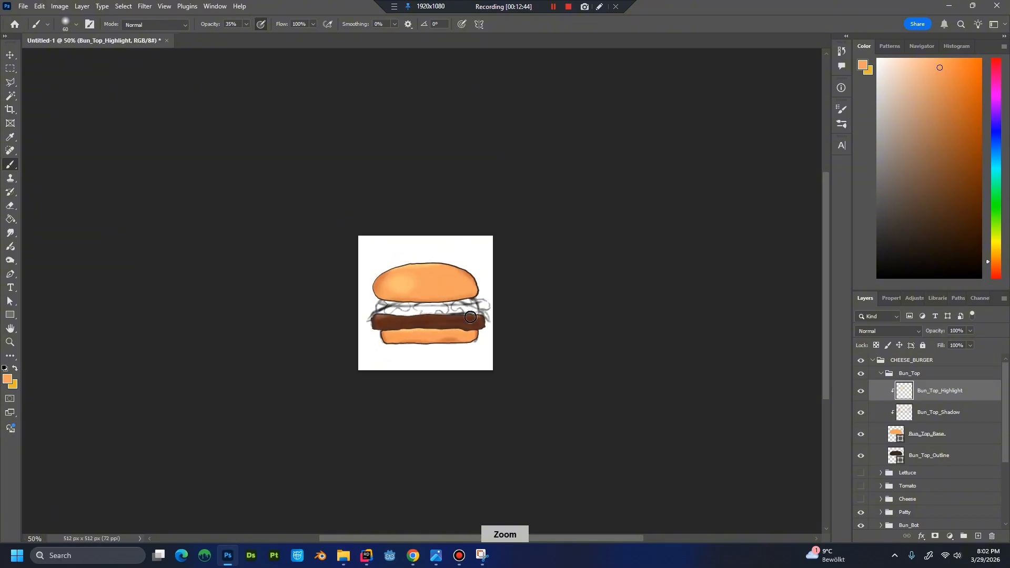
key("ctrl+plus")
key("ctrl+plus")
key("ctrl+plus")
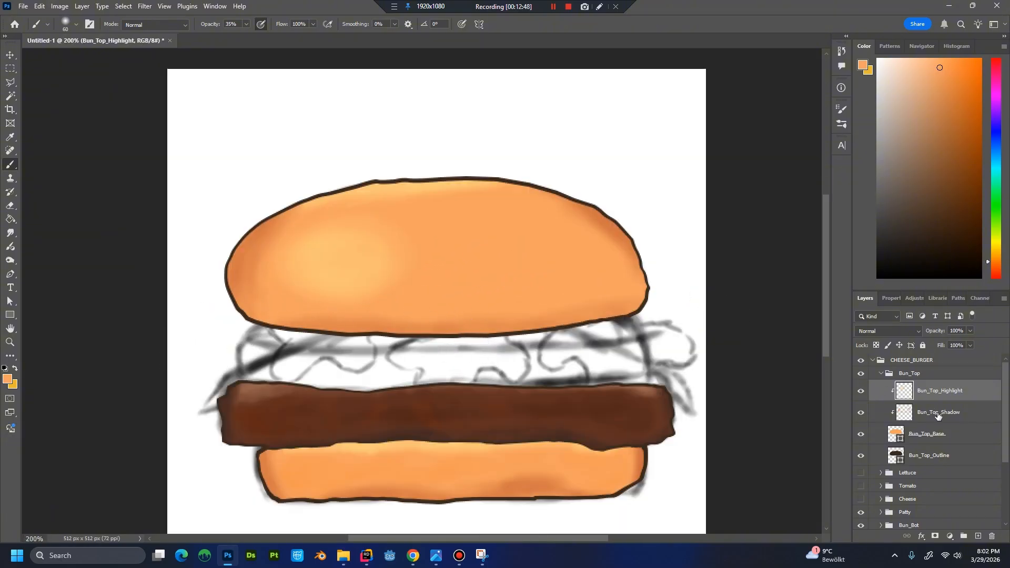
Create a layer named Bun_Top_ColorVar above Bun_Top_Highlight.
key("ctrl+shift+n")
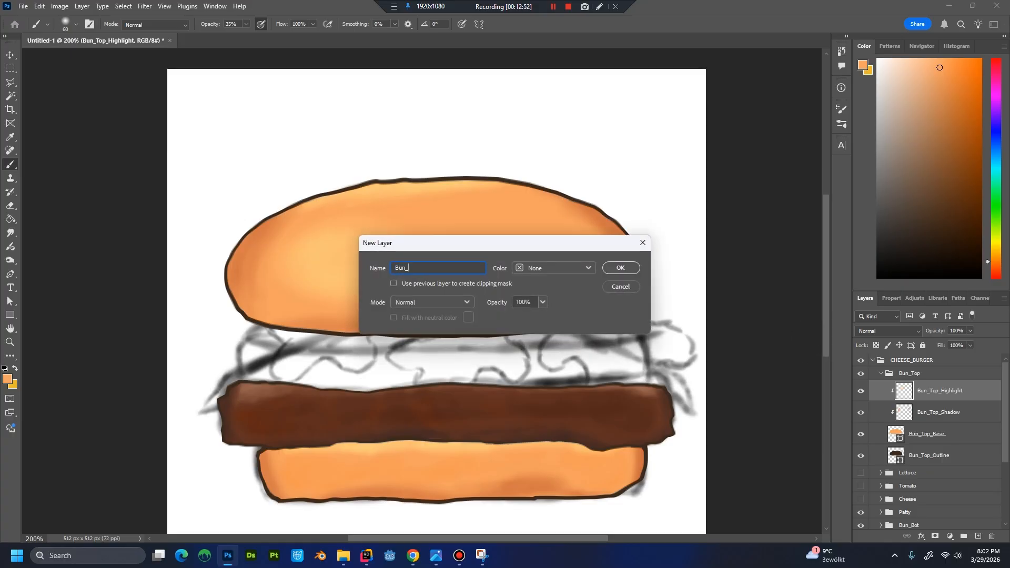
key("BackSpace")
key("Return")
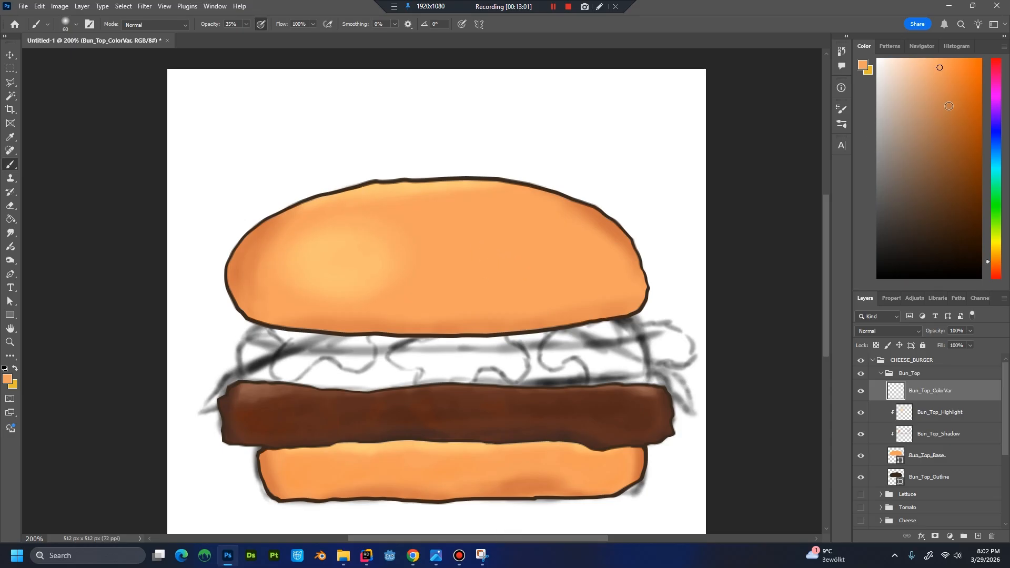
Pick a more saturated orange and paint it softly across the centre and right side of the top bun.
left_click(954, 70)
mouse_move(448, 240)
left_mouse_down()
mouse_move(458, 263)
mouse_move(484, 248)
mouse_move(475, 294)
mouse_move(467, 263)
mouse_move(519, 284)
mouse_move(477, 227)
mouse_move(326, 225)
mouse_move(397, 225)
mouse_move(461, 259)
mouse_move(399, 301)
mouse_move(363, 300)
mouse_move(536, 304)
mouse_move(609, 289)
mouse_move(587, 258)
mouse_move(528, 241)
mouse_move(540, 219)
mouse_move(576, 255)
mouse_move(571, 288)
left_mouse_up()
key("ctrl+minus")
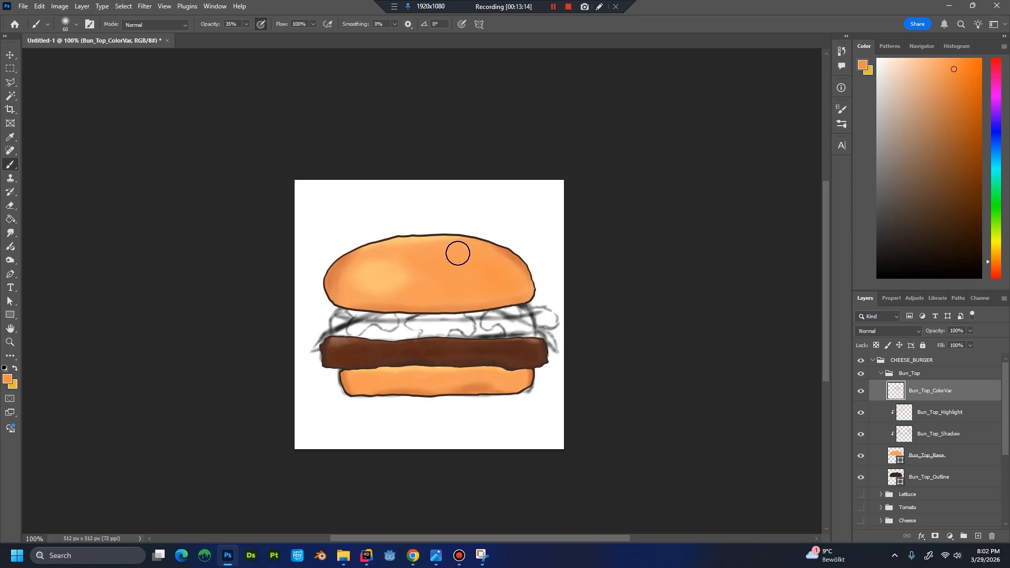
Choose a deeper orange, reduce the brush to 35 and add colour variation around the top bun's highlight and centre.
left_click(957, 79)
key("bracketleft")
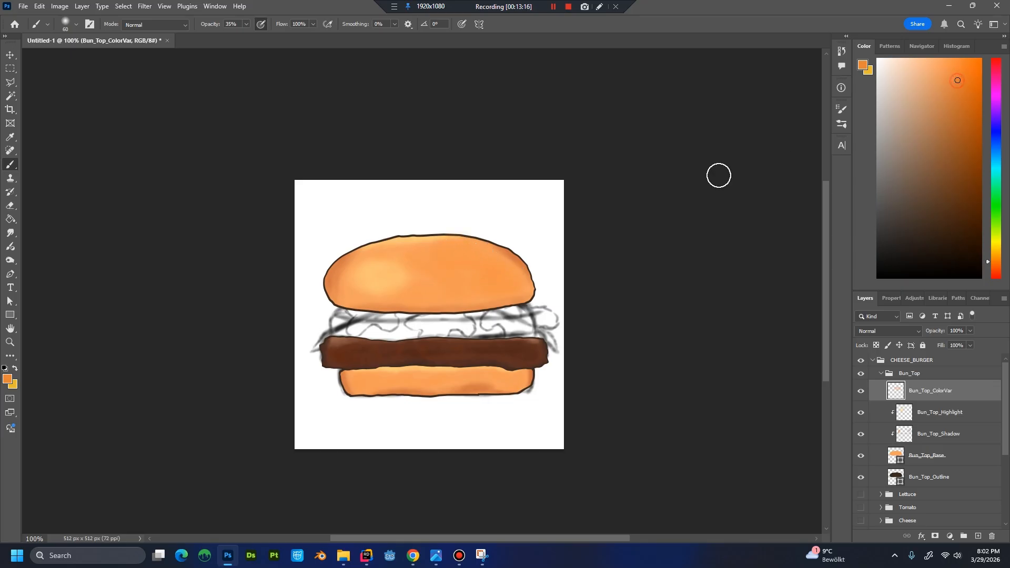
key("bracketleft")
key("bracketleft")
key("bracketleft")
left_click_drag(409, 256, 470, 284)
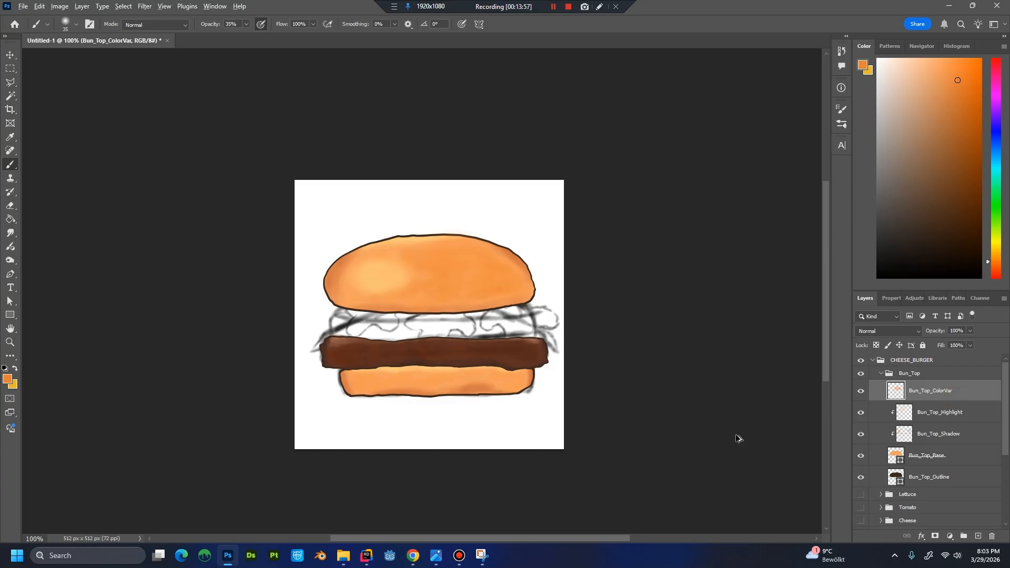
Clip Bun_Top_ColorVar to Bun_Top_Base and blend its tones with orange shades sampled from the bun.
key("ctrl+alt+g")
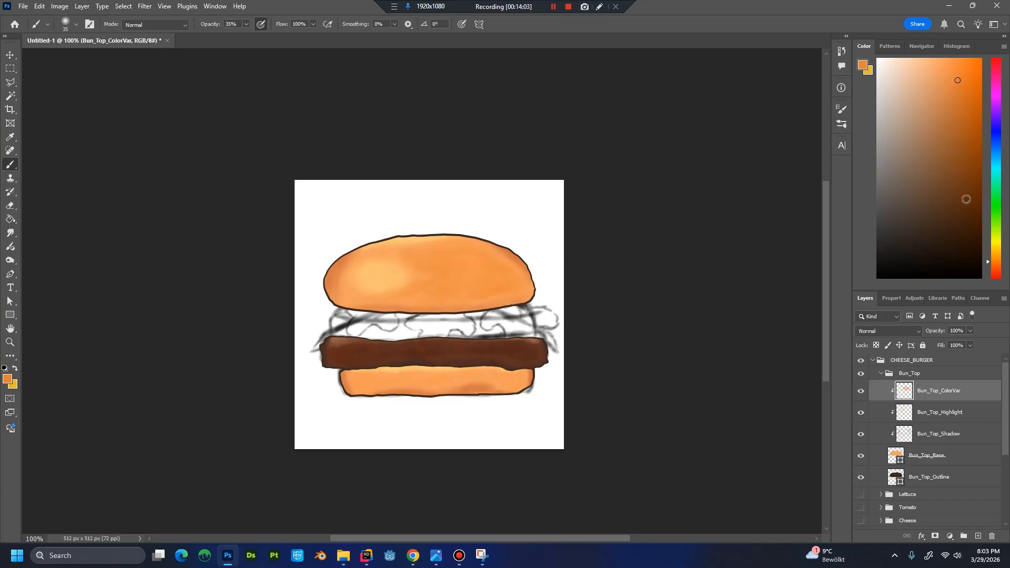
left_click(965, 200)
left_click(905, 206)
left_click(942, 81)
left_click(964, 76)
left_click(957, 74)
key("alt")
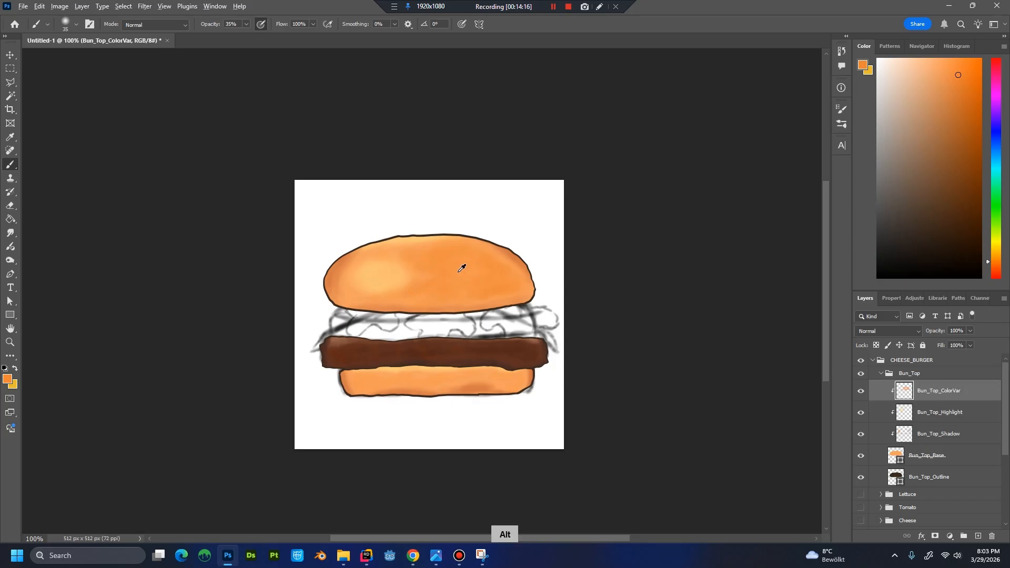
left_click(477, 273, "alt")
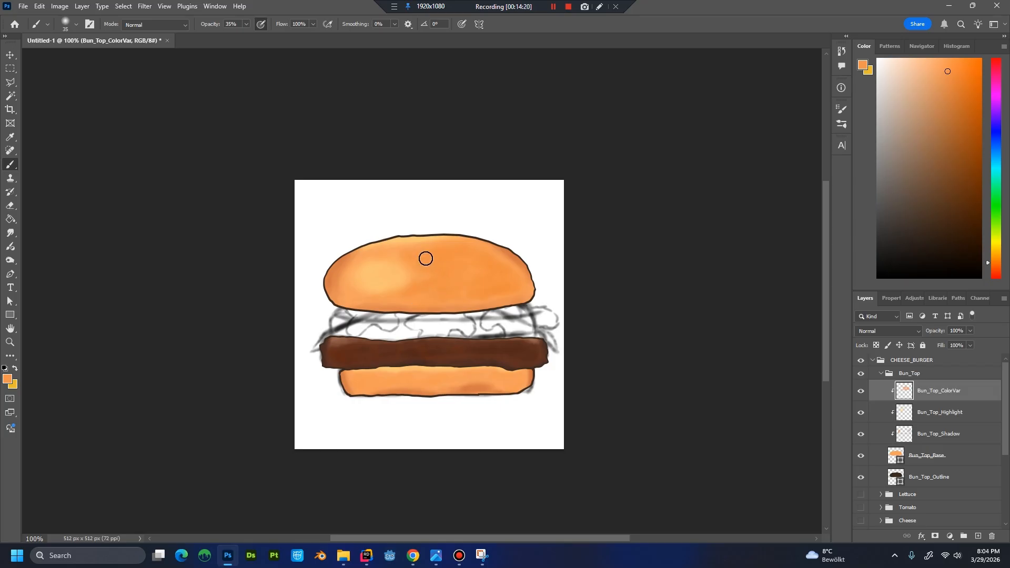
left_click(470, 261, "alt")
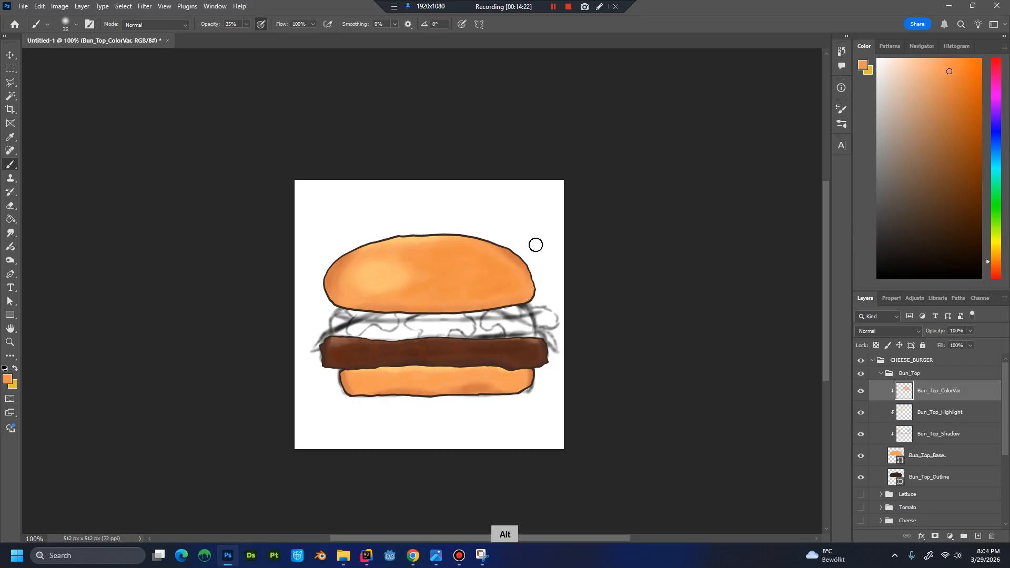
left_click(495, 258, "alt")
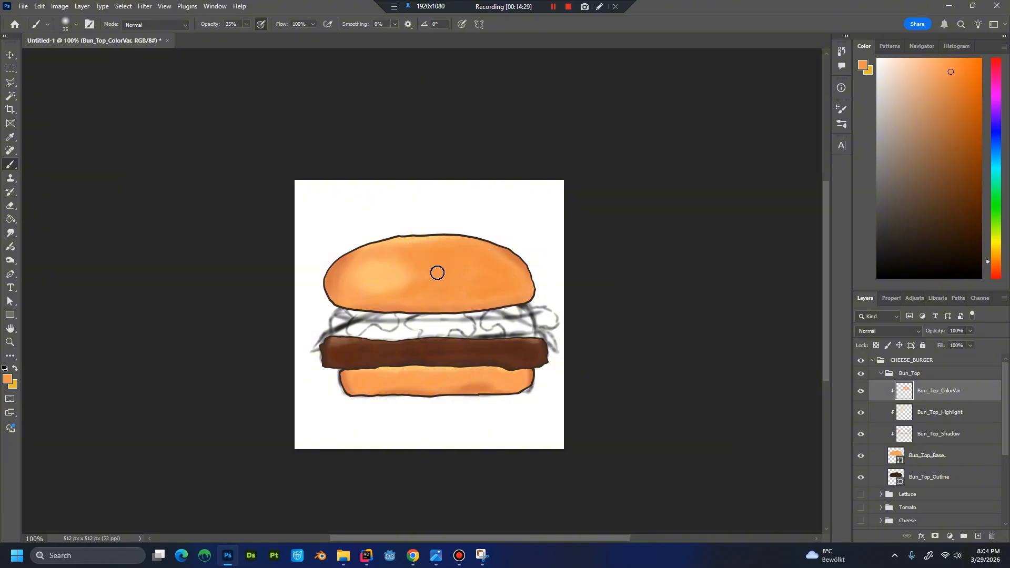
Make the Lettuce, Tomato and Cheese groups visible again and inspect the complete burger.
key("ctrl+minus")
key("ctrl+minus")
key("ctrl+minus")
key("ctrl+plus")
key("ctrl+plus")
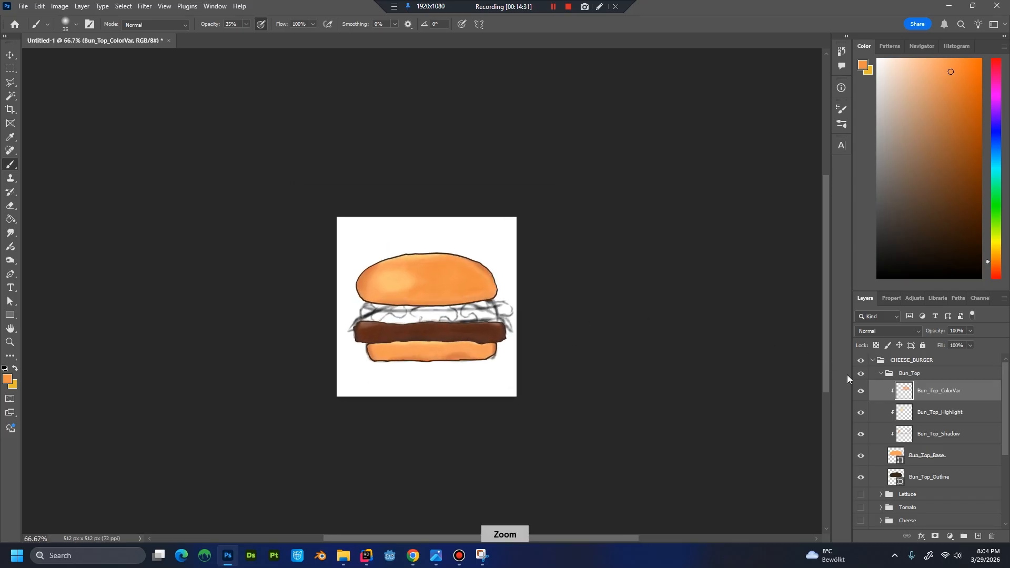
left_click(861, 495)
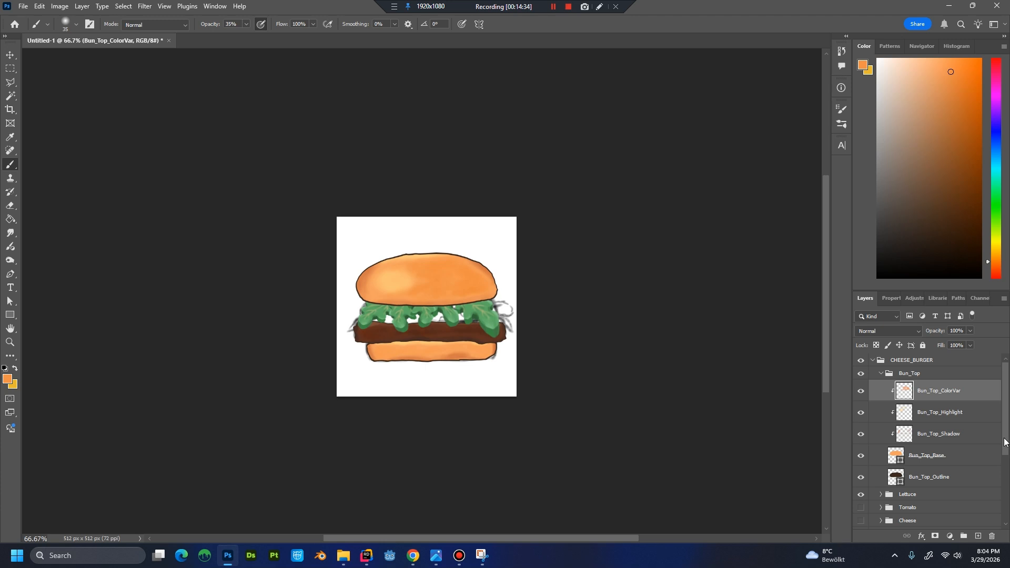
scroll(925, 443, "down", 5)
left_click(861, 385)
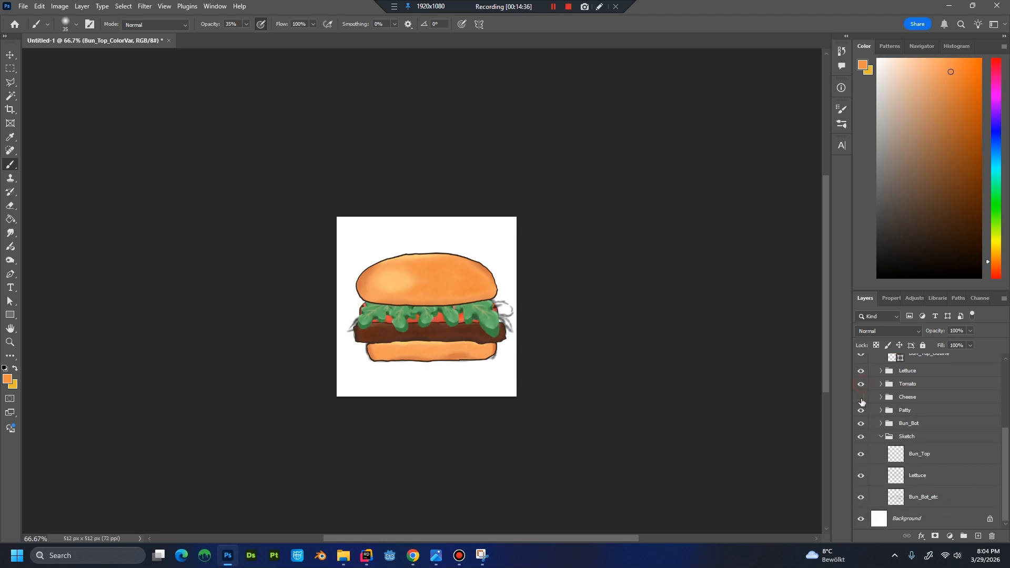
left_click(861, 398)
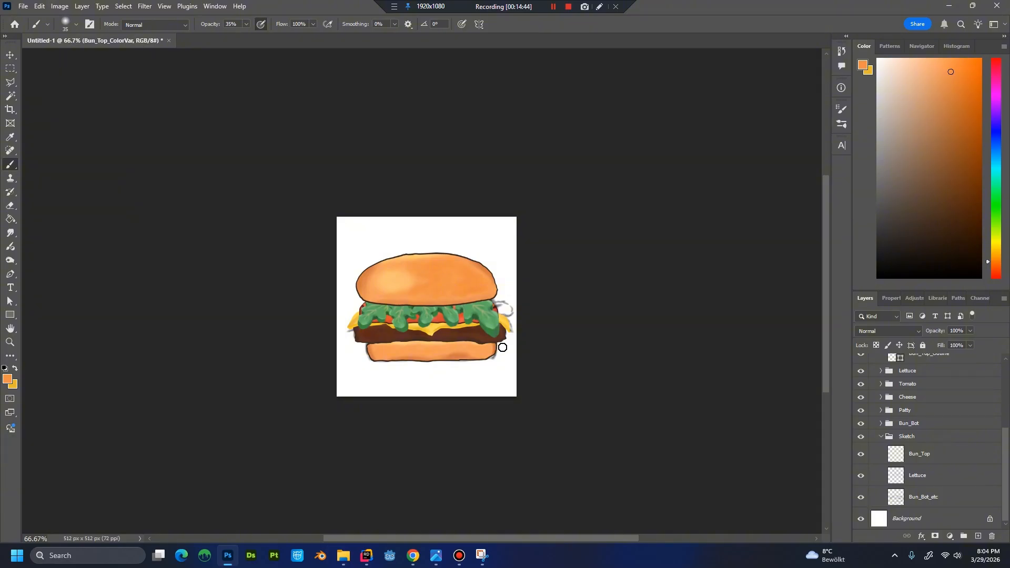
key("ctrl+plus")
key("ctrl+plus")
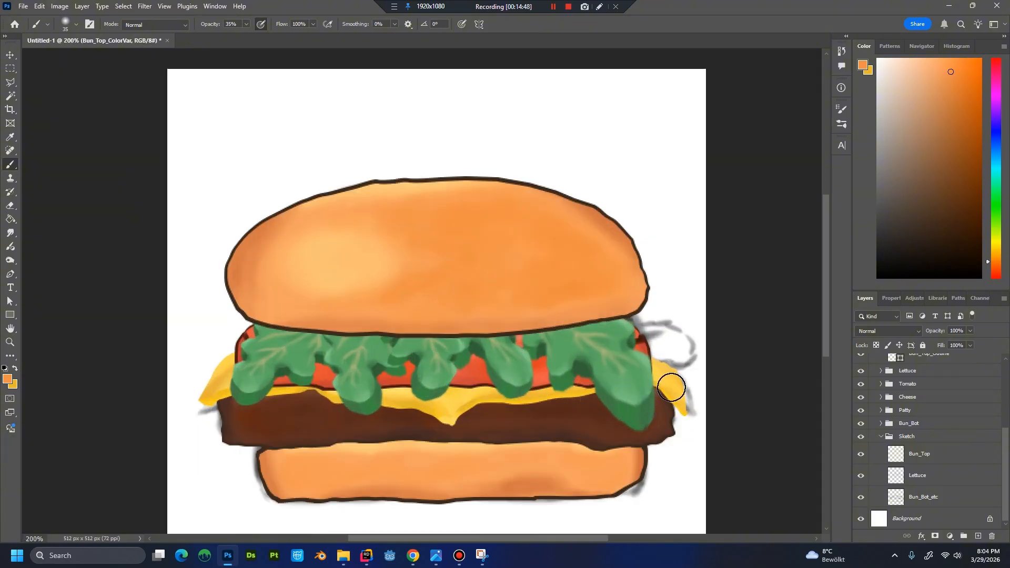
key("ctrl+minus")
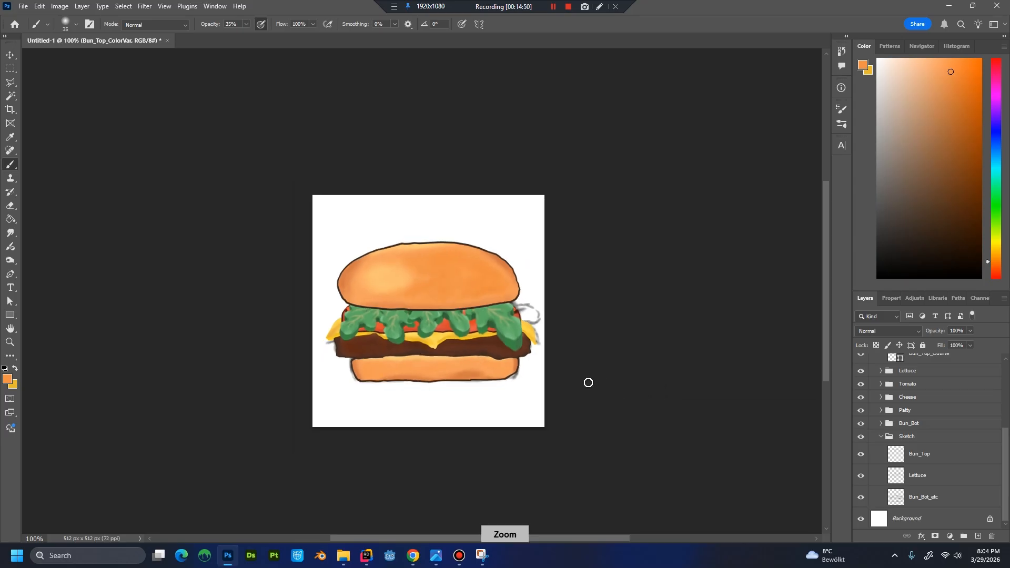
key("ctrl+minus")
key("ctrl+minus")
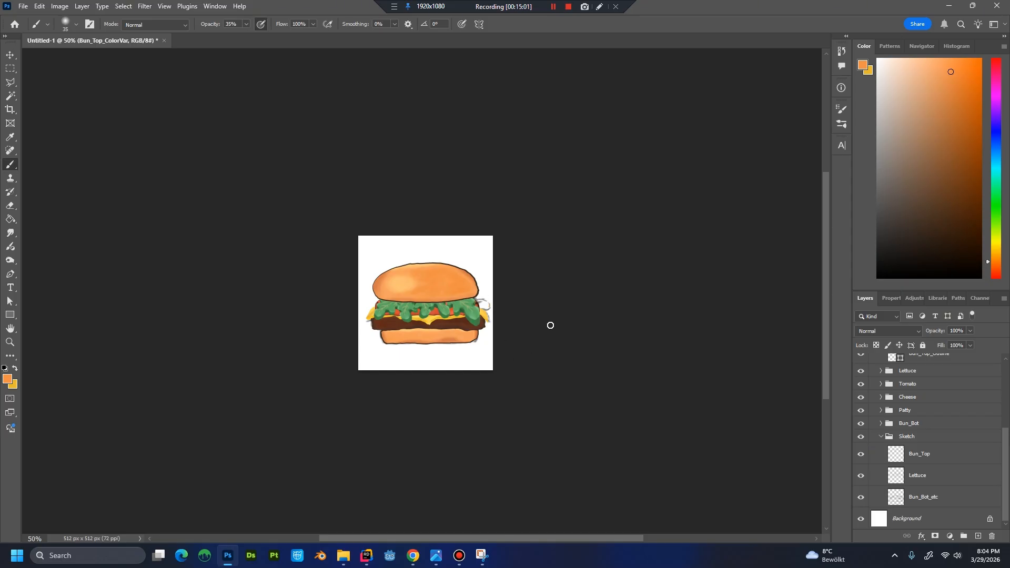
key("ctrl+minus")
key("ctrl+plus")
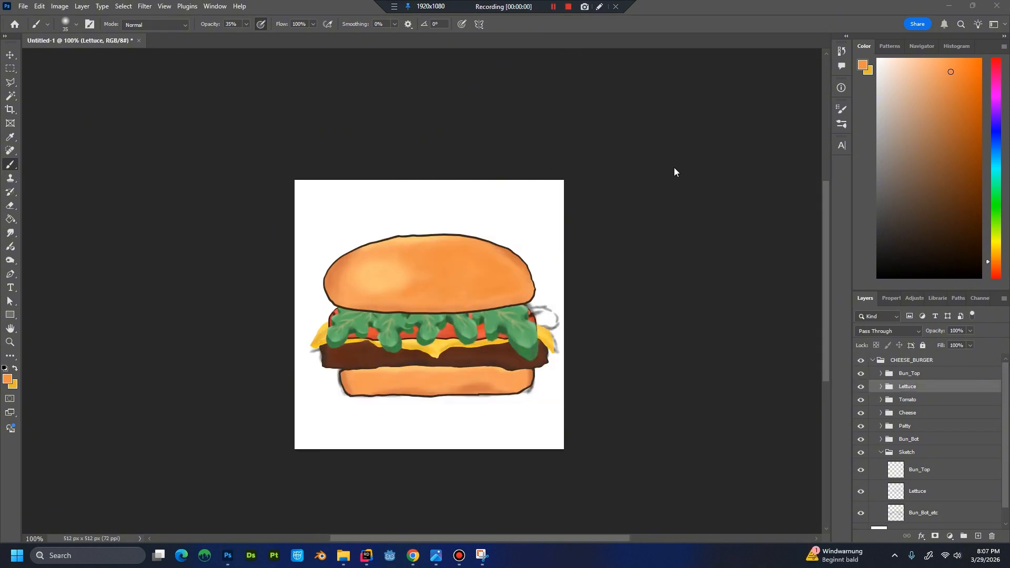
Create a group named Sesam and place it inside CHEESE_BURGER above the Bun_Top group.
left_click(922, 374)
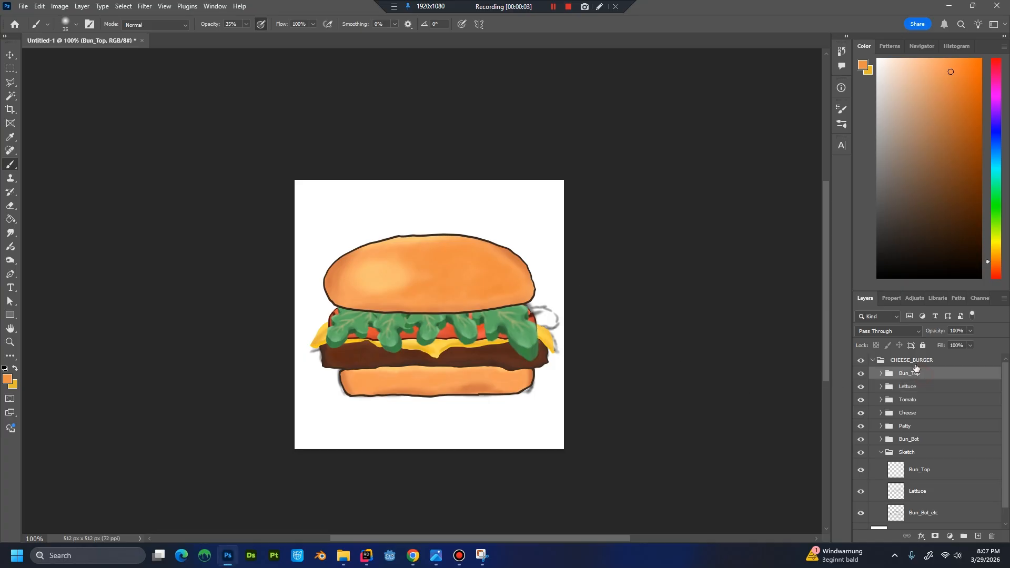
left_click(915, 360)
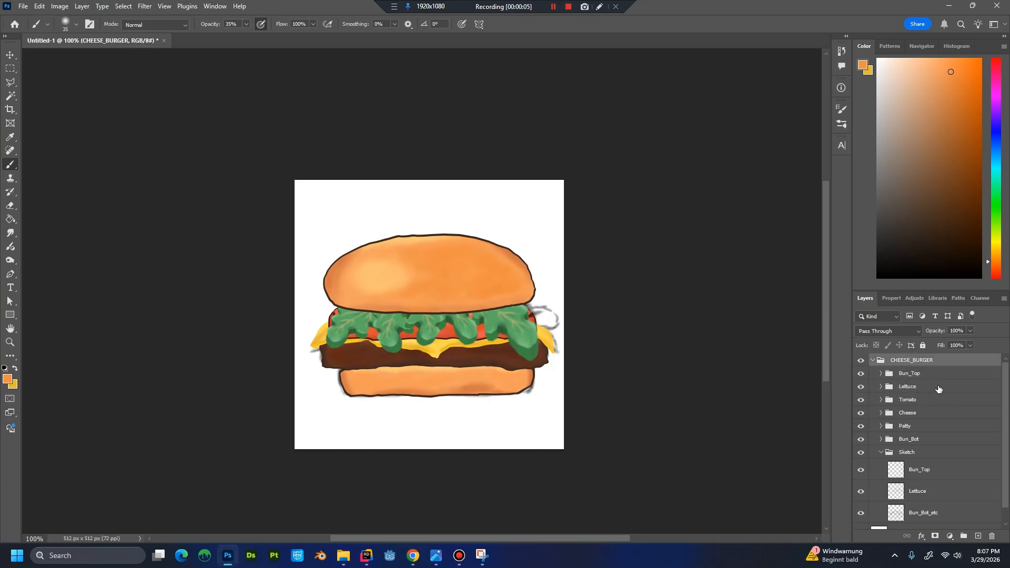
left_click(966, 535)
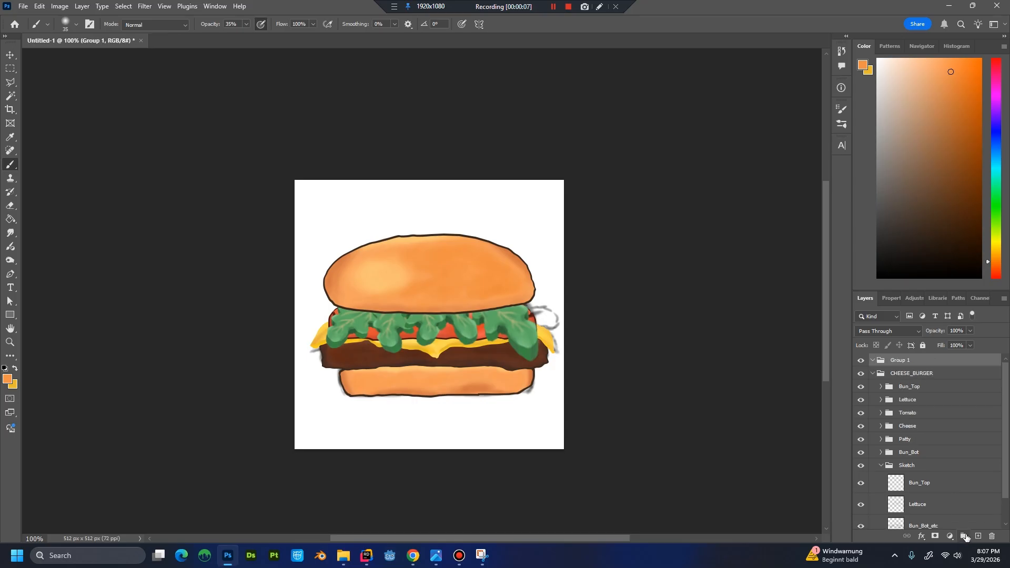
double_click(907, 362)
type("Sesam")
key("Return")
left_click_drag(908, 364, 911, 379)
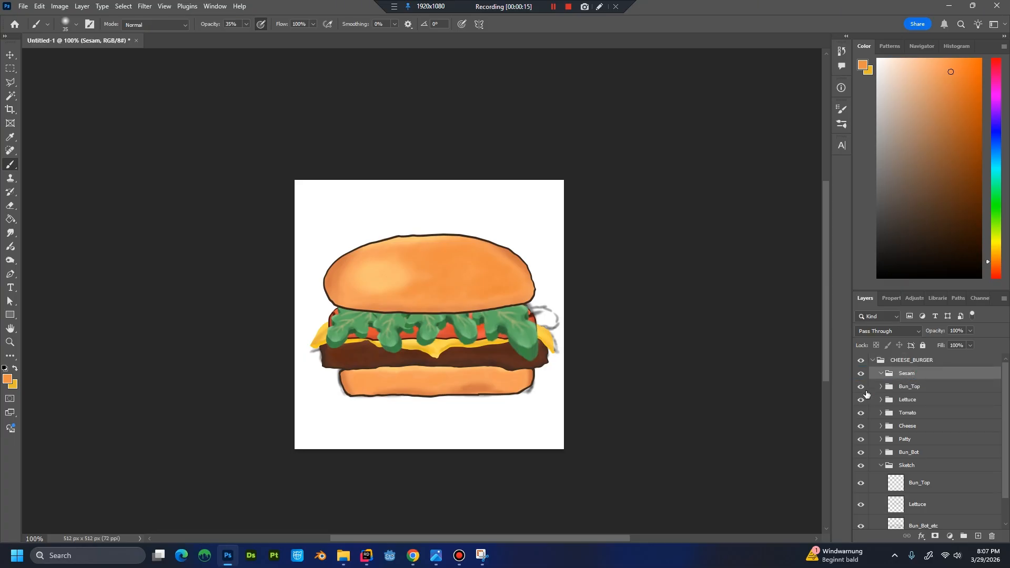
Create a new layer named Sesam inside the Sesam group.
key("ctrl+shift+n")
type("Sesam")
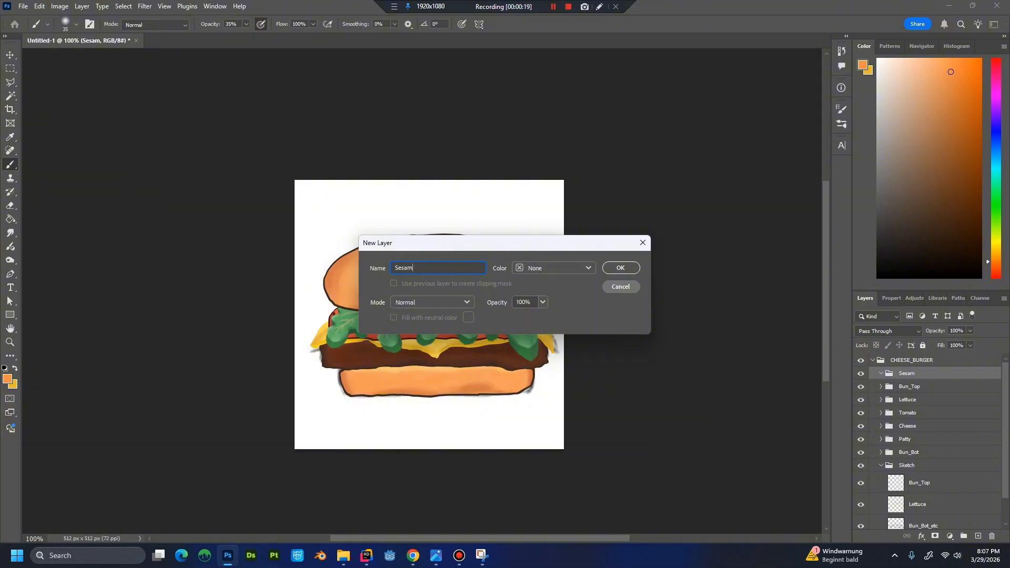
key("Return")
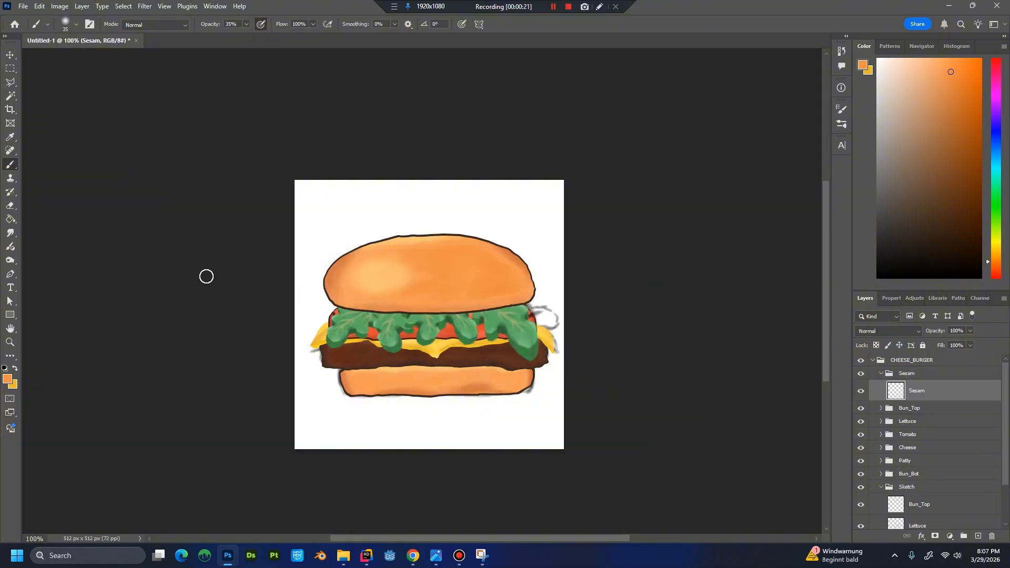
Draw a pointed seed shape about 10 × 17 px on the top bun with the Pen tool and fill it with f5b583.
left_click(10, 274)
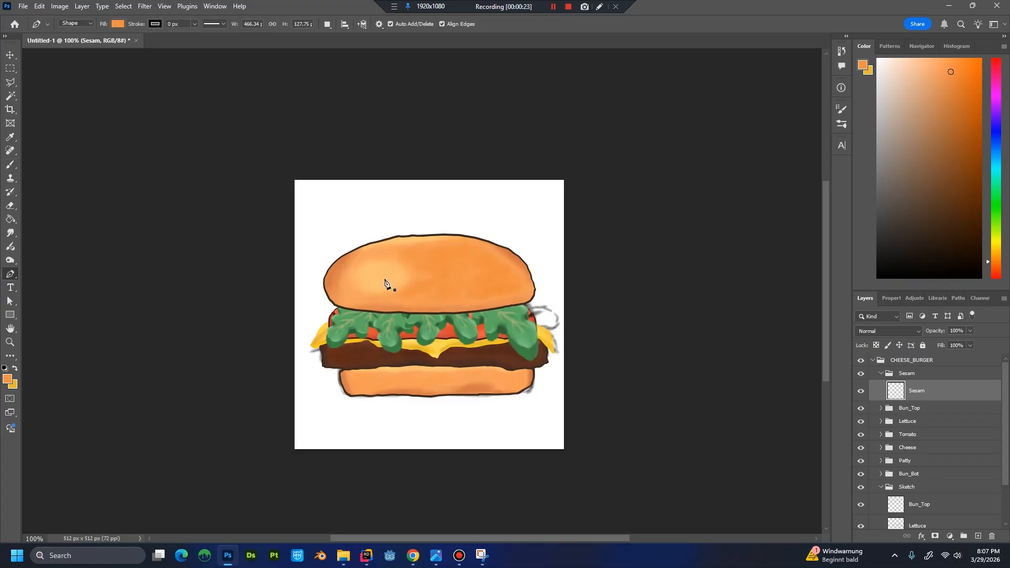
left_click(409, 256)
left_click(408, 259)
left_click(408, 261)
double_click(897, 390)
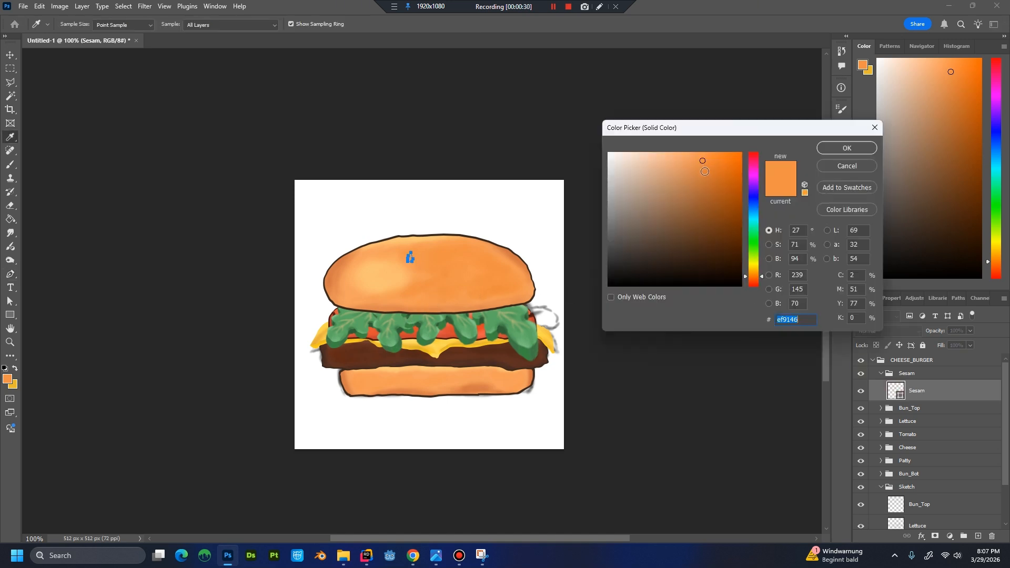
left_click(670, 157)
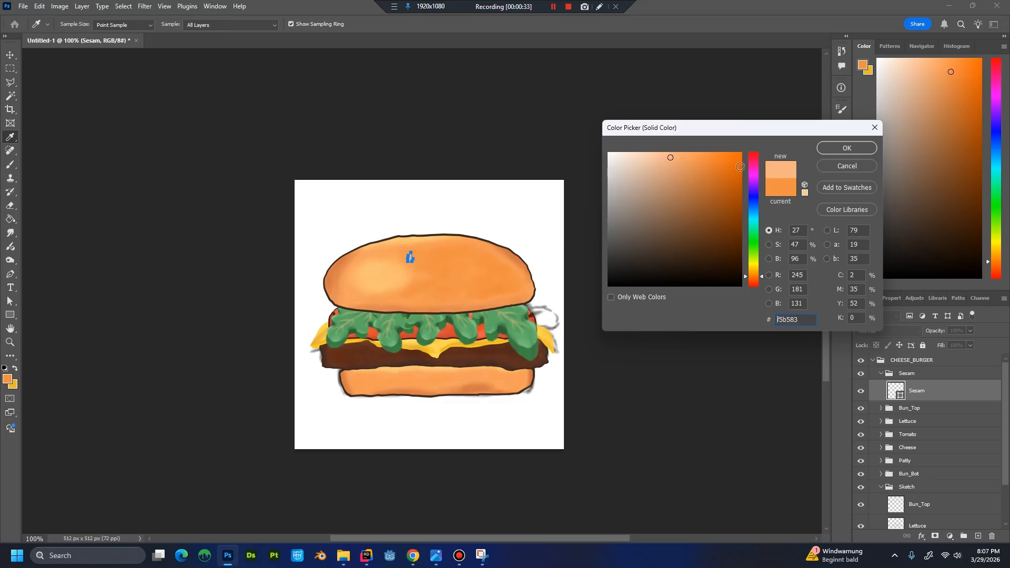
left_click(842, 148)
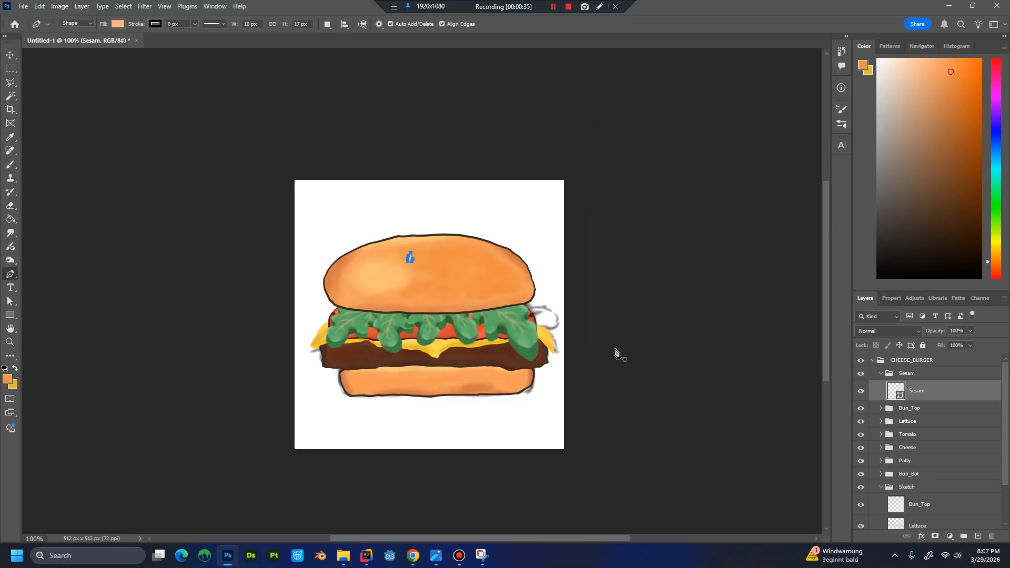
Lighten the seed shape's fill colour to f5c095.
left_click(933, 411)
key("ctrl+plus")
key("ctrl+plus")
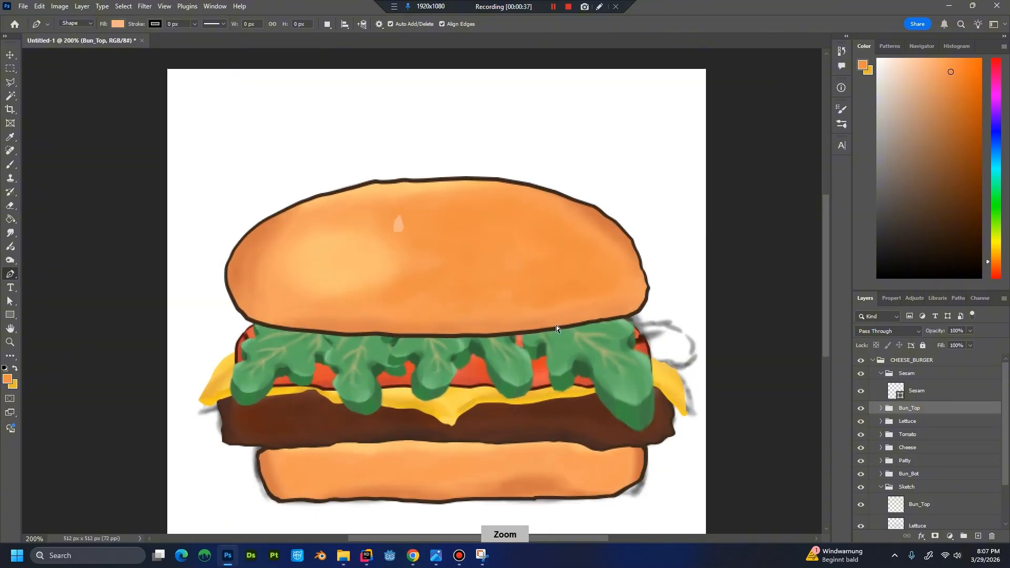
left_click_drag(421, 214, 466, 309)
key("ctrl+plus")
key("ctrl+plus")
key("ctrl+plus")
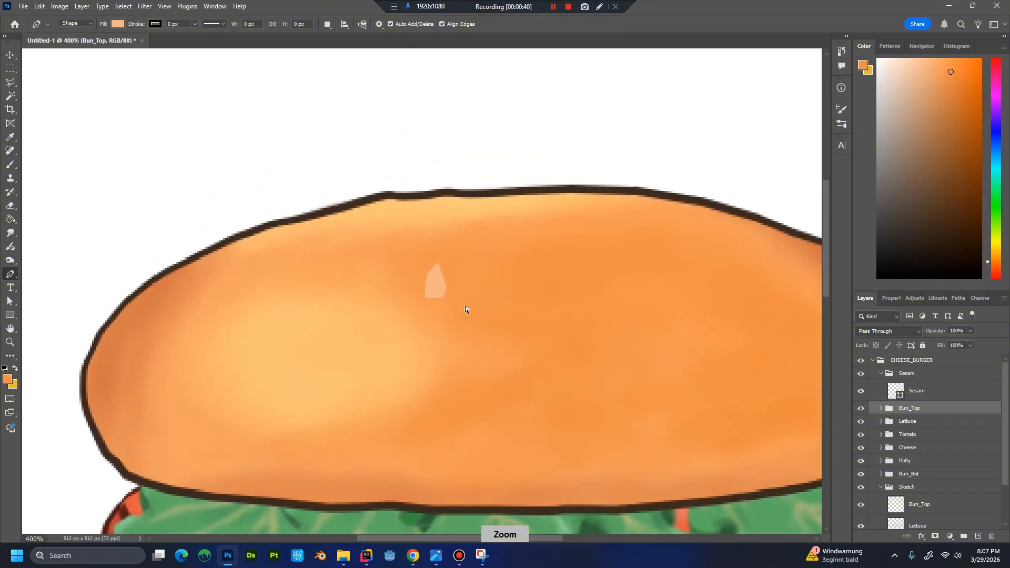
double_click(896, 390)
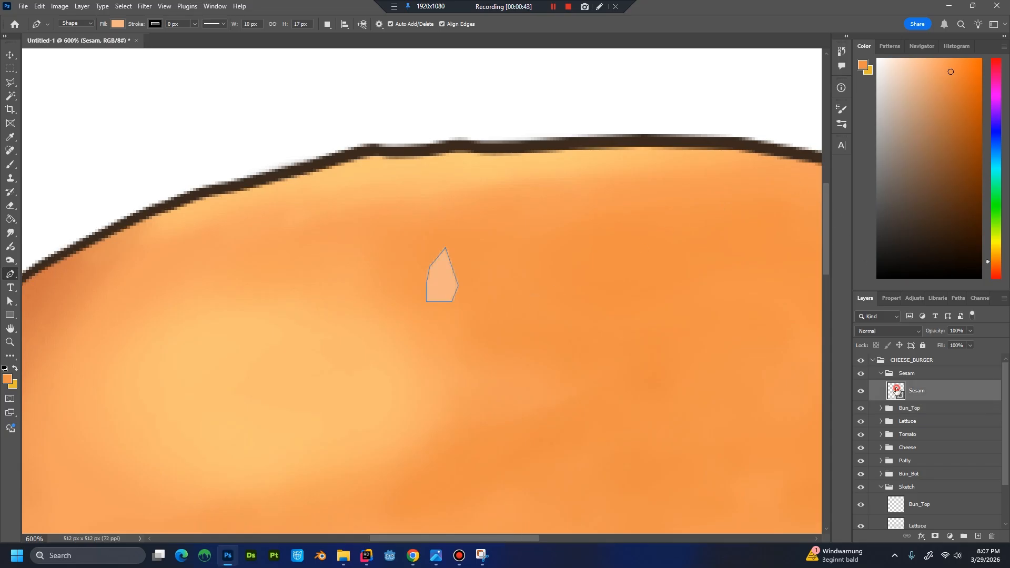
left_click(680, 163)
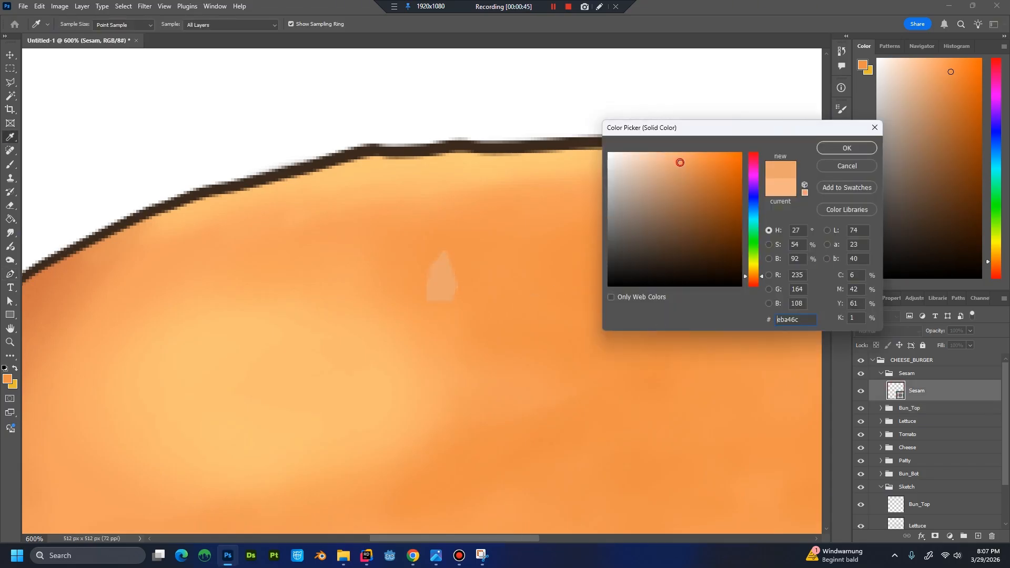
left_click_drag(680, 161, 676, 158)
left_click(671, 159)
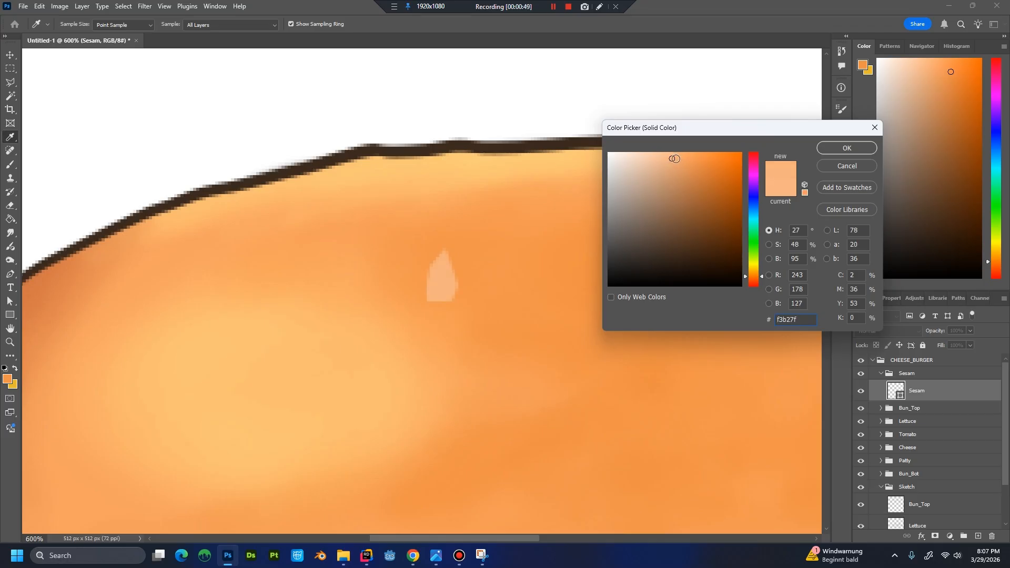
left_click_drag(683, 159, 659, 157)
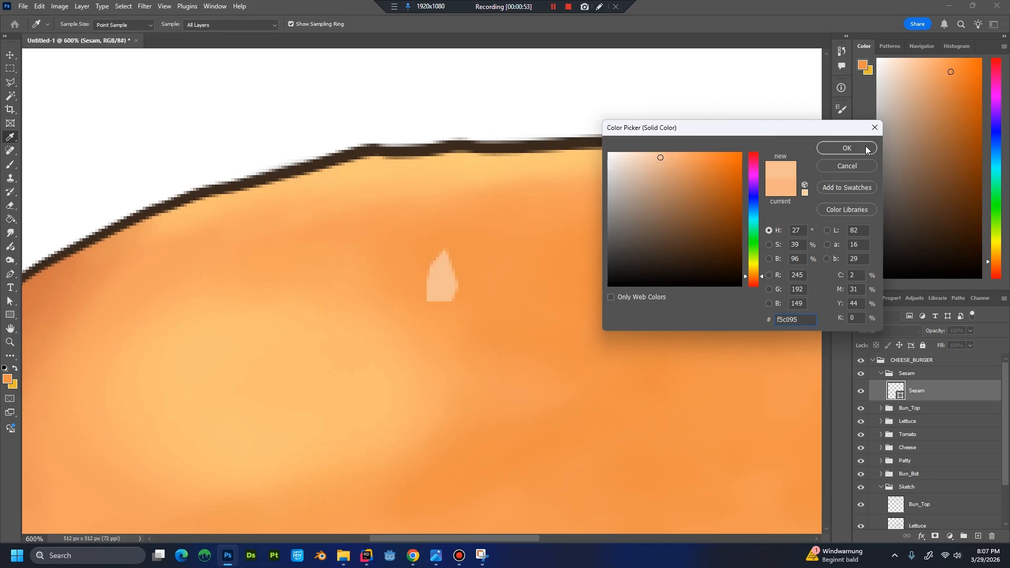
left_click(866, 148)
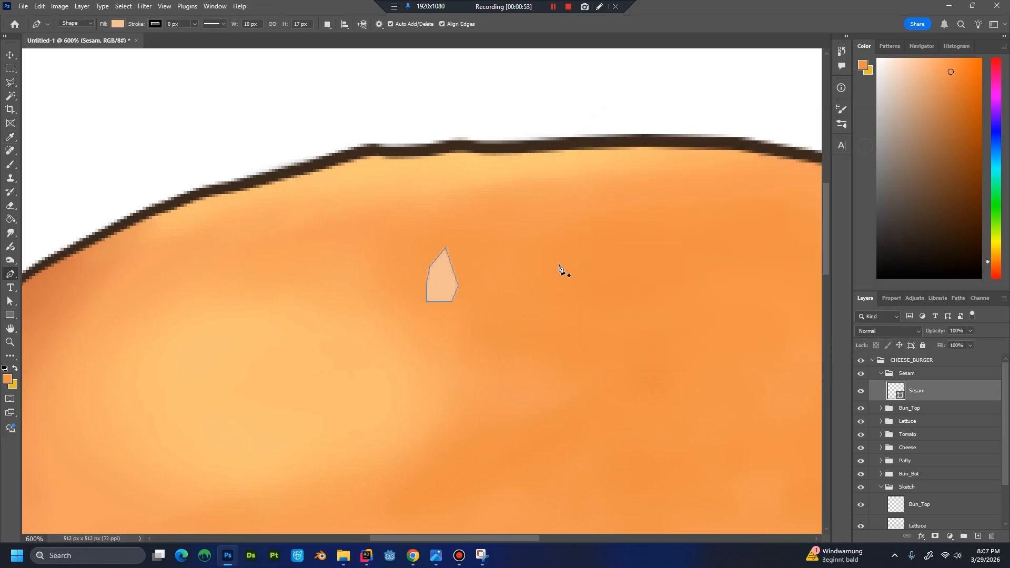
Add a drop shadow to the Sesam layer with 95% opacity and a size of 5 px.
double_click(930, 394)
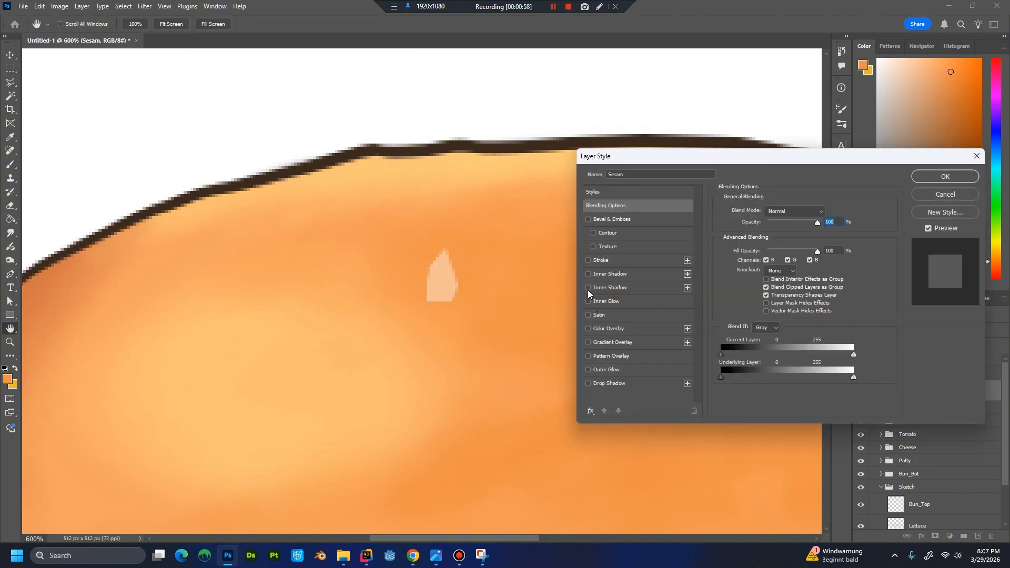
left_click(588, 288)
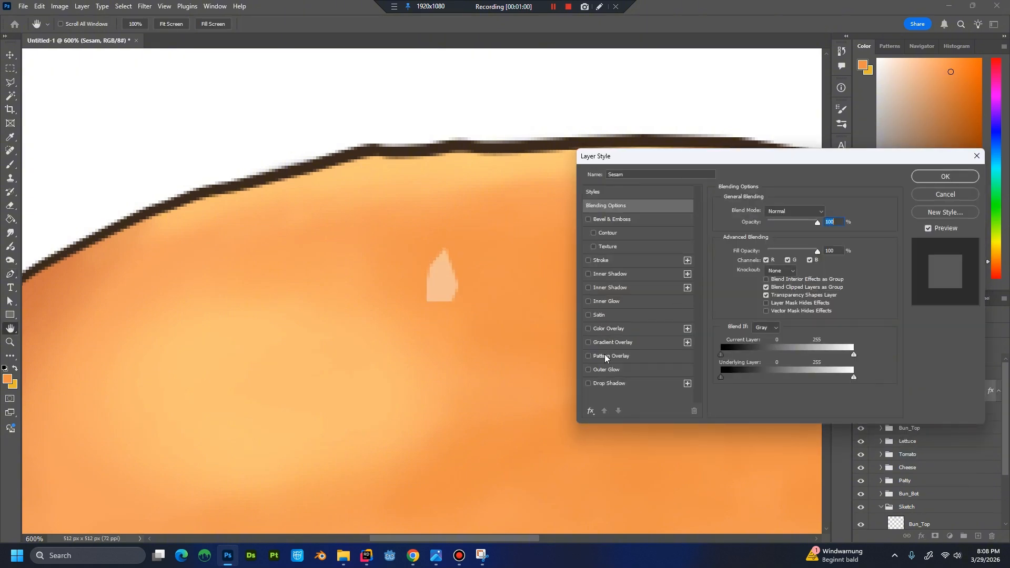
left_click(589, 384)
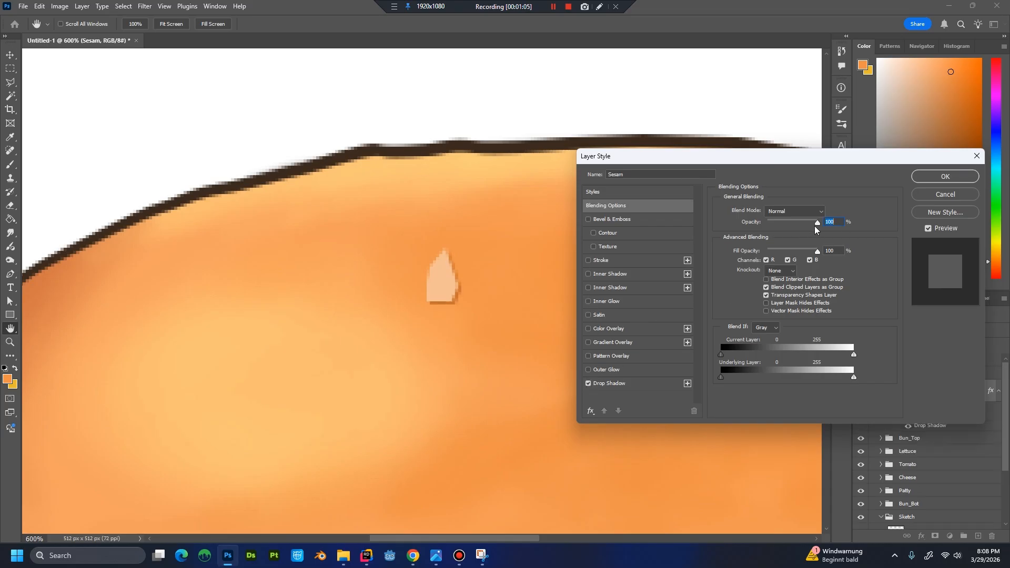
left_click(632, 387)
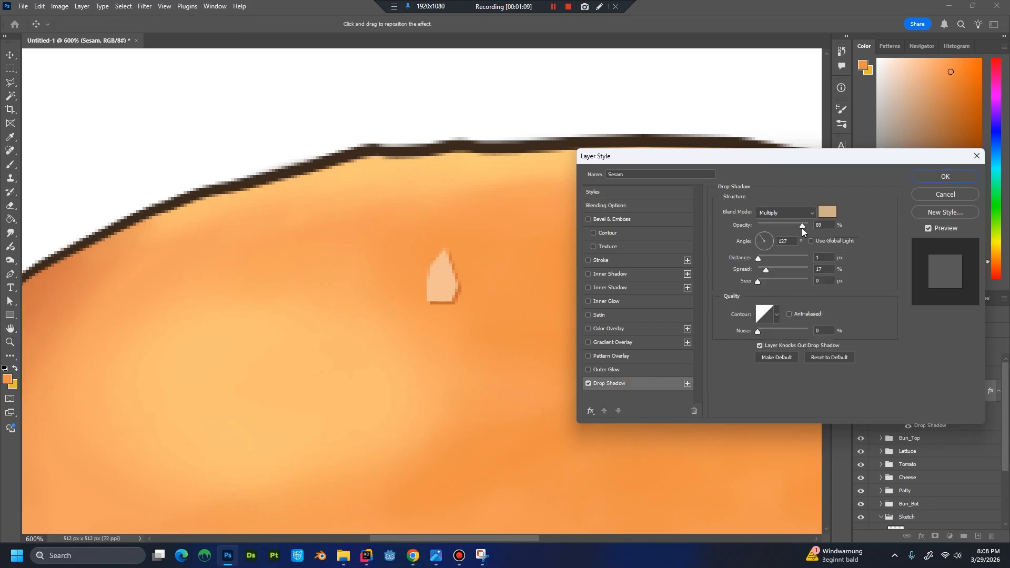
left_click_drag(803, 228, 805, 229)
left_click_drag(757, 282, 765, 282)
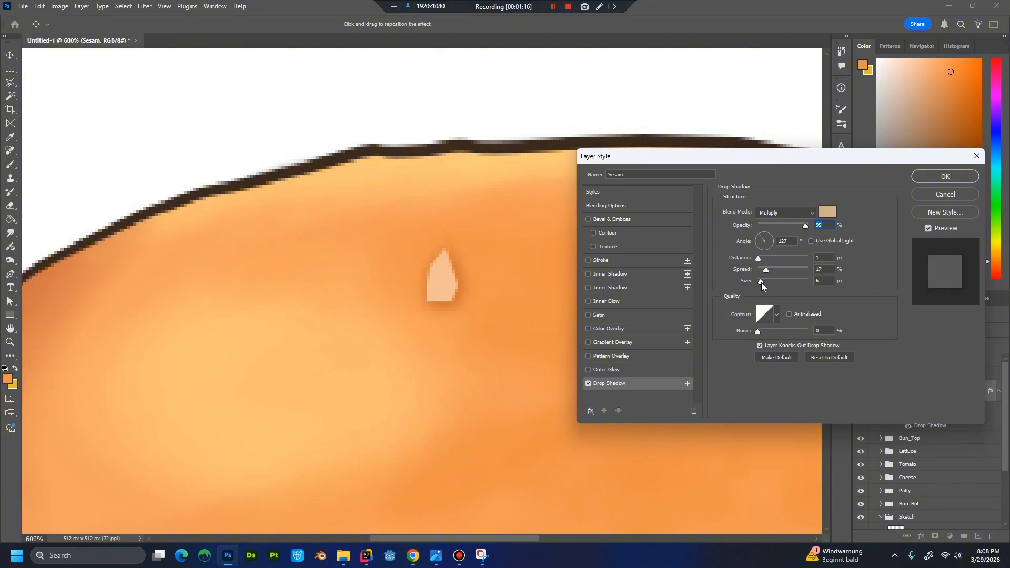
mouse_move(762, 283)
left_mouse_down()
mouse_move(771, 282)
mouse_move(762, 282)
left_mouse_up()
left_click(760, 282)
Set the seed's drop shadow to 26% spread and a distance of about 3 px, and apply the layer style.
mouse_move(770, 273)
left_mouse_down()
mouse_move(778, 271)
mouse_move(769, 272)
left_mouse_up()
left_click(771, 272)
left_click_drag(757, 259, 759, 260)
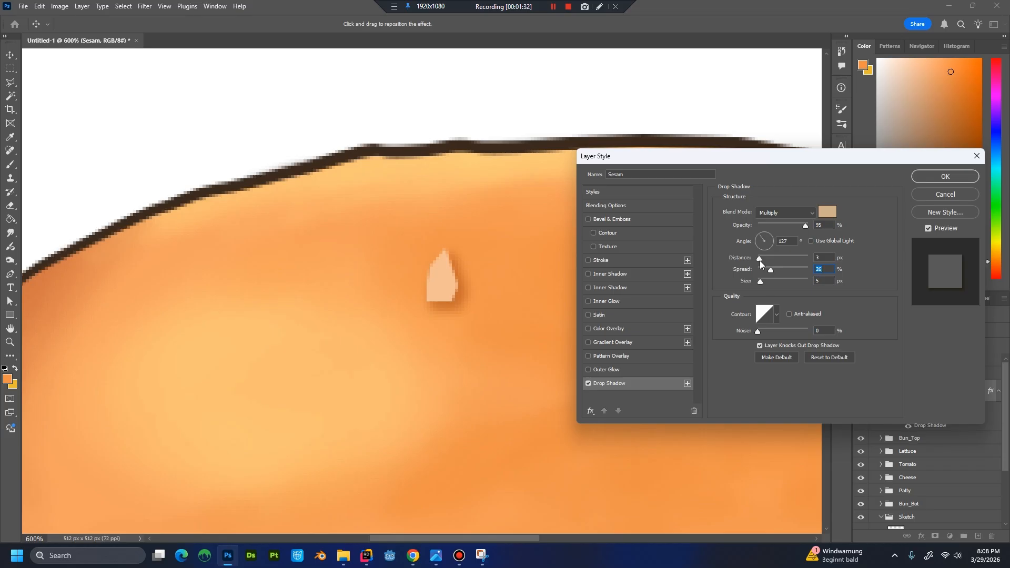
left_click_drag(759, 261, 759, 261)
left_click(760, 260)
left_click(940, 179)
Examine how the shaded sesame seed looks on the complete burger at reduced size.
key("ctrl+minus")
key("ctrl+minus")
key("ctrl+minus")
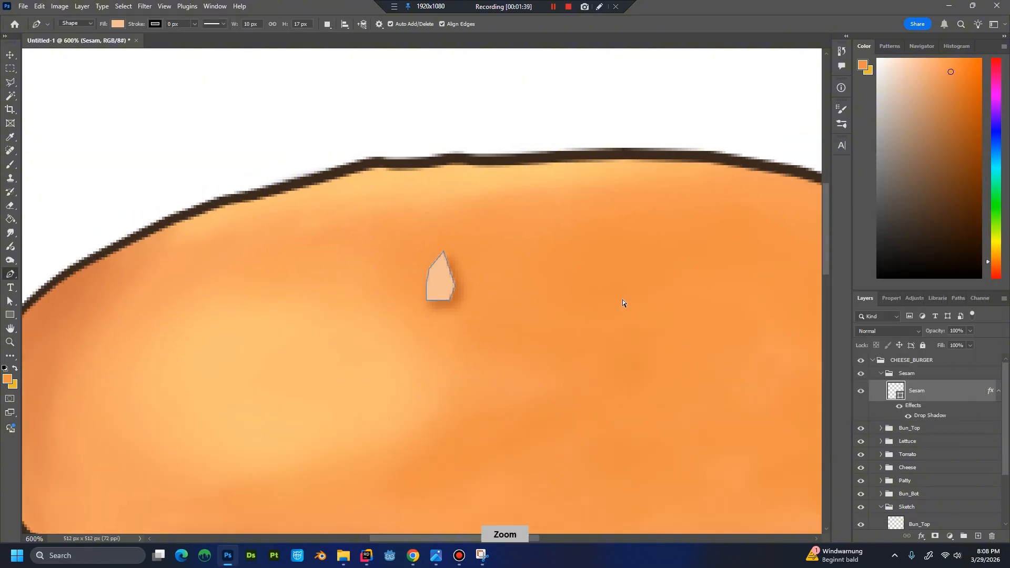
key("ctrl+minus")
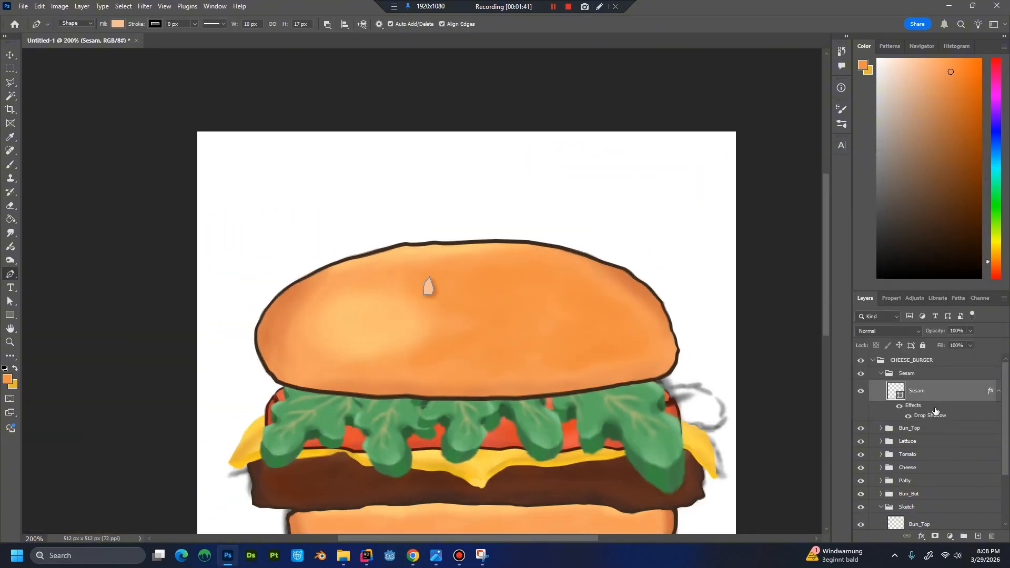
key("ctrl+minus")
key("ctrl+minus")
key("ctrl+minus")
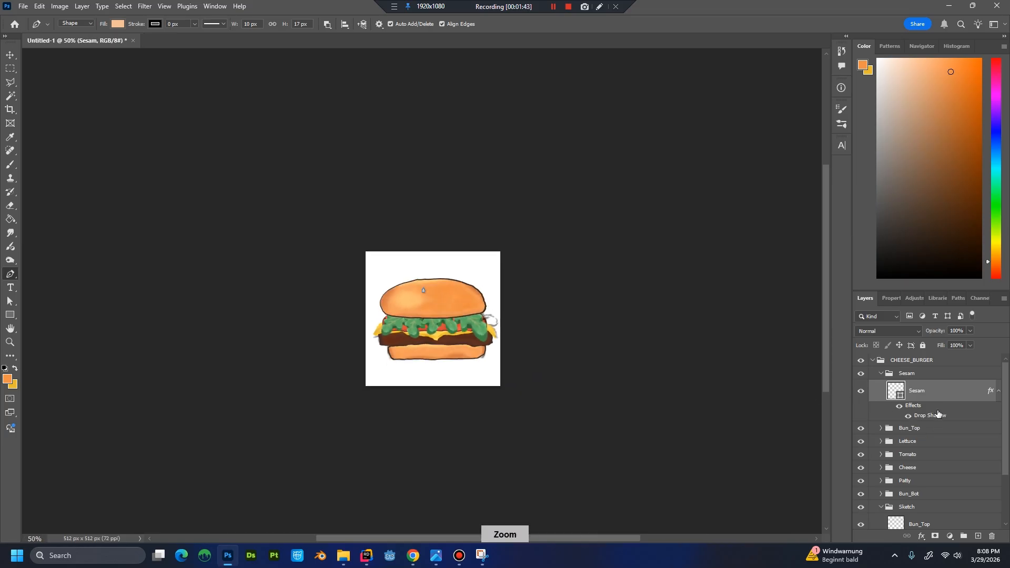
left_click(937, 429)
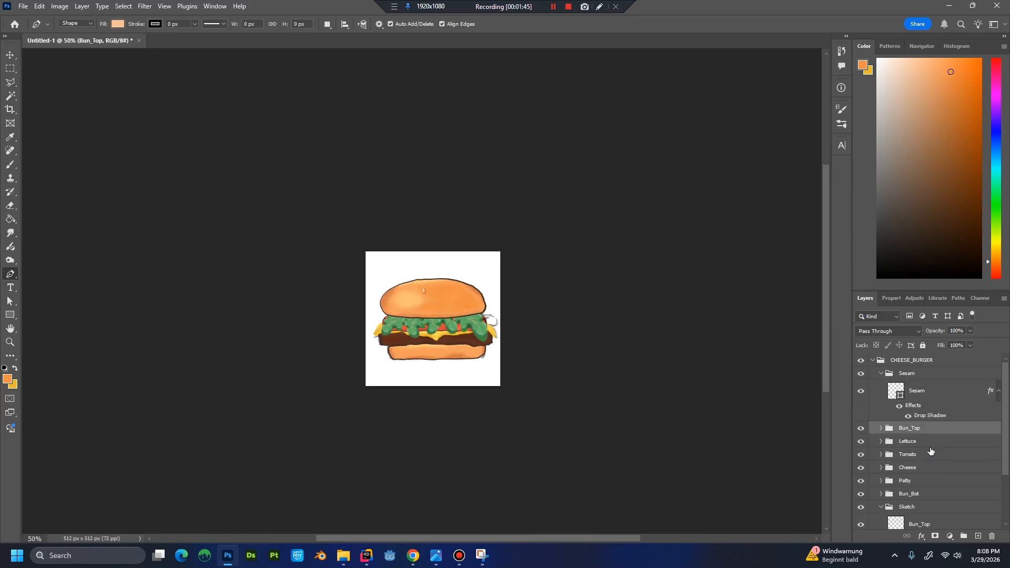
left_click(933, 394)
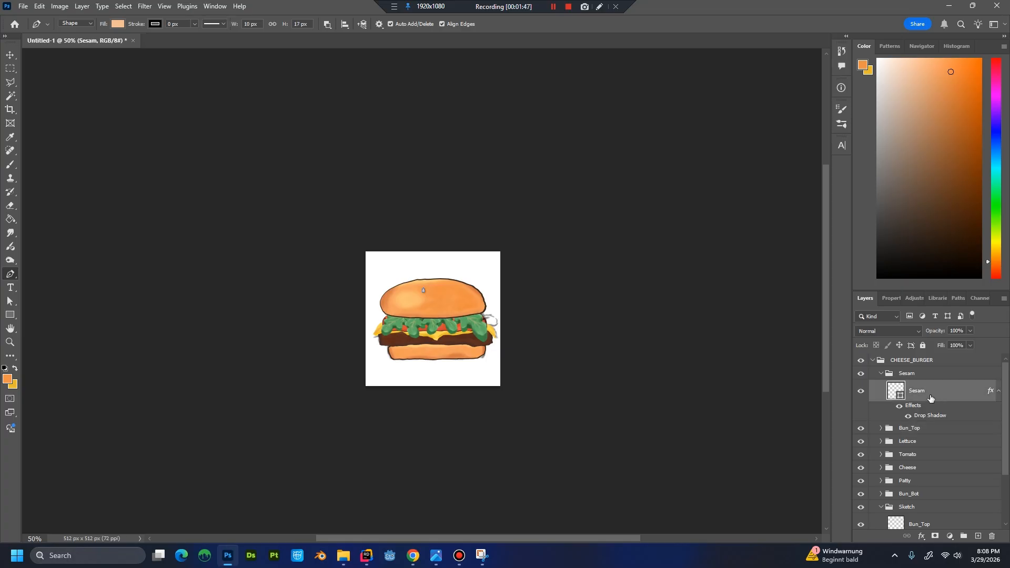
Place a rotated copy of the seed near the upper left edge of the top bun.
key("ctrl+plus")
key("ctrl+plus")
key("ctrl+plus")
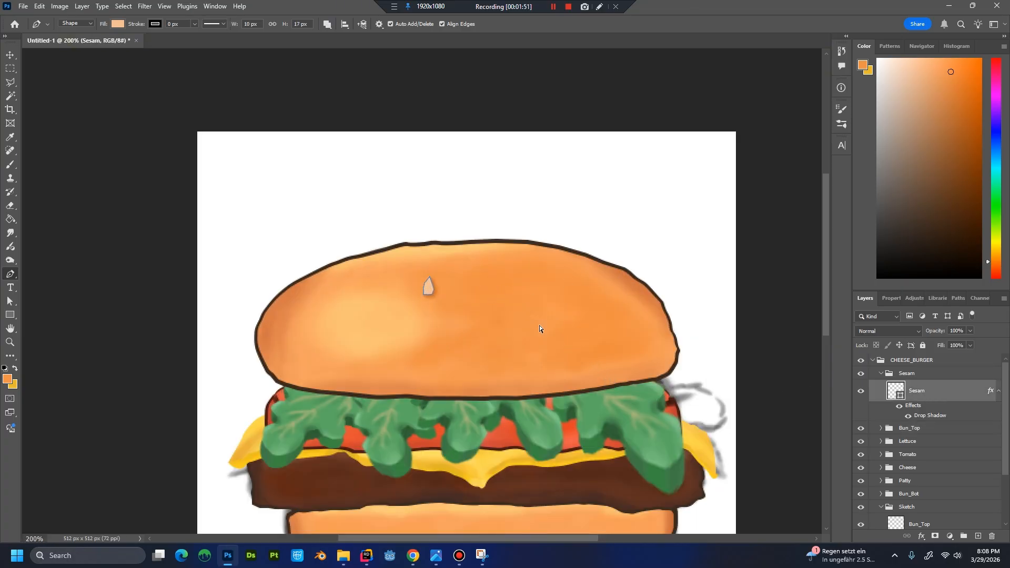
key("ctrl+t")
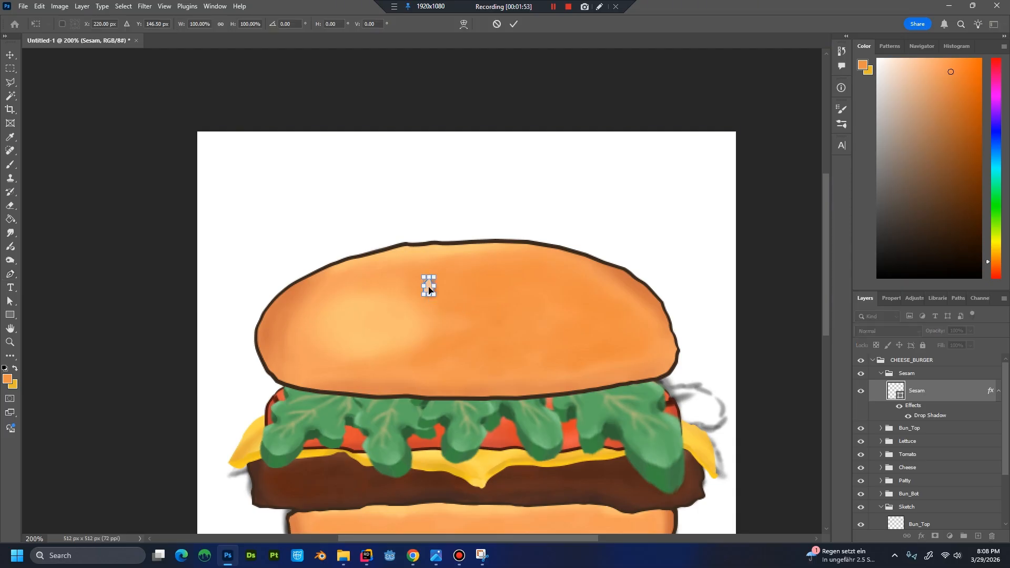
left_click_drag(429, 288, 319, 299)
key("Return")
key("p")
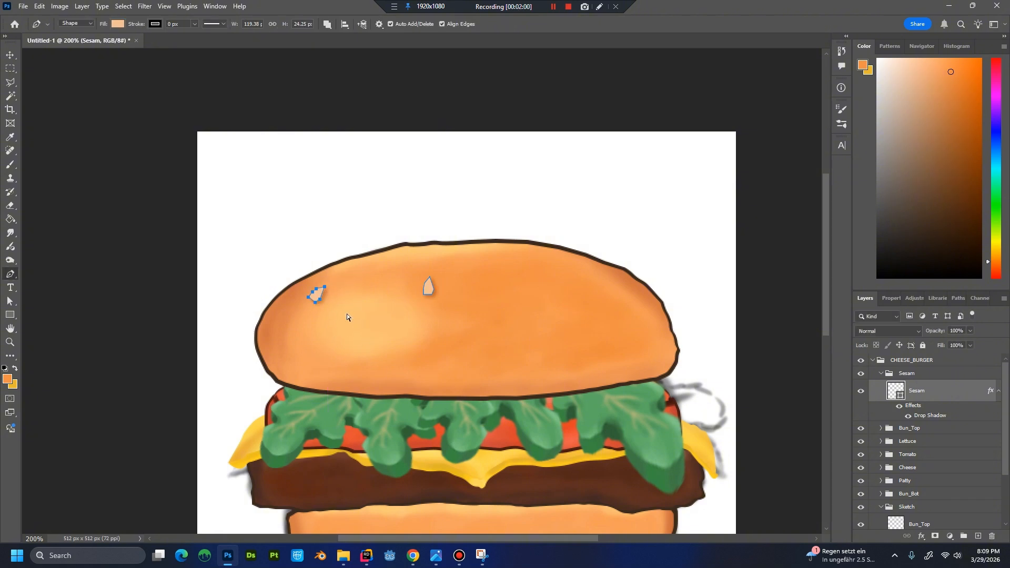
Scatter more copies of the seed at varied angles across the left half and centre of the top bun.
key("ctrl+t")
left_click_drag(316, 296, 351, 330)
key("Return")
key("ctrl+t")
key("Return")
key("ctrl+t")
key("Return")
key("ctrl+t")
key("ctrl+t")
key("Return")
left_click_drag(356, 294, 455, 308)
key("ctrl+t")
key("Return")
key("ctrl+t")
key("Return")
Fill the right half of the top bun with further seed copies, rotated at different angles.
key("ctrl+t")
key("Return")
key("ctrl+t")
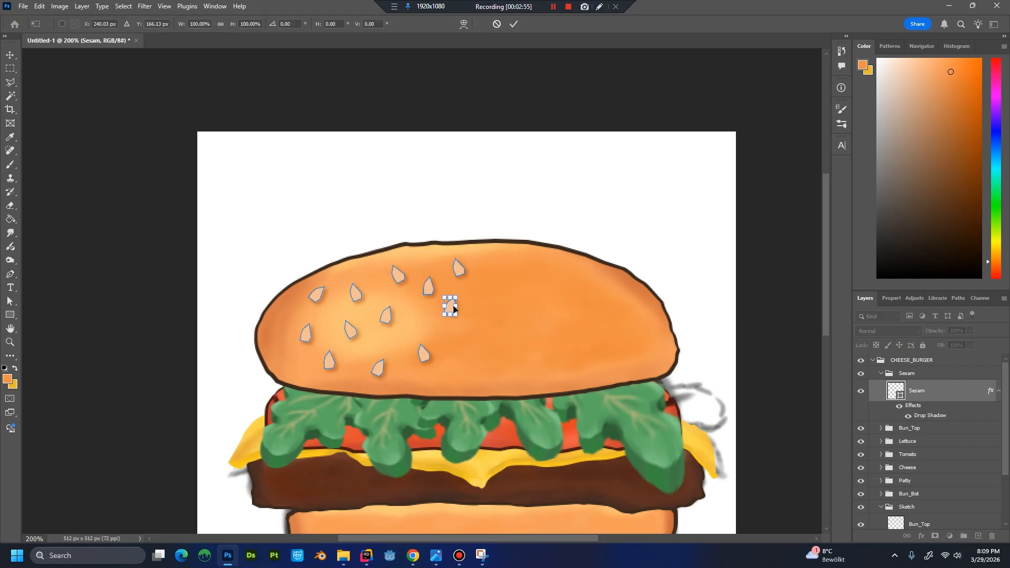
key("Return")
key("ctrl+t")
key("Return")
key("ctrl+t")
left_click_drag(636, 330, 617, 306)
key("Return")
key("Return")
key("ctrl+t")
key("ctrl+t")
key("ctrl+t")
key("ctrl+t")
key("ctrl+t")
left_click_drag(624, 318, 629, 312)
key("Return")
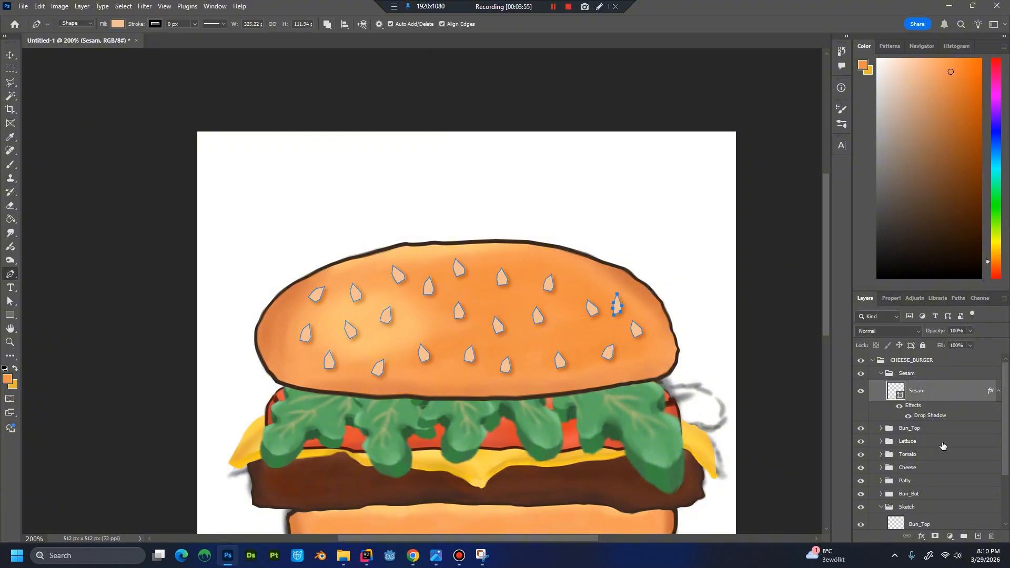
Inspect the seeded bun on the complete burger at small sizes without the seed path outlines.
key("ctrl+minus")
key("ctrl+minus")
left_click(948, 442)
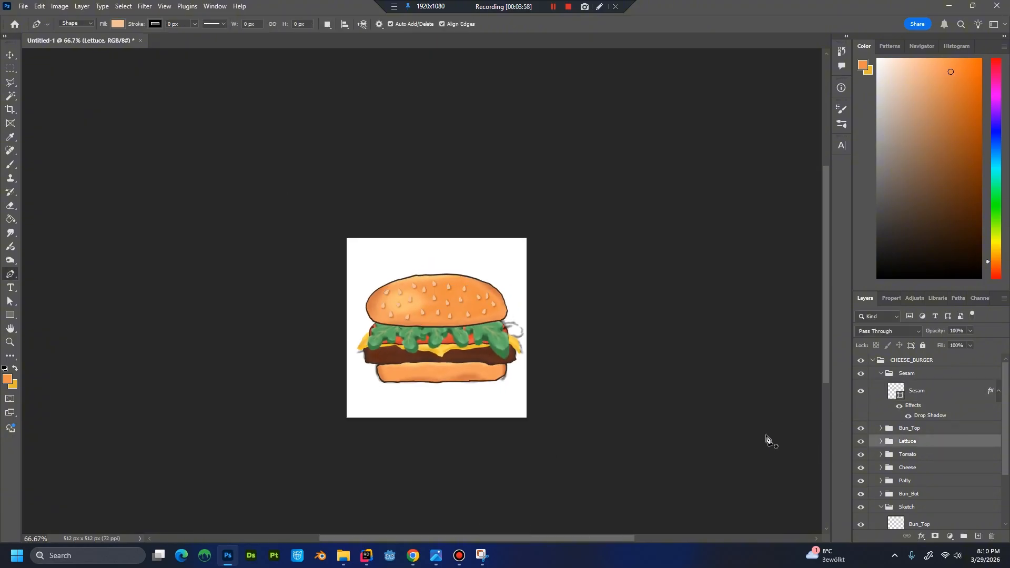
key("ctrl+minus")
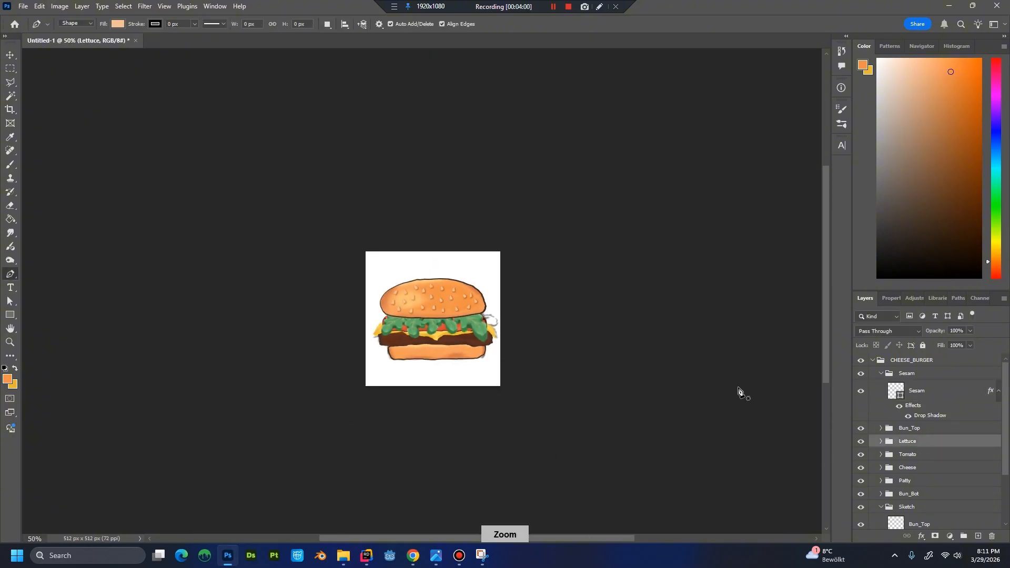
key("ctrl+minus")
key("ctrl+plus")
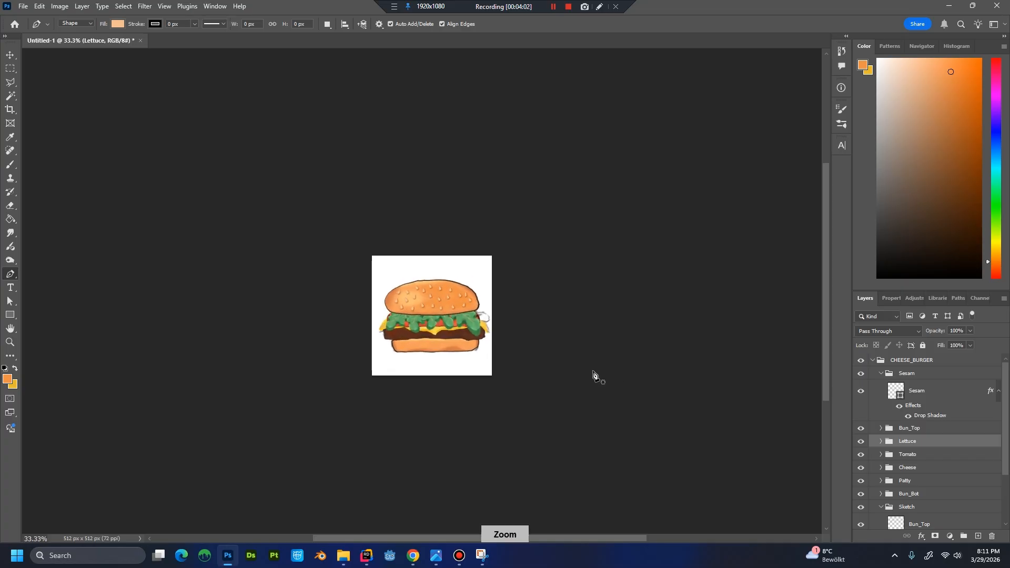
key("ctrl+plus")
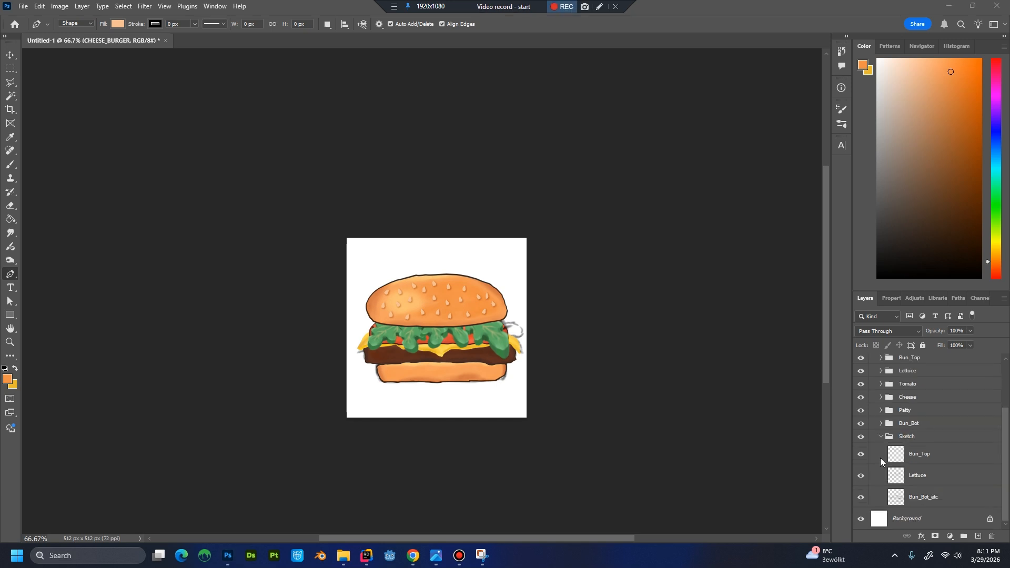
Convert the locked Background into a regular layer, keeping the default name Layer 0.
left_click(928, 522)
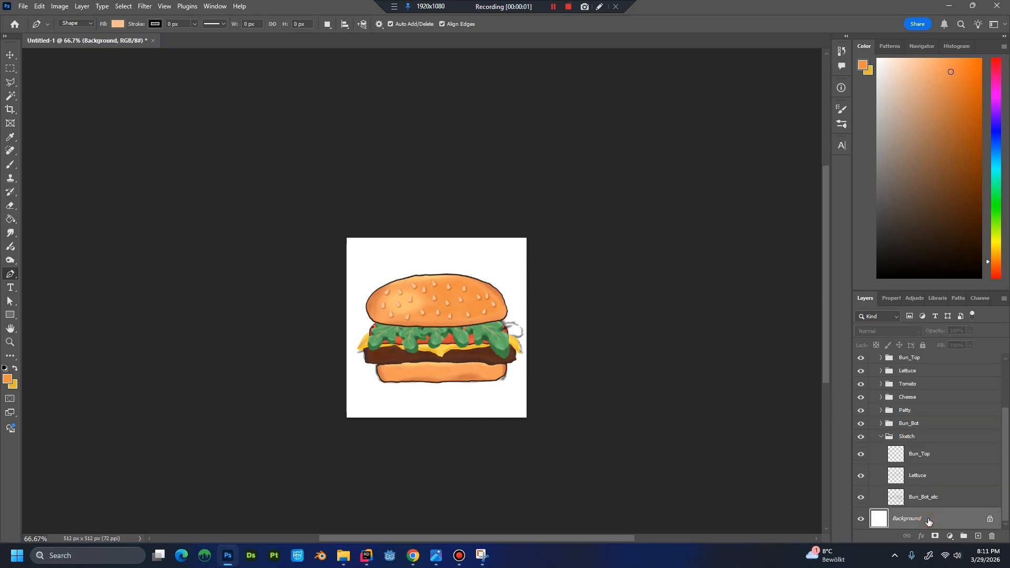
right_click(928, 522)
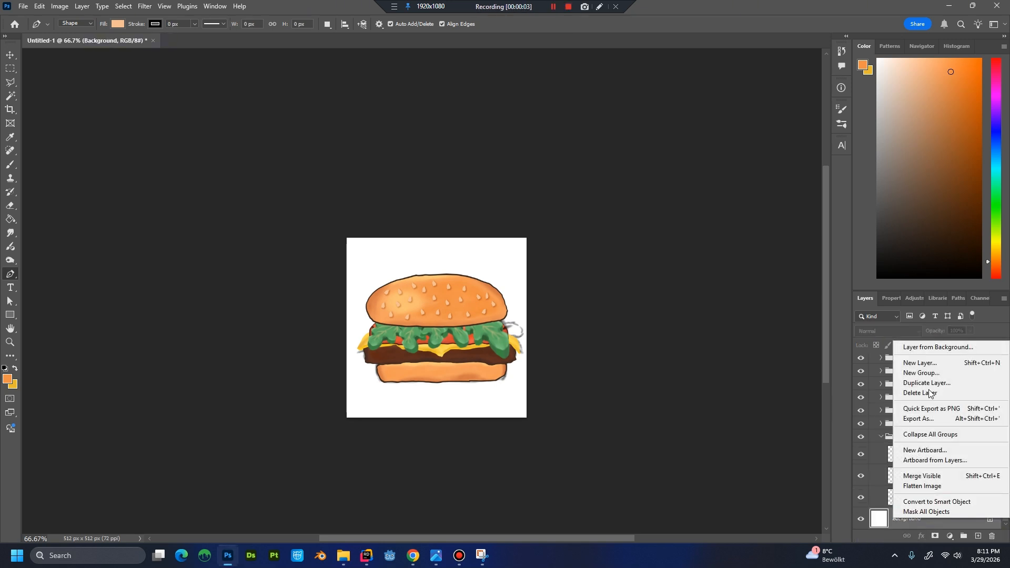
left_click(928, 348)
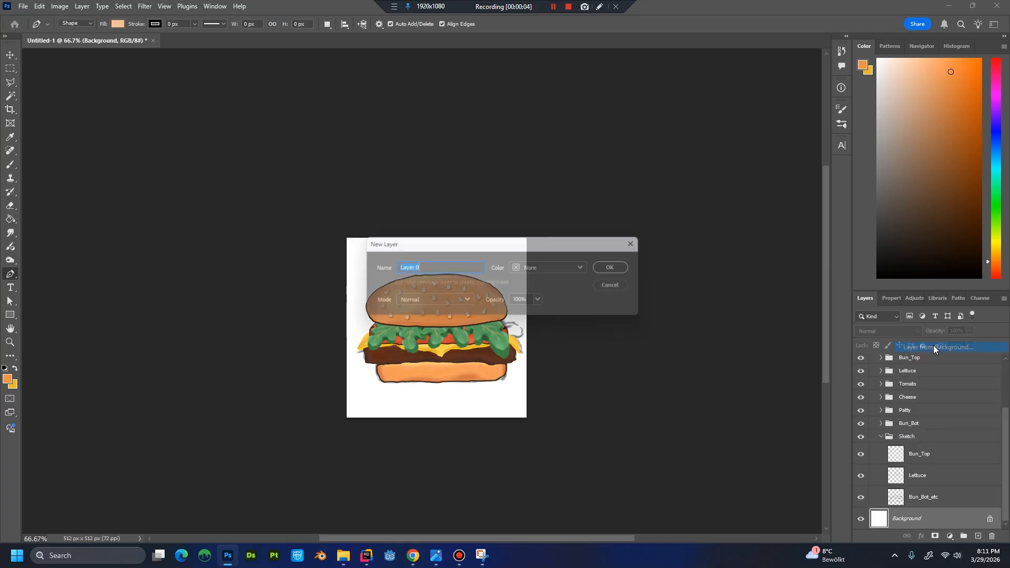
left_click(615, 269)
Enable the Bevel & Emboss effect on Layer 0 and show its settings.
double_click(929, 518)
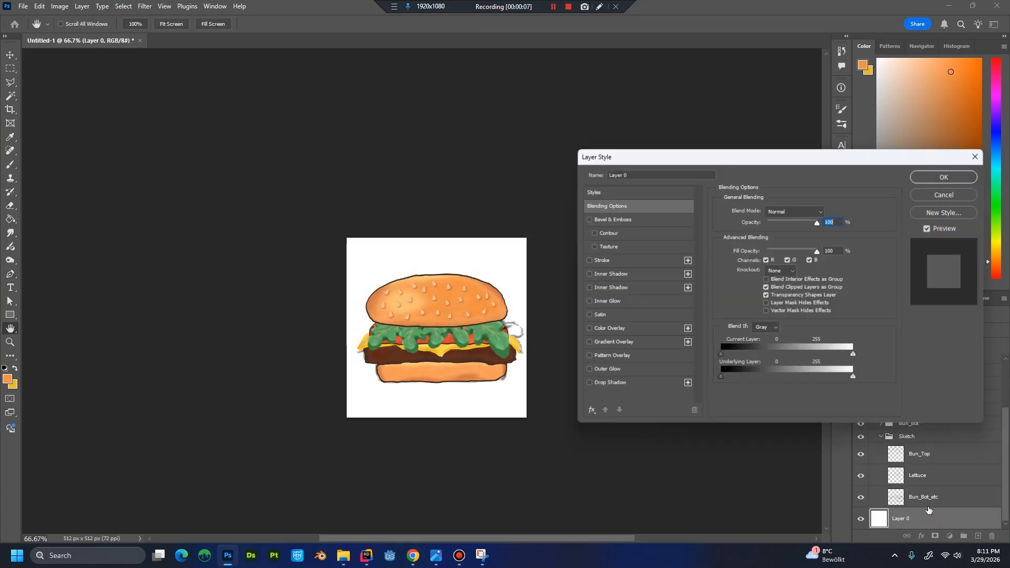
left_click(590, 220)
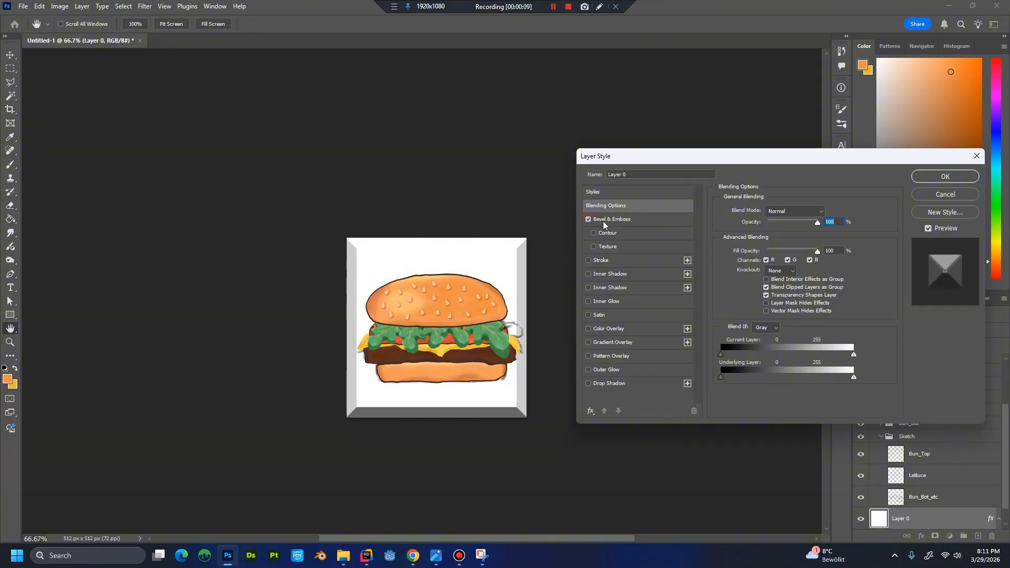
left_click(629, 223)
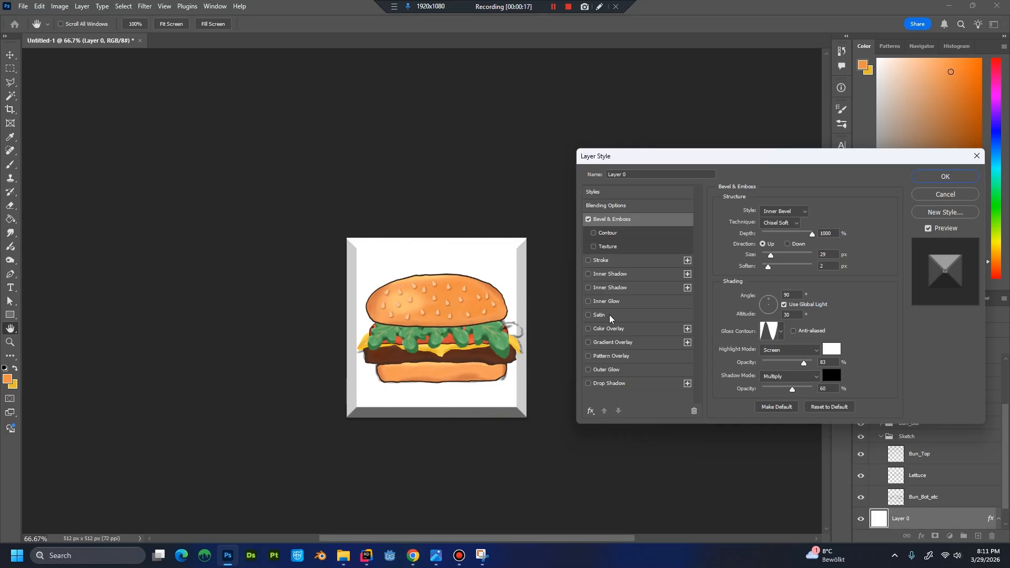
Add a Gradient Overlay to Layer 0 with its opacity set to 75%.
left_click(589, 343)
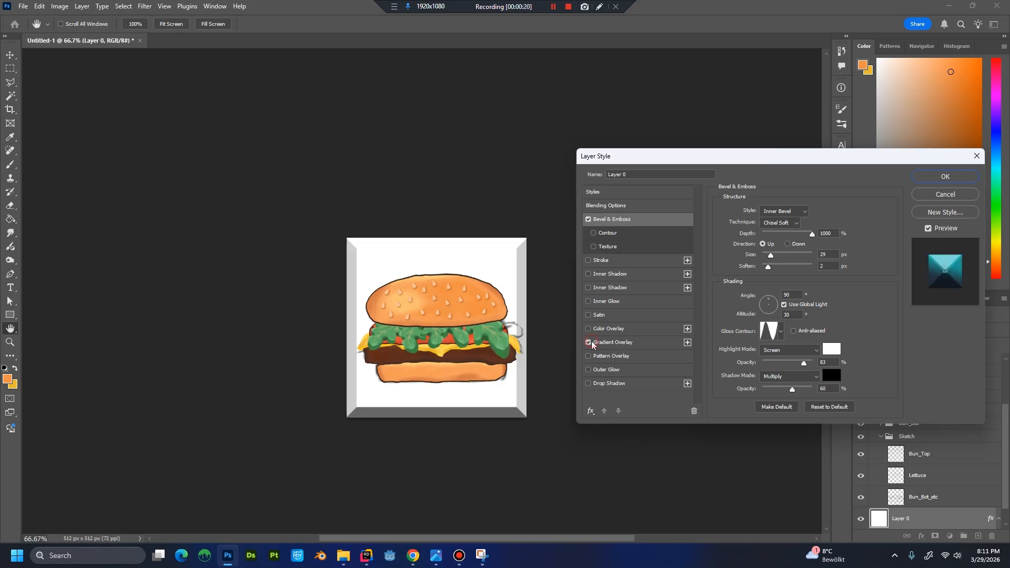
left_click(626, 342)
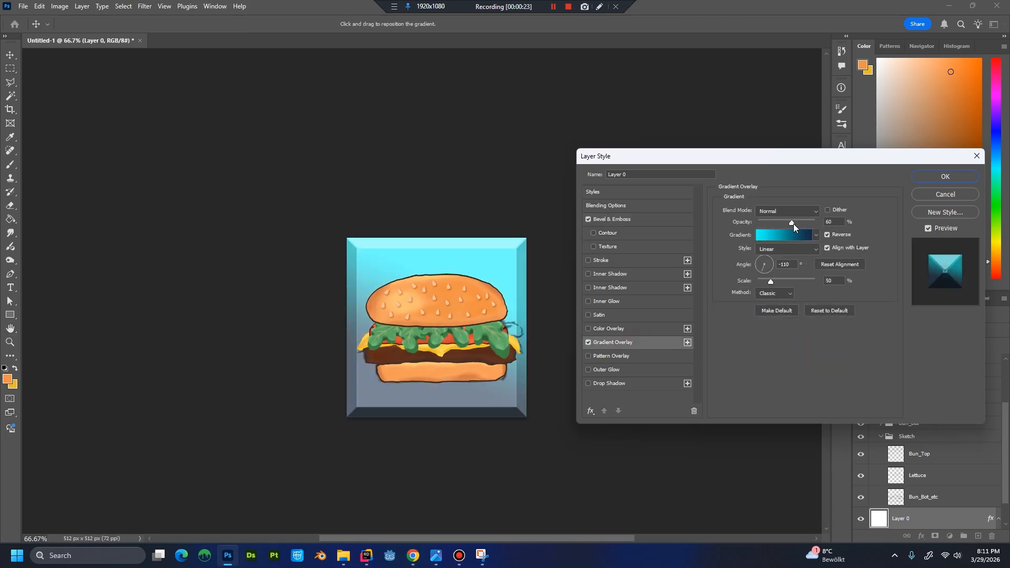
left_click_drag(791, 221, 801, 225)
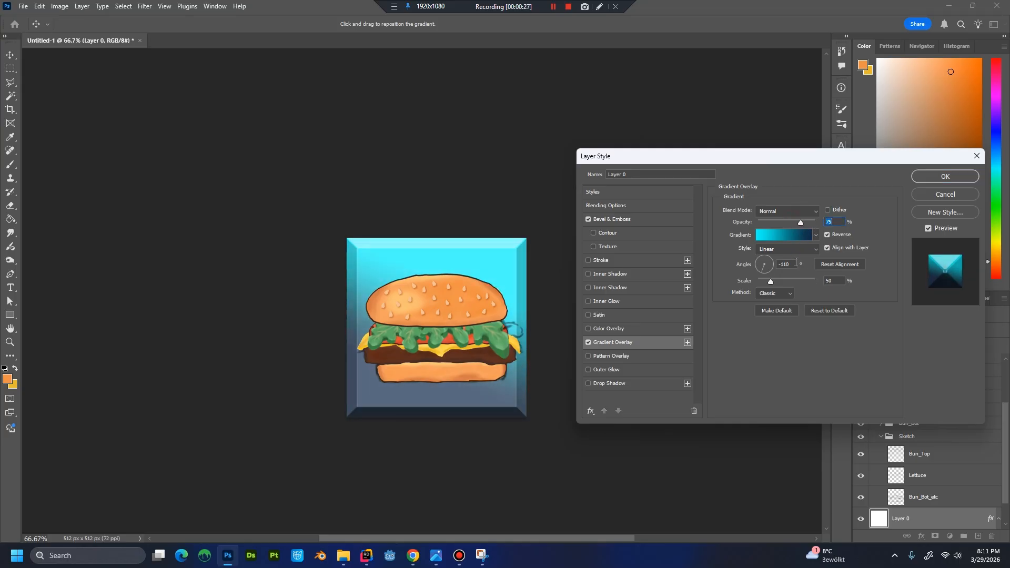
Check the colours of both end stops in the overlay's gradient, keeping them as they are.
left_click(782, 236)
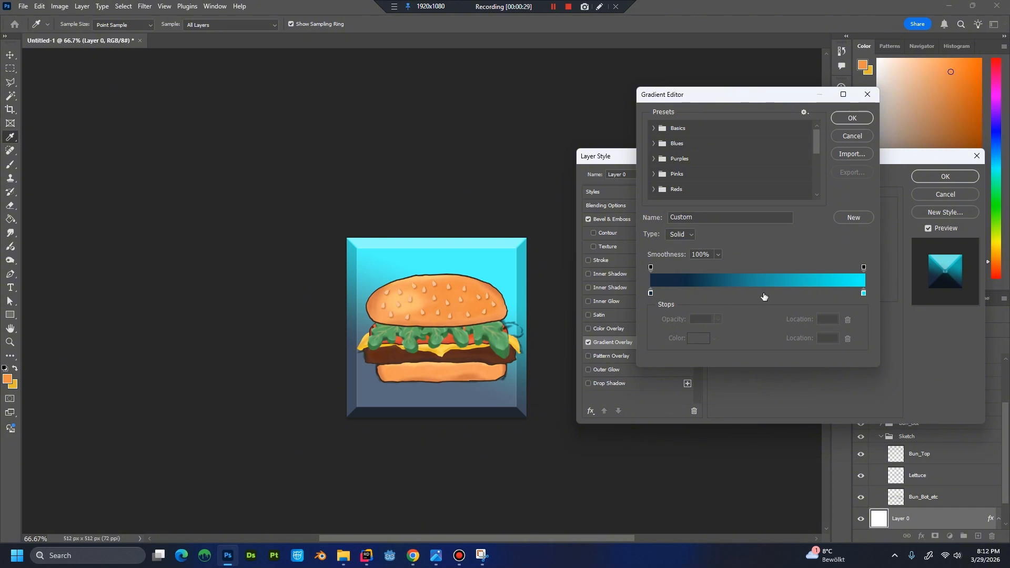
left_click(650, 293)
double_click(650, 292)
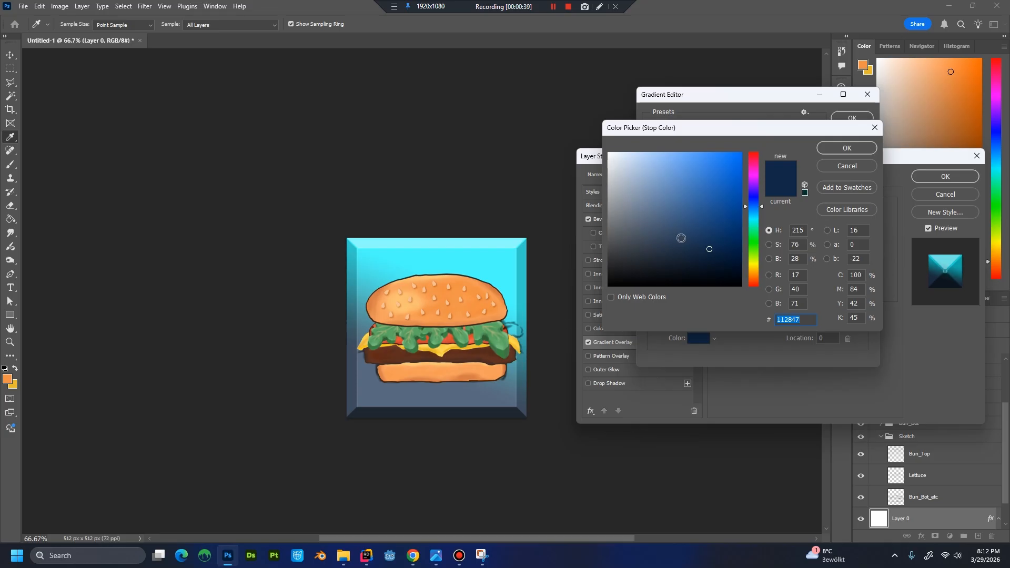
left_click_drag(737, 131, 671, 149)
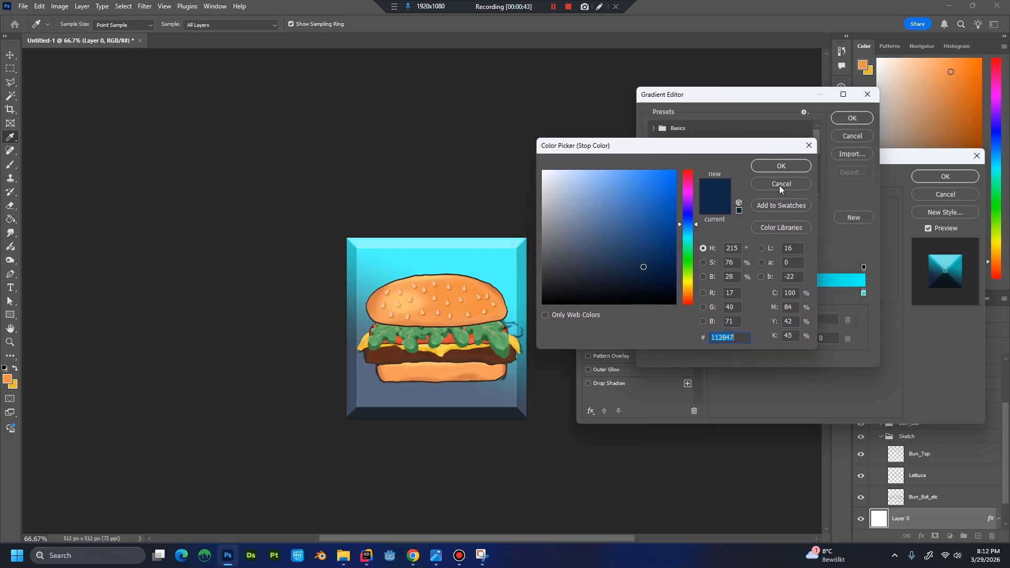
left_click(780, 166)
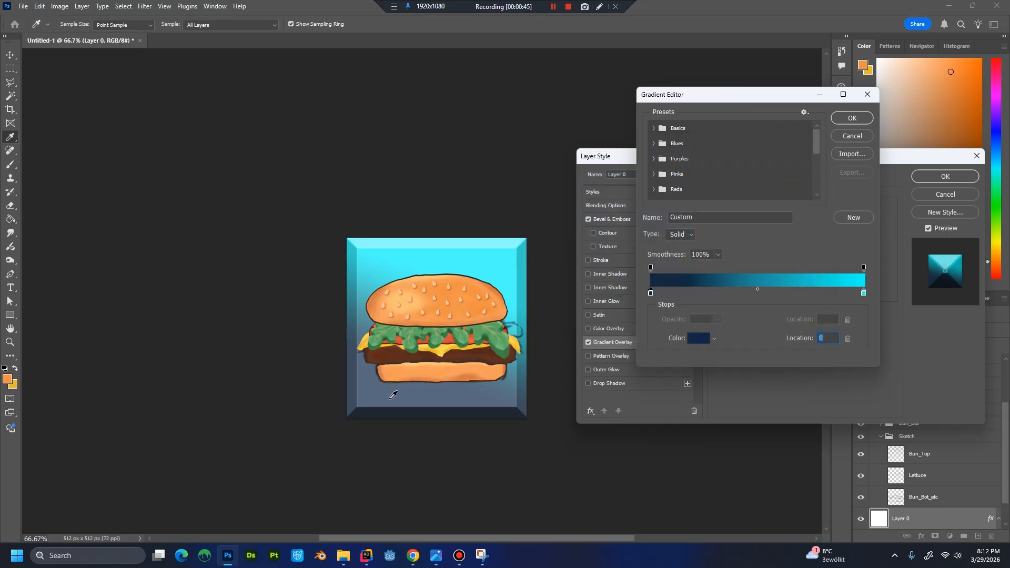
double_click(863, 293)
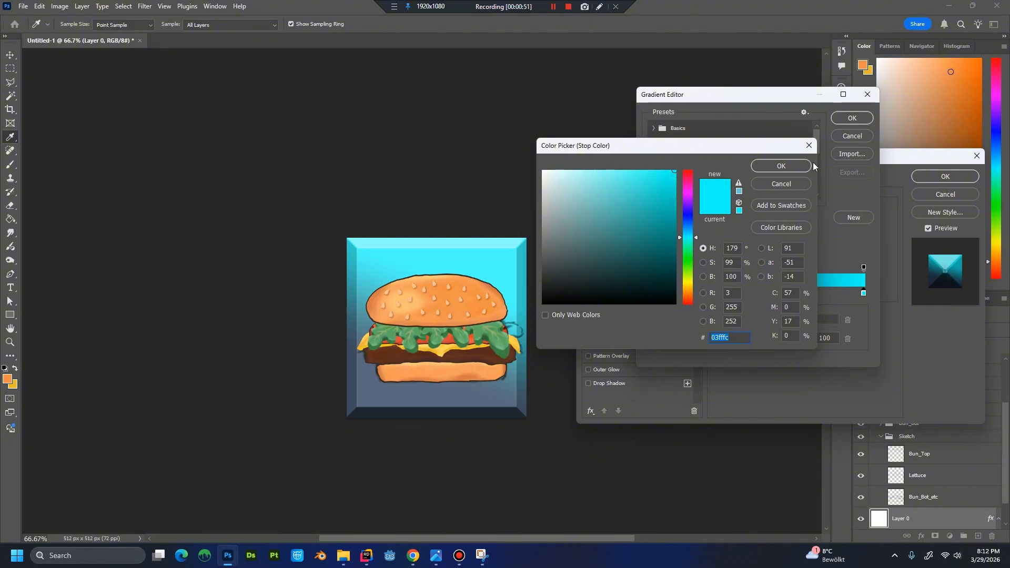
left_click(788, 165)
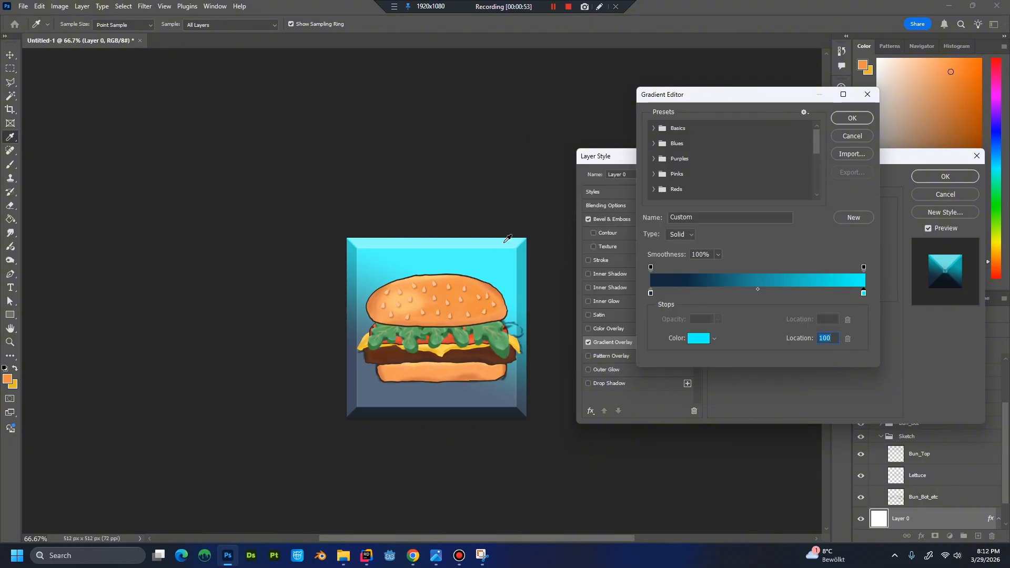
left_click(856, 121)
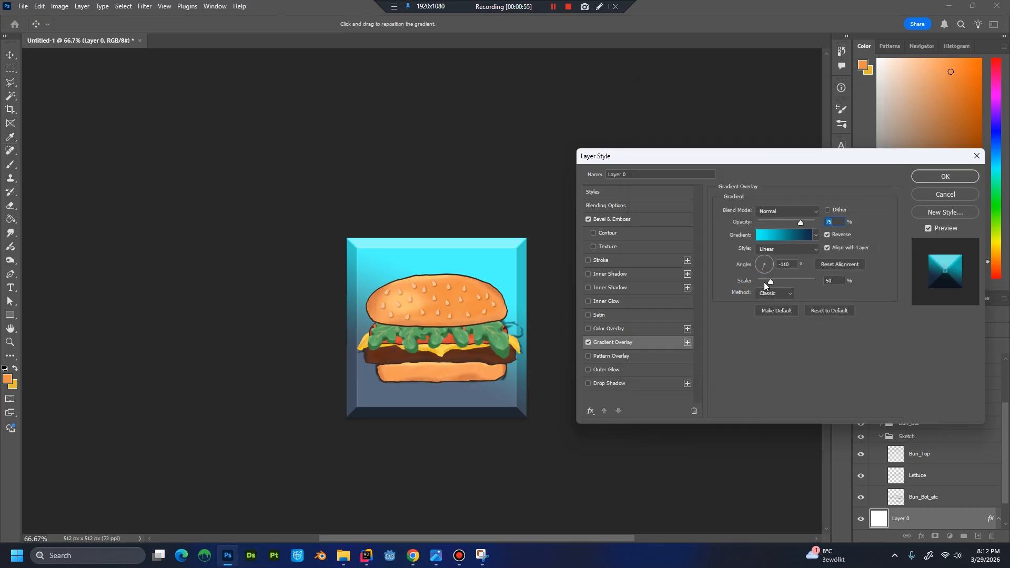
Set the gradient overlay's angle to -130° and its scale to 46%, and apply the layer style.
mouse_move(761, 270)
left_mouse_down()
mouse_move(753, 266)
mouse_move(759, 272)
left_mouse_up()
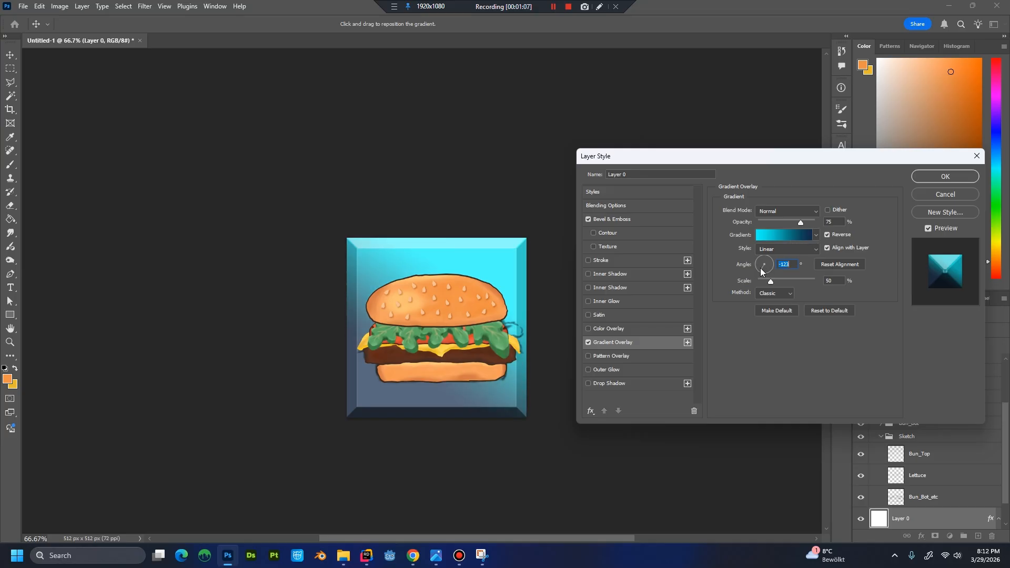
left_click_drag(760, 270, 759, 270)
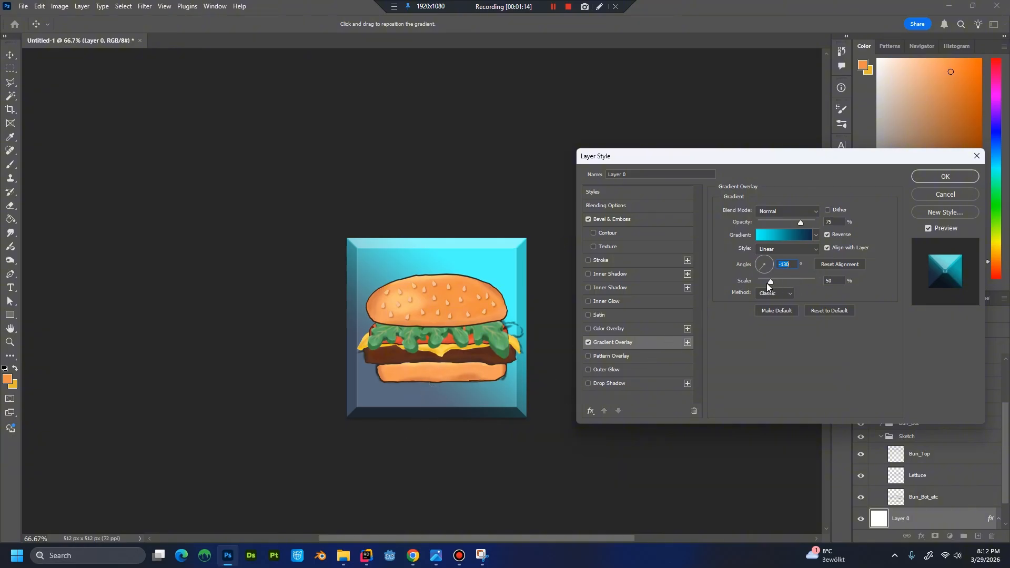
mouse_move(772, 282)
left_mouse_down()
mouse_move(781, 282)
mouse_move(765, 275)
mouse_move(758, 285)
left_mouse_up()
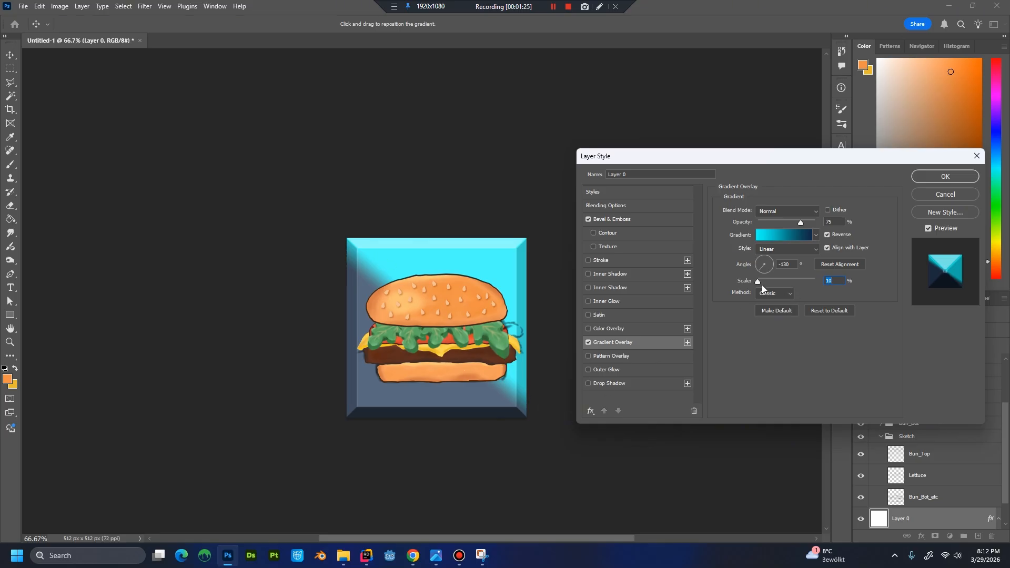
left_click_drag(759, 282, 770, 282)
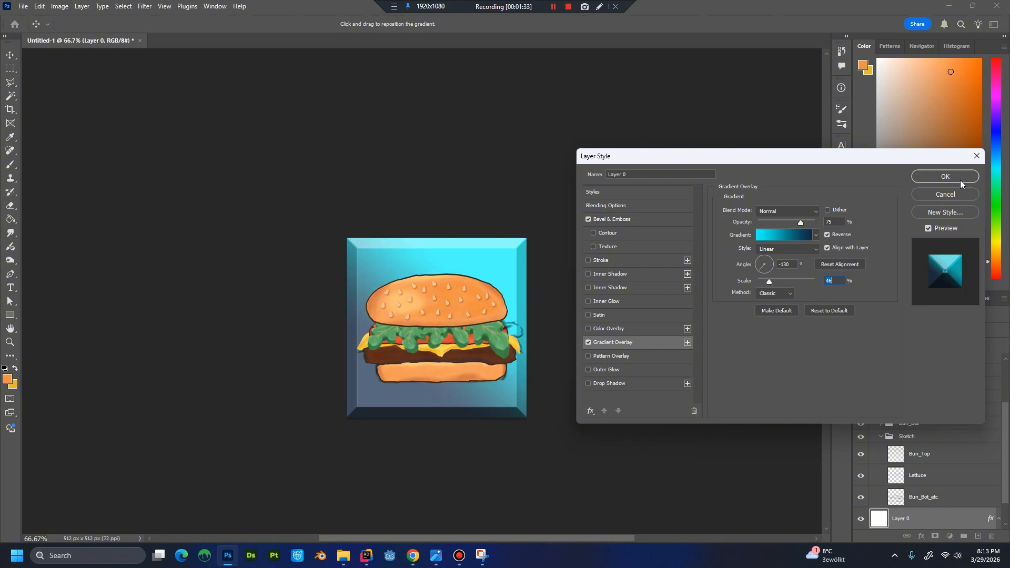
left_click(936, 176)
left_click(935, 176)
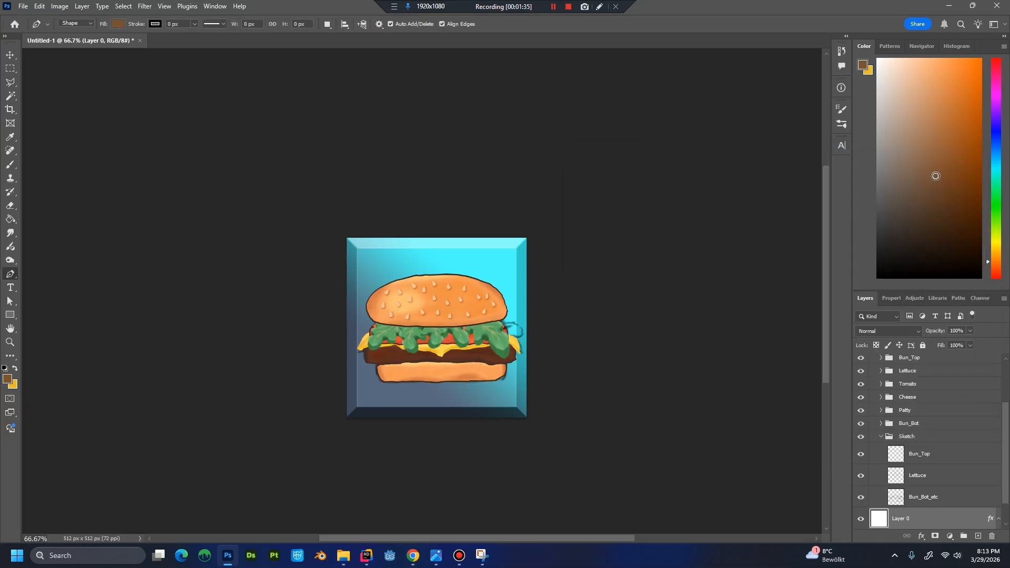
Examine the burger against the styled background, close up and at small size, and review the layer stack.
scroll(747, 305, "down", 2)
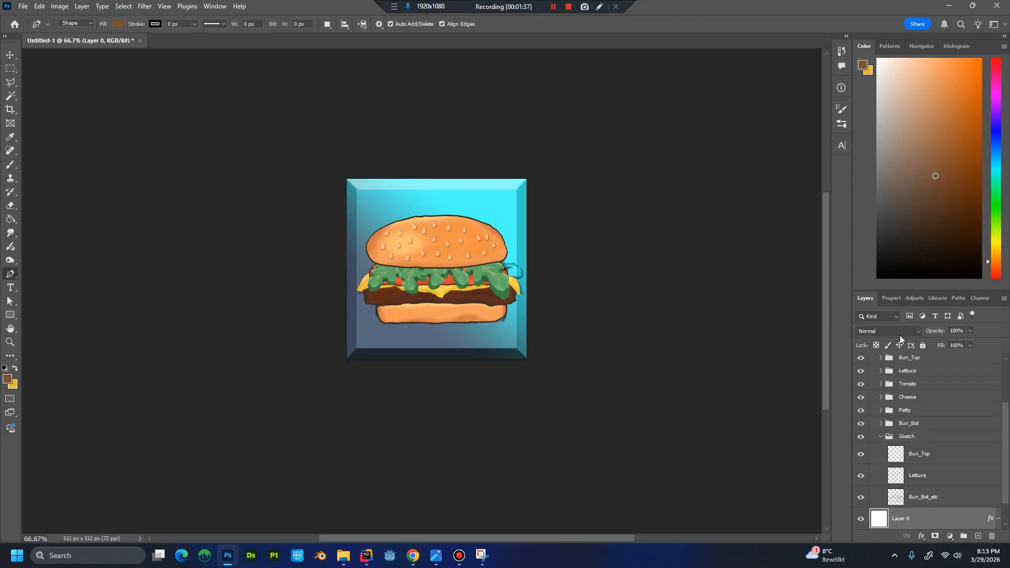
scroll(943, 443, "down", 1)
scroll(943, 443, "down", 1)
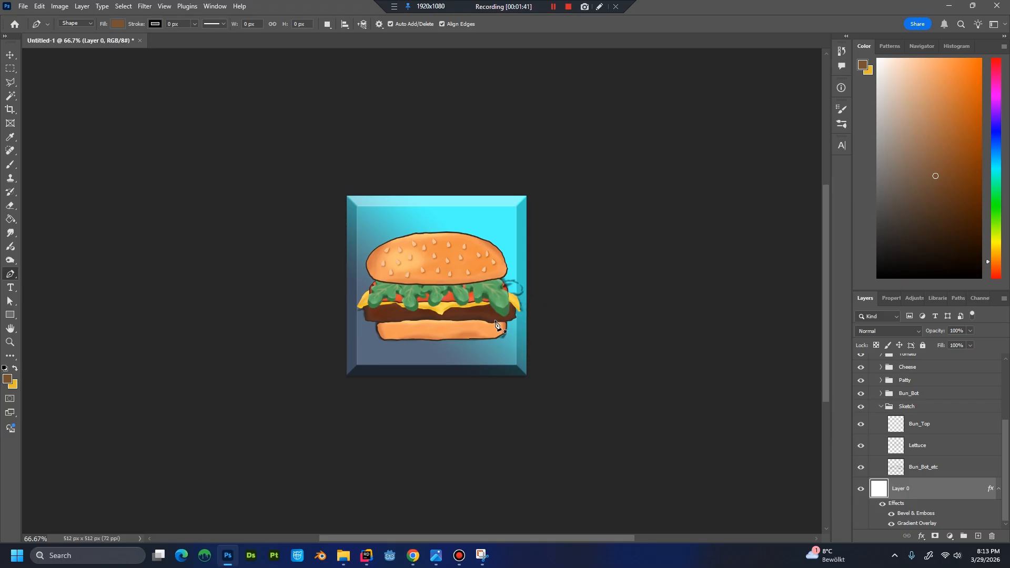
scroll(514, 334, "up", 2)
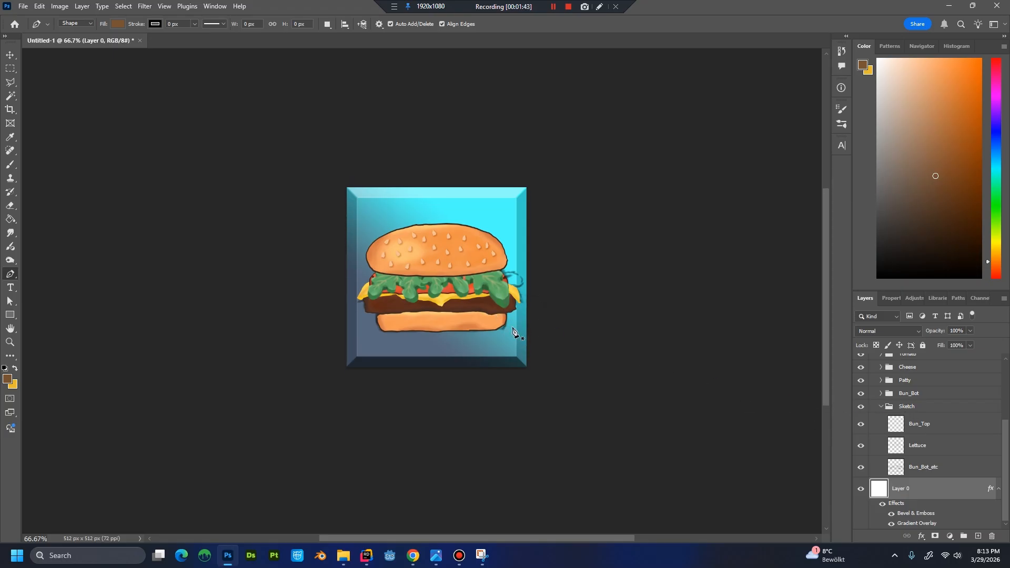
scroll(910, 387, "up", 5)
scroll(912, 409, "up", 2)
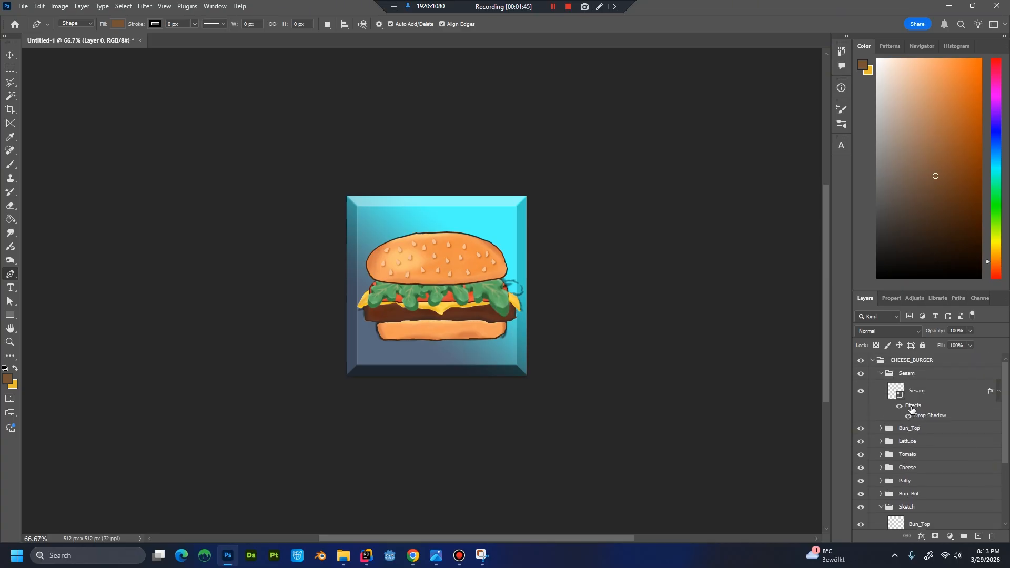
scroll(500, 321, "up", 3)
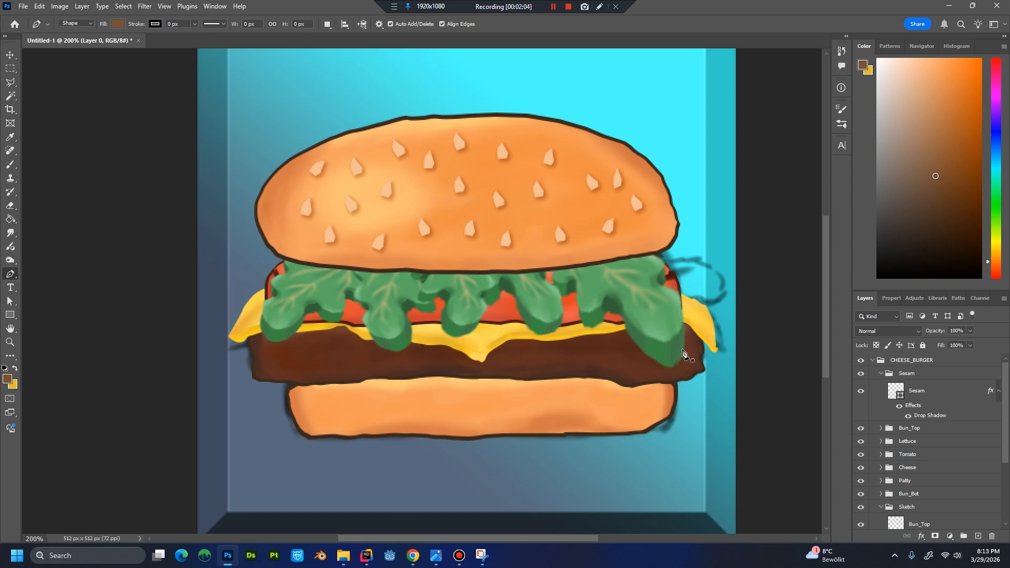
key("ctrl+minus")
key("ctrl+minus")
scroll(947, 429, "down", 4)
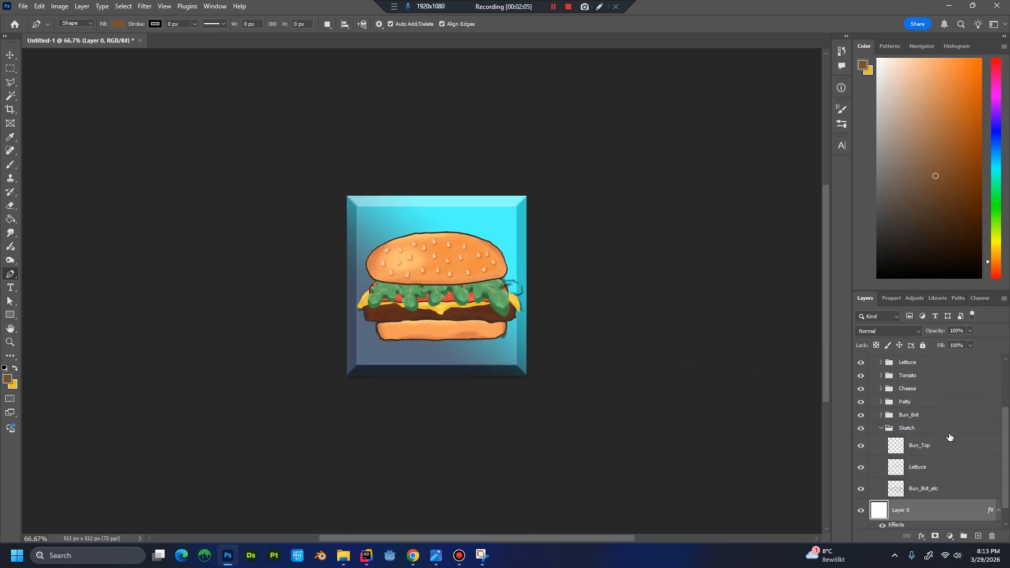
scroll(932, 453, "up", 1)
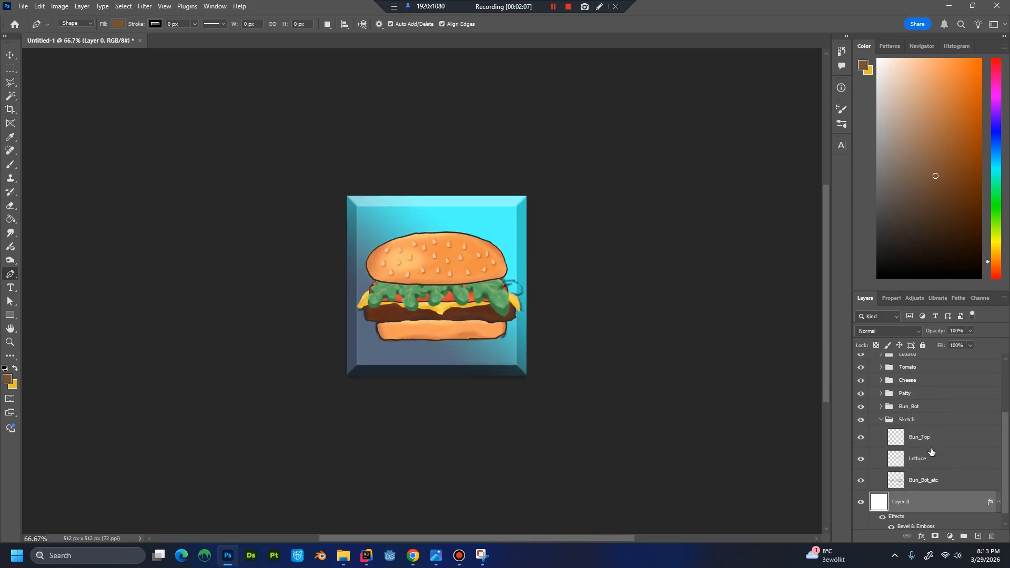
scroll(930, 451, "up", 3)
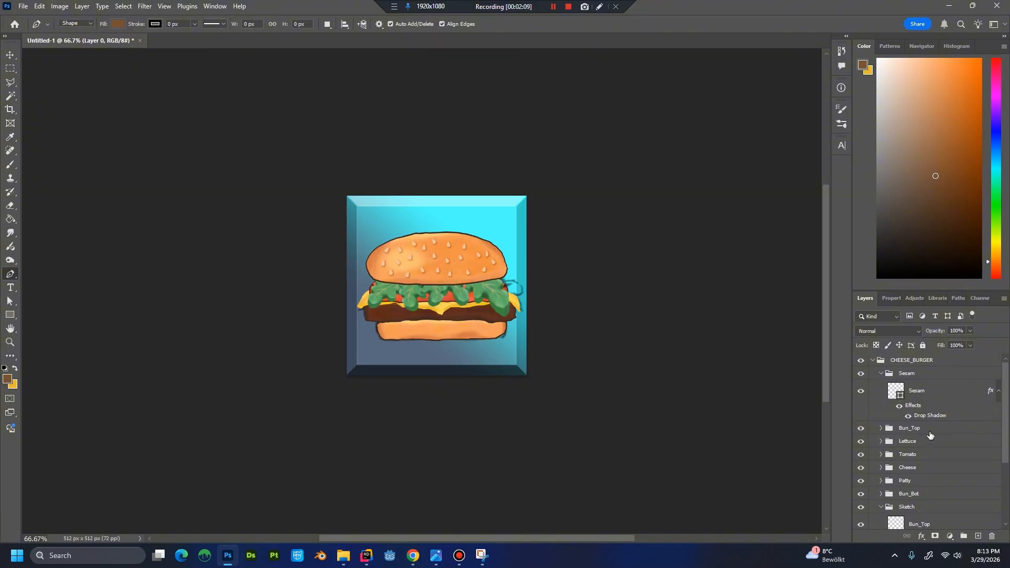